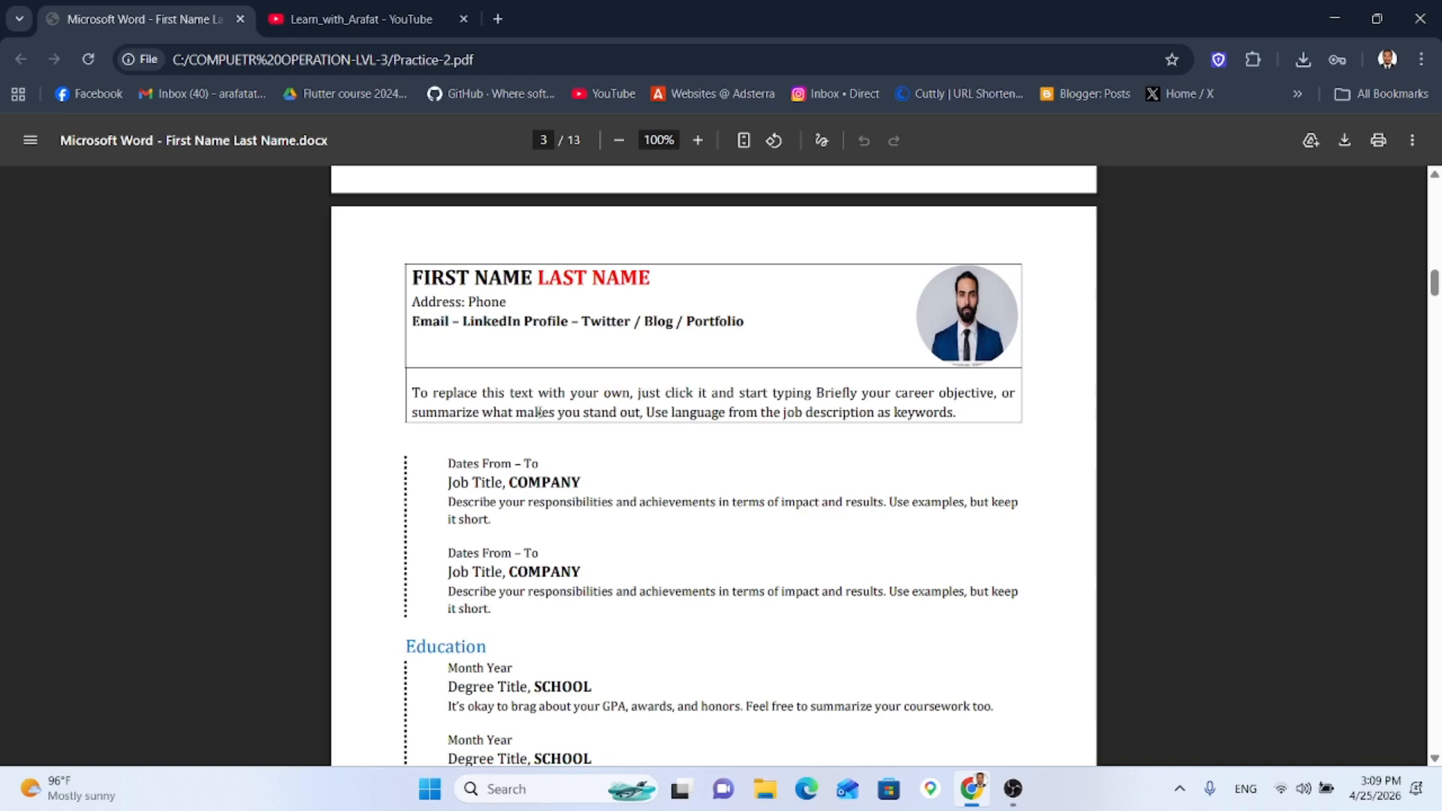
Step: Scroll up to the Job Sheet and select the working-procedure steps through step 15
scroll(480, 418, up, 15)
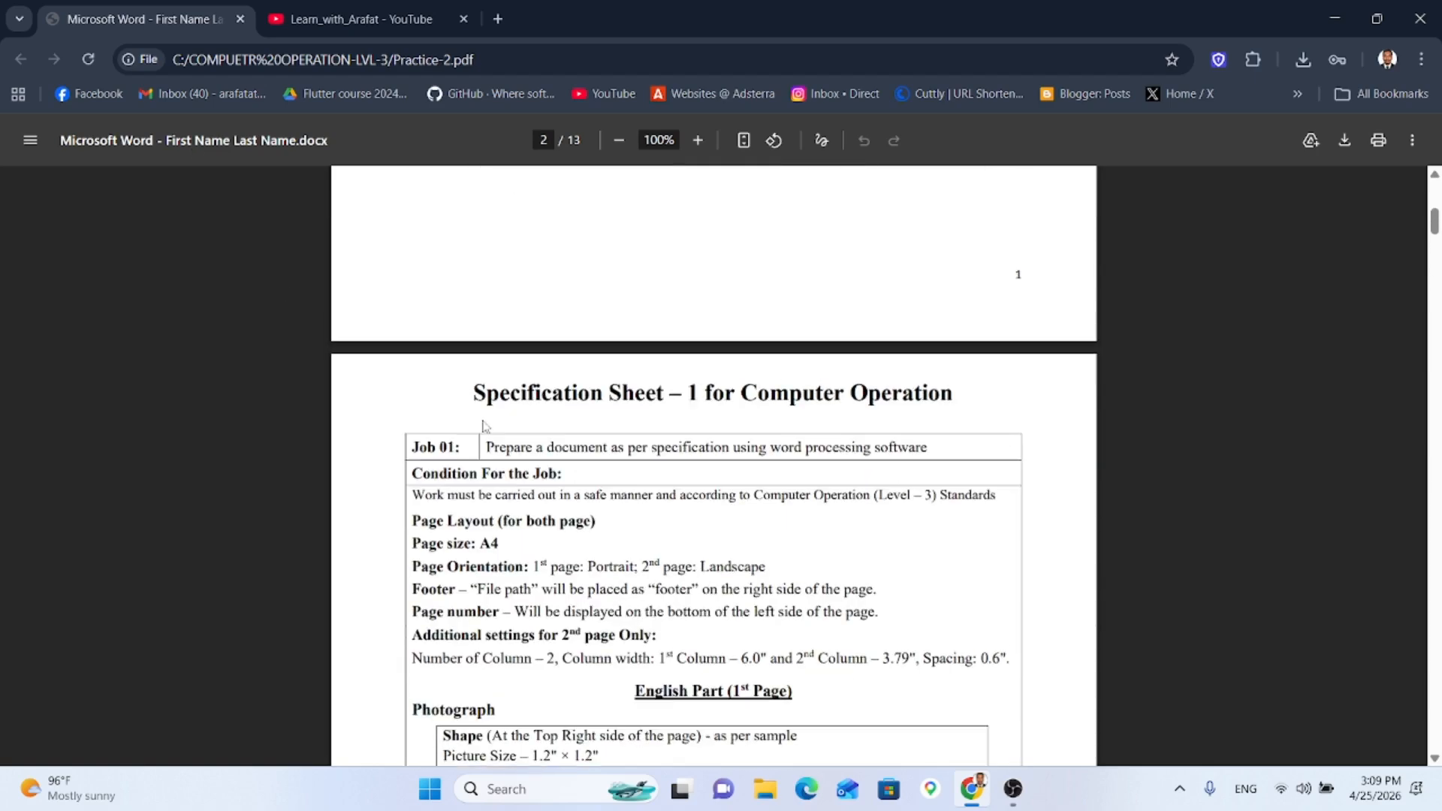
scroll(480, 417, up, 8)
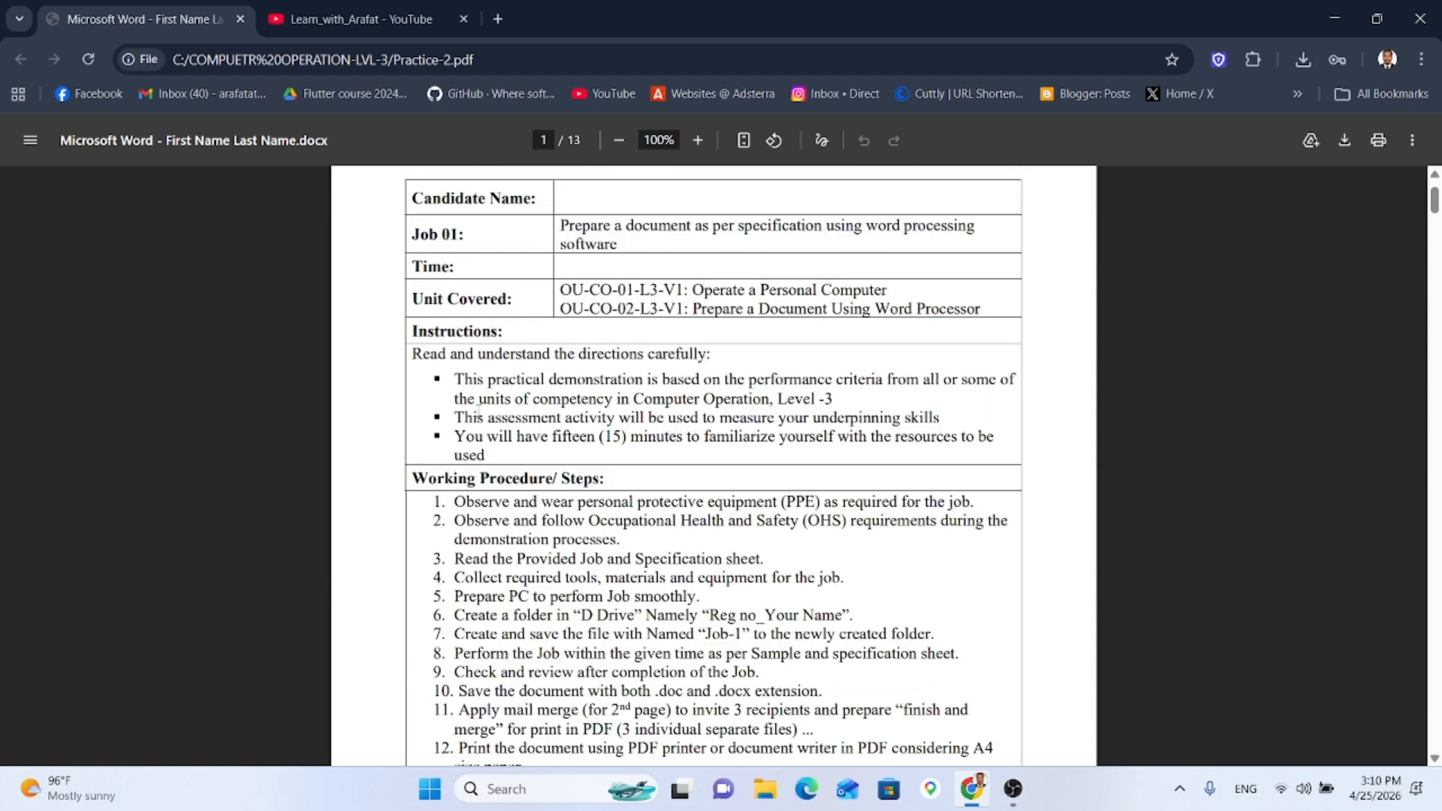
scroll(481, 402, down, 4)
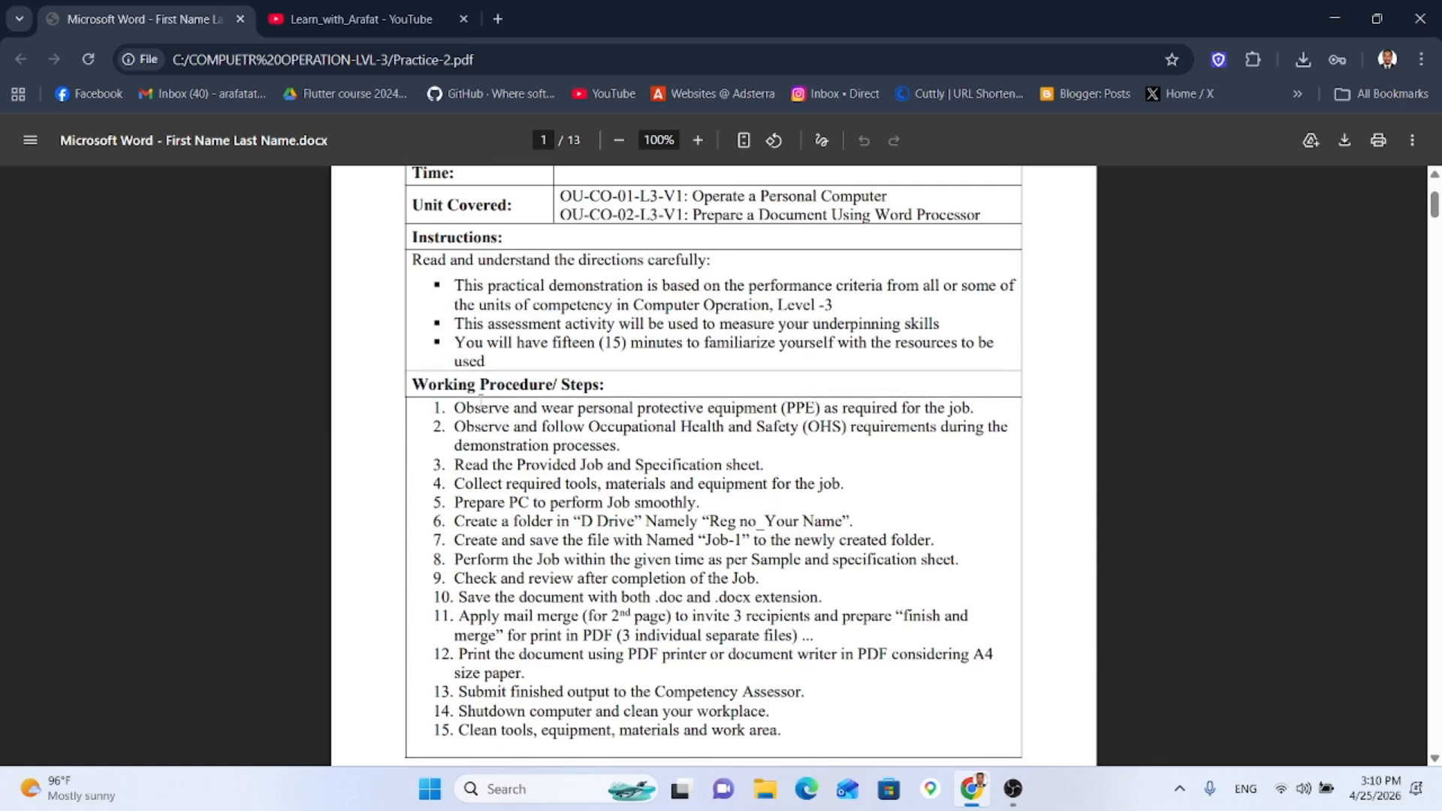
drag(453, 316, 844, 590)
drag(852, 654, 798, 651)
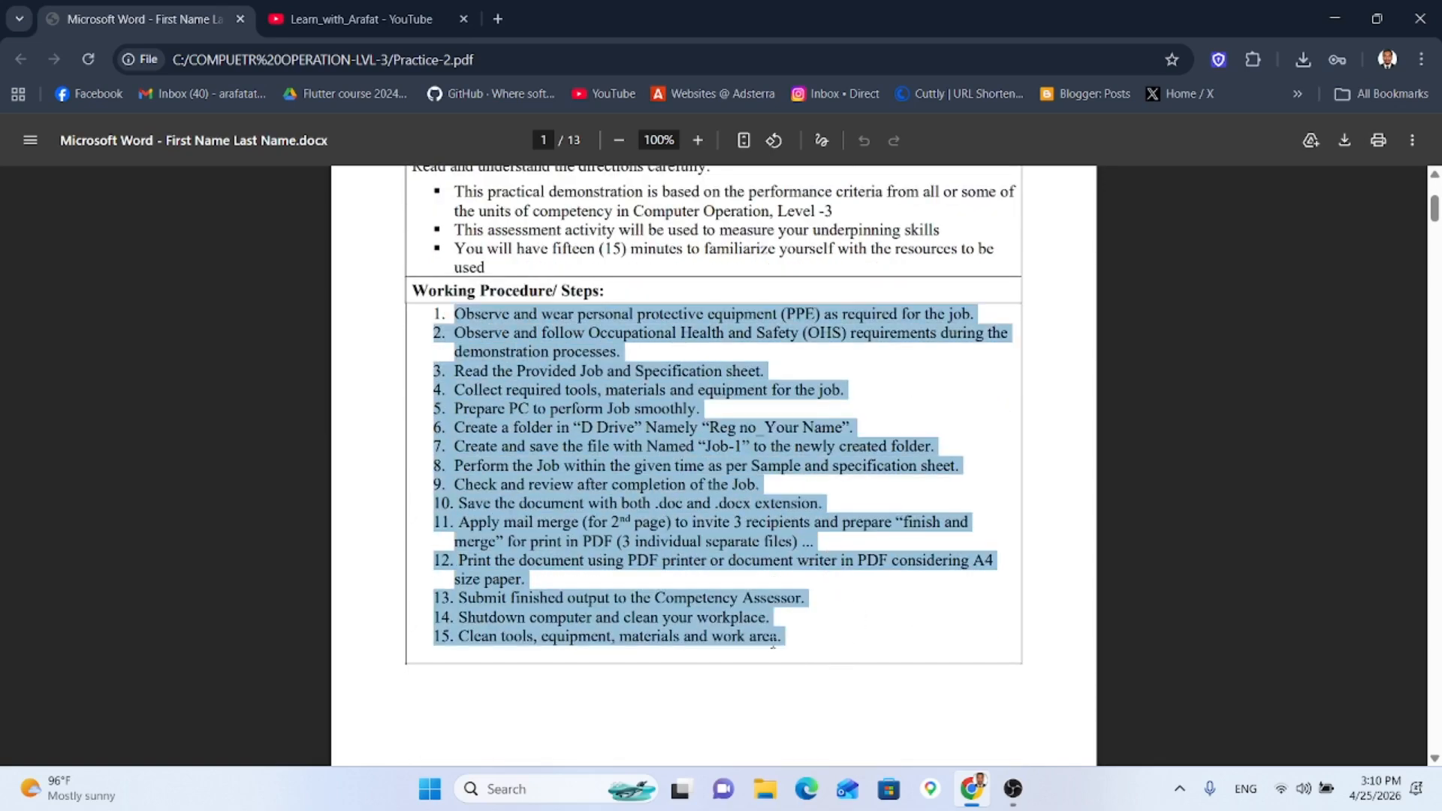
Step: Select the job and page layout lines, then scroll down to page 4's Bangla letter
scroll(772, 643, down, 6)
drag(485, 515, 736, 658)
scroll(758, 646, down, 9)
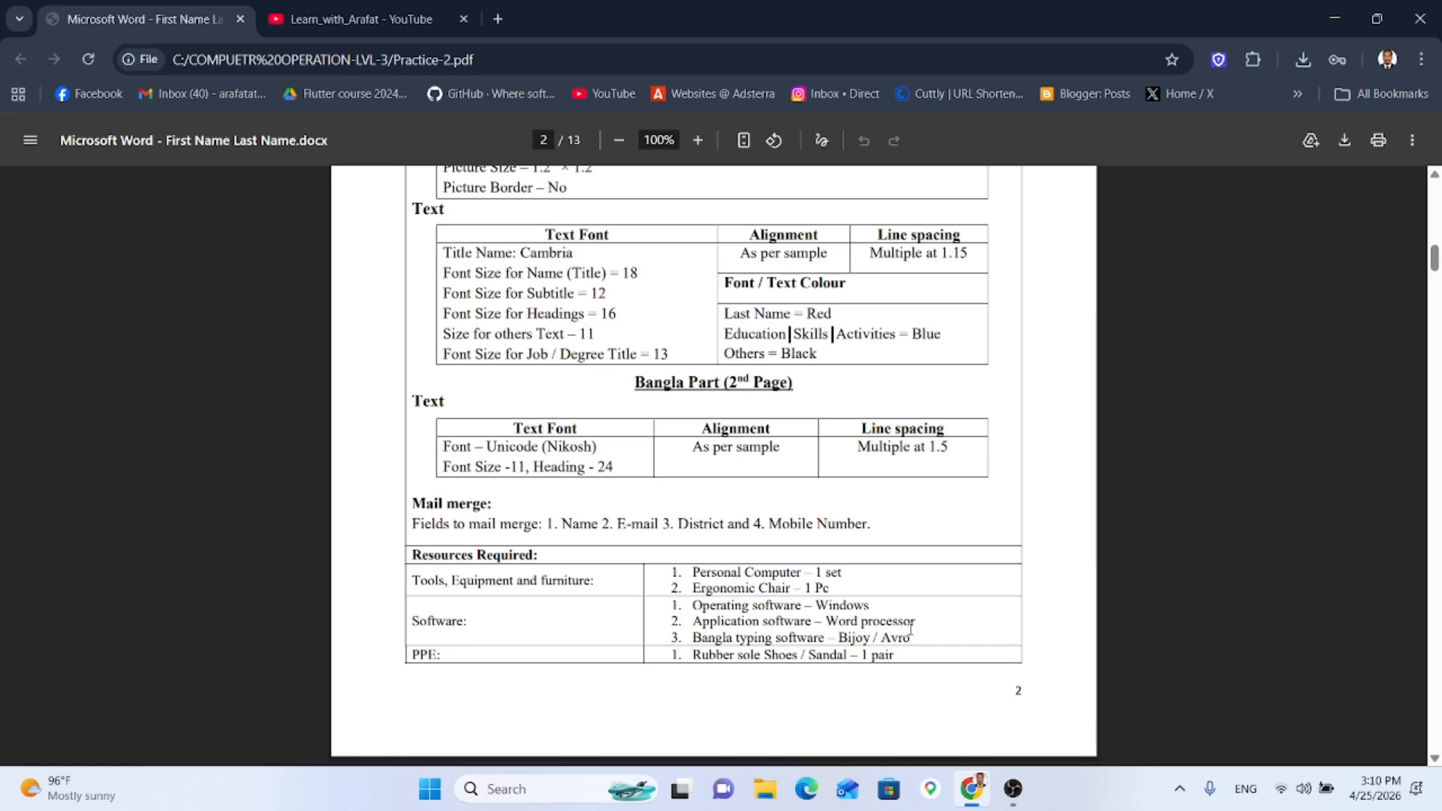
scroll(775, 557, down, 8)
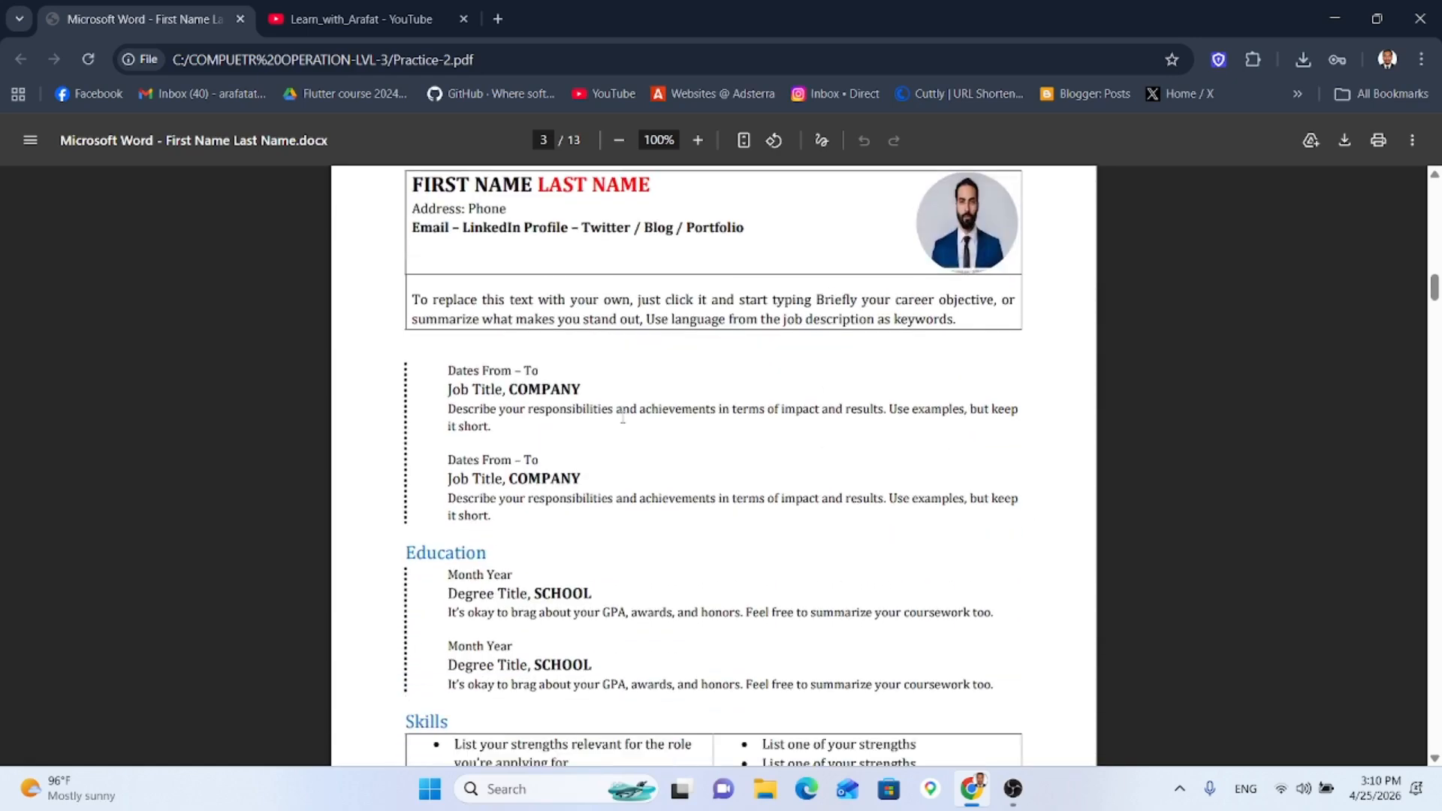
scroll(620, 421, down, 10)
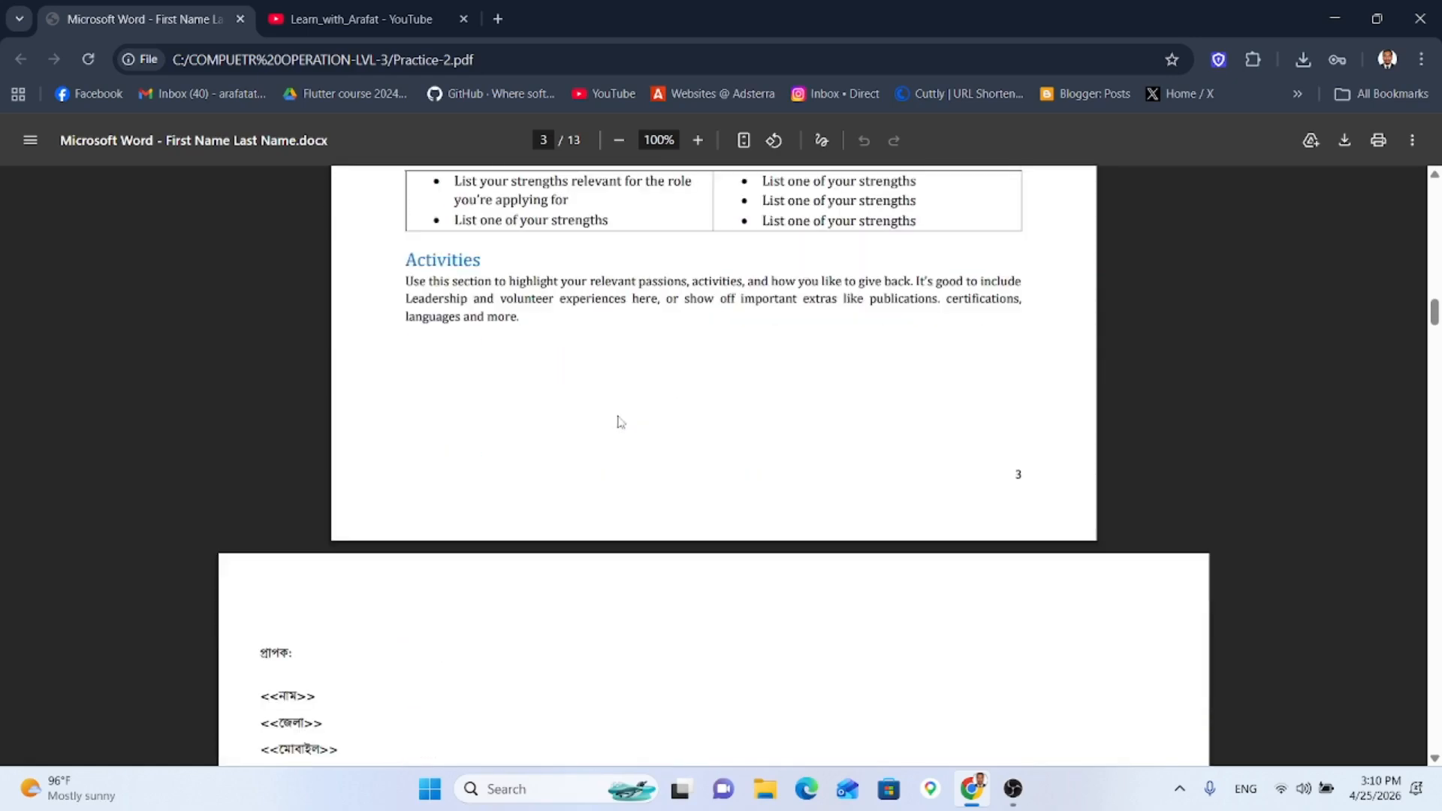
scroll(620, 421, down, 4)
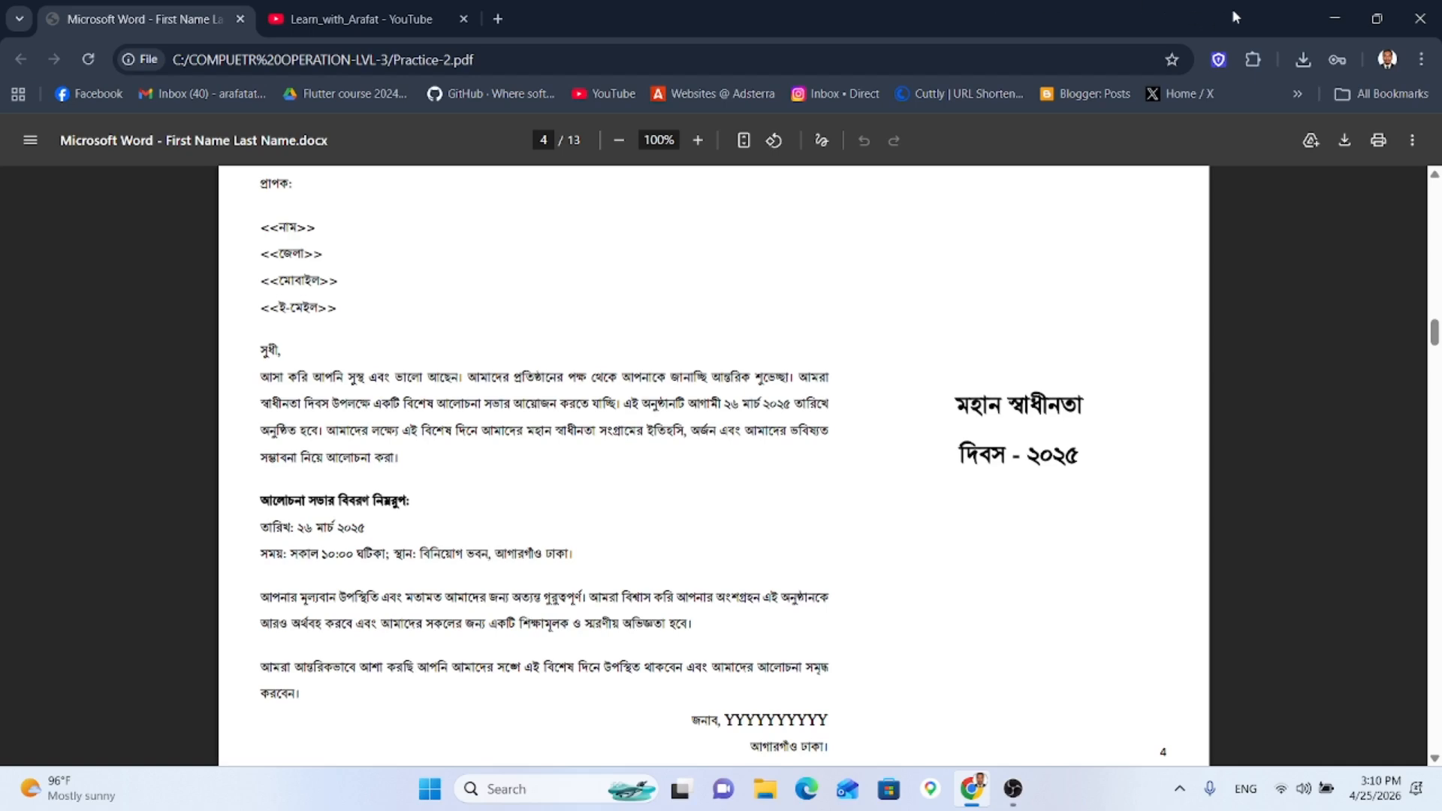
Step: Create a new Microsoft Word document inside the registration folder's Job-1 folder
click(1334, 18)
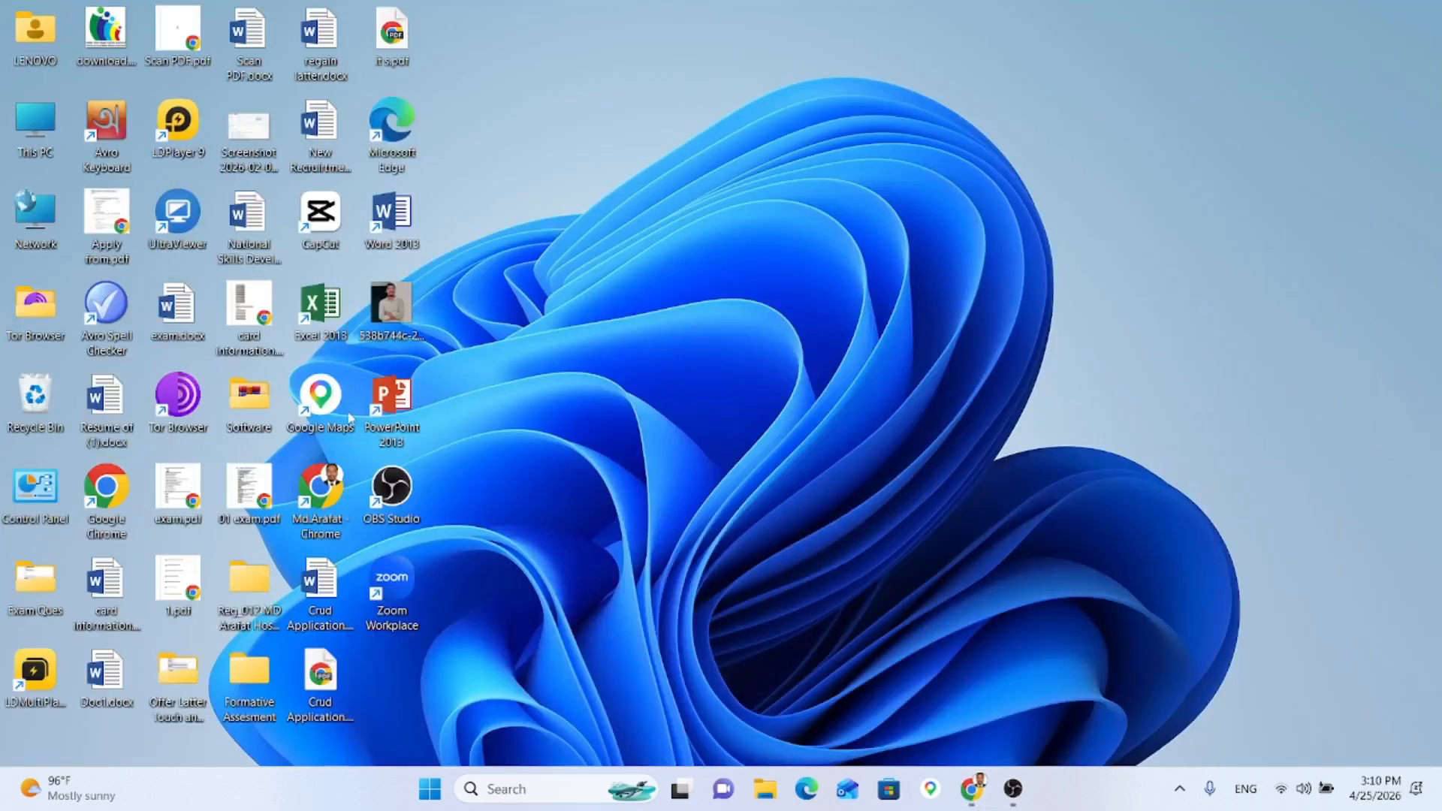
double_click(262, 595)
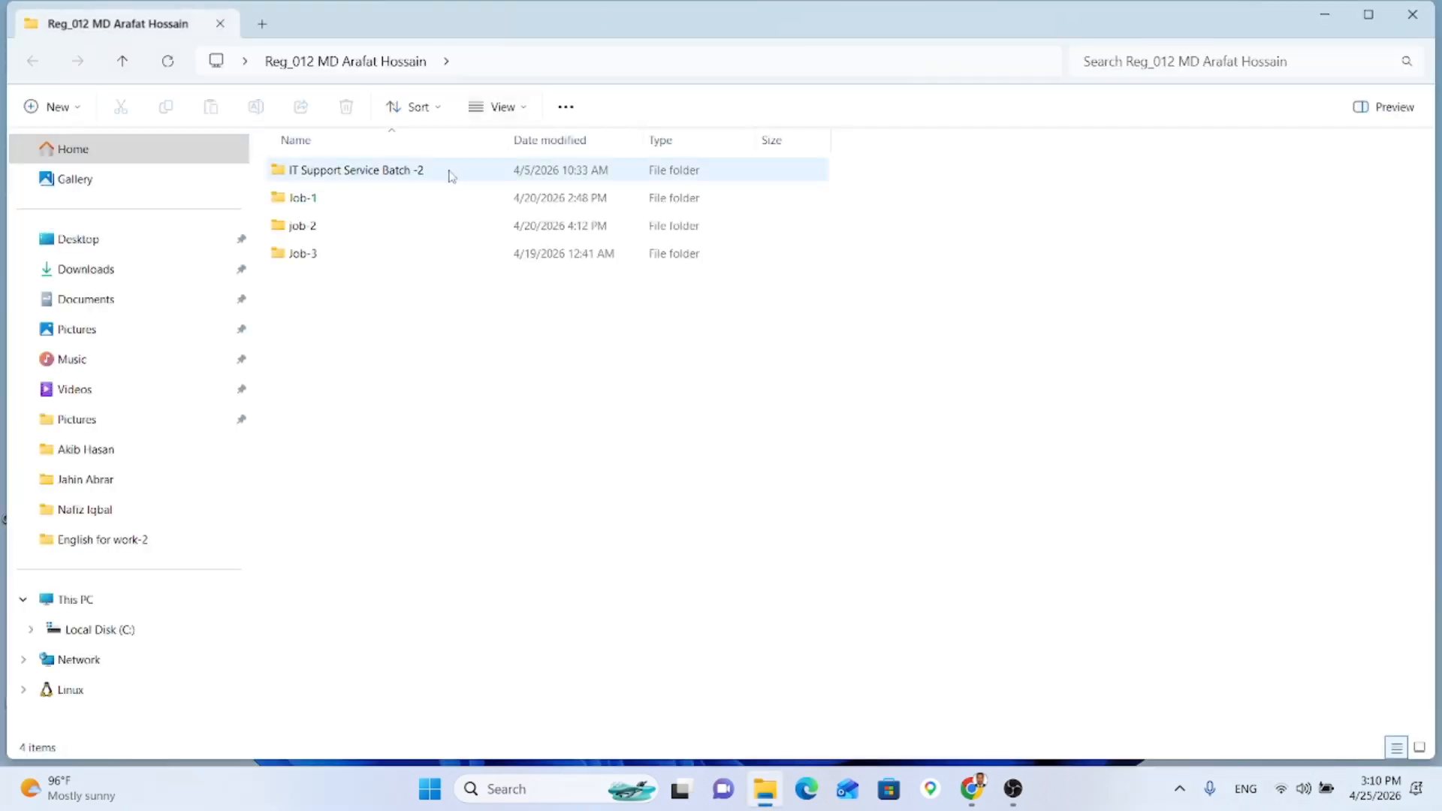
double_click(440, 196)
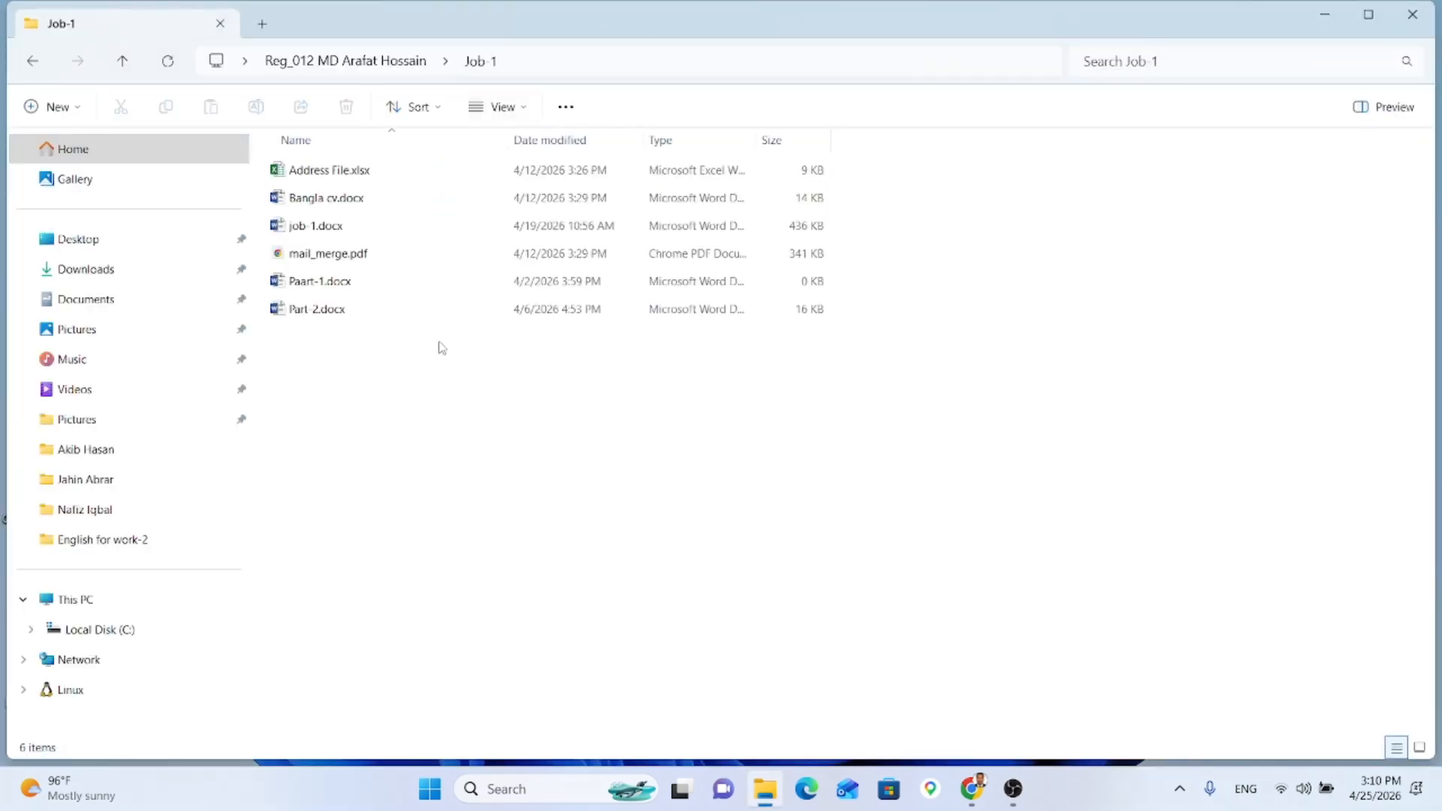
right_click(442, 347)
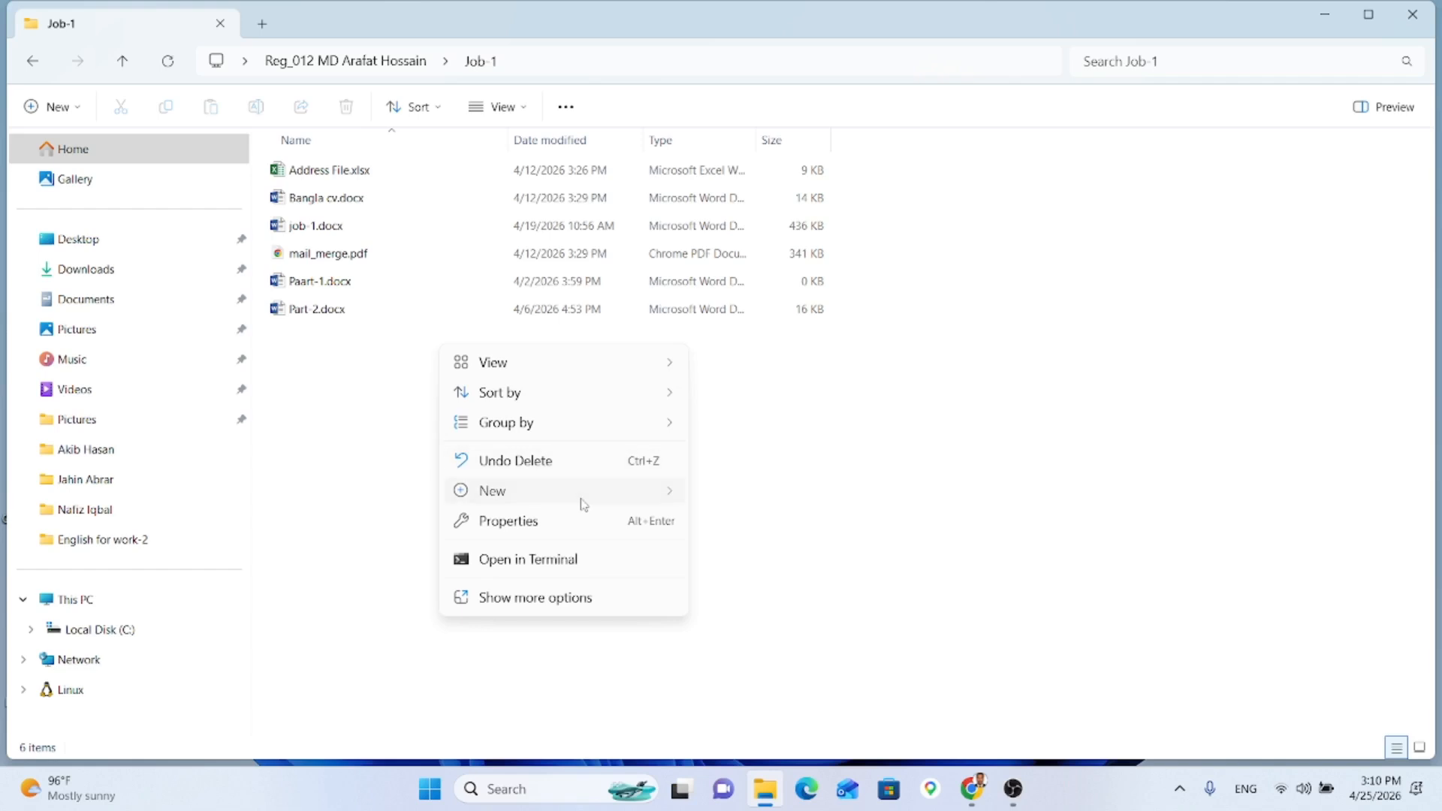
mouse_move(579, 492)
click(790, 278)
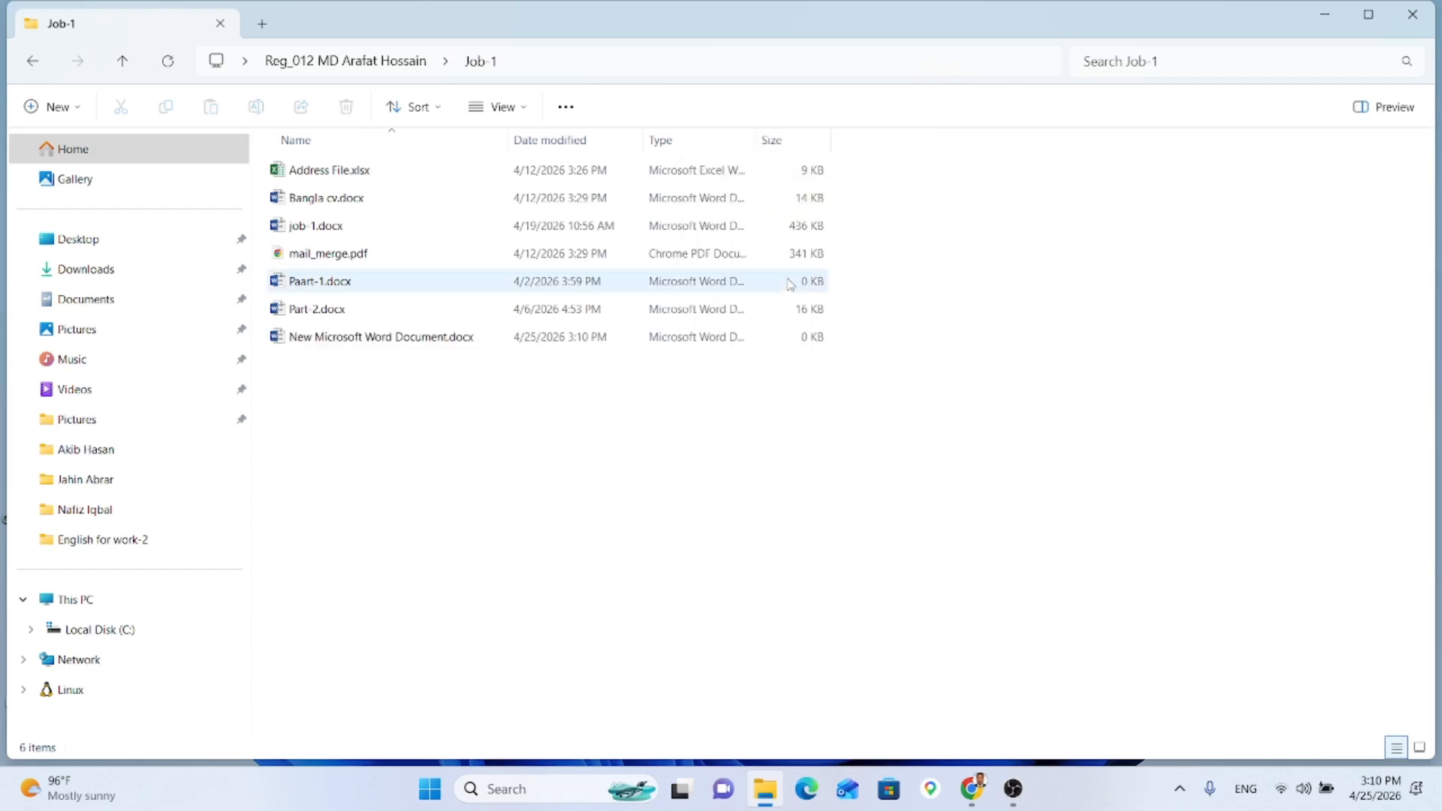
Step: Name the new file 'Fast Name_Last Name'
text(Fast.docx)
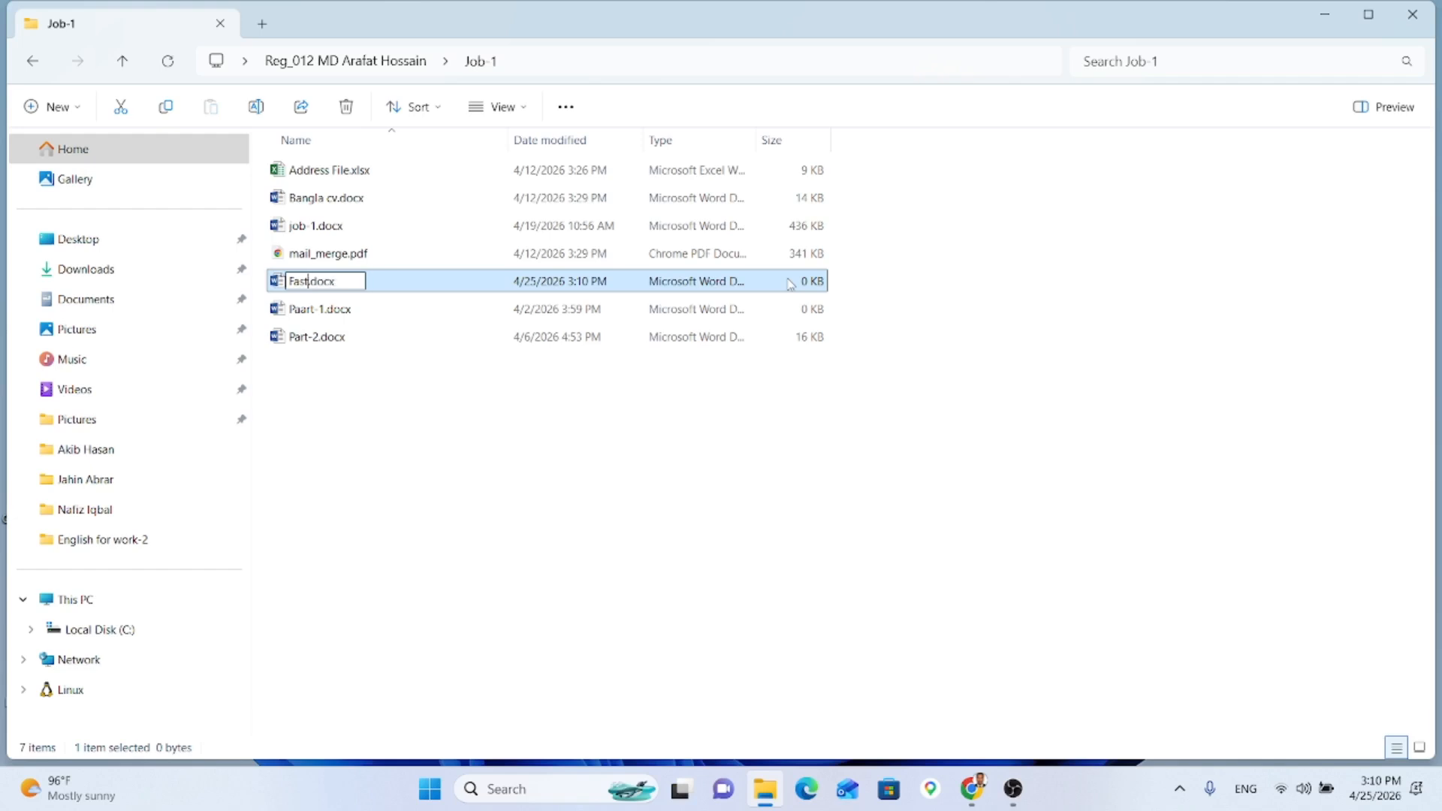
text( ewo)
key(BackSpace)
key(BackSpace)
key(BackSpace)
text(Name_I)
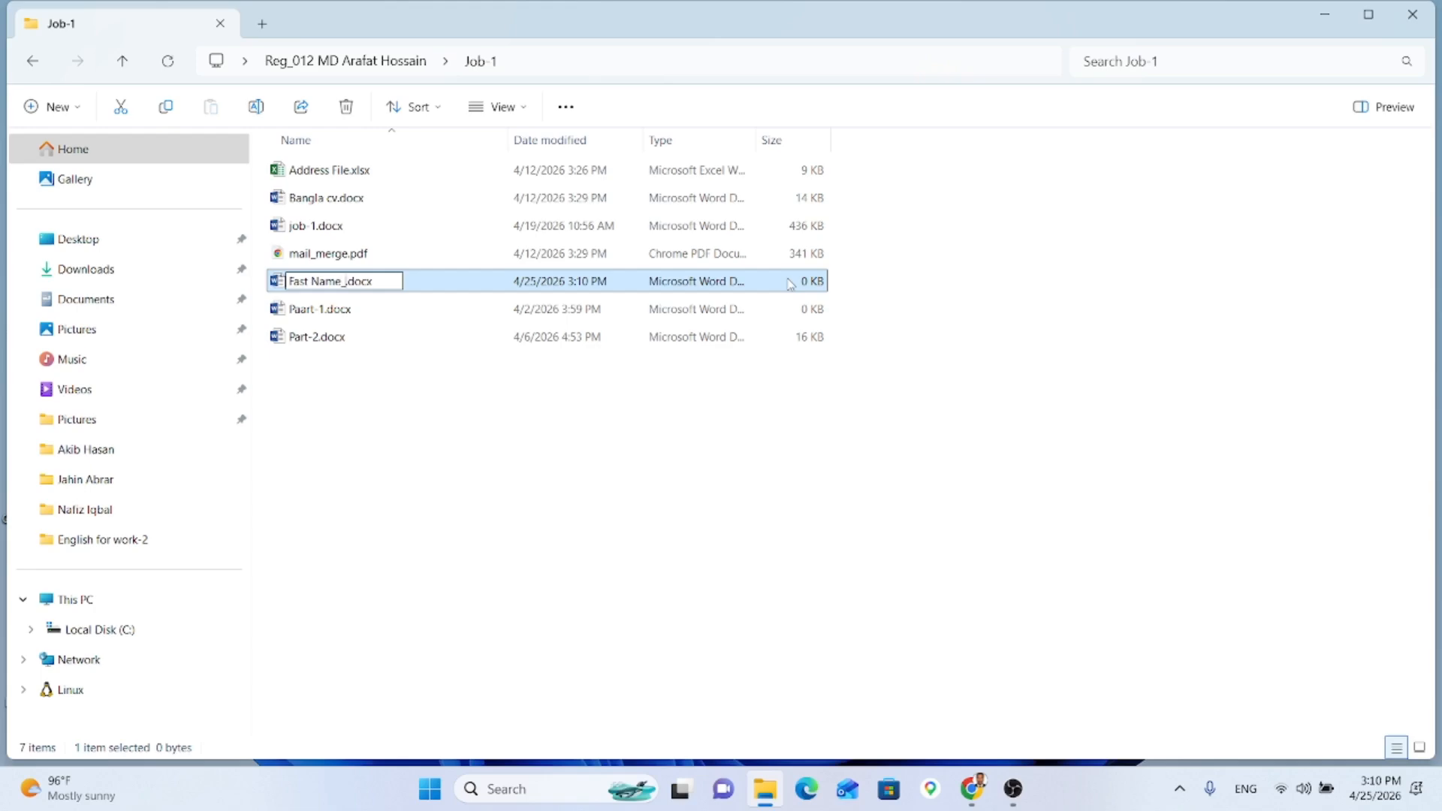
text(ast Name)
key(Return)
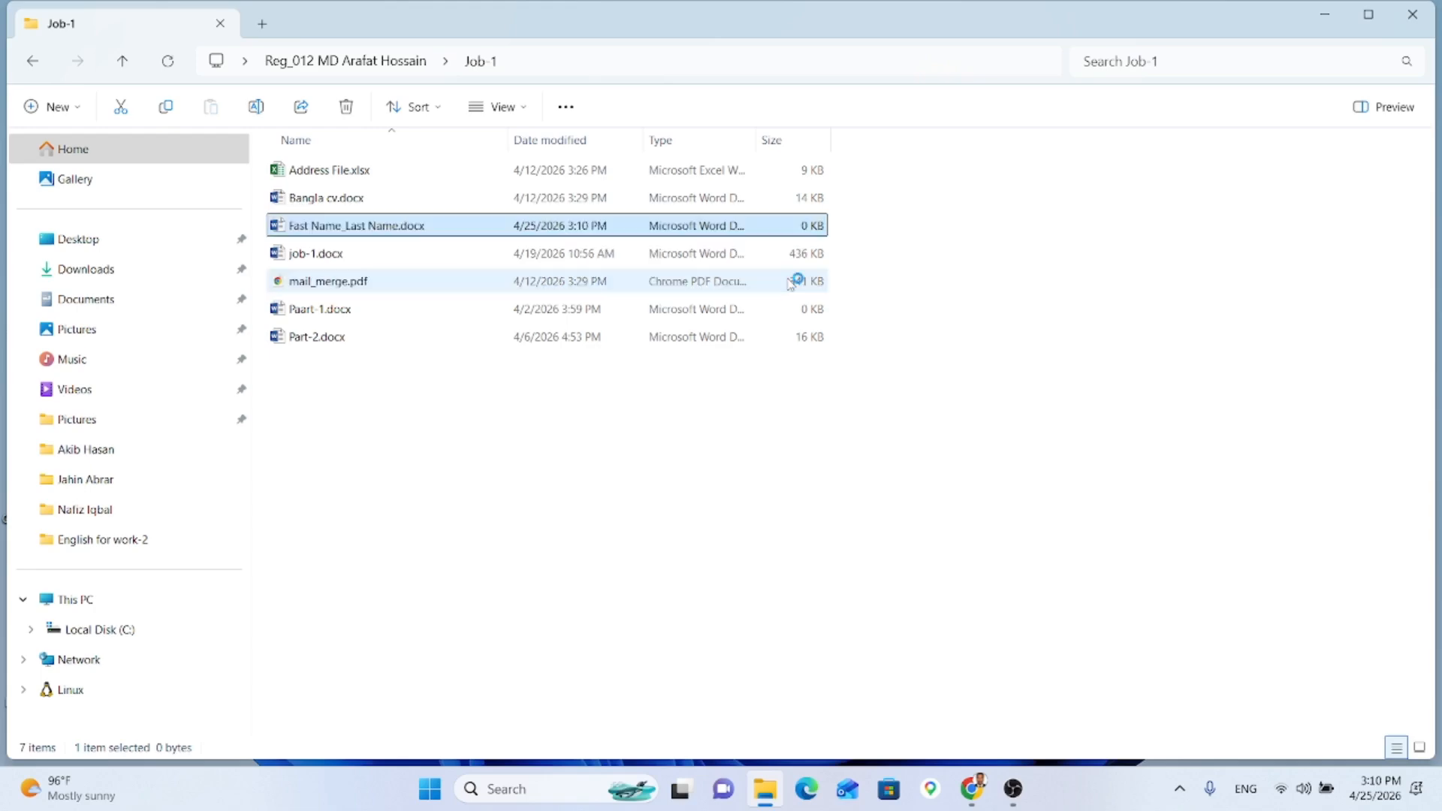
Step: Close File Explorer, the activation notice and the YouTube tab, restoring the browser window
click(1412, 17)
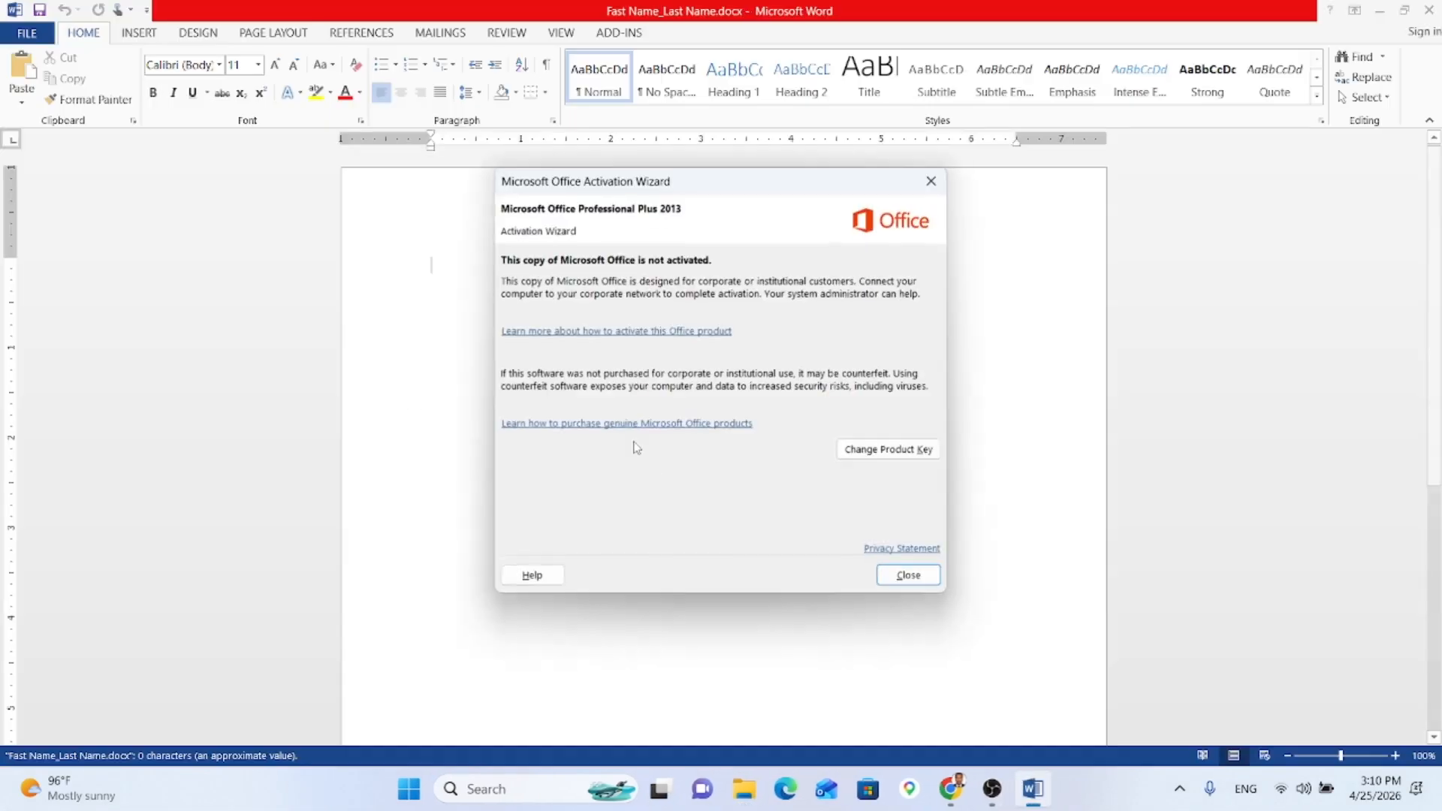
click(930, 181)
drag(930, 6, 462, 156)
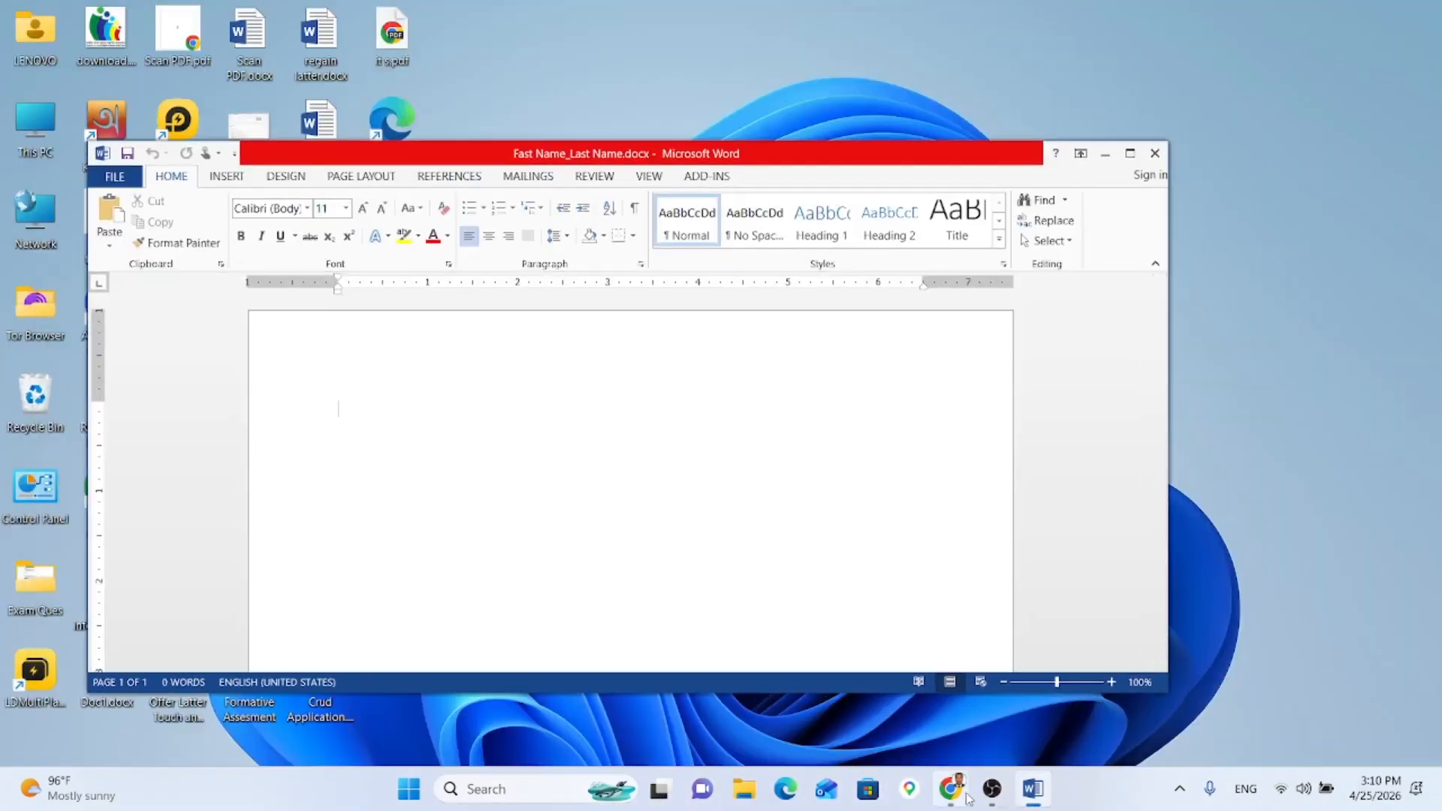
drag(961, 793, 1004, 789)
click(995, 789)
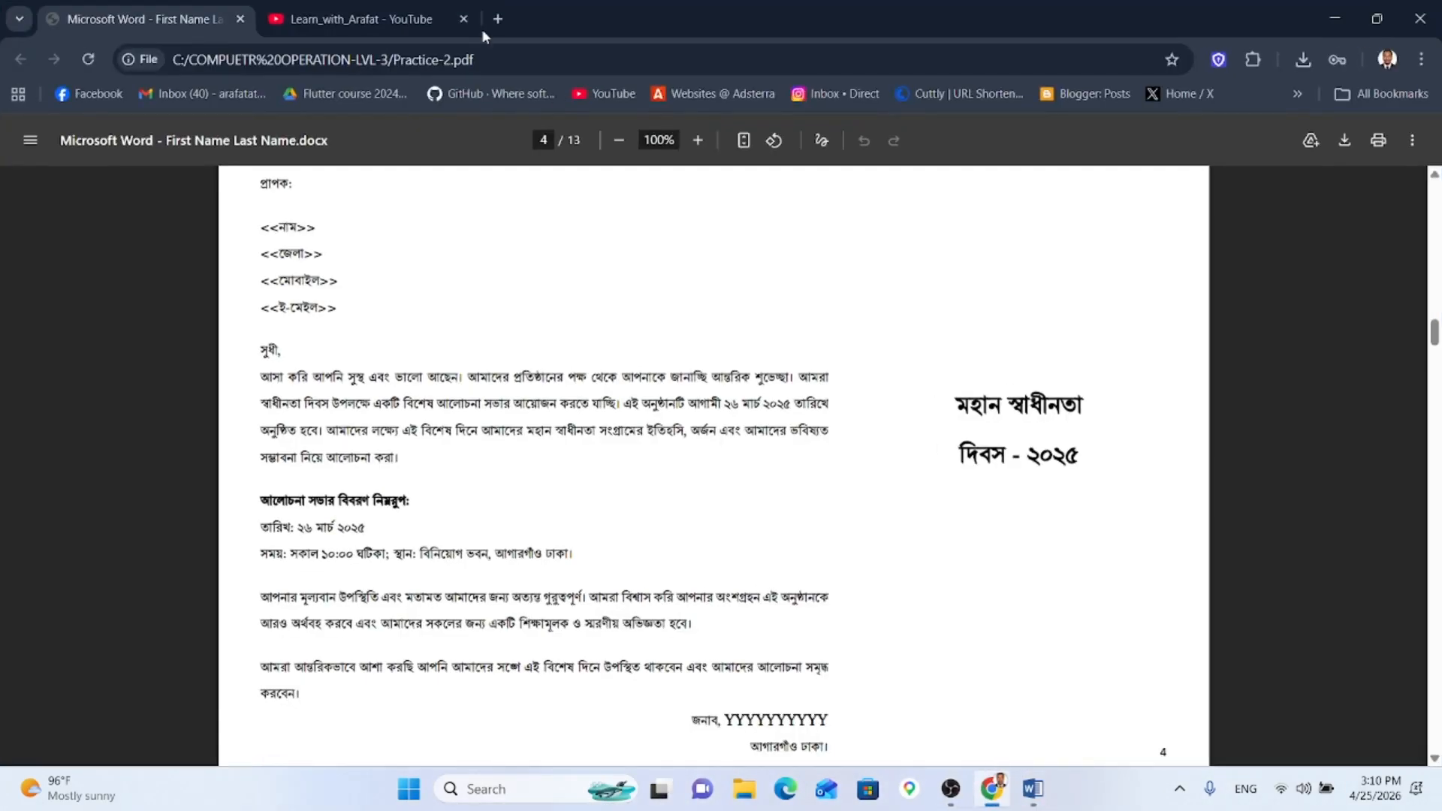
click(462, 20)
double_click(592, 20)
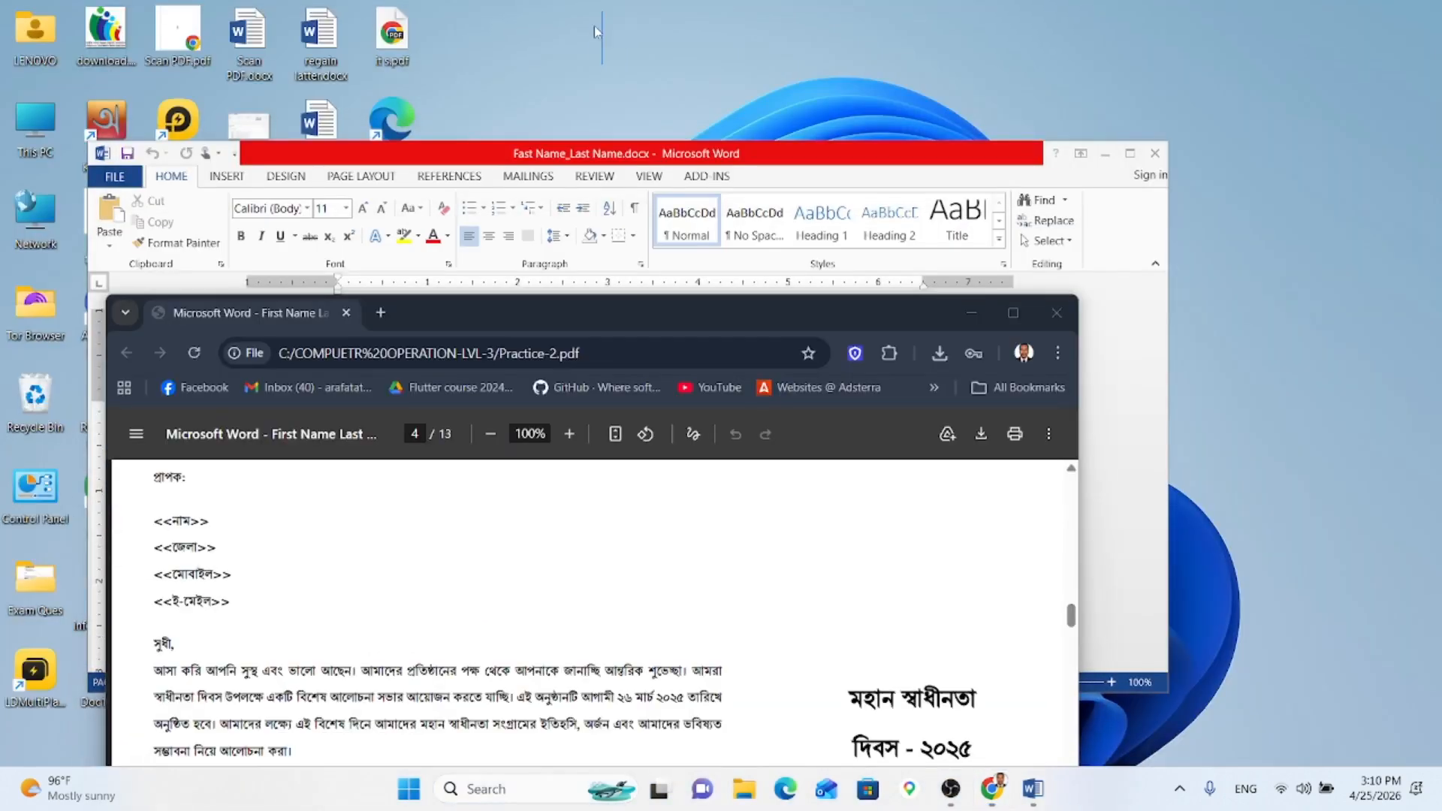
Step: Snap the PDF browser to the left half and Word to the right half
drag(606, 311, 625, 354)
click(601, 153)
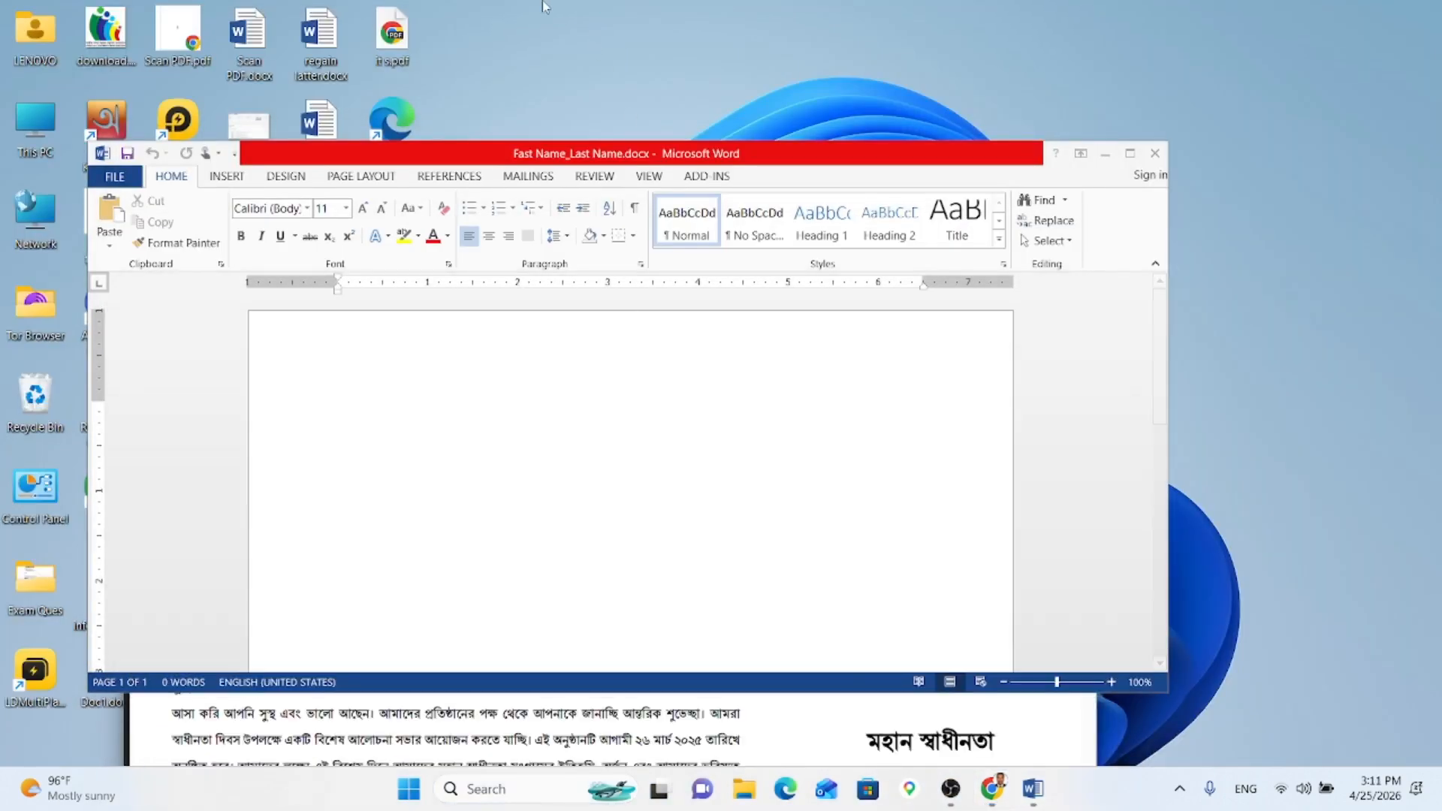
drag(598, 154, 953, 212)
drag(412, 352, 488, 50)
click(906, 282)
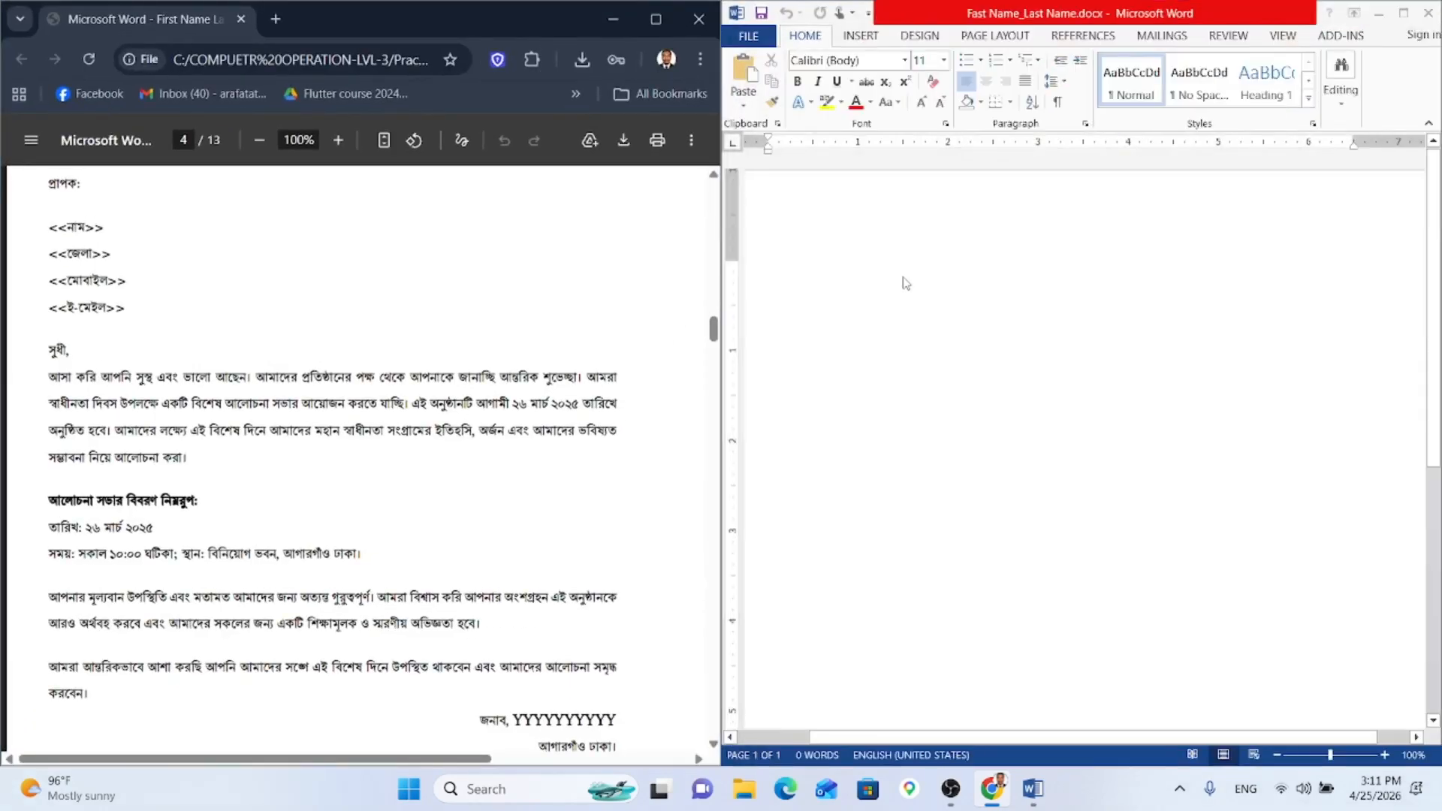
Step: Scroll the PDF back to the Specification Sheet
scroll(852, 239, down, 3)
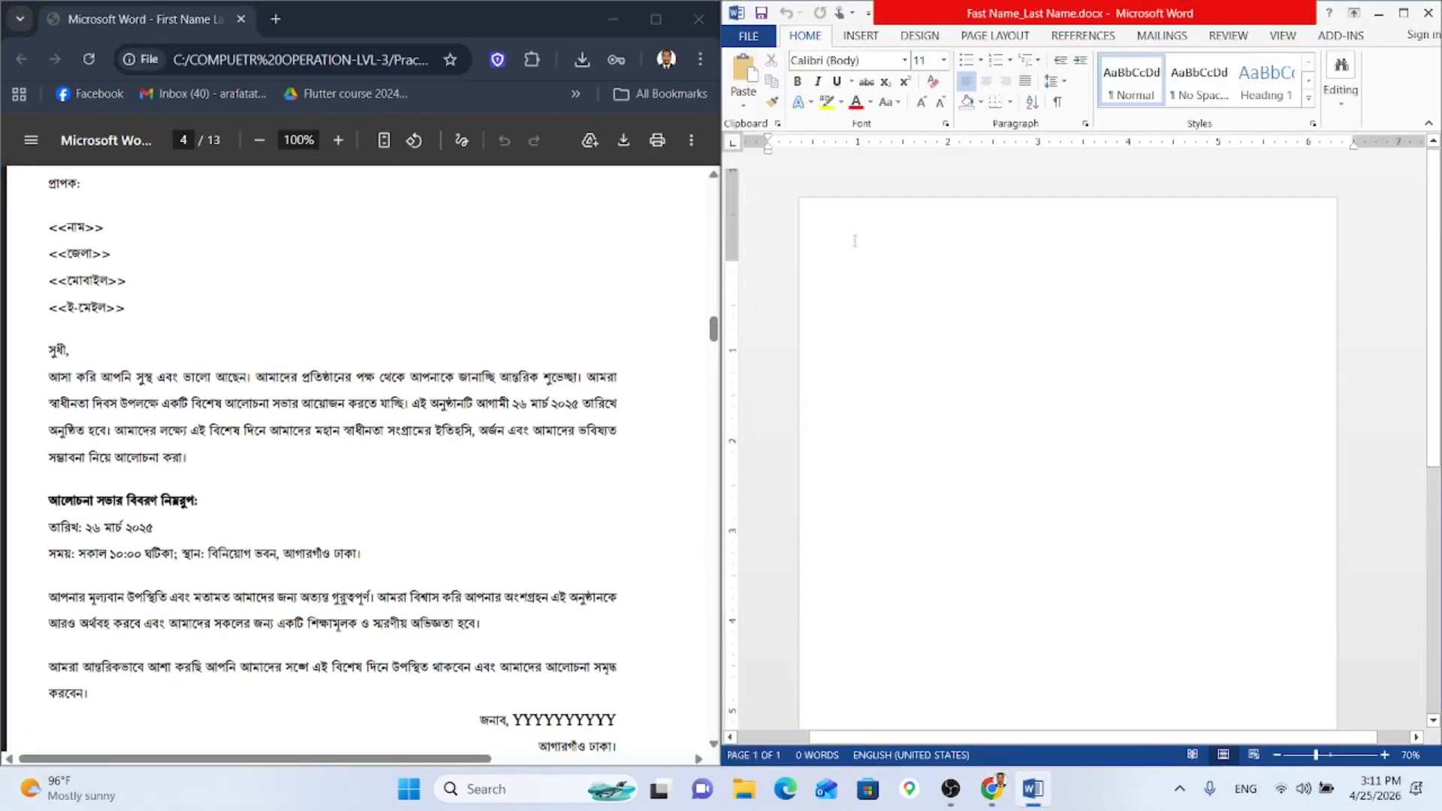
scroll(288, 369, up, 3)
scroll(288, 369, up, 20)
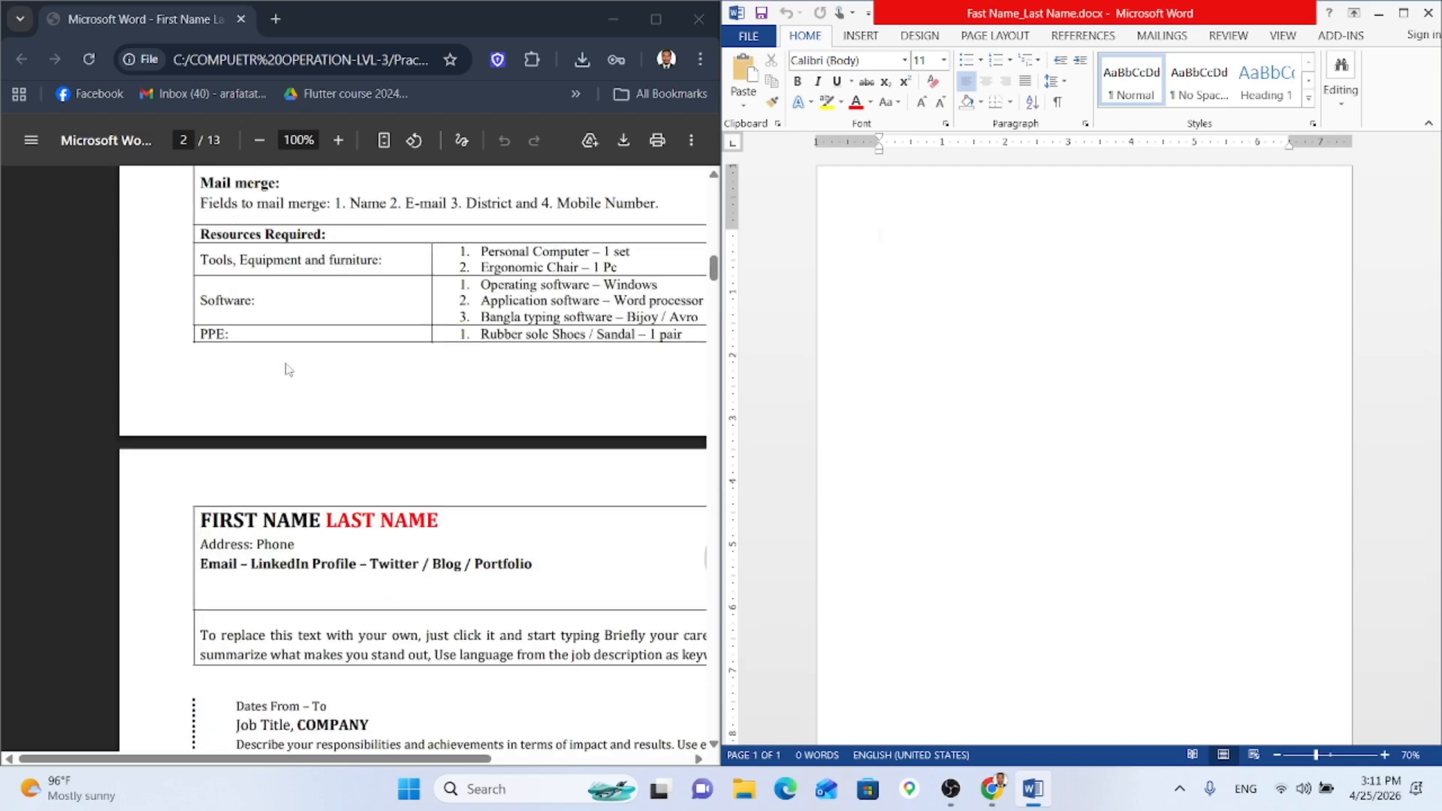
scroll(287, 369, up, 3)
drag(419, 399, 350, 426)
click(524, 334)
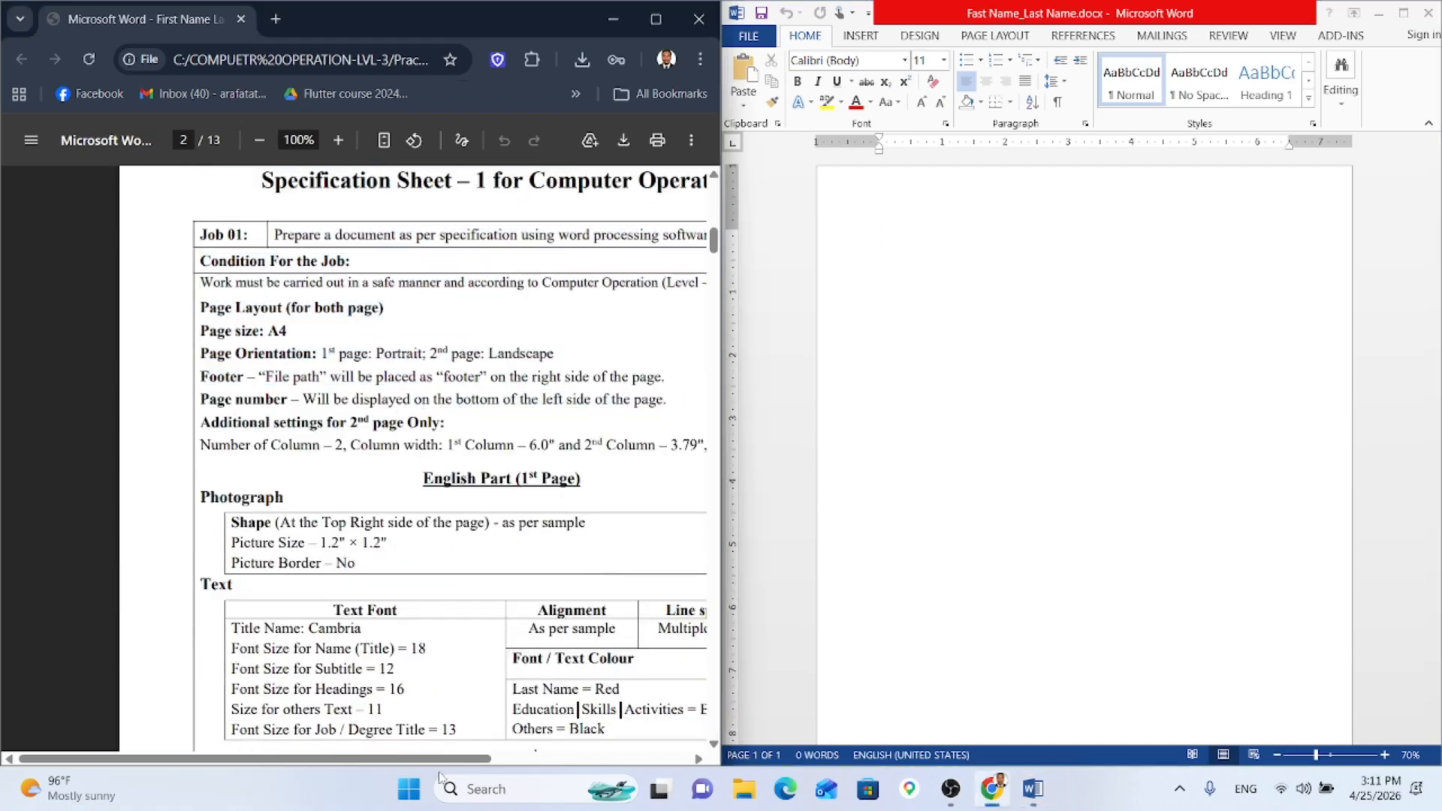
drag(435, 758, 495, 753)
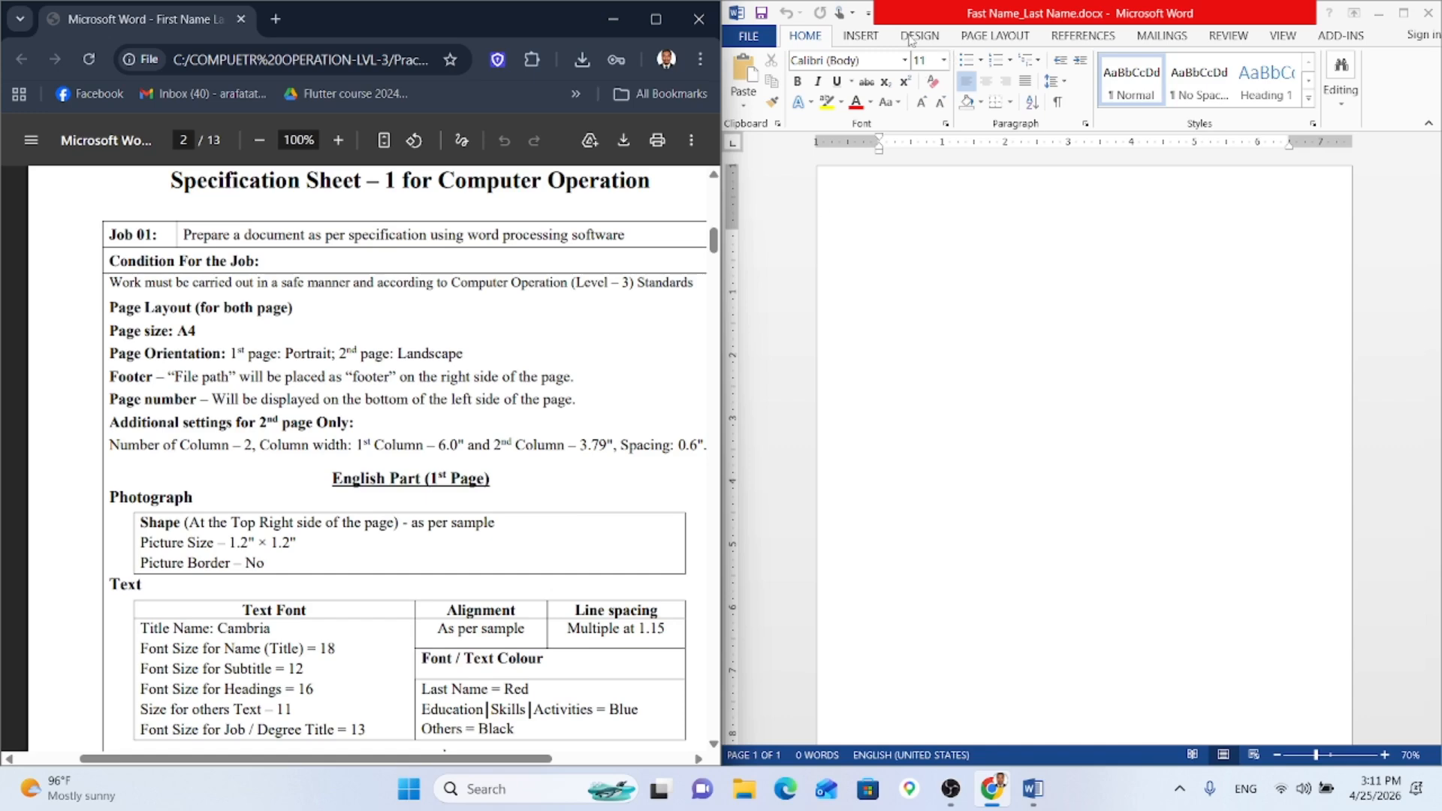
click(1001, 34)
click(995, 35)
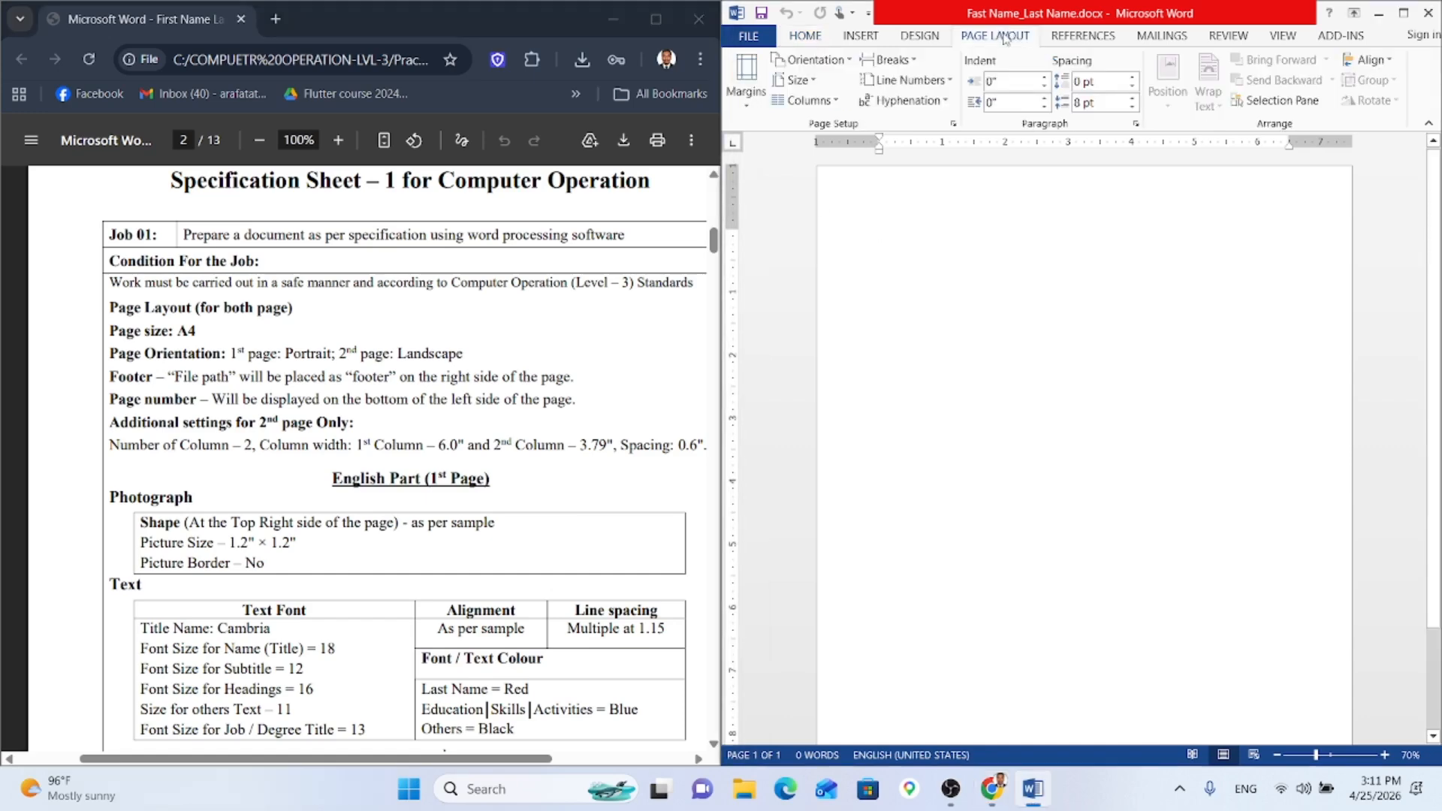
click(751, 102)
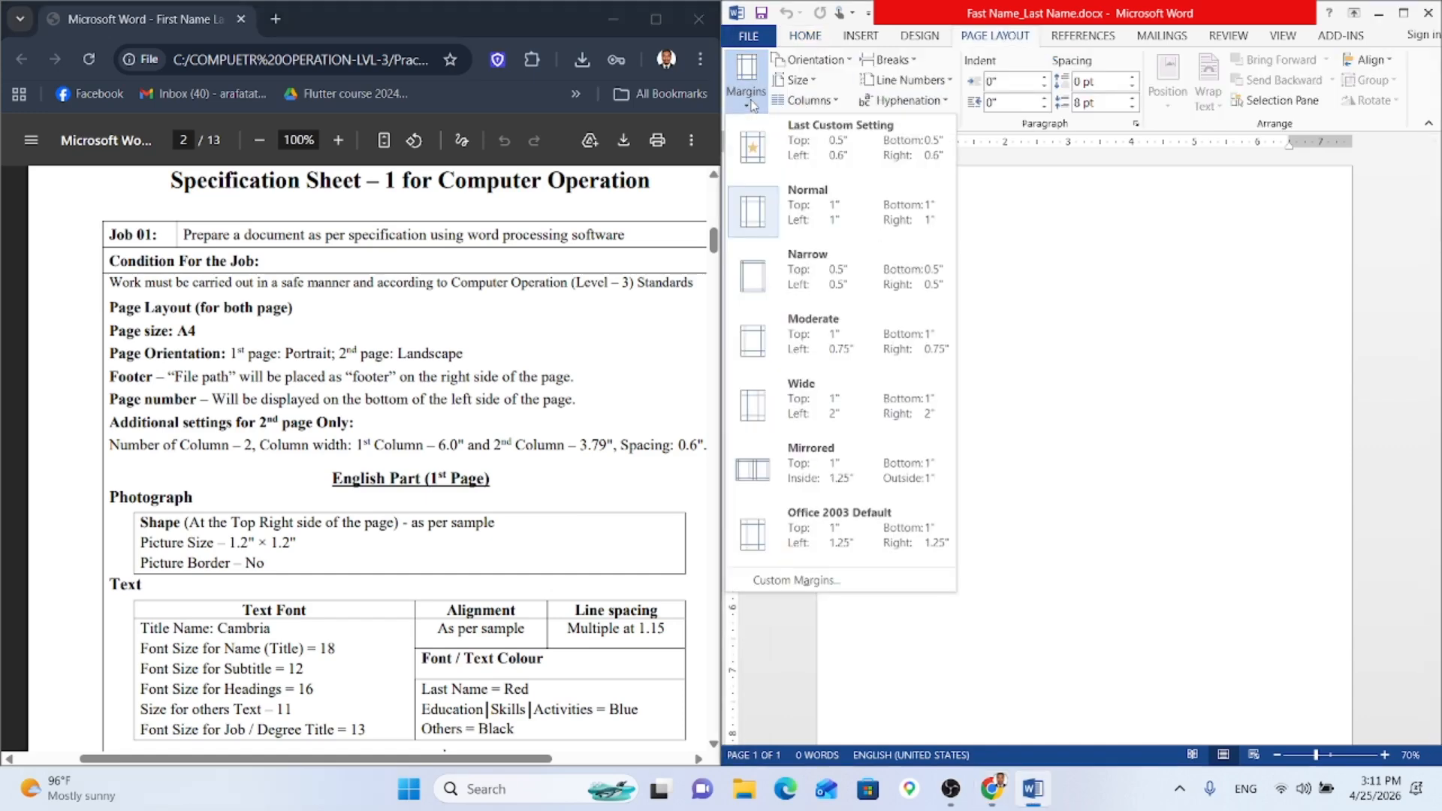
click(808, 214)
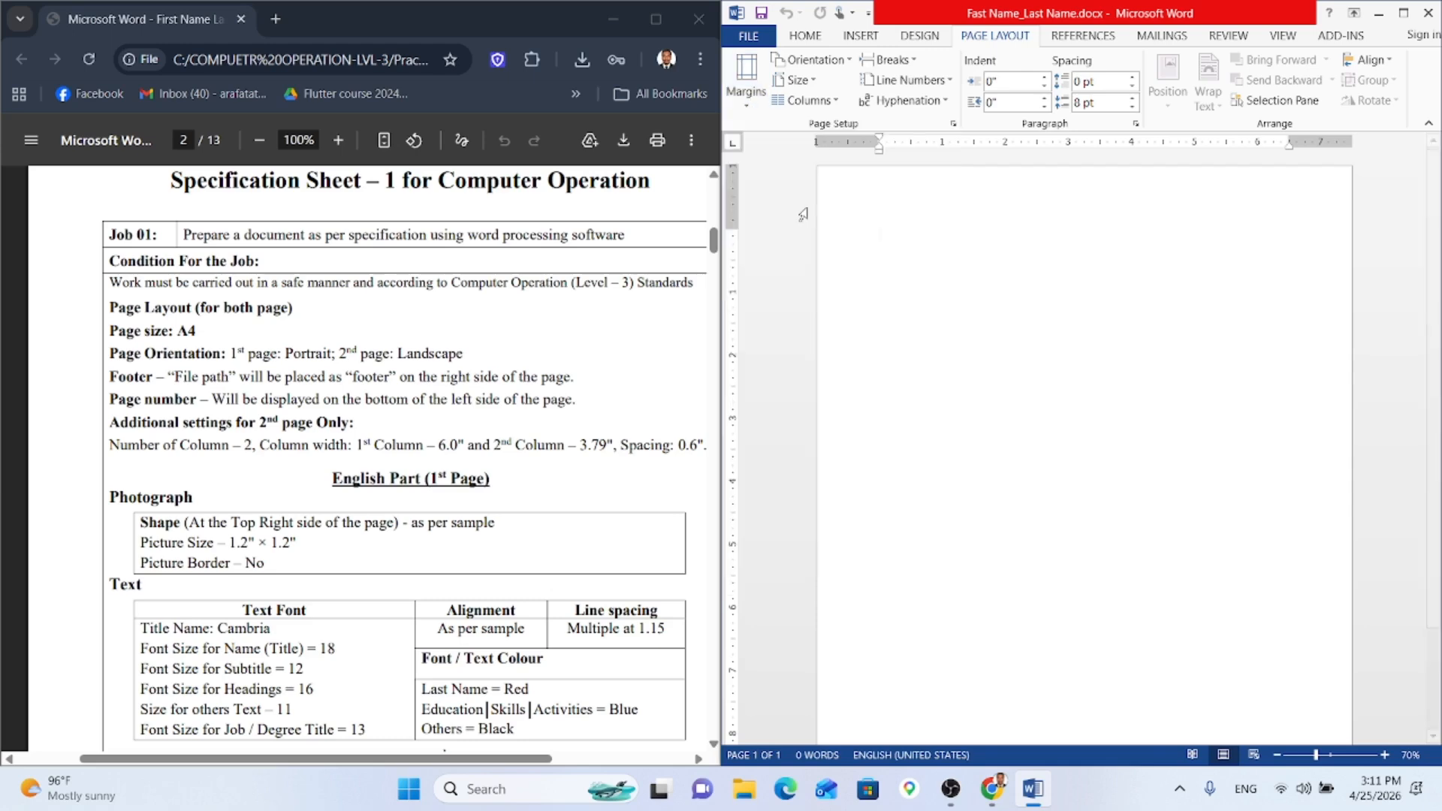
click(798, 81)
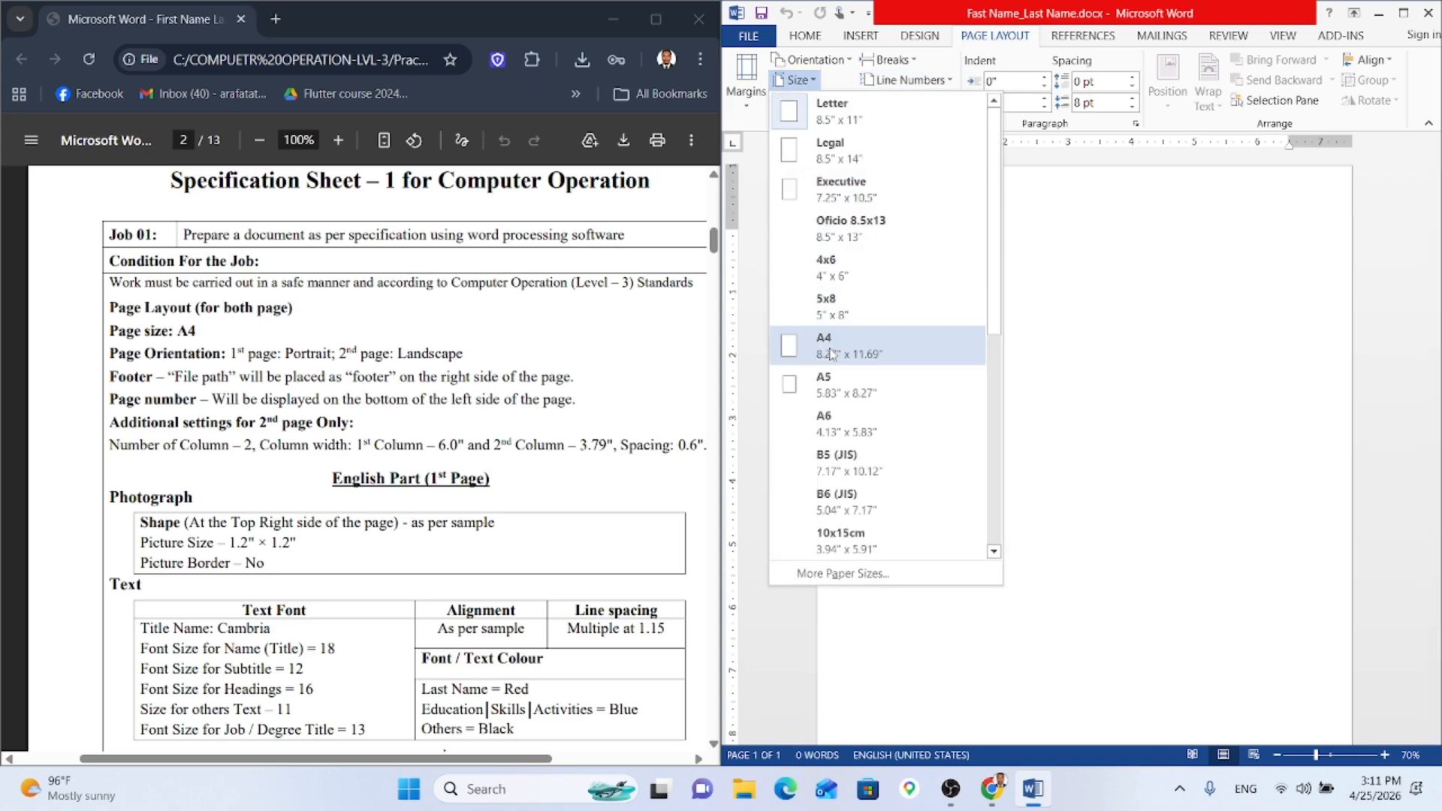
click(825, 345)
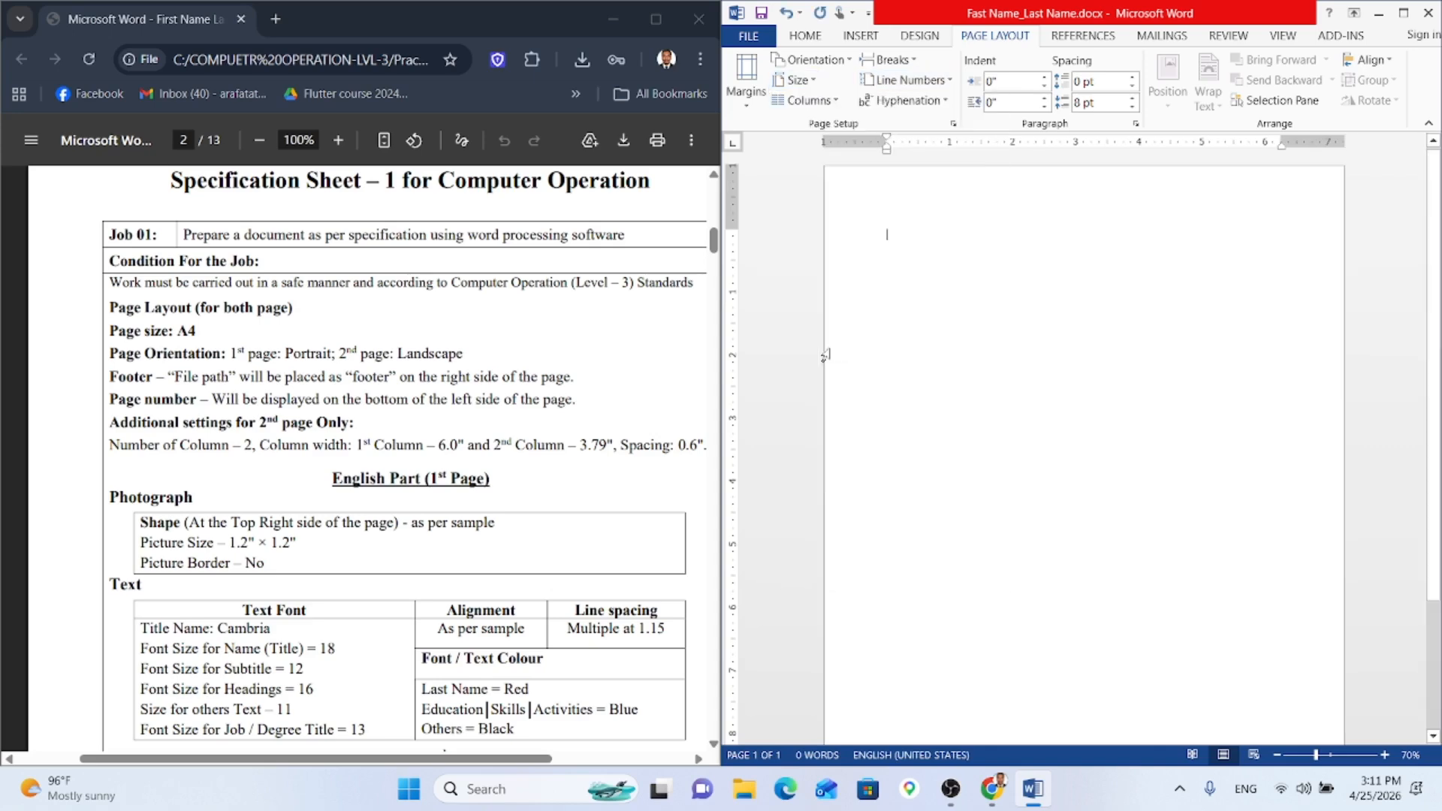
scroll(1115, 541, down, 3)
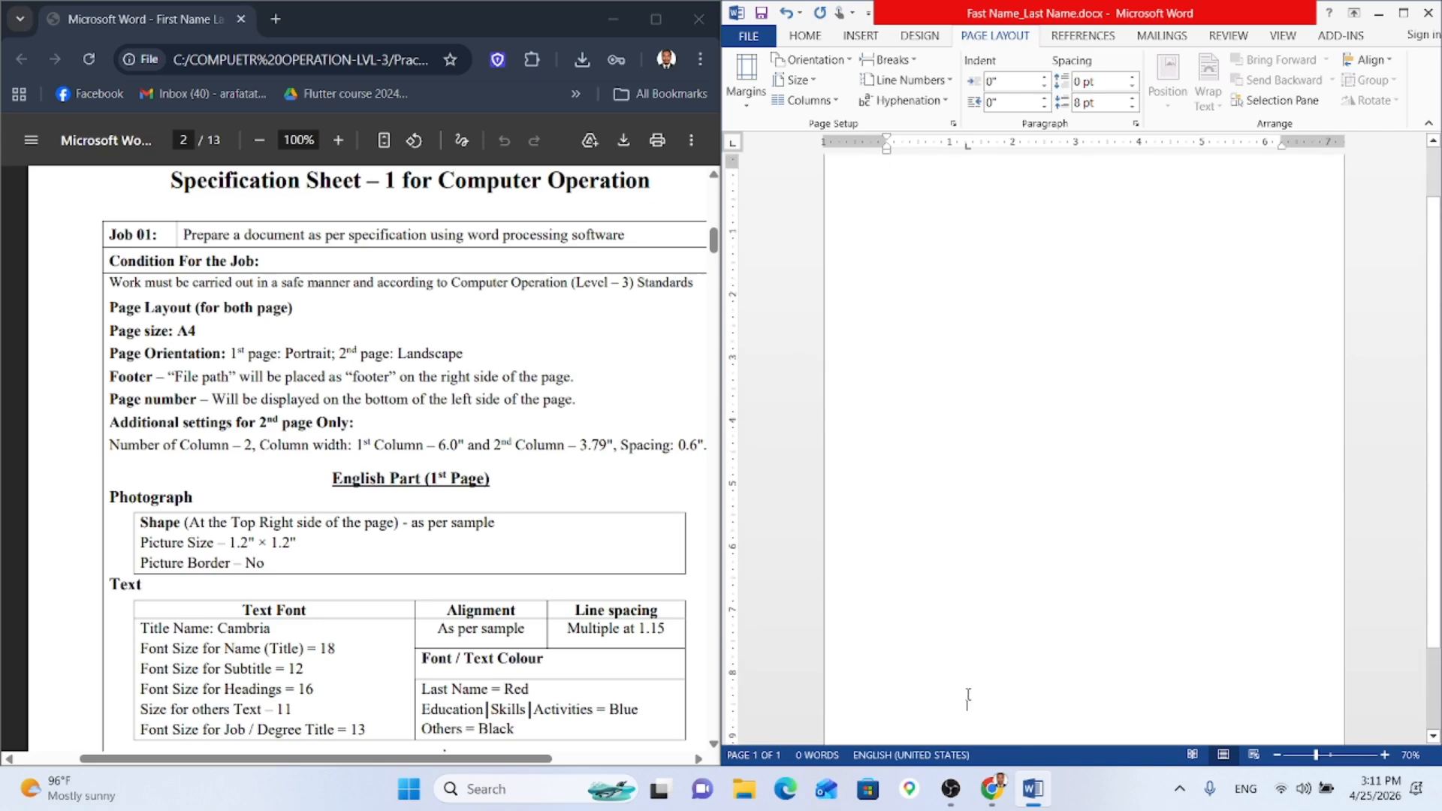
scroll(923, 450, up, 3)
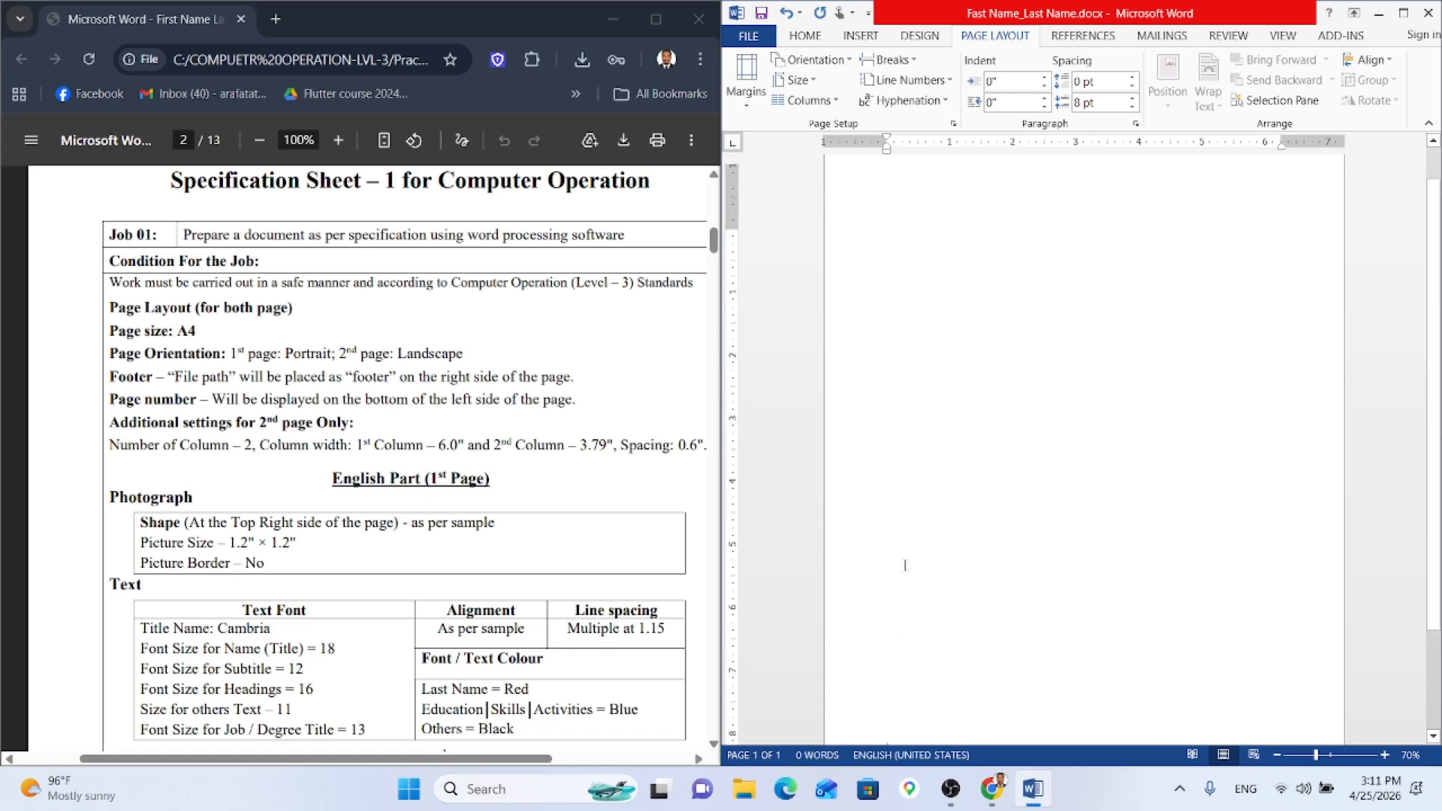
Step: Open the footer and insert the document's File Path field
double_click(882, 182)
scroll(951, 548, down, 3)
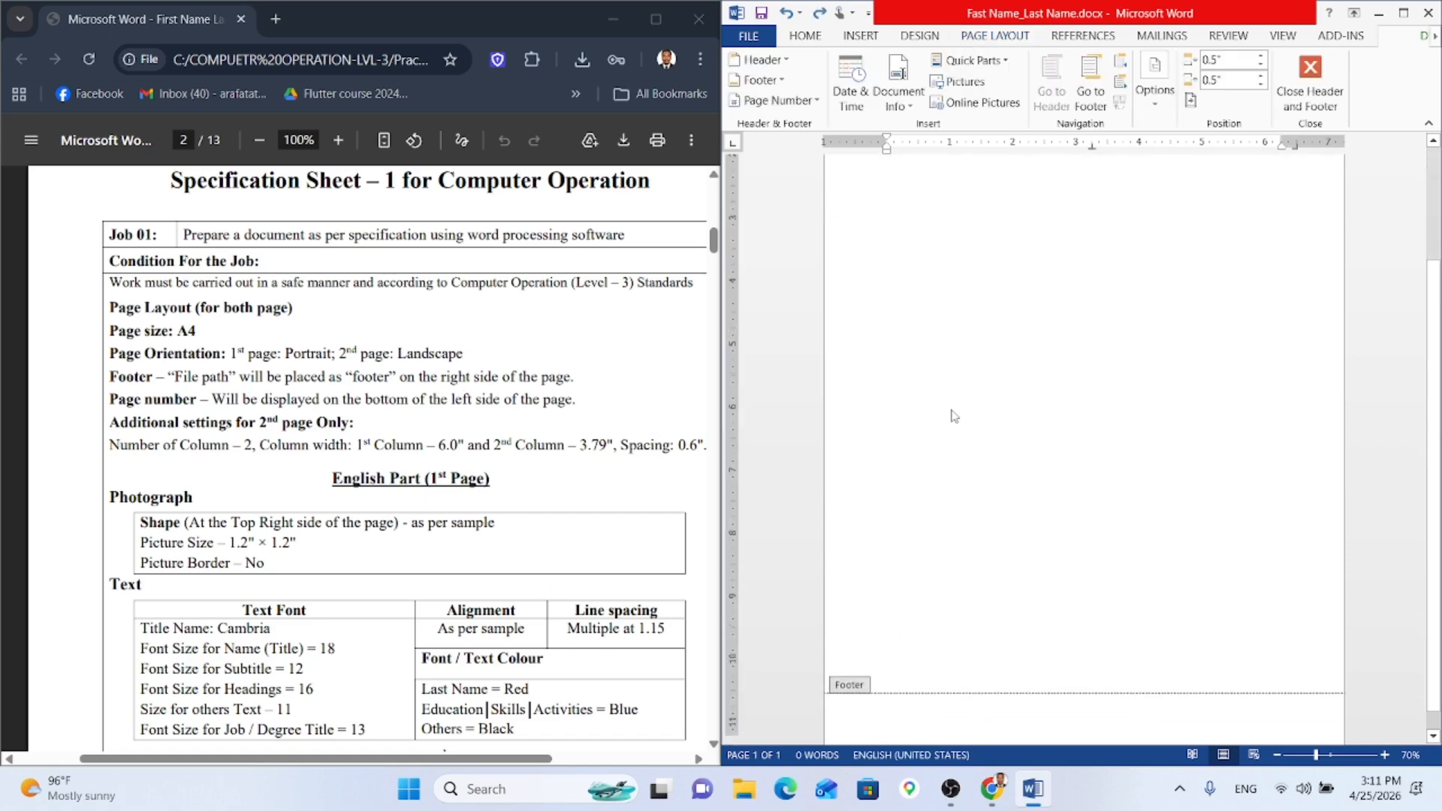
click(896, 707)
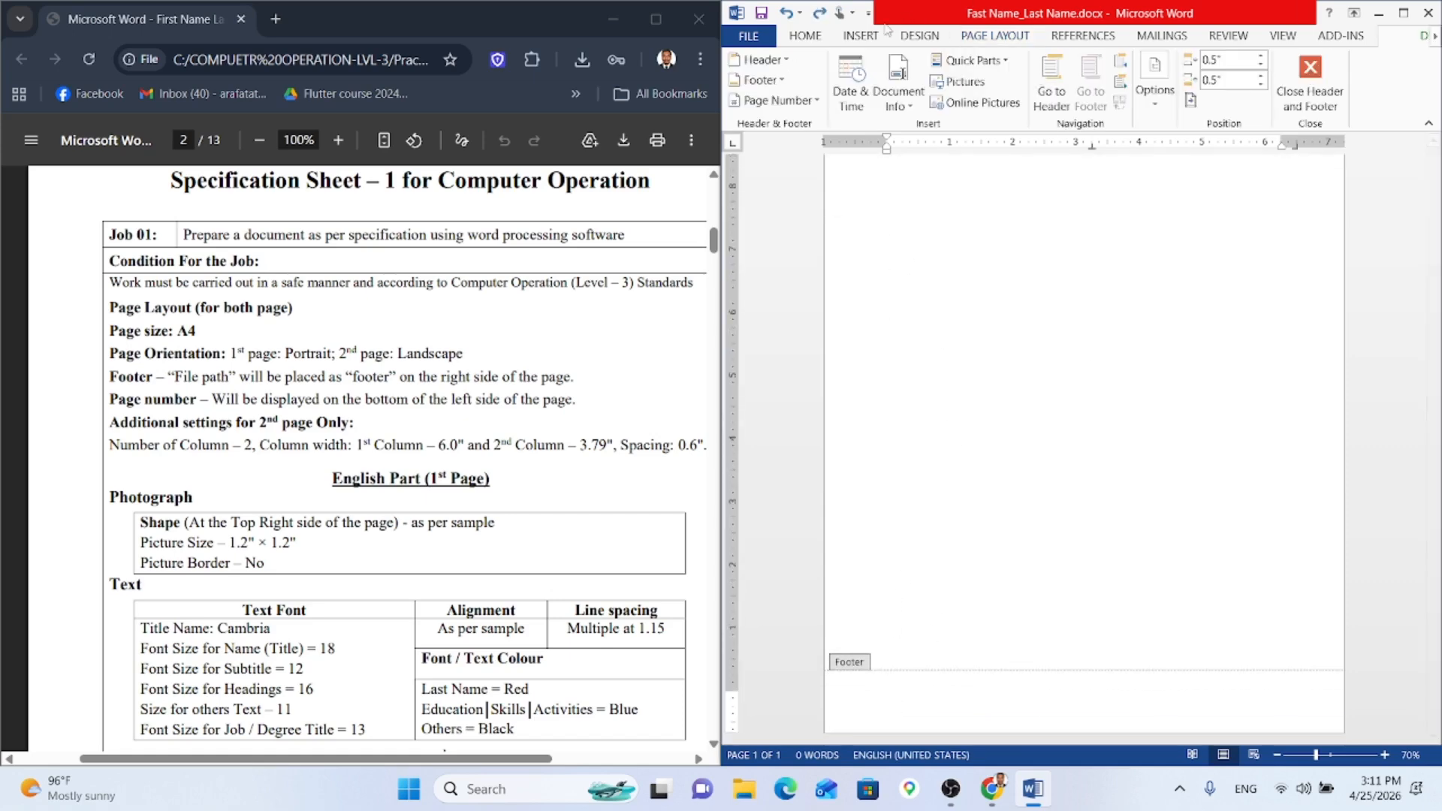
click(904, 102)
click(941, 174)
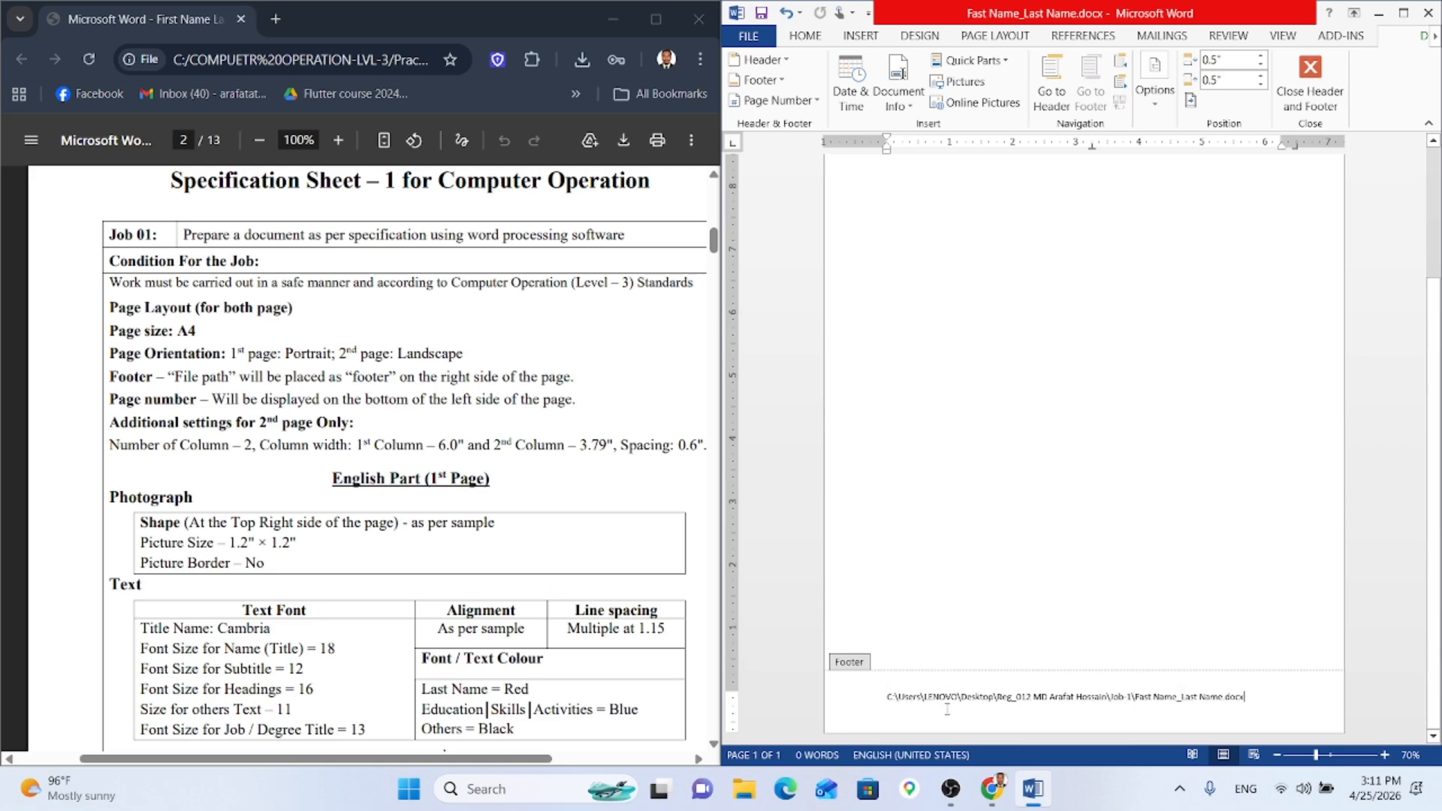
Step: Left-align the footer file path and highlight the page-number requirement in the specification
shift+click(887, 699)
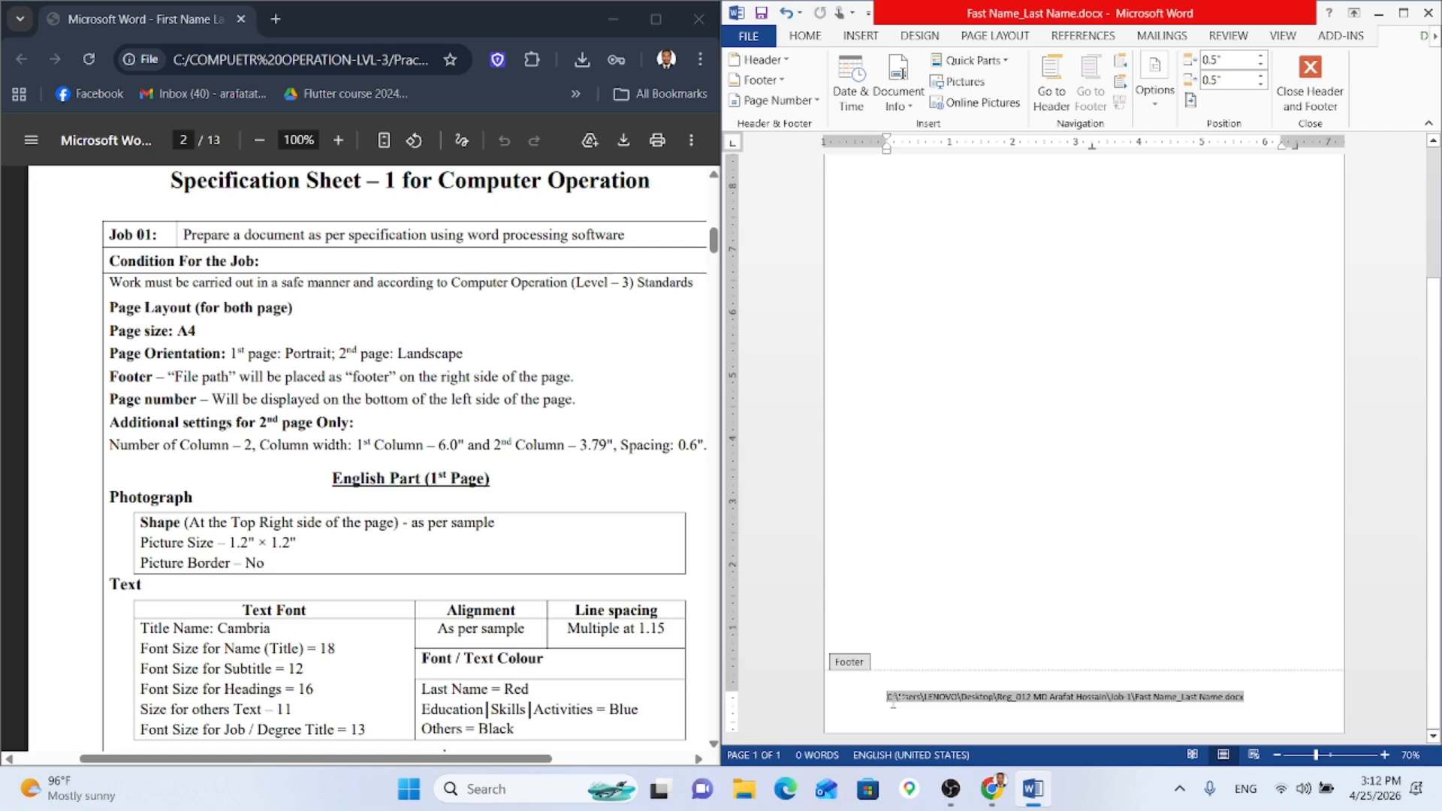
key(ctrl+e)
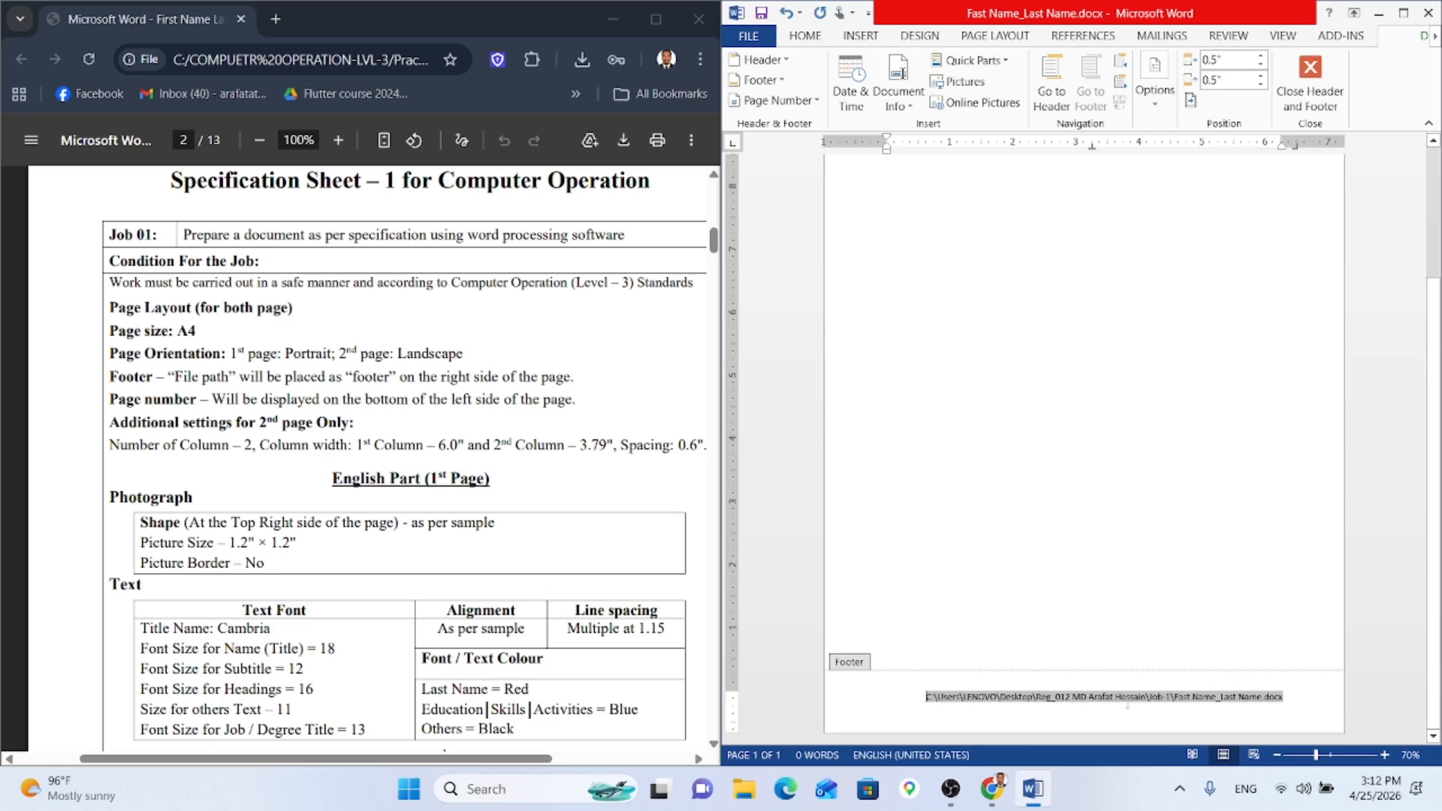
key(ctrl+l)
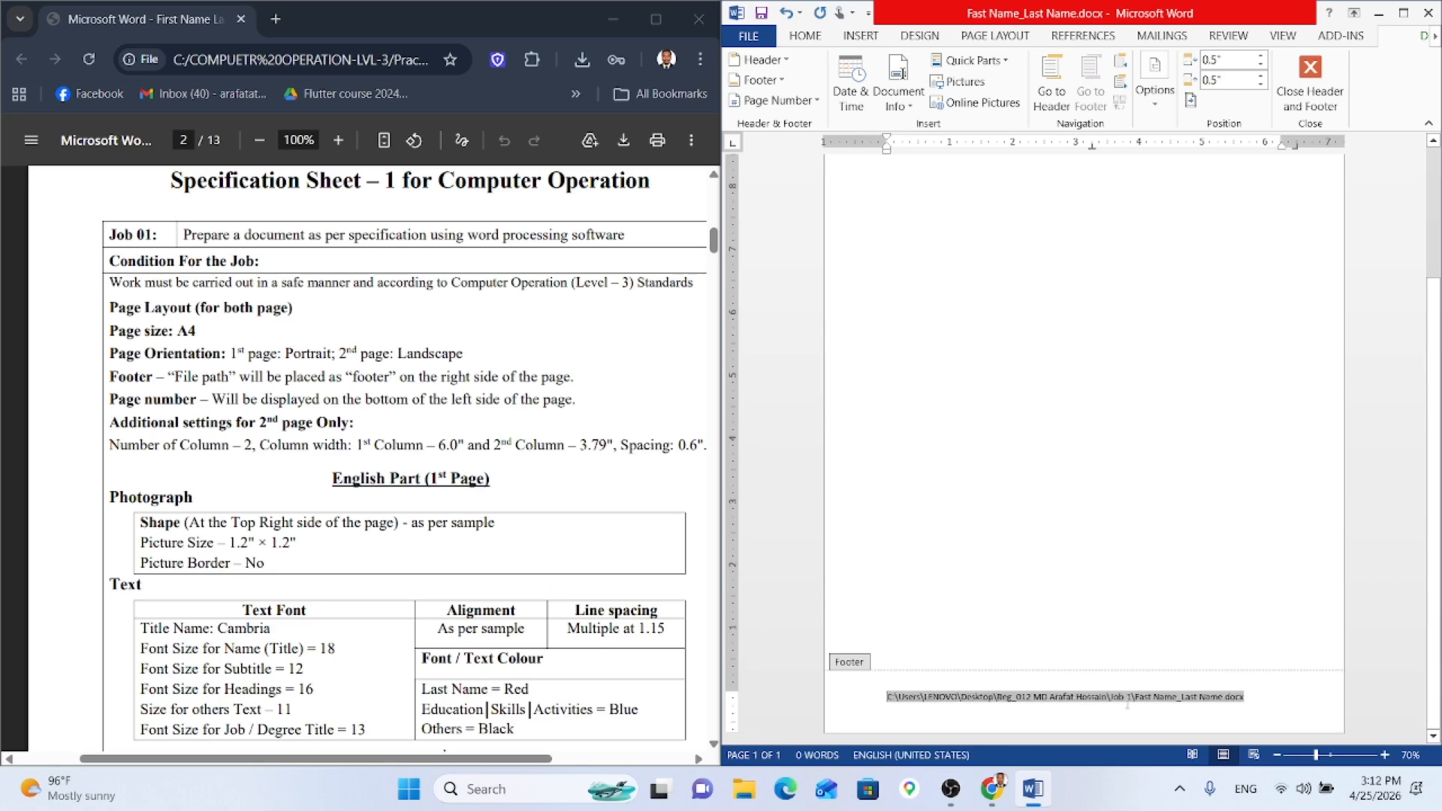
click(1260, 708)
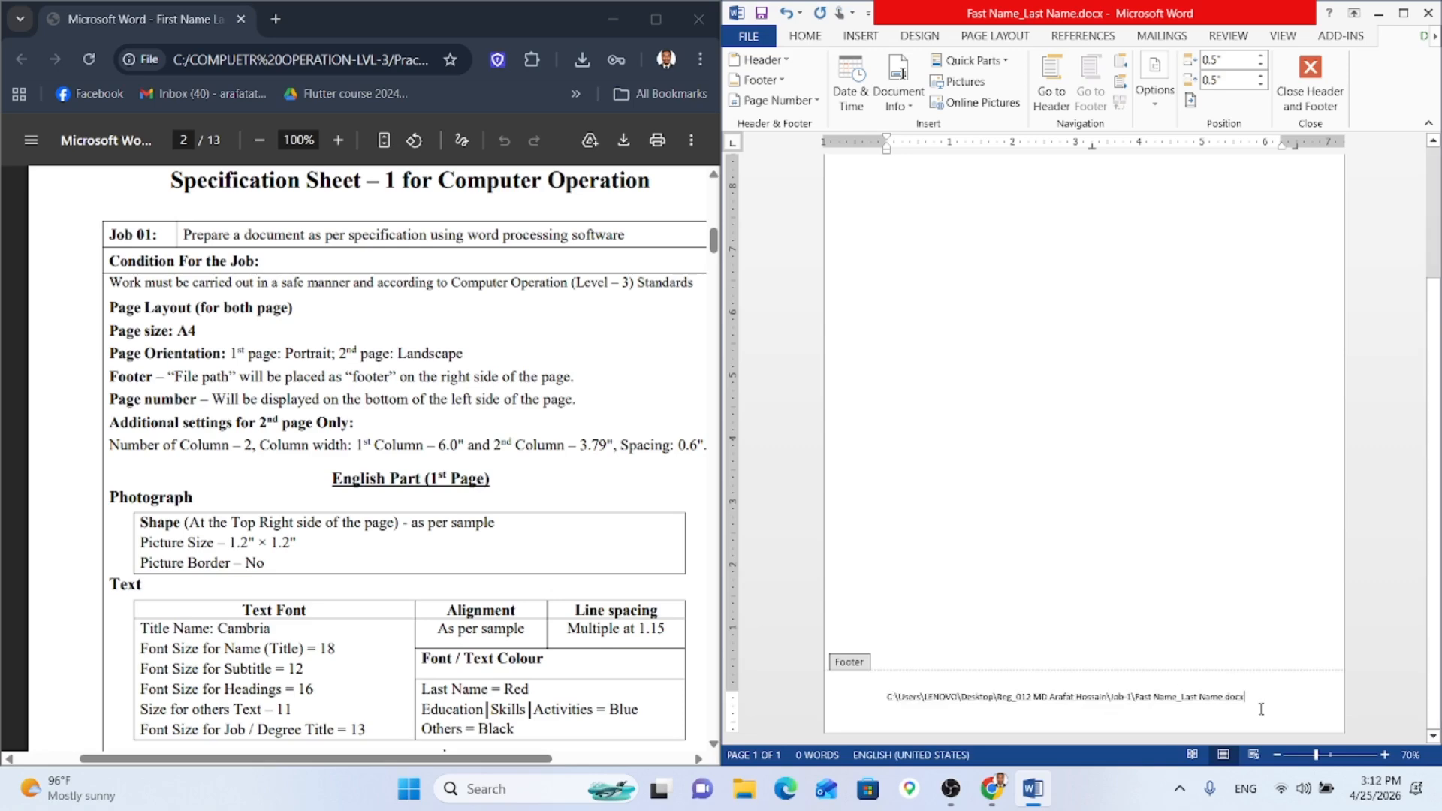
shift+click(887, 696)
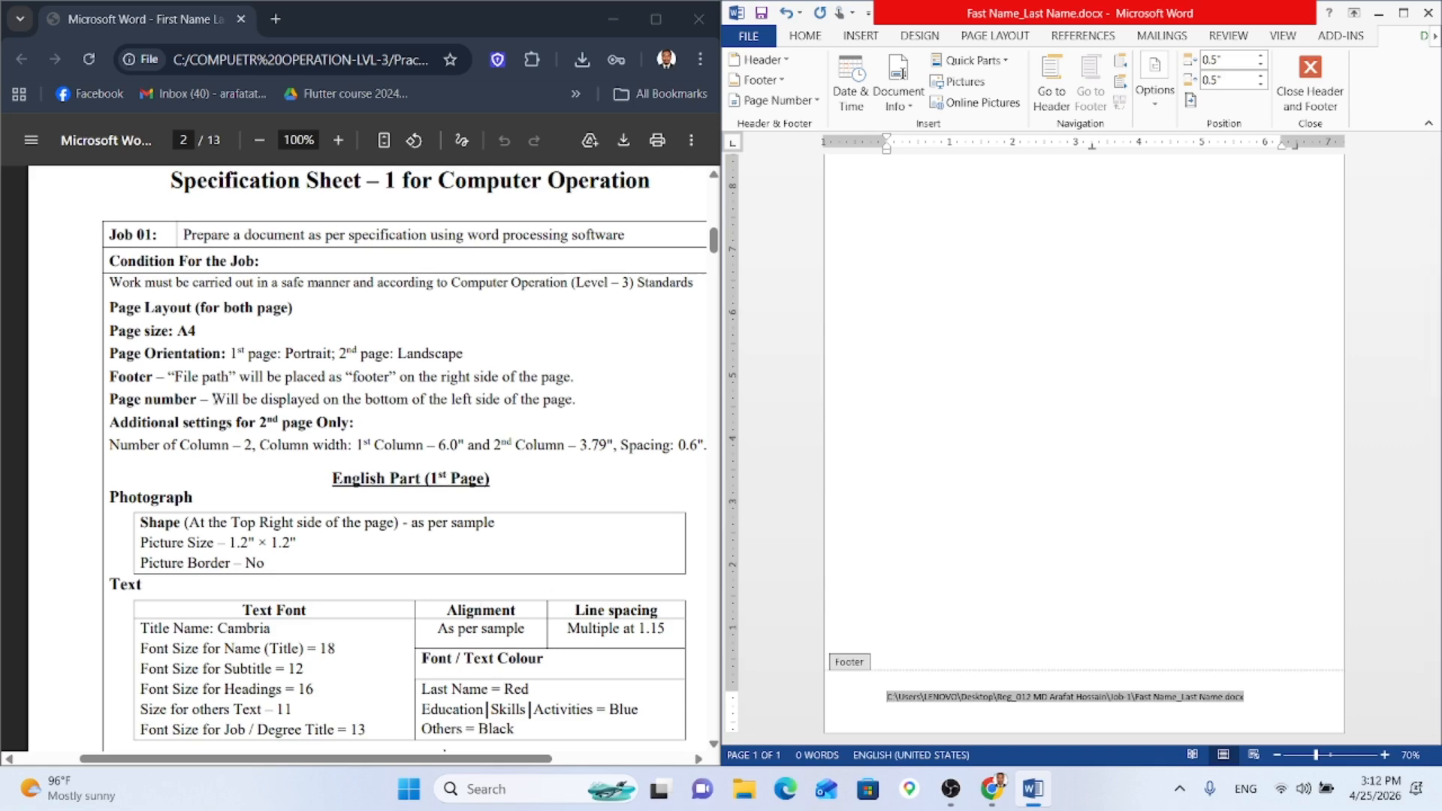
drag(213, 399, 557, 403)
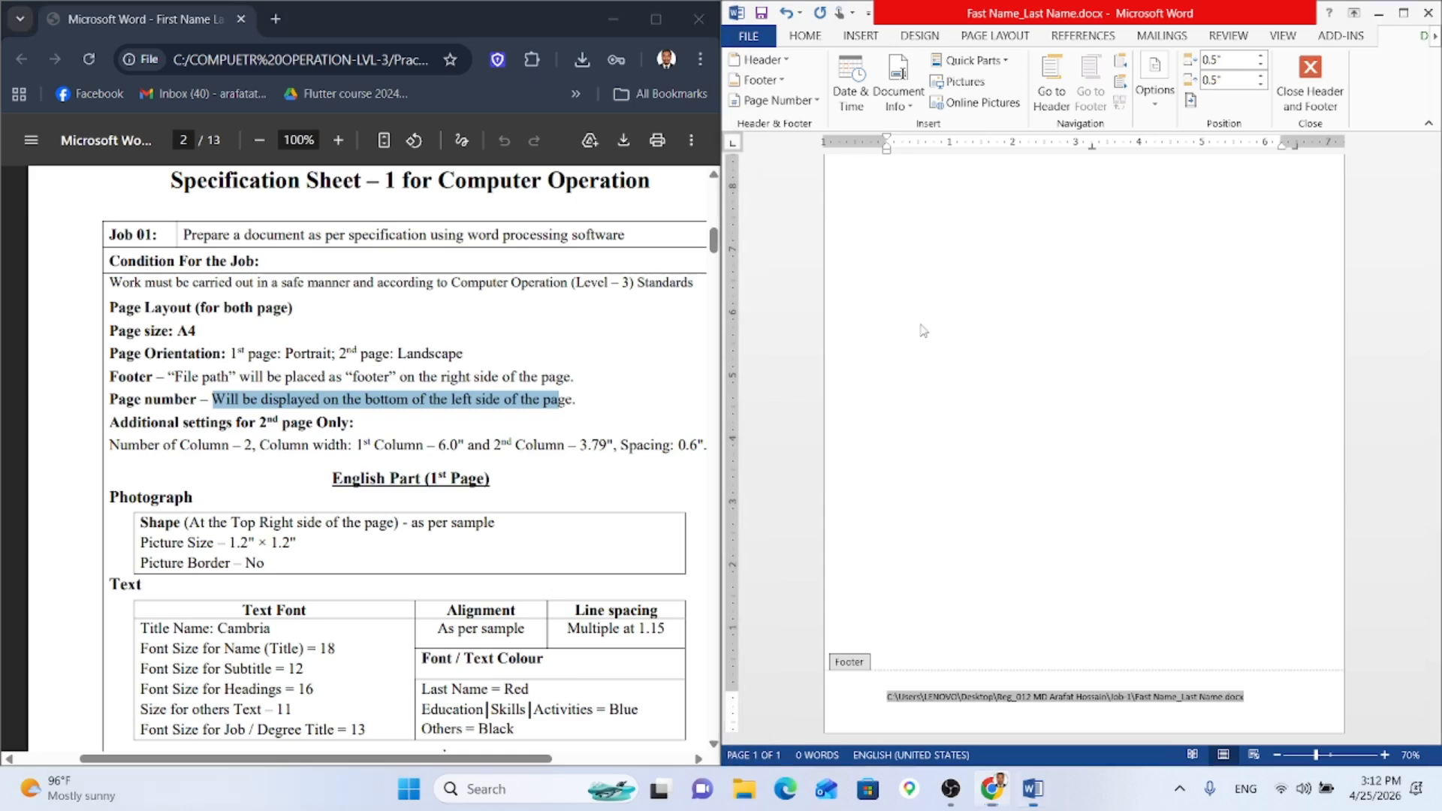
Step: Add a Plain Number 1 page number at the bottom, followed by a tab and the file path
click(781, 102)
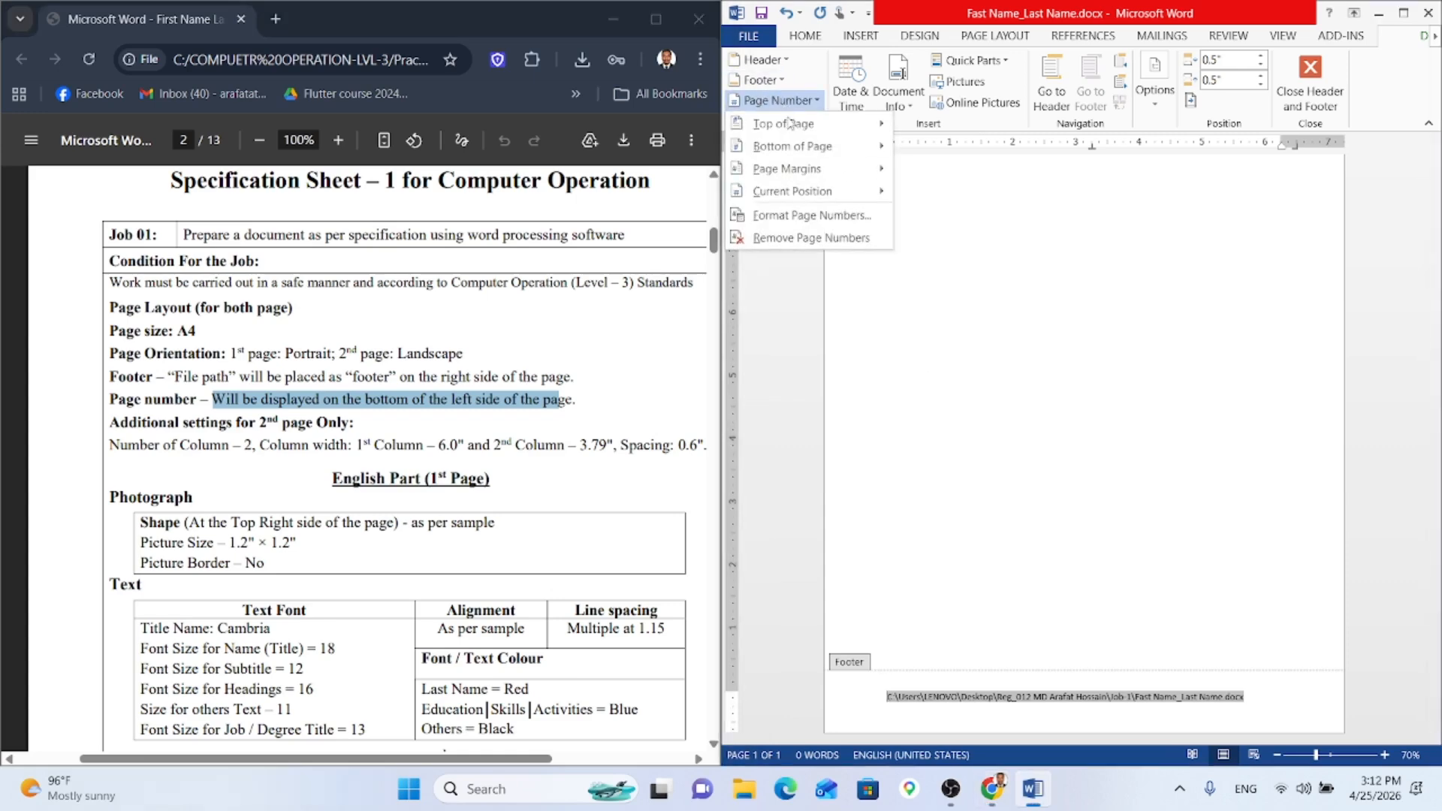
mouse_move(809, 146)
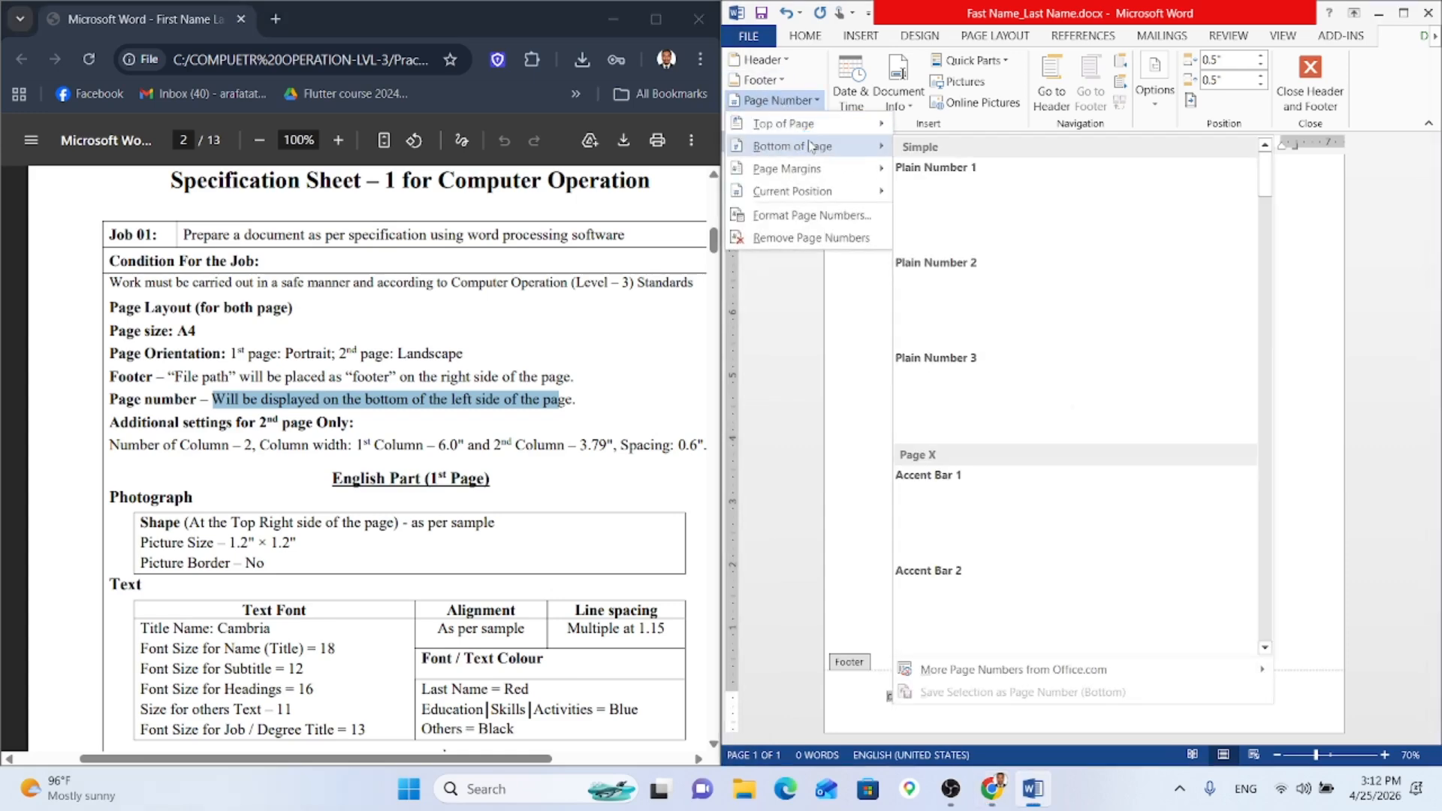
click(973, 221)
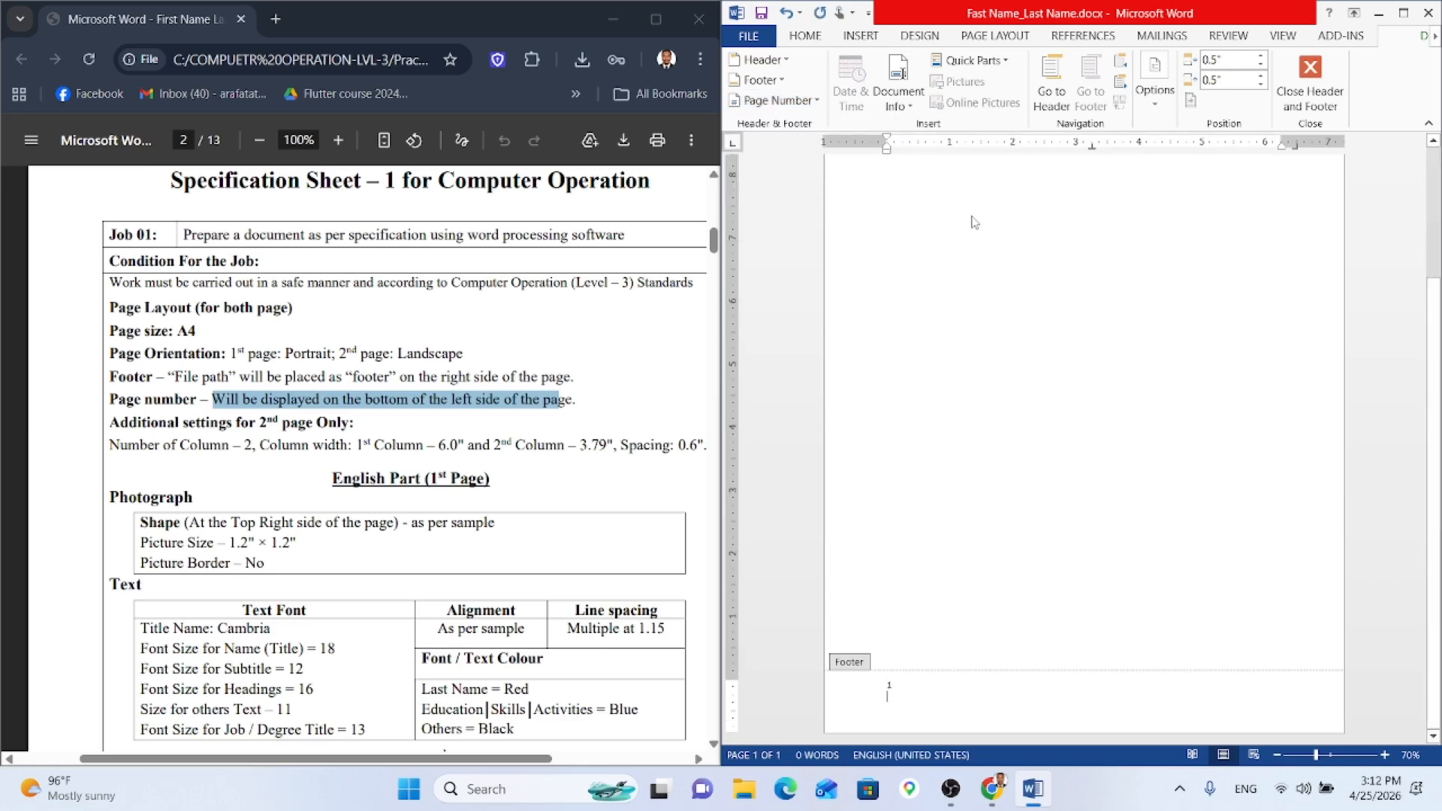
key(Return)
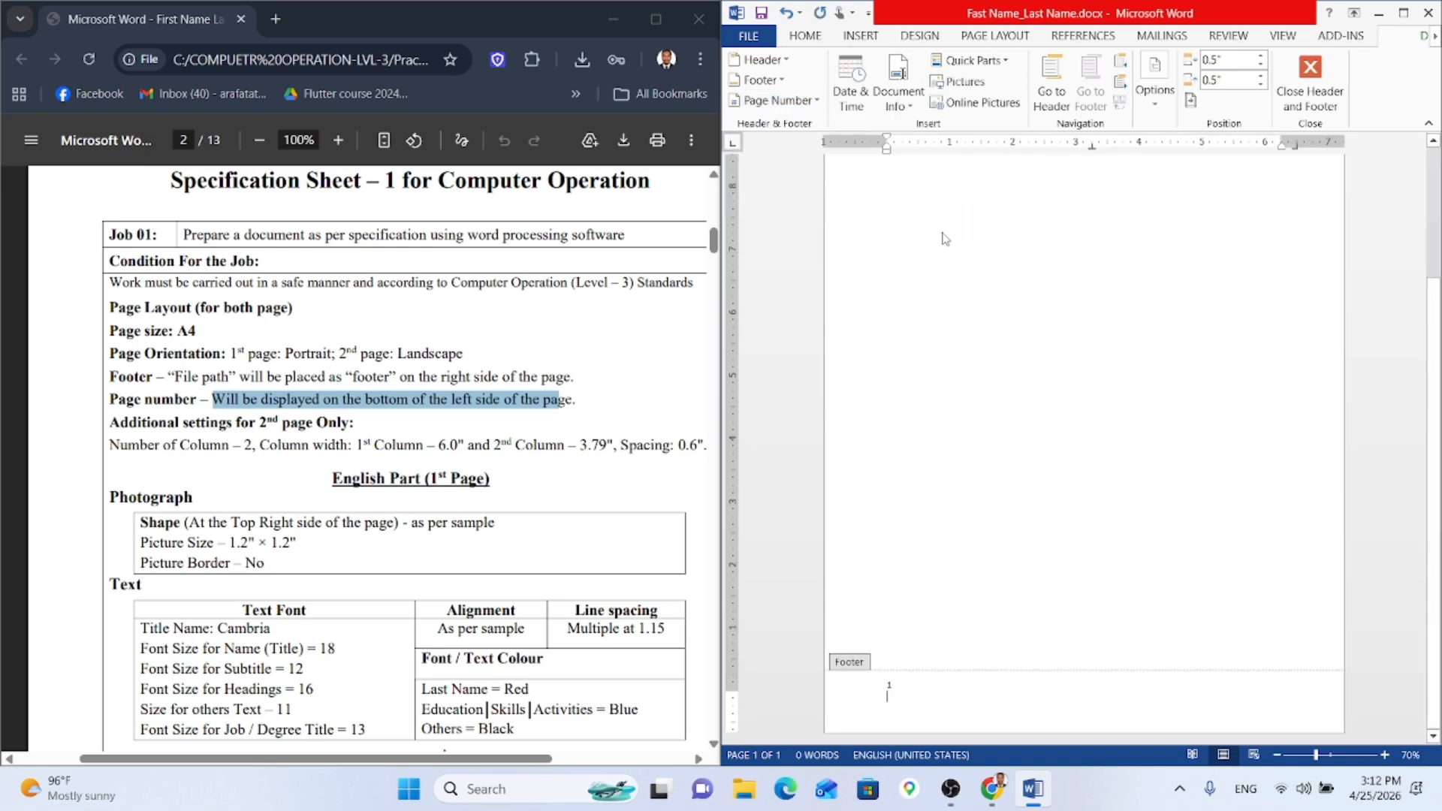
key(BackSpace)
key(Tab)
key(Tab)
click(898, 96)
click(936, 172)
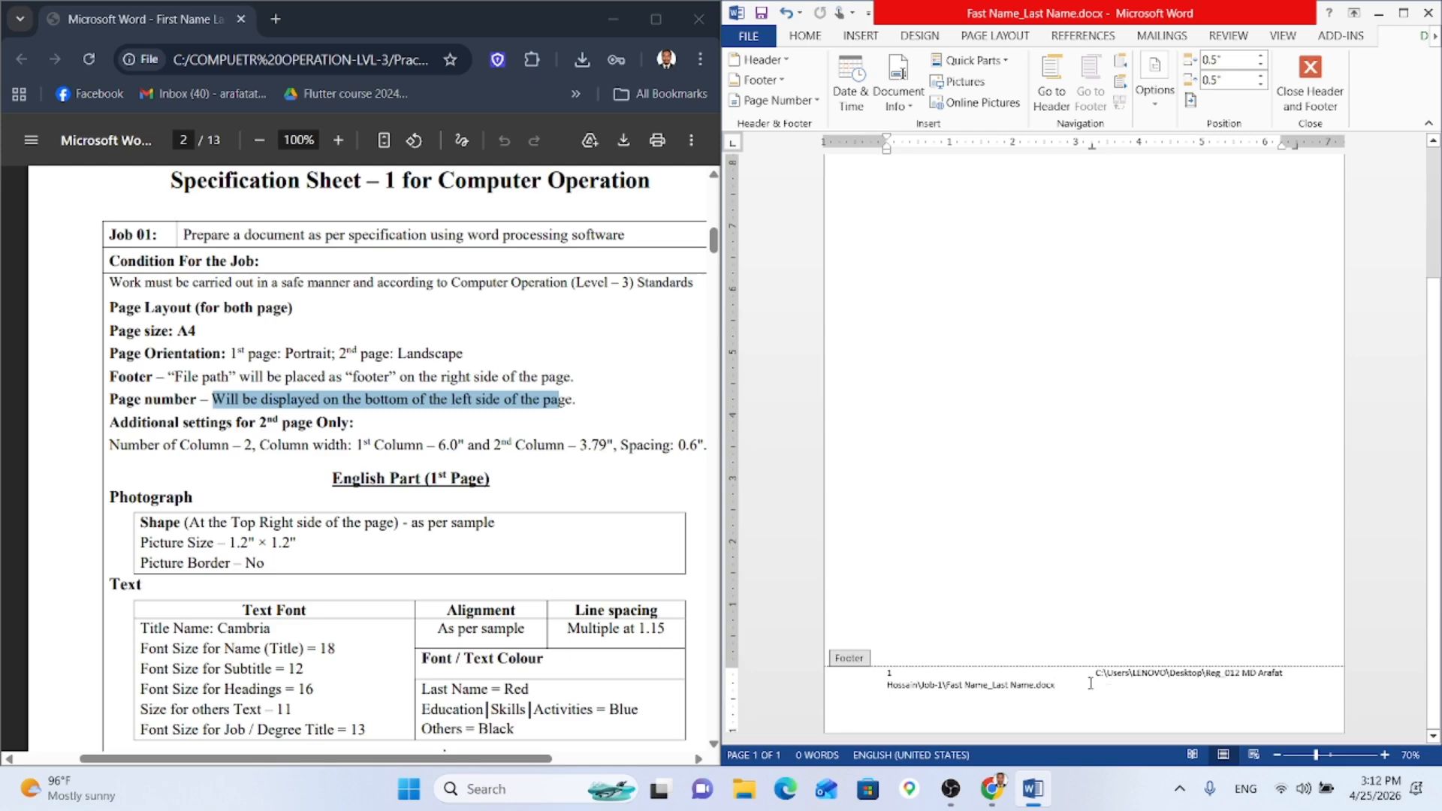
key(BackSpace)
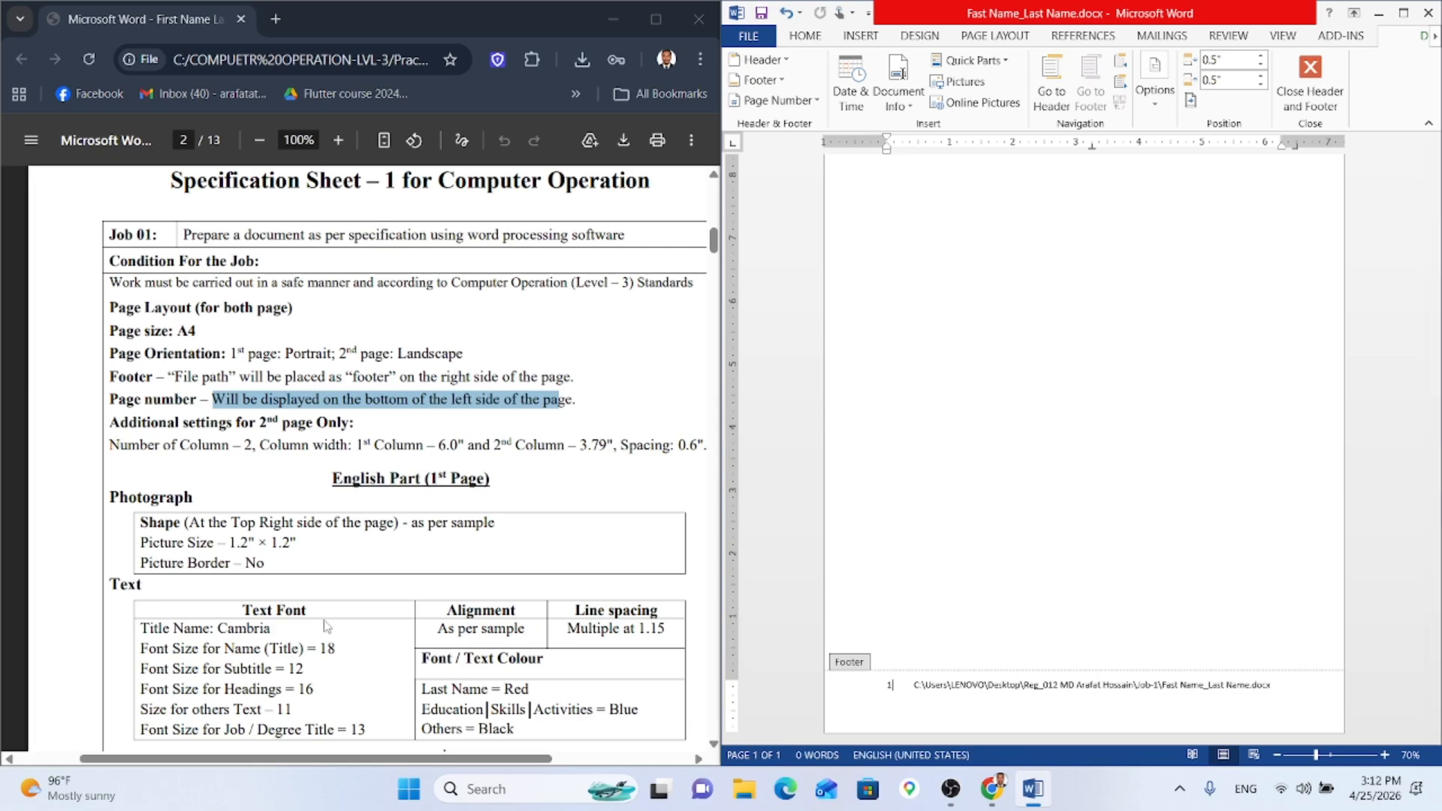
Step: Set the footer page number's font to Cambria, keeping size 11
scroll(271, 594, down, 1)
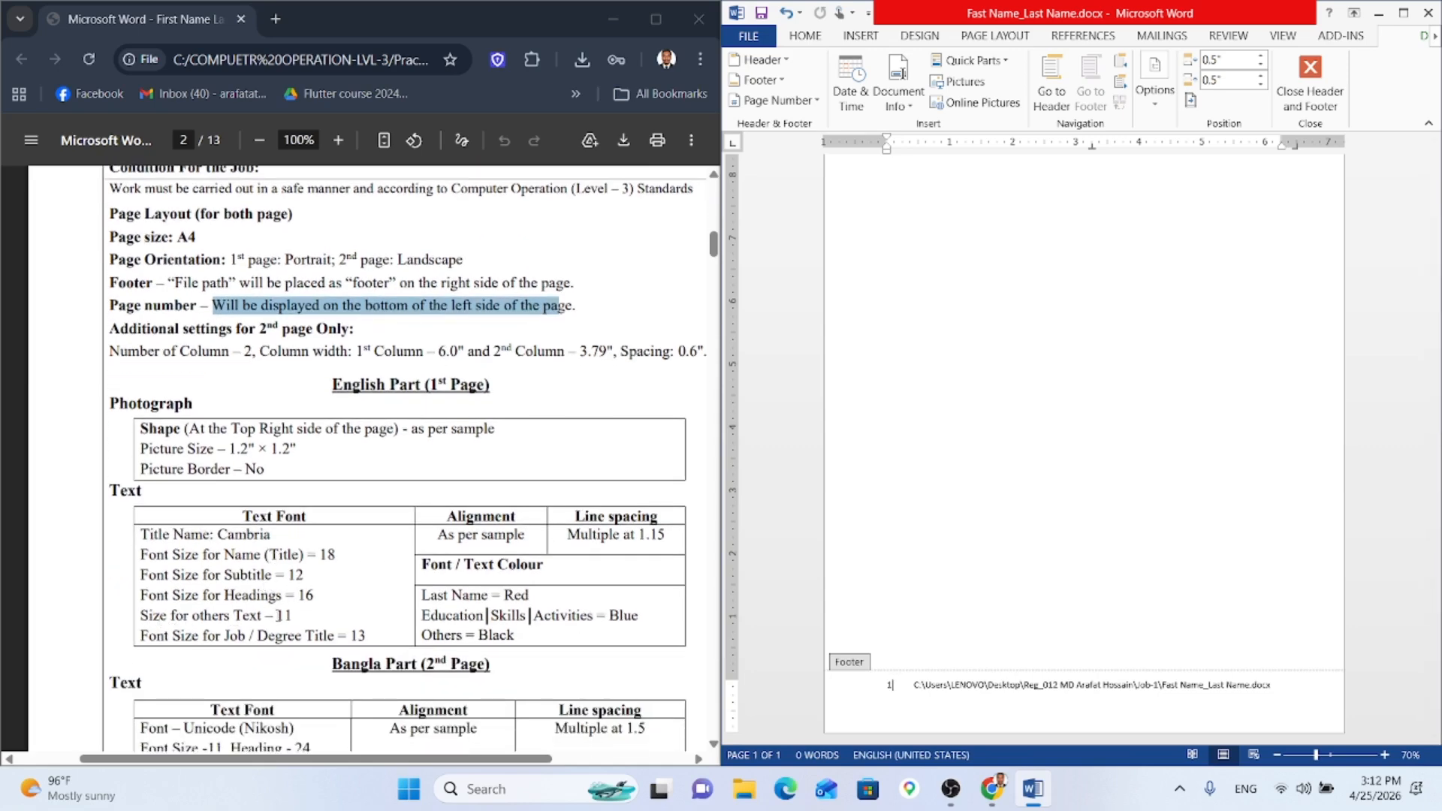
drag(275, 615, 286, 616)
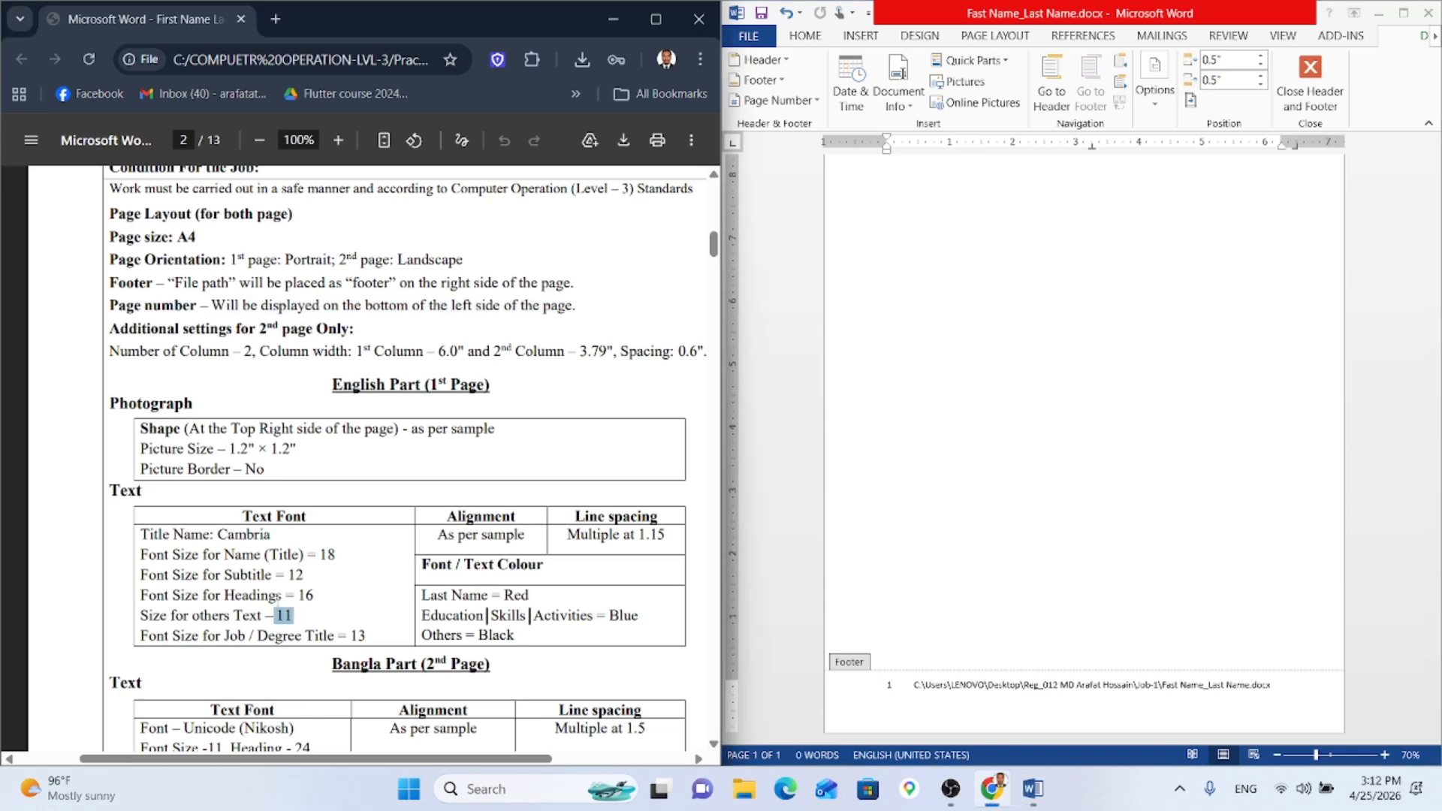
click(218, 533)
click(888, 685)
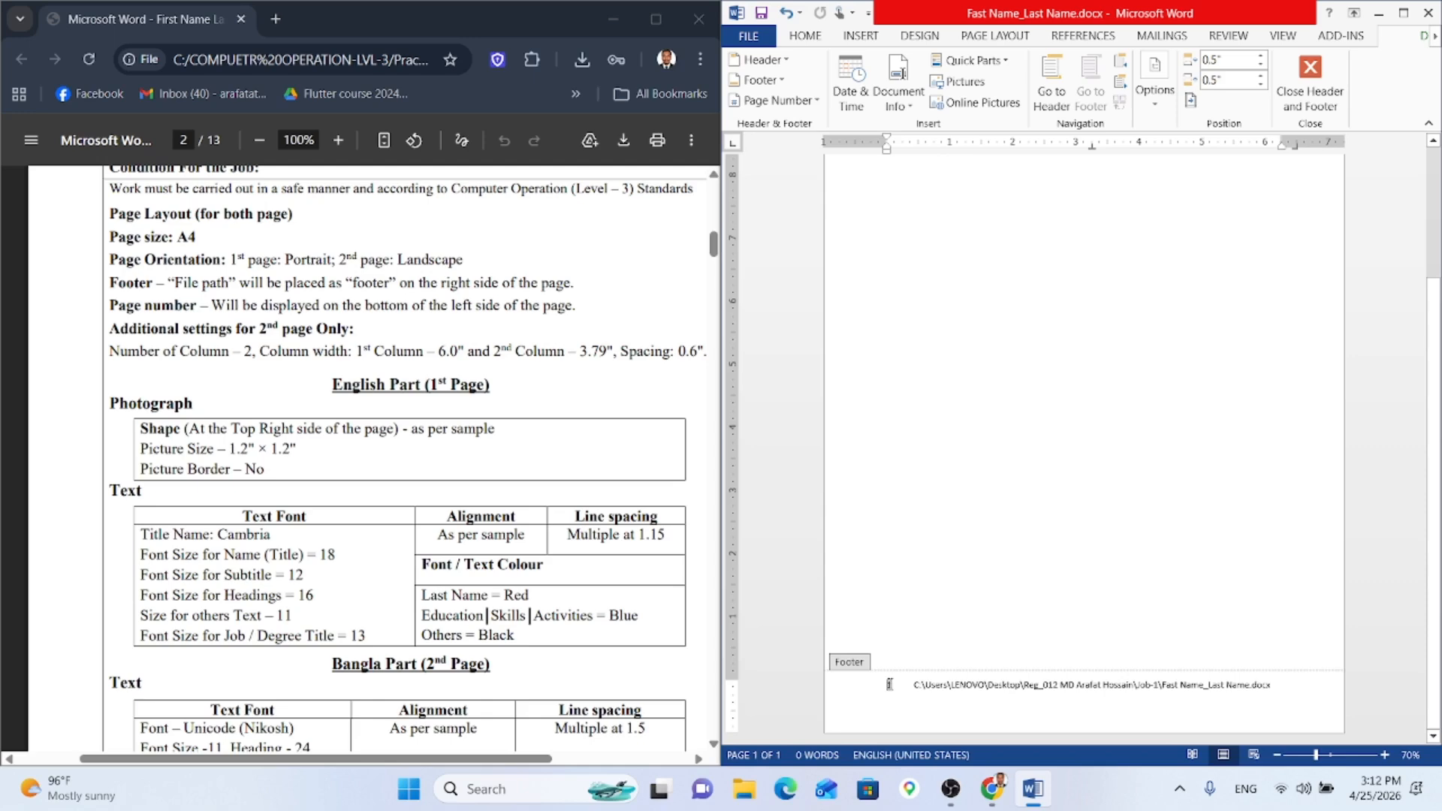
click(802, 33)
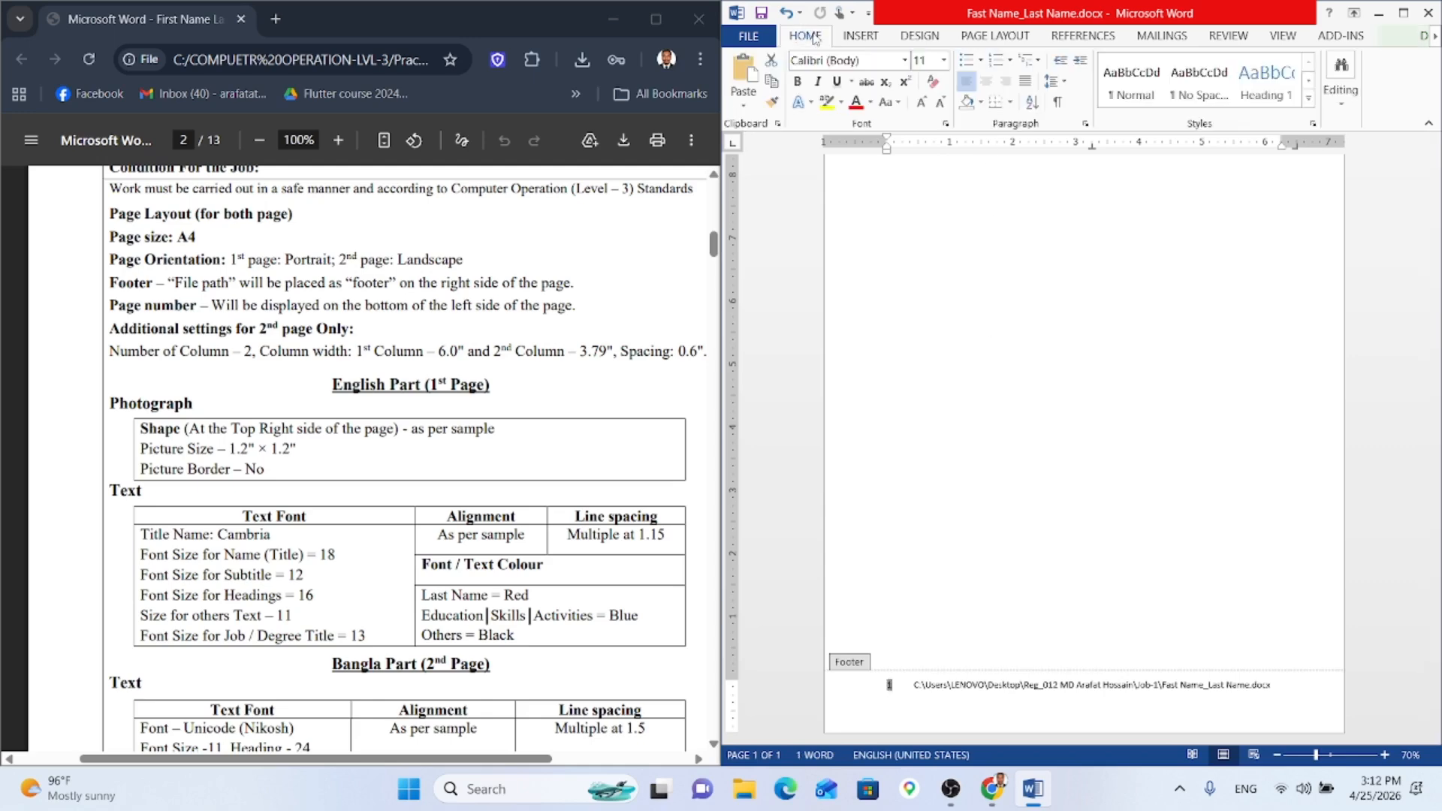
click(870, 63)
text(Cambria)
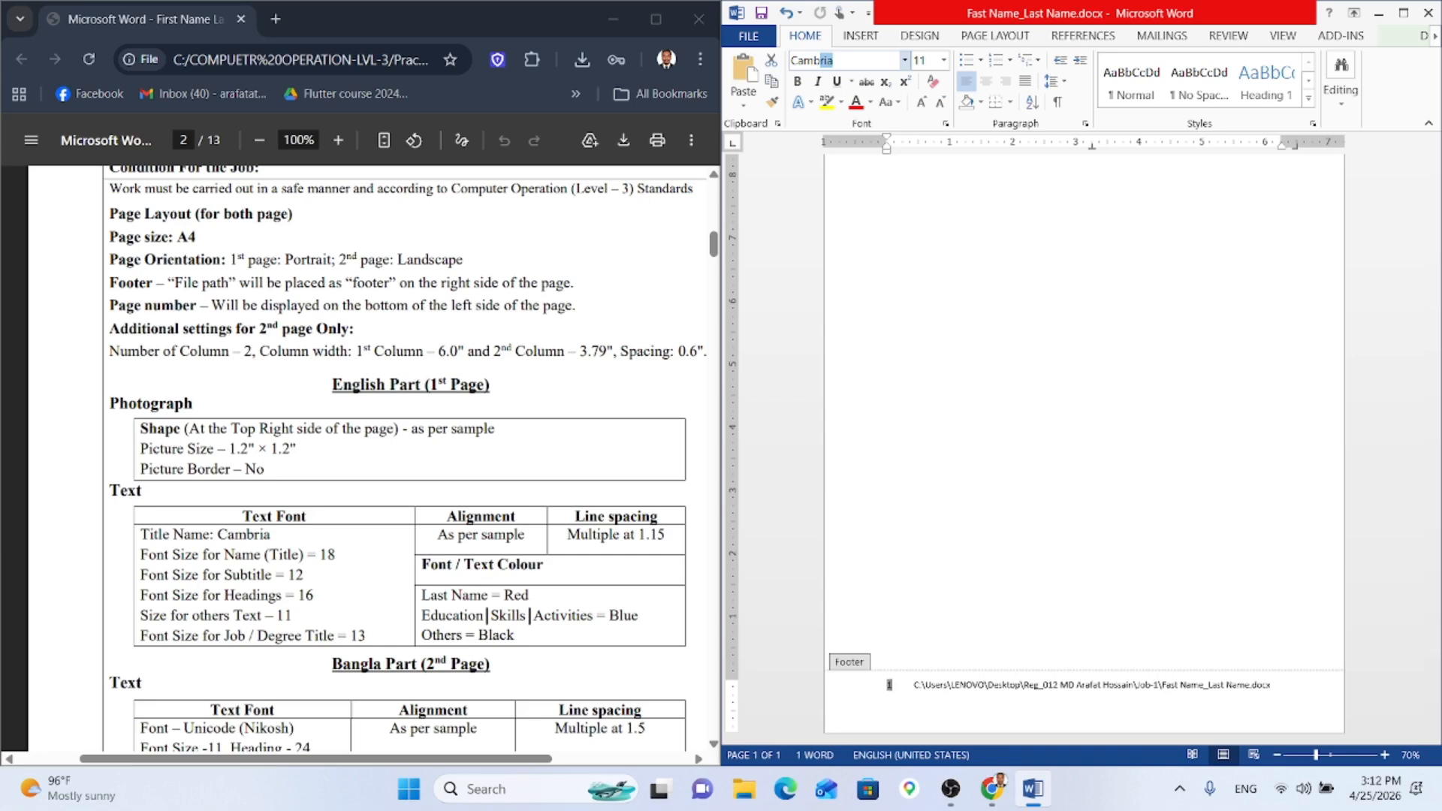
key(Return)
click(921, 101)
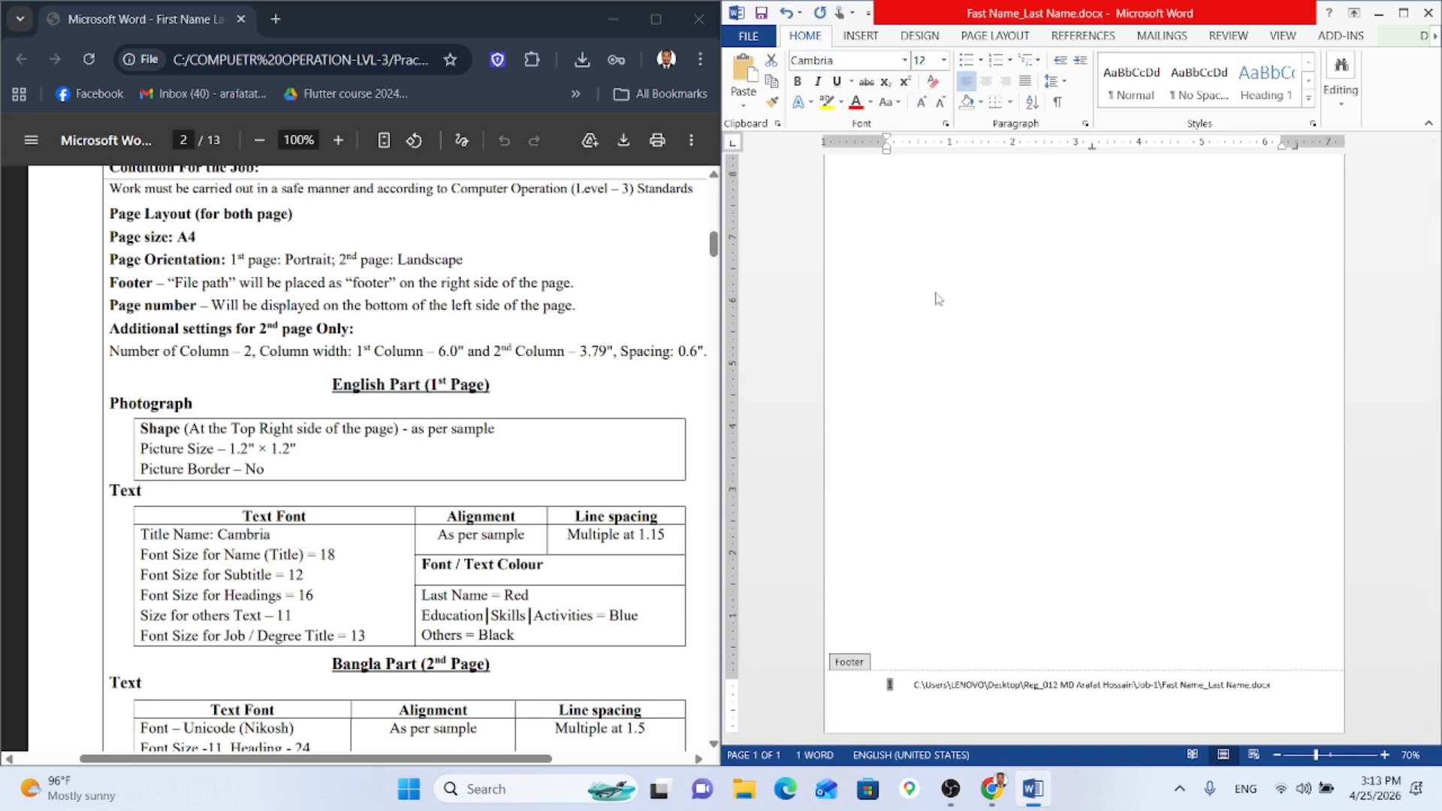
click(940, 102)
Step: Set the footer file path's font to Cambria
click(1033, 695)
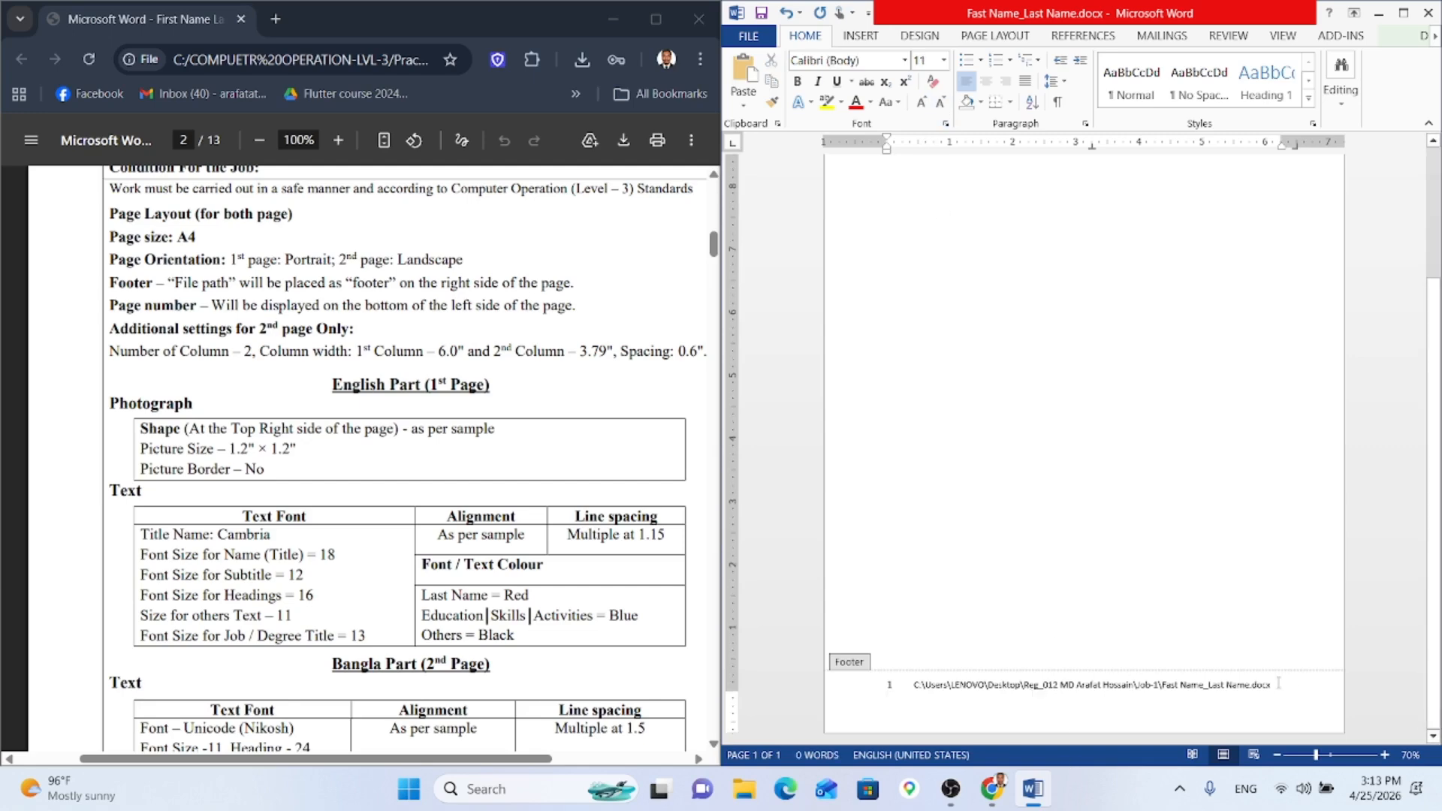
drag(1246, 684, 945, 685)
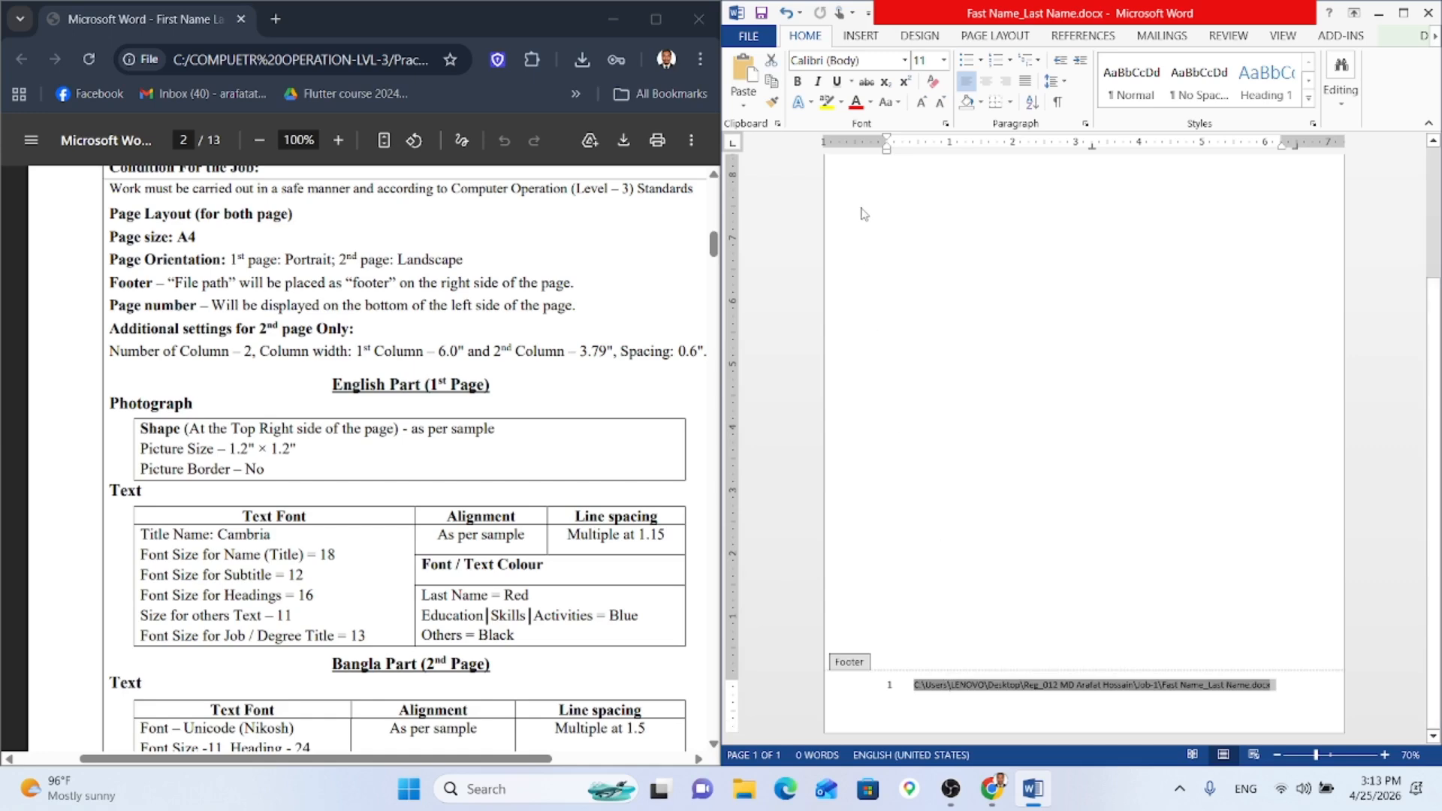
click(863, 56)
text(C)
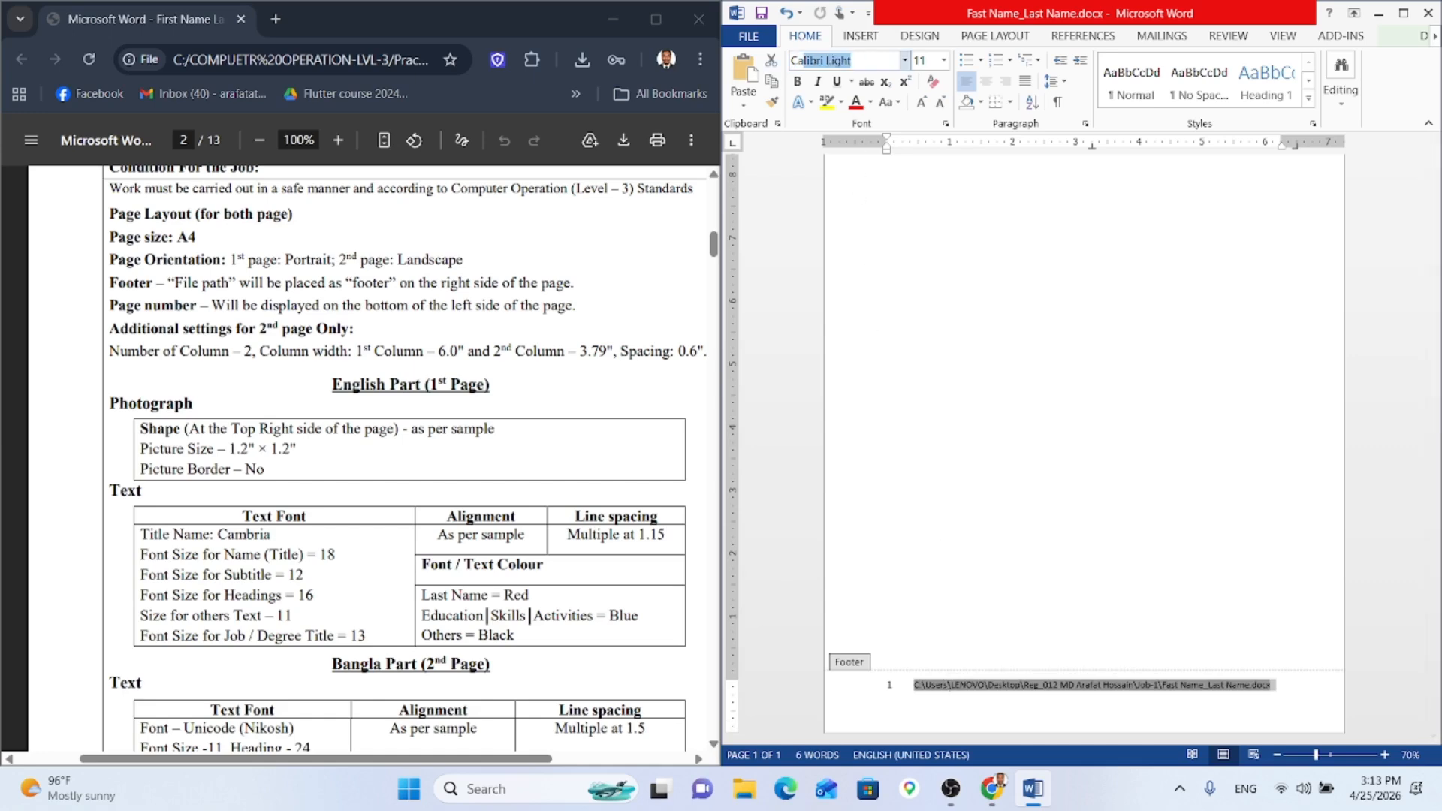
text(ambria)
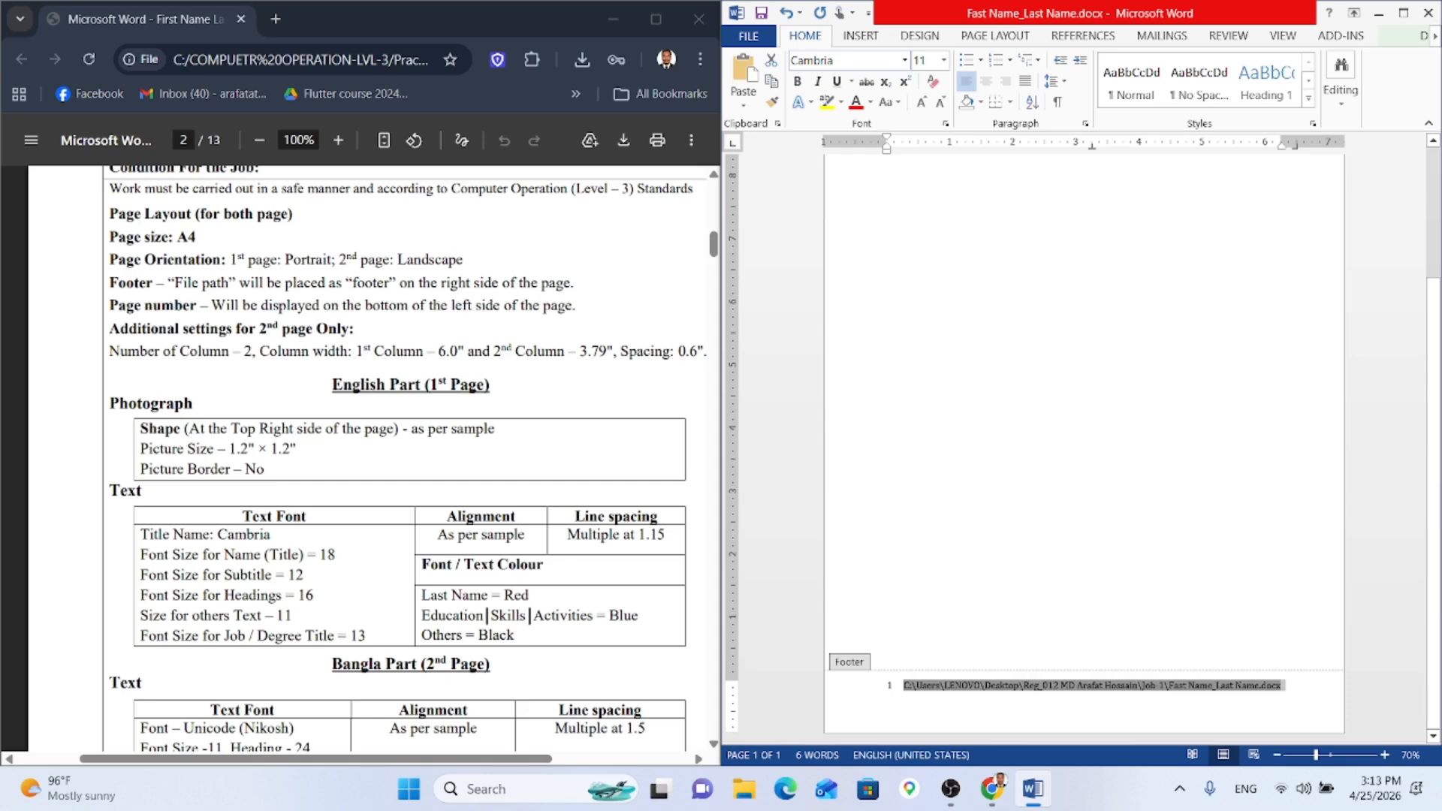
click(1290, 687)
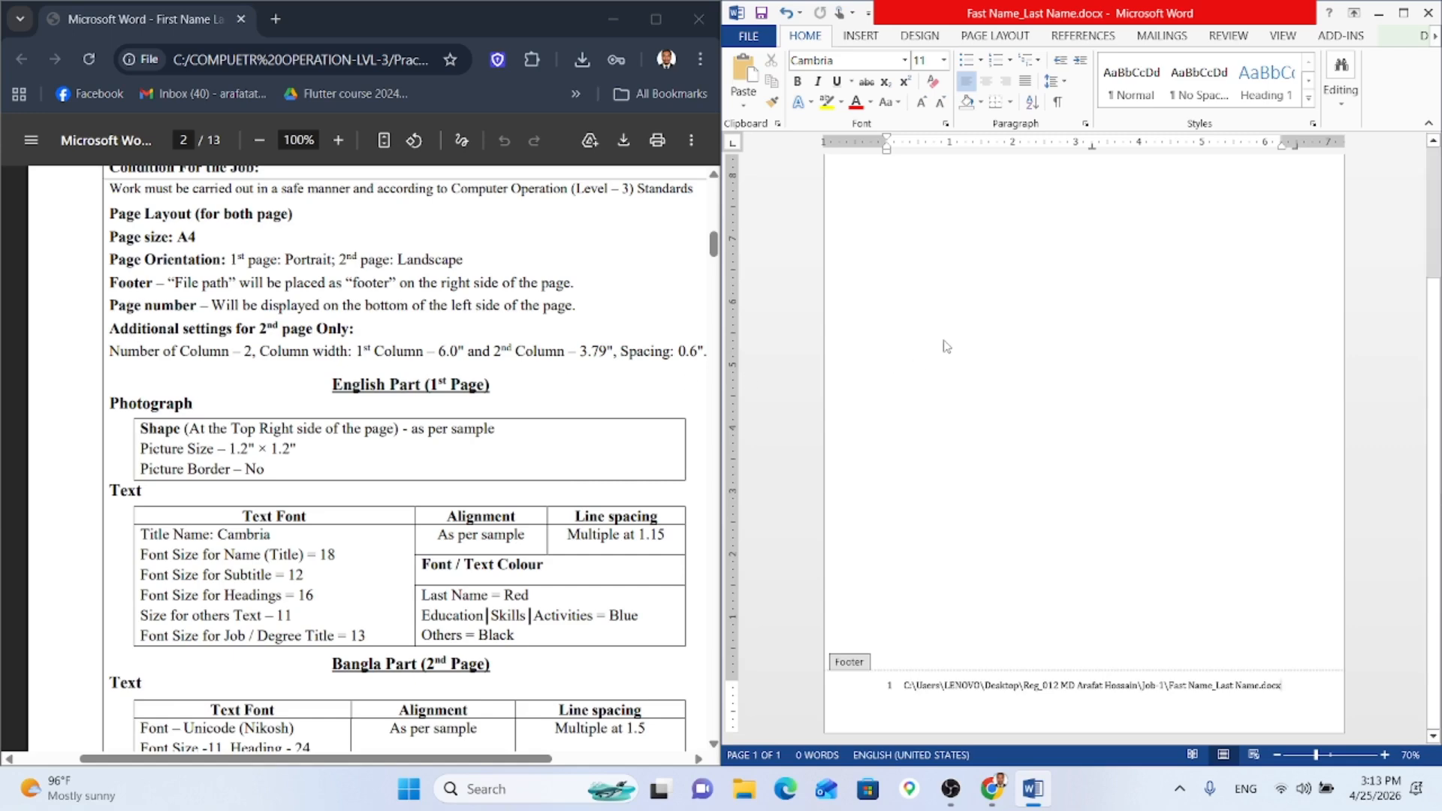
scroll(1148, 247, up, 3)
Step: Return to the page body and review the column and photo shape requirements in the specification
double_click(1169, 292)
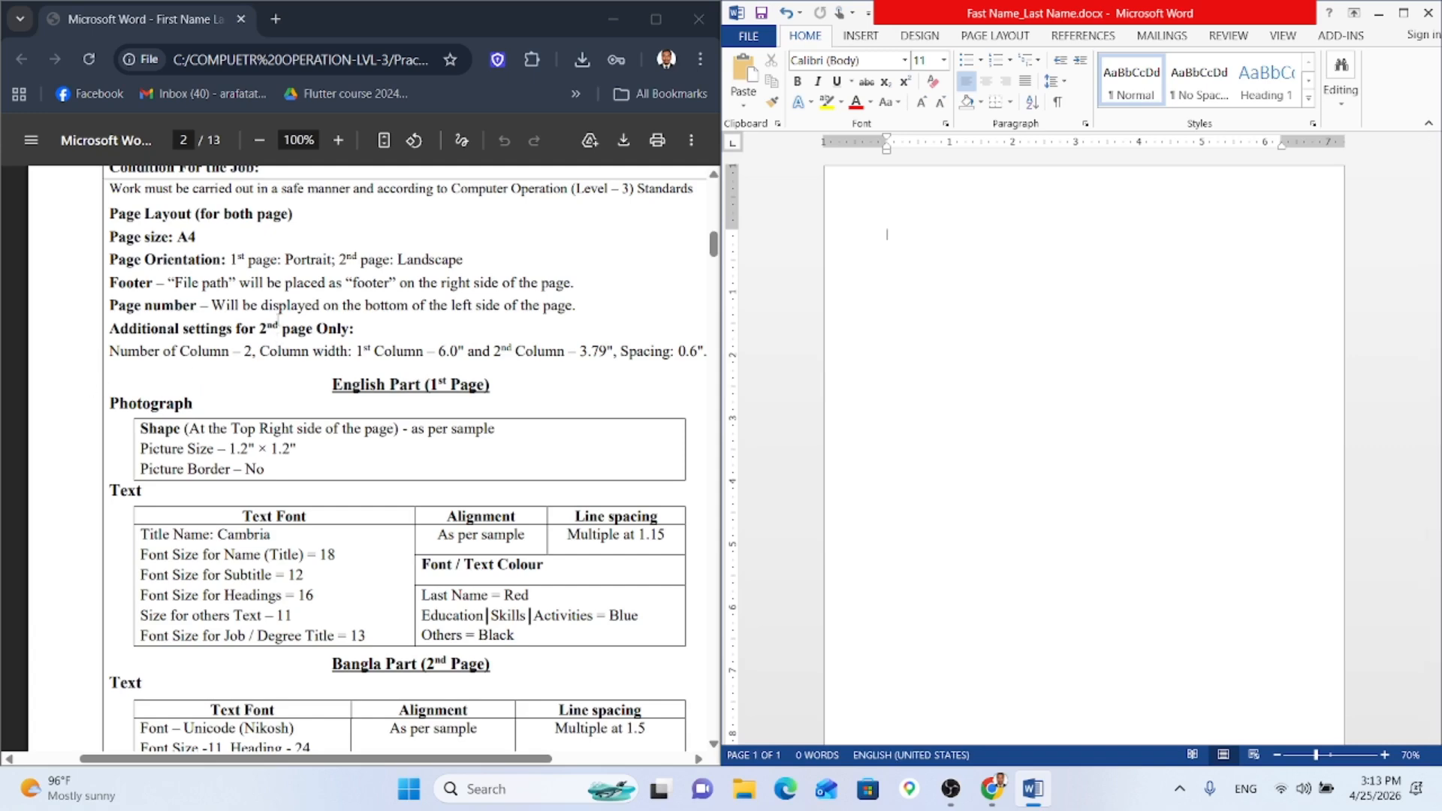
drag(97, 364, 717, 359)
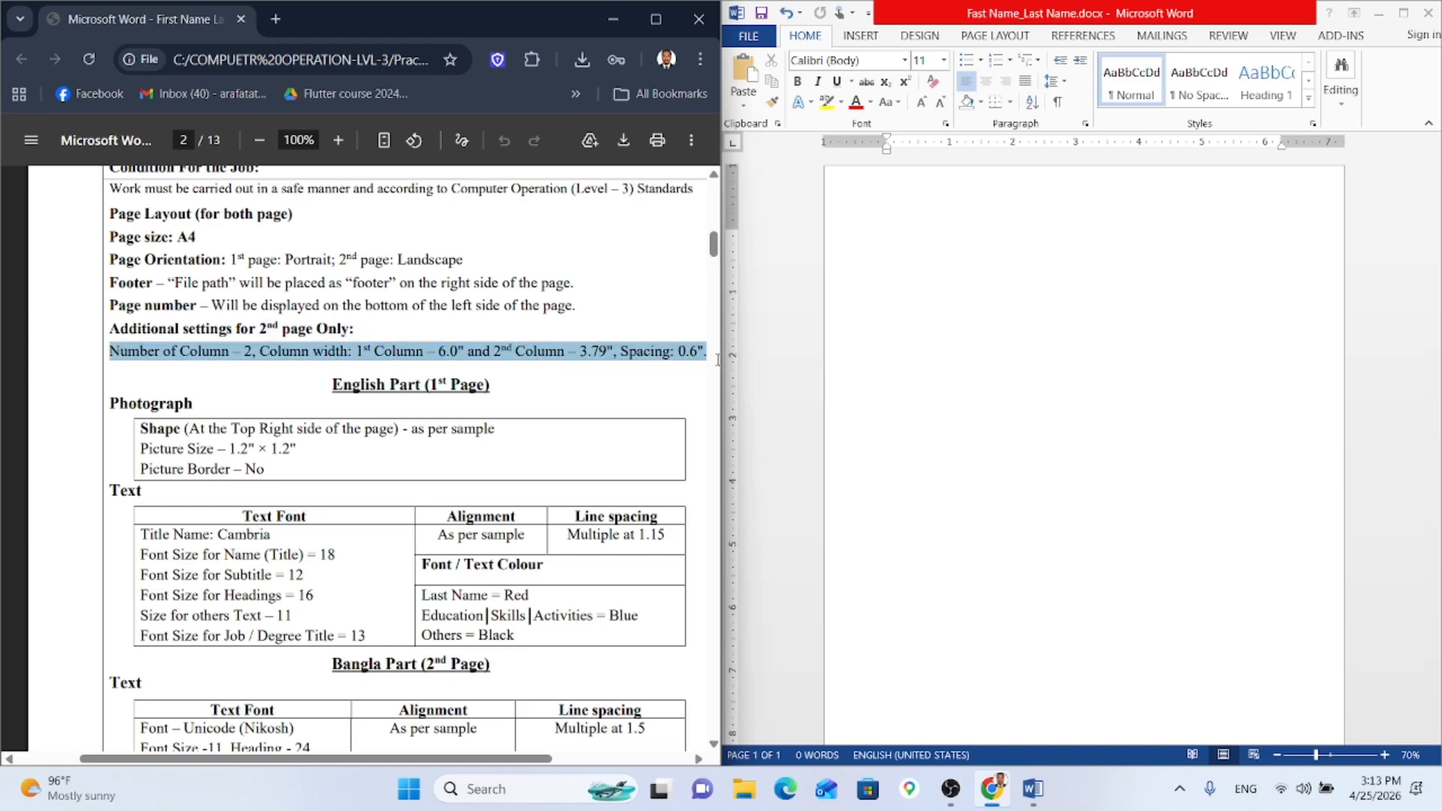
scroll(434, 366, down, 10)
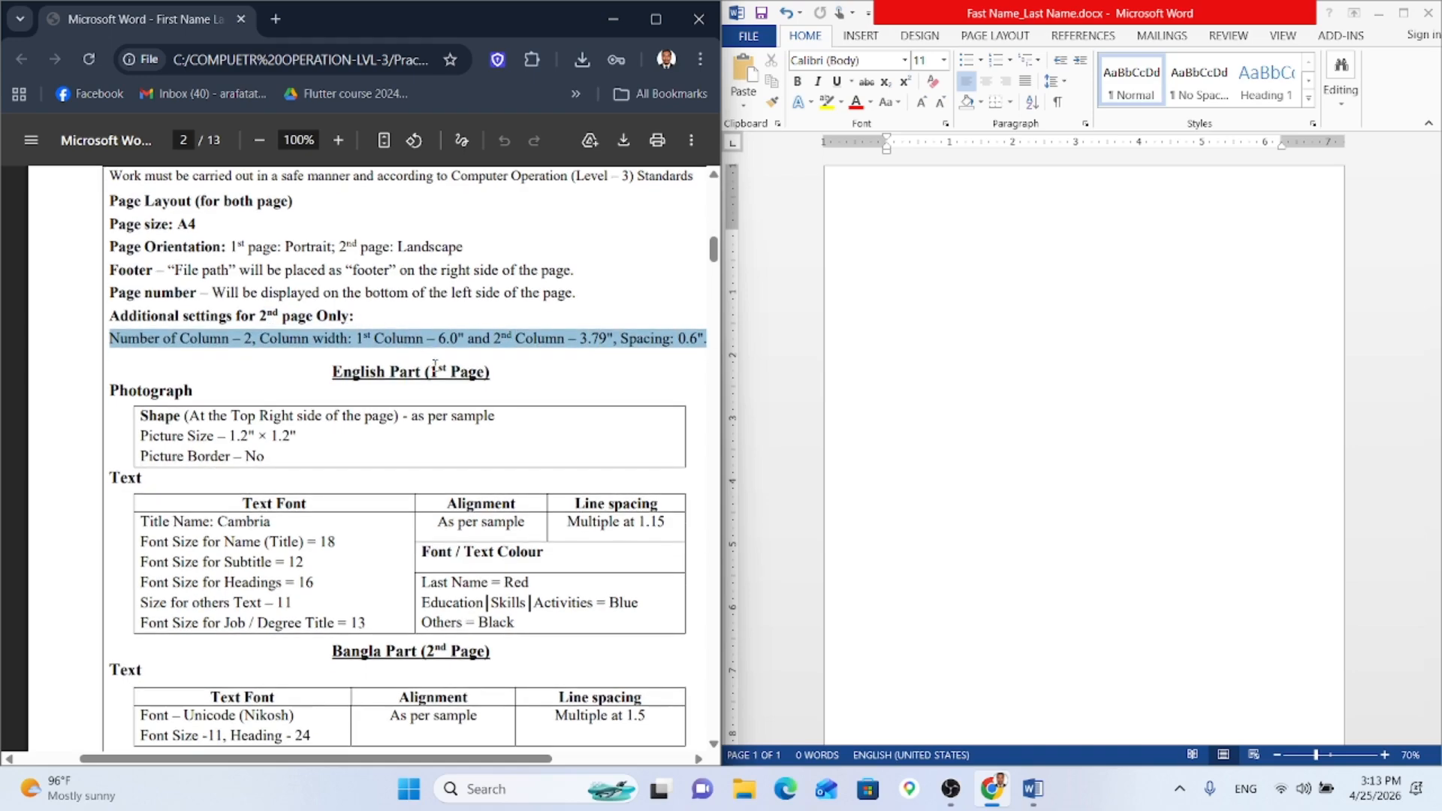
scroll(443, 364, up, 10)
click(406, 396)
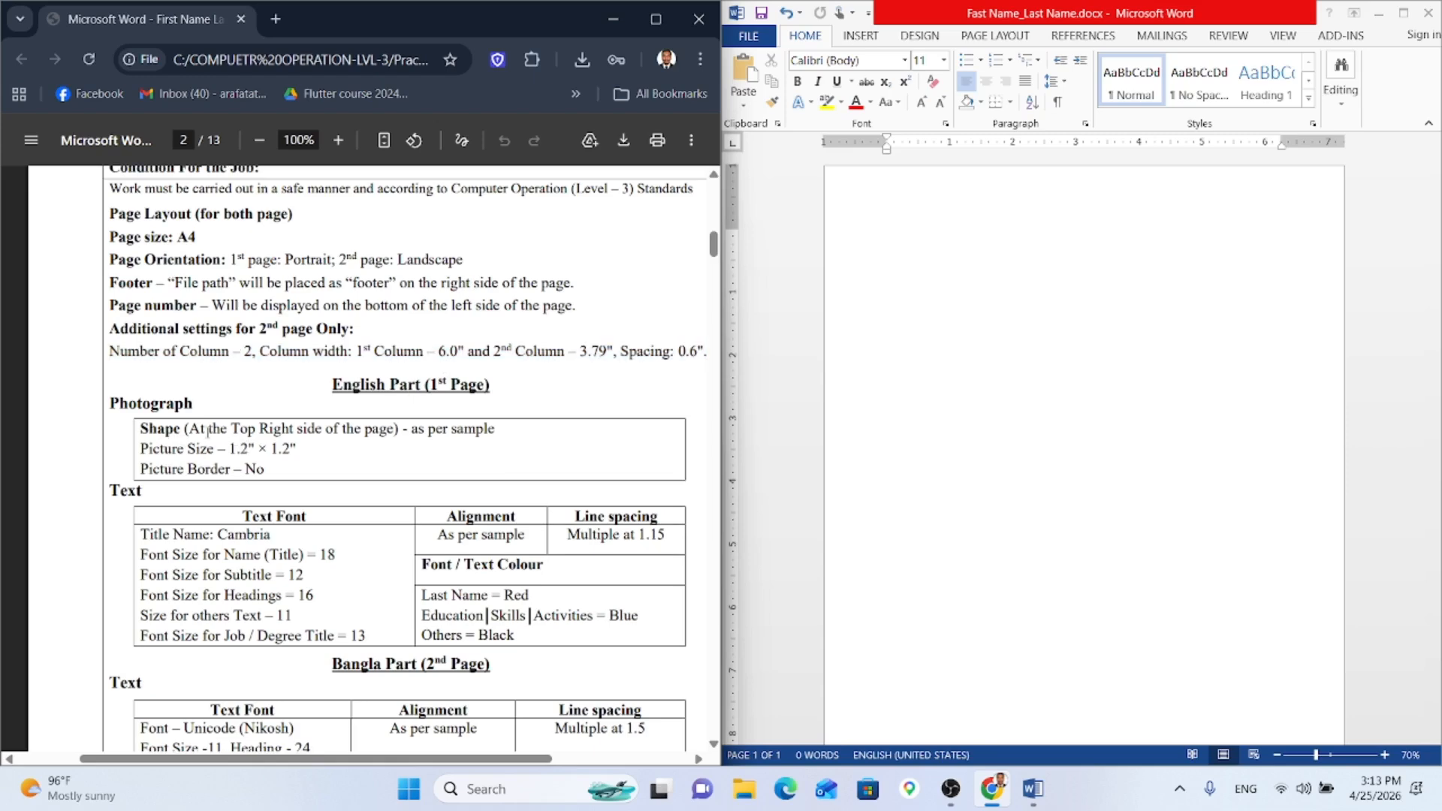
drag(142, 425, 513, 434)
click(355, 482)
Step: Set the document font to Cambria
click(869, 59)
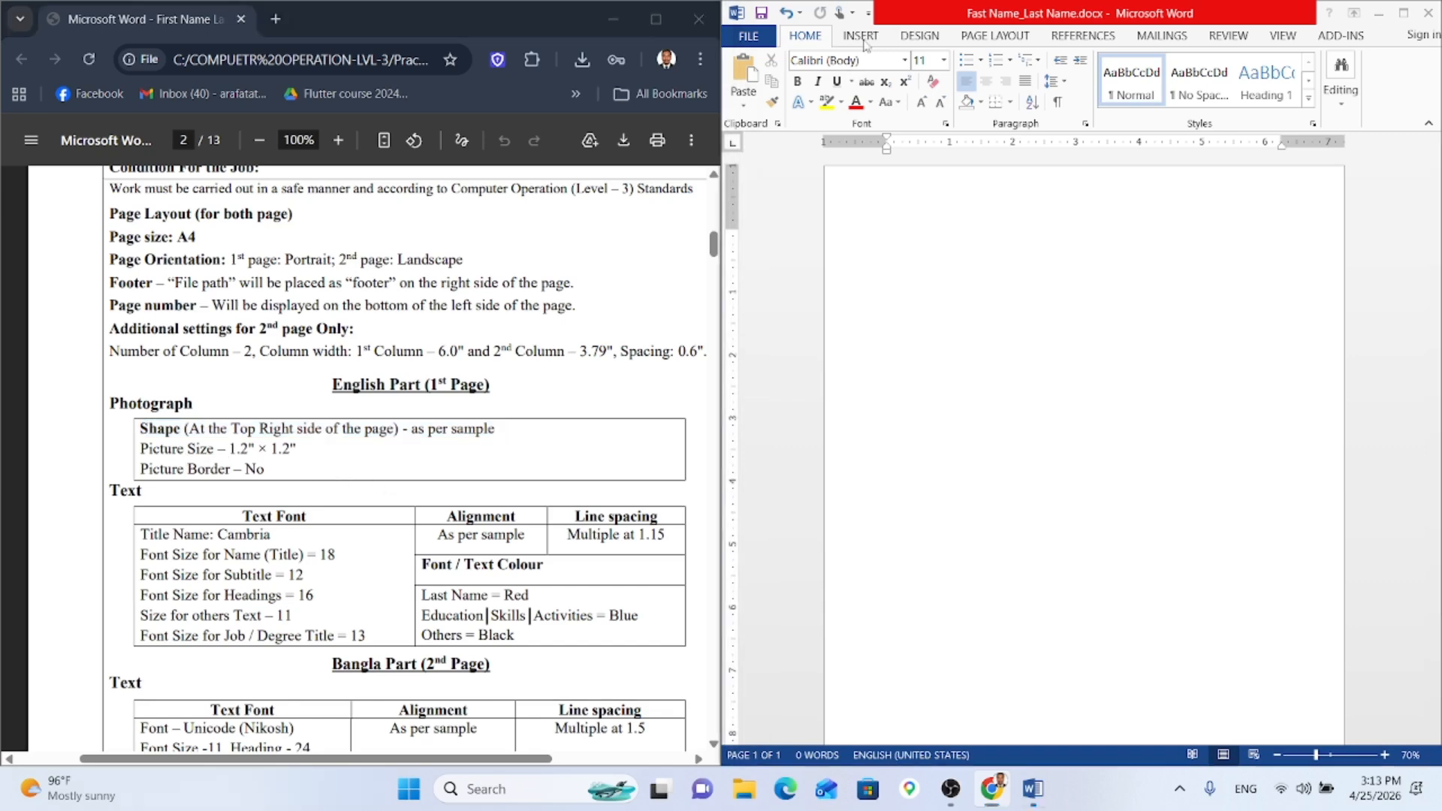
text(Cambria)
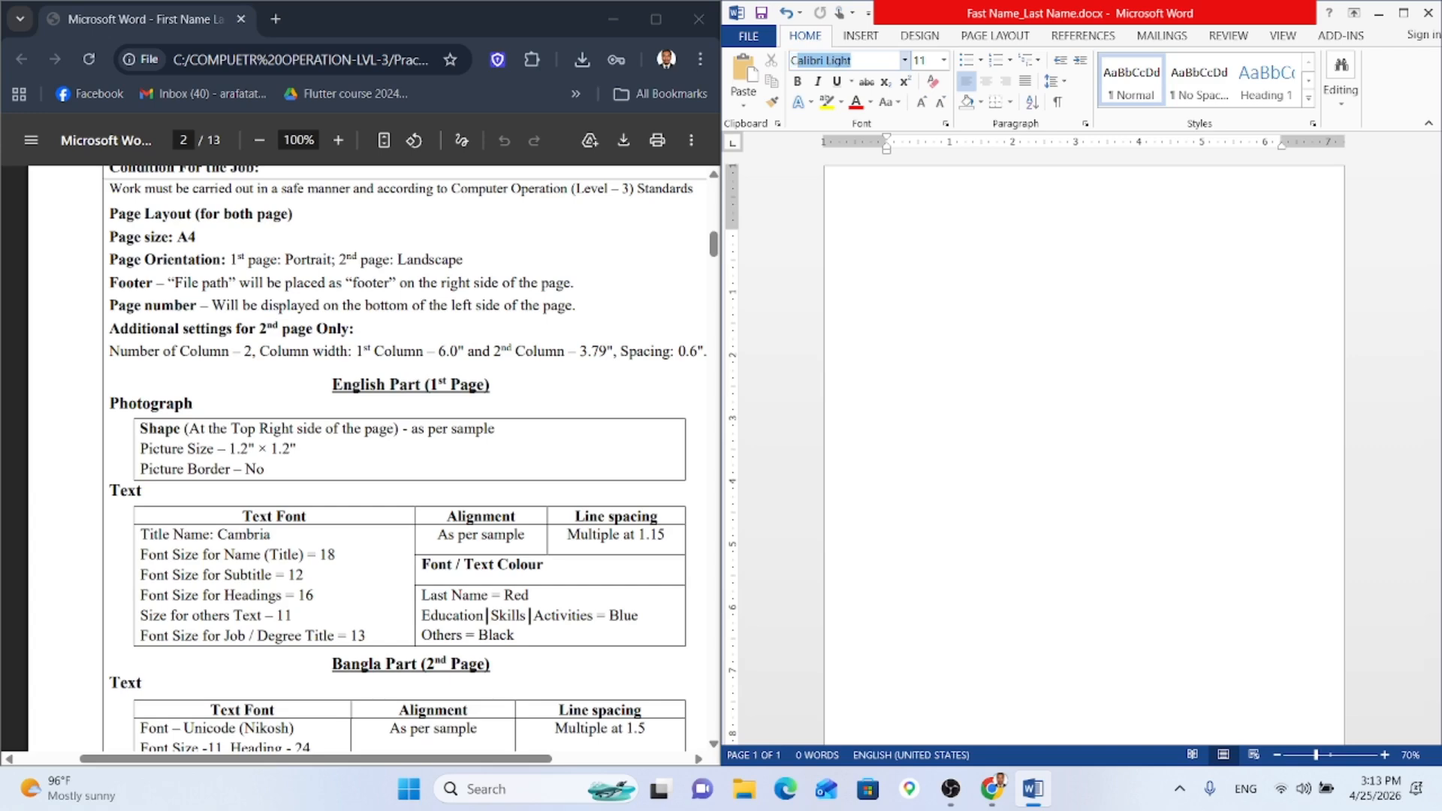
key(Return)
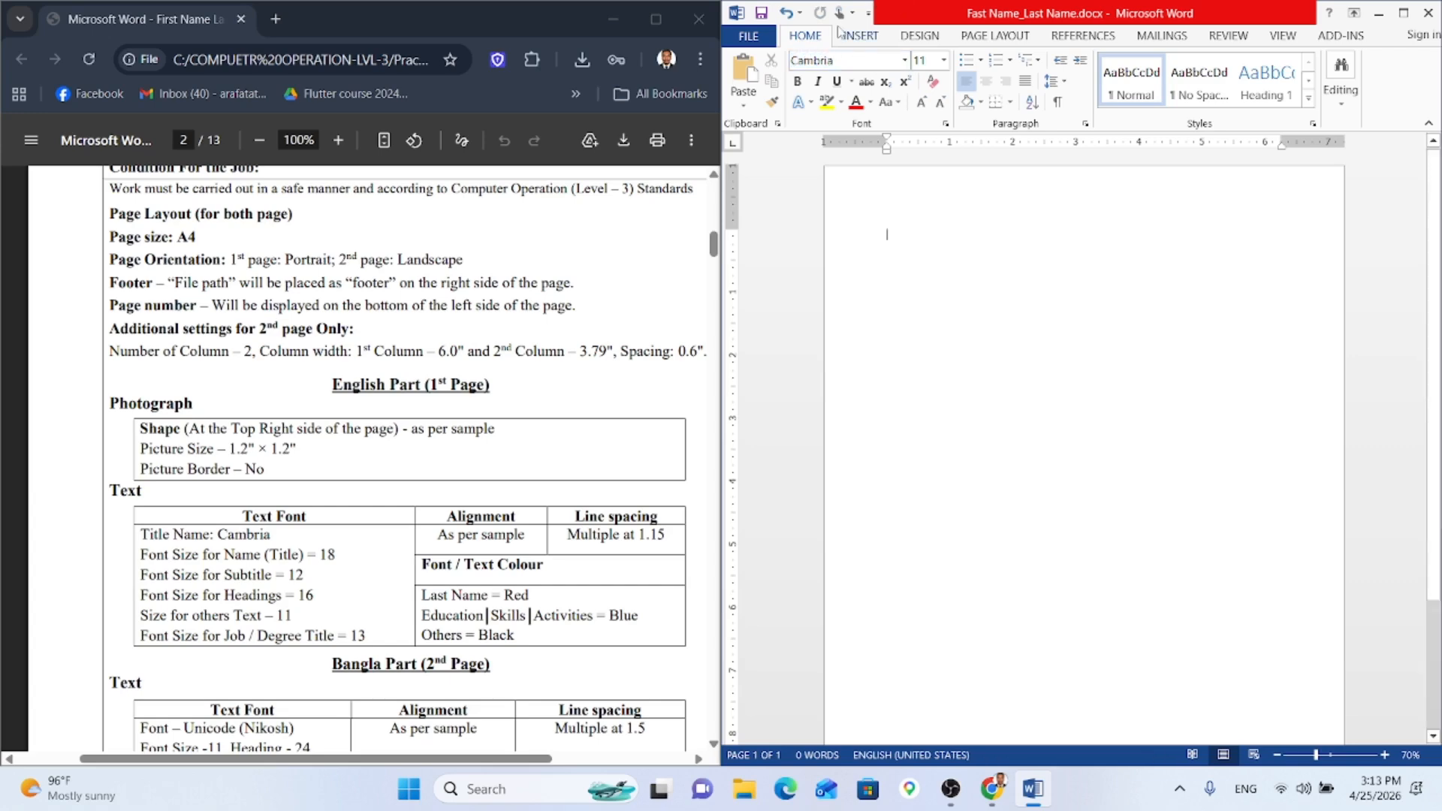
Step: Draw an oval shape near the top right of the page
click(849, 37)
click(911, 83)
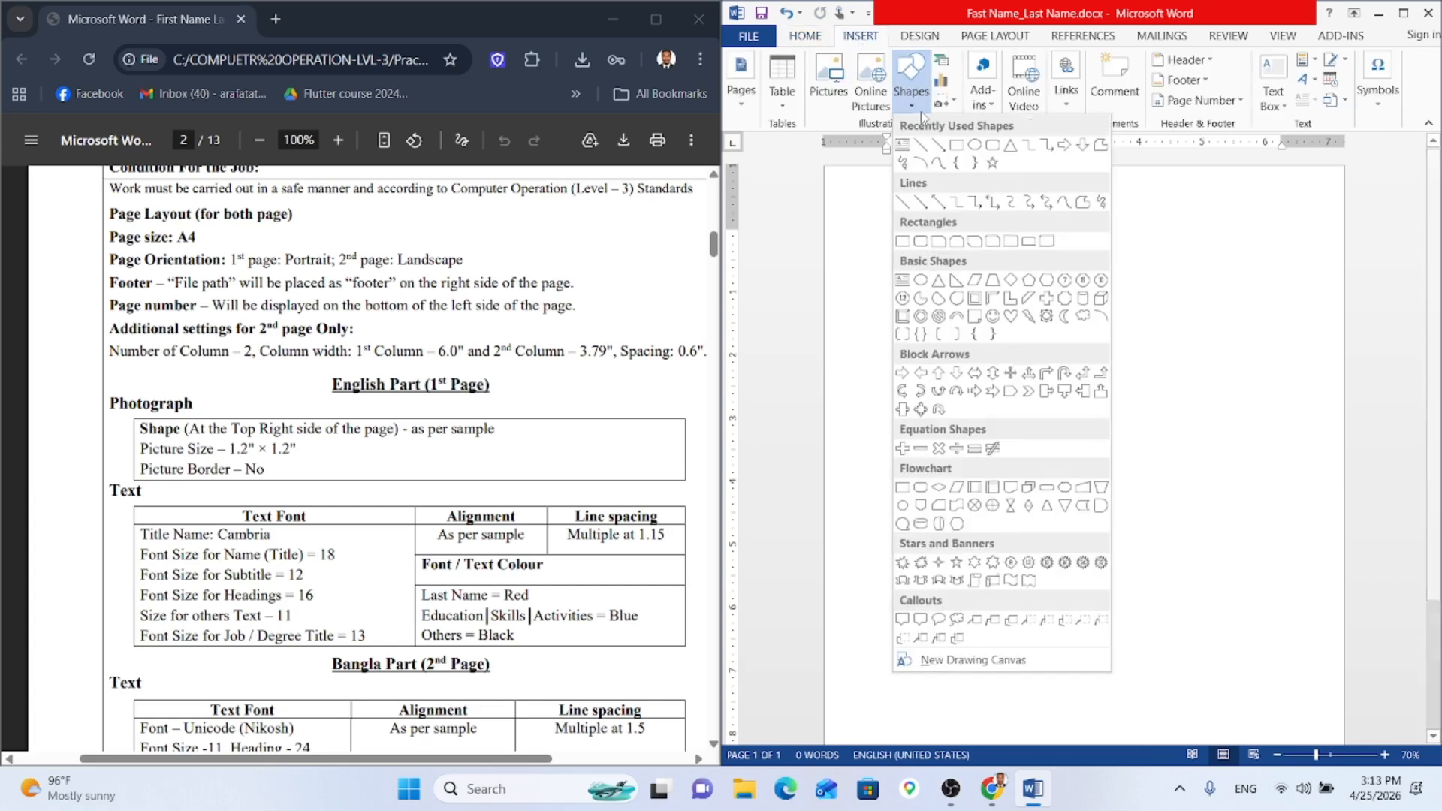
click(1010, 165)
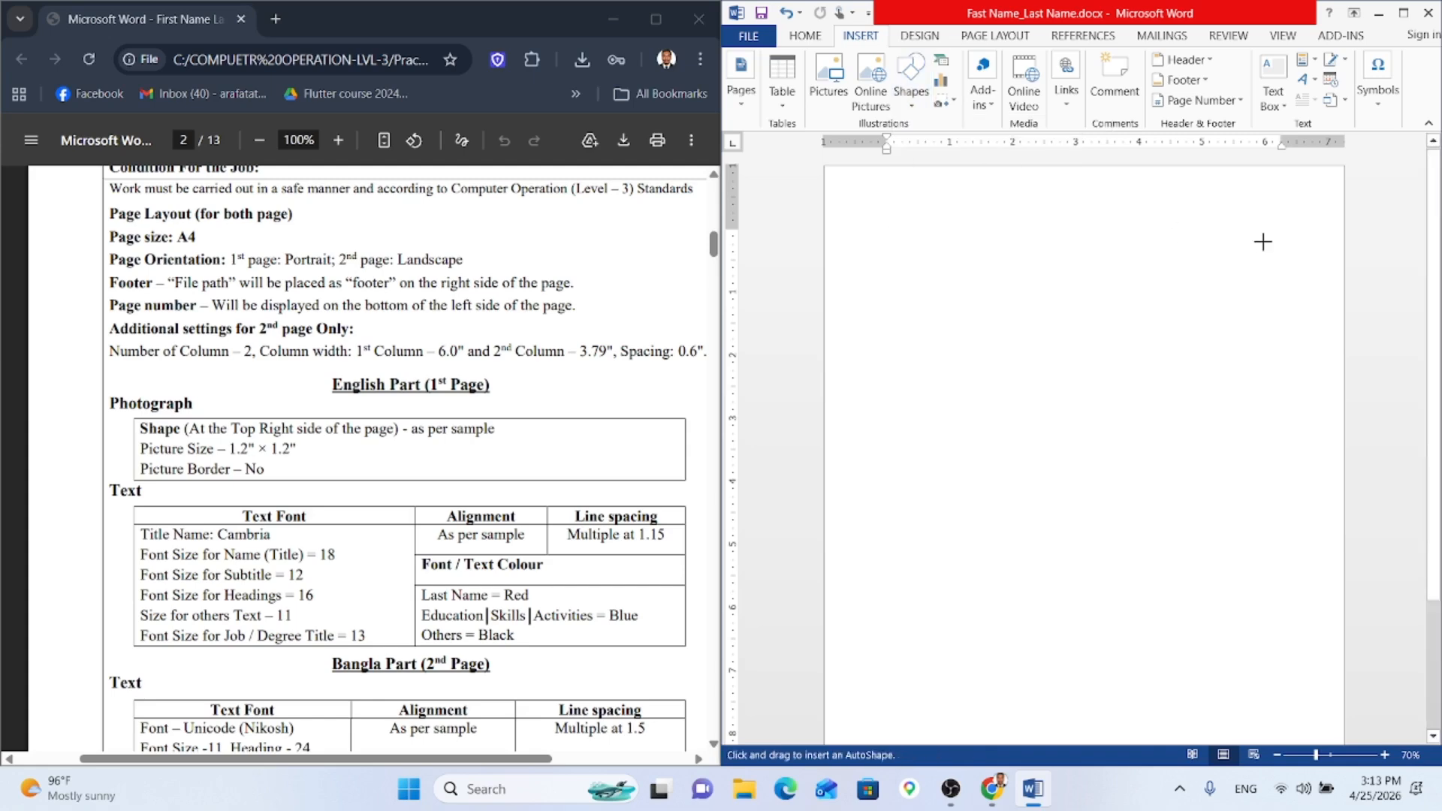
drag(1262, 235, 1295, 283)
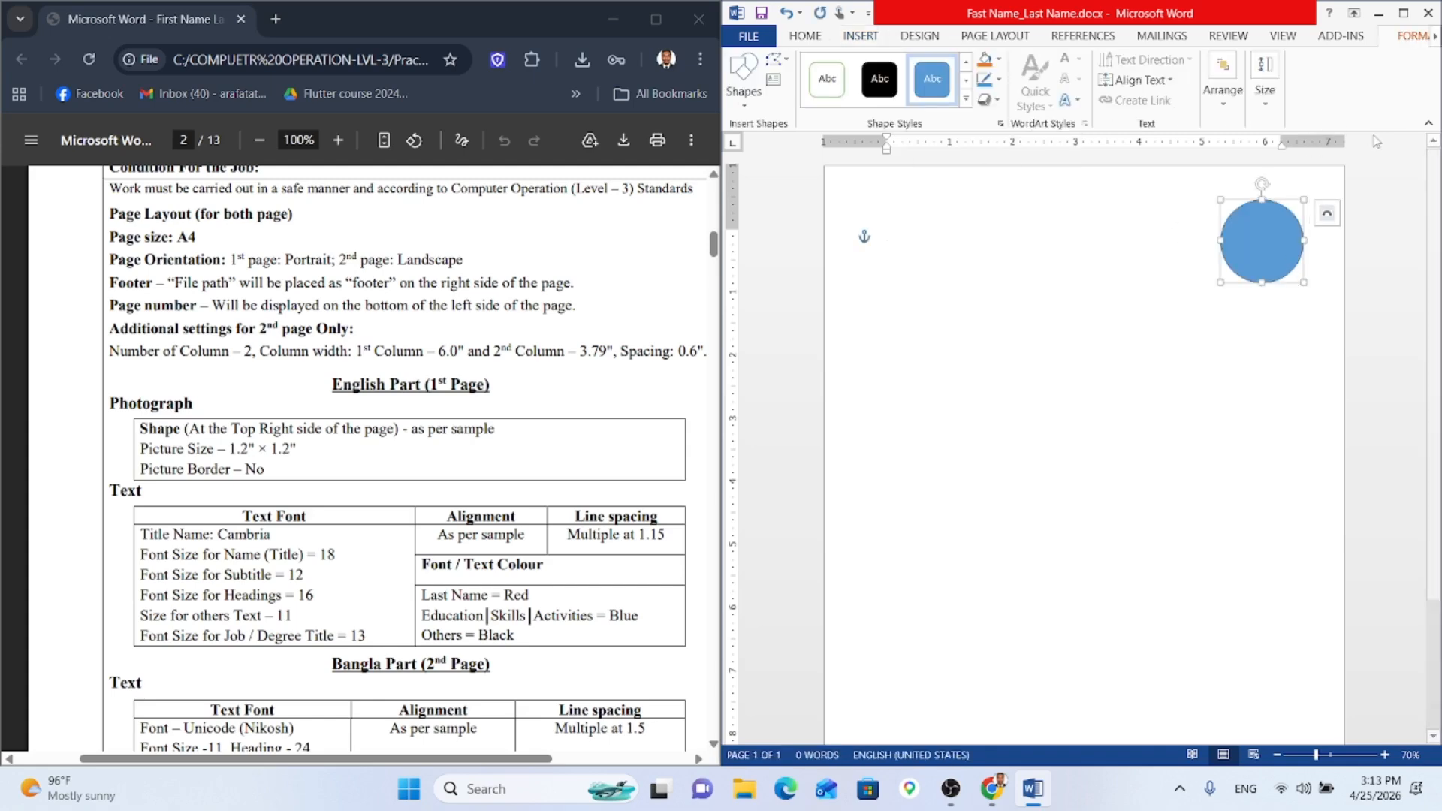
Step: Size the circle to 1.2" height and 1.2" width
click(1265, 105)
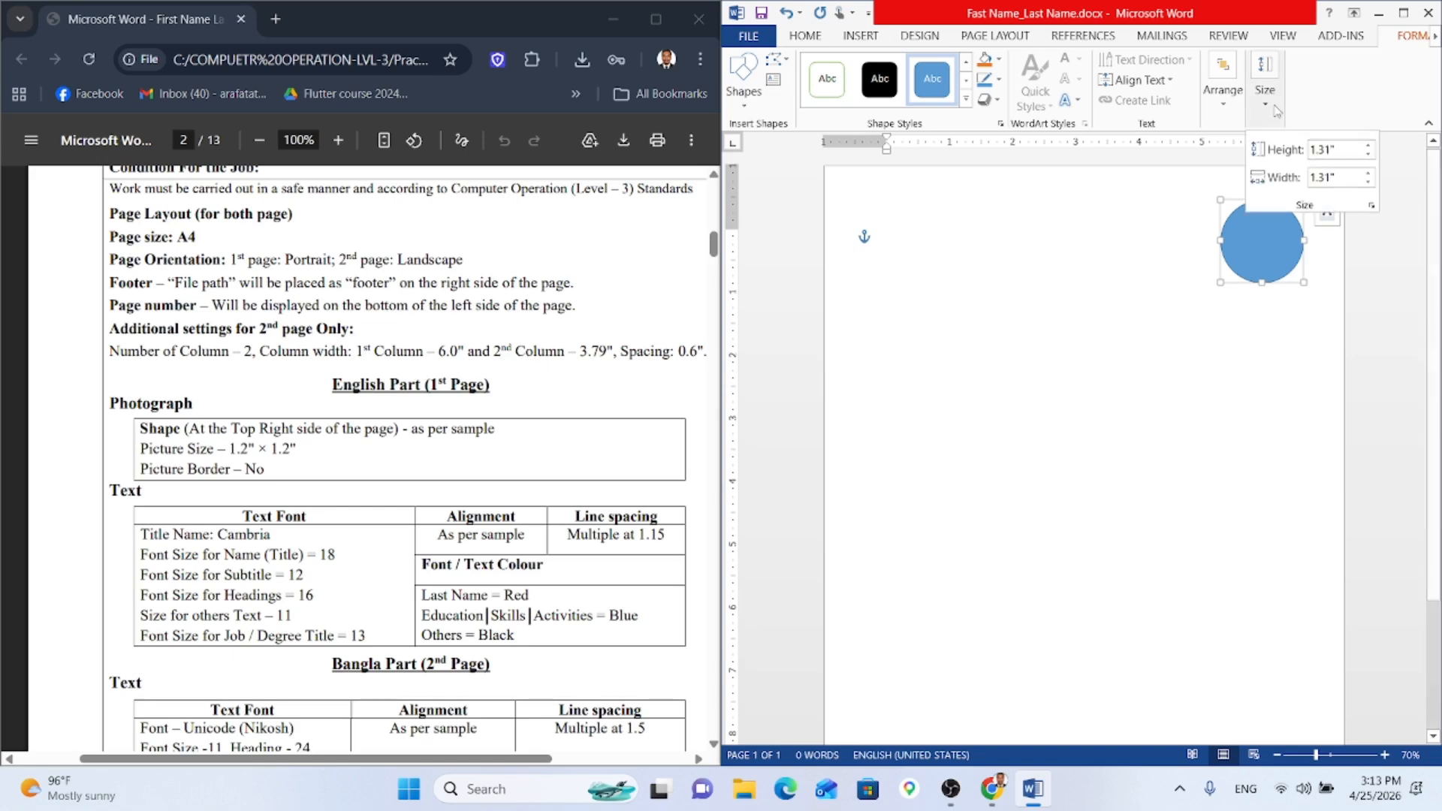
click(1330, 150)
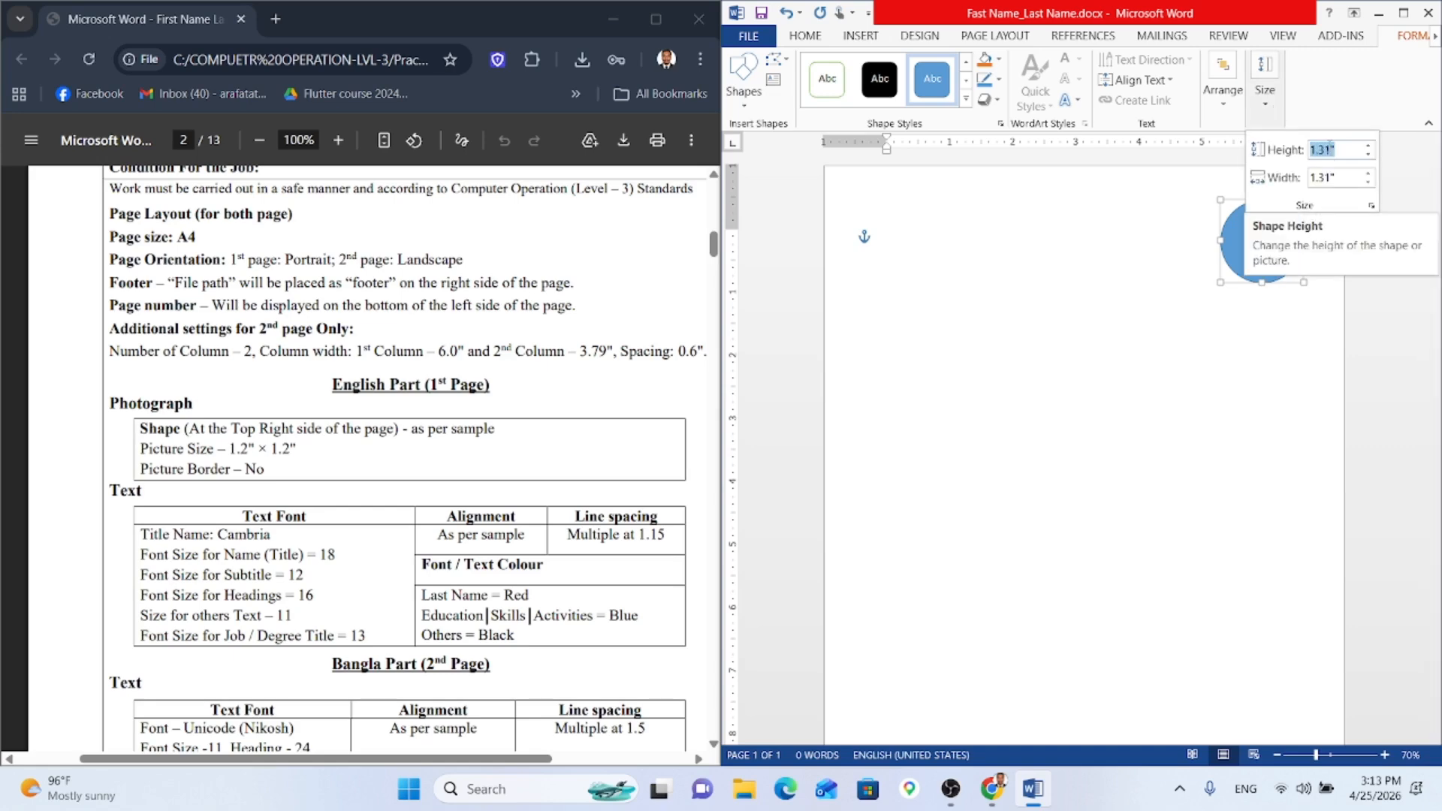
text(1.2)
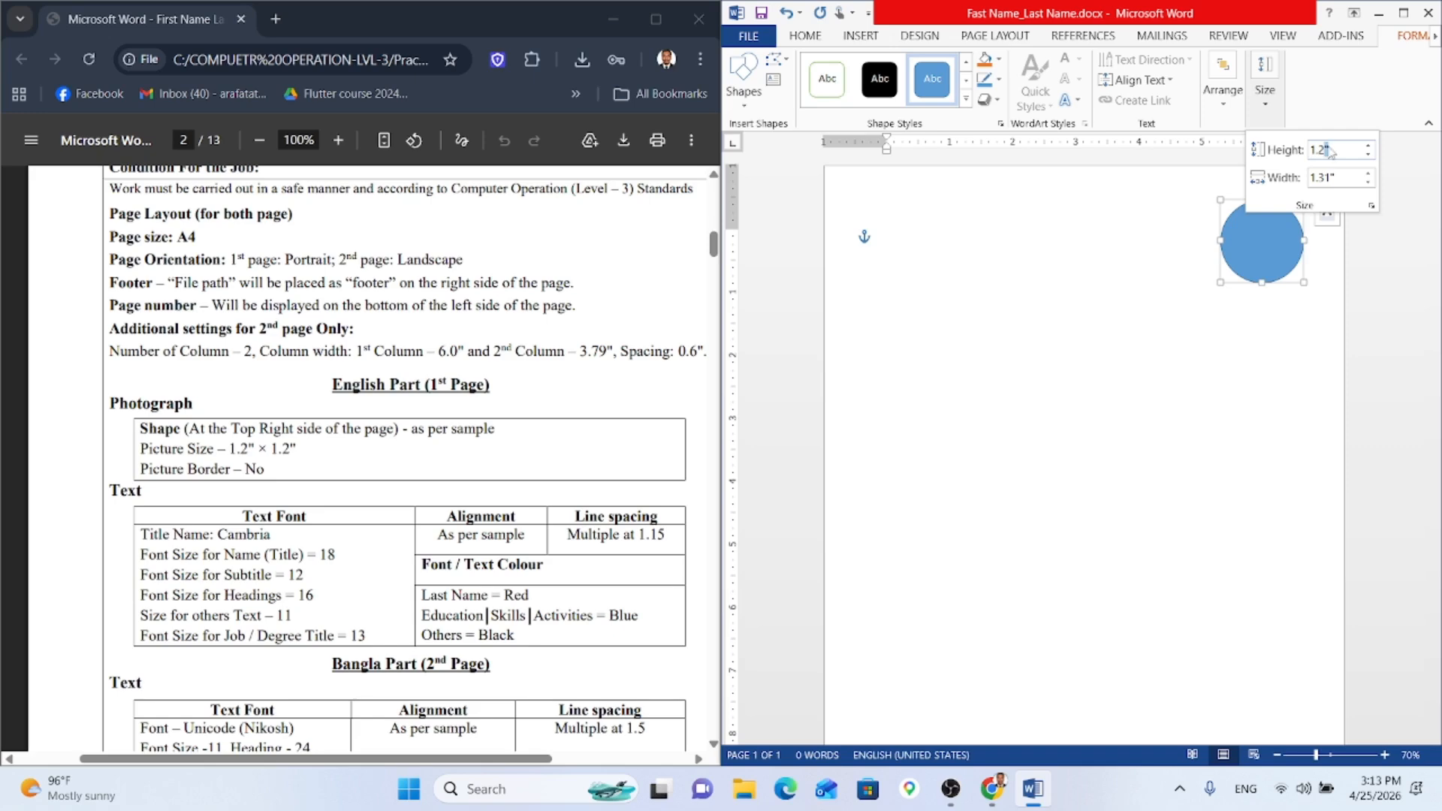
key(BackSpace)
key(ctrl+z)
click(1345, 180)
text(1.2)
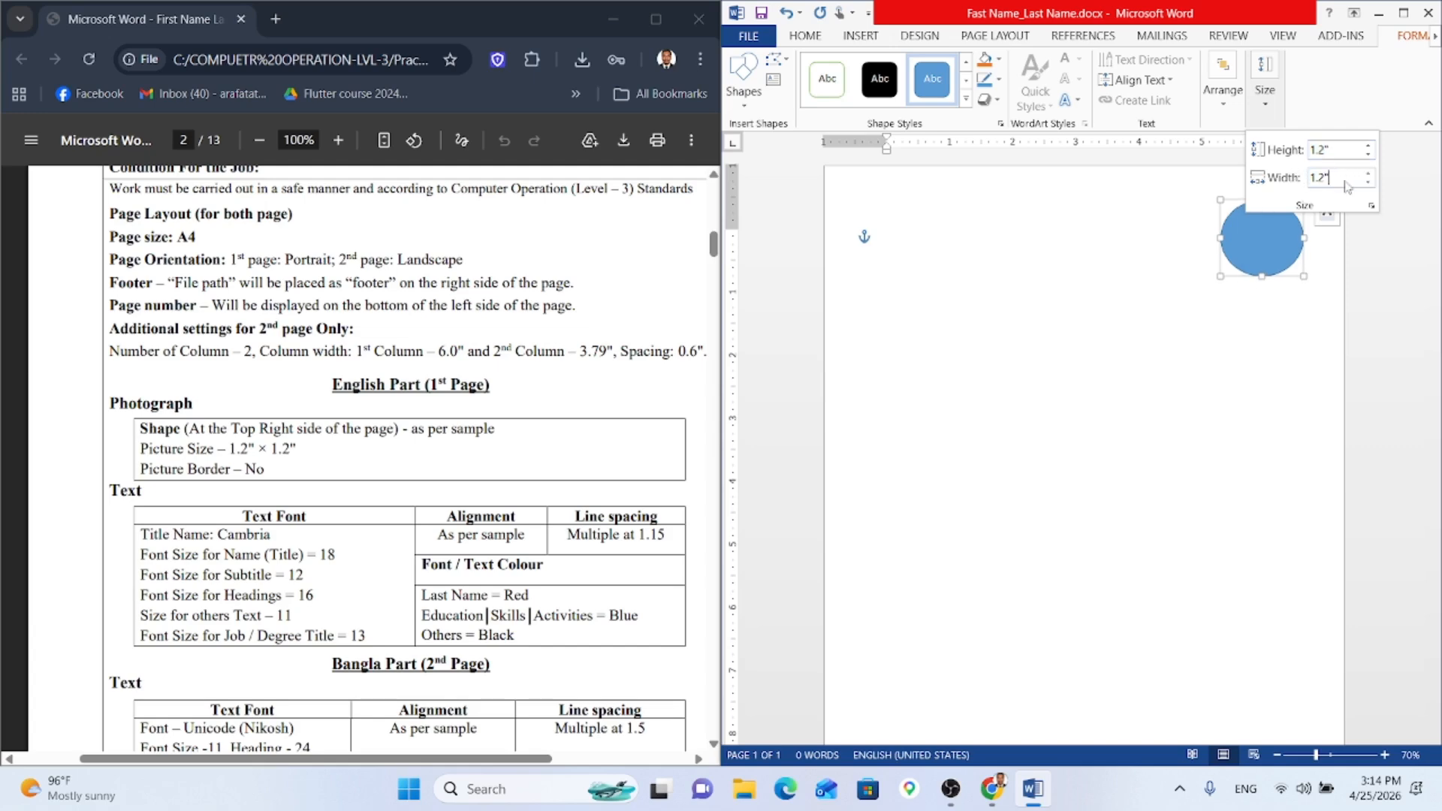
key(Return)
click(1232, 331)
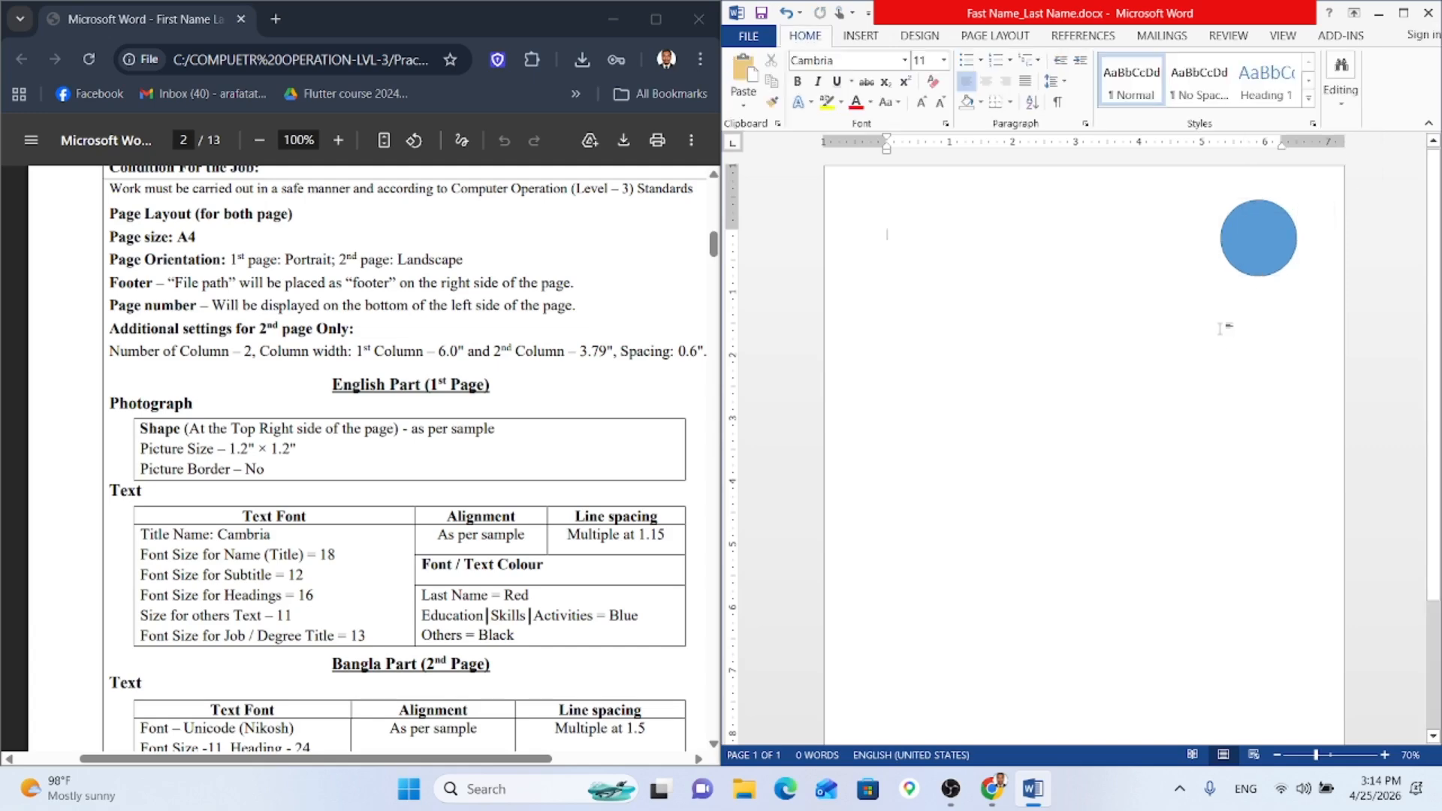
Step: Scroll through the sample CV in the PDF
scroll(300, 545, down, 5)
scroll(300, 544, up, 1)
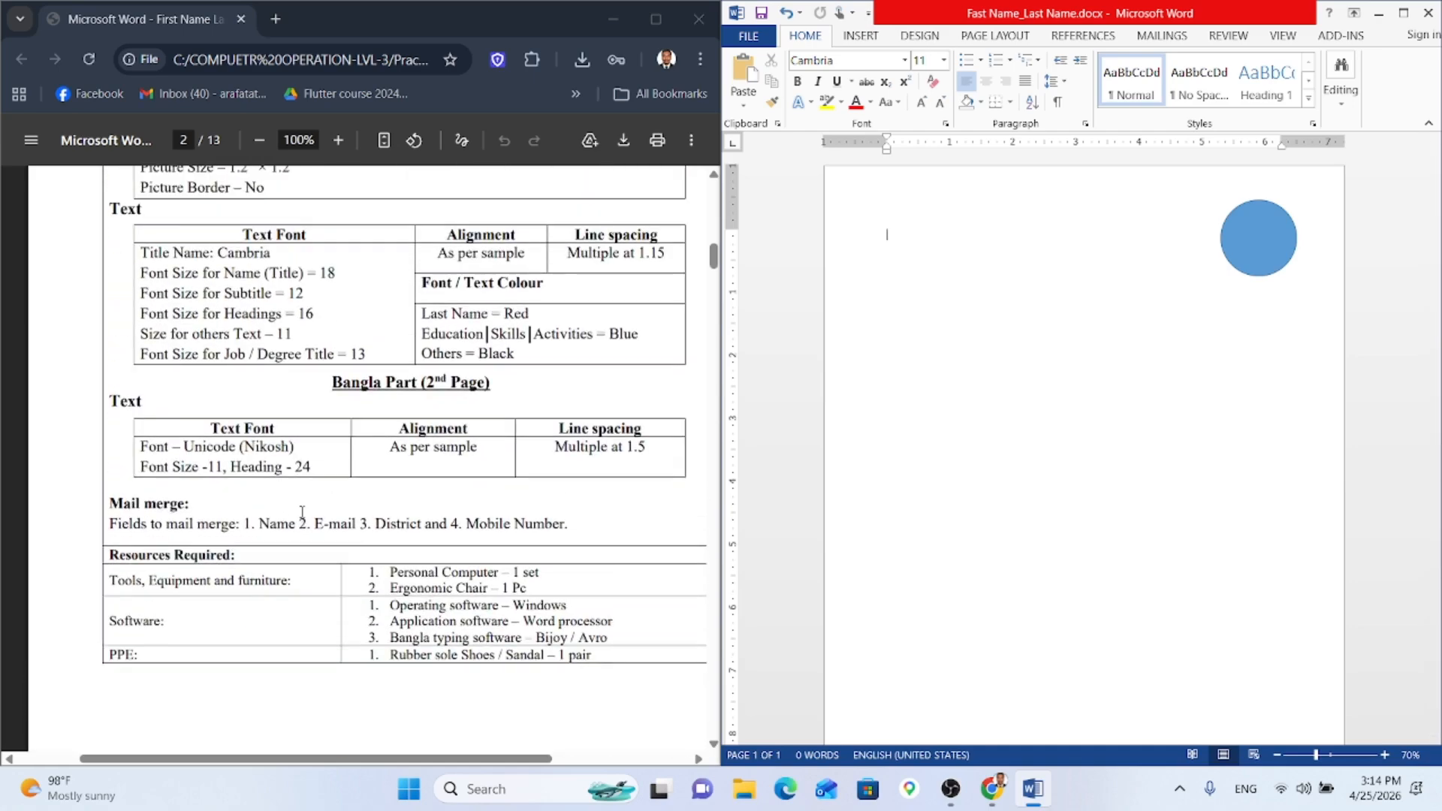
scroll(301, 511, down, 7)
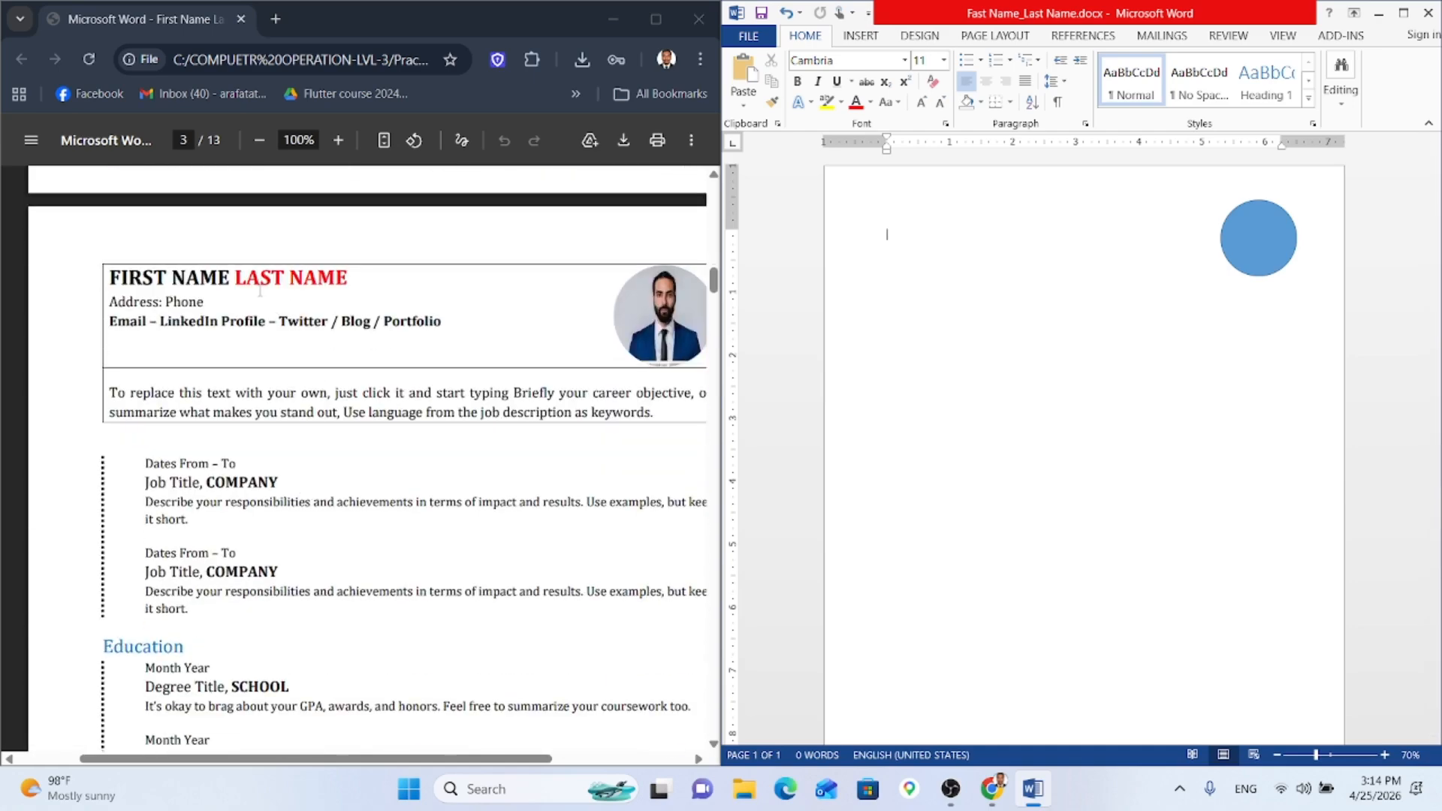
click(309, 340)
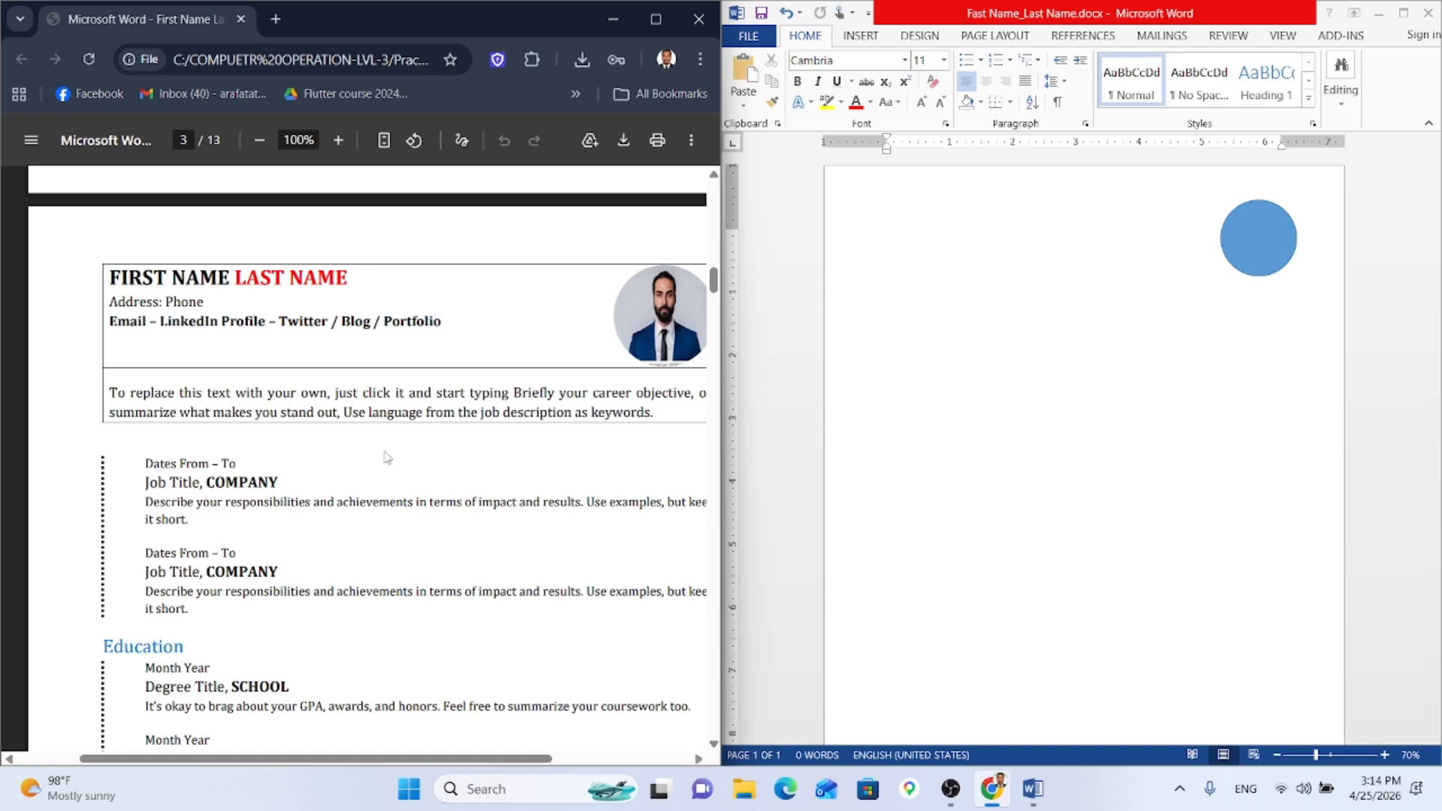
scroll(384, 452, down, 3)
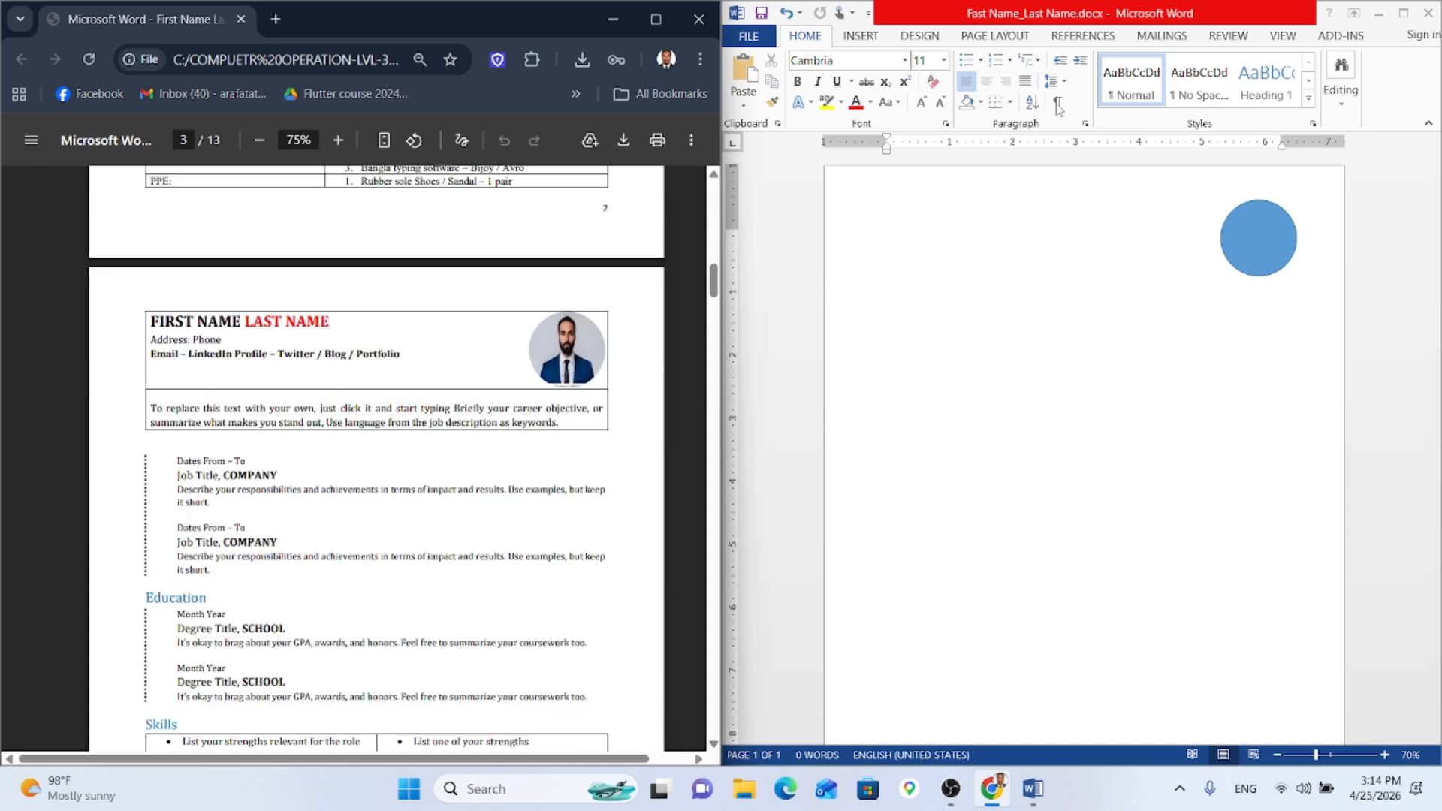
Step: Add a box border with 'FRIST NAME LAST NAME' on the first line, then undo back to blank
click(895, 219)
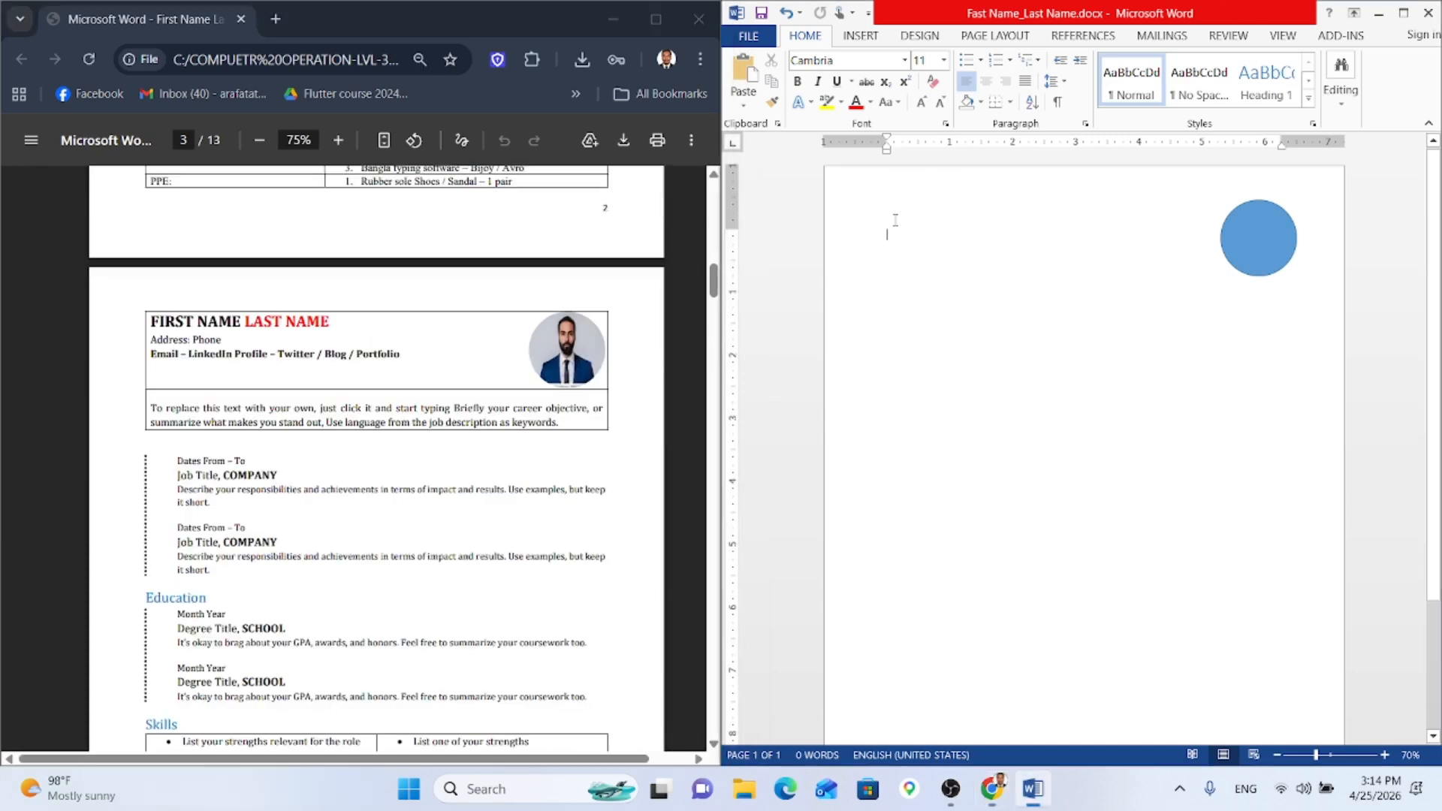
click(1010, 101)
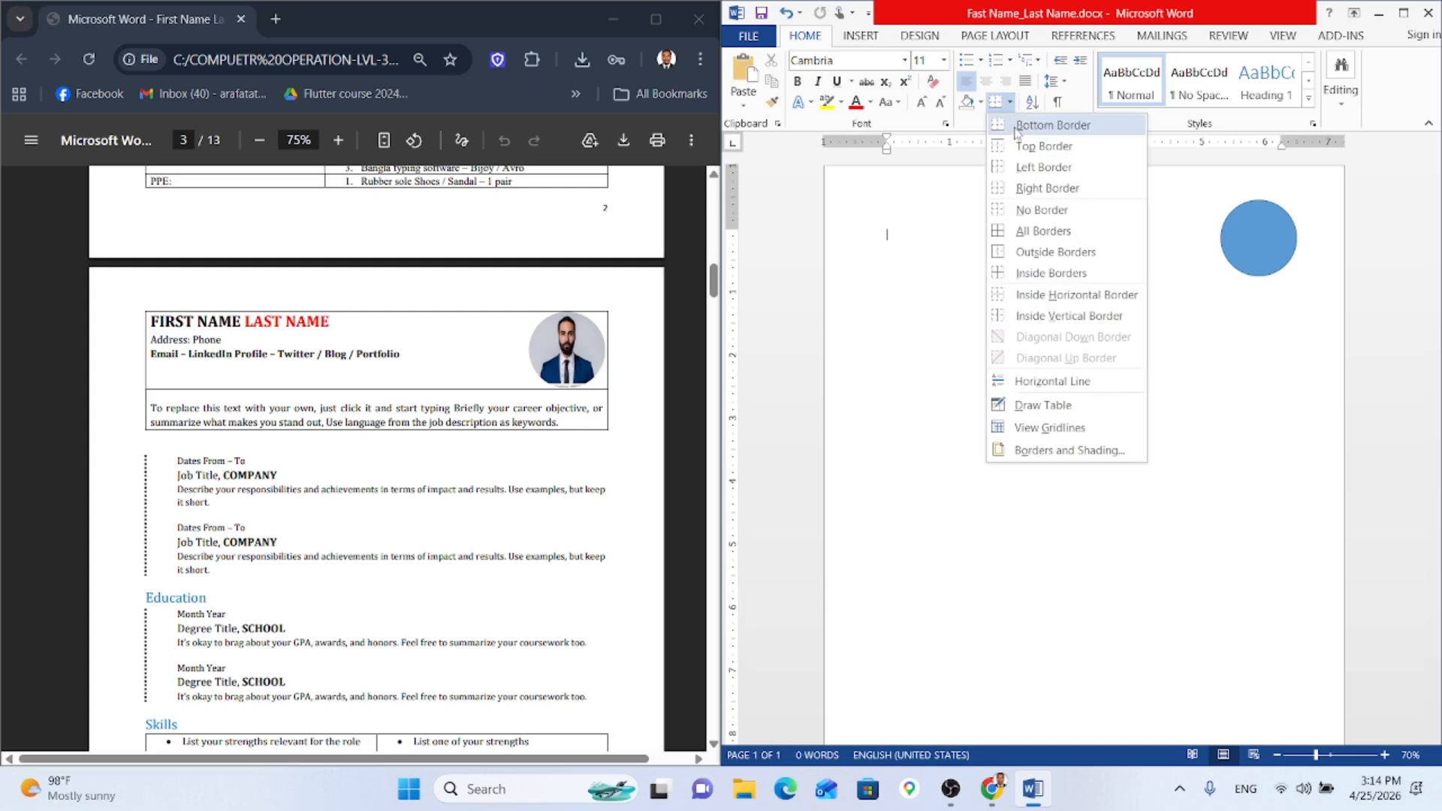
click(1044, 232)
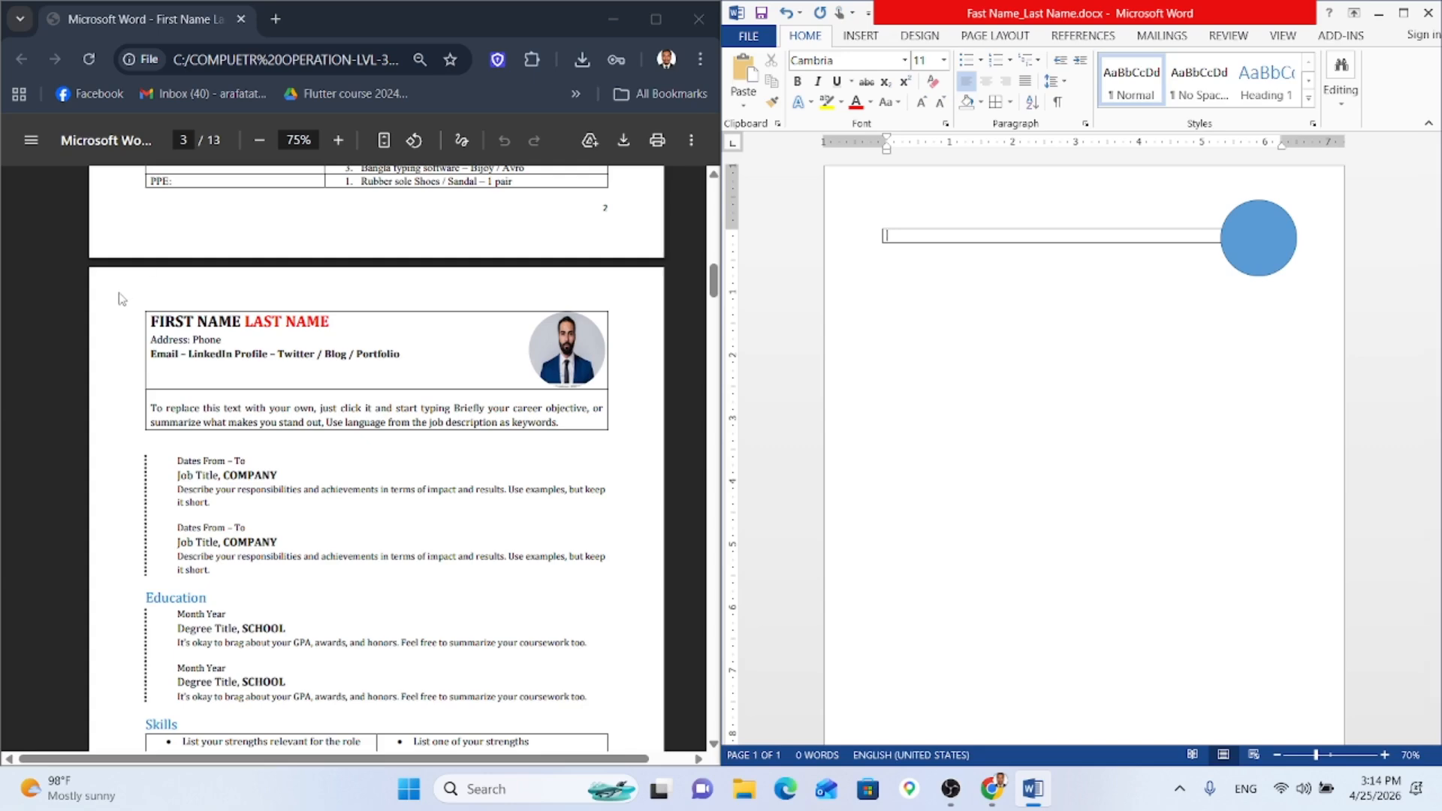
text(FRIST NAME LAST NAME)
key(Return)
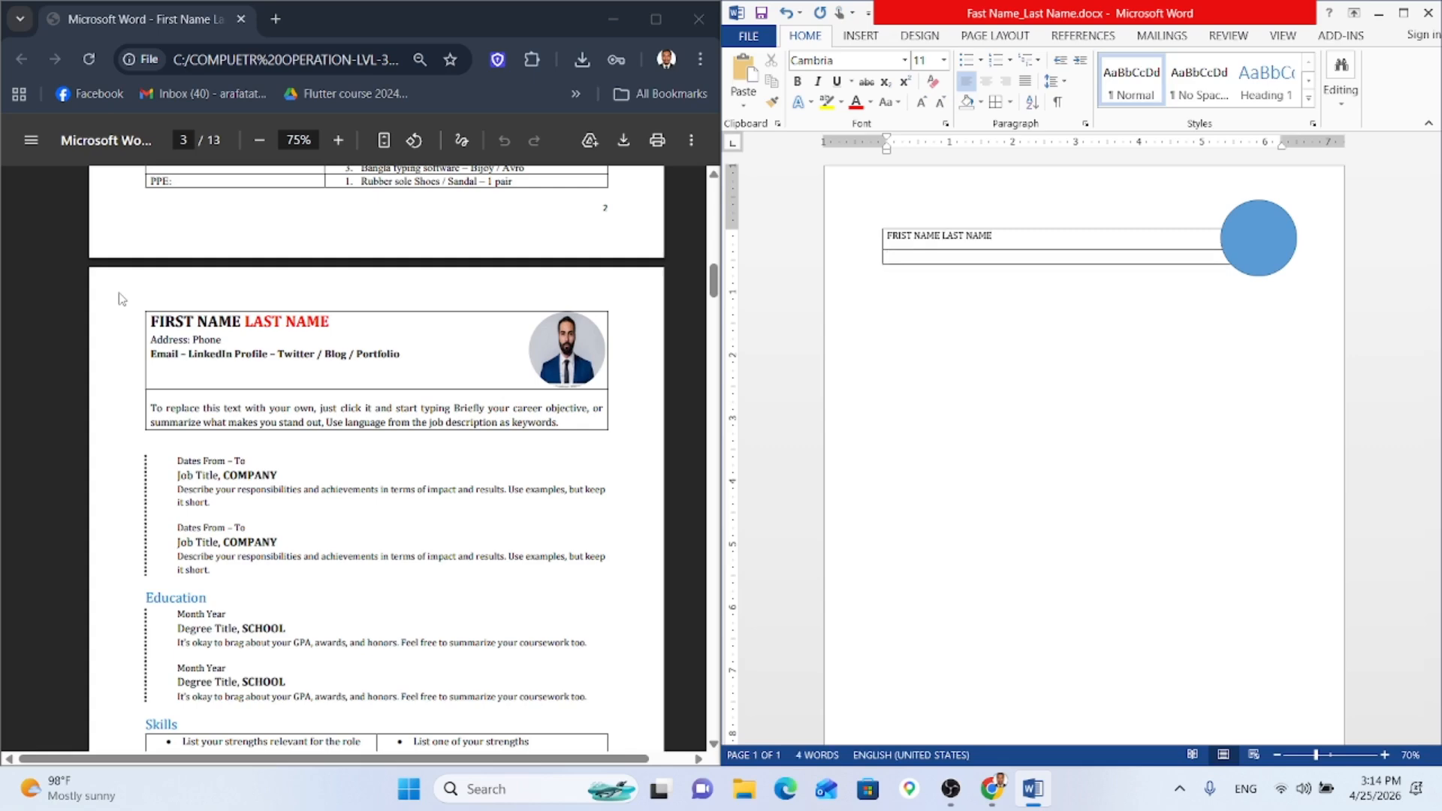
key(BackSpace)
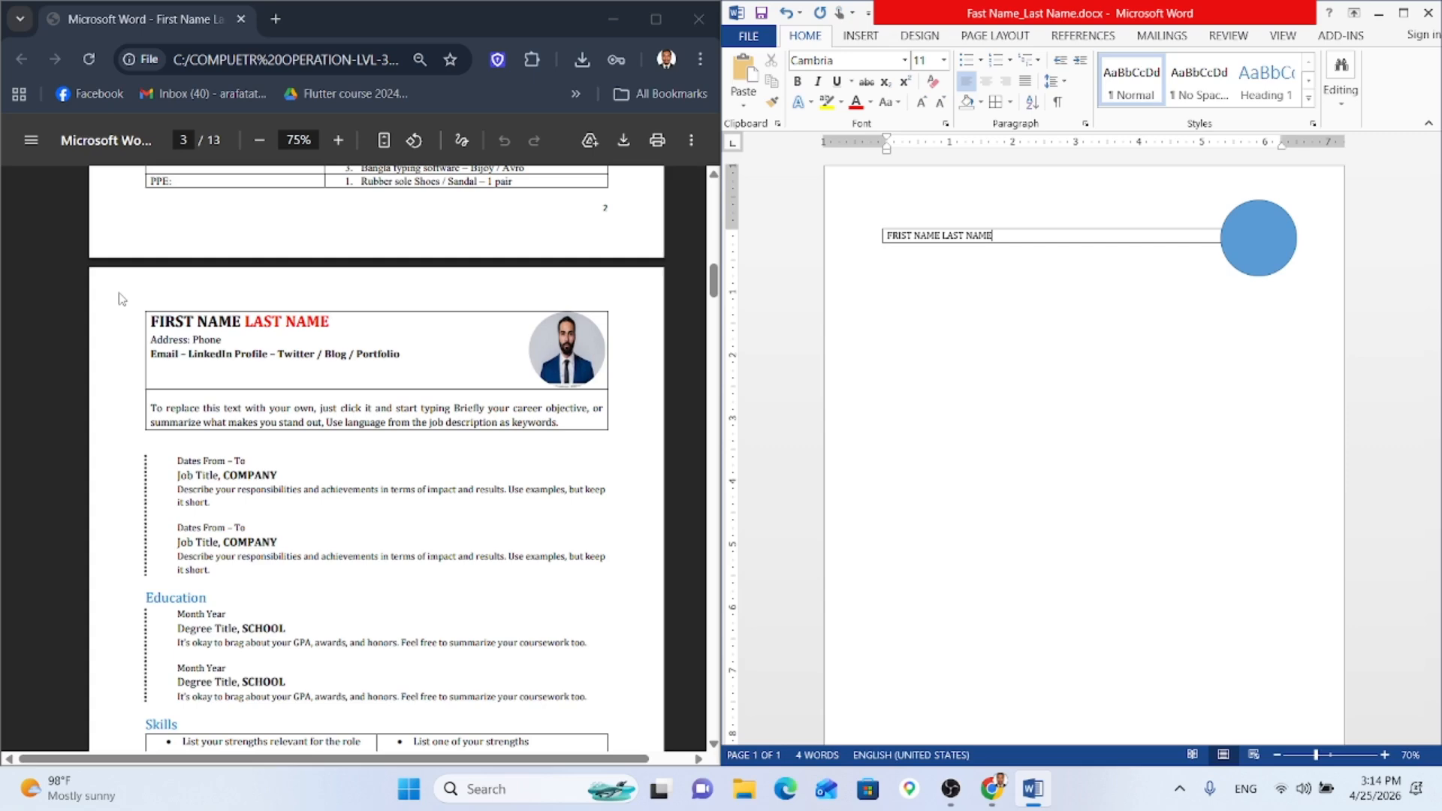
key(Return)
key(ctrl+z)
key(ctrl+z)
key(ctrl+z)
key(ctrl+z)
key(ctrl+z)
key(ctrl+z)
key(ctrl+z)
key(ctrl+z)
key(ctrl+z)
key(ctrl+z)
key(ctrl+z)
key(ctrl+z)
key(ctrl+z)
key(ctrl+z)
key(ctrl+z)
key(ctrl+z)
key(ctrl+z)
key(ctrl+z)
key(ctrl+z)
key(ctrl+z)
key(ctrl+z)
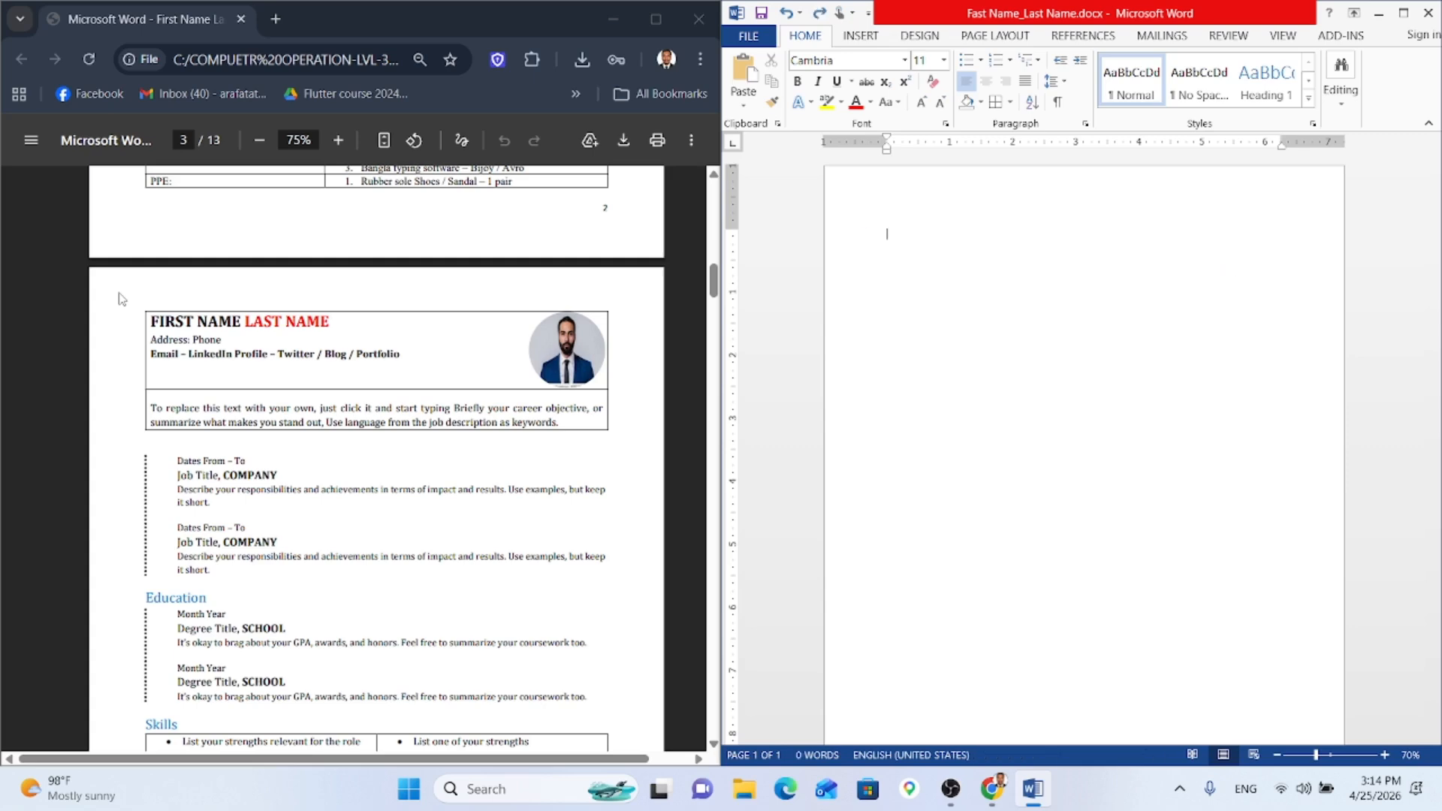
Step: Restore the circle with Ctrl+Y and insert a one-column, two-row table
key(ctrl+y)
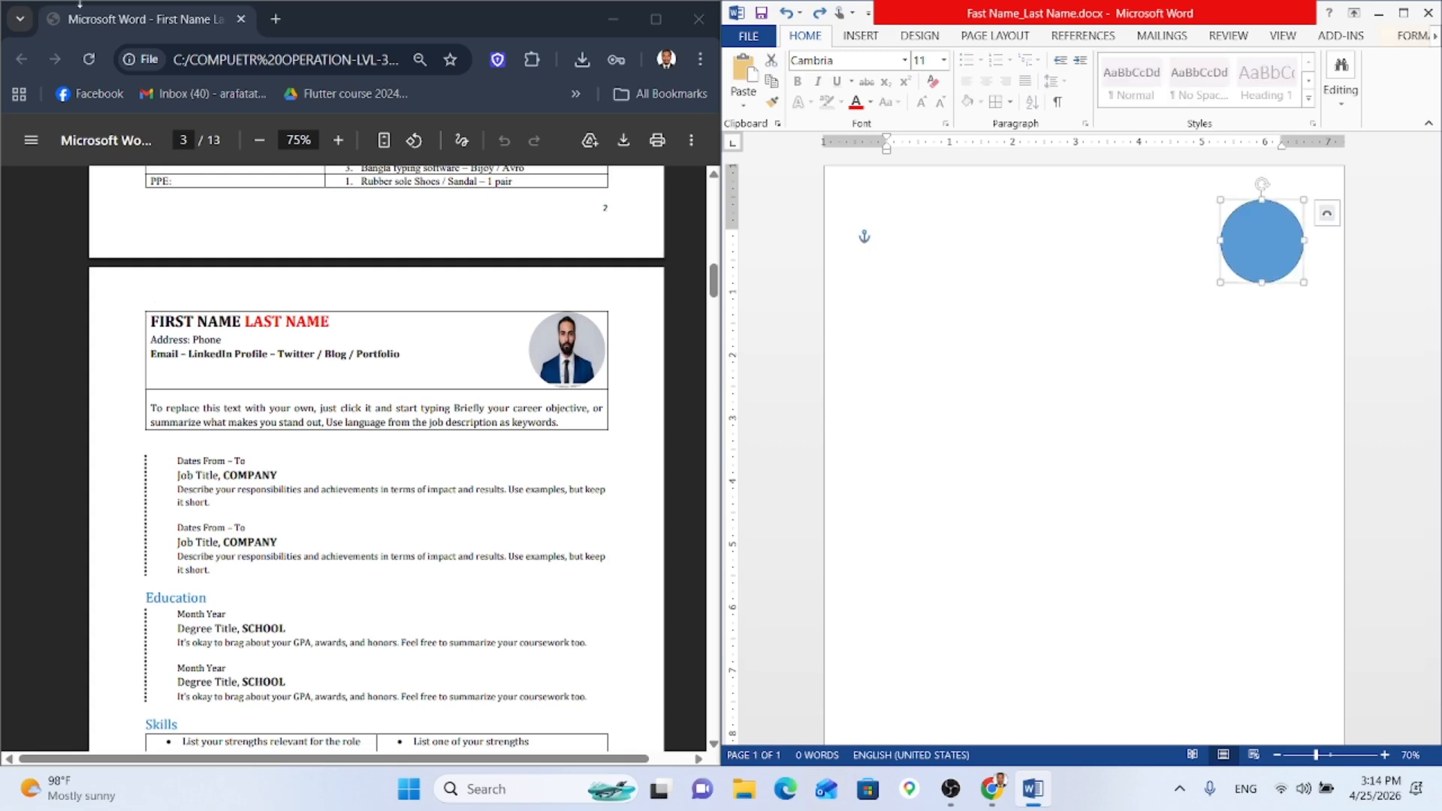
click(869, 36)
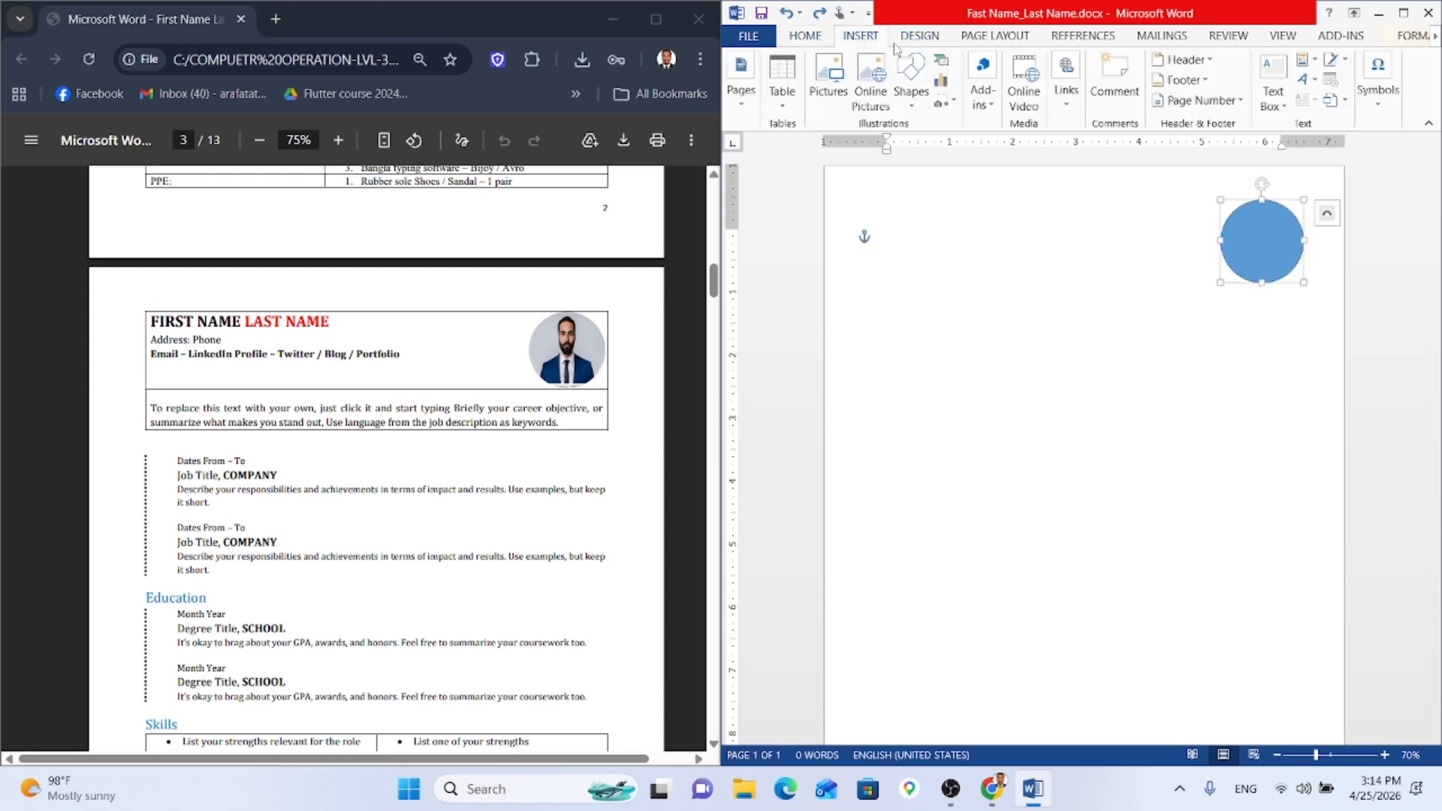
click(771, 102)
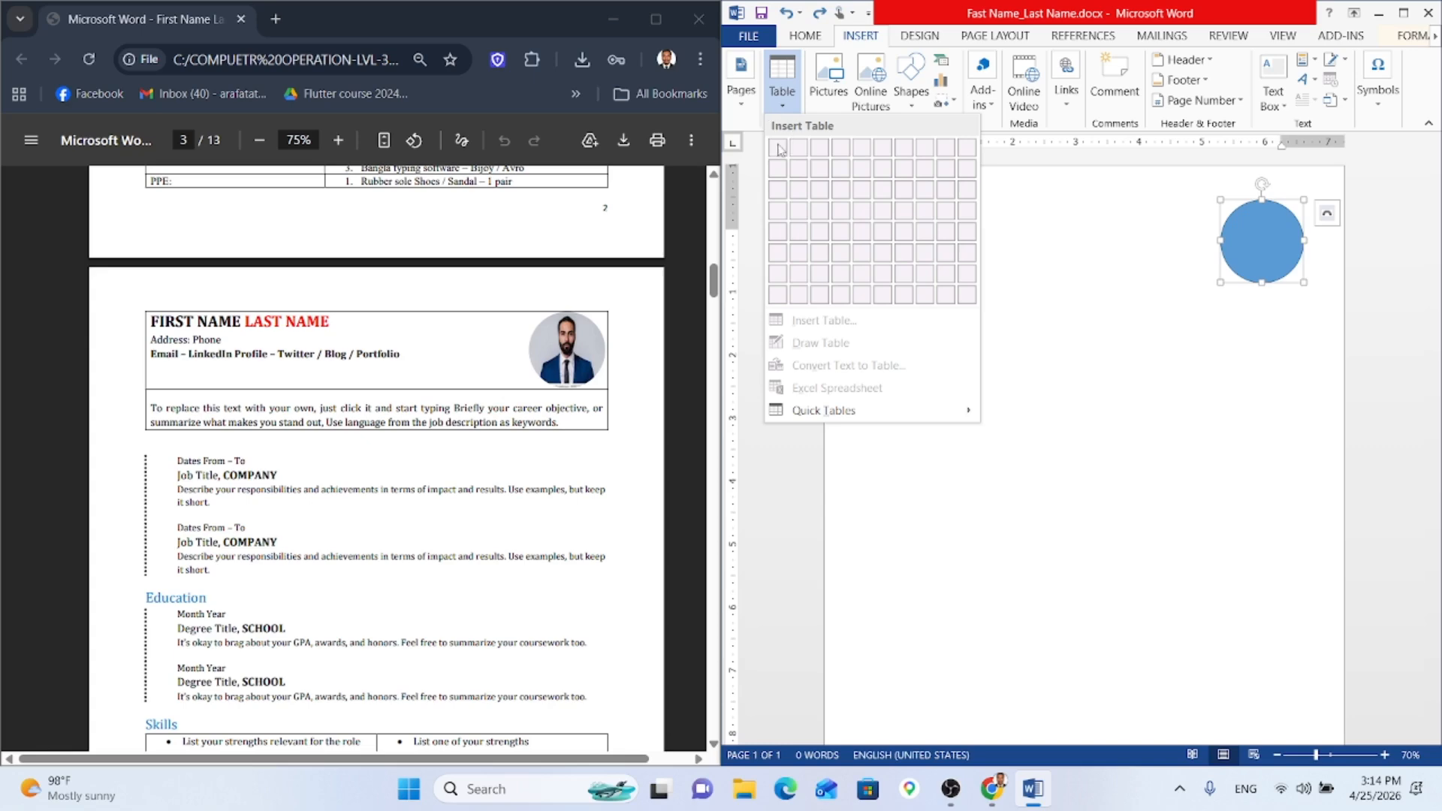
click(783, 112)
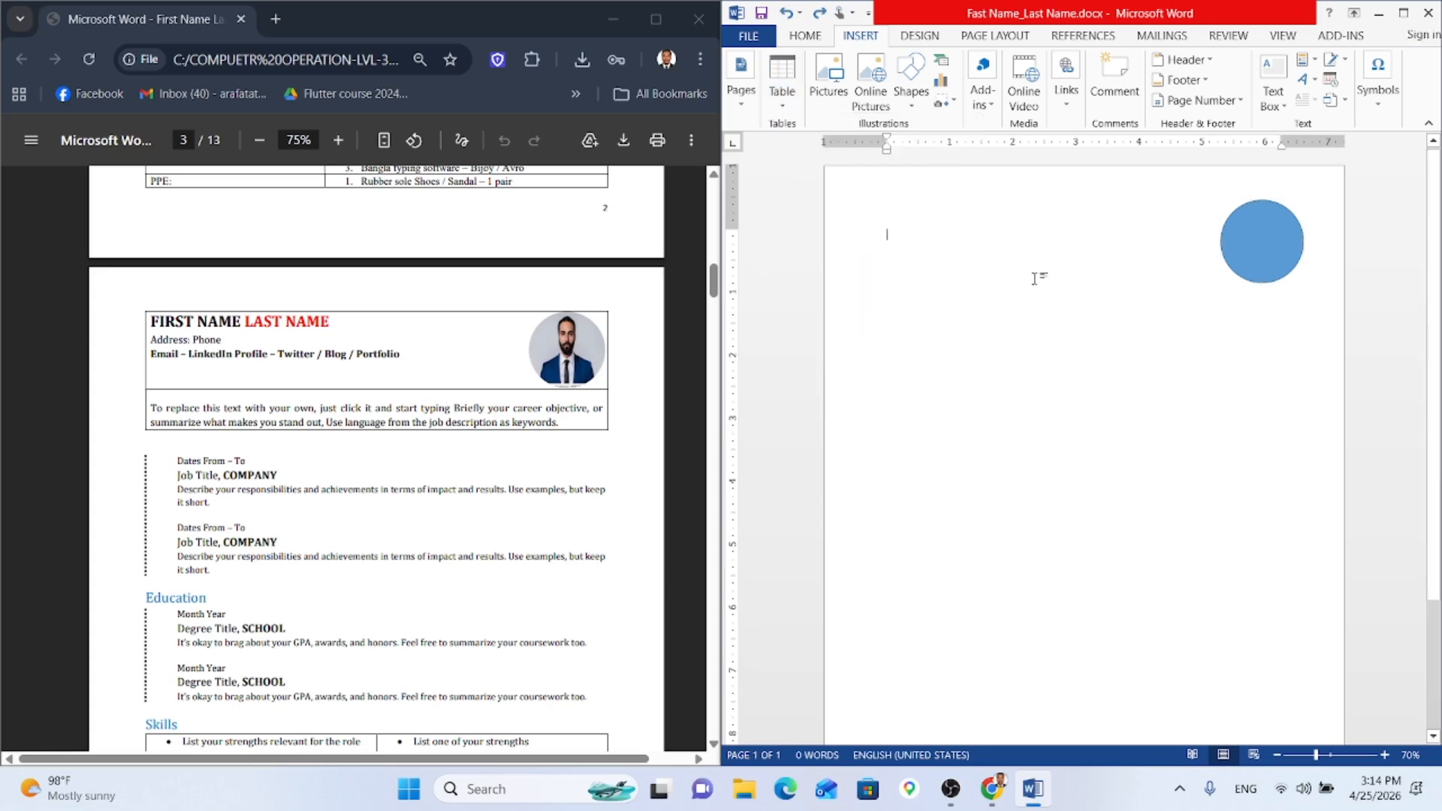
click(785, 114)
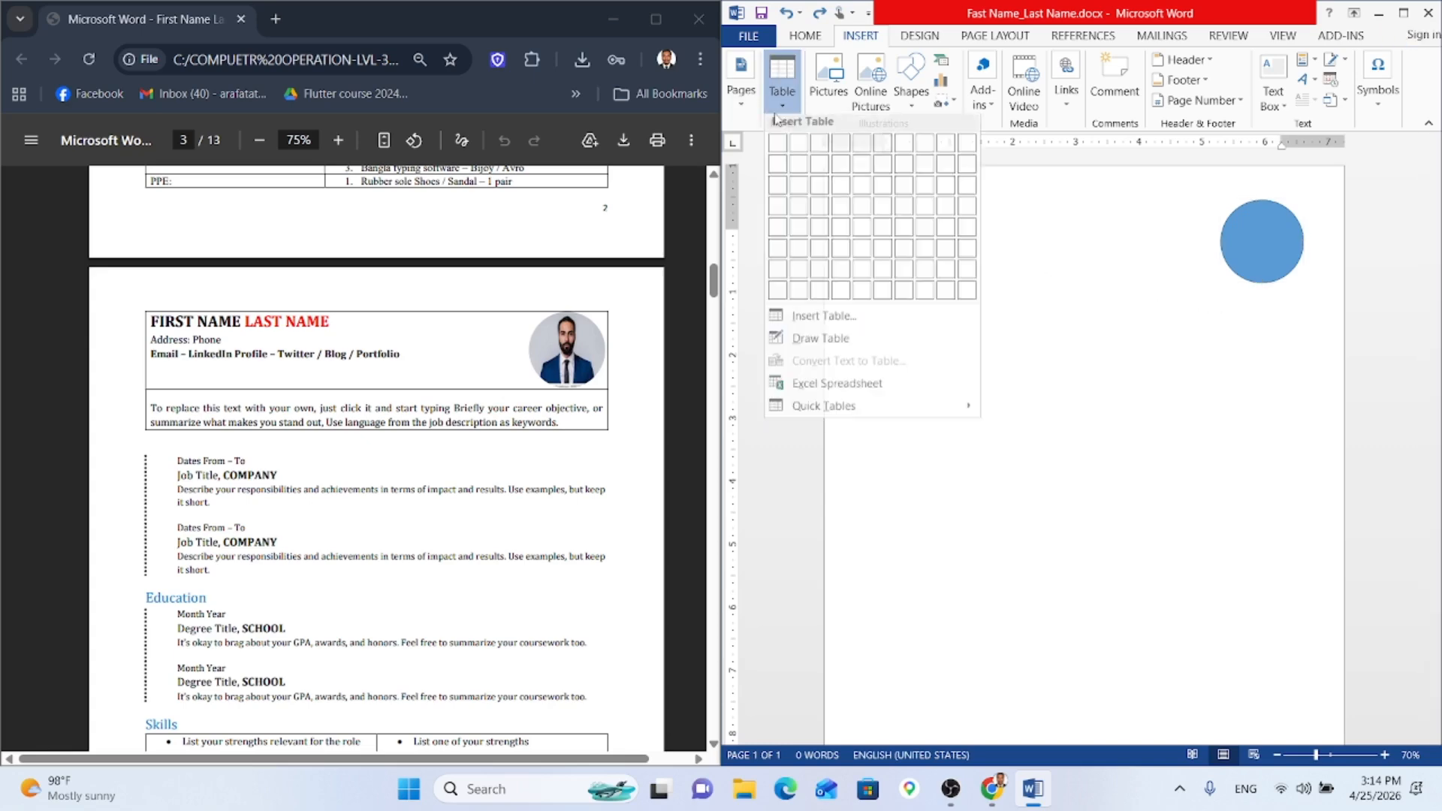
click(774, 171)
key(Return)
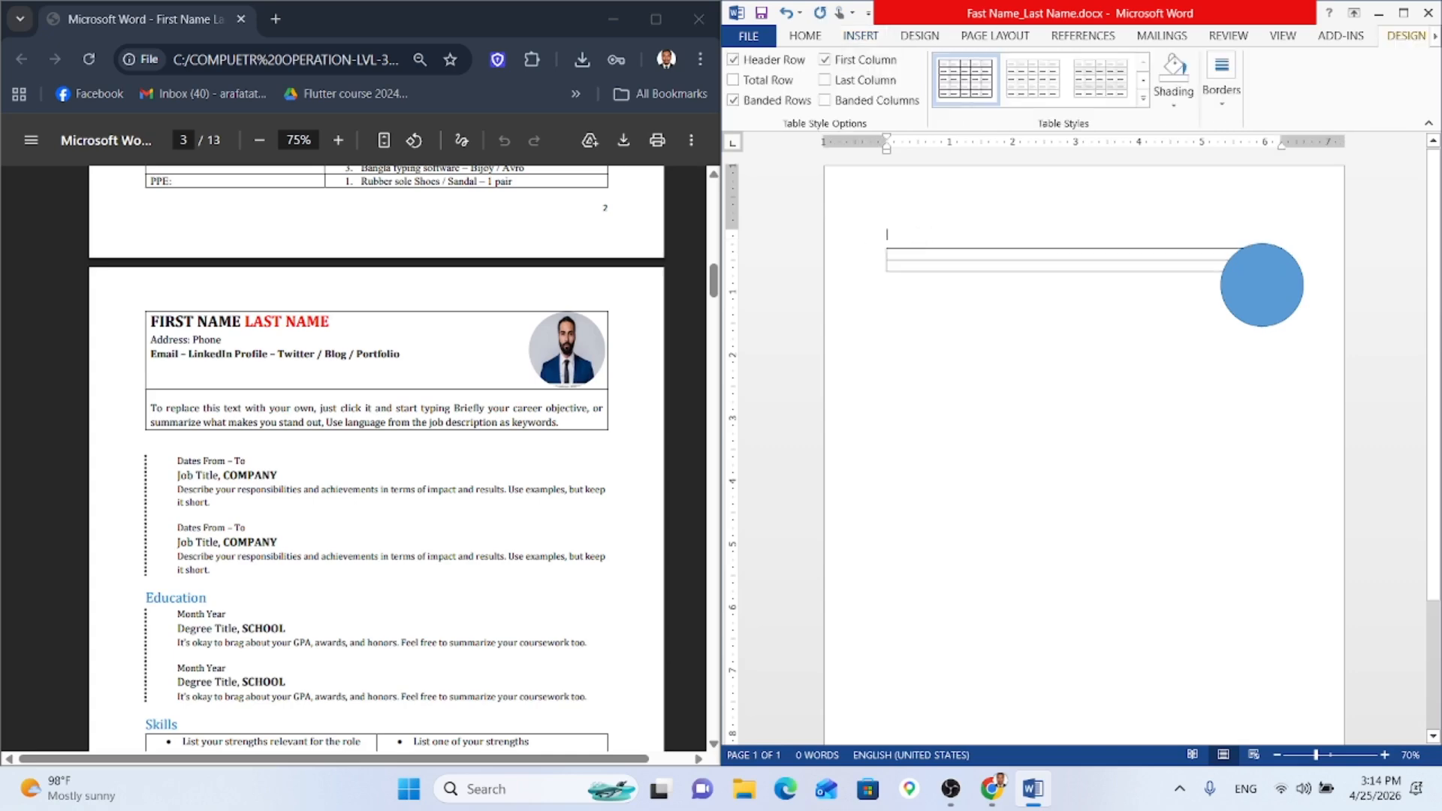
key(ctrl+z)
key(ctrl+z)
key(ctrl+z)
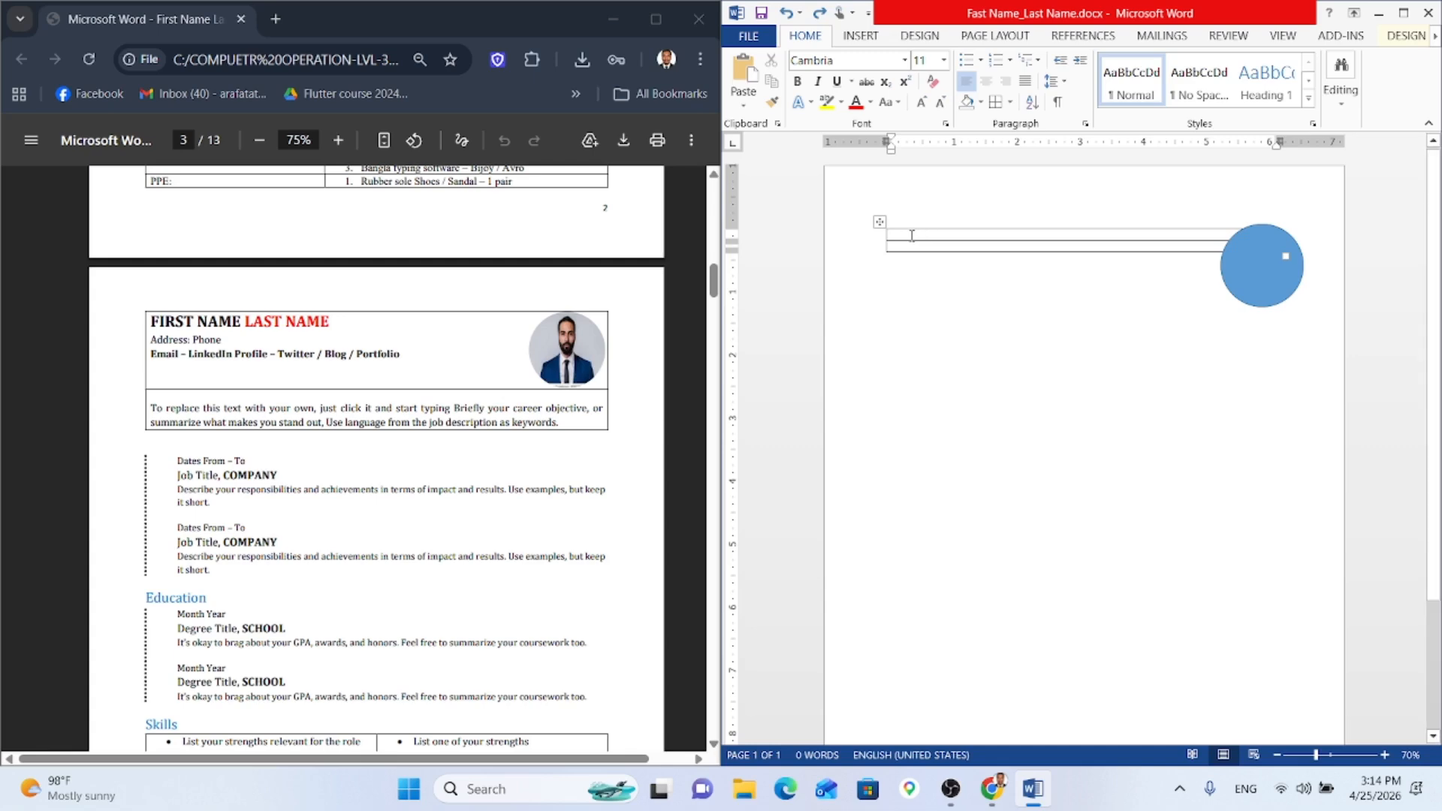
key(Return)
key(ctrl+z)
Step: Move the circle down-right, make the table rows taller and start typing 'Fis' in the first cell
drag(1255, 276, 1281, 349)
click(1213, 233)
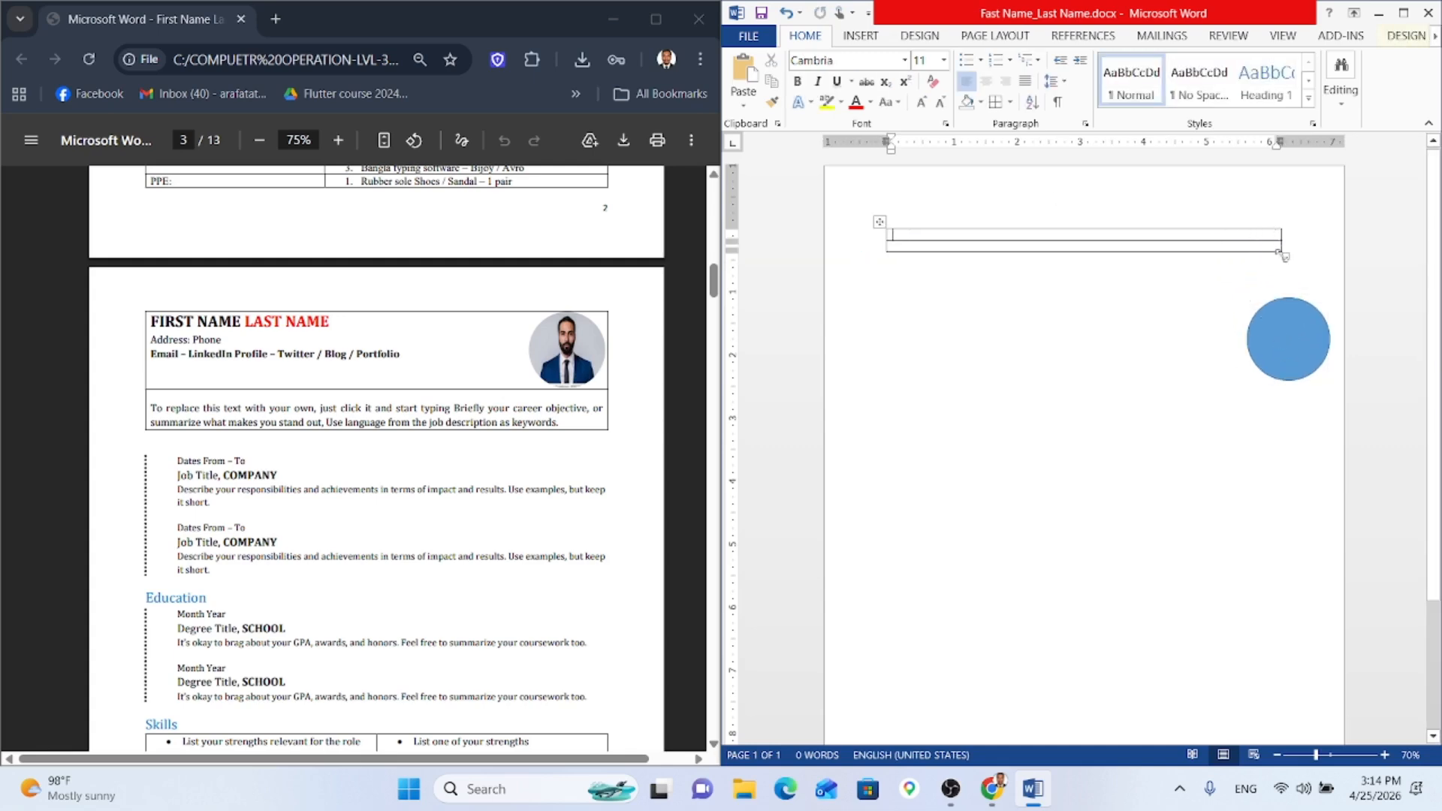
drag(1284, 253, 1298, 345)
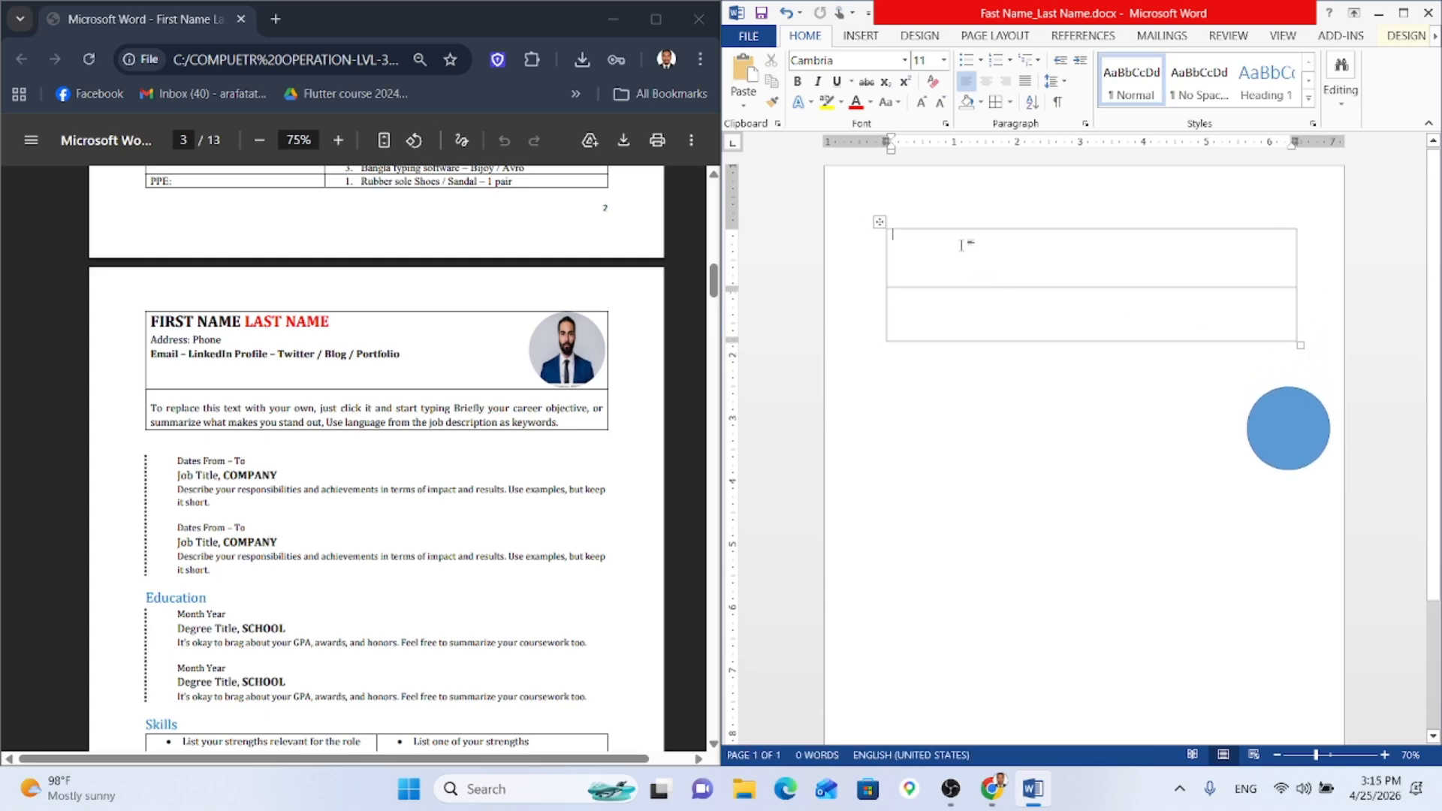
text(Fir)
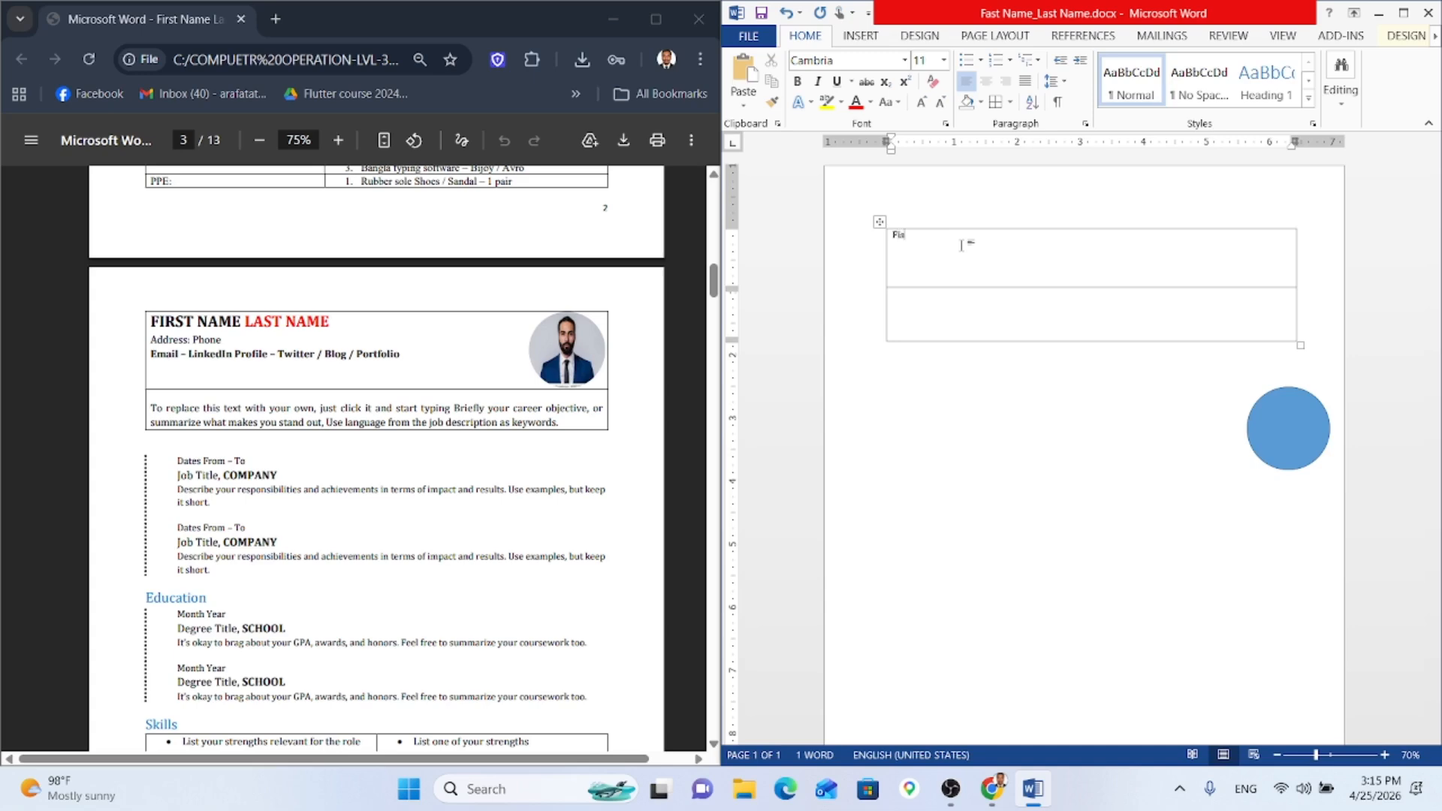
text(is)
Step: Correct the first cell to 'FIRST NAME LAST NAME' and make the first row taller
key(BackSpace)
text(IRST NAME LAST NAME)
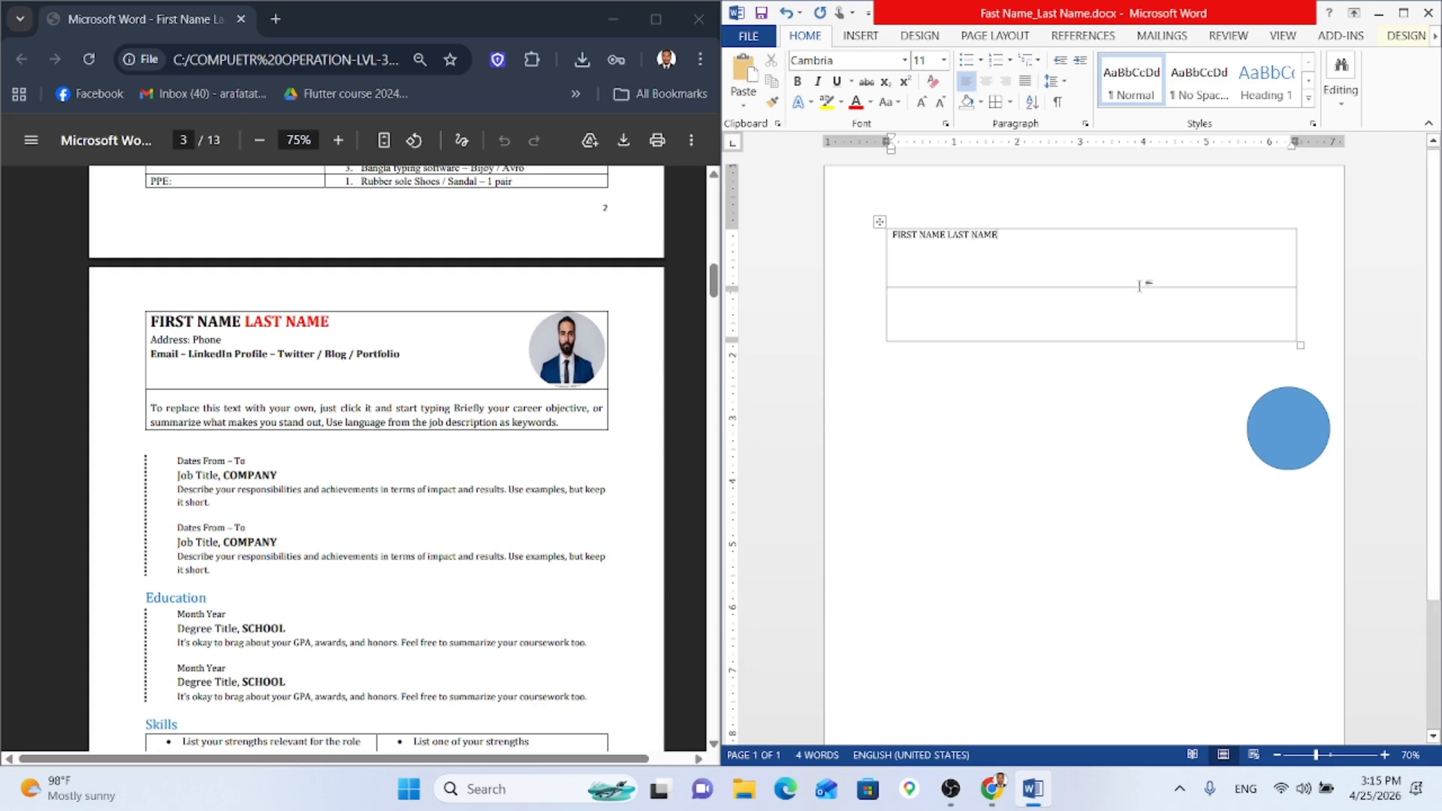
drag(1144, 289, 1148, 307)
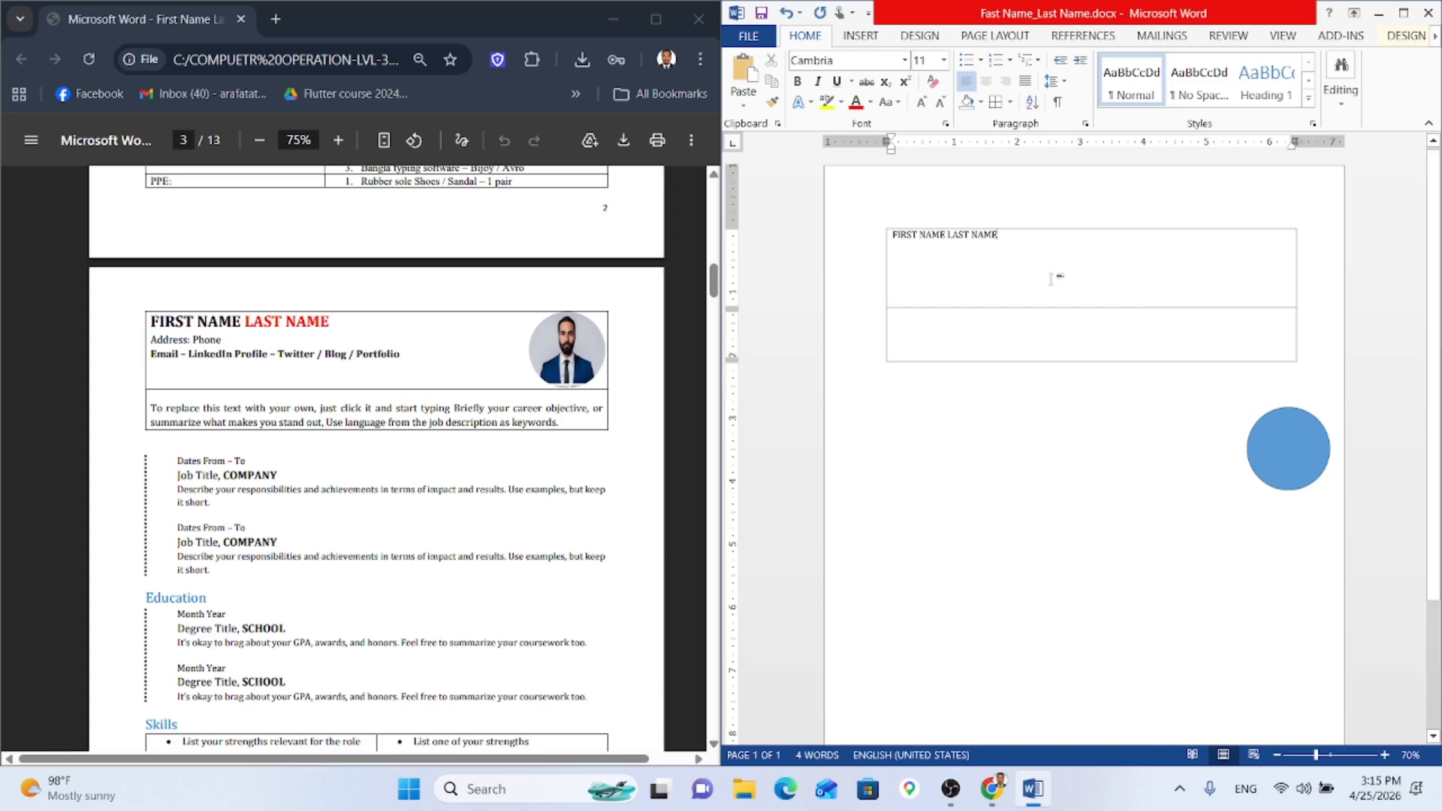
Step: Add the address line and 'Email - LinkedIn Profile - Twitter /Blog / Portfolio' below the name
key(Return)
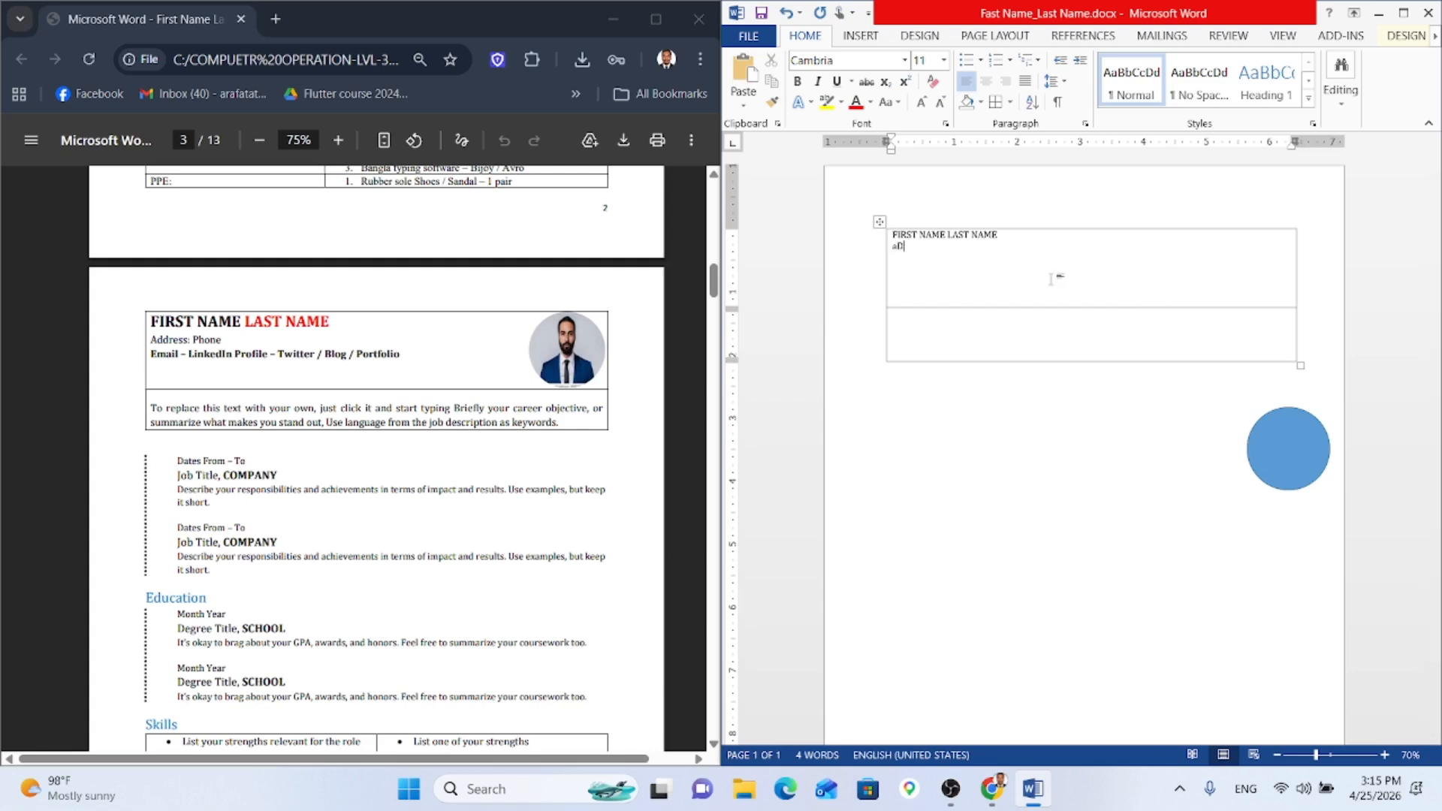
text(aD)
key(BackSpace)
key(BackSpace)
text(Adr)
key(BackSpace)
key(BackSpace)
key(BackSpace)
text(Email)
text( - Linked)
text(In P)
text(rofil)
text(e - )
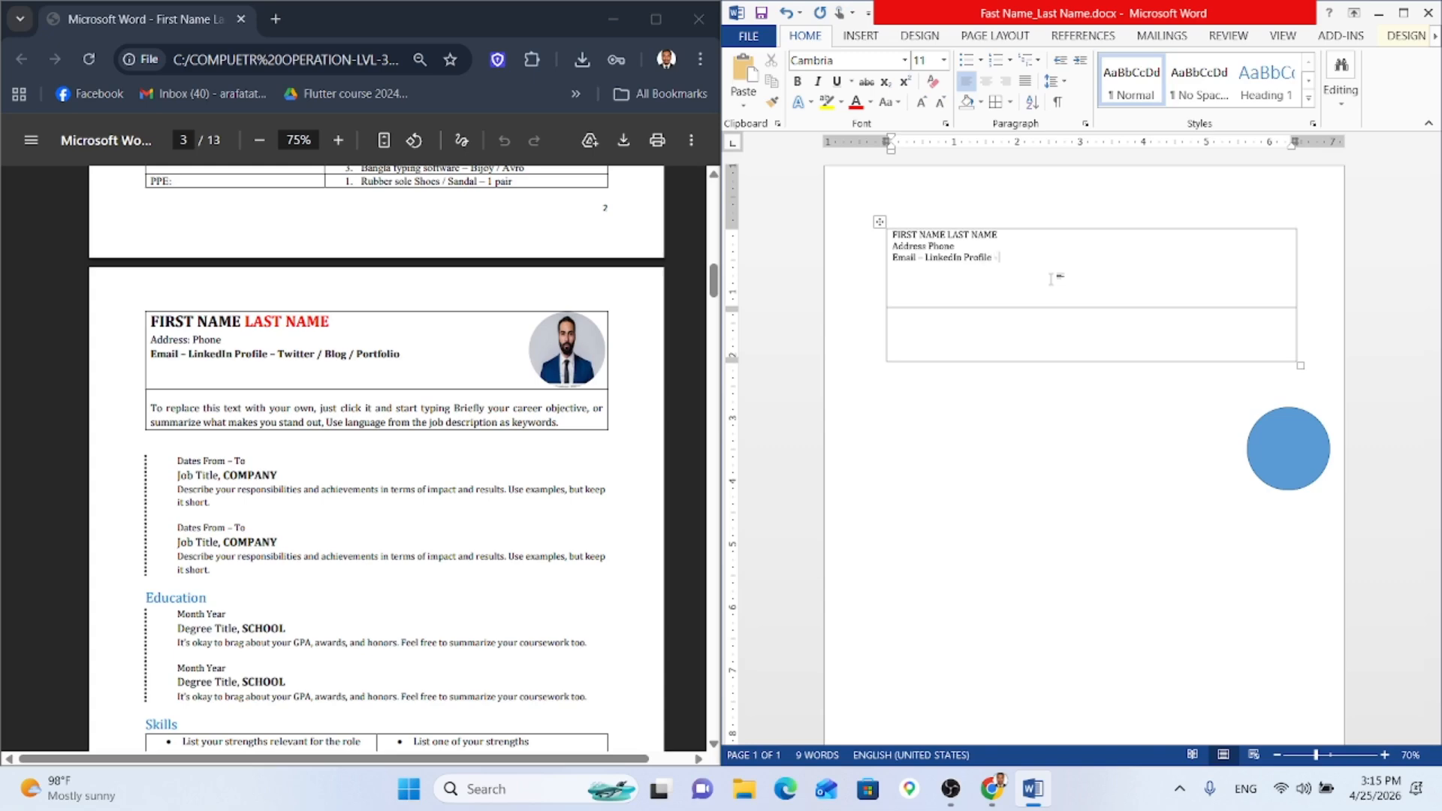
text(Twi)
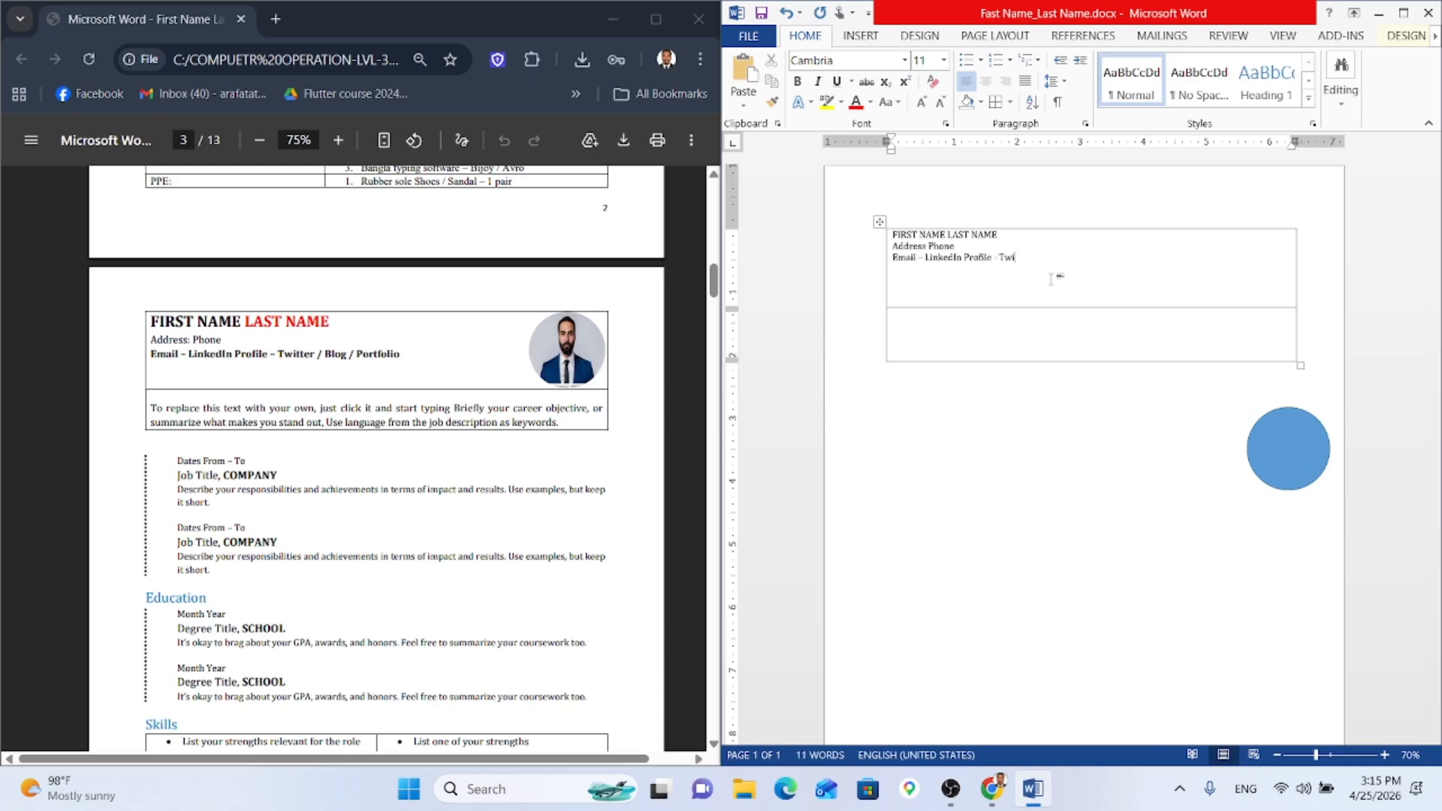
text(tter /Blog / Portfolio)
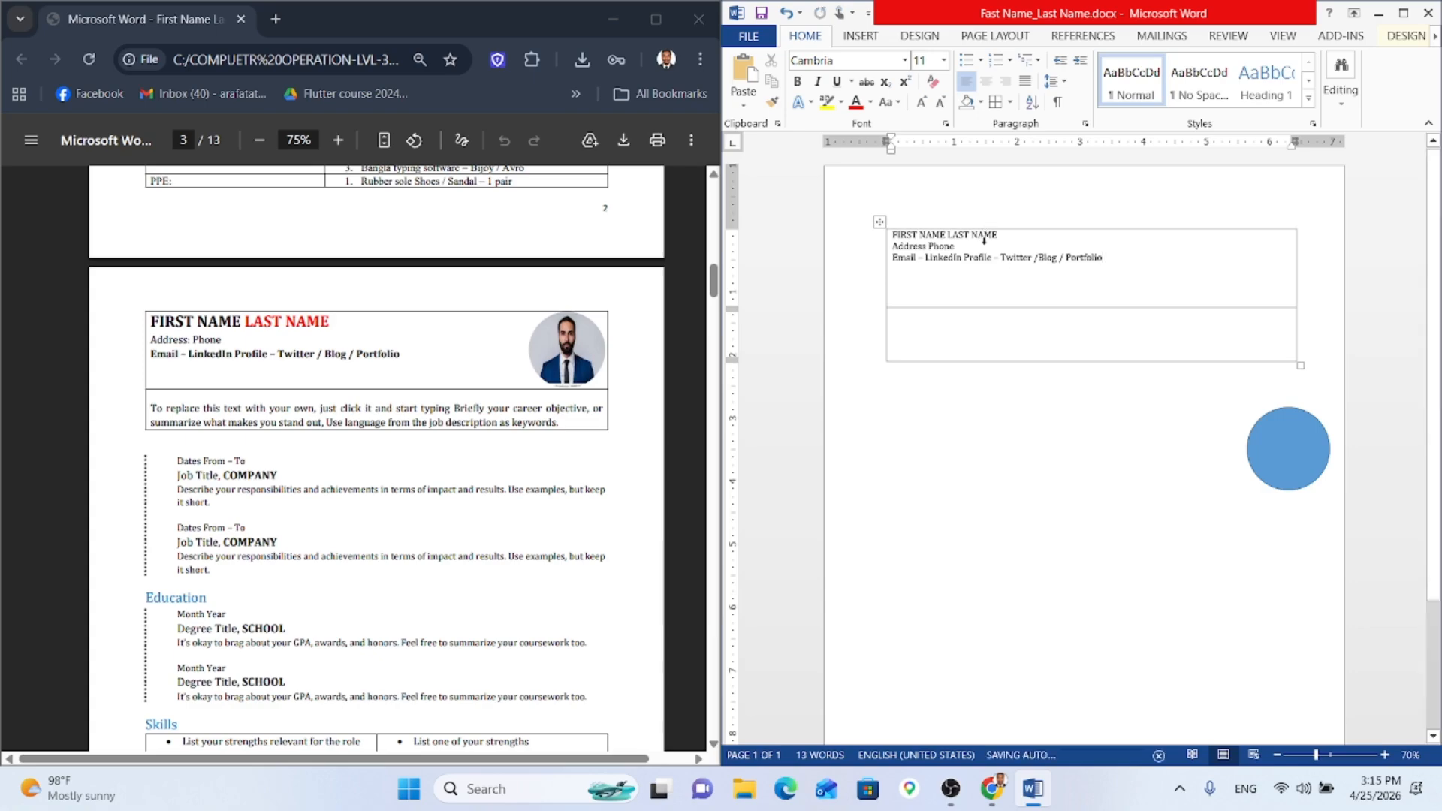
Step: Enlarge the 'FIRST NAME LAST NAME' heading to 18 pt with Grow Font
scroll(370, 383, up, 8)
scroll(371, 383, up, 4)
scroll(370, 383, down, 6)
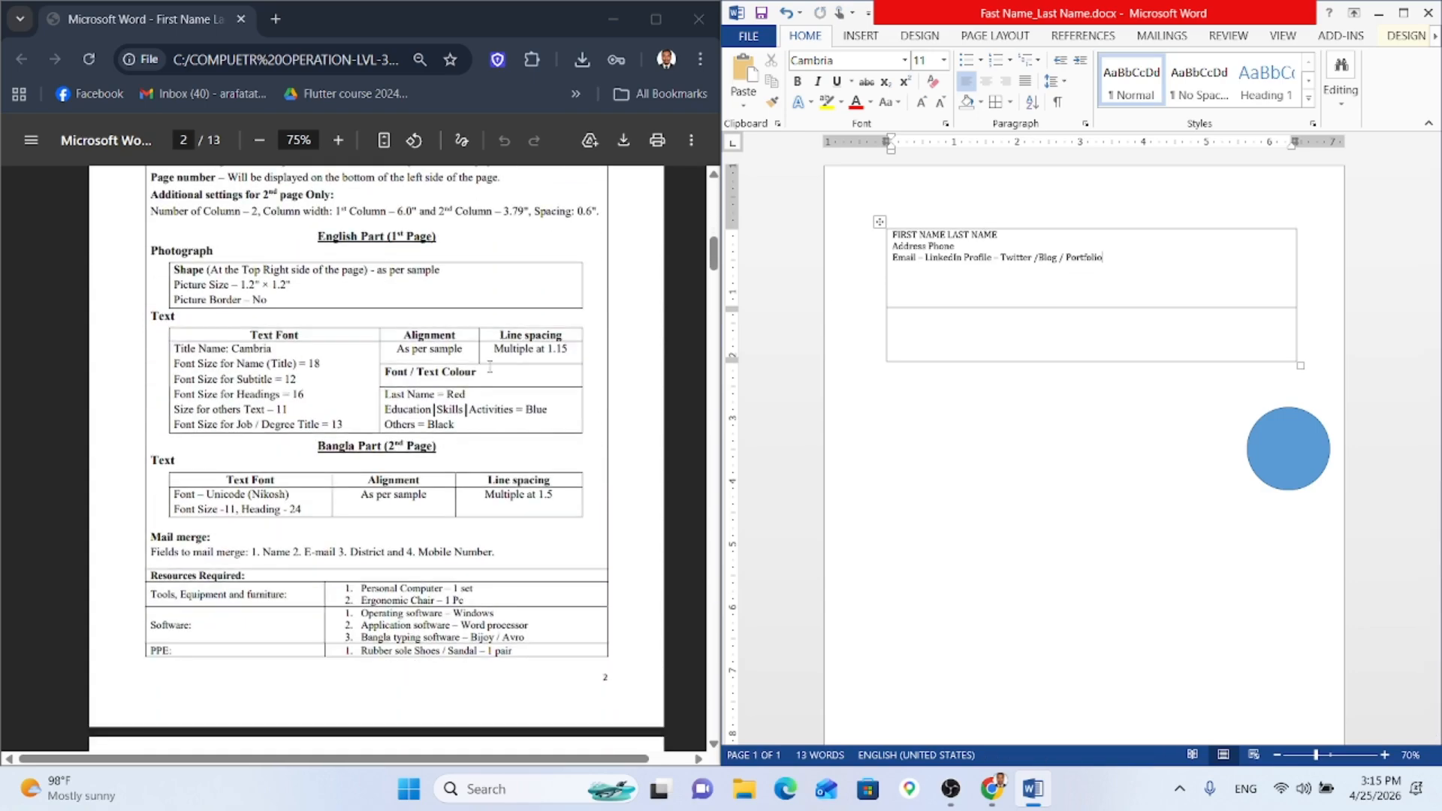
drag(1020, 243, 892, 234)
click(1001, 233)
click(921, 103)
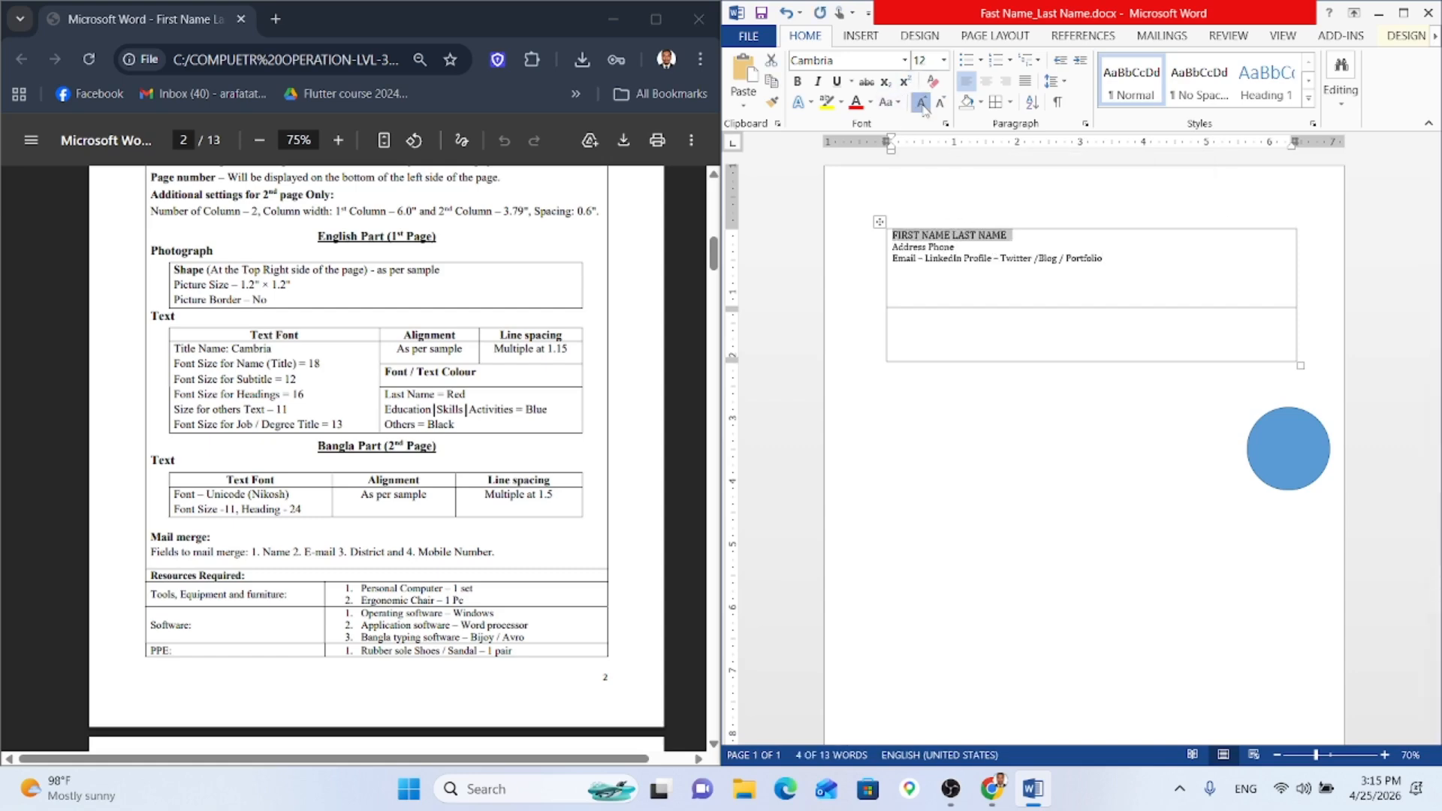
click(922, 103)
click(922, 103)
click(921, 103)
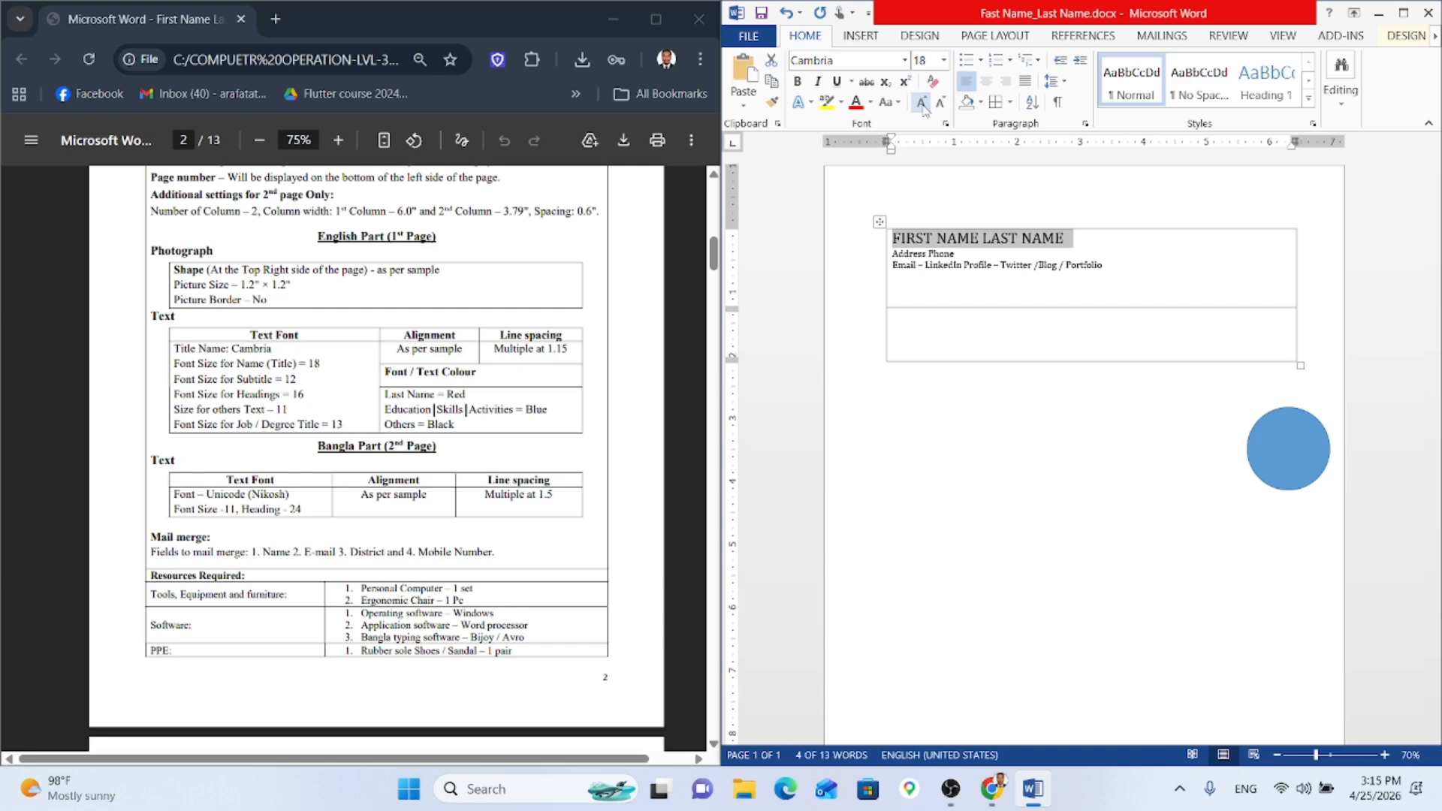
click(969, 253)
Step: Color the words LAST NAME red and make the whole name heading bold
scroll(549, 346, down, 4)
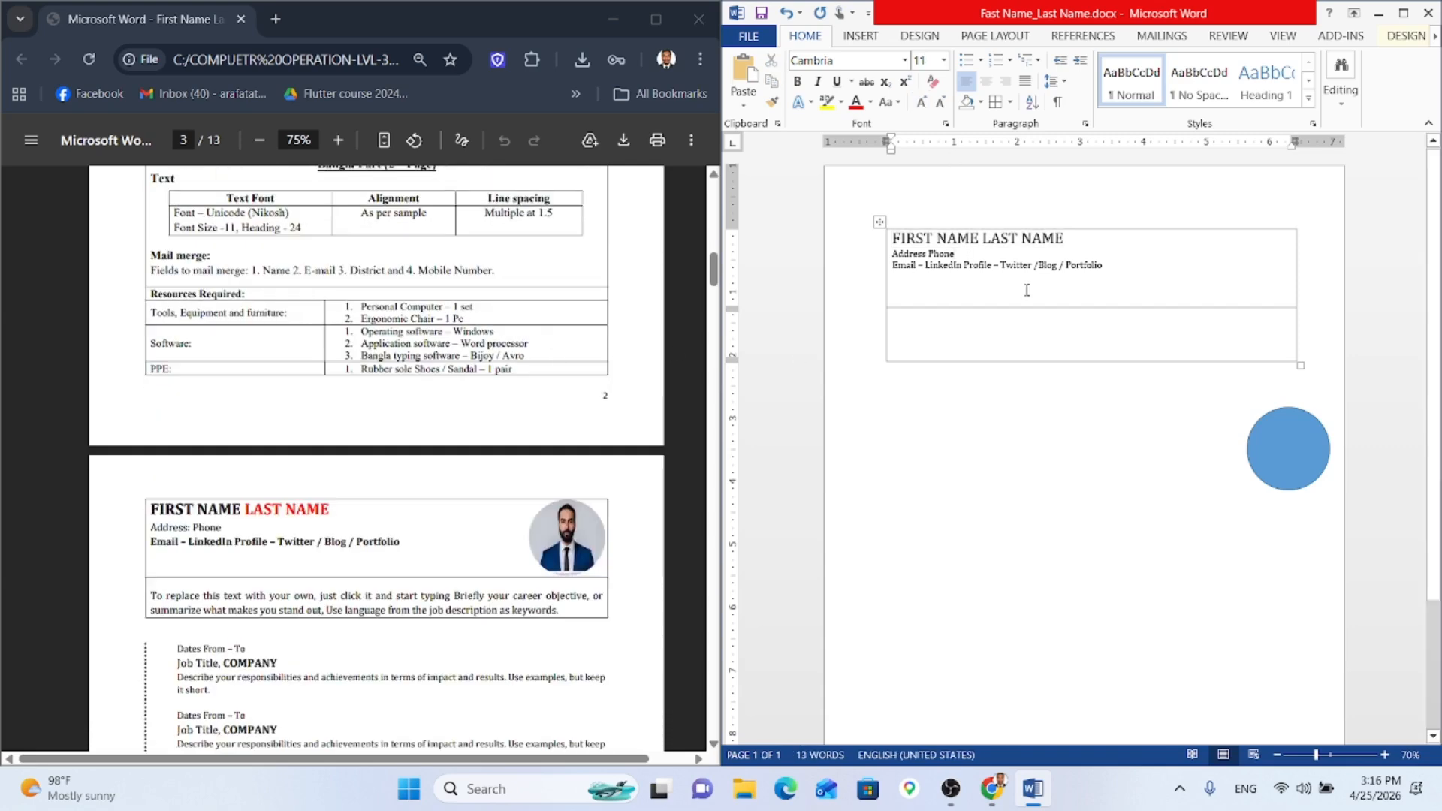
drag(984, 239, 1064, 238)
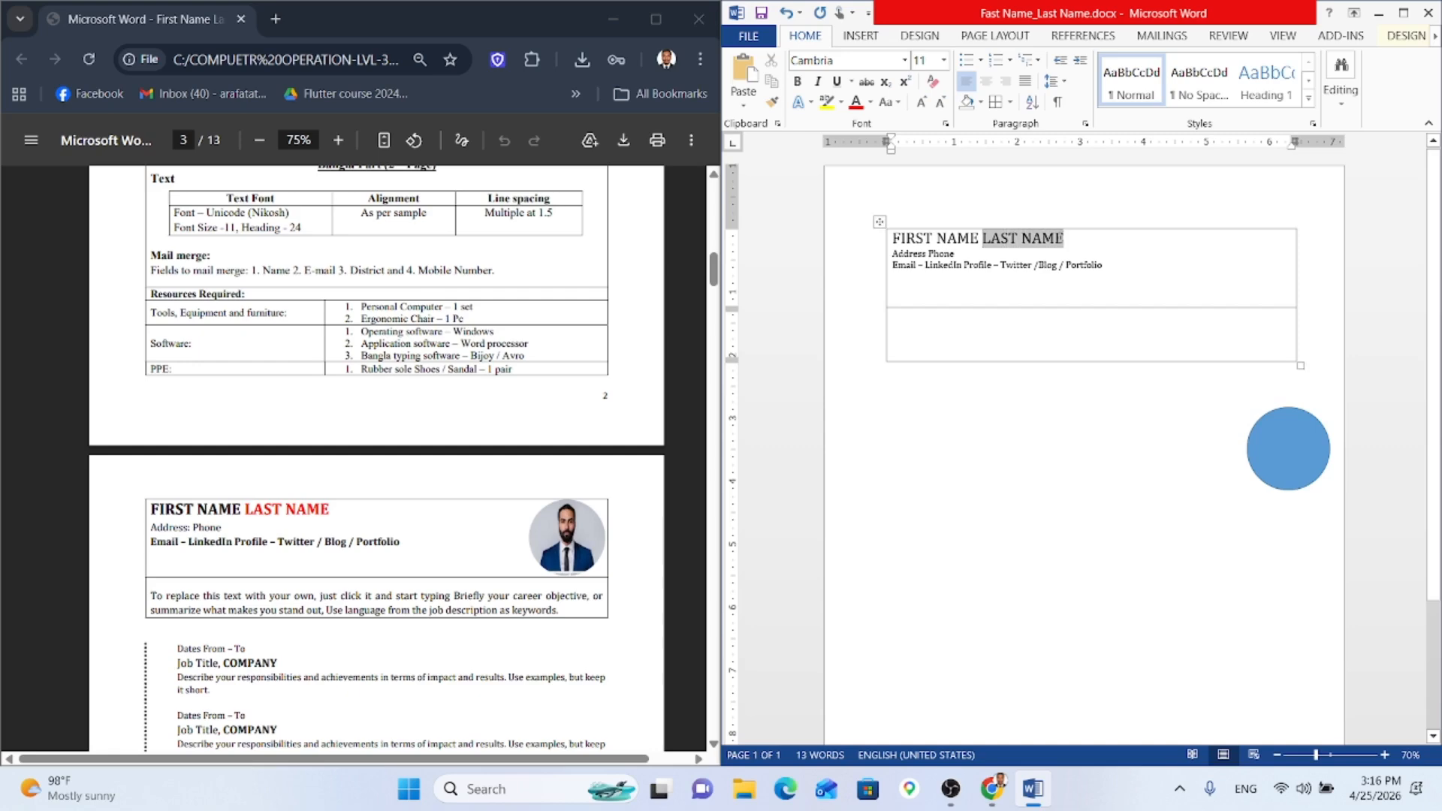
click(855, 103)
click(991, 287)
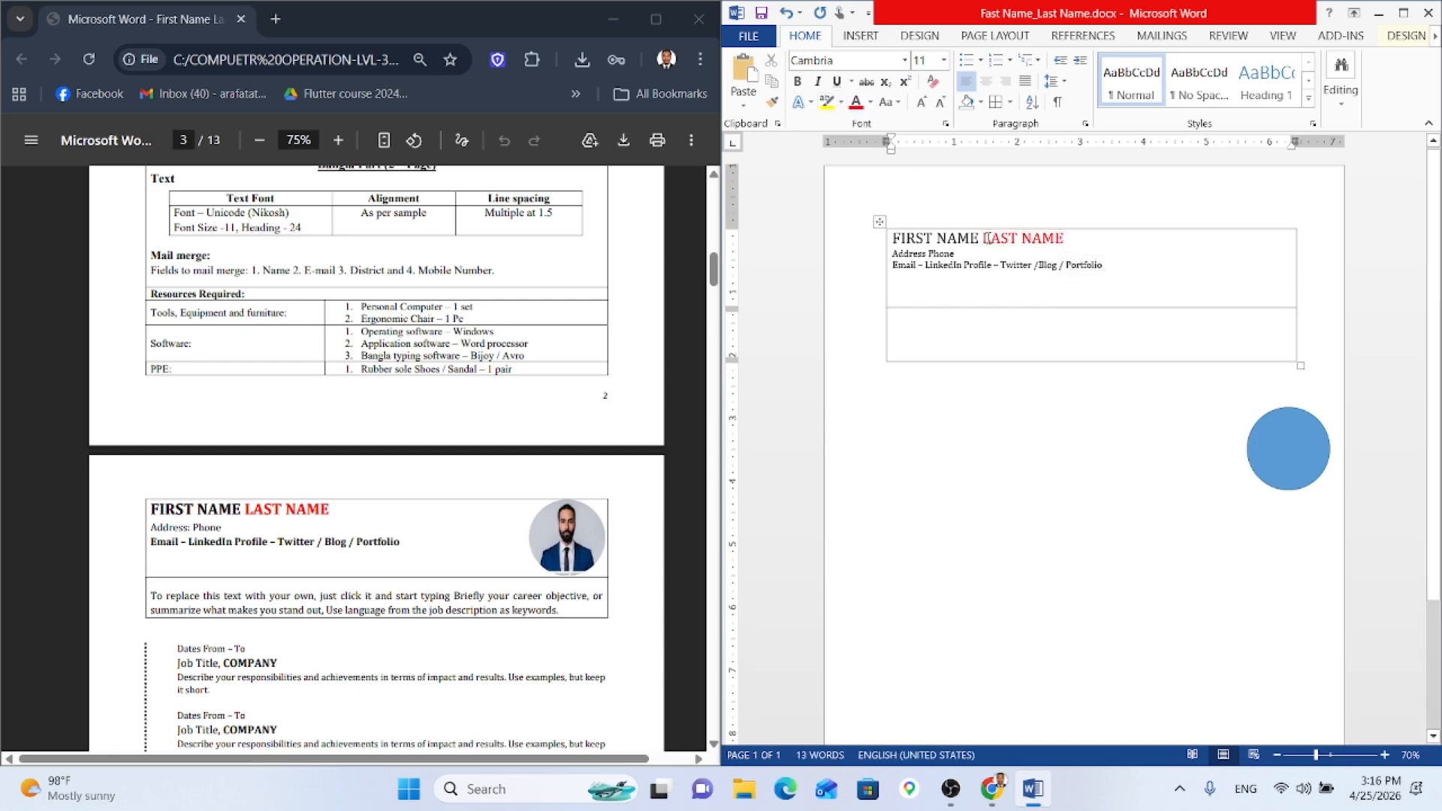
drag(1081, 247, 892, 238)
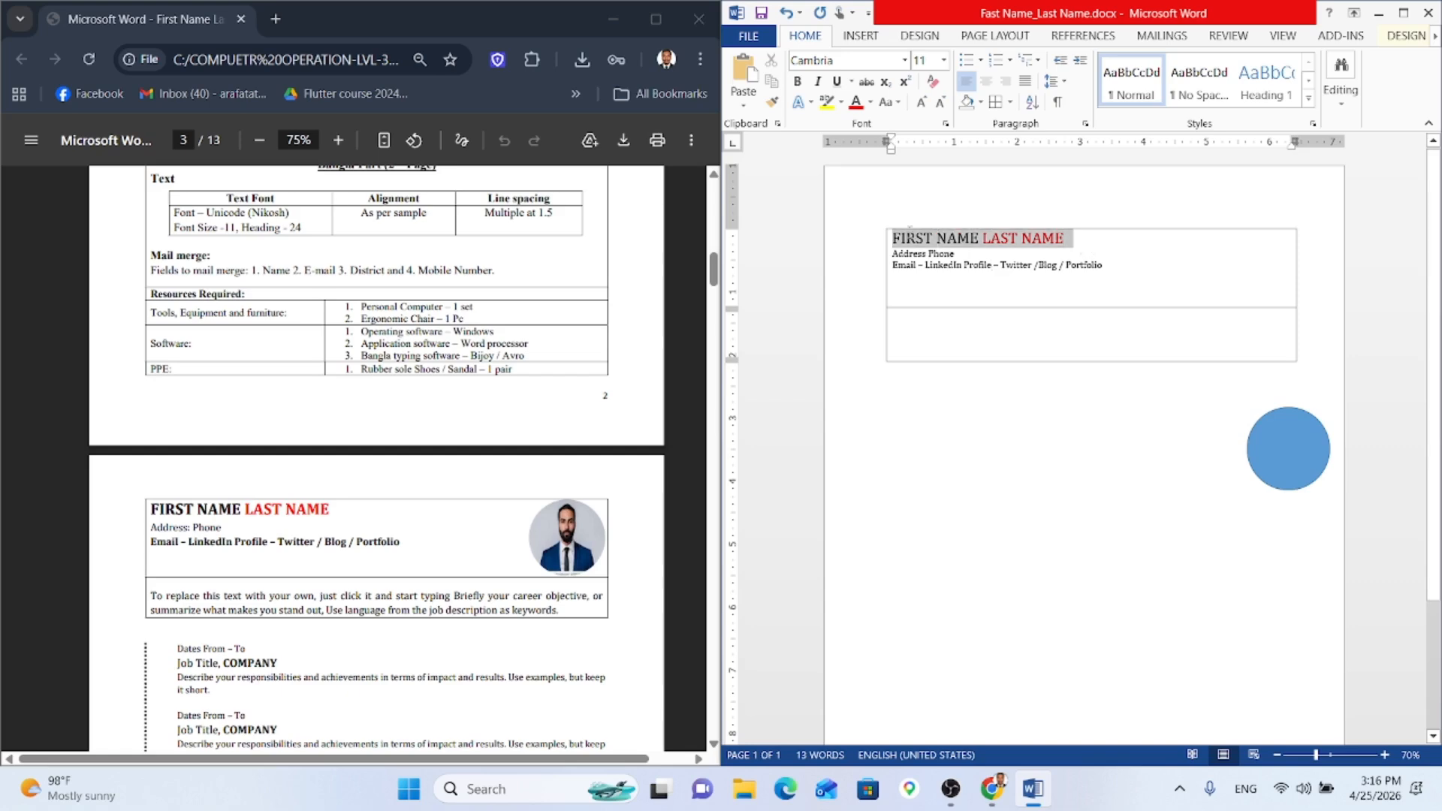
key(ctrl+b)
click(985, 284)
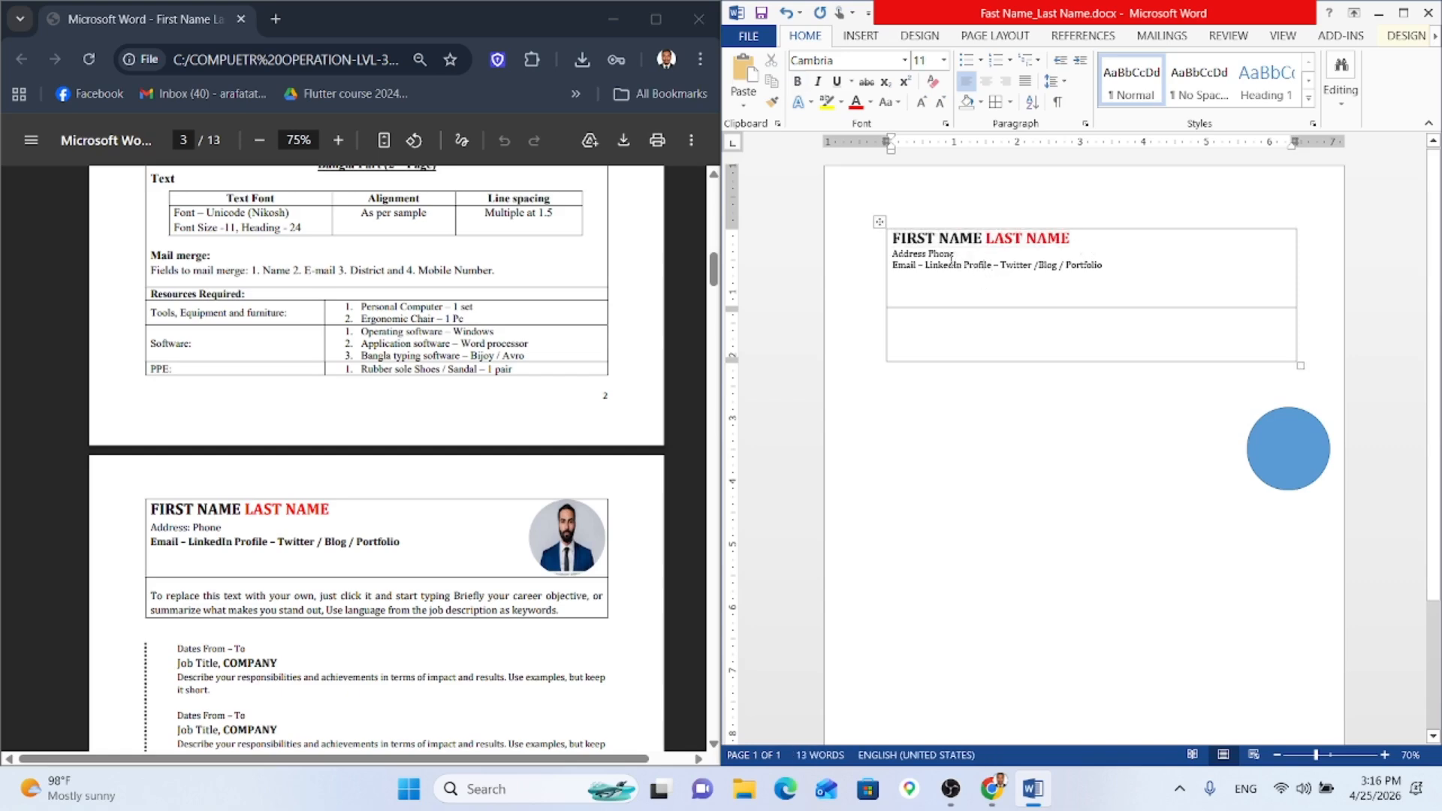
Step: Enlarge the Address Phone and Email lines to 12 pt and bold the Email line
scroll(521, 358, up, 4)
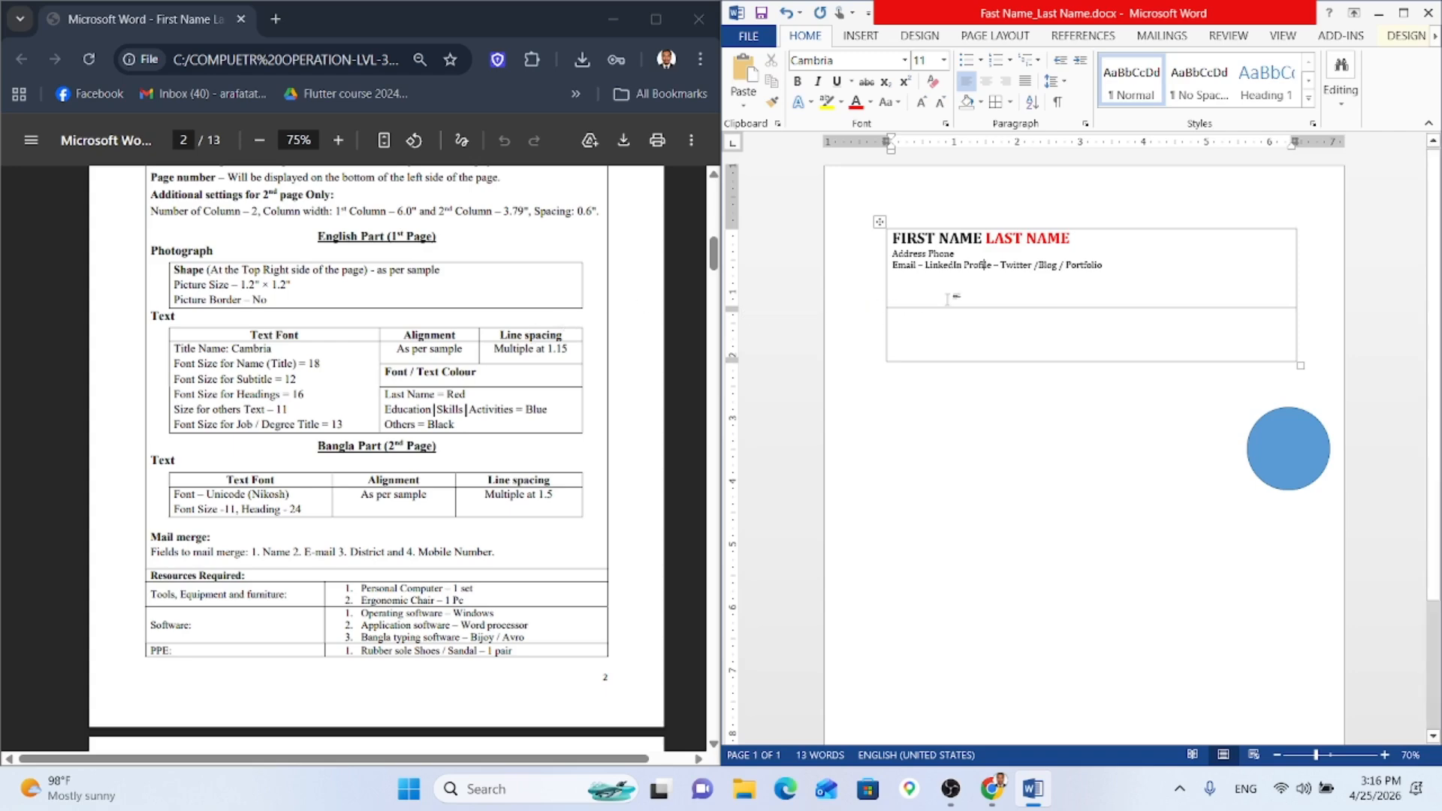
drag(961, 254, 889, 254)
scroll(314, 417, down, 4)
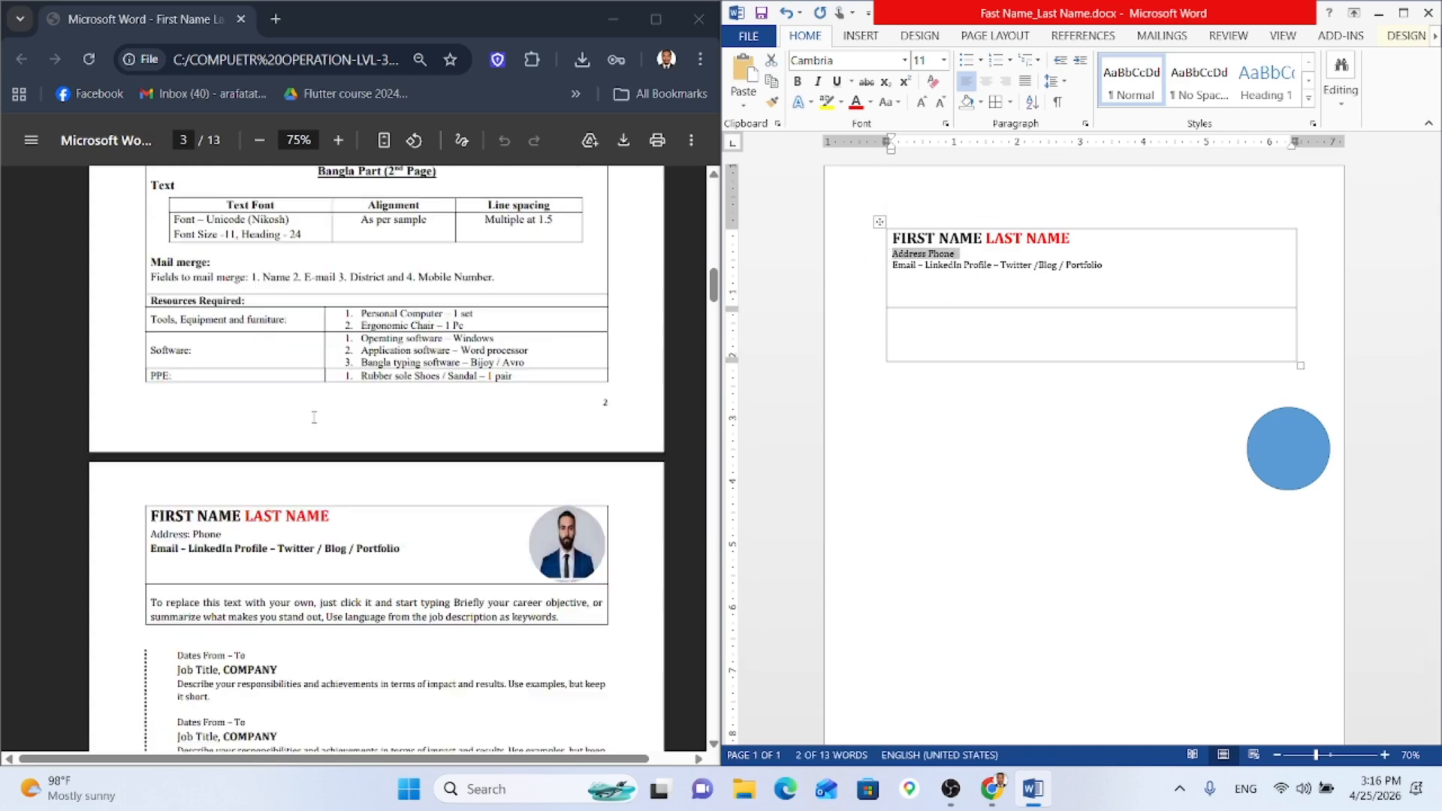
scroll(314, 418, down, 3)
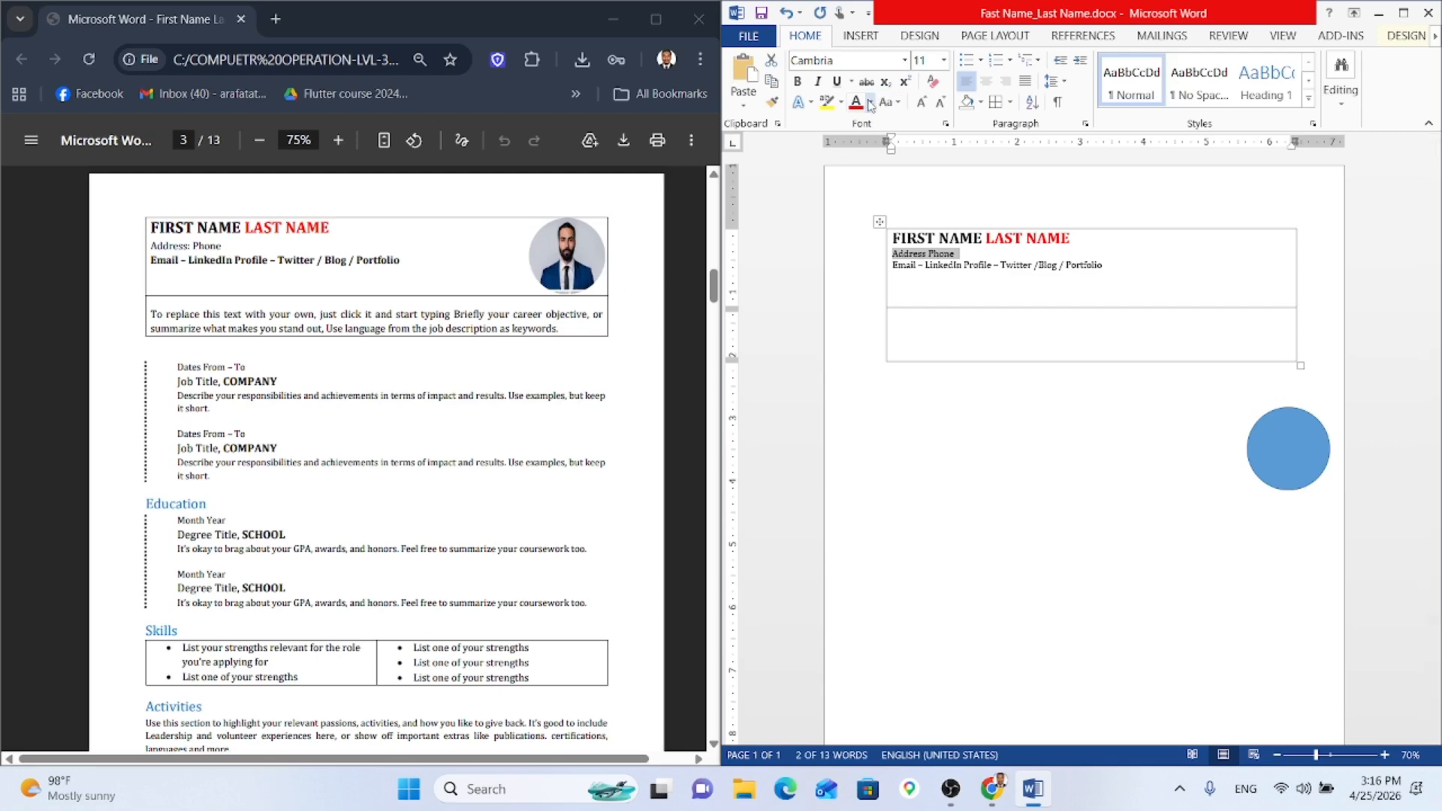
click(921, 101)
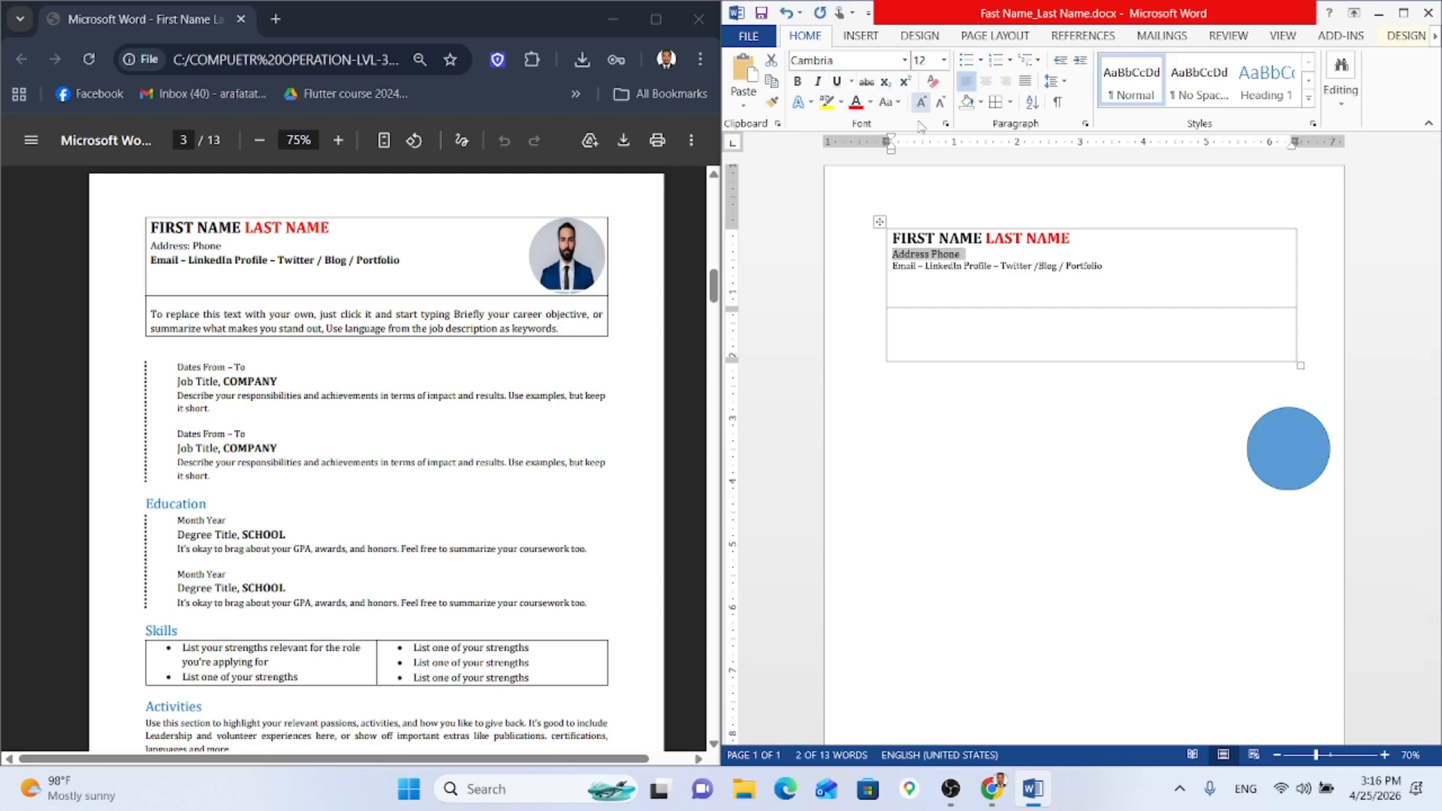
drag(1102, 265, 891, 267)
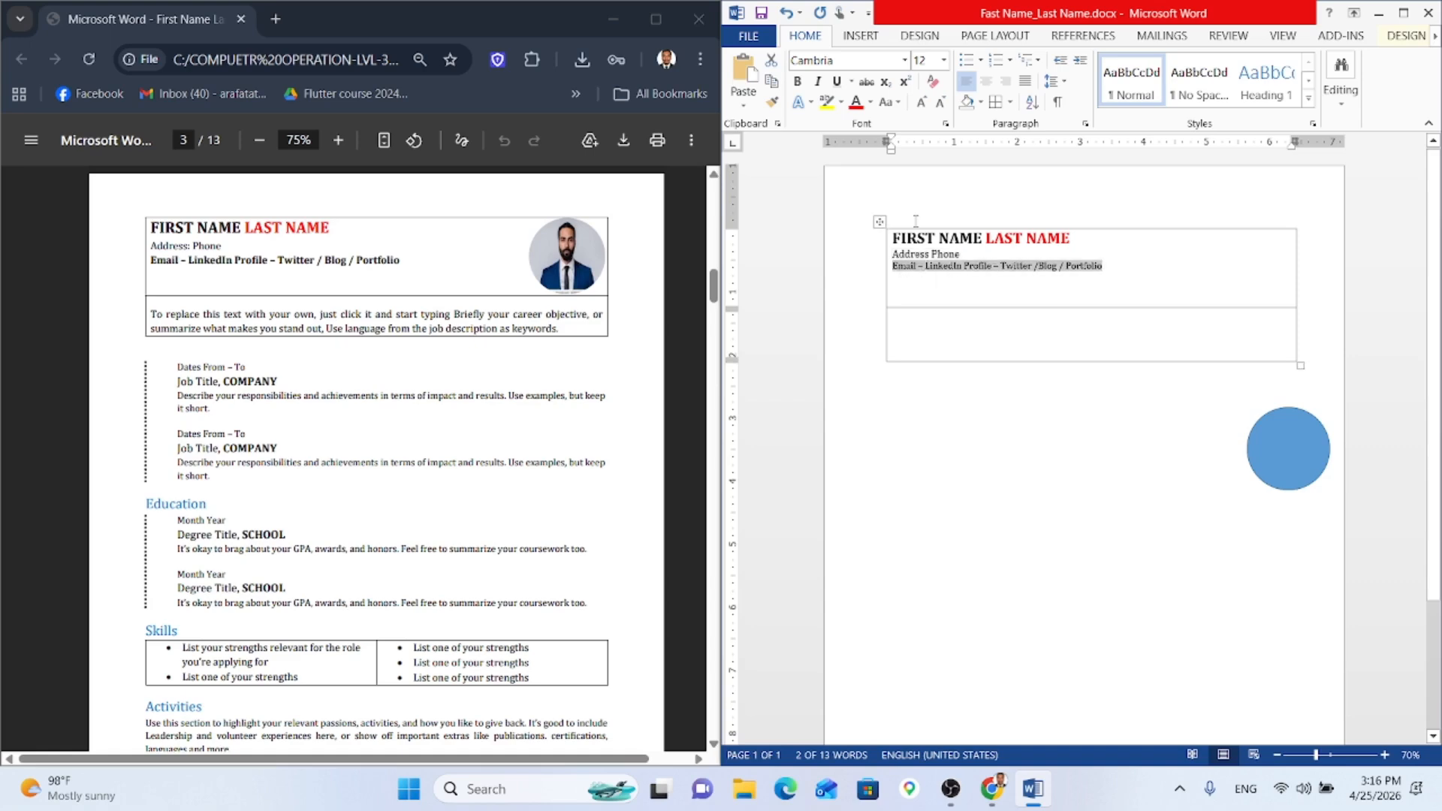
click(921, 101)
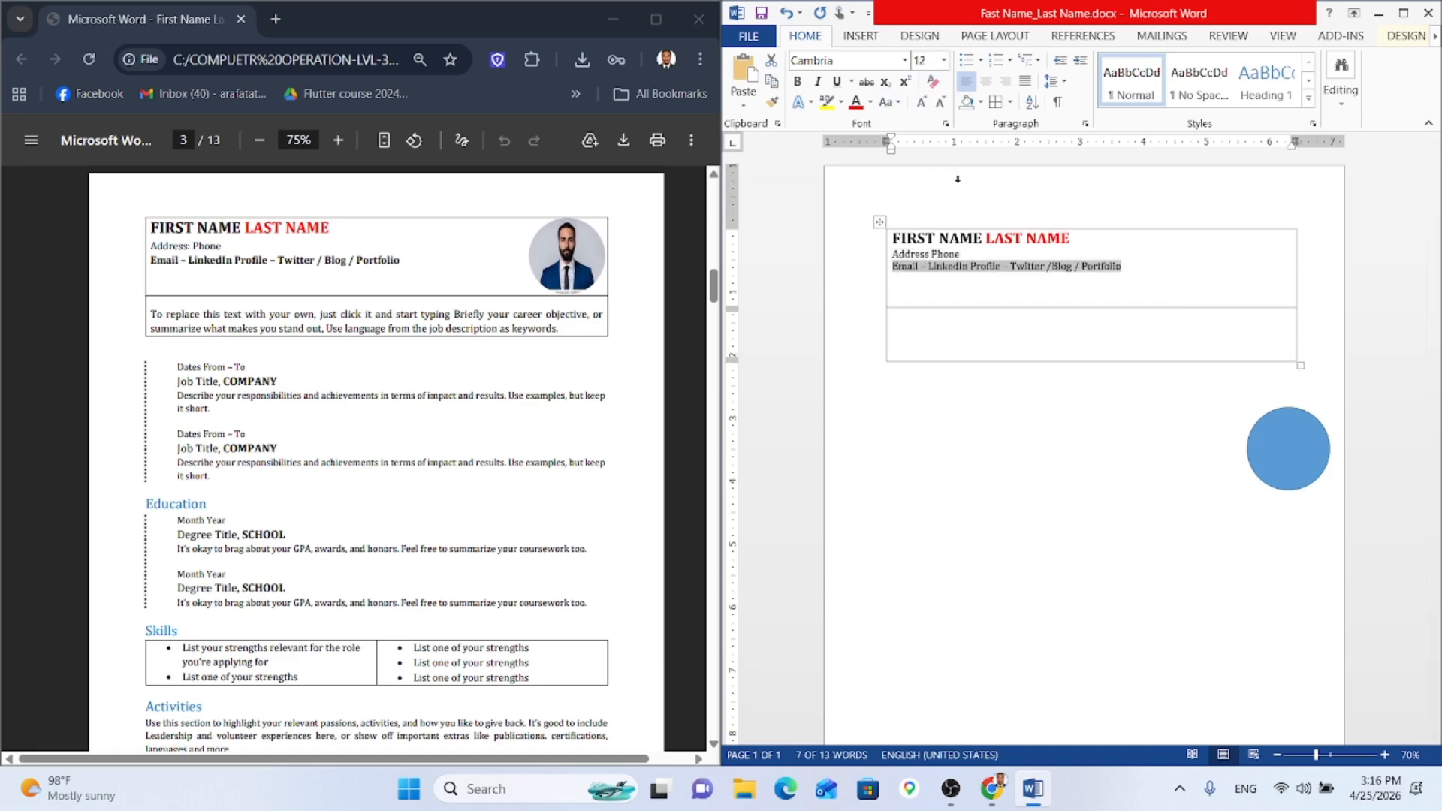
click(797, 81)
scroll(486, 332, up, 1)
scroll(486, 332, up, 2)
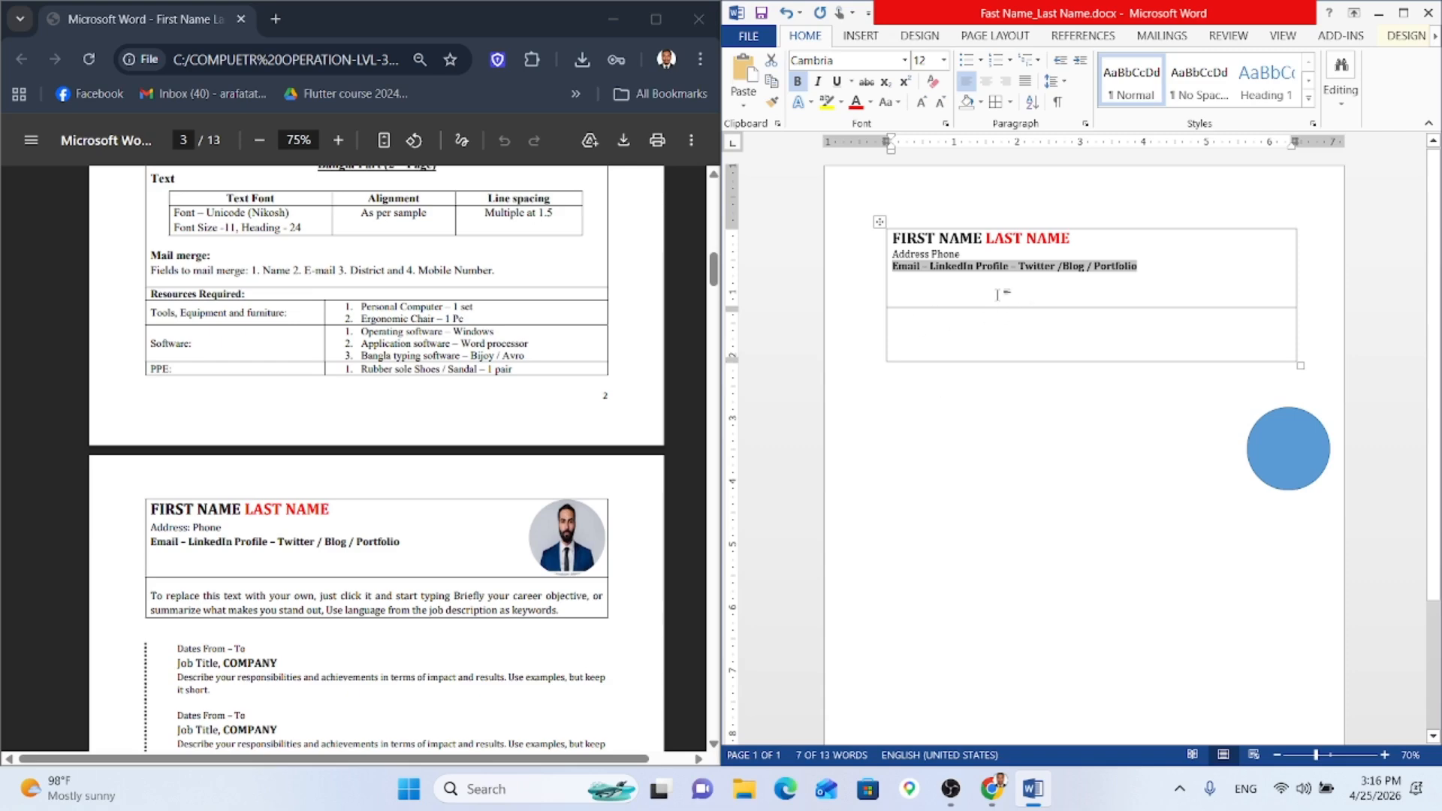
Step: Move the blue circle into the table's top-right corner and resize the top row to fit it
drag(1016, 307, 1016, 292)
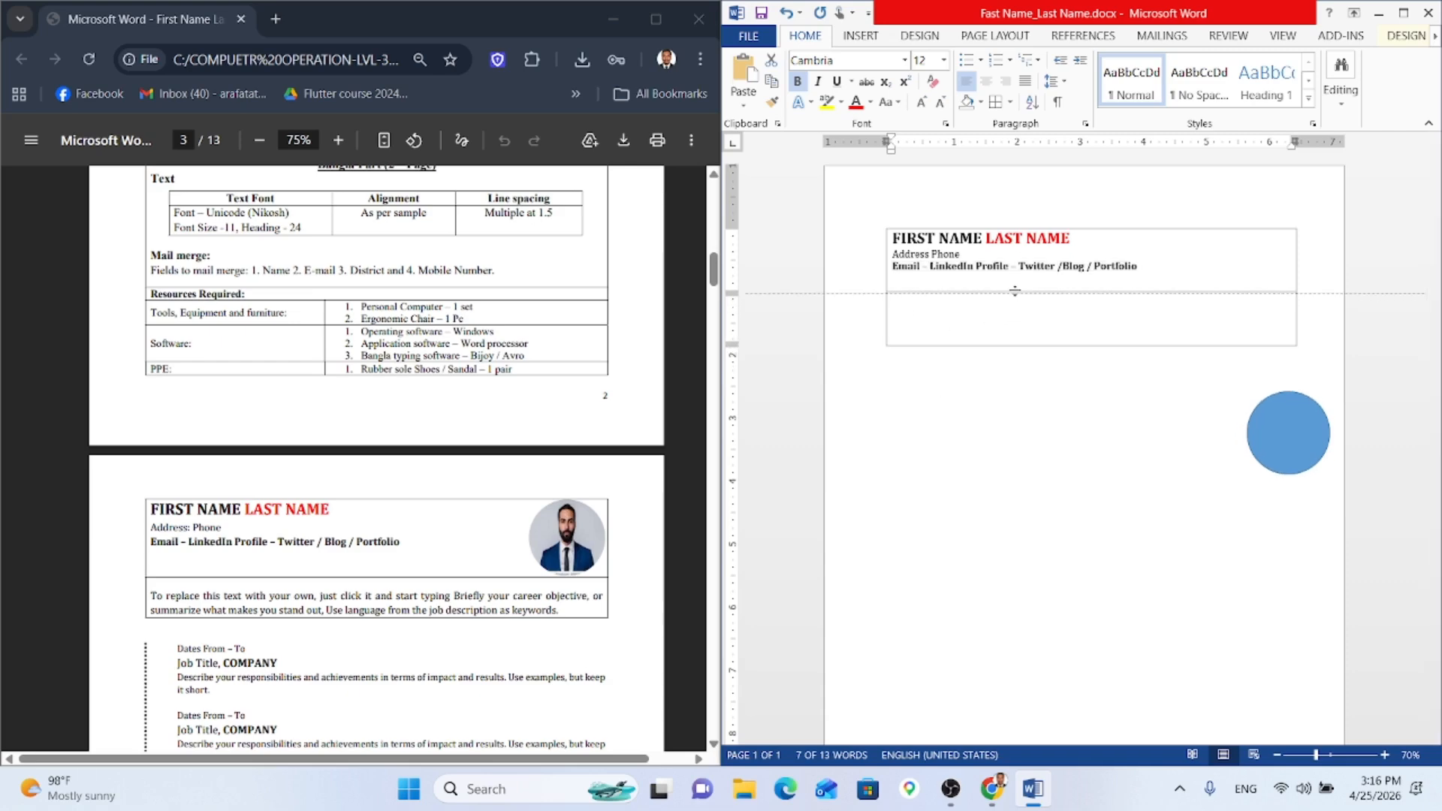
drag(1286, 443, 1236, 283)
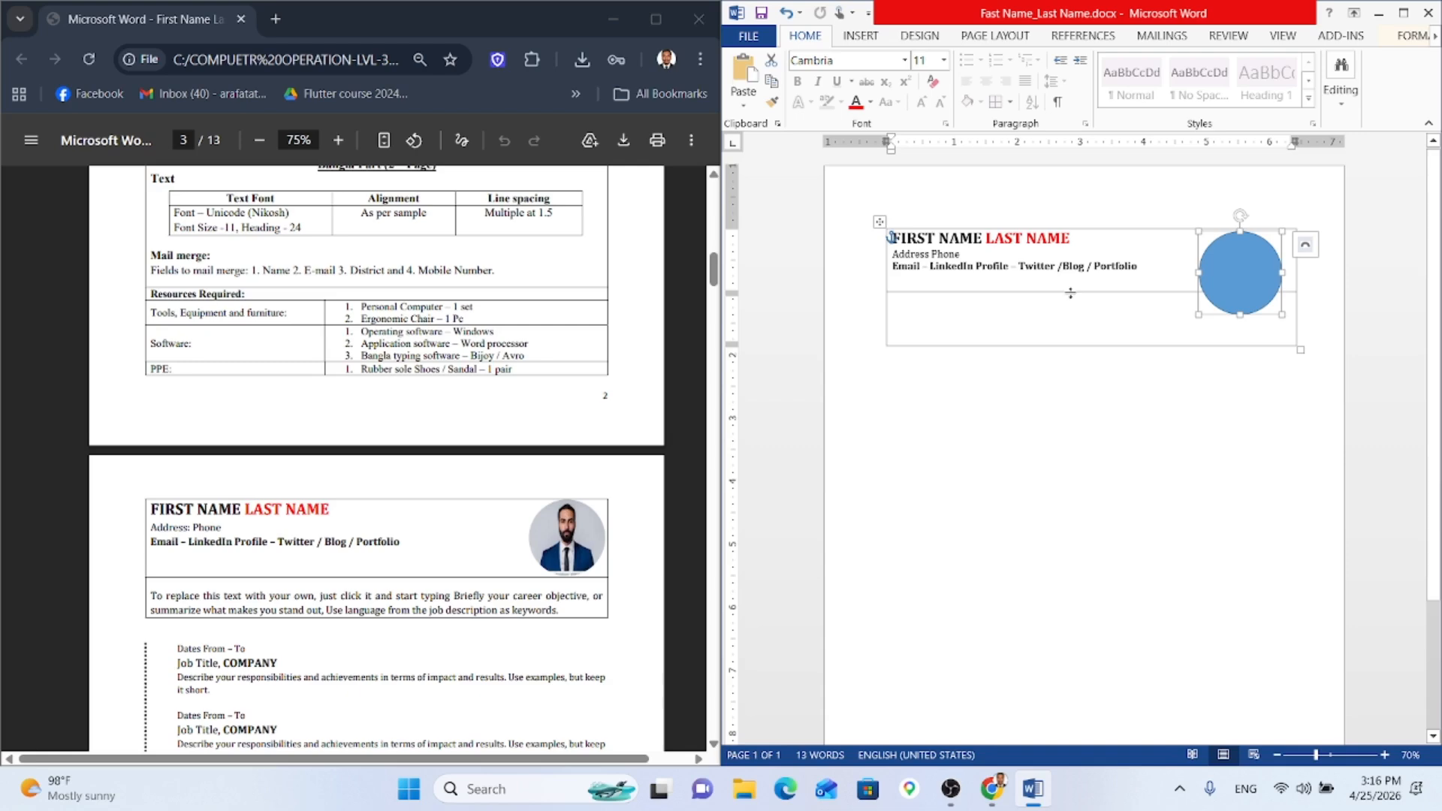
drag(1072, 293, 1073, 319)
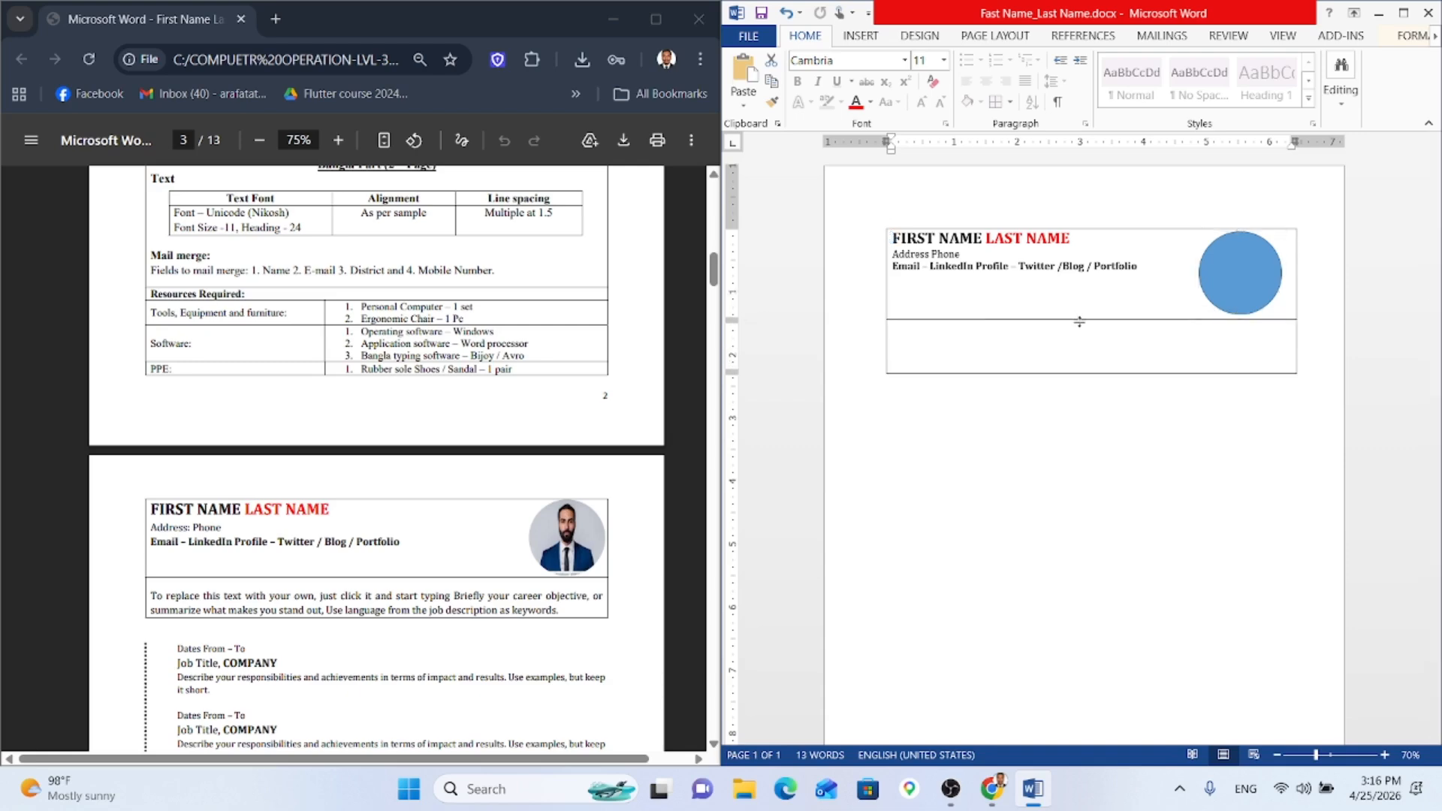
click(1141, 272)
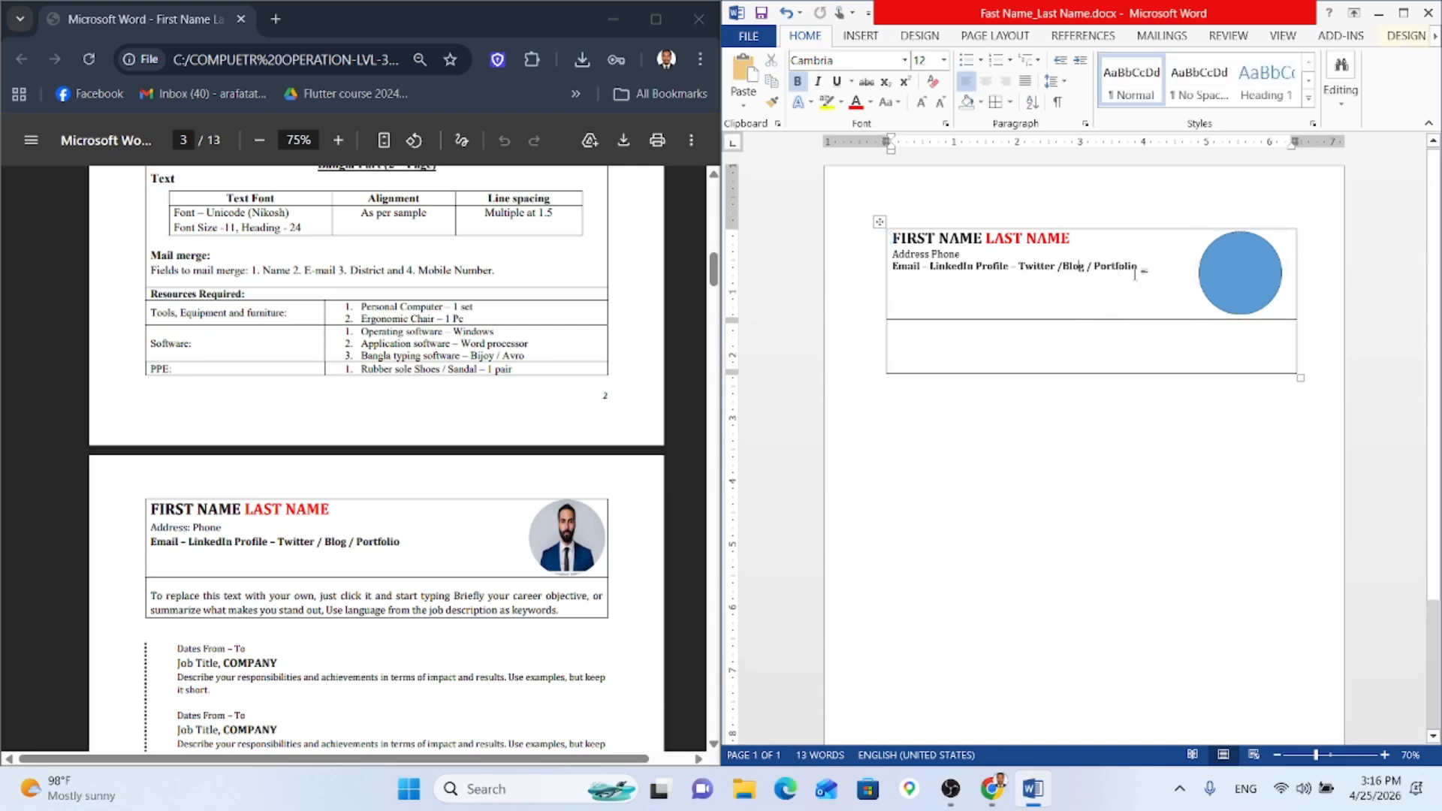
click(1075, 240)
Step: Review the header against the PDF instructions window, then return to Word
scroll(461, 413, up, 3)
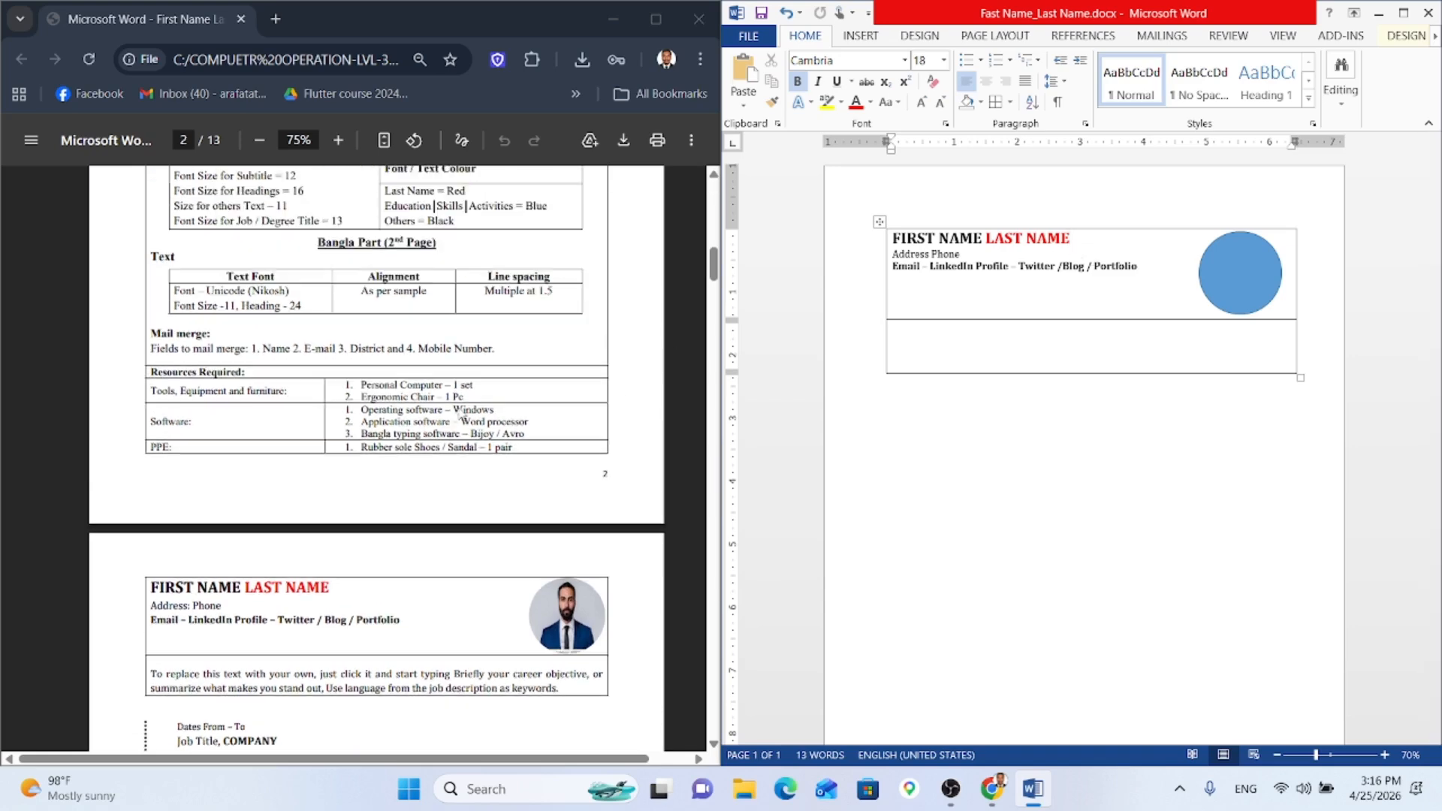
scroll(461, 413, up, 1)
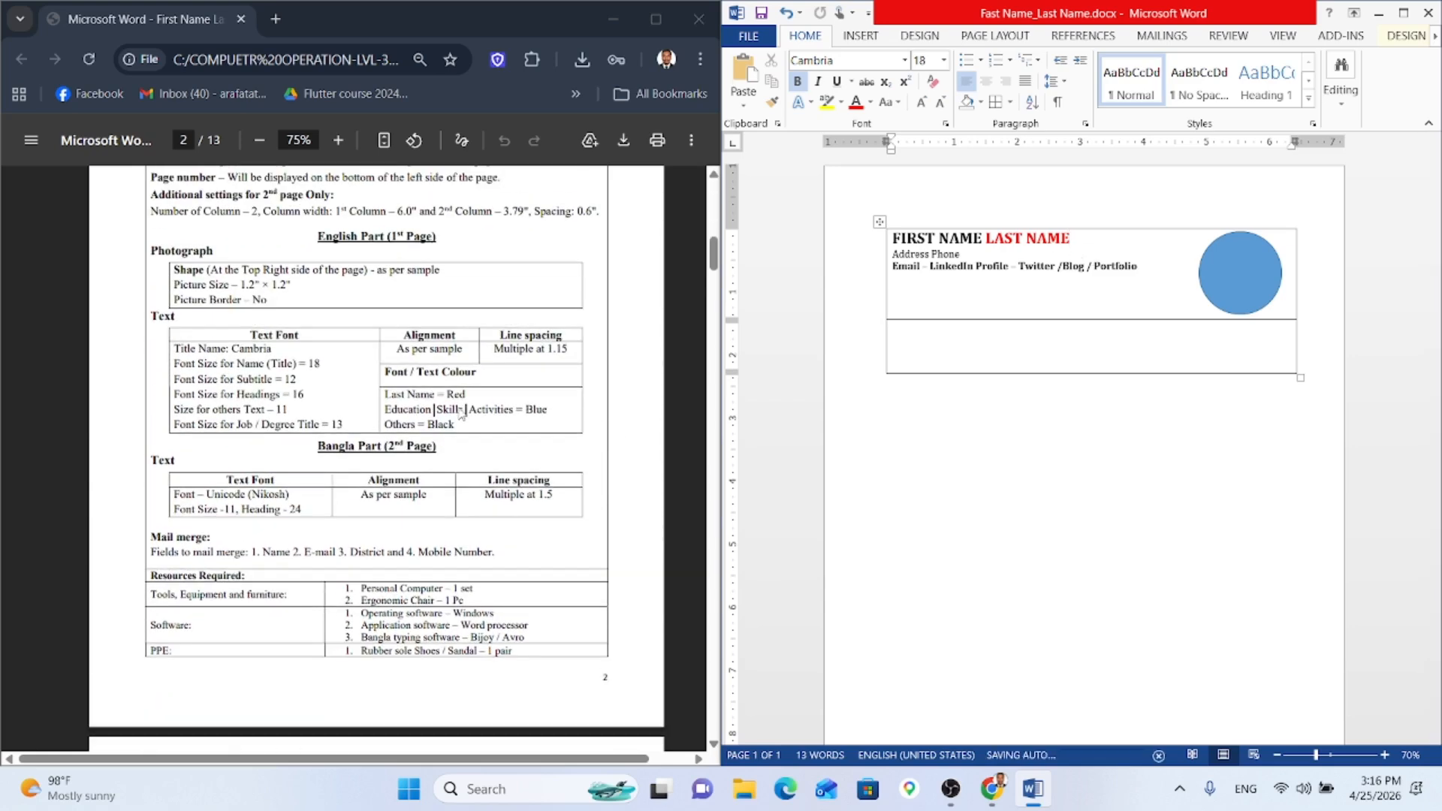
scroll(461, 413, down, 1)
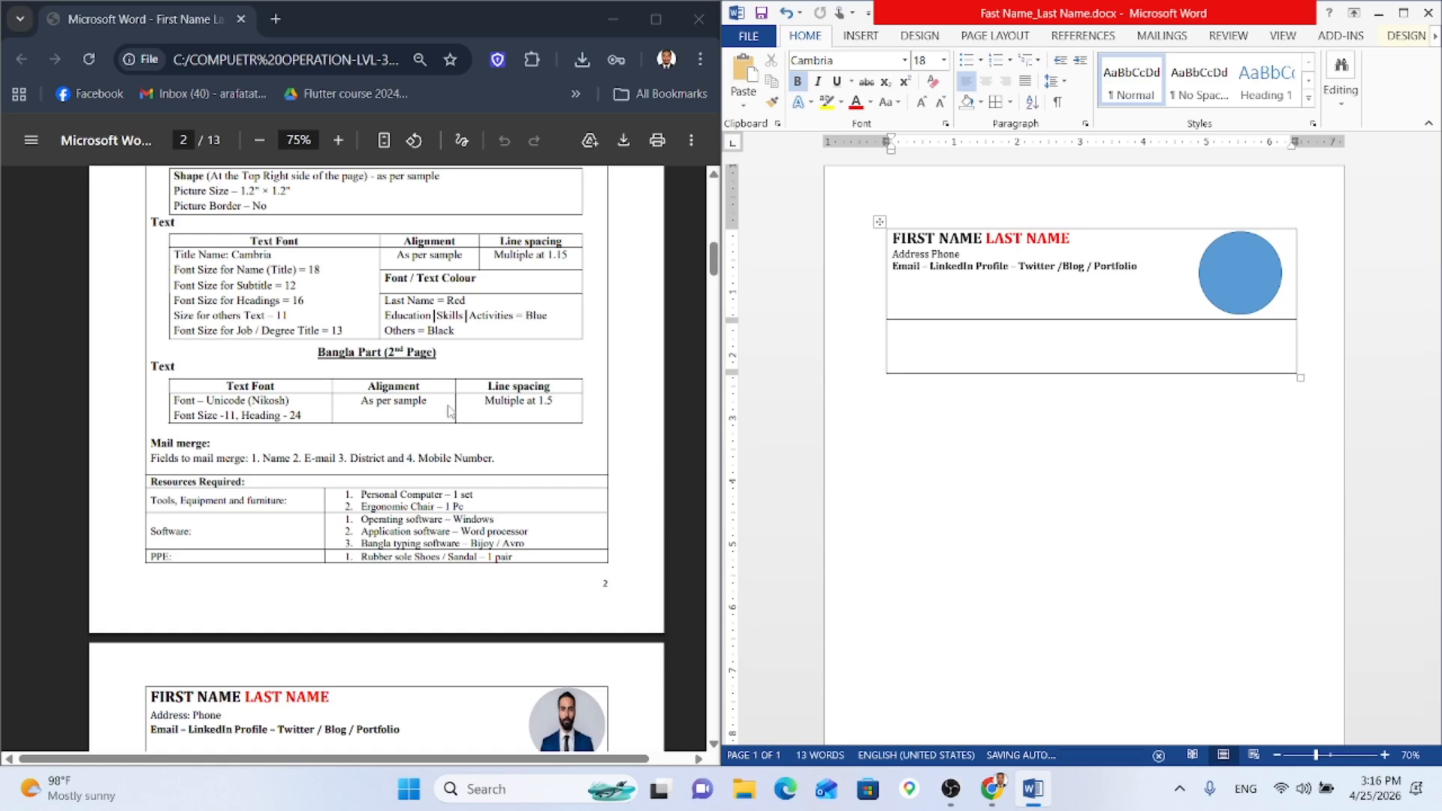
scroll(454, 413, down, 3)
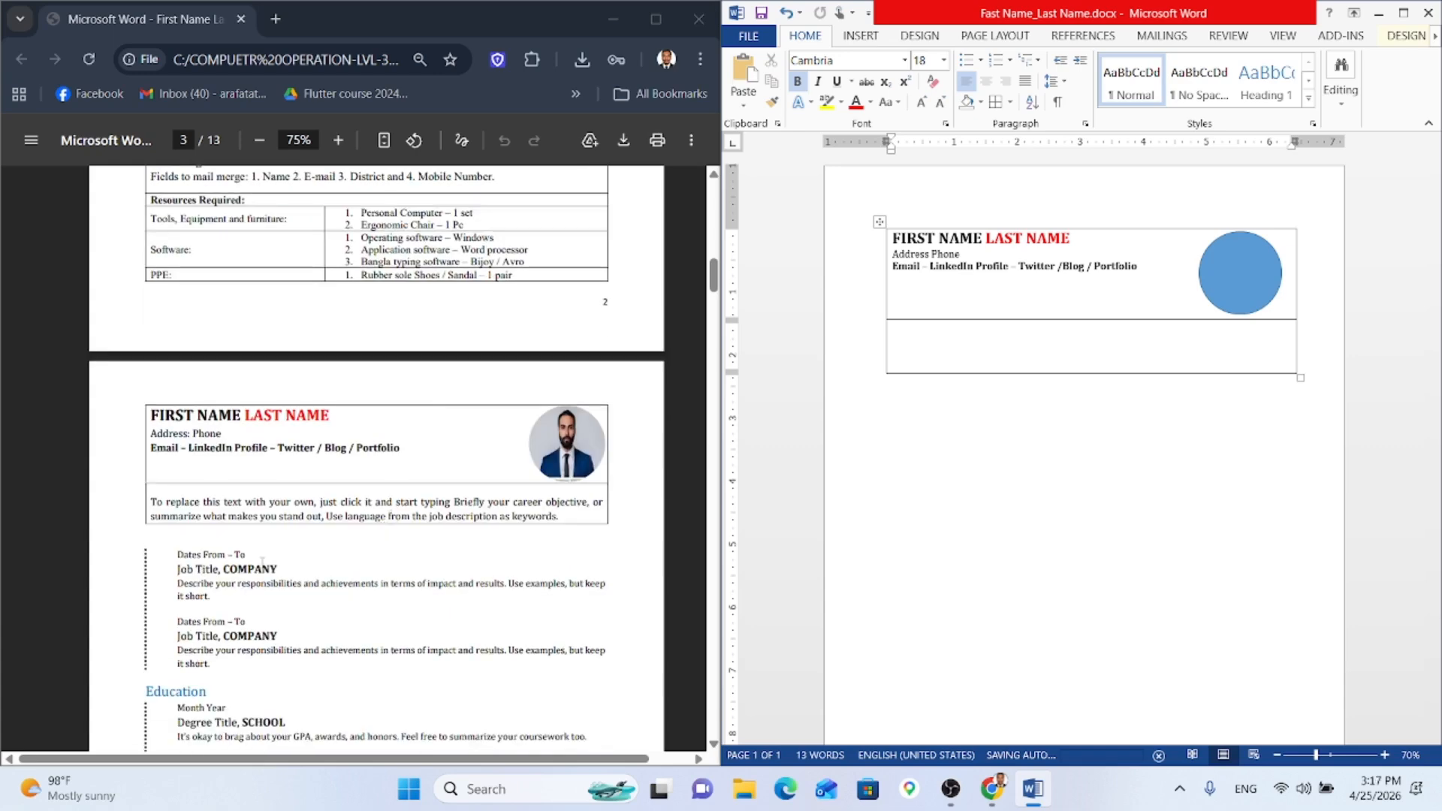
scroll(242, 619, down, 2)
scroll(244, 619, up, 2)
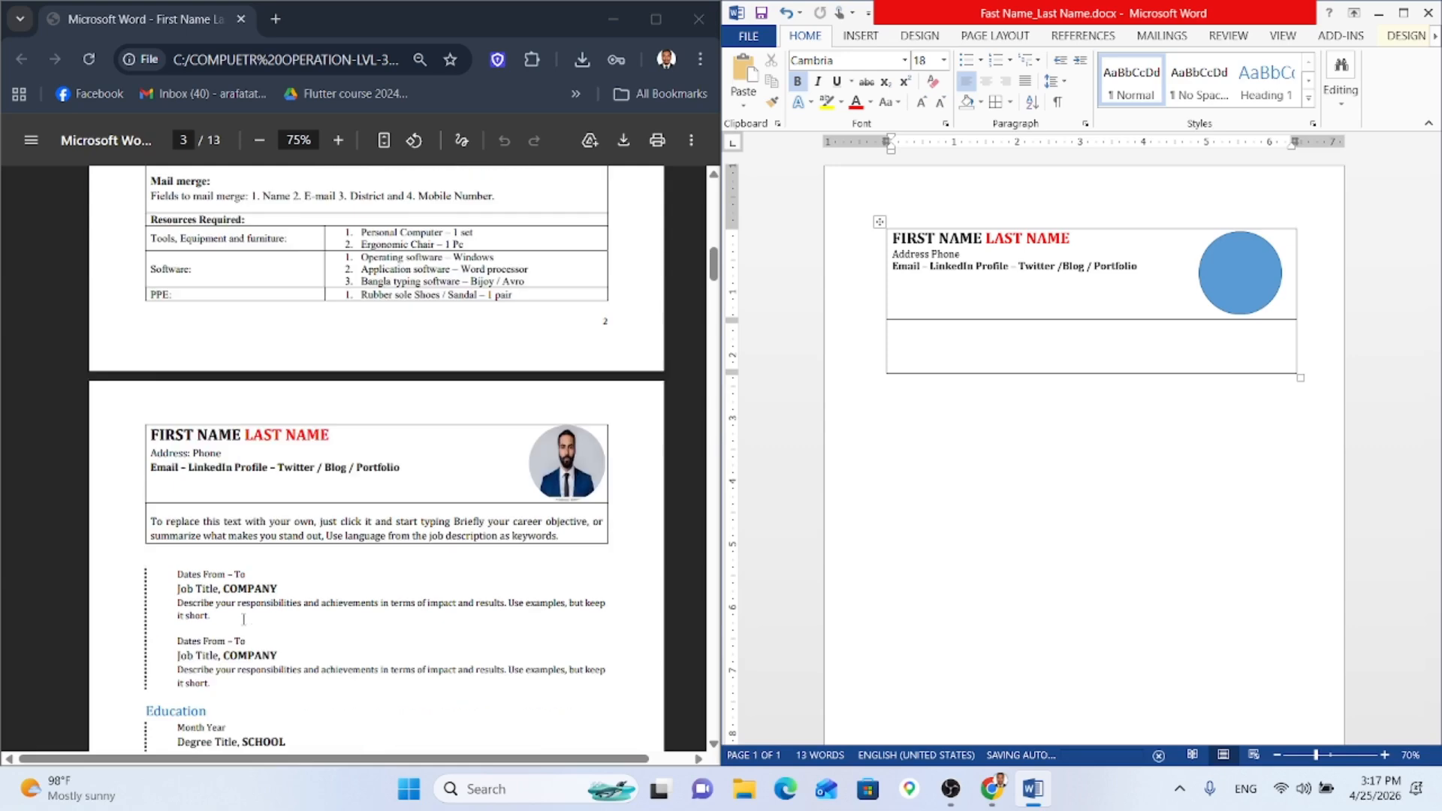
scroll(244, 620, up, 2)
scroll(232, 612, up, 1)
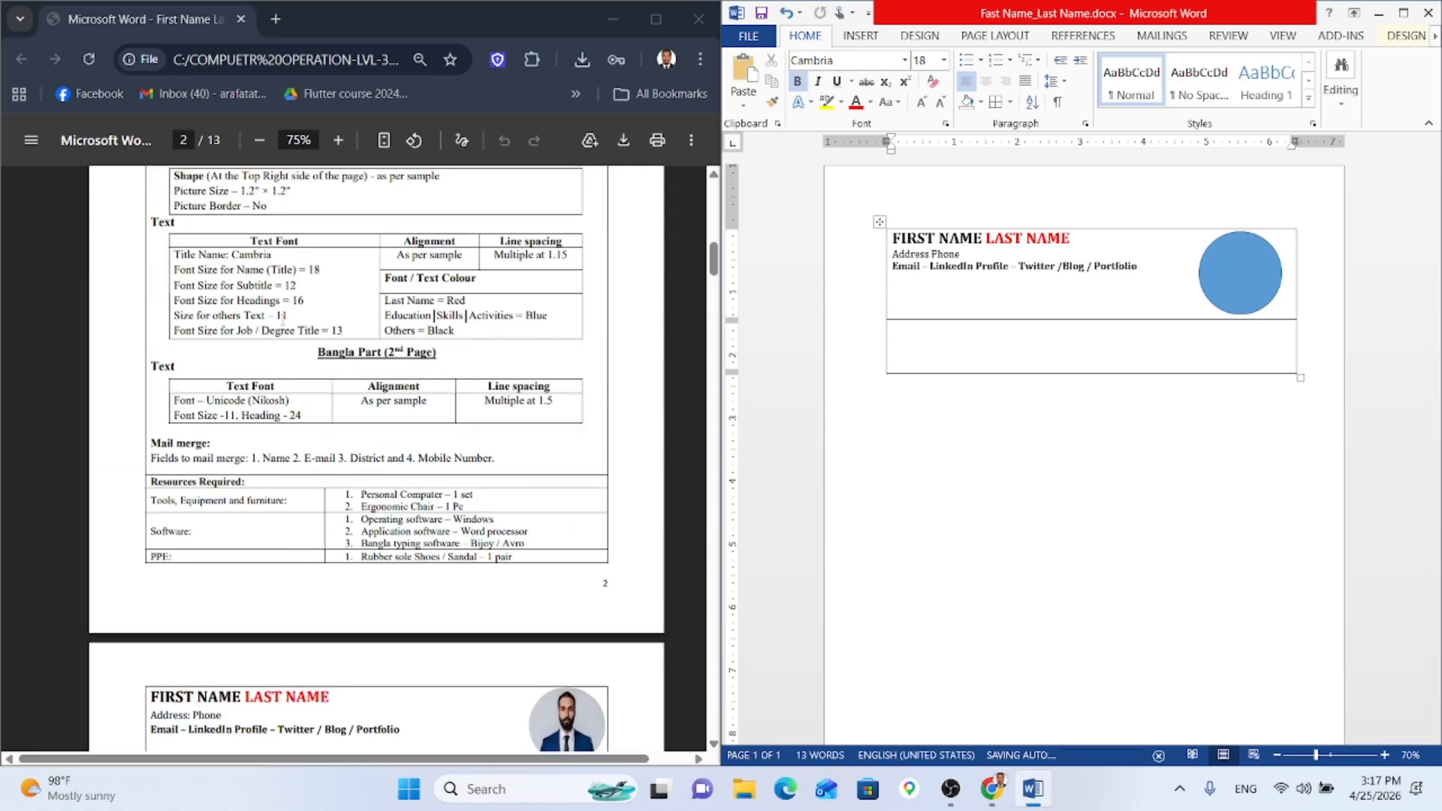
click(289, 302)
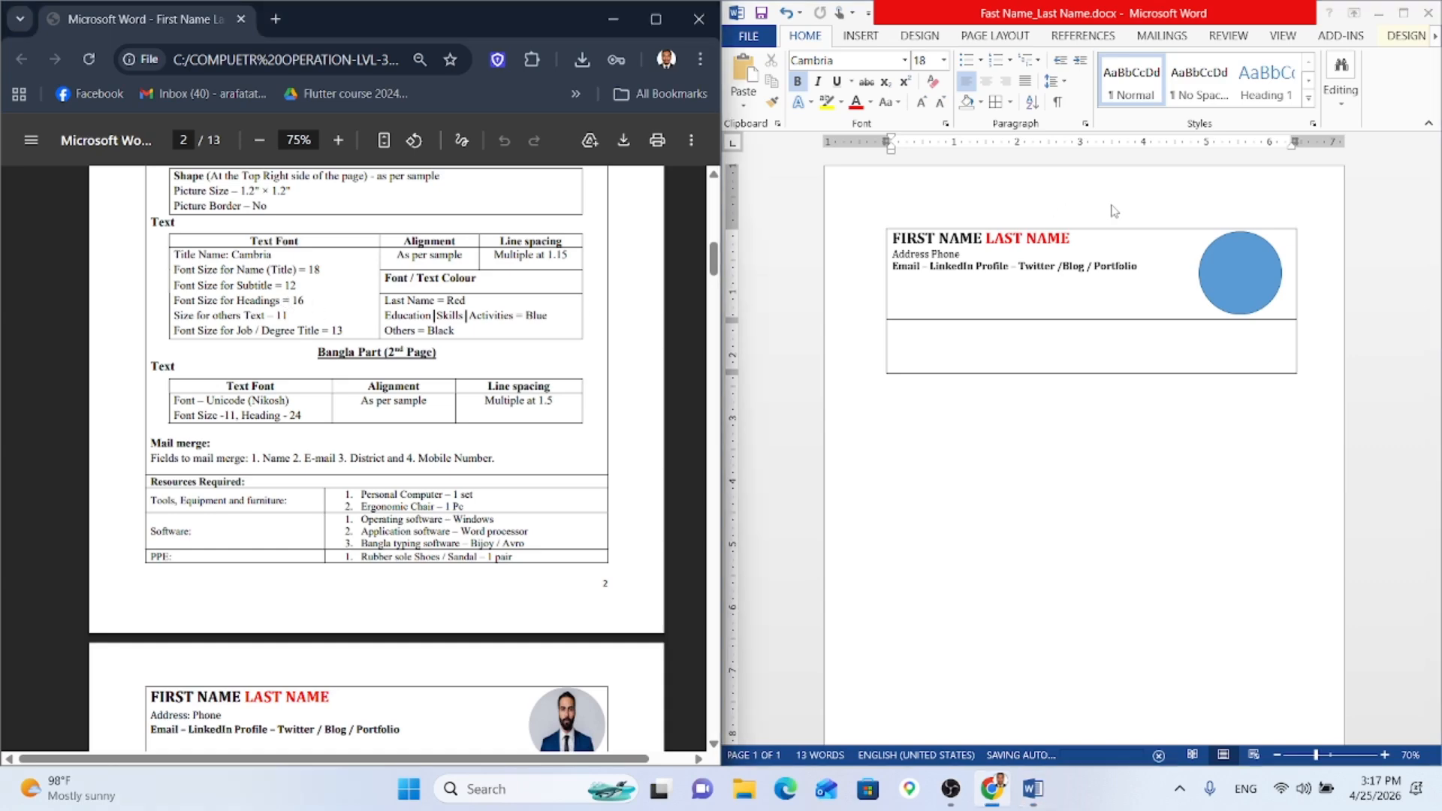
click(1155, 271)
Step: Bring the selected contact lines back to 12 pt with Grow Font and Shrink Font
drag(1151, 268, 890, 266)
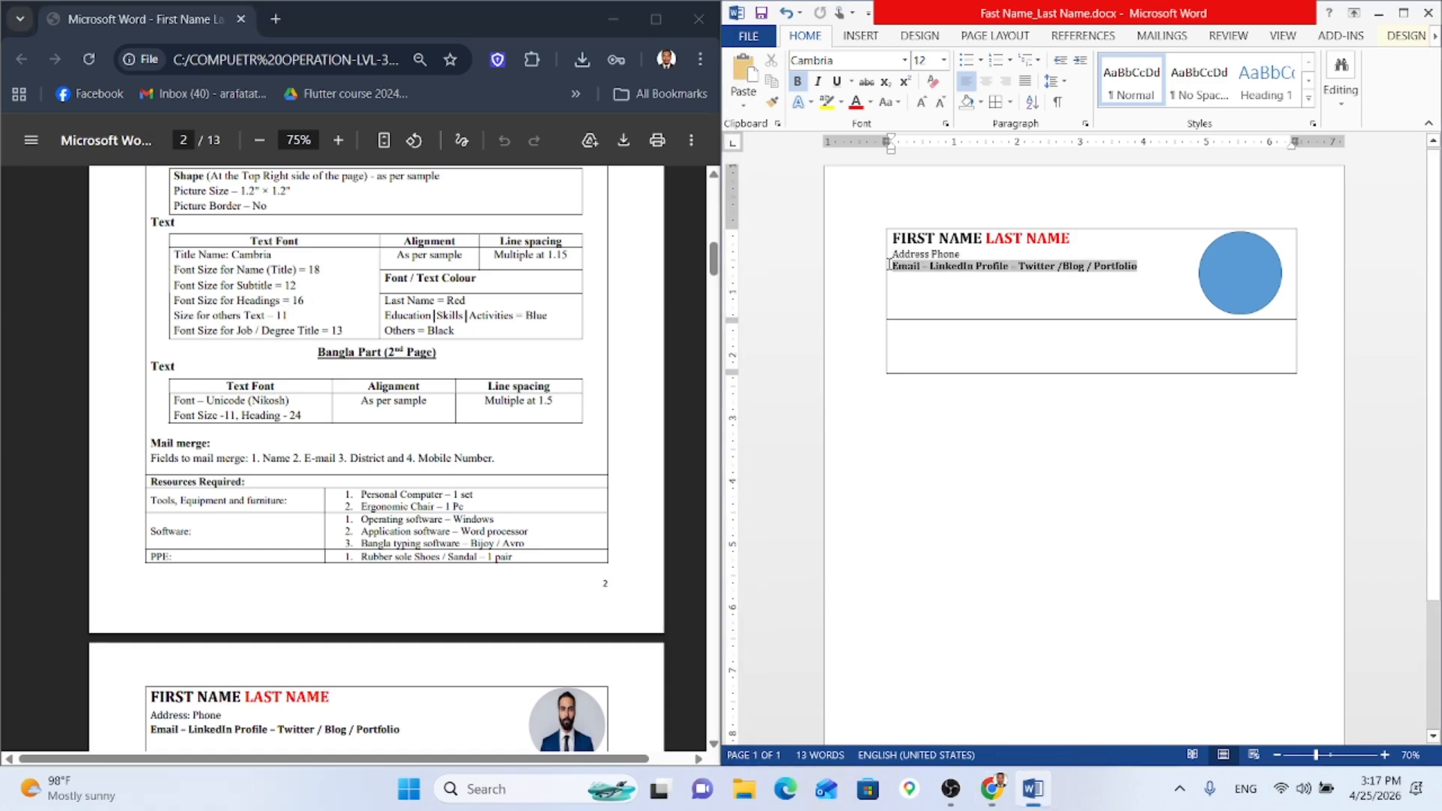
click(920, 105)
click(920, 105)
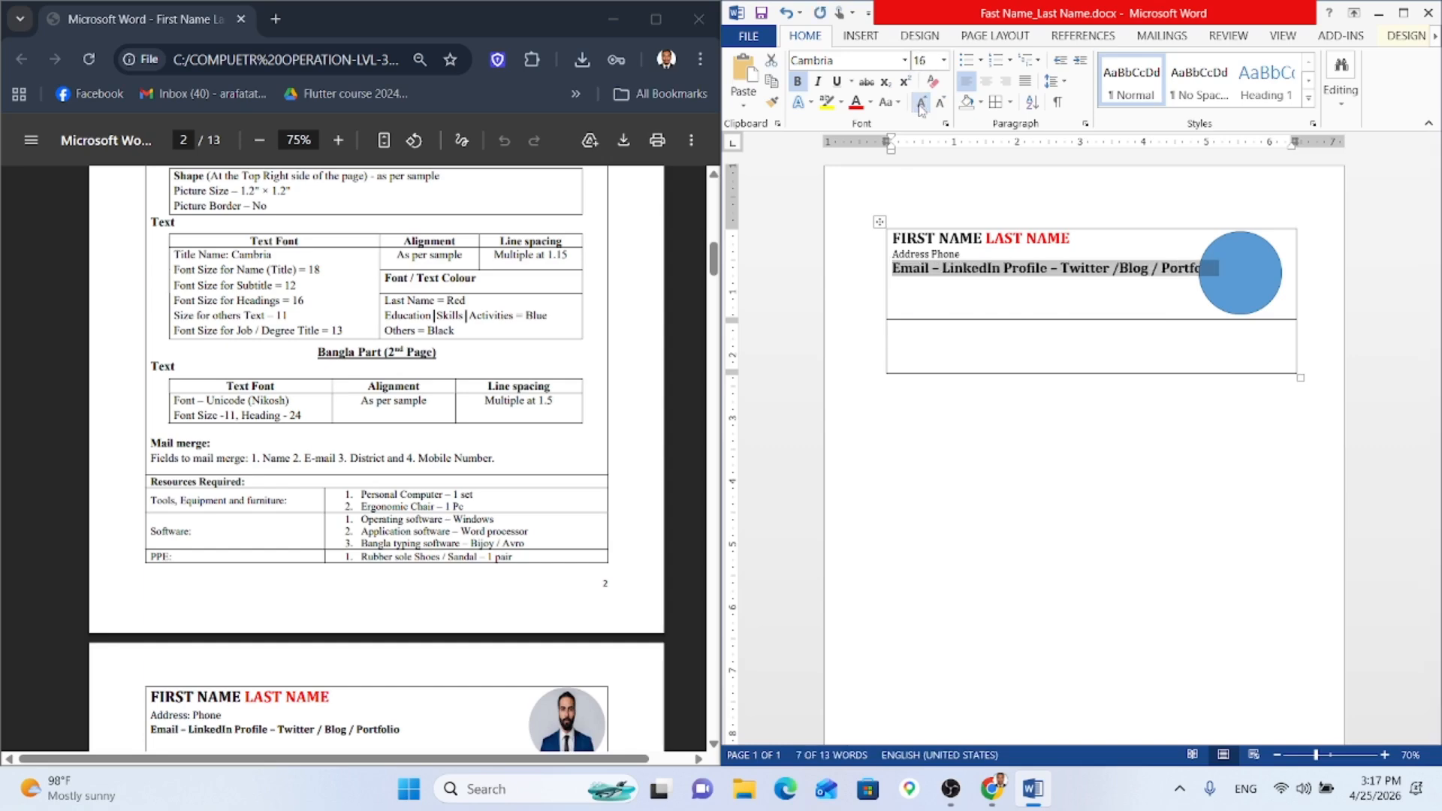
scroll(498, 486, down, 5)
scroll(499, 484, up, 2)
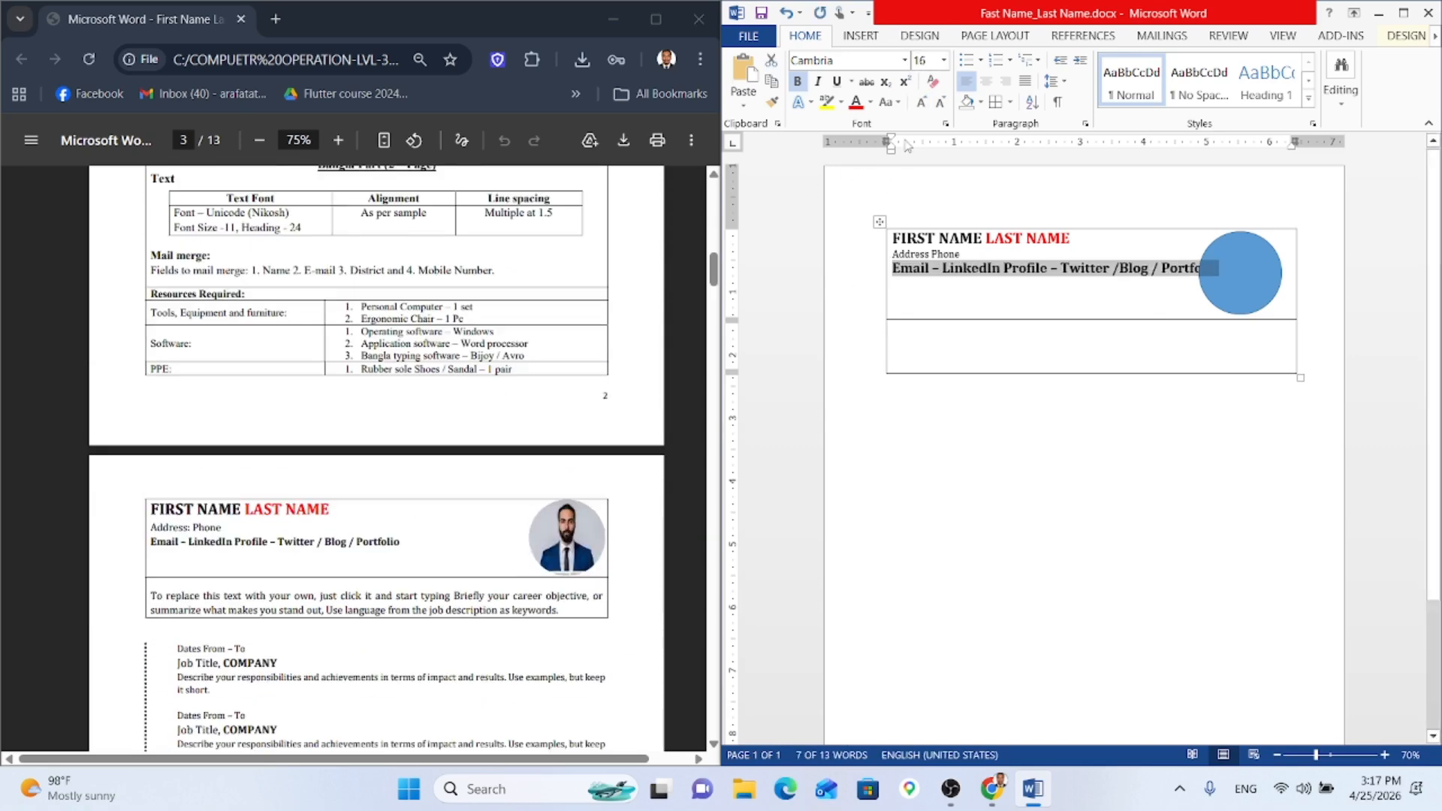
click(940, 103)
click(940, 103)
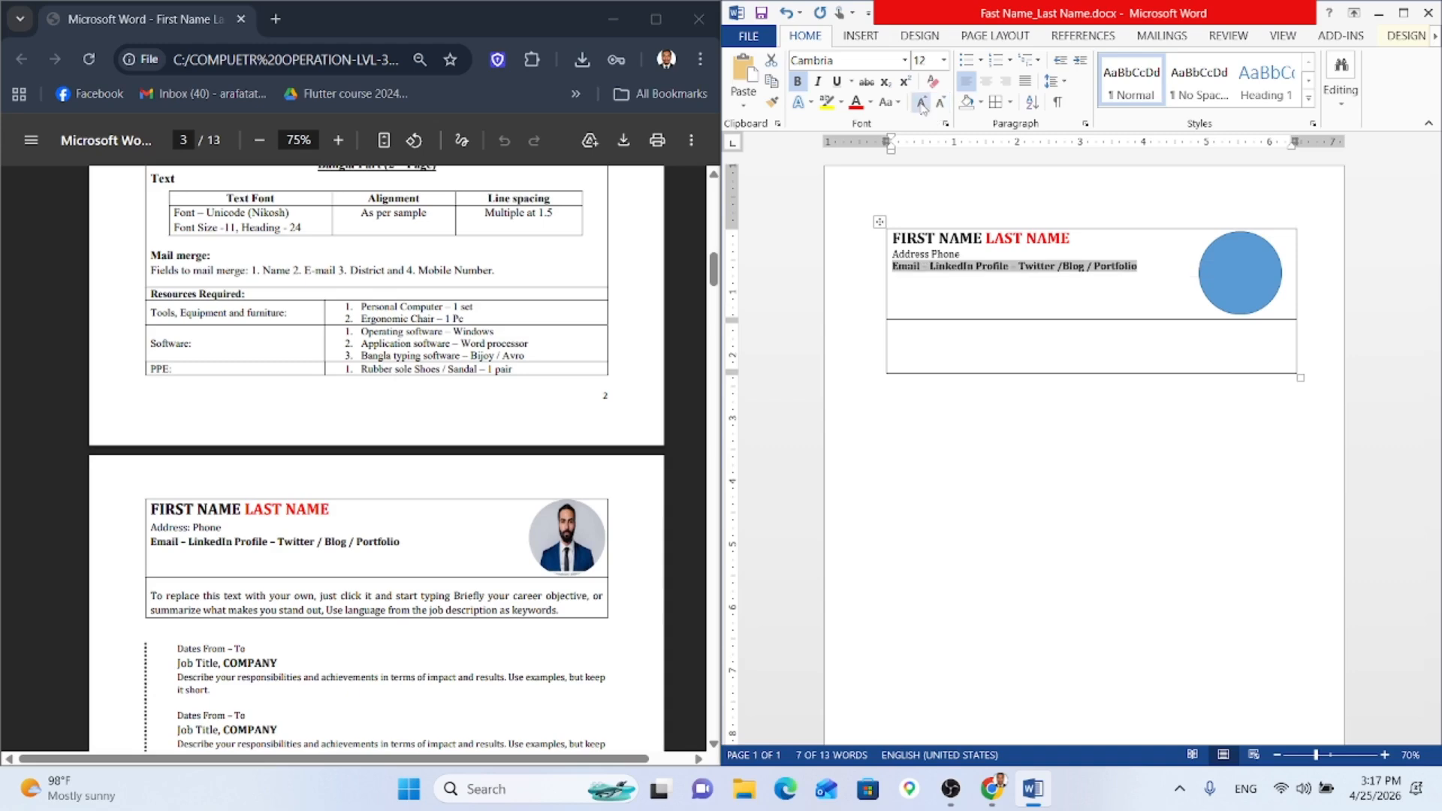
click(1078, 268)
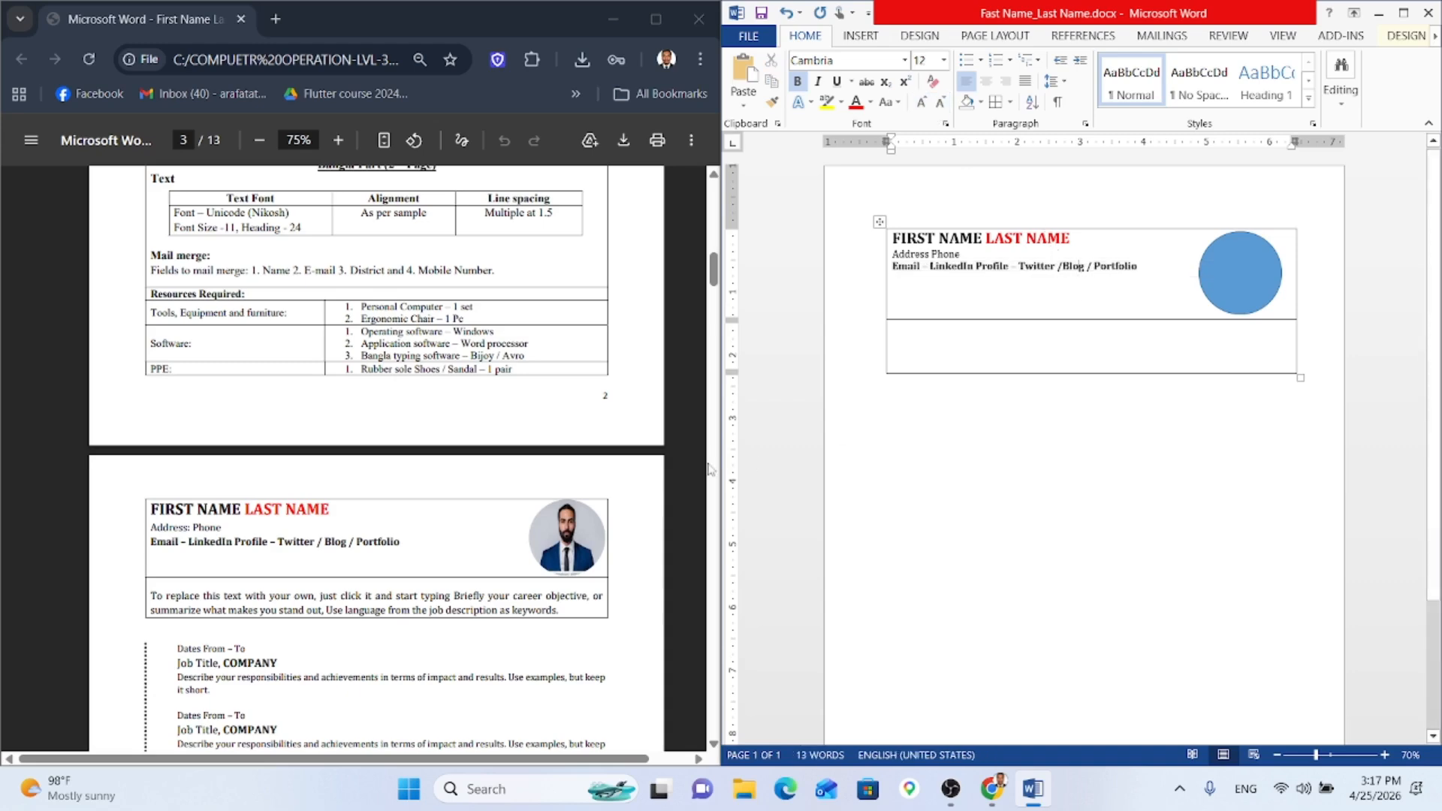
scroll(635, 481, up, 1)
Step: Set the blue circle's Shape Outline to No Outline
scroll(634, 480, down, 1)
click(1212, 293)
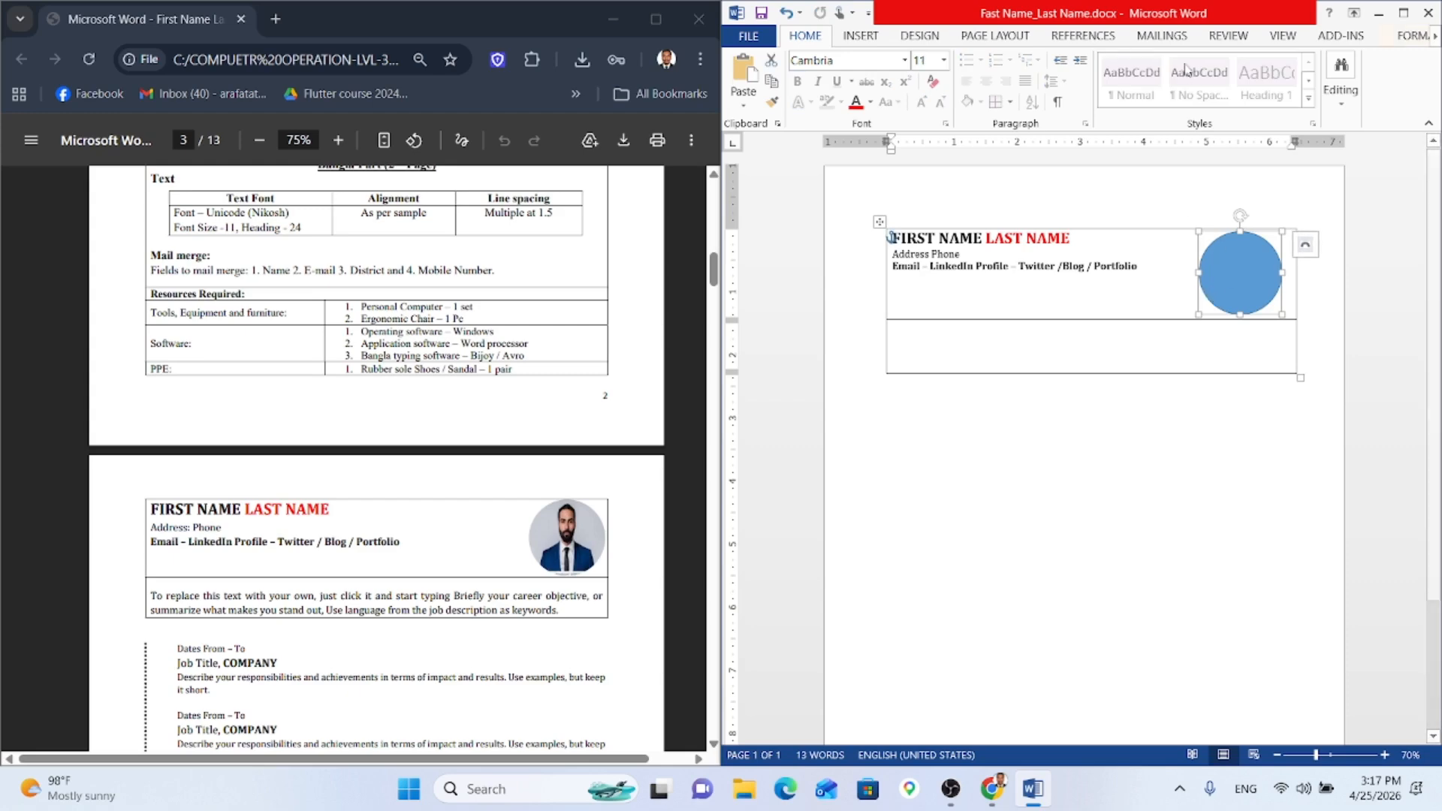
click(1434, 36)
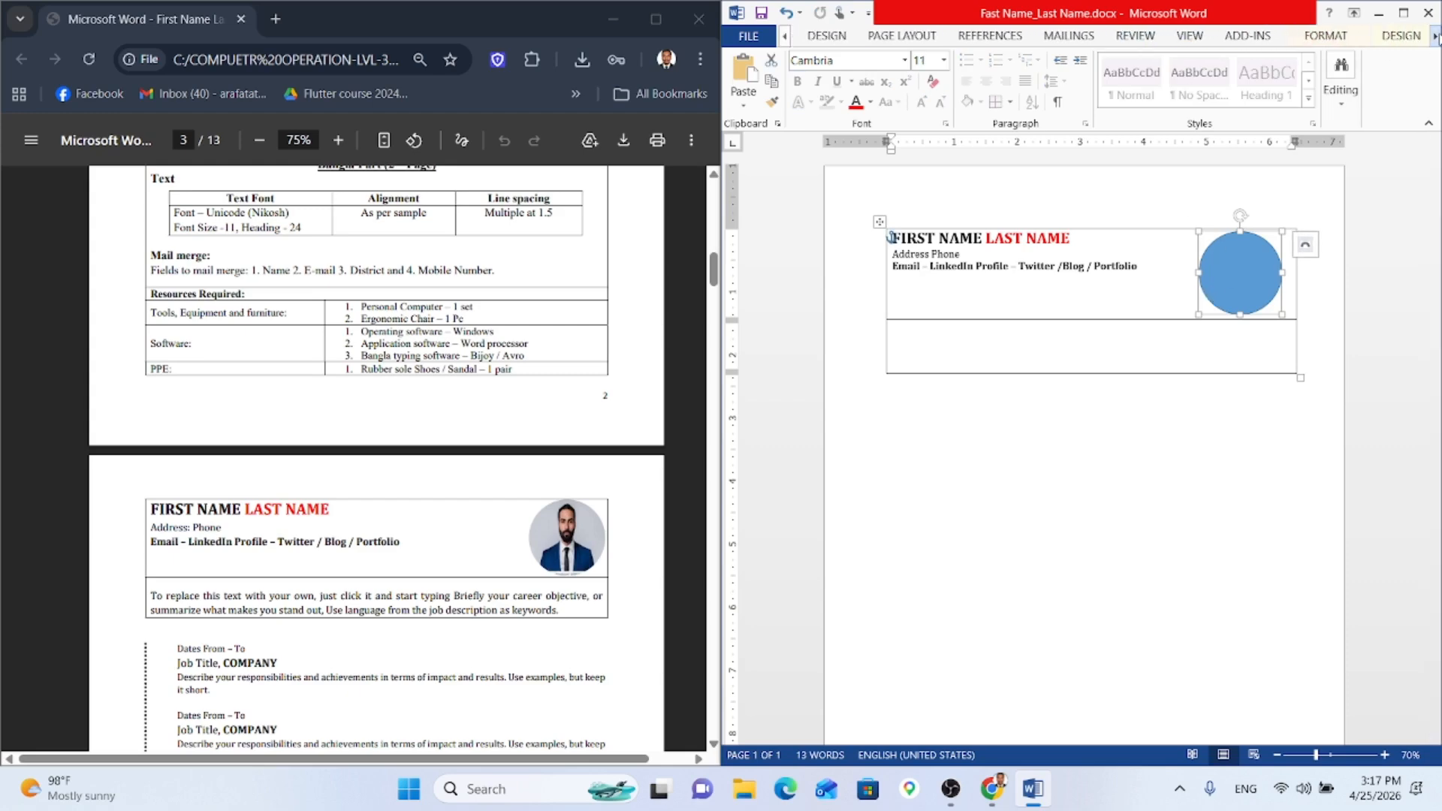
click(1352, 43)
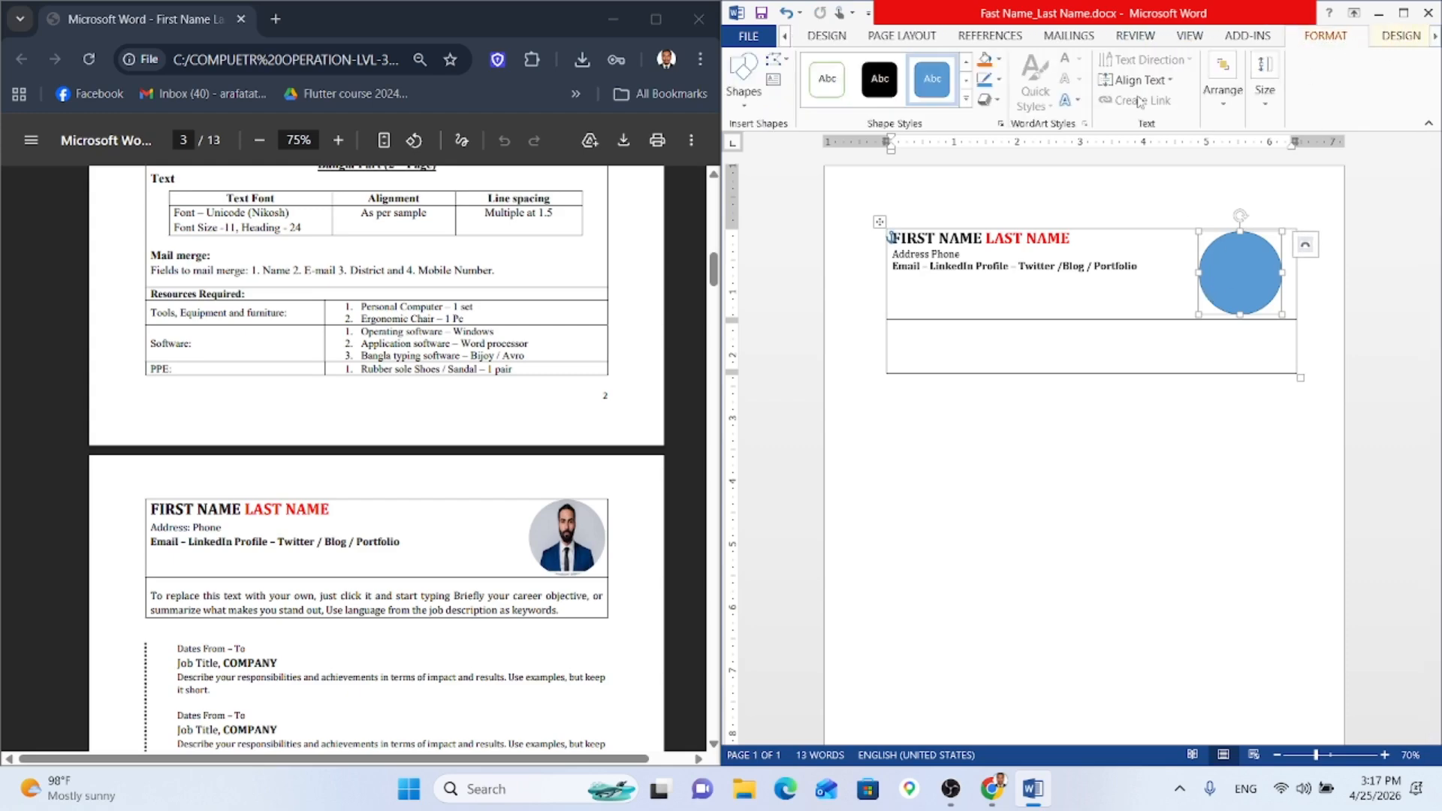
click(999, 79)
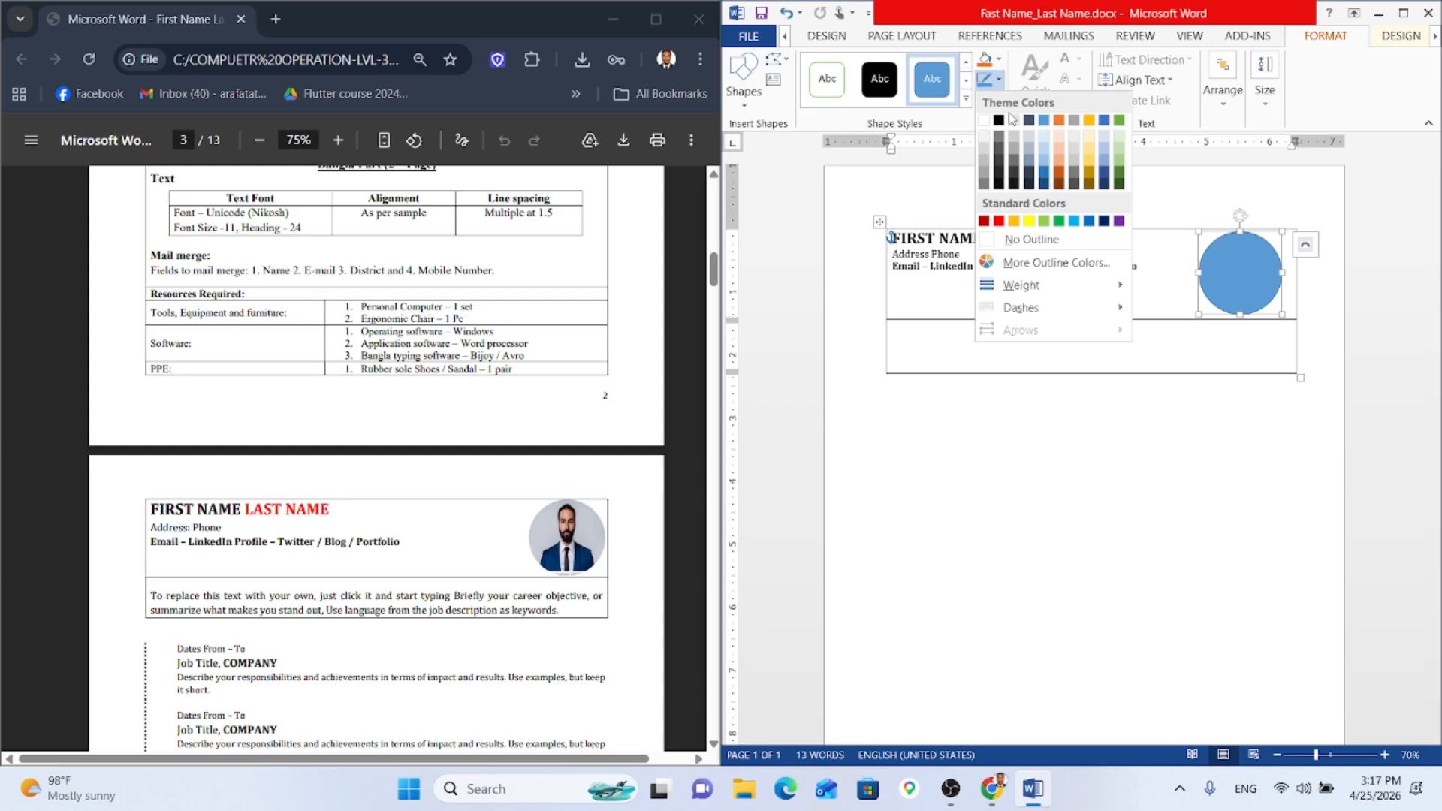
click(1032, 239)
Step: Fill the circle with the portrait photo from the Pictures folder
click(988, 58)
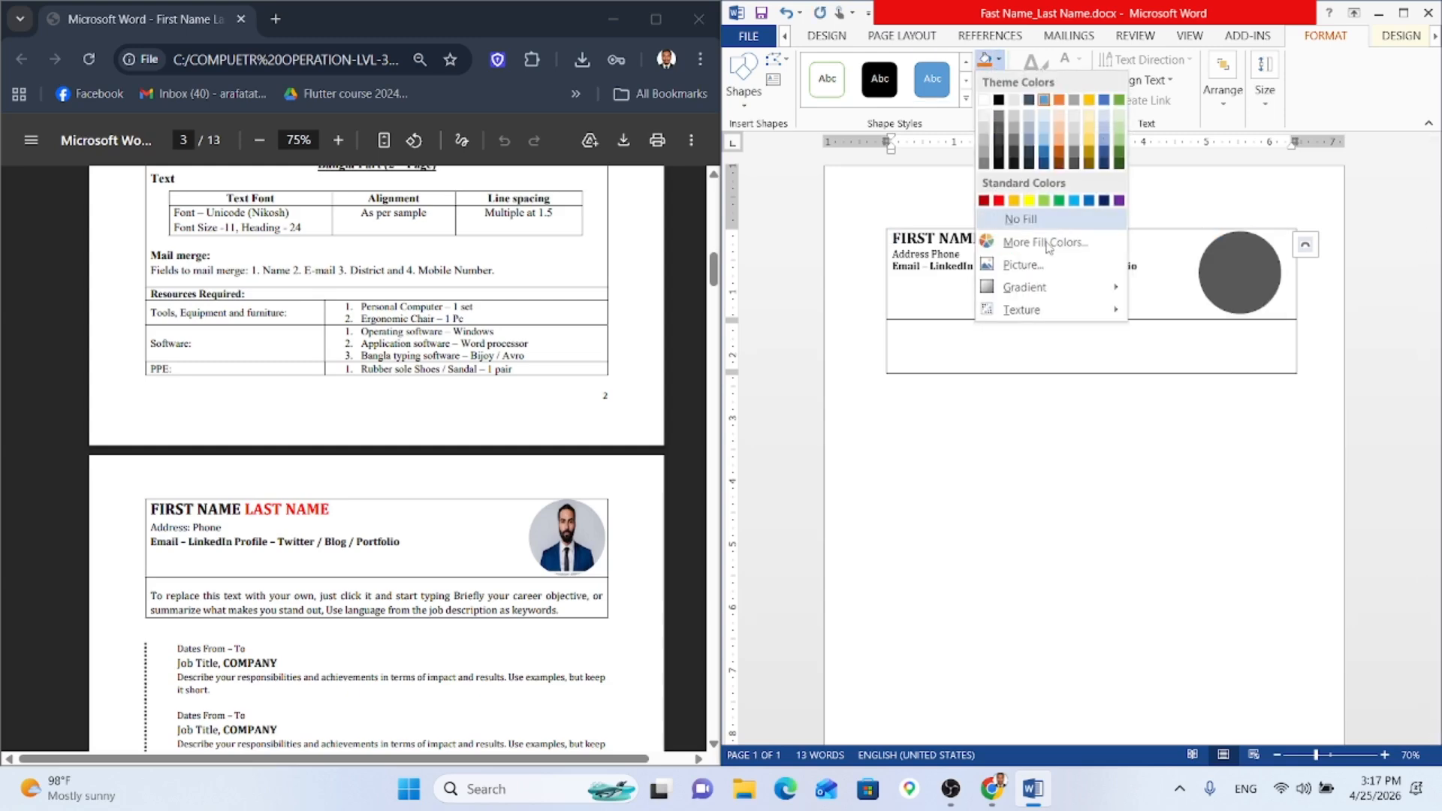
click(1049, 274)
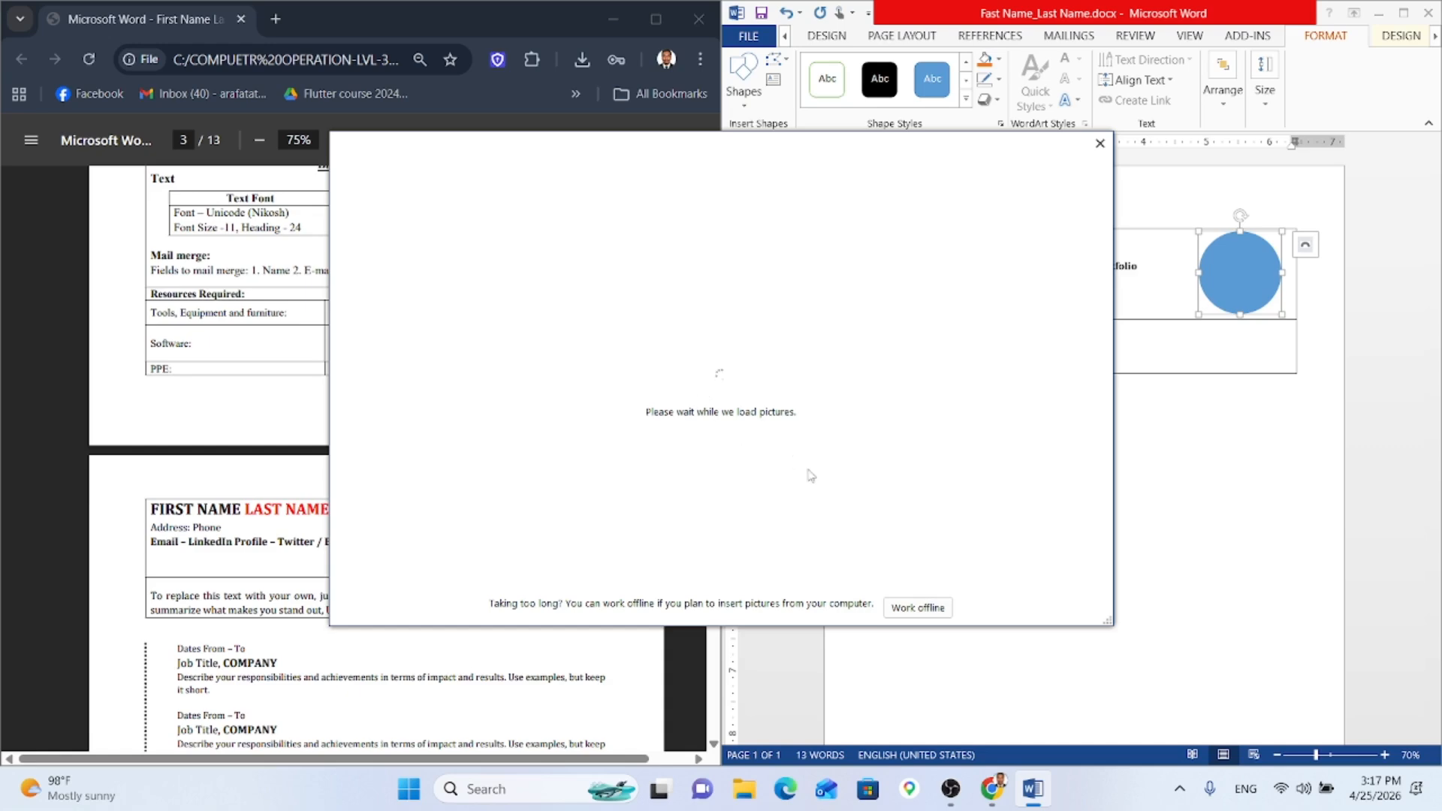
click(546, 251)
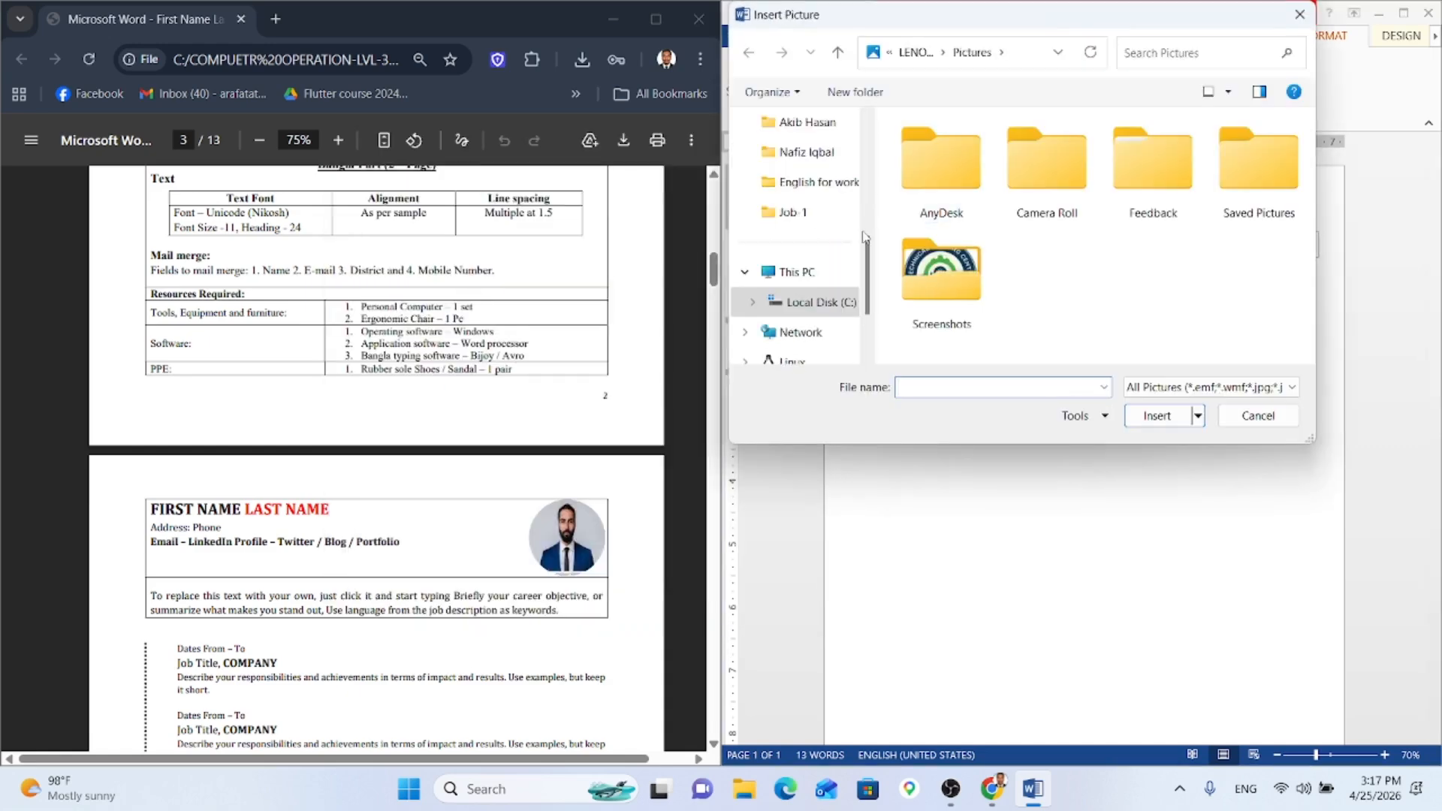
scroll(763, 225, up, 3)
click(795, 271)
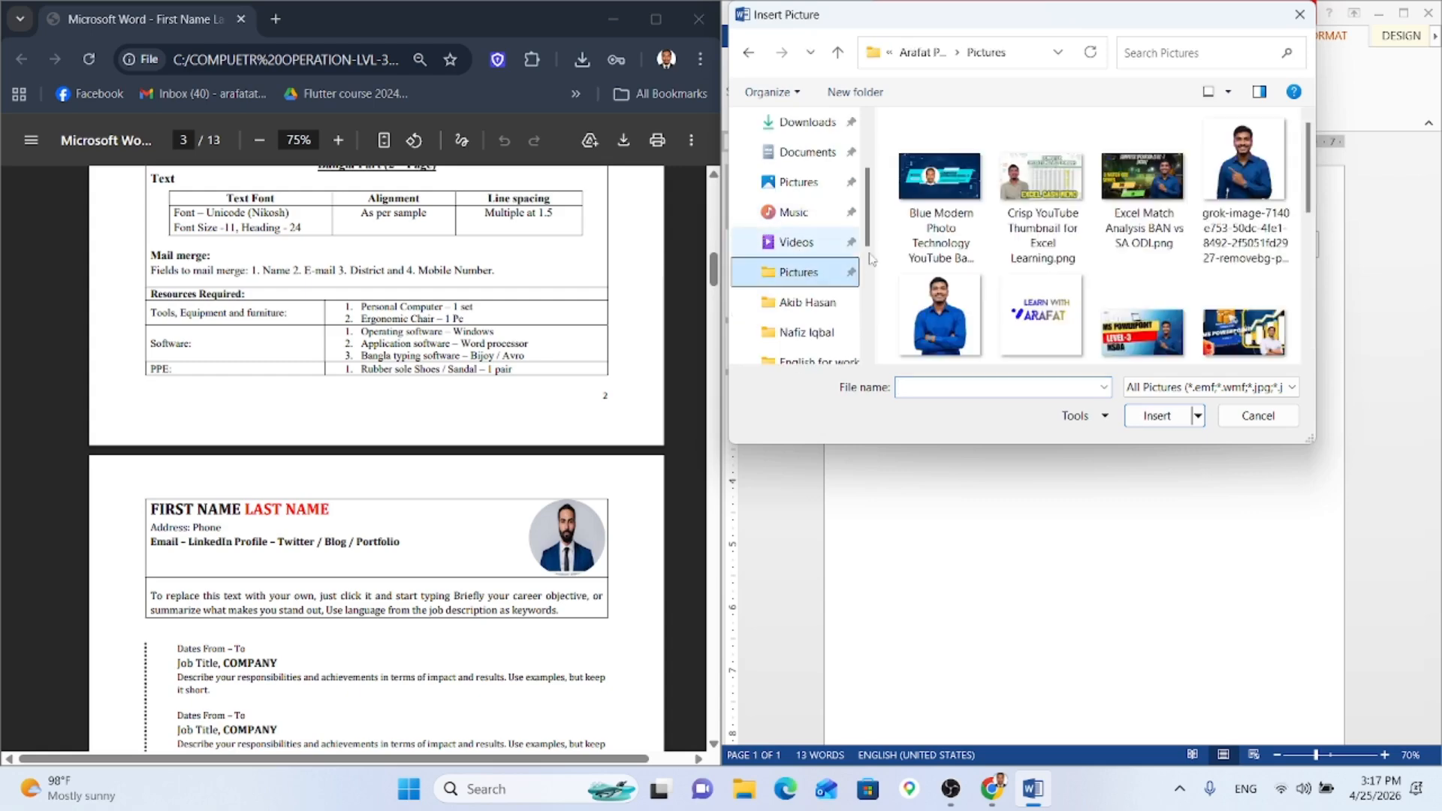
click(1243, 169)
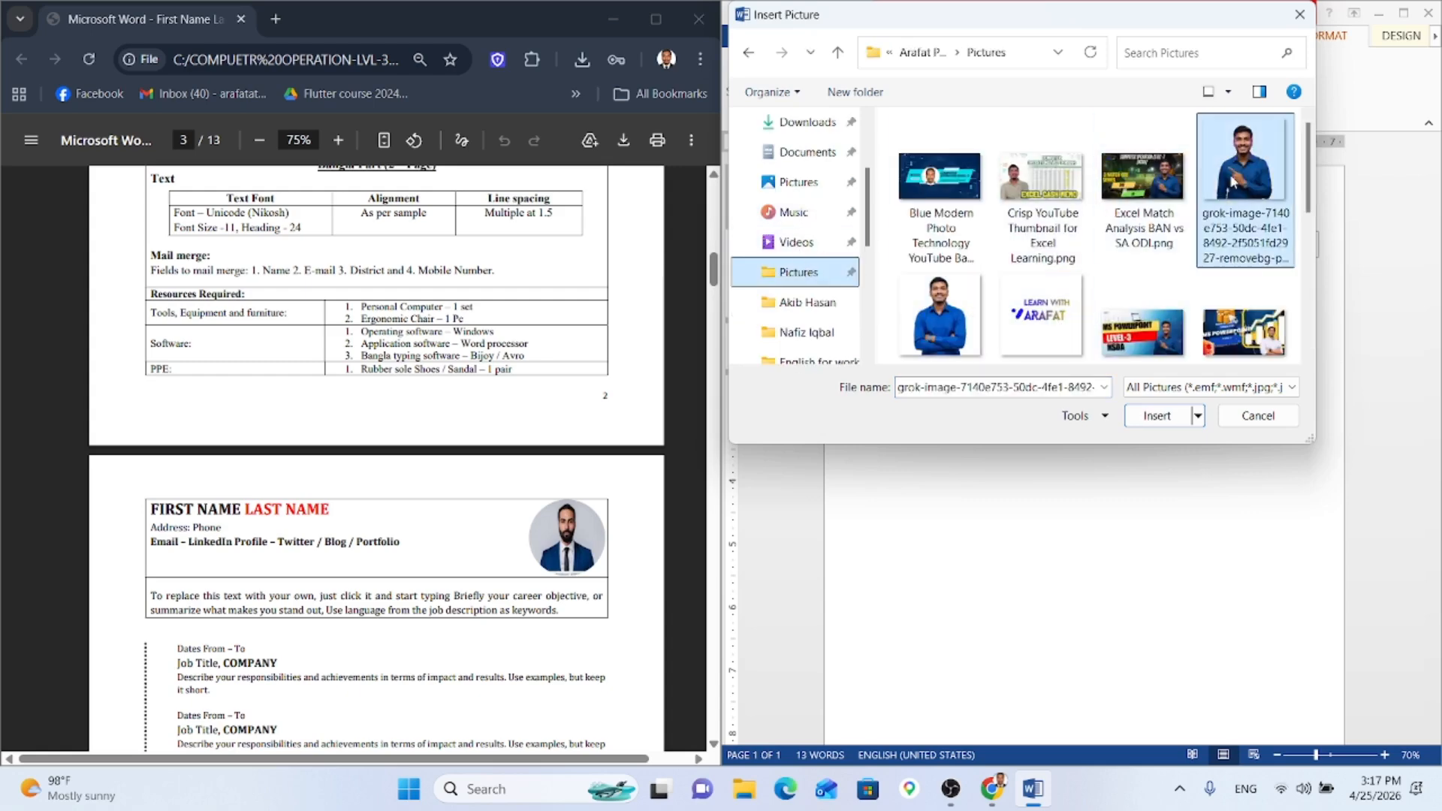
click(1146, 415)
Step: Type the career-objective placeholder paragraph into the table's second row, ending 'as keywords.'
click(1153, 435)
click(1031, 339)
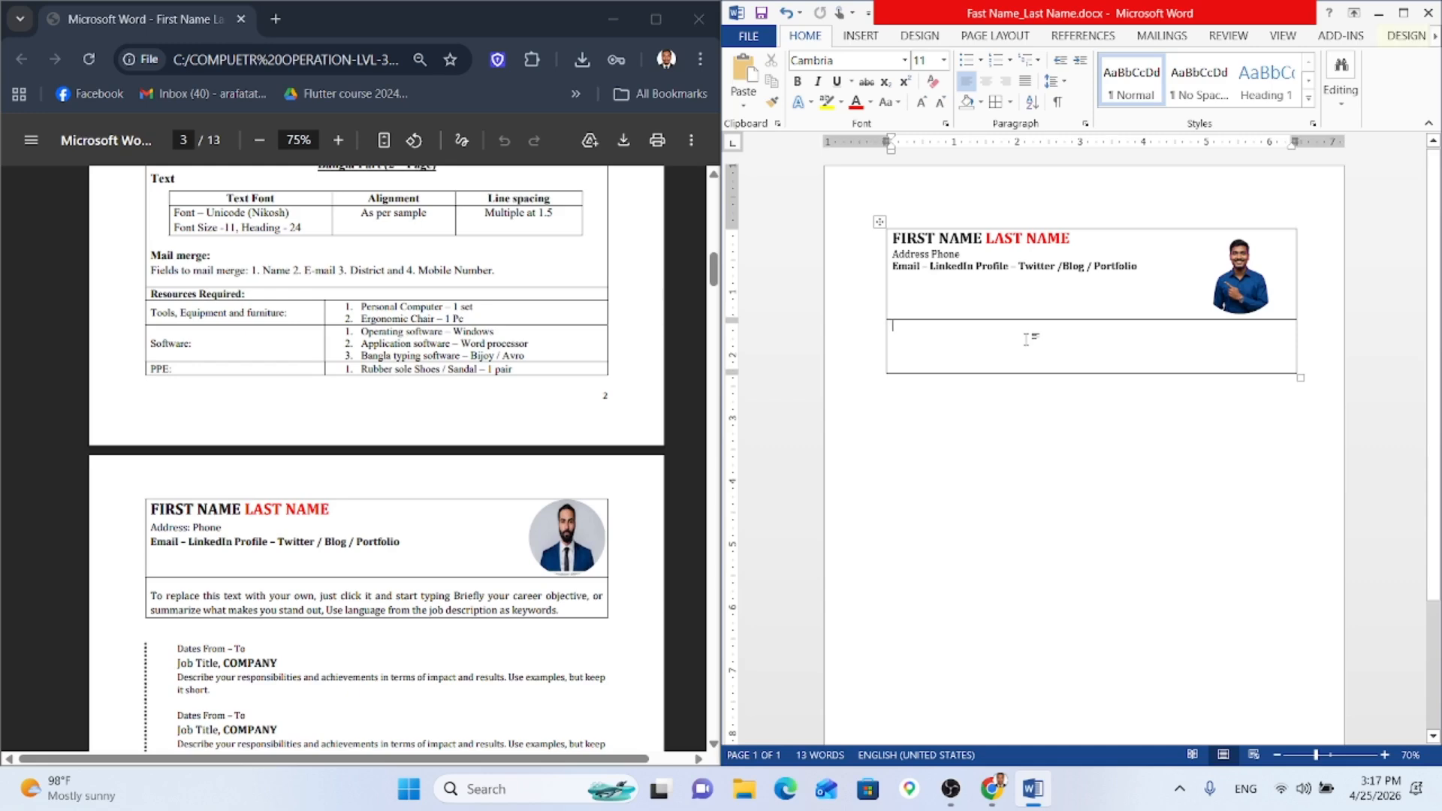
scroll(460, 460, down, 1)
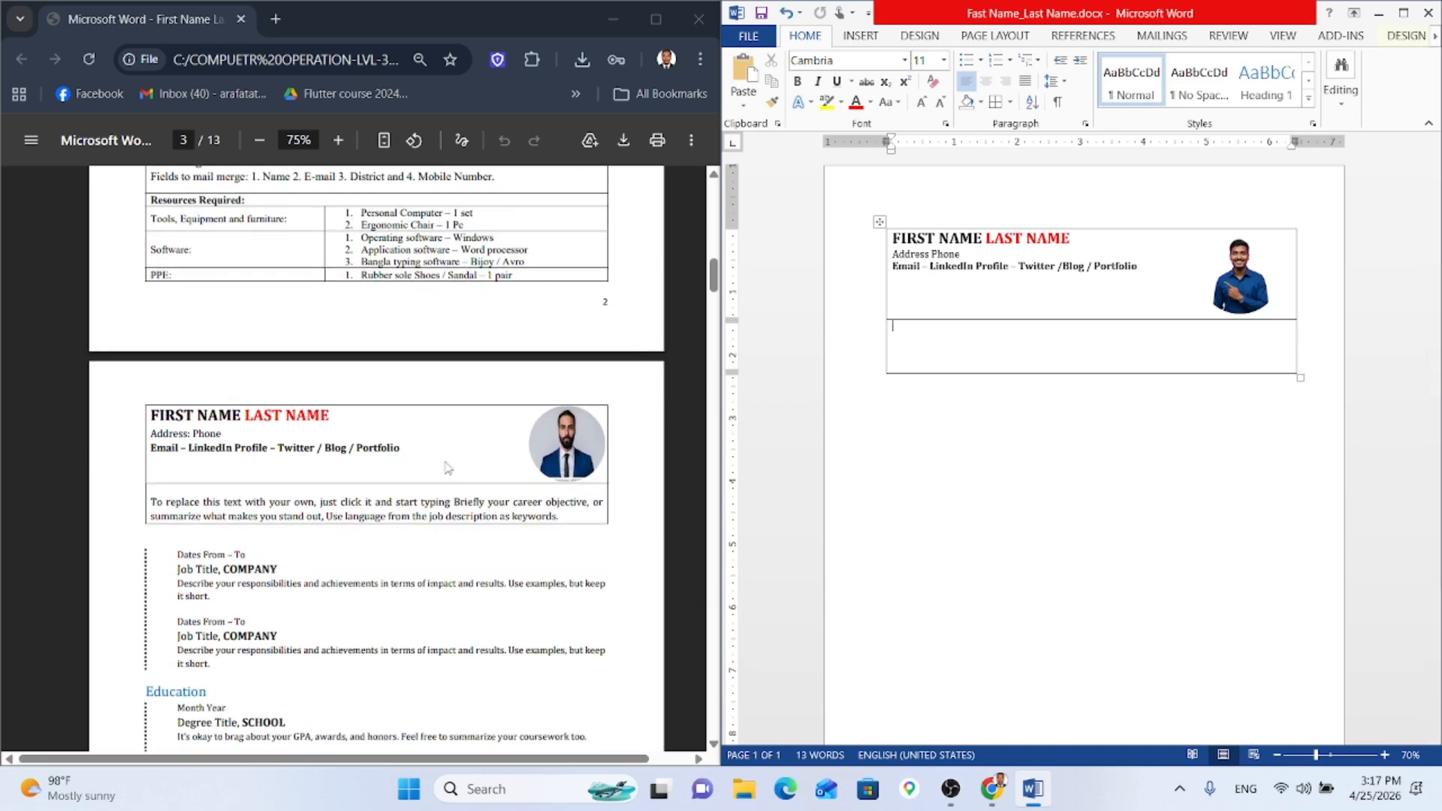
scroll(202, 470, up, 3)
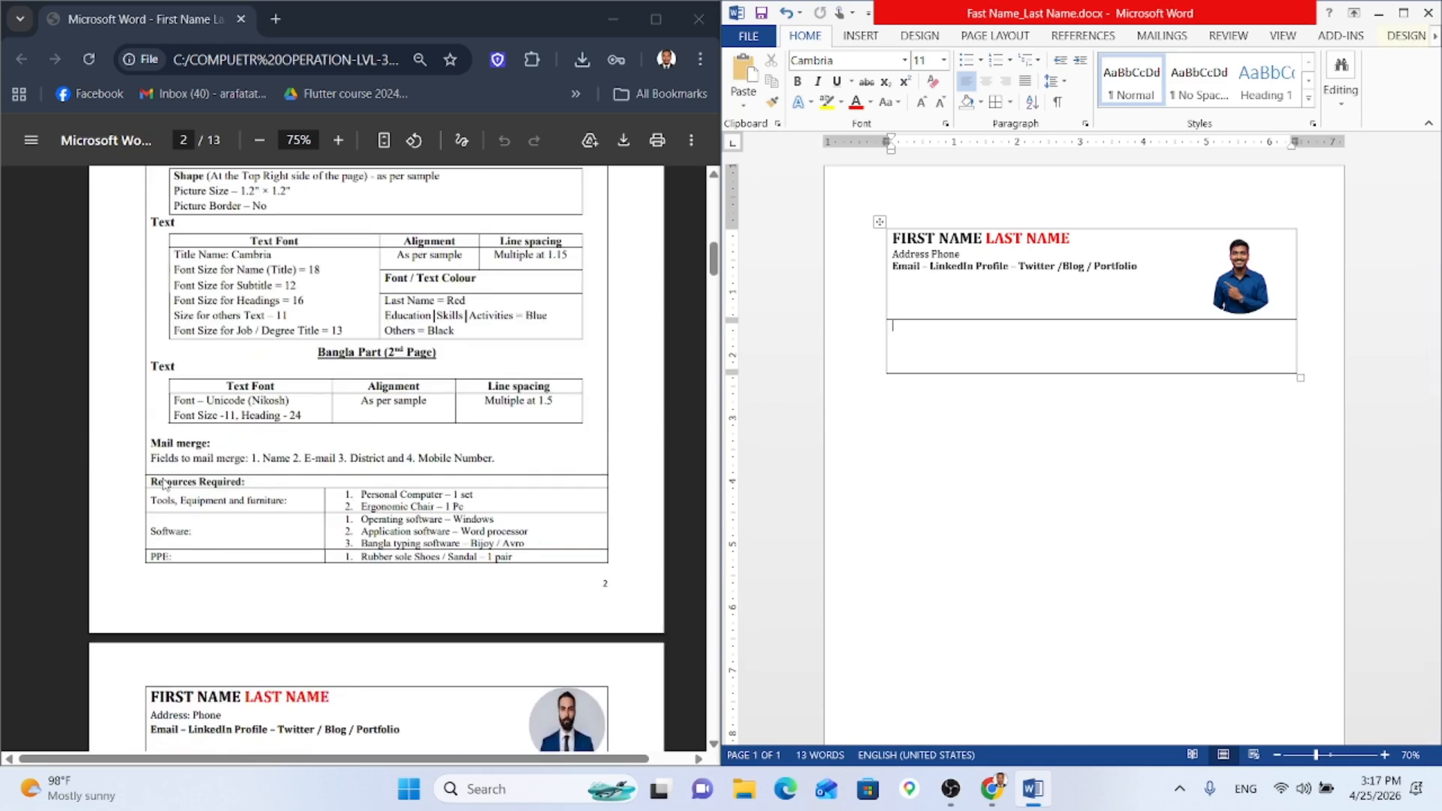
scroll(556, 519, down, 2)
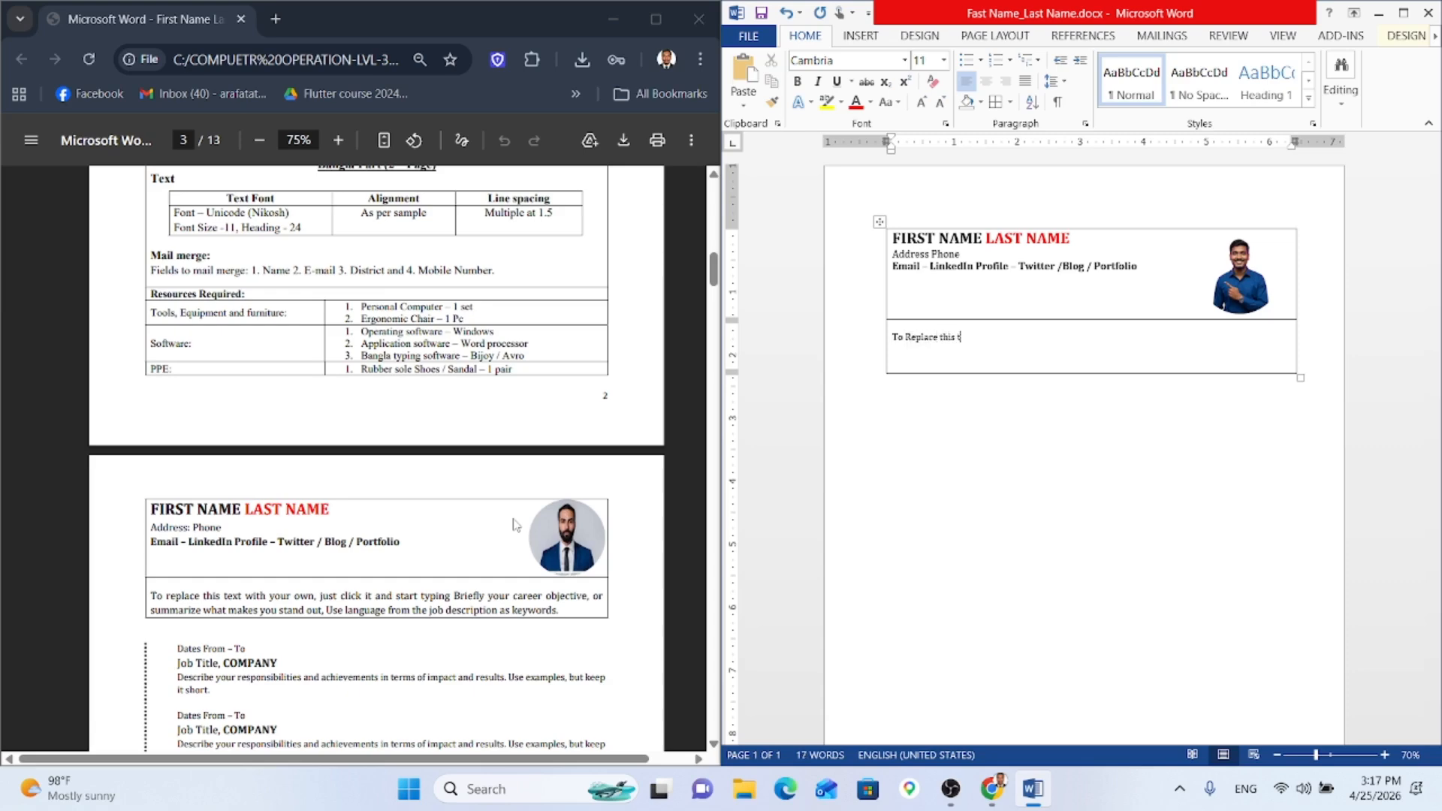
text(ith)
text(your own just click it and start typing Briefly)
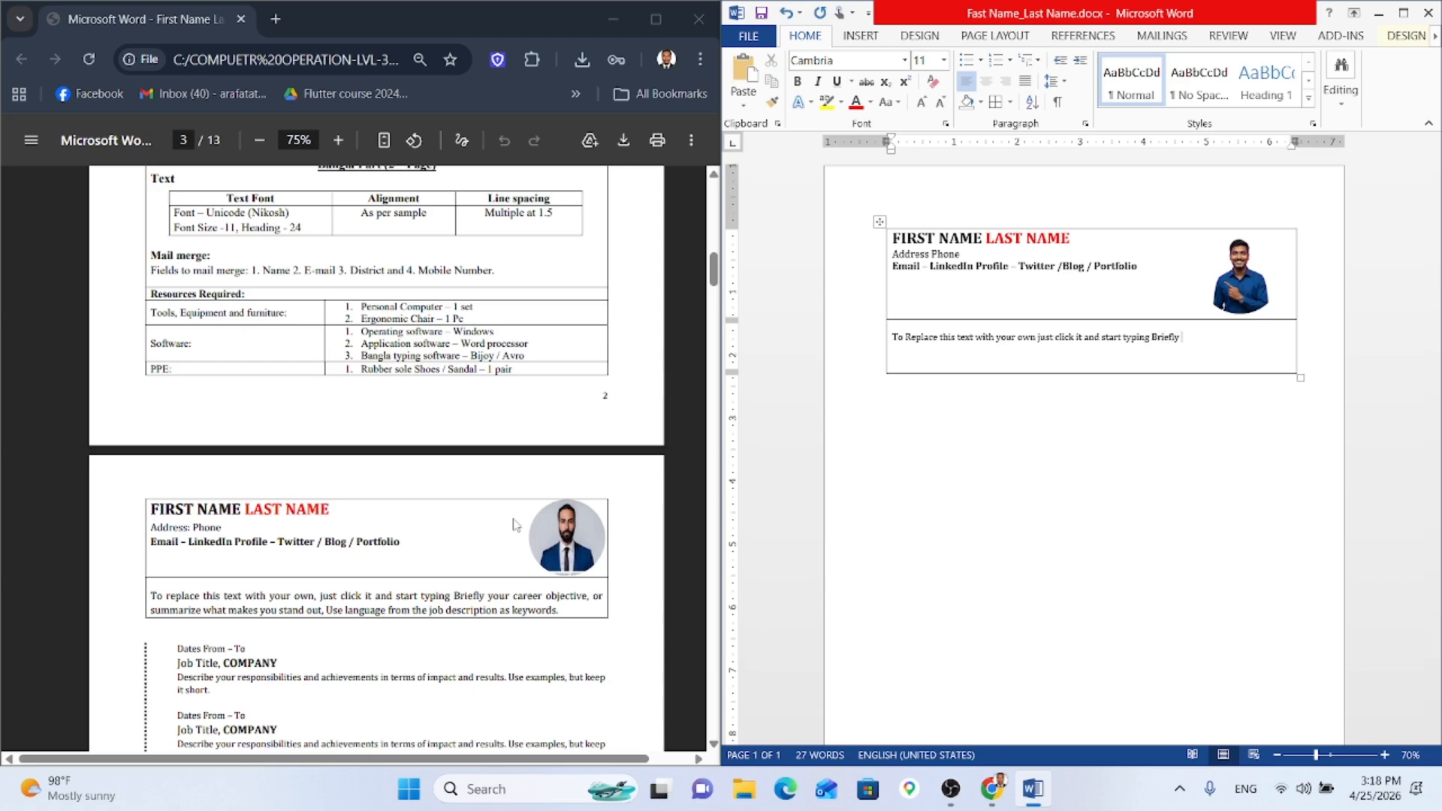
text(ou)
text(ummarize what makes)
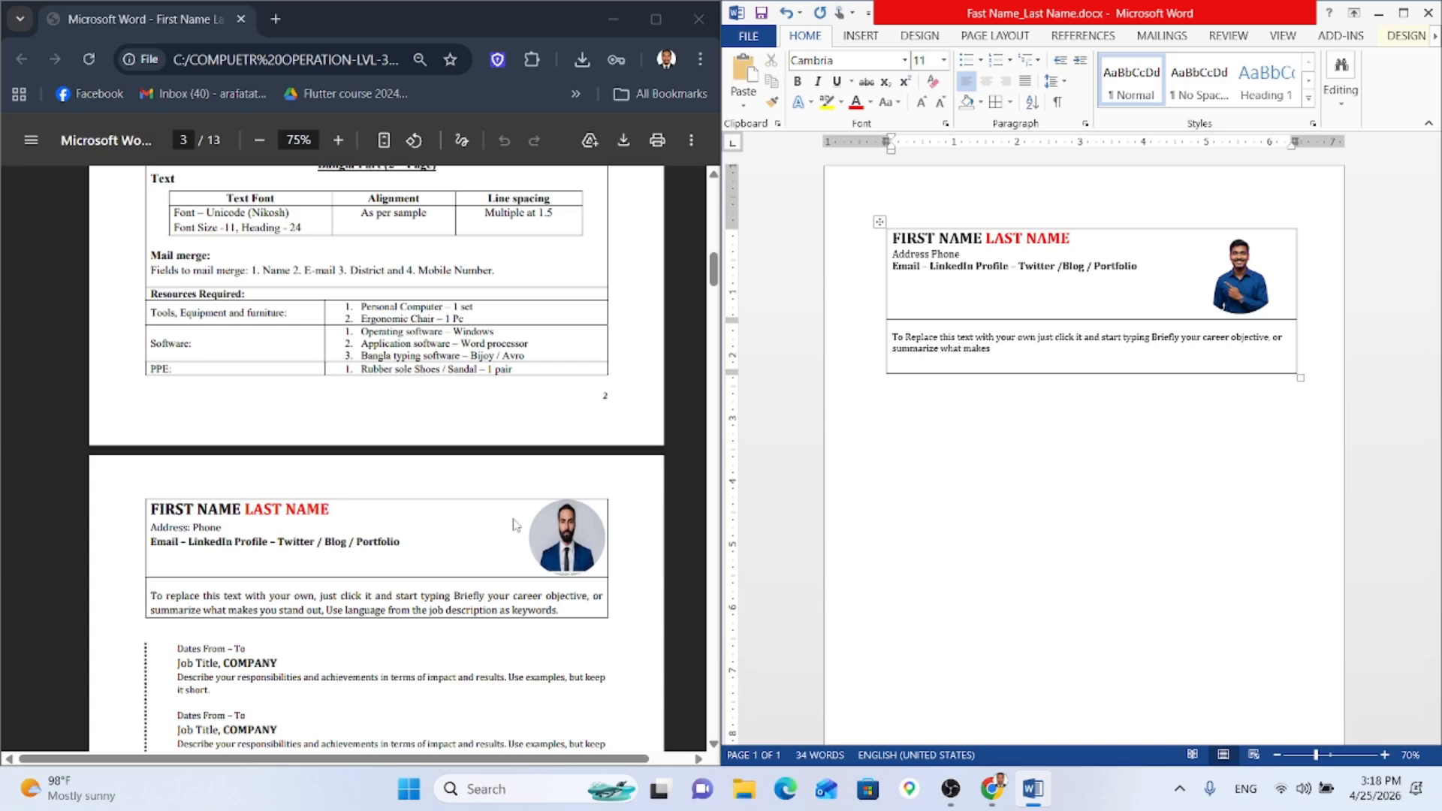
text( you stand out. Use language from the jo)
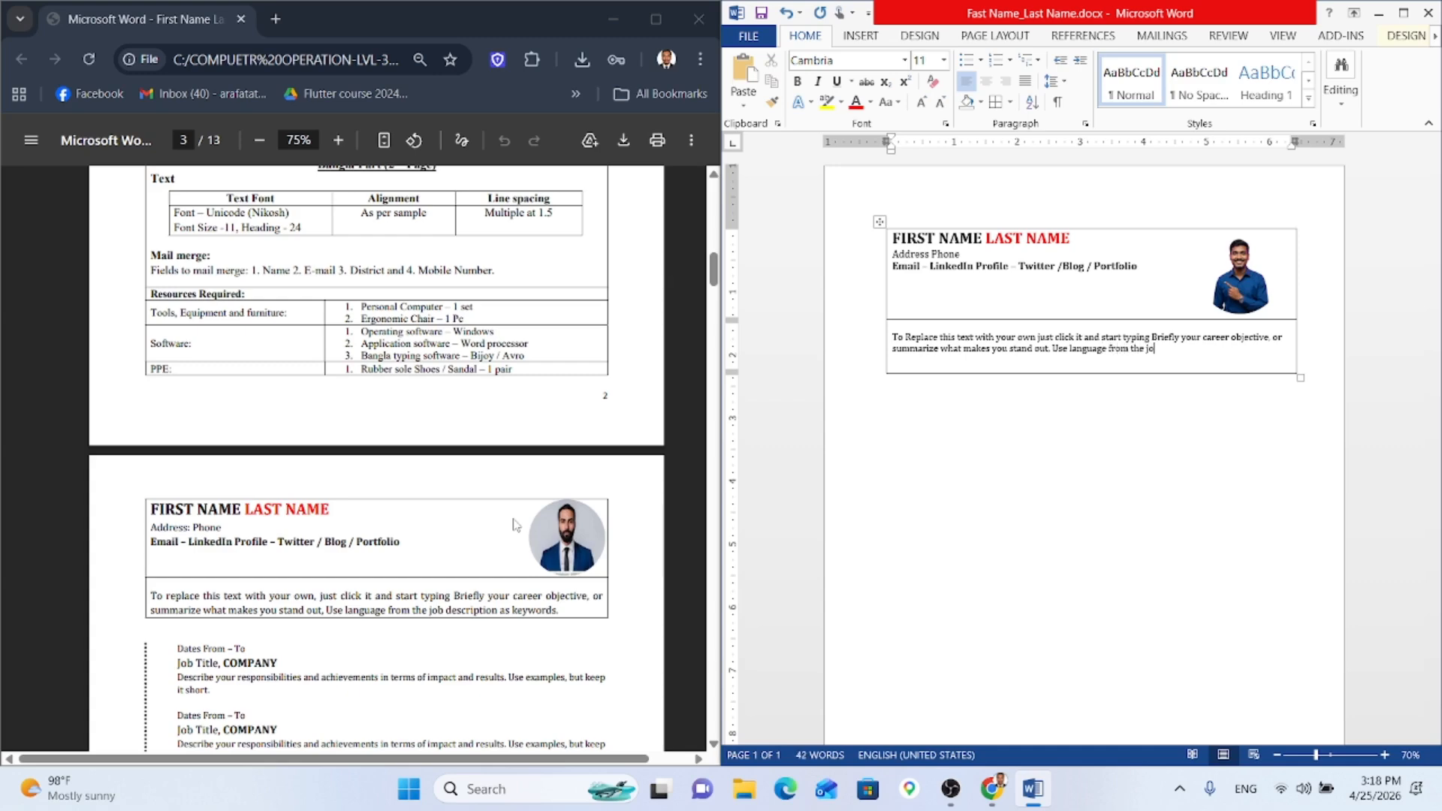
text( description a)
text(s keywords.)
Step: Zoom to 100% and pull the table's bottom border up beneath the paragraph
drag(1315, 755, 1331, 735)
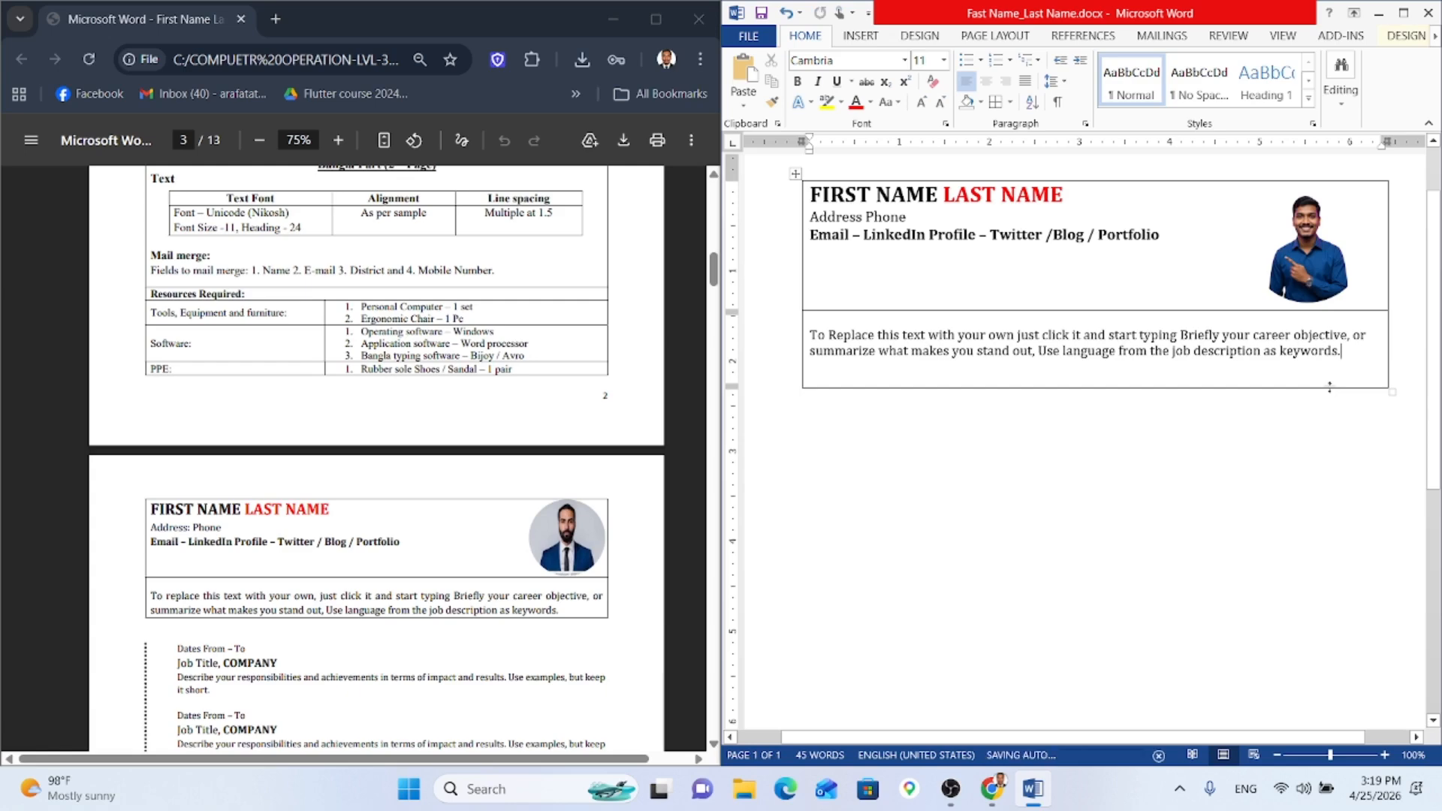
drag(1329, 388, 1327, 367)
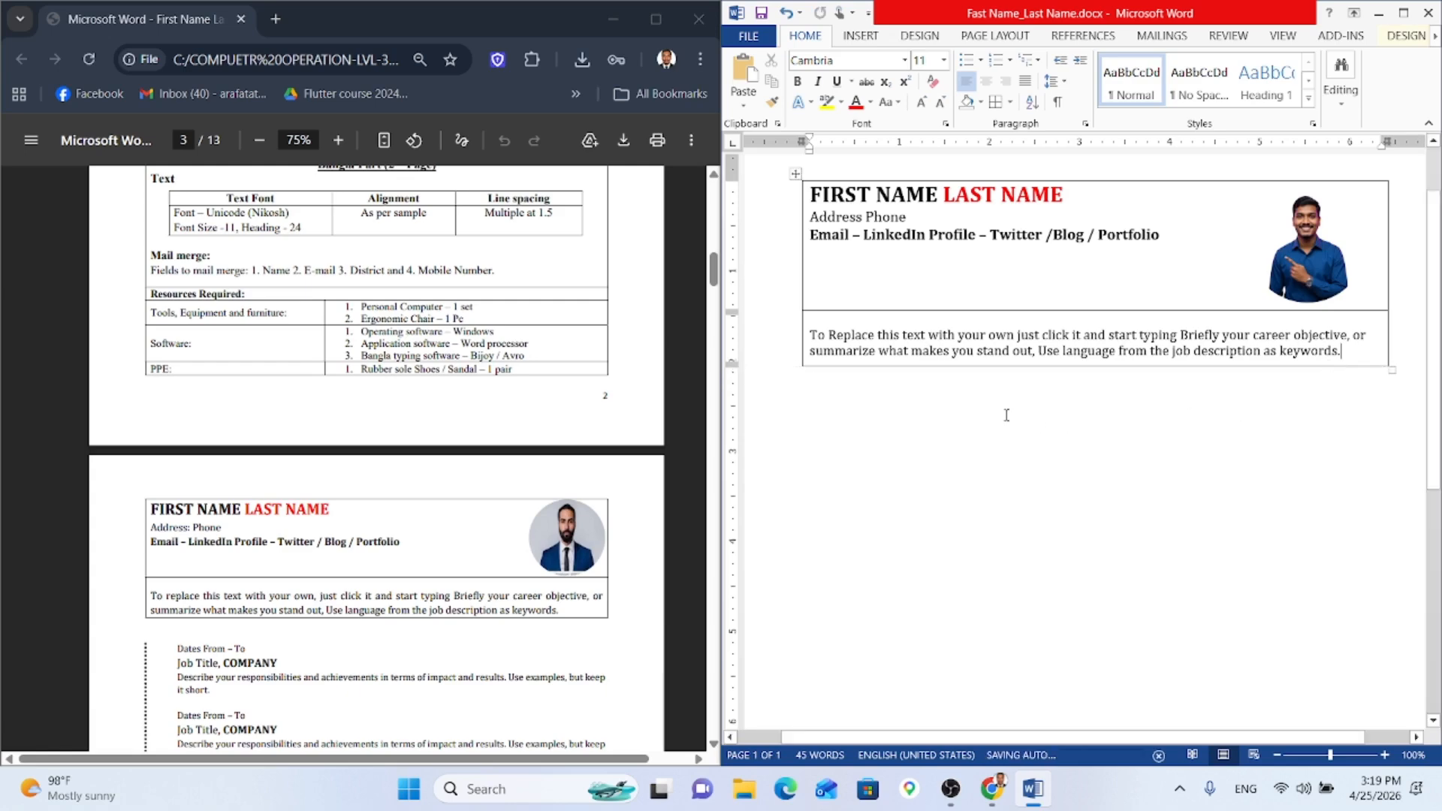
click(1006, 412)
double_click(852, 436)
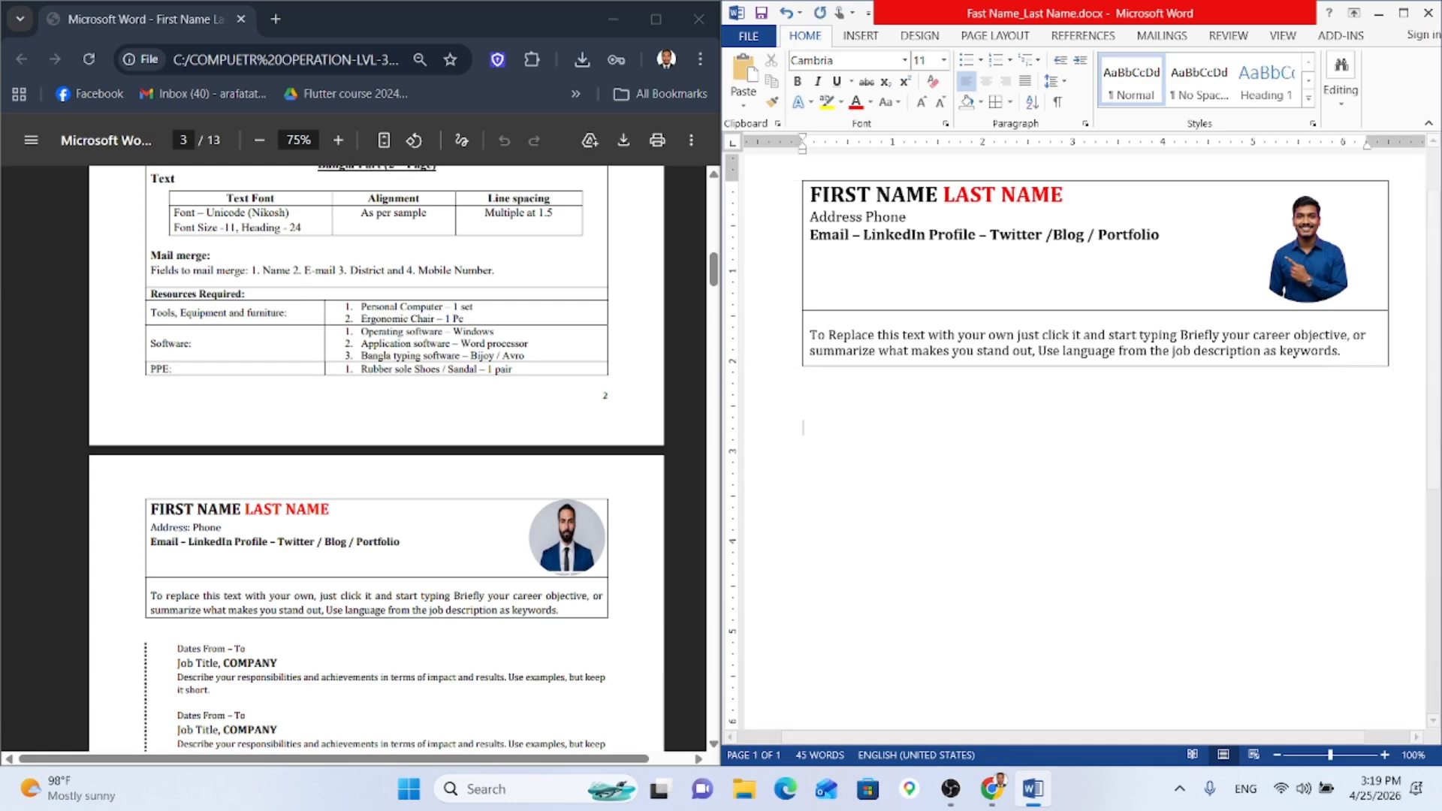
scroll(349, 494, down, 1)
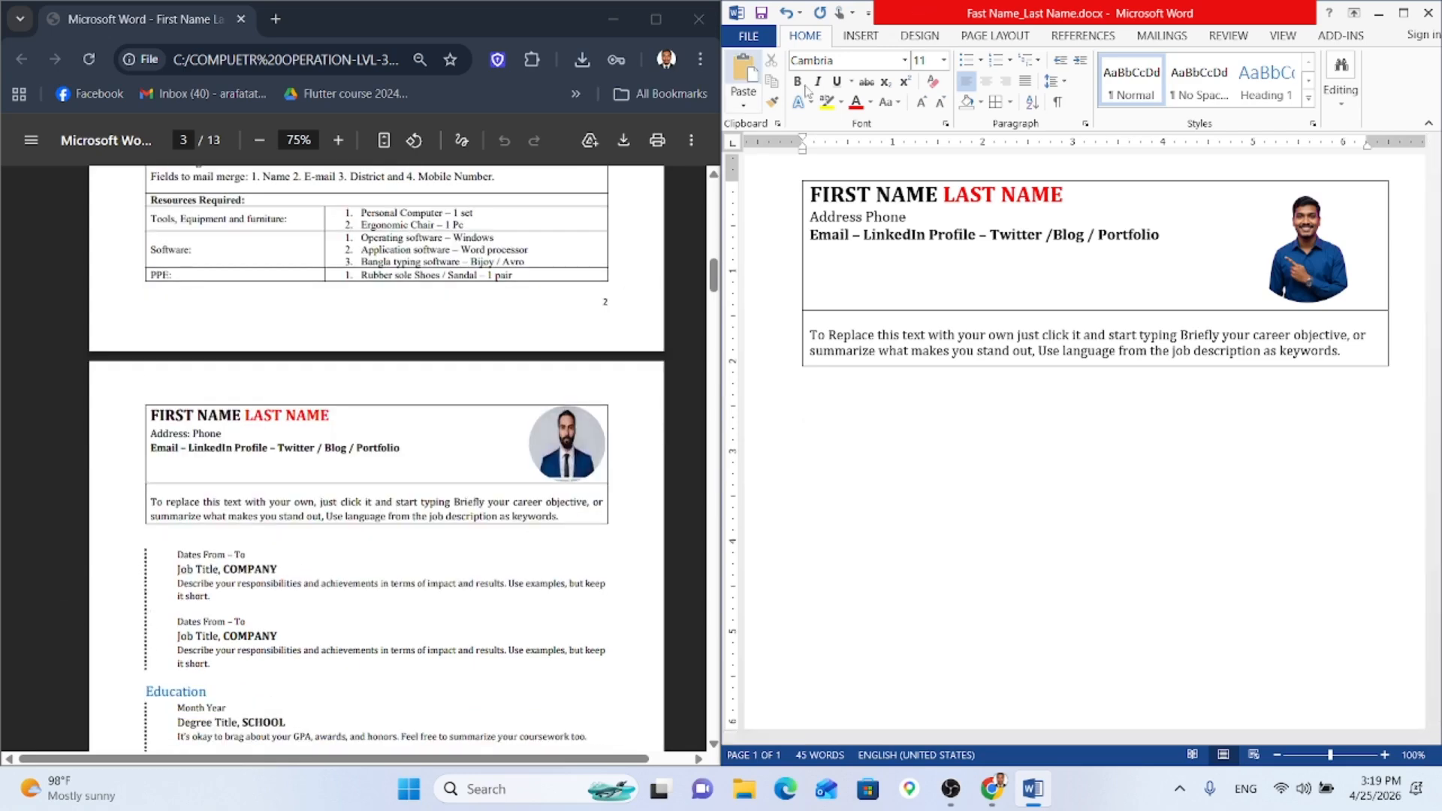
Step: Draw a vertical straight line below the table's left edge from the Shapes gallery
click(873, 39)
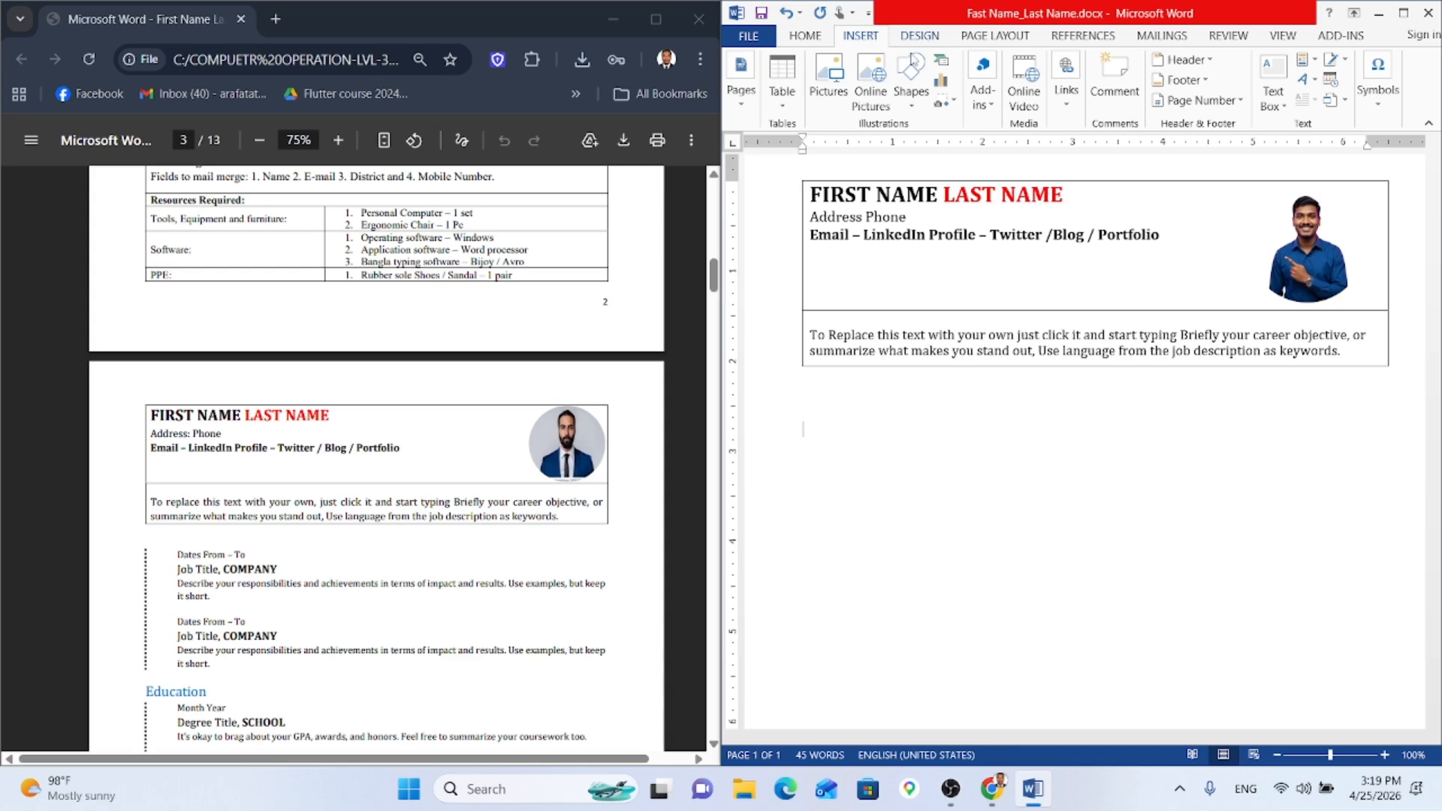
click(913, 94)
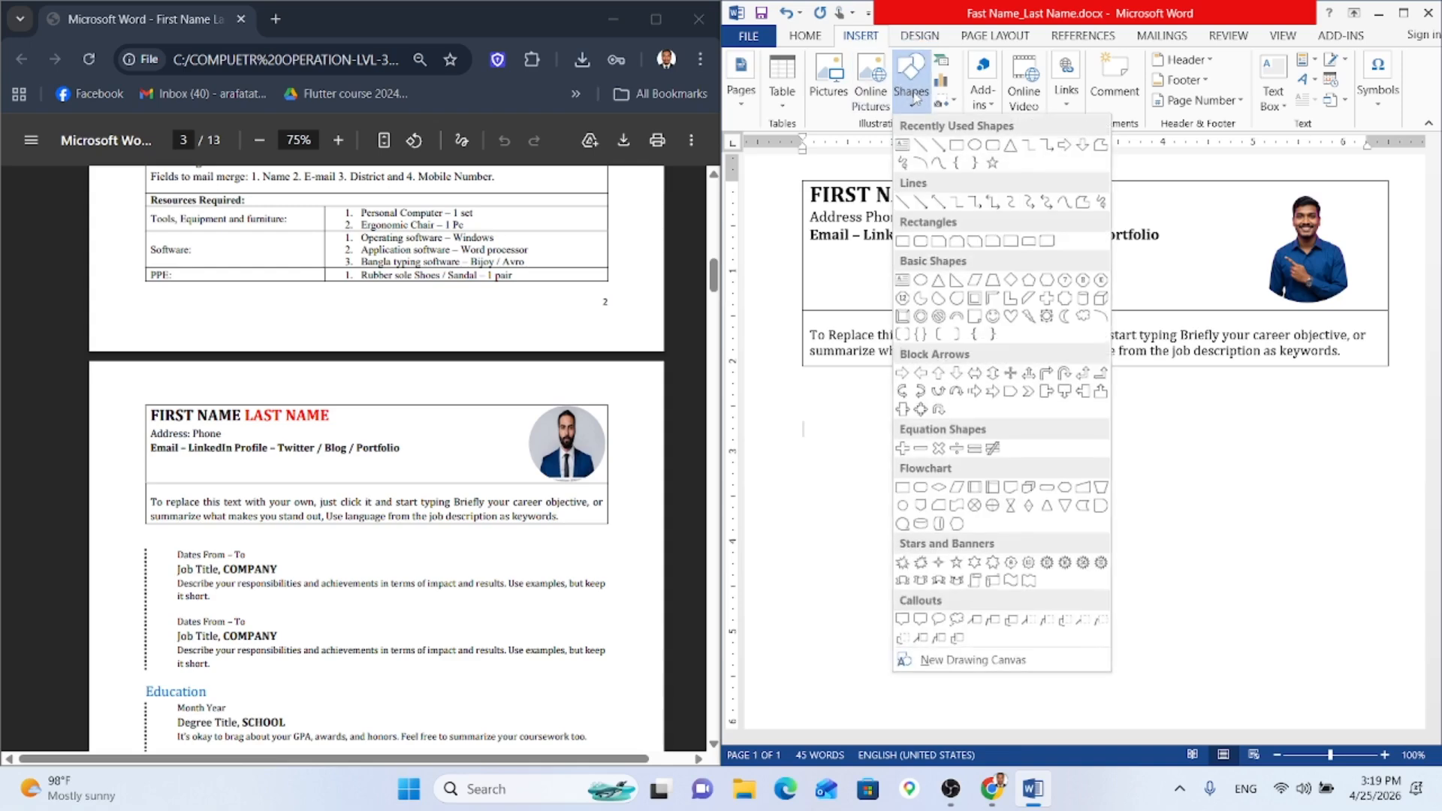
click(901, 201)
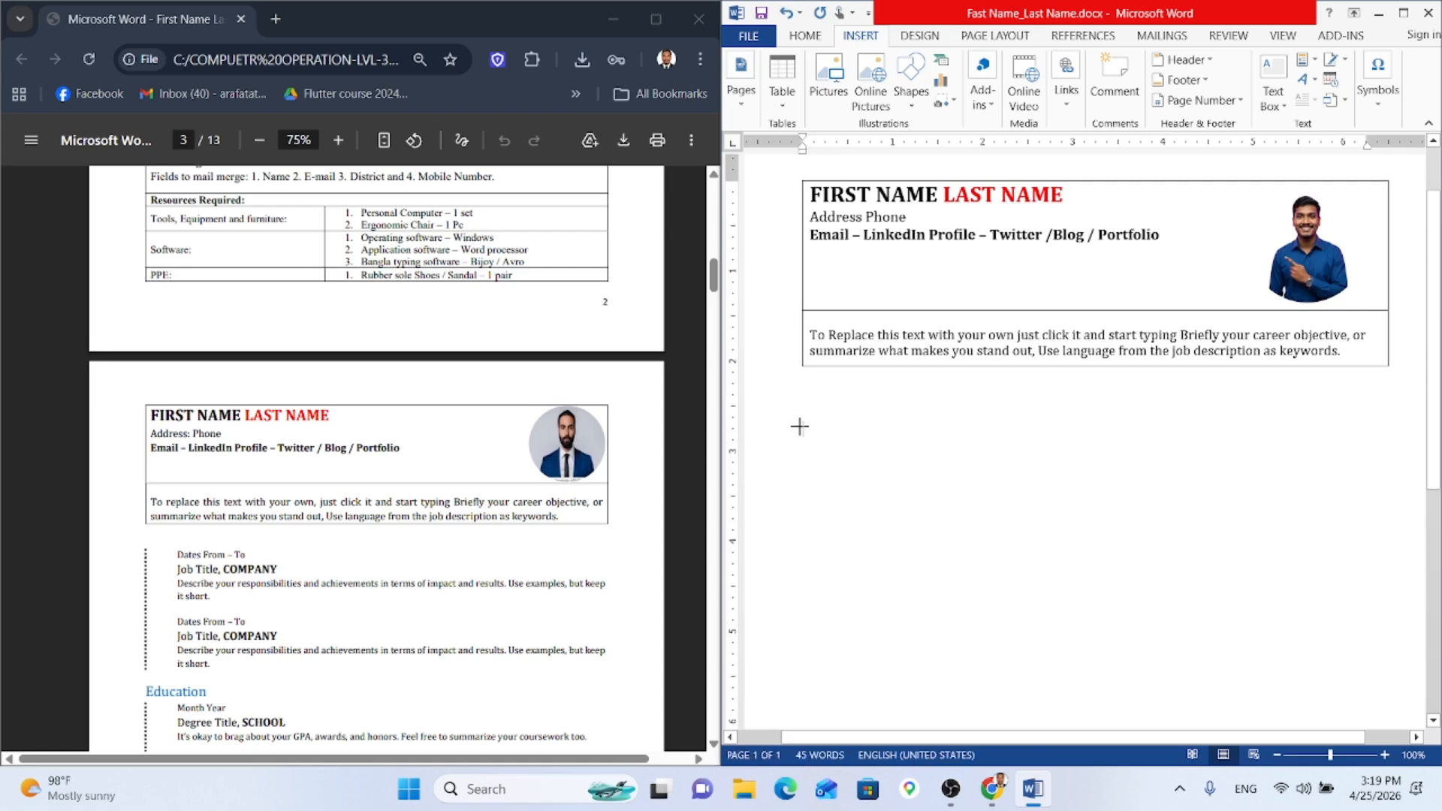
drag(799, 426, 796, 541)
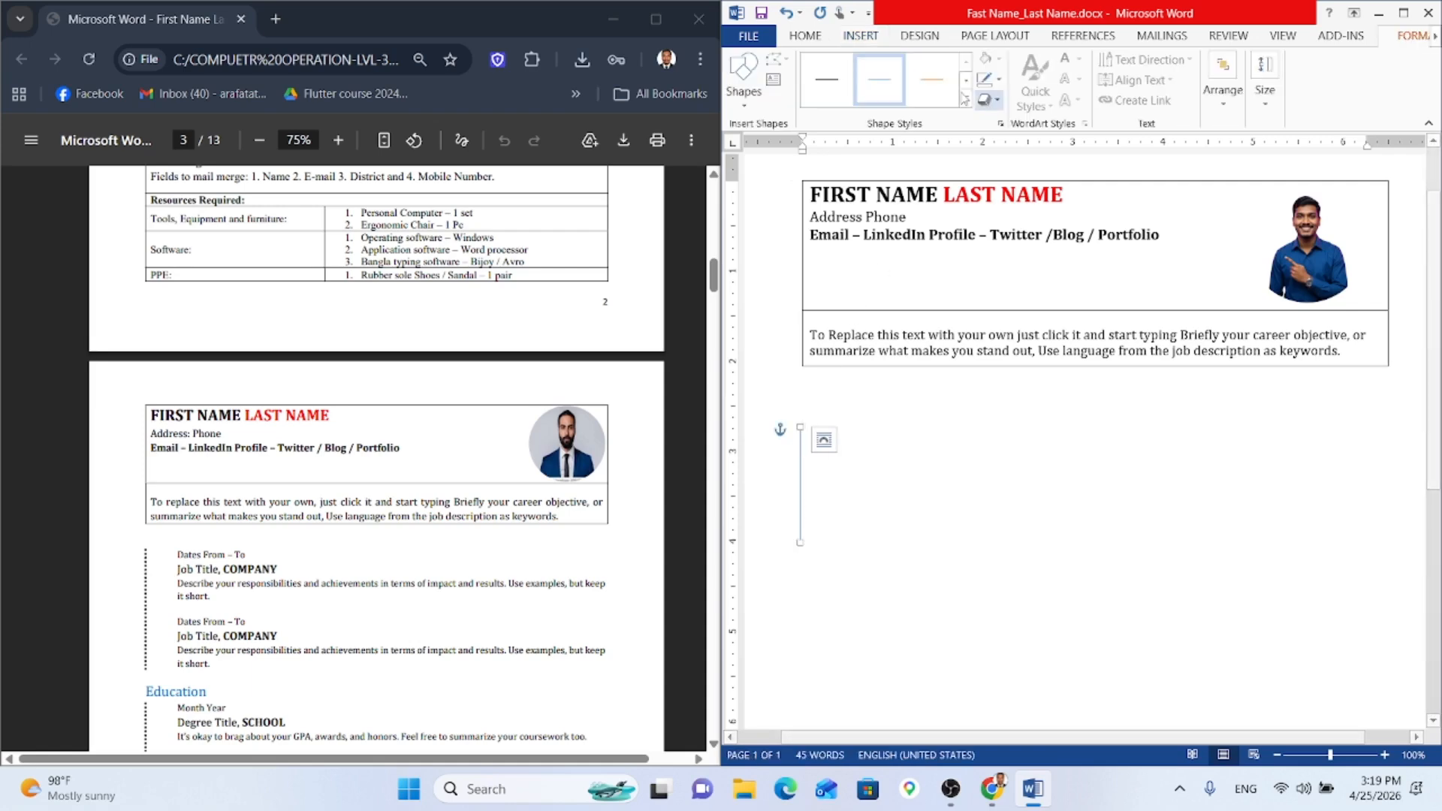
Step: Make the line dark, dotted, and 1½ pt thick
click(998, 79)
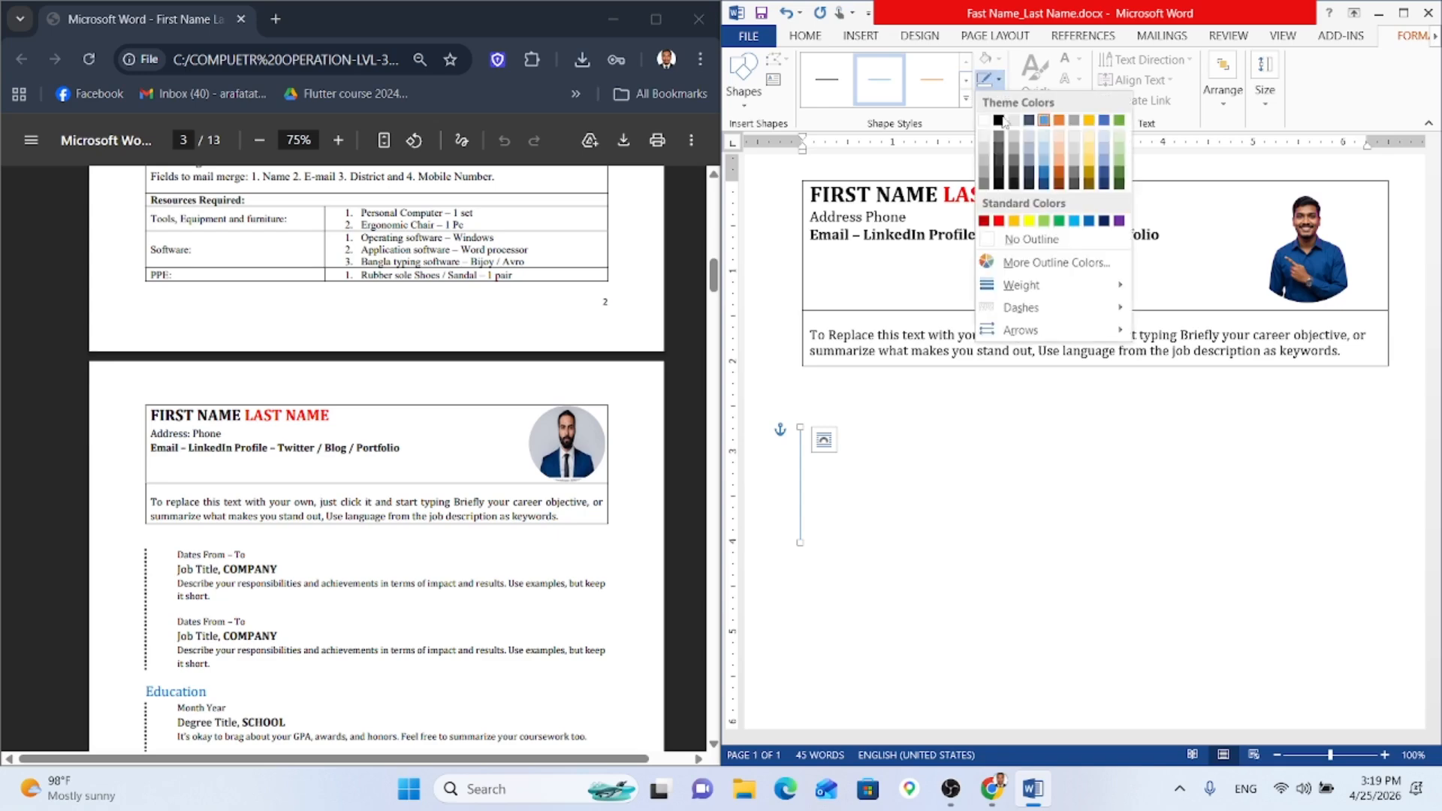
click(1003, 128)
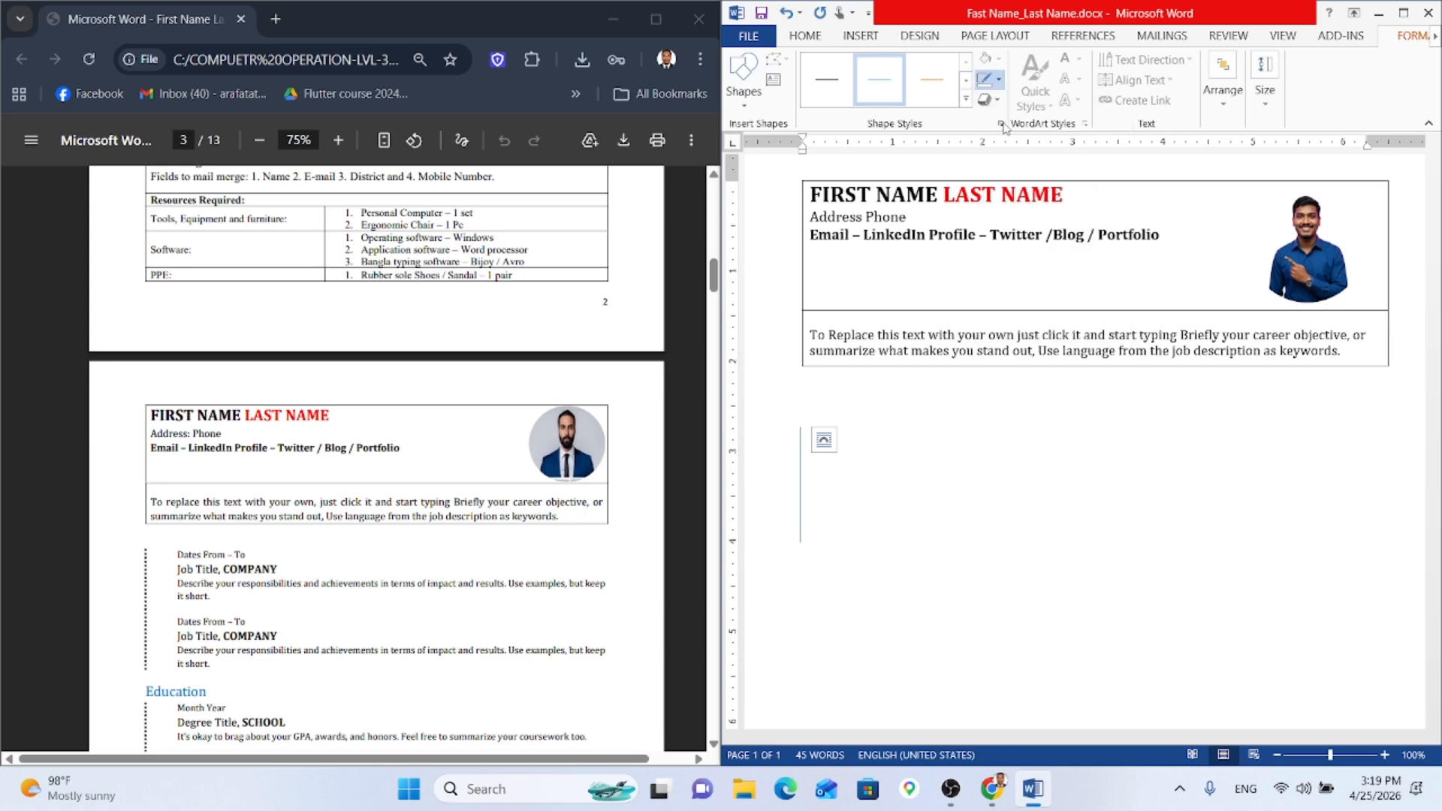
click(998, 78)
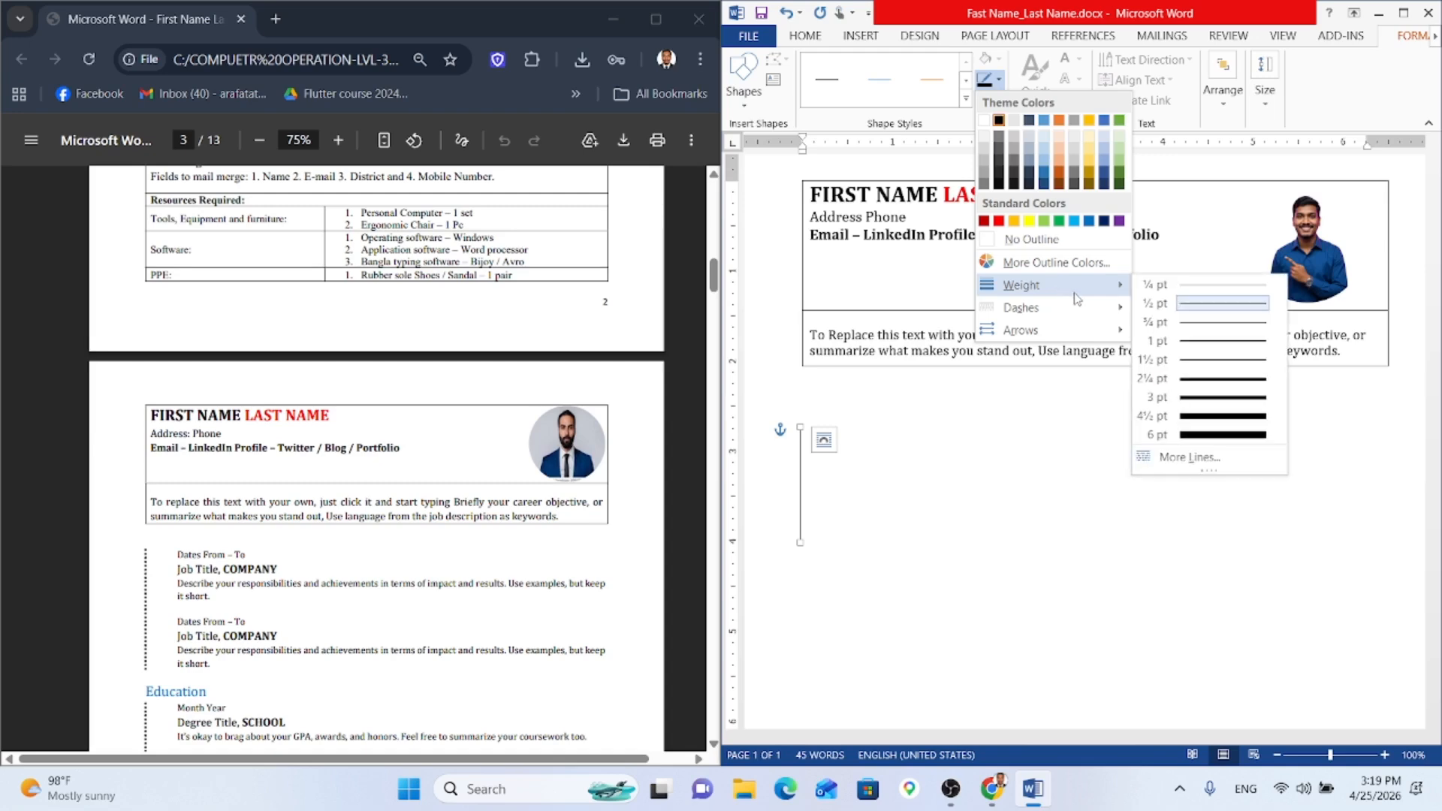
mouse_move(1081, 307)
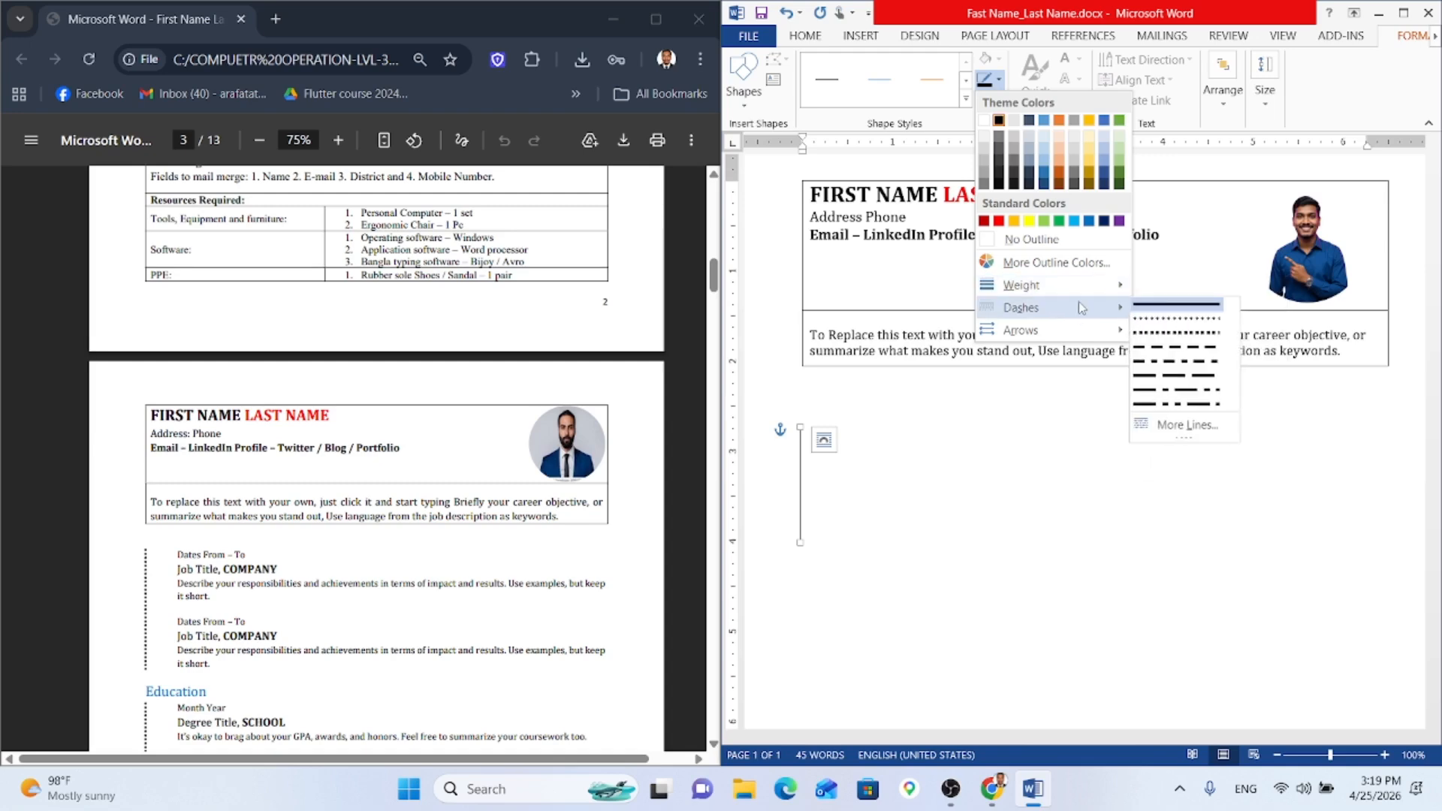
click(1177, 319)
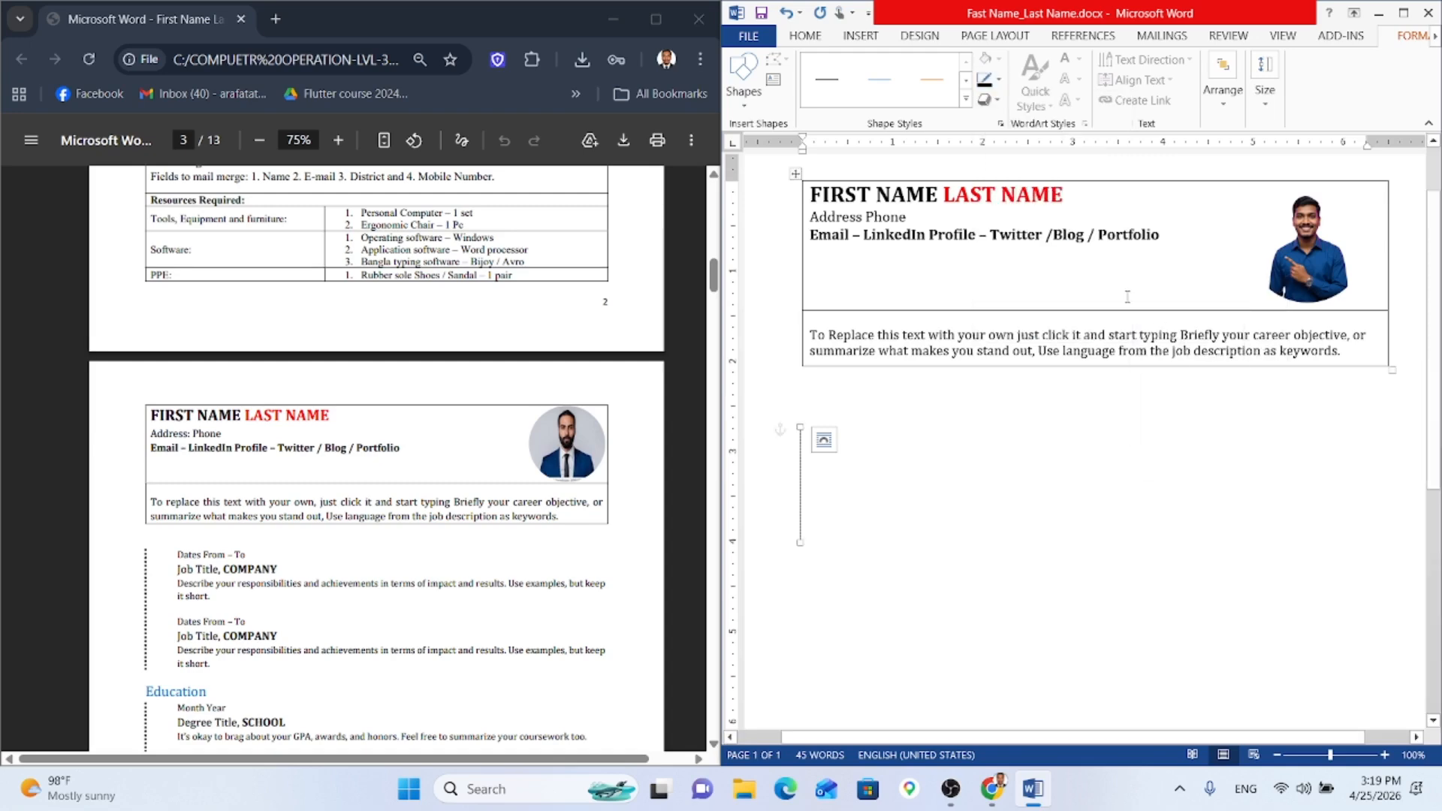
click(999, 79)
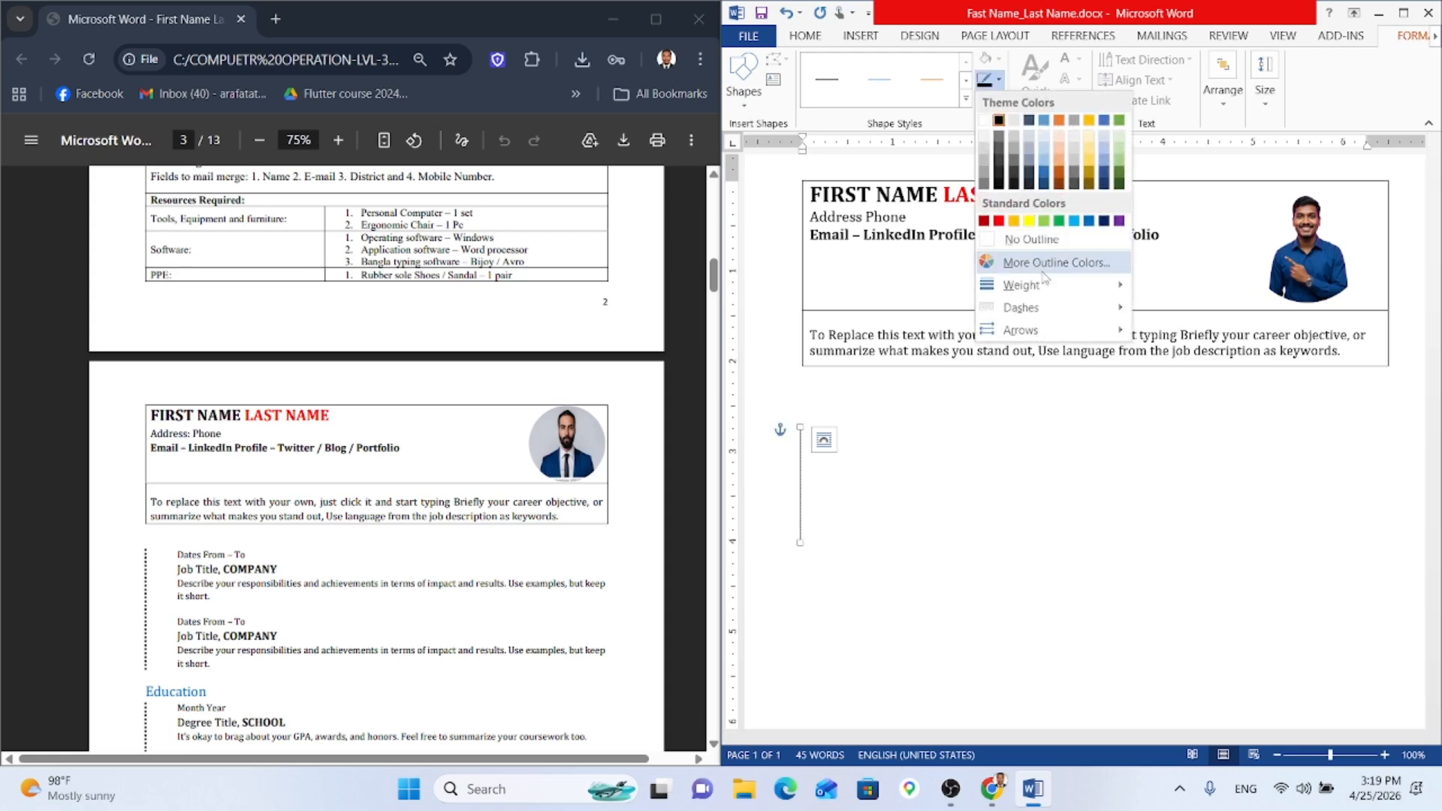
mouse_move(1063, 296)
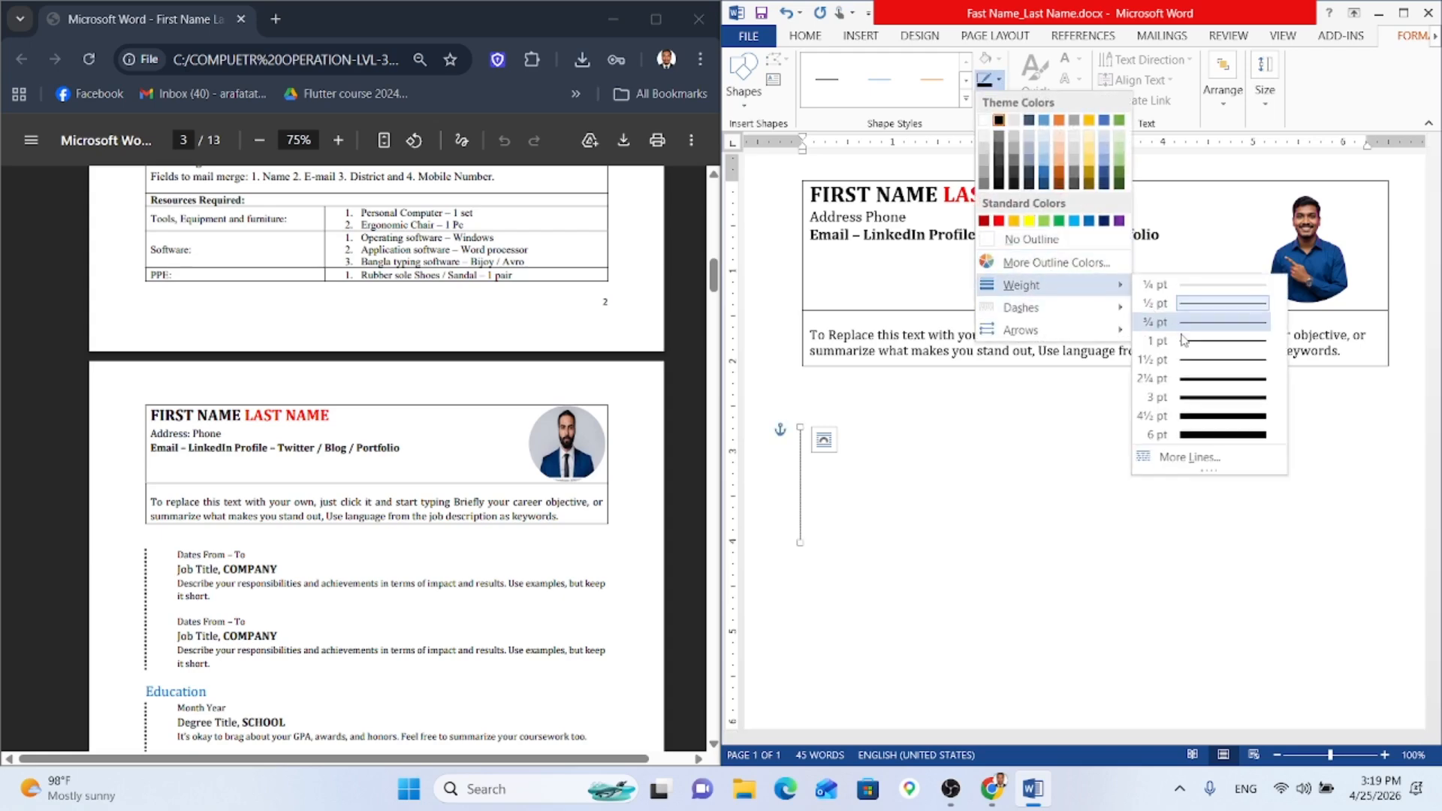
click(1209, 360)
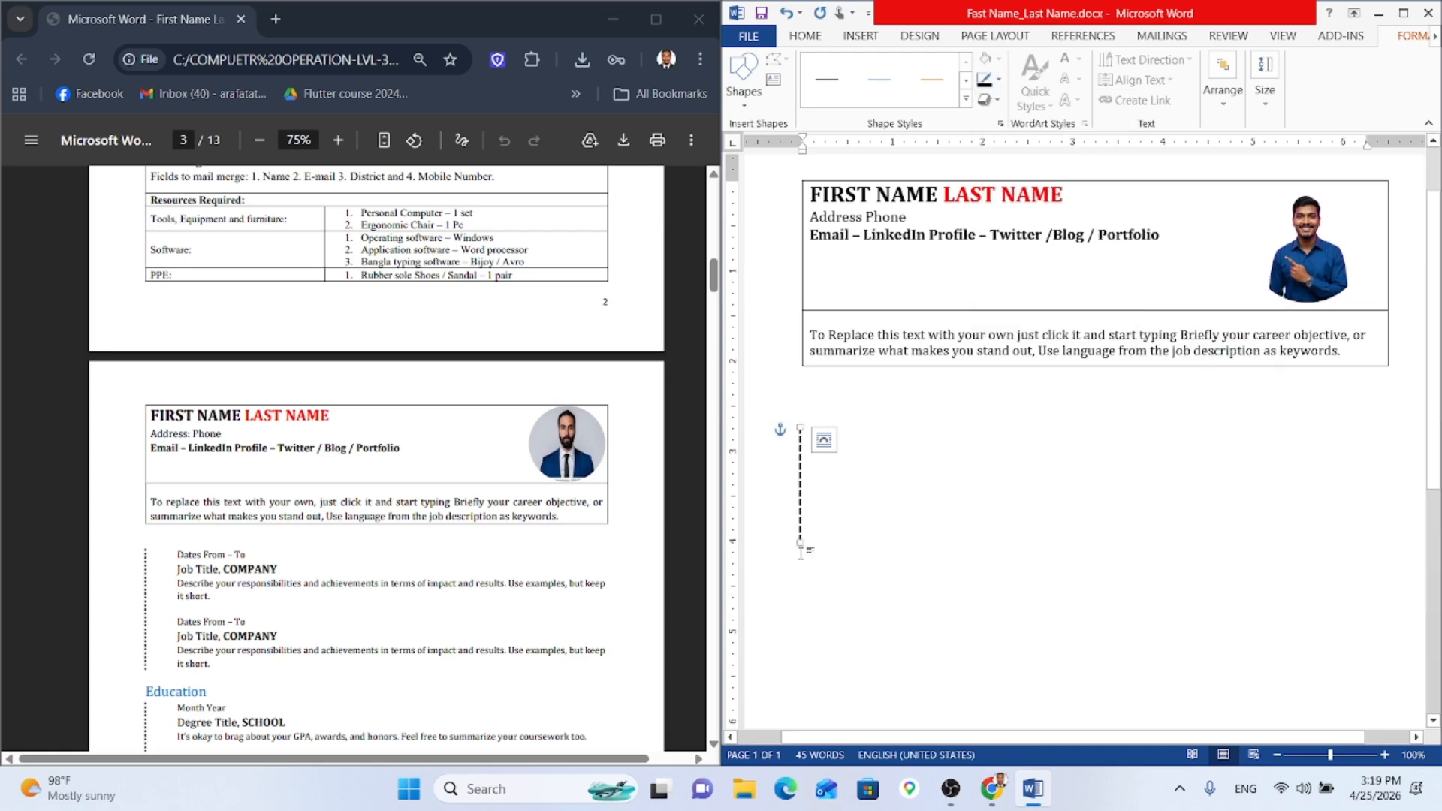
Step: Extend the dotted line further down and switch it to a finer Round Dot style
drag(802, 542, 800, 566)
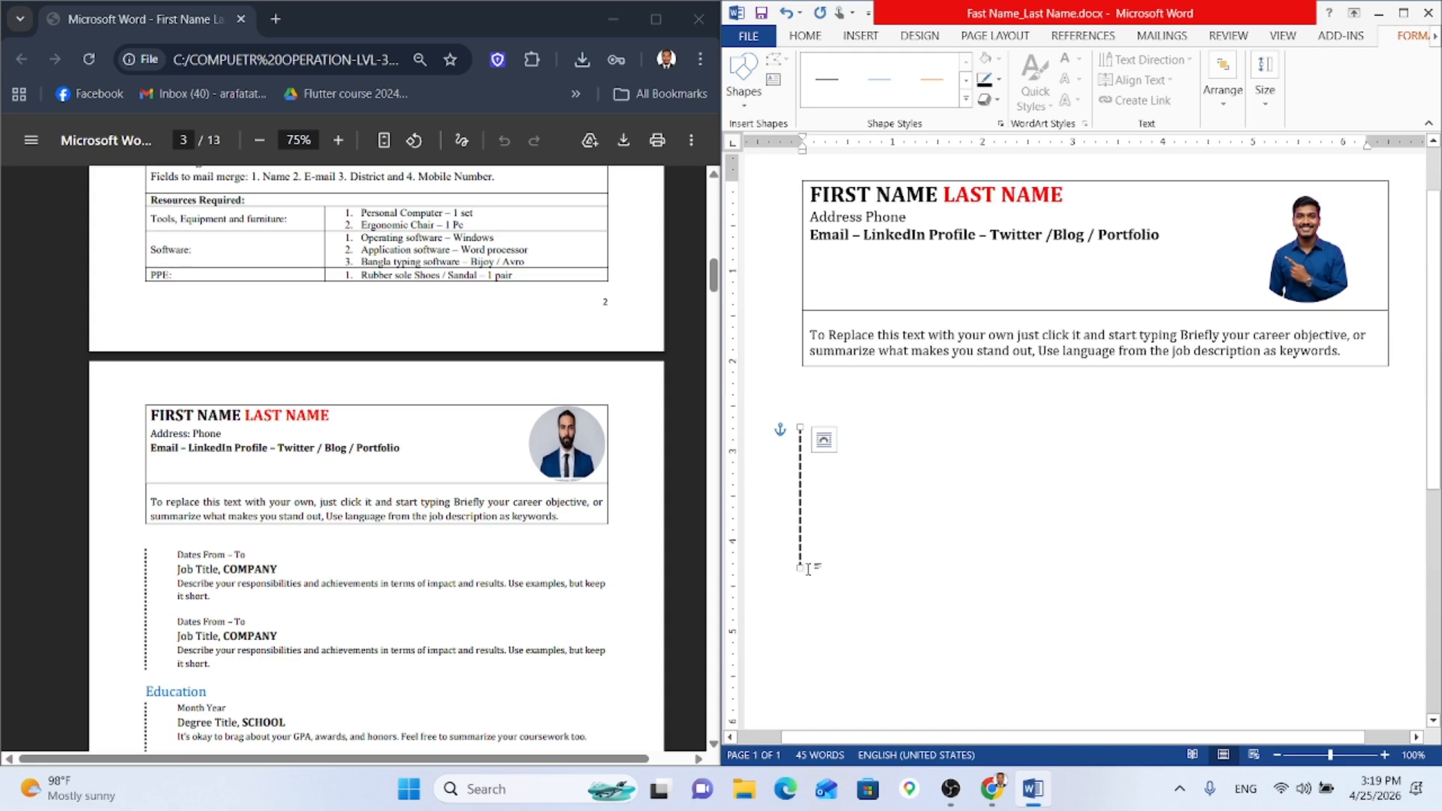
click(998, 79)
mouse_move(1021, 307)
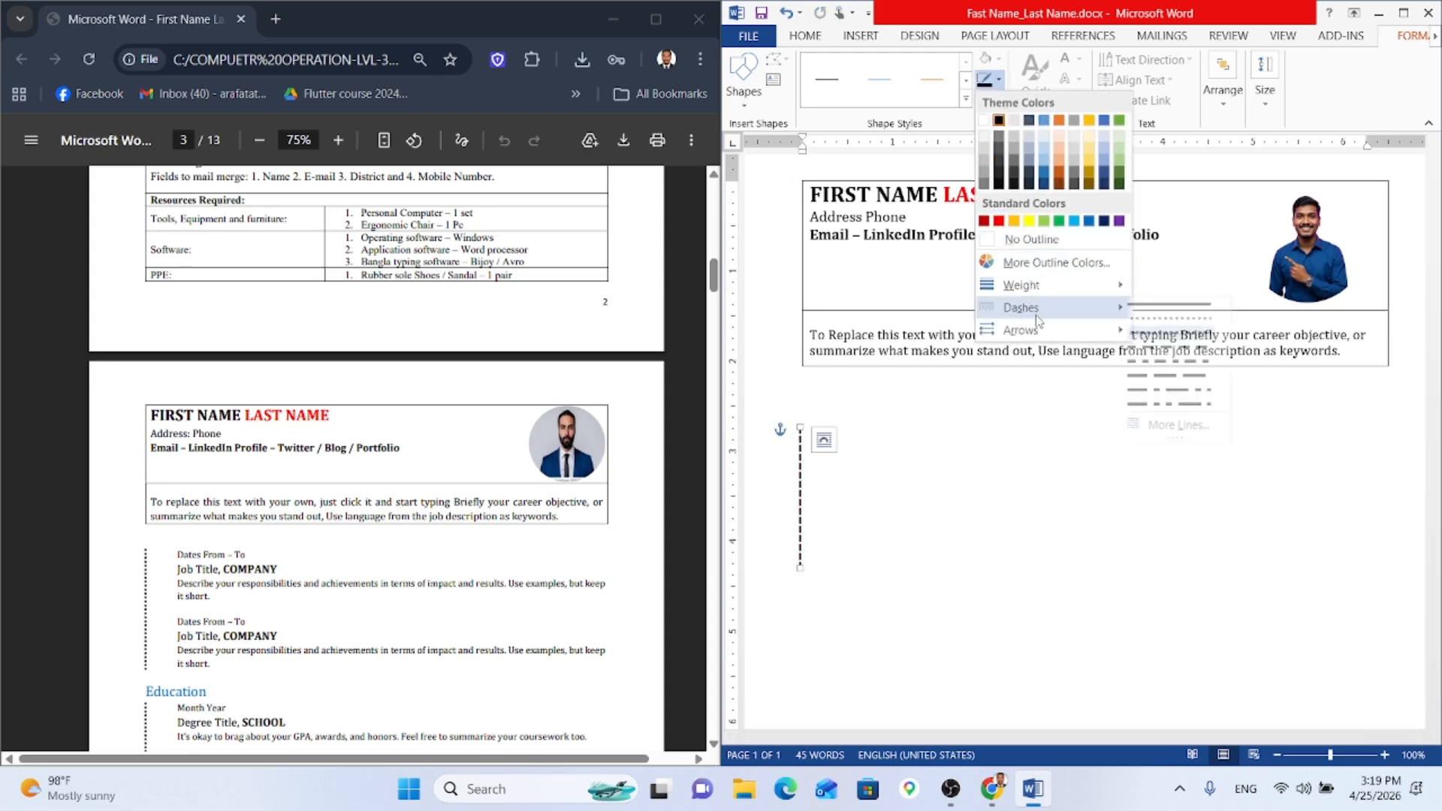
click(927, 495)
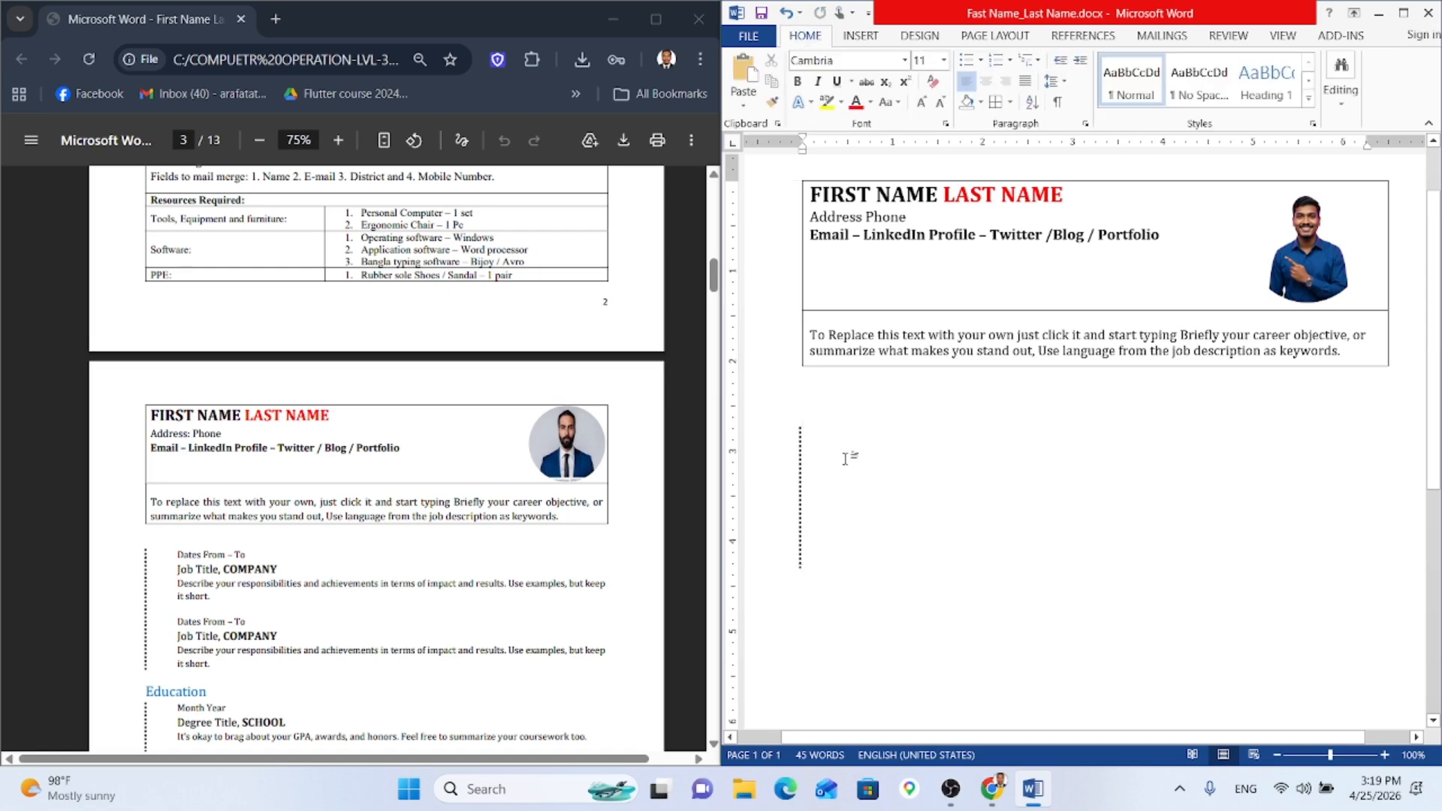
click(801, 451)
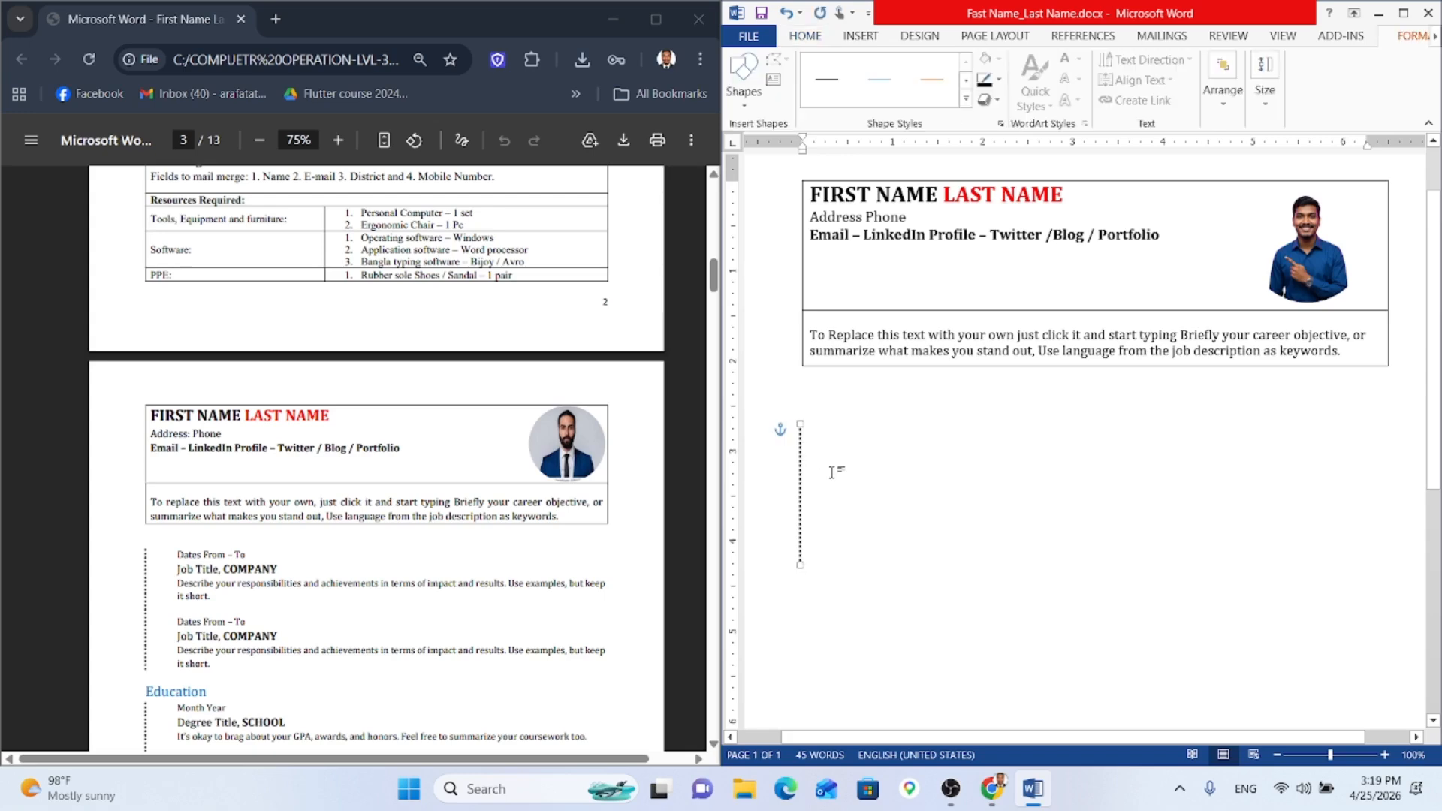
Step: Nudge the dotted line up and type 'Dates From – To' beside it
key(Up)
key(Up)
key(Up)
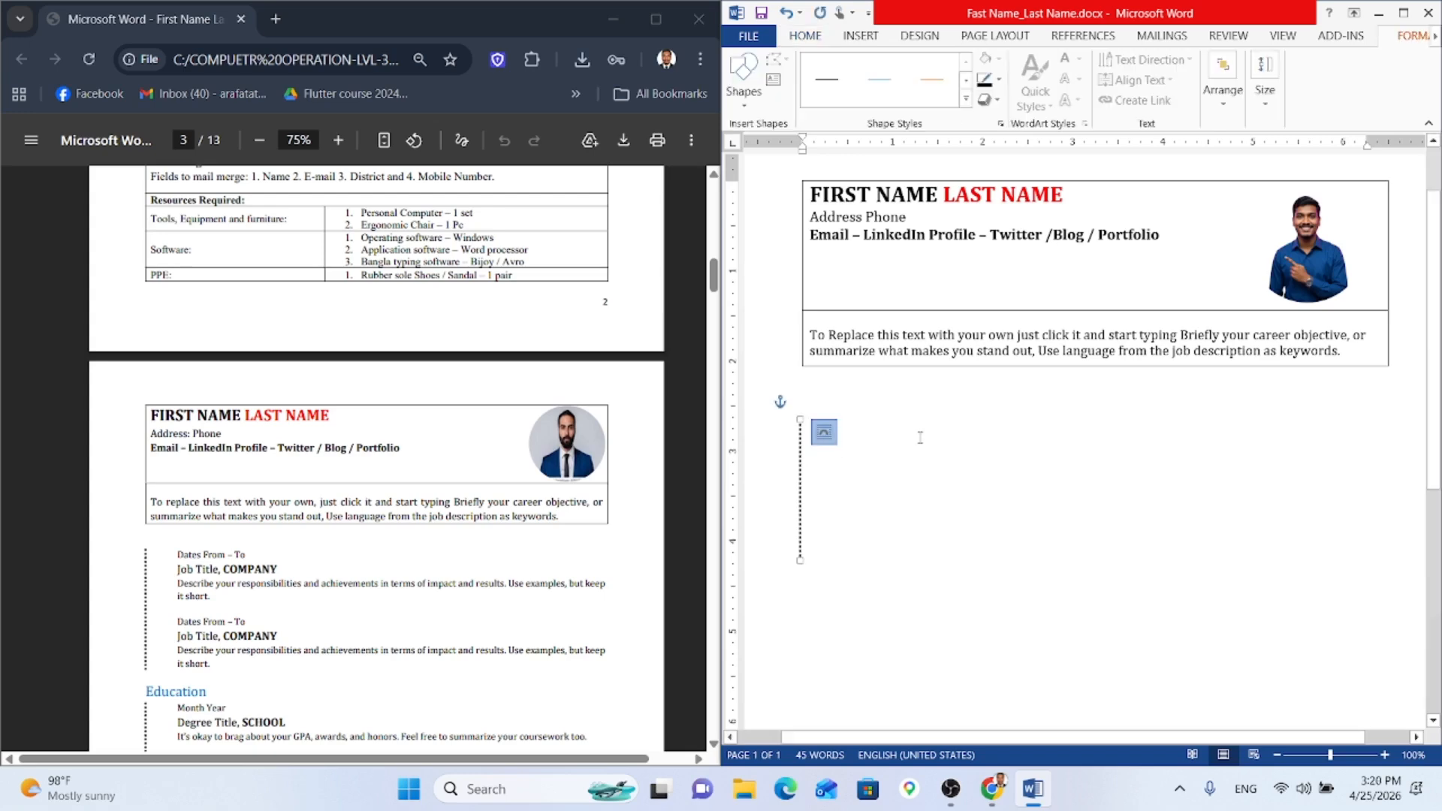
click(910, 438)
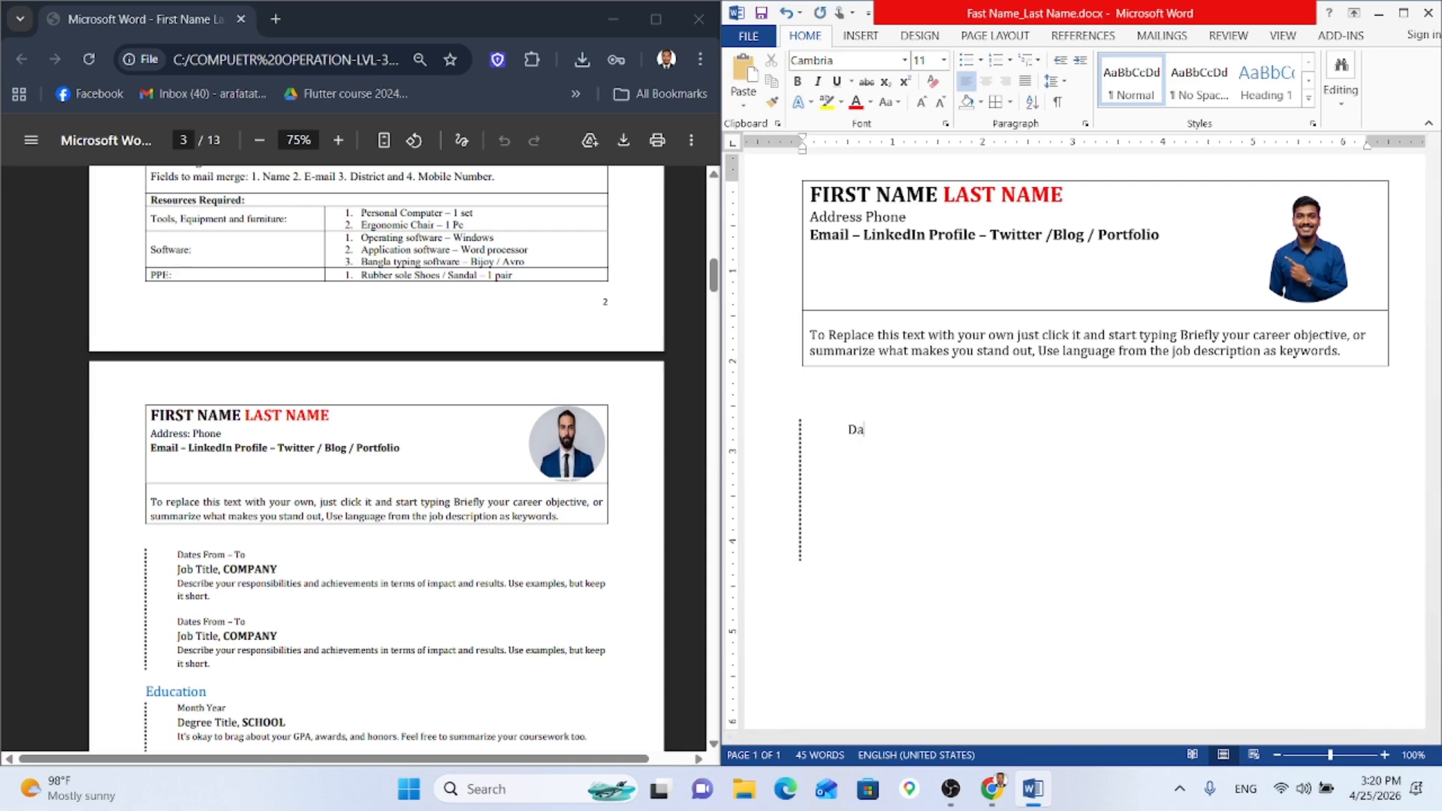
text(Dates From)
key(BackSpace)
key(BackSpace)
key(BackSpace)
key(BackSpace)
text(From - To)
Step: Type 'Job Tittle ,' on the next line
key(BackSpace)
text(ob)
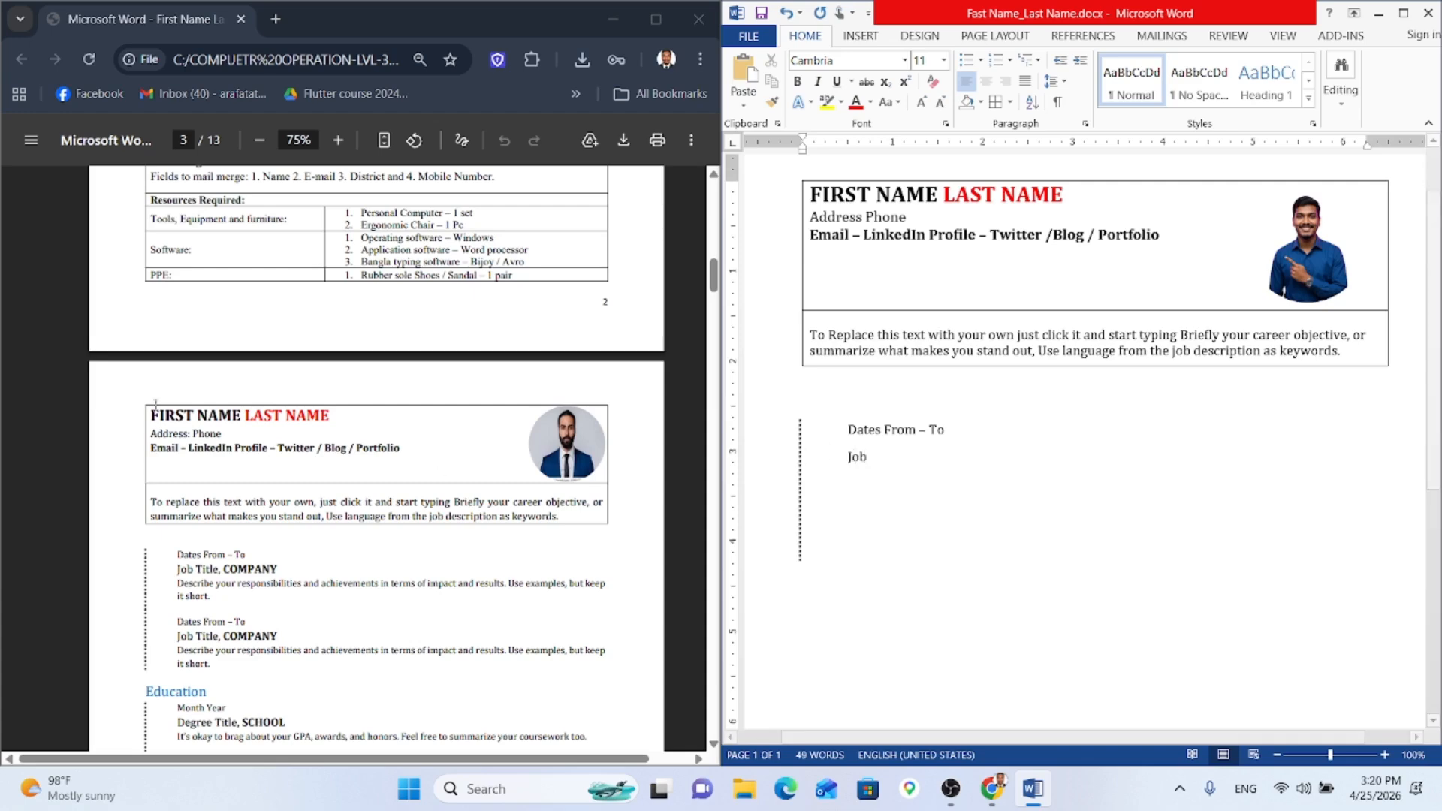
scroll(342, 292, up, 1)
scroll(342, 292, up, 1)
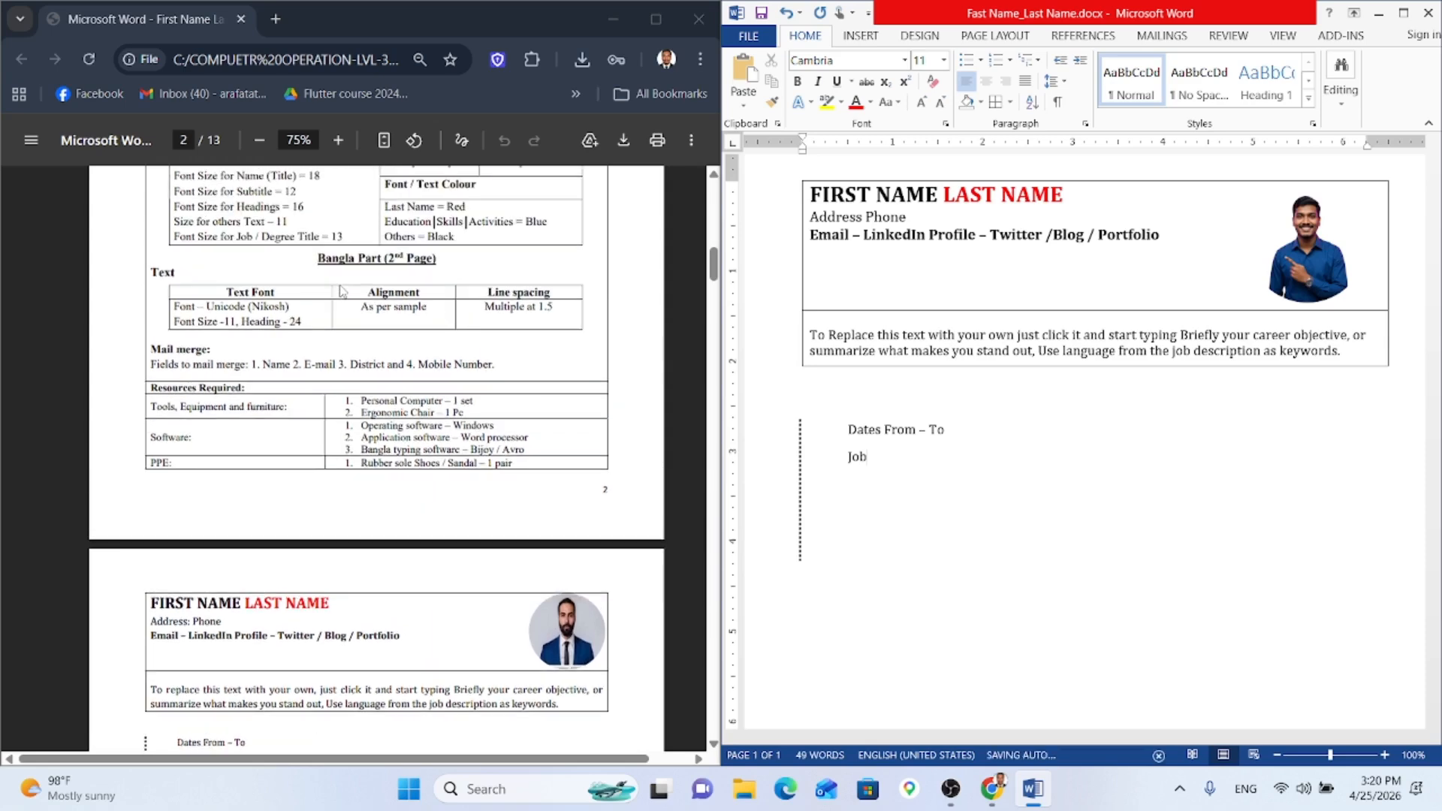
scroll(341, 292, down, 2)
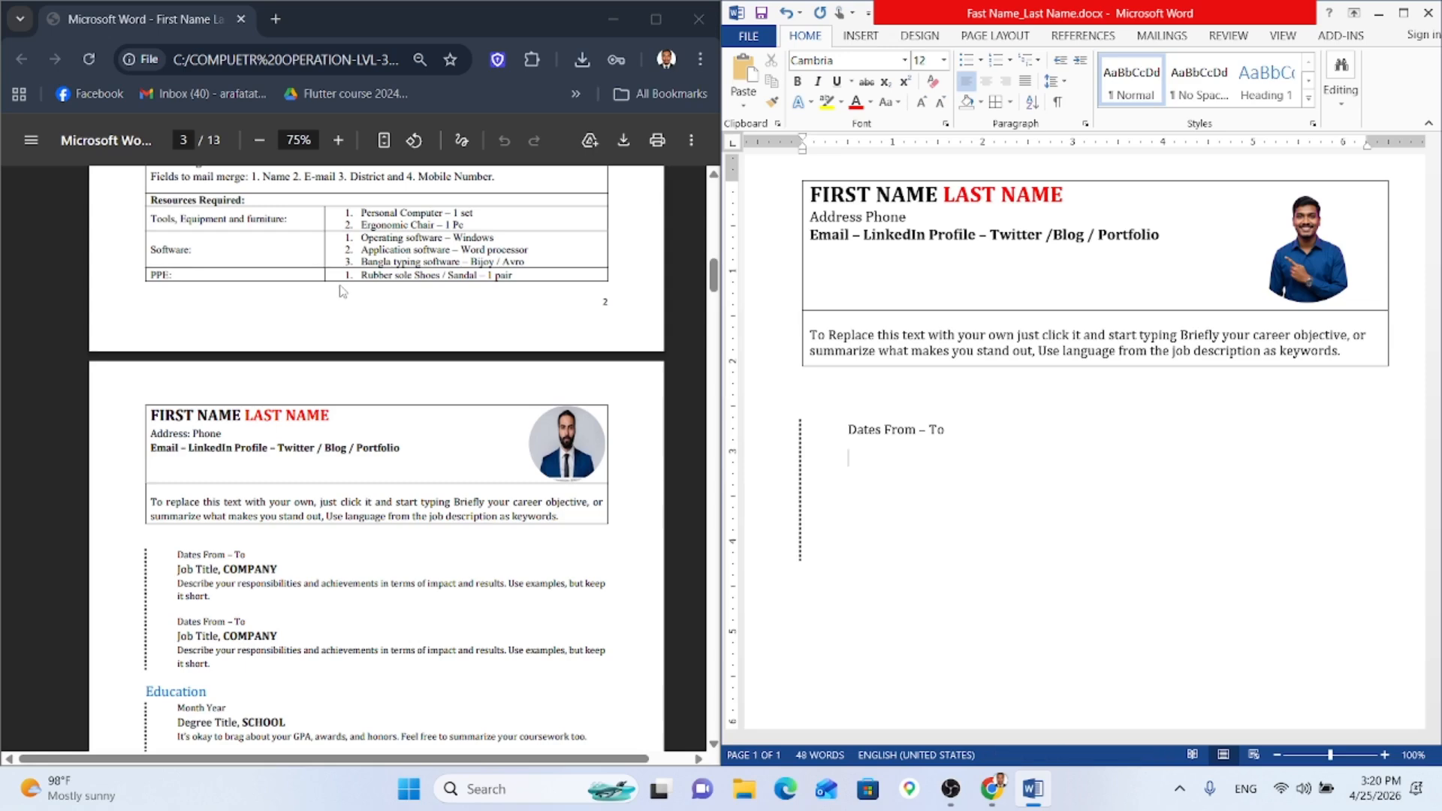
text(Job title,)
key(BackSpace)
key(BackSpace)
key(BackSpace)
key(BackSpace)
key(BackSpace)
text(Tittle ,)
scroll(331, 297, up, 5)
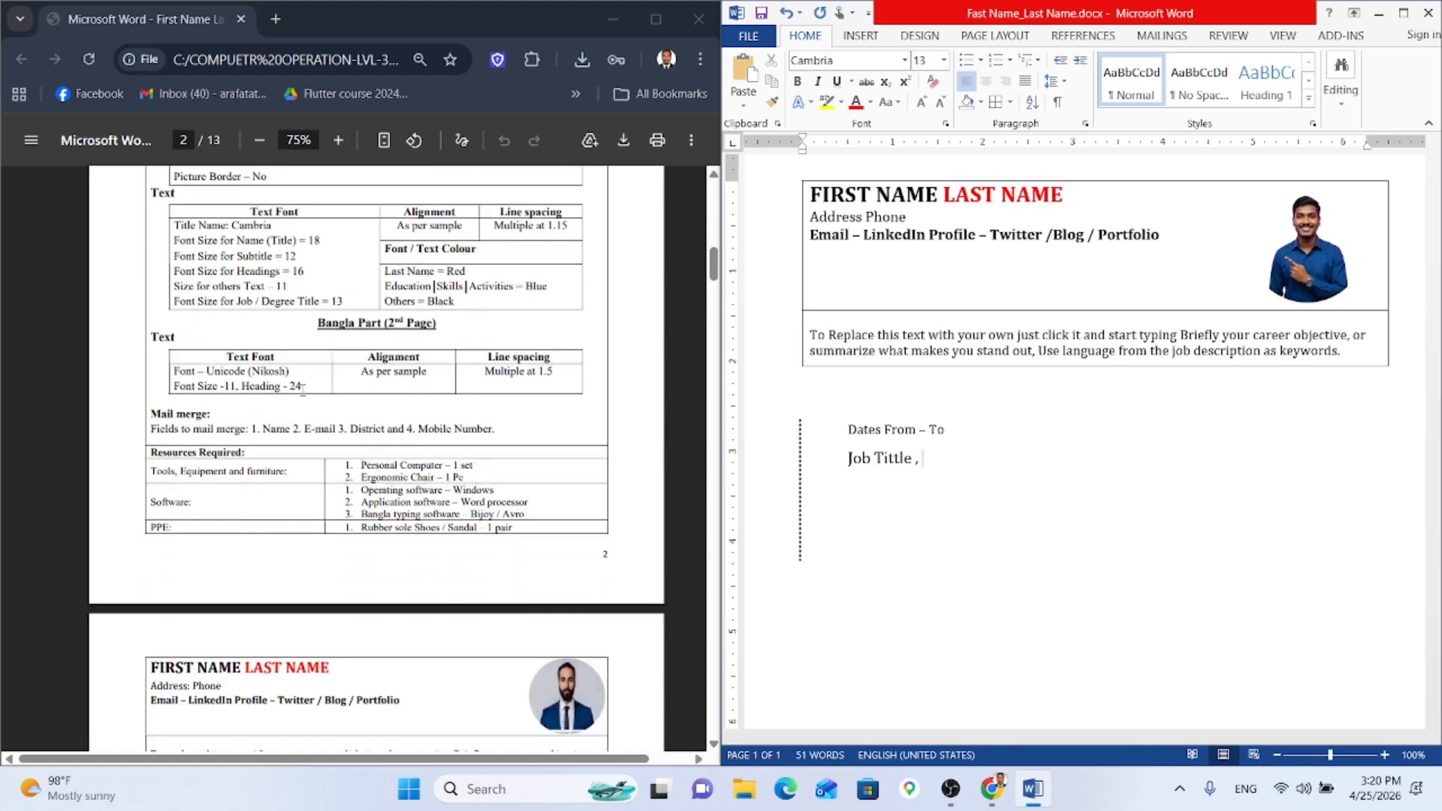
scroll(303, 390, down, 5)
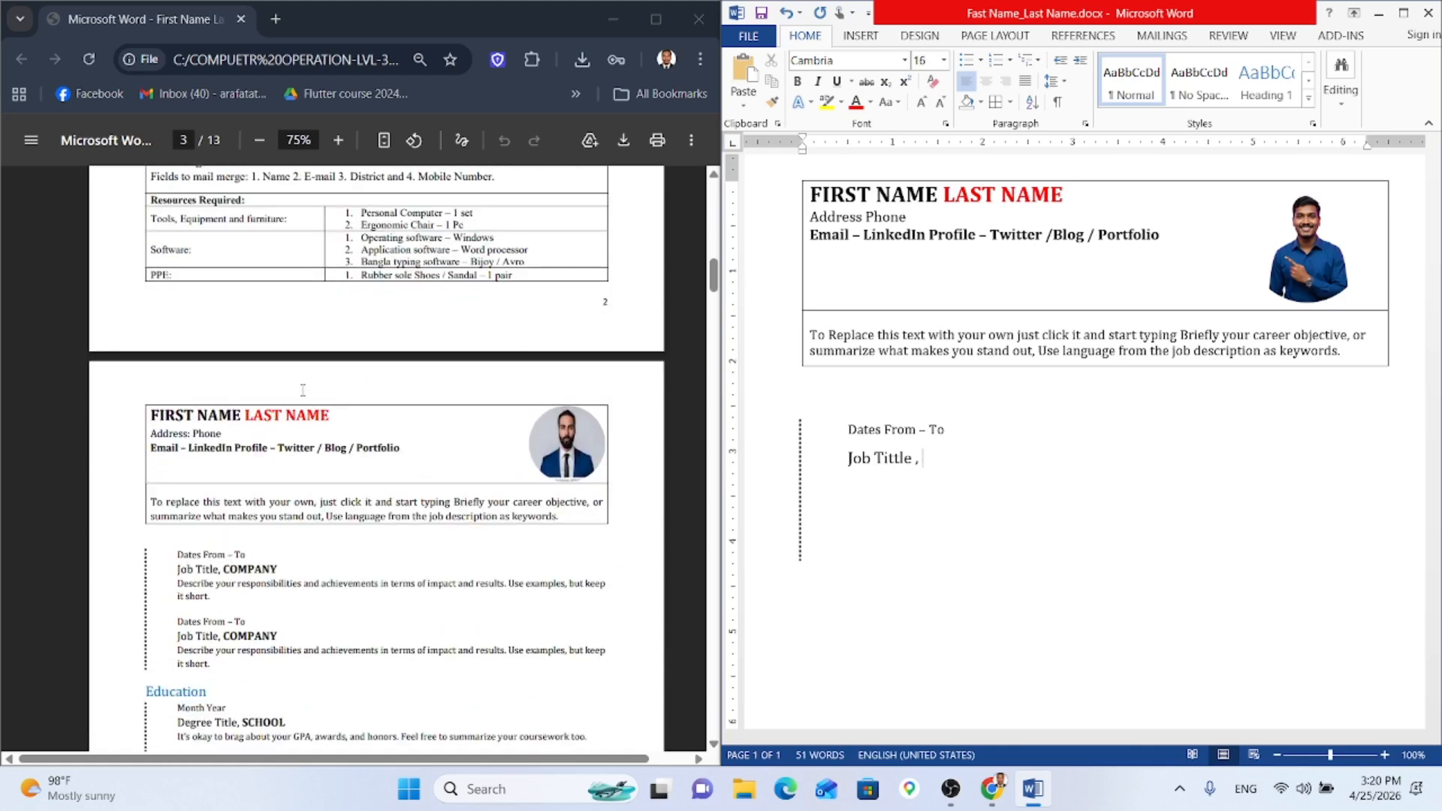
Step: Add 'COMPANY' in bold after the job title, then turn bold off
text(CO)
key(BackSpace)
key(BackSpace)
key(ctrl+b)
text(C)
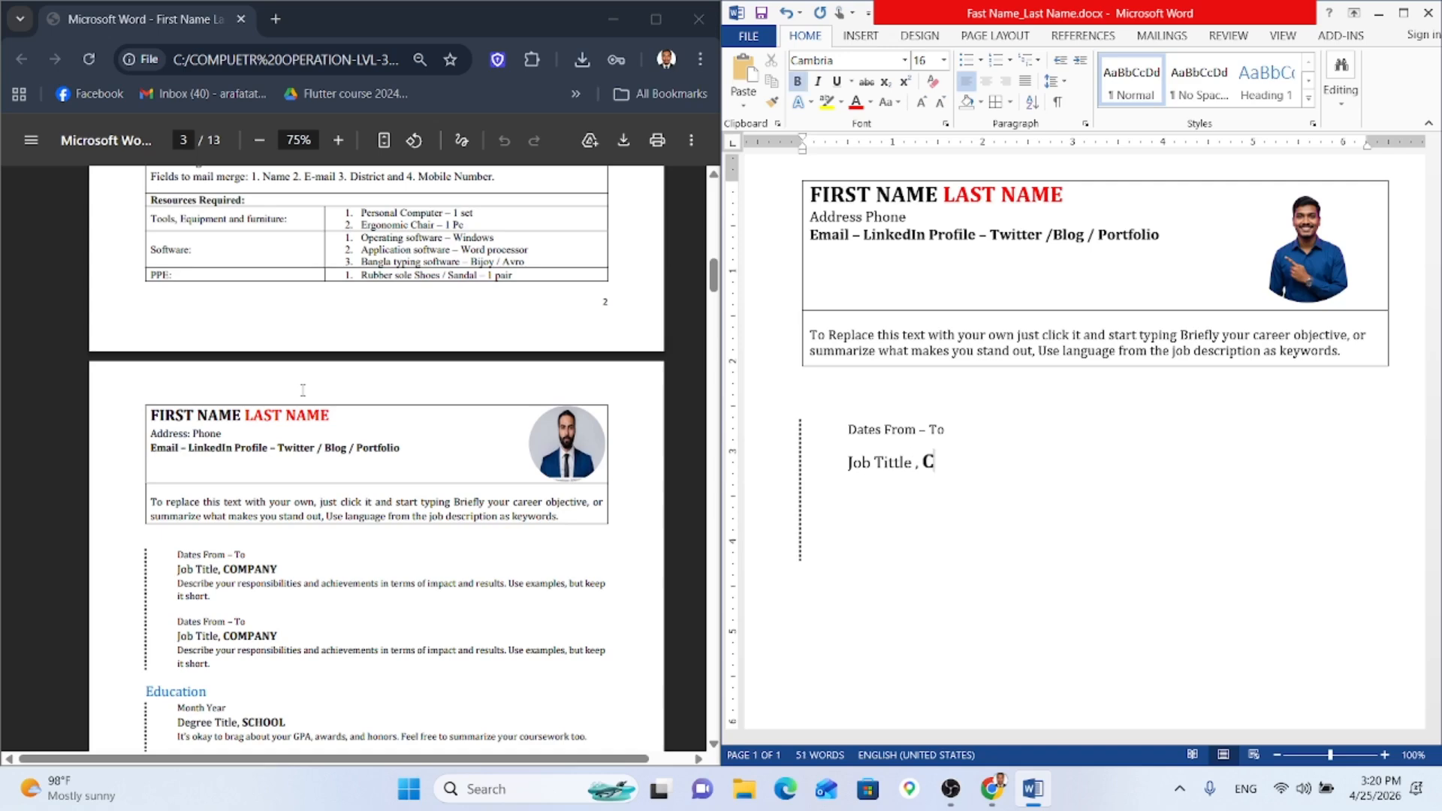
text(OMPANY)
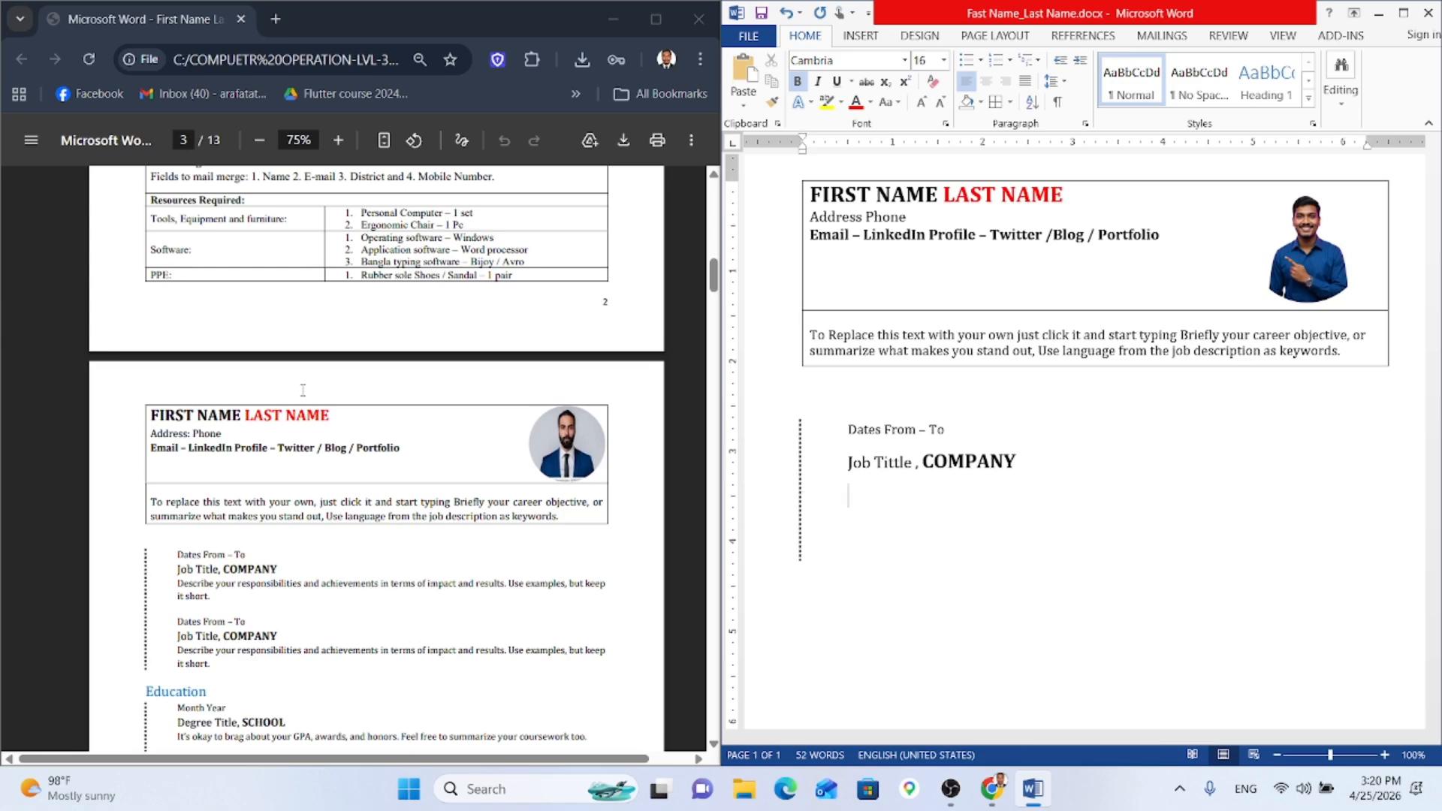
key(ctrl+b)
Step: Type 'Describe your responsibilitties and achievements… Use eaxmples, but keep it short' with no indent
text(dESCRI)
key(BackSpace)
key(BackSpace)
key(BackSpace)
key(BackSpace)
key(BackSpace)
text(Describe your)
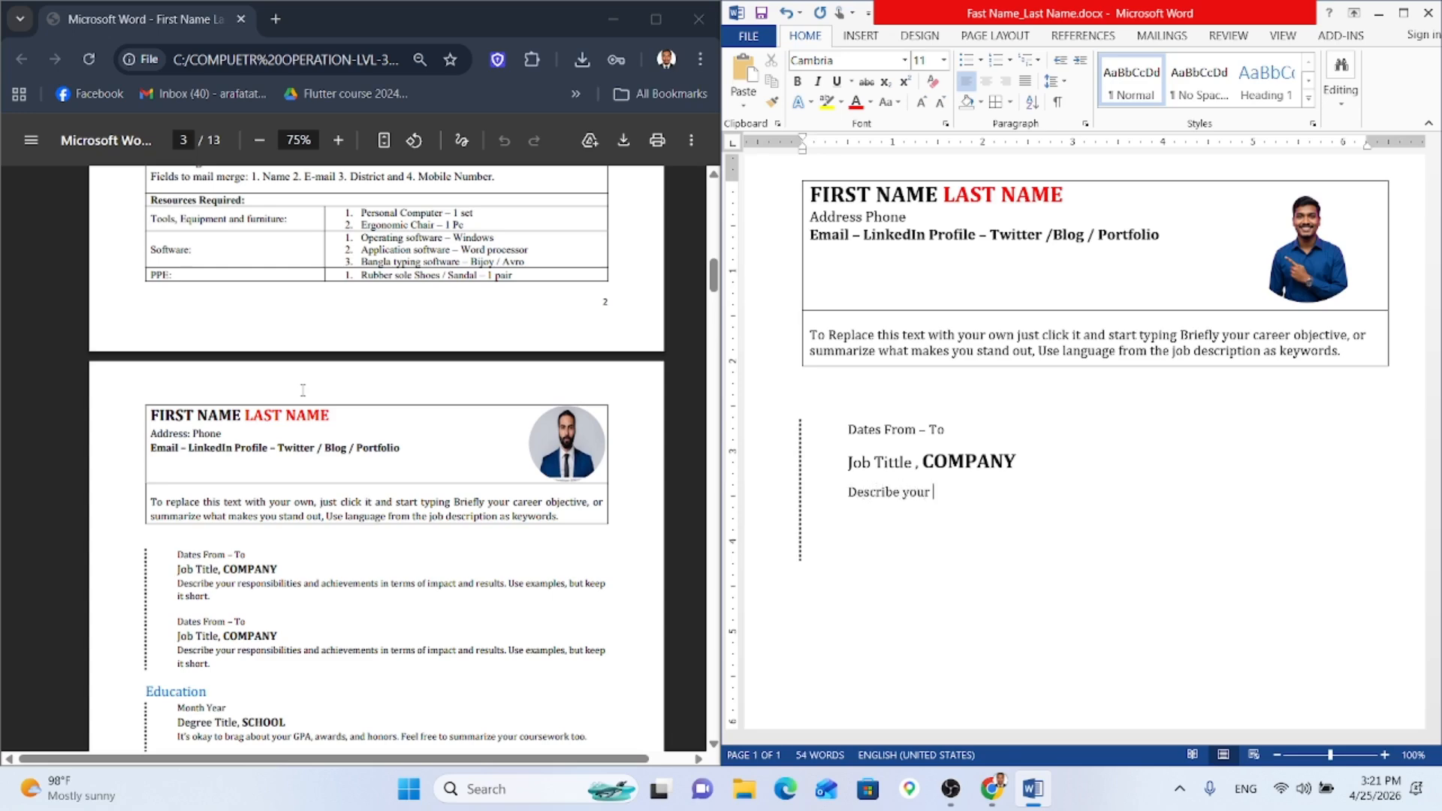
text( responsibilitties and ac)
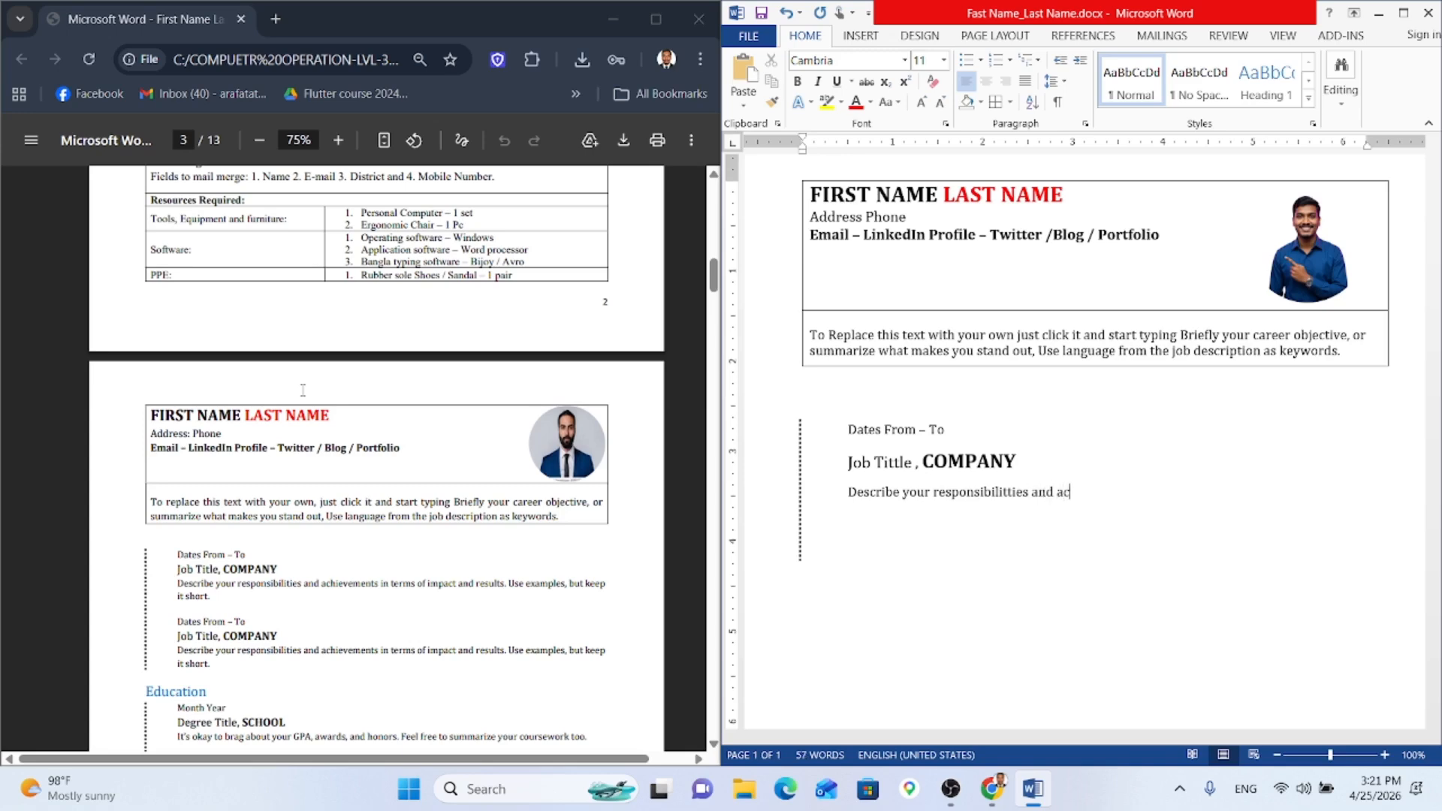
text(hievements in terms )
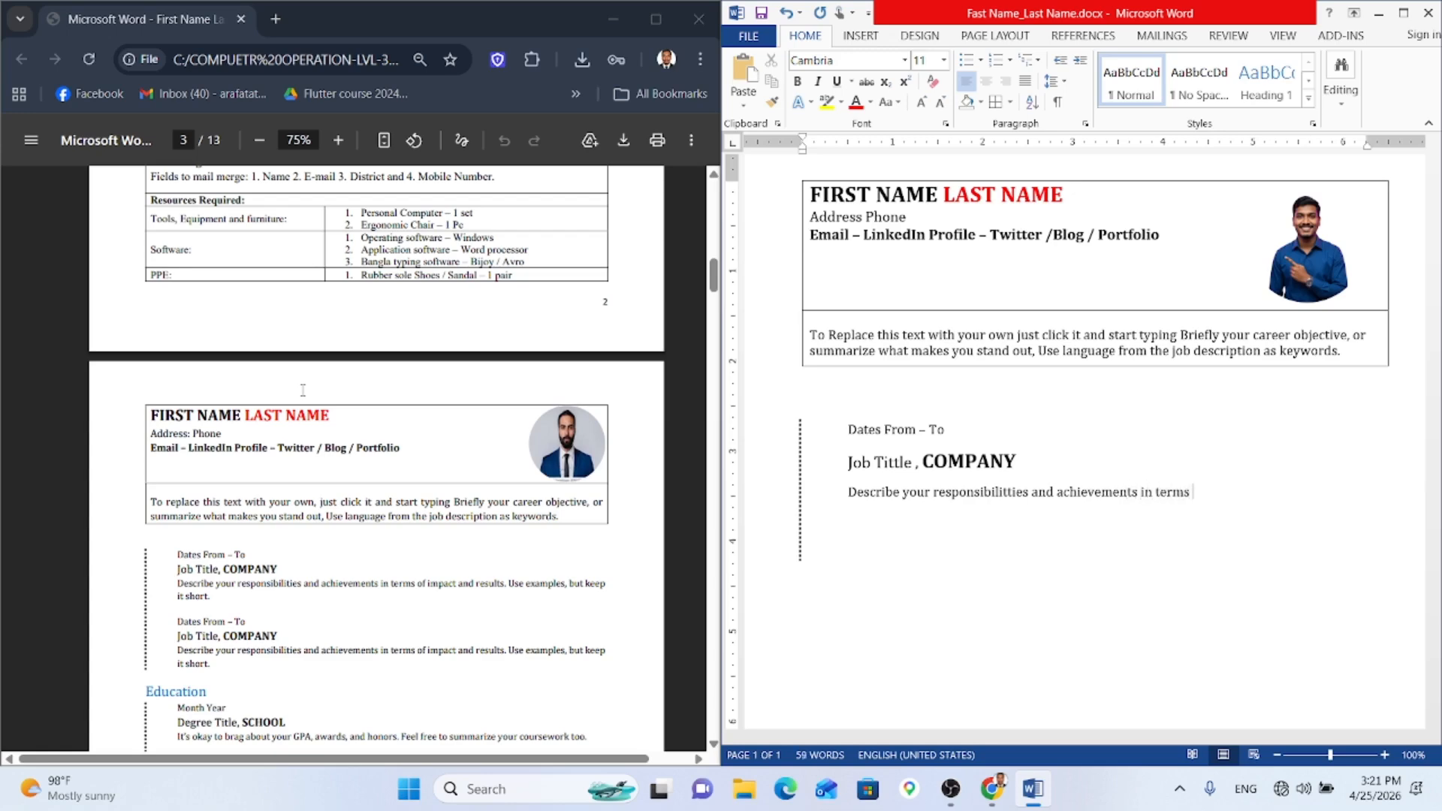
text(of impact and results)
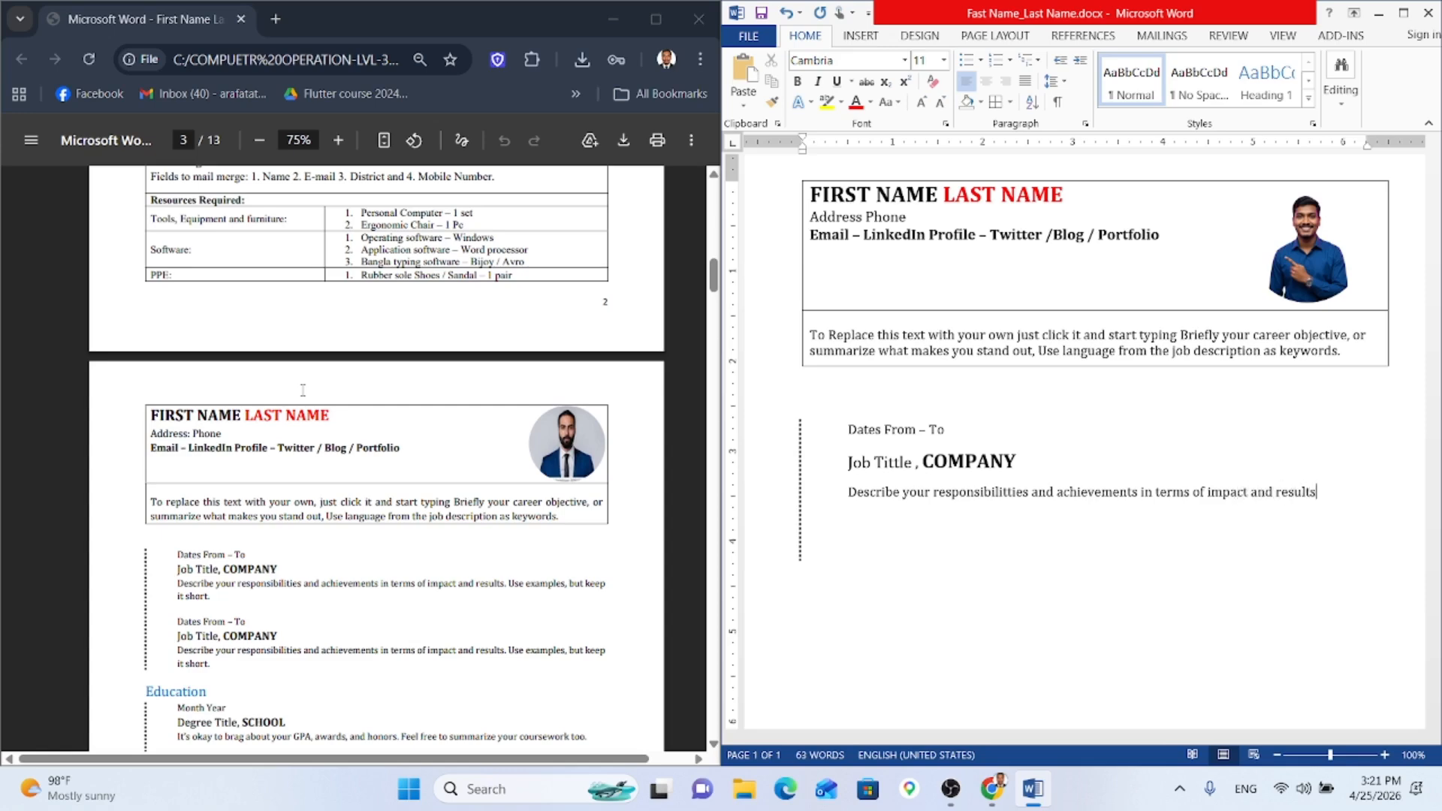
text(. Use eaxmple)
key(ctrl+m)
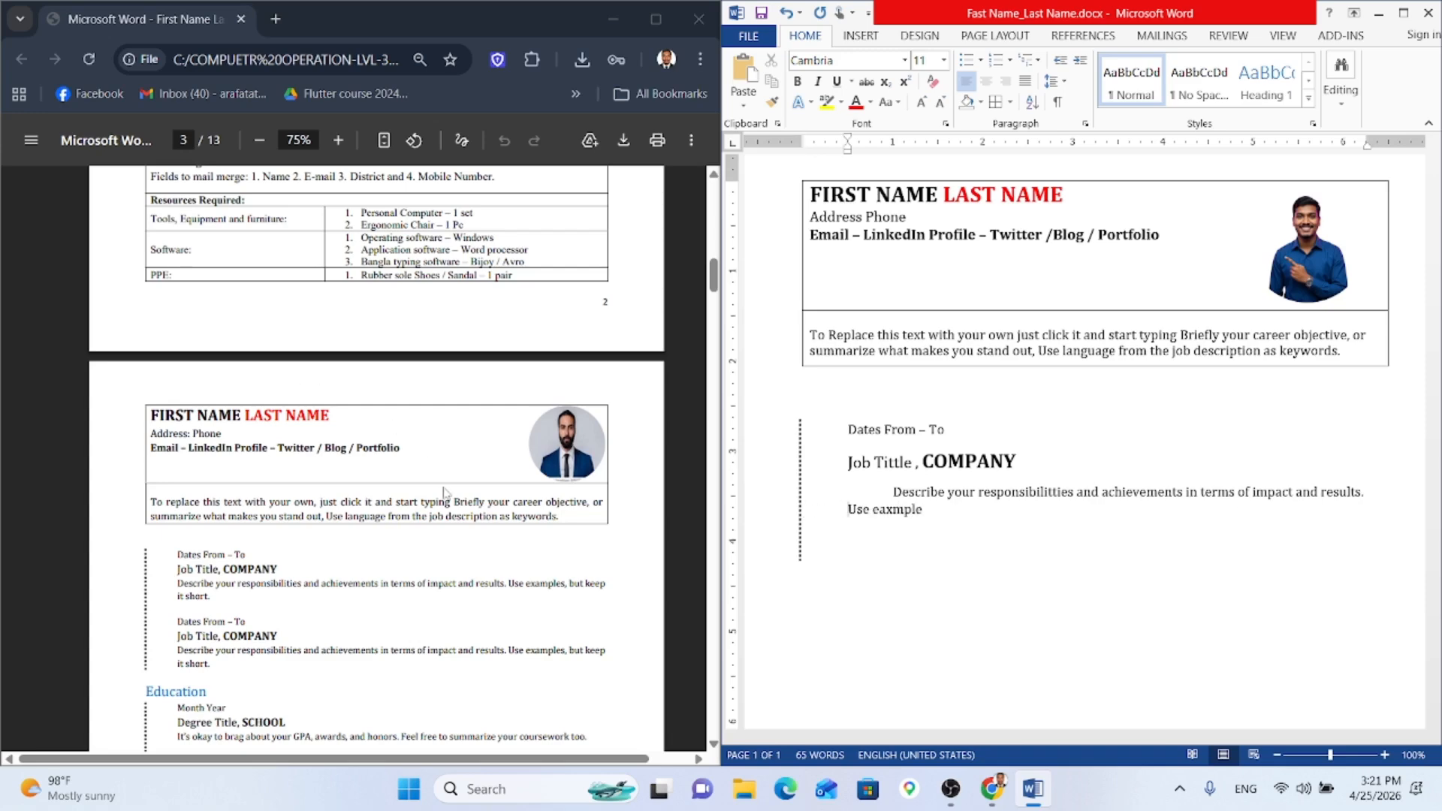
click(892, 492)
key(BackSpace)
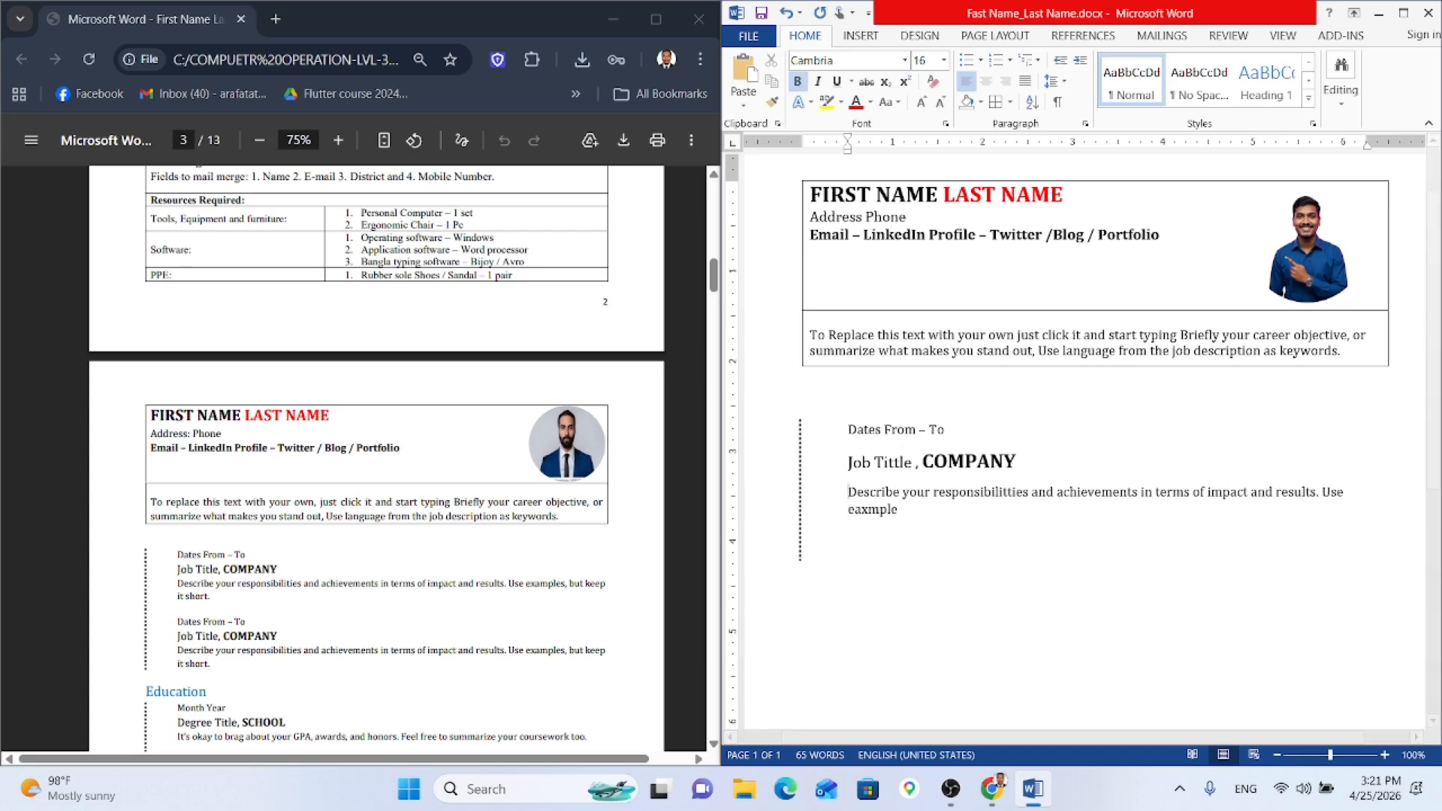
scroll(924, 504, up, 1)
click(922, 559)
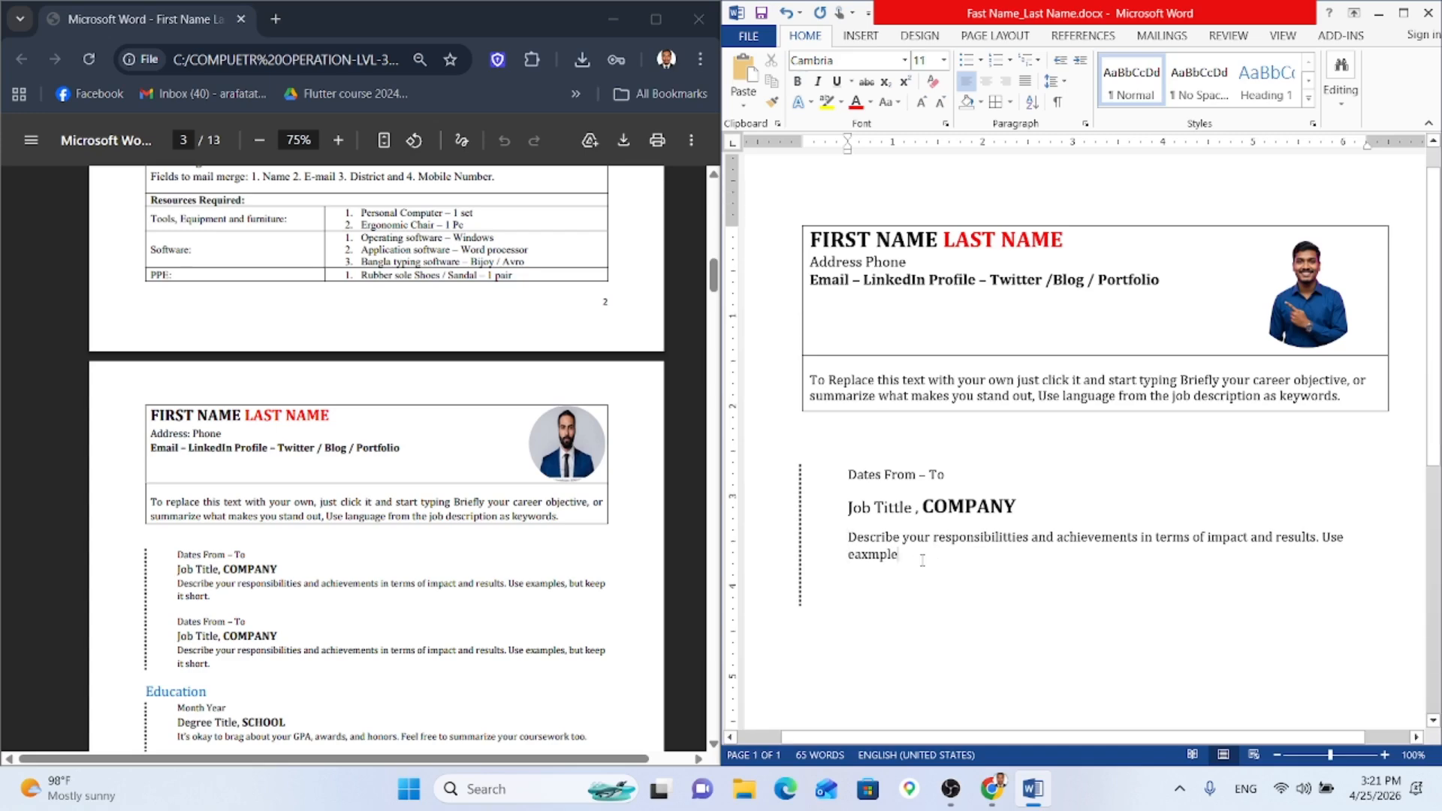
text(s)
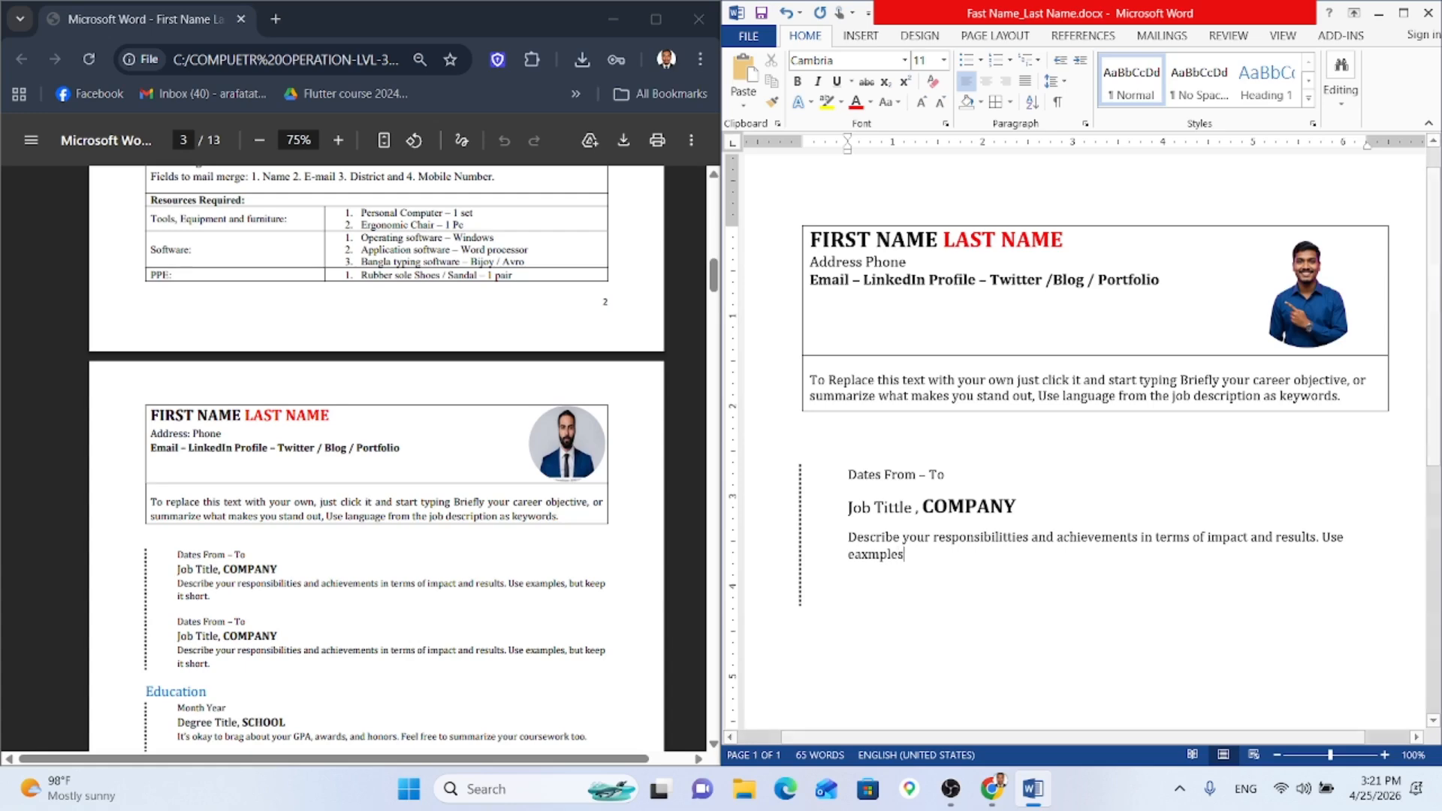
text(, )
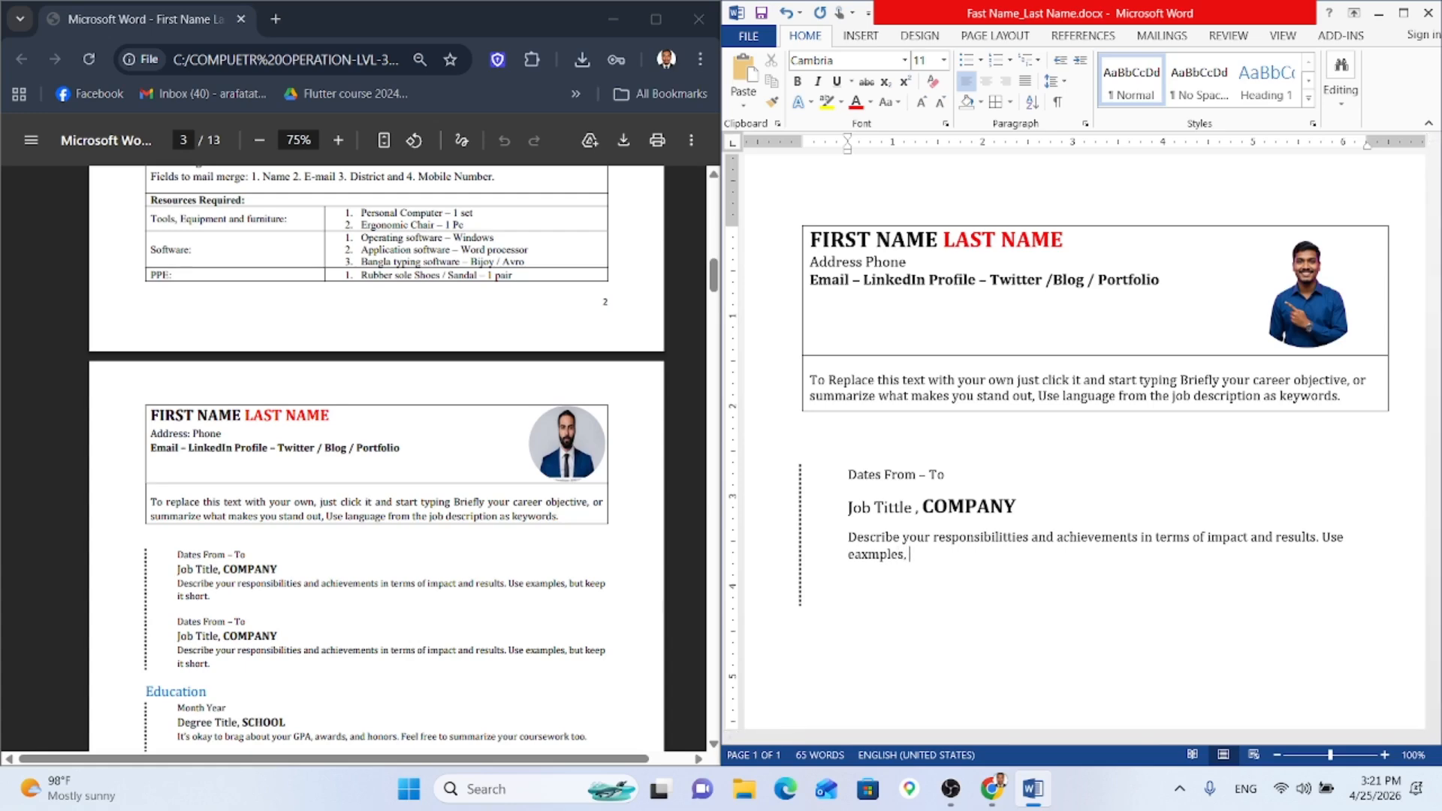
text(but keep it short.)
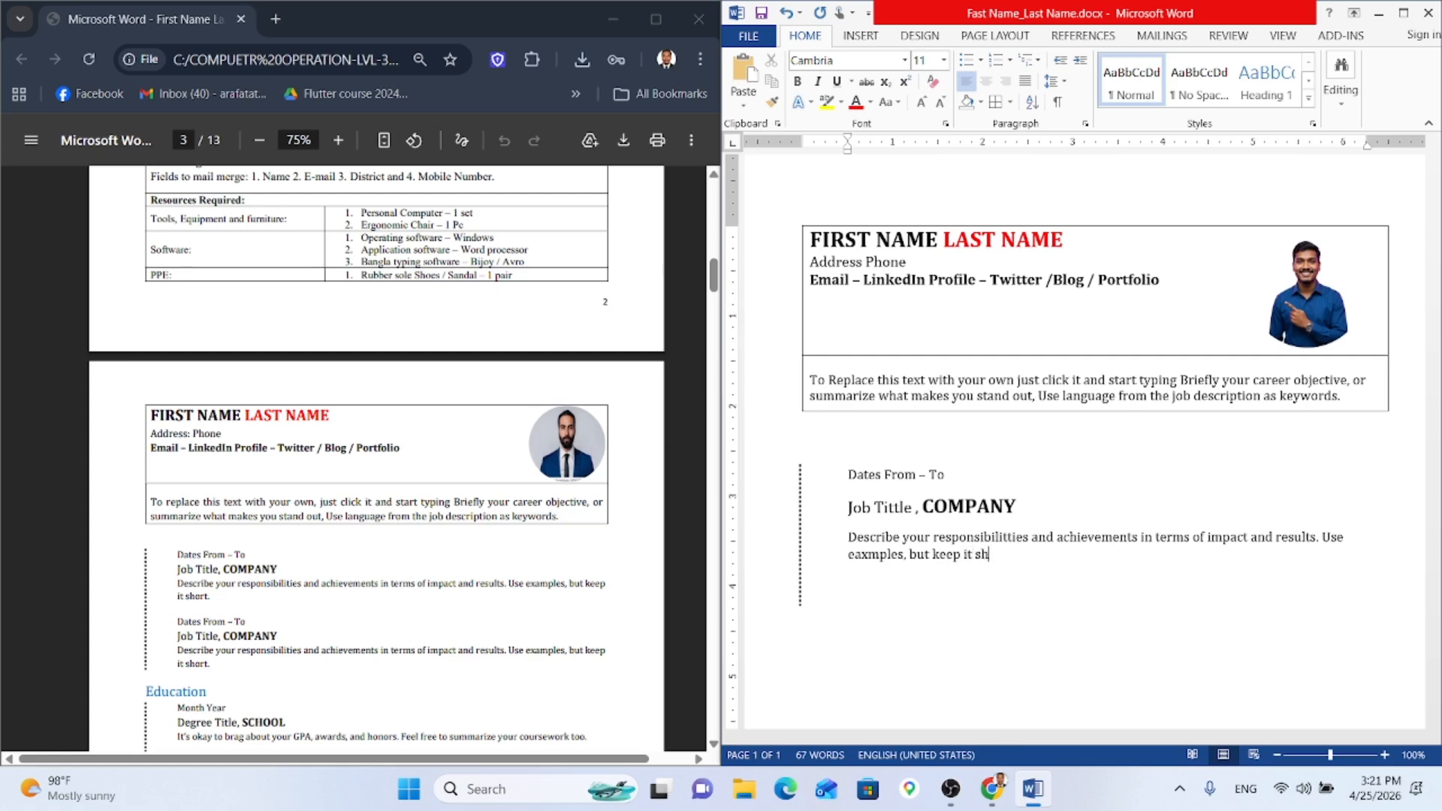
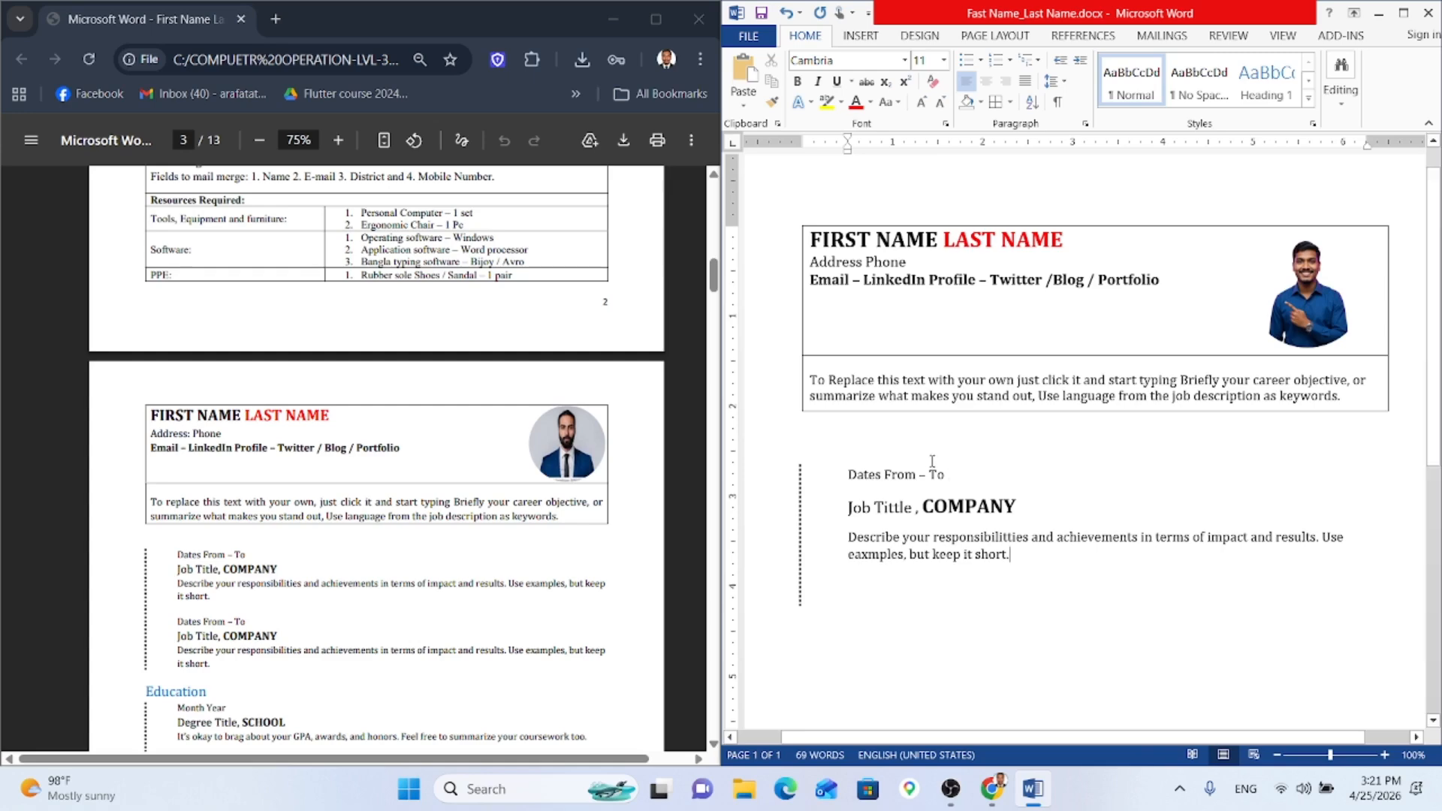
Step: Select the first job entry, from the Dates From – To line down to 'short.'
scroll(1018, 525, down, 1)
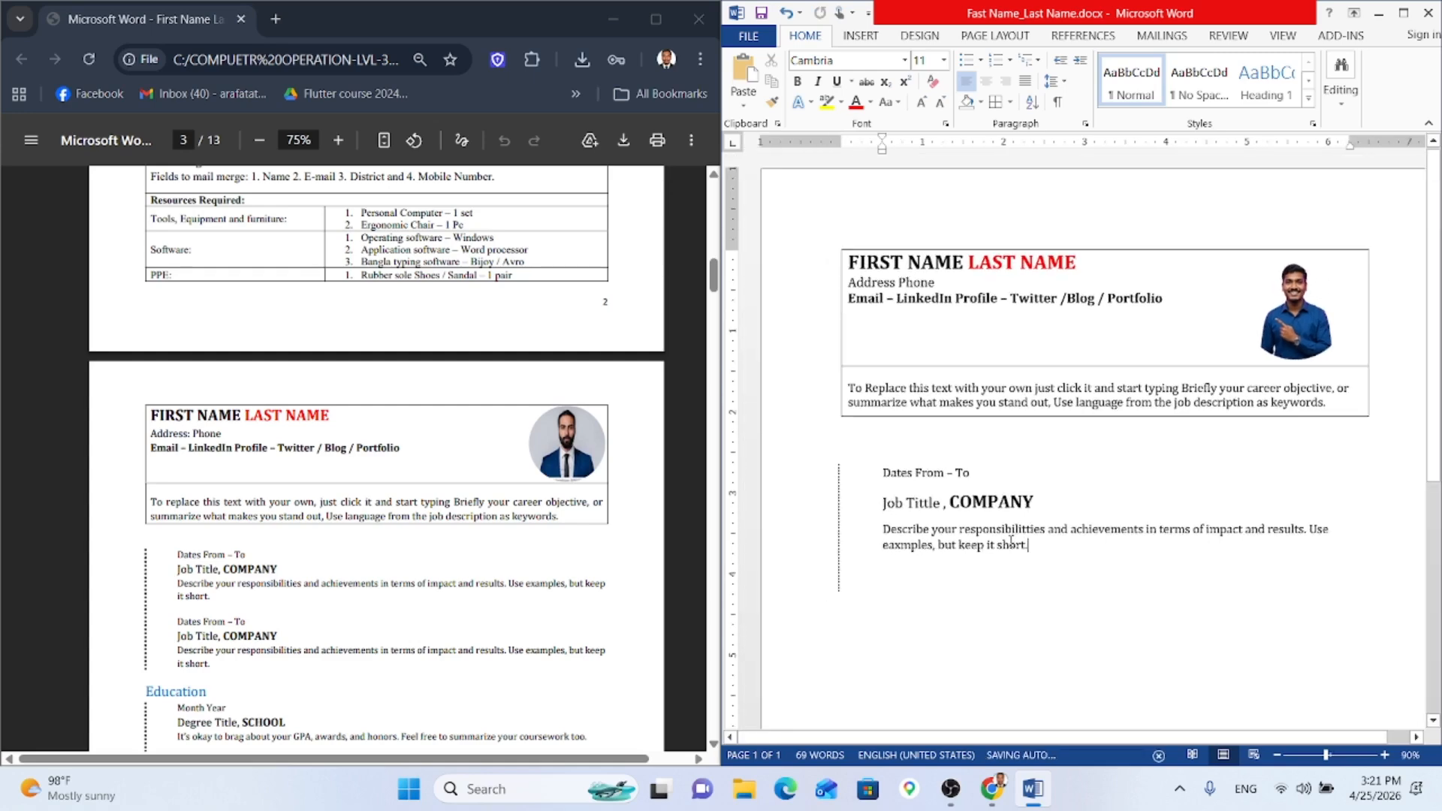
scroll(1011, 541, down, 1)
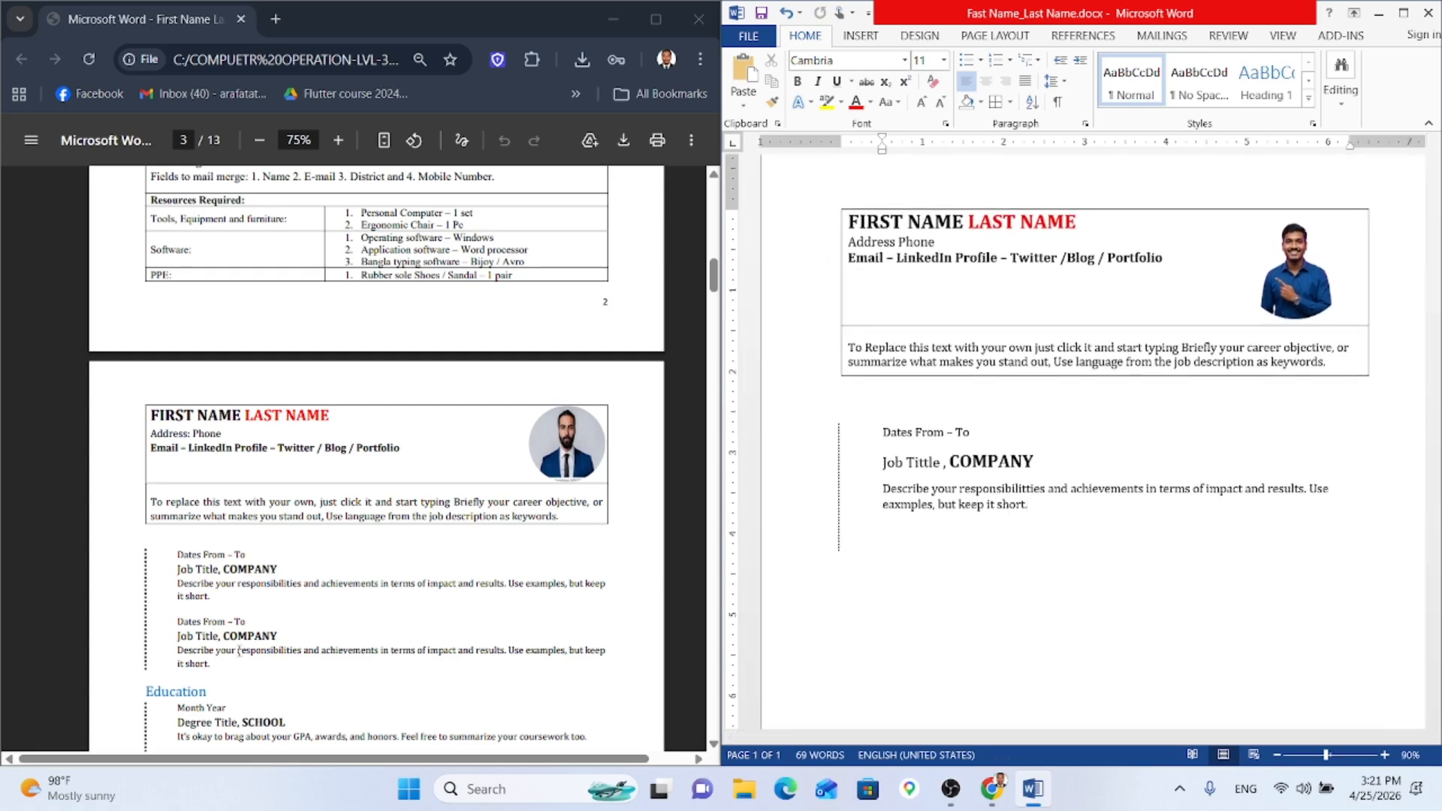
drag(1034, 509, 840, 441)
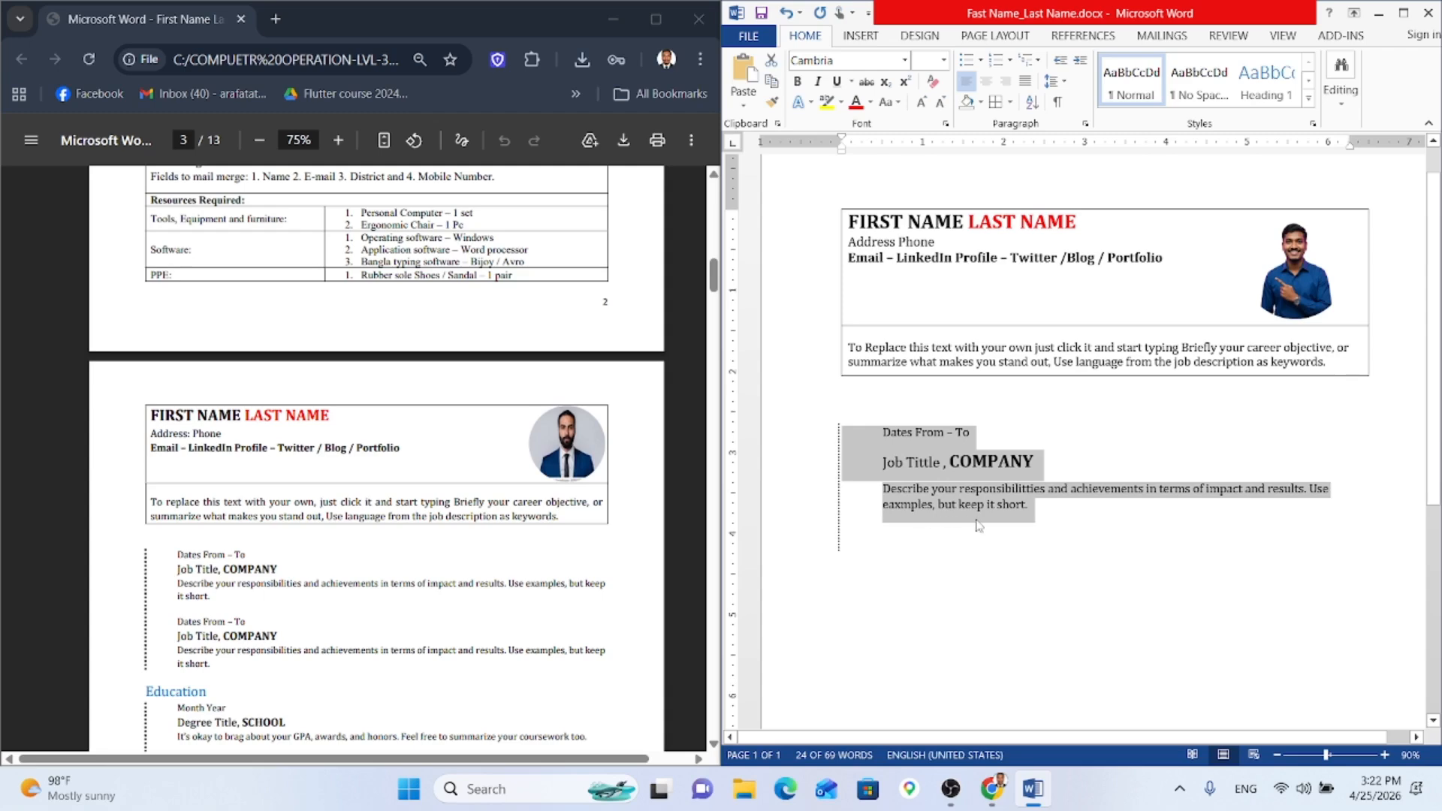
Step: Paste a duplicate job entry below the first, undoing a stray page break
click(1038, 530)
key(ctrl+v)
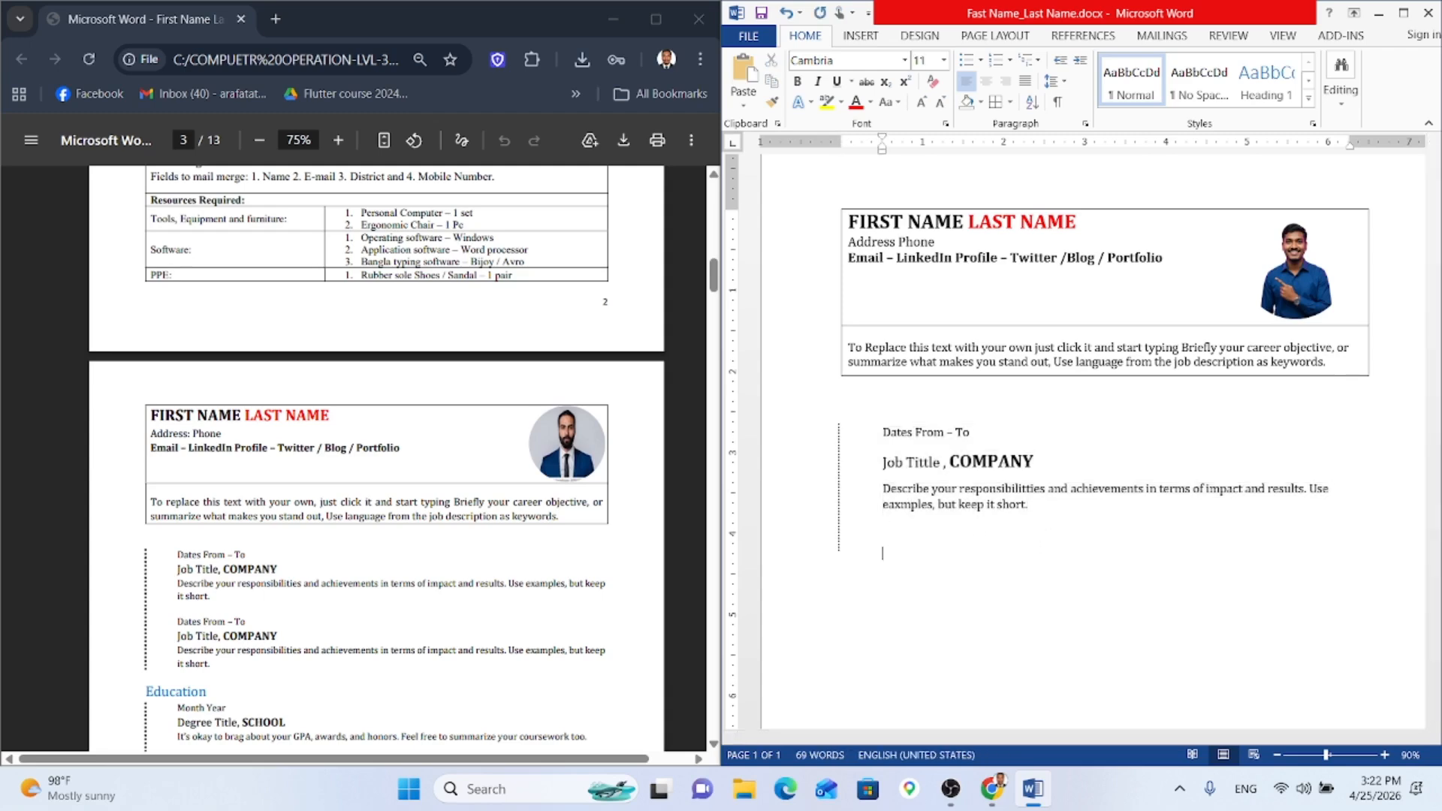
scroll(904, 529, down, 4)
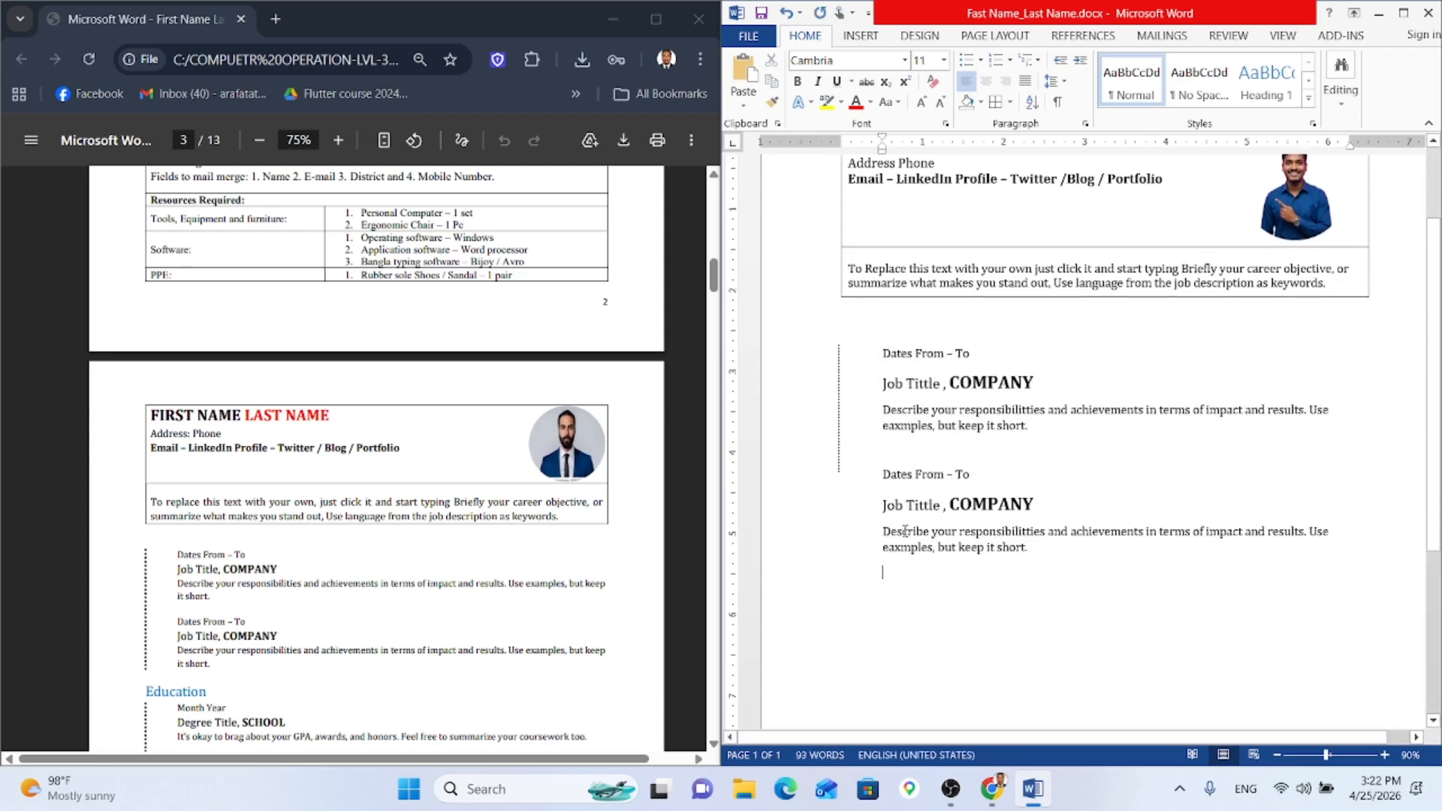
ctrl+scroll(905, 529, down, 2)
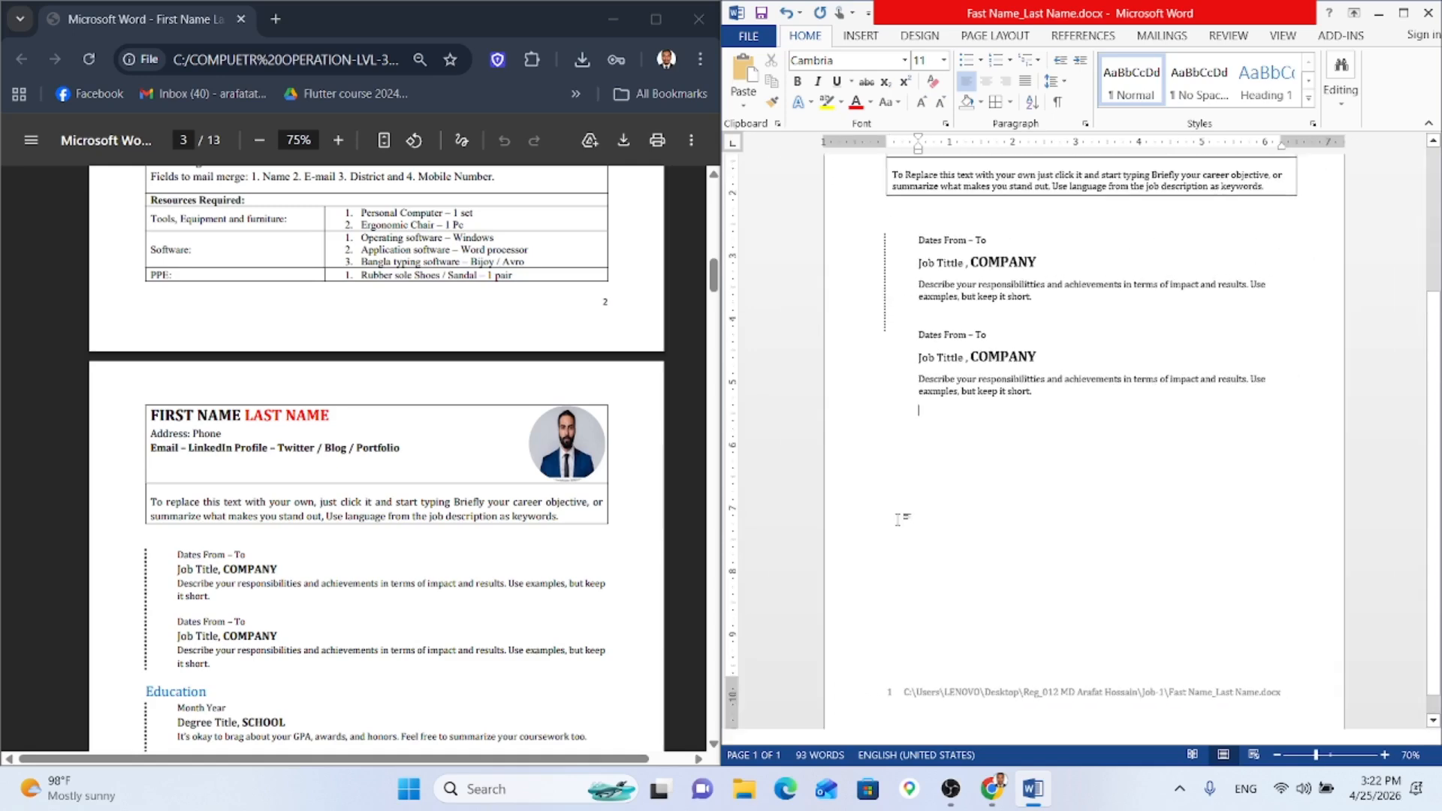
scroll(441, 381, up, 5)
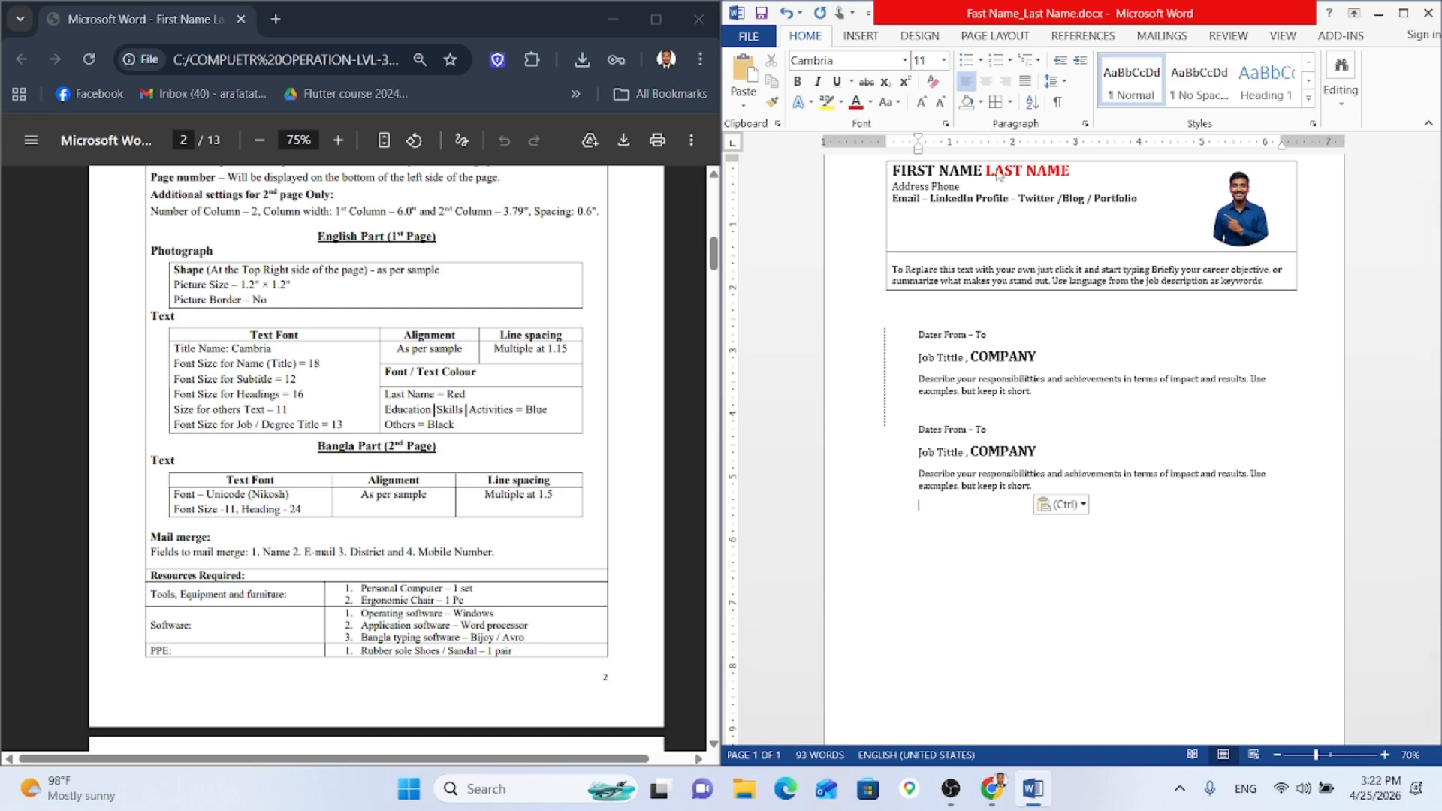
double_click(943, 565)
scroll(952, 533, down, 3)
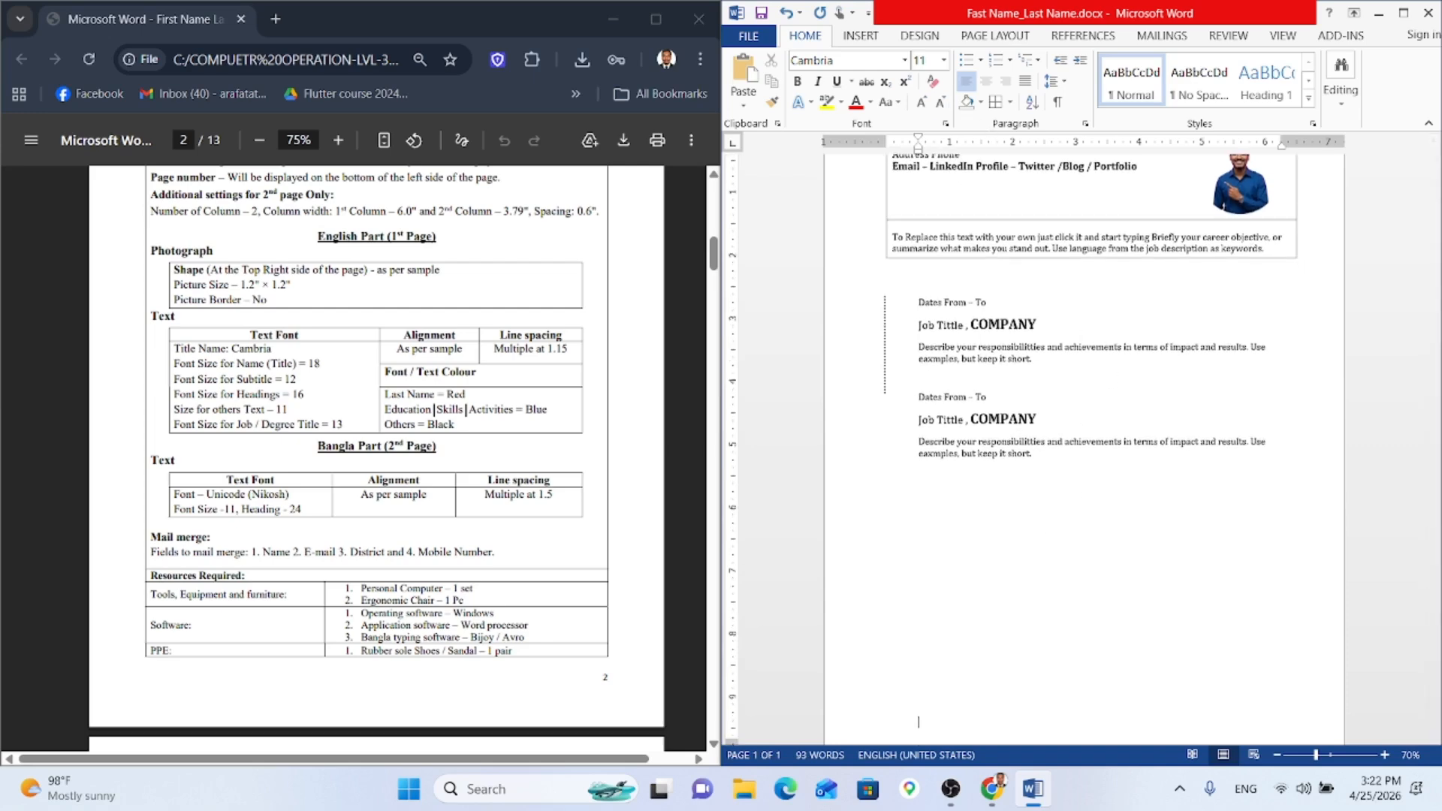
key(ctrl+Return)
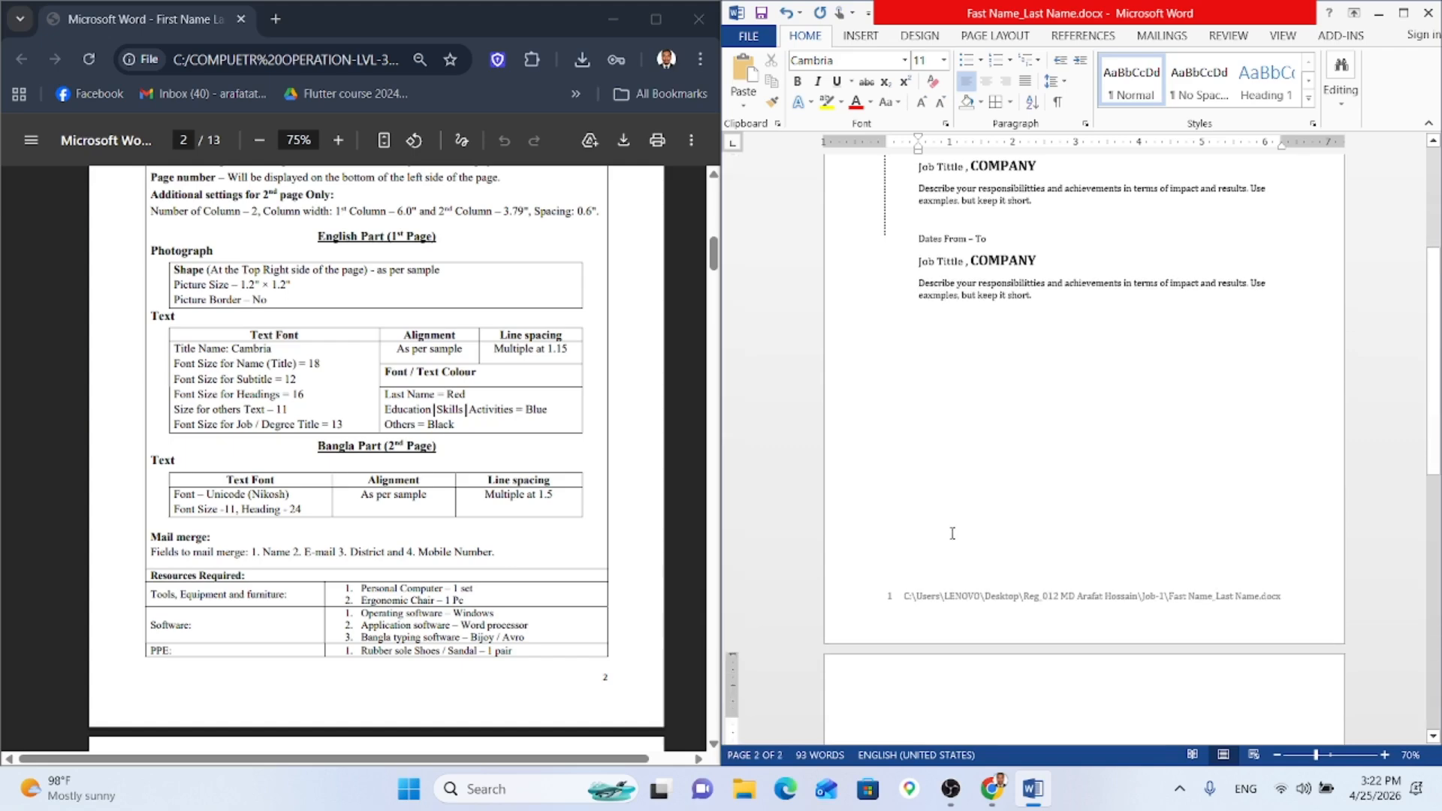
key(ctrl+z)
Step: Set the whole document to 0 pt spacing after and 1.15 multiple line spacing
key(ctrl+a)
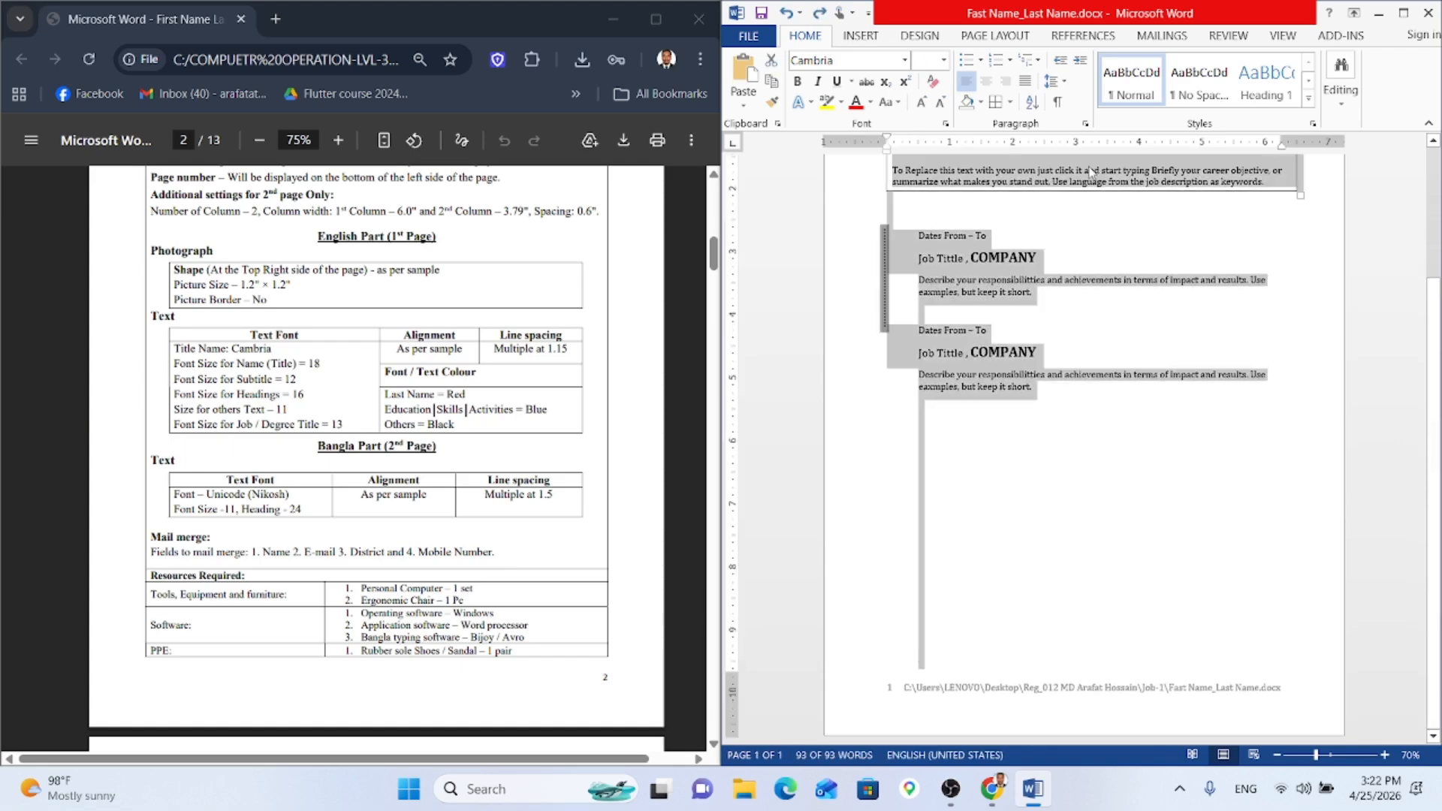
click(1062, 83)
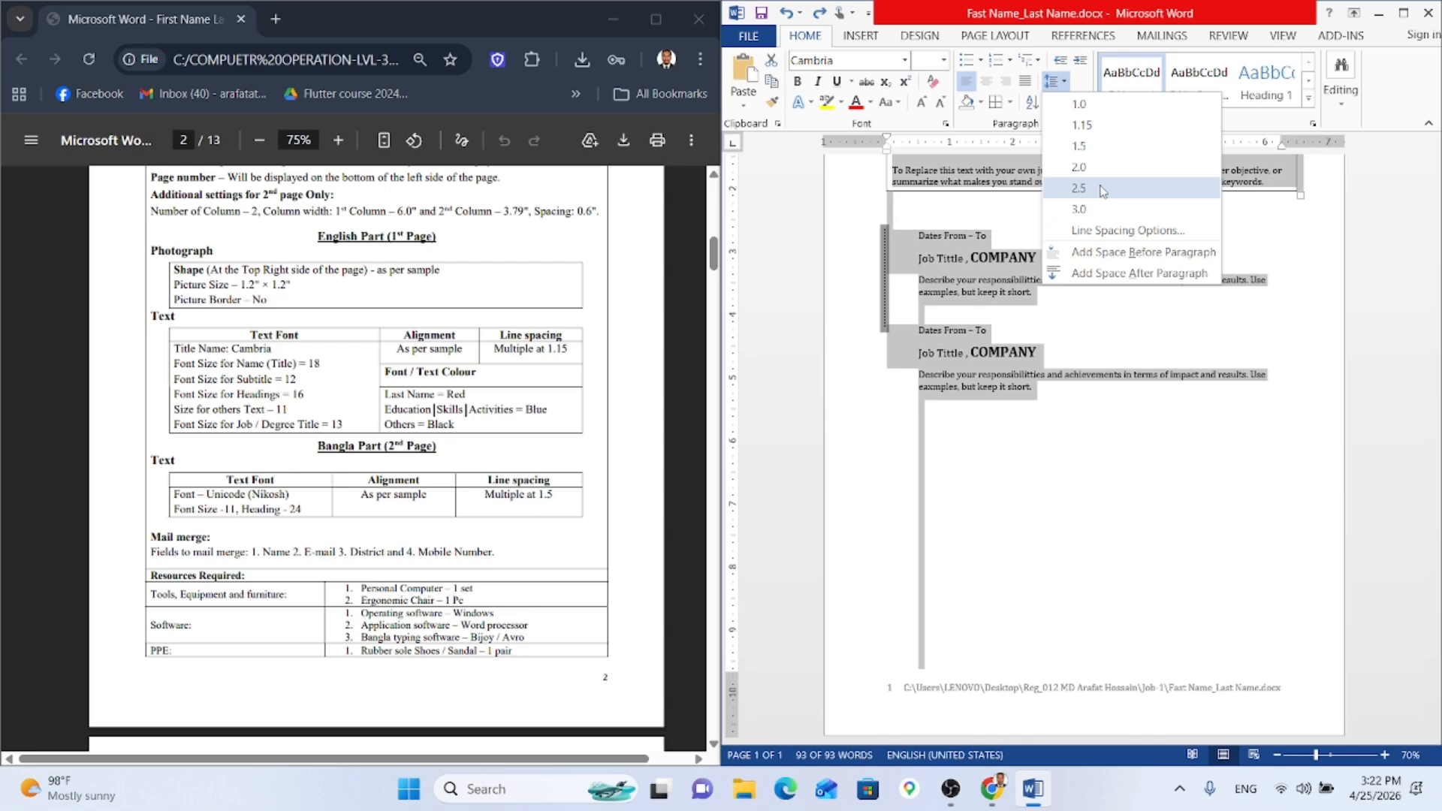
click(1149, 238)
click(983, 422)
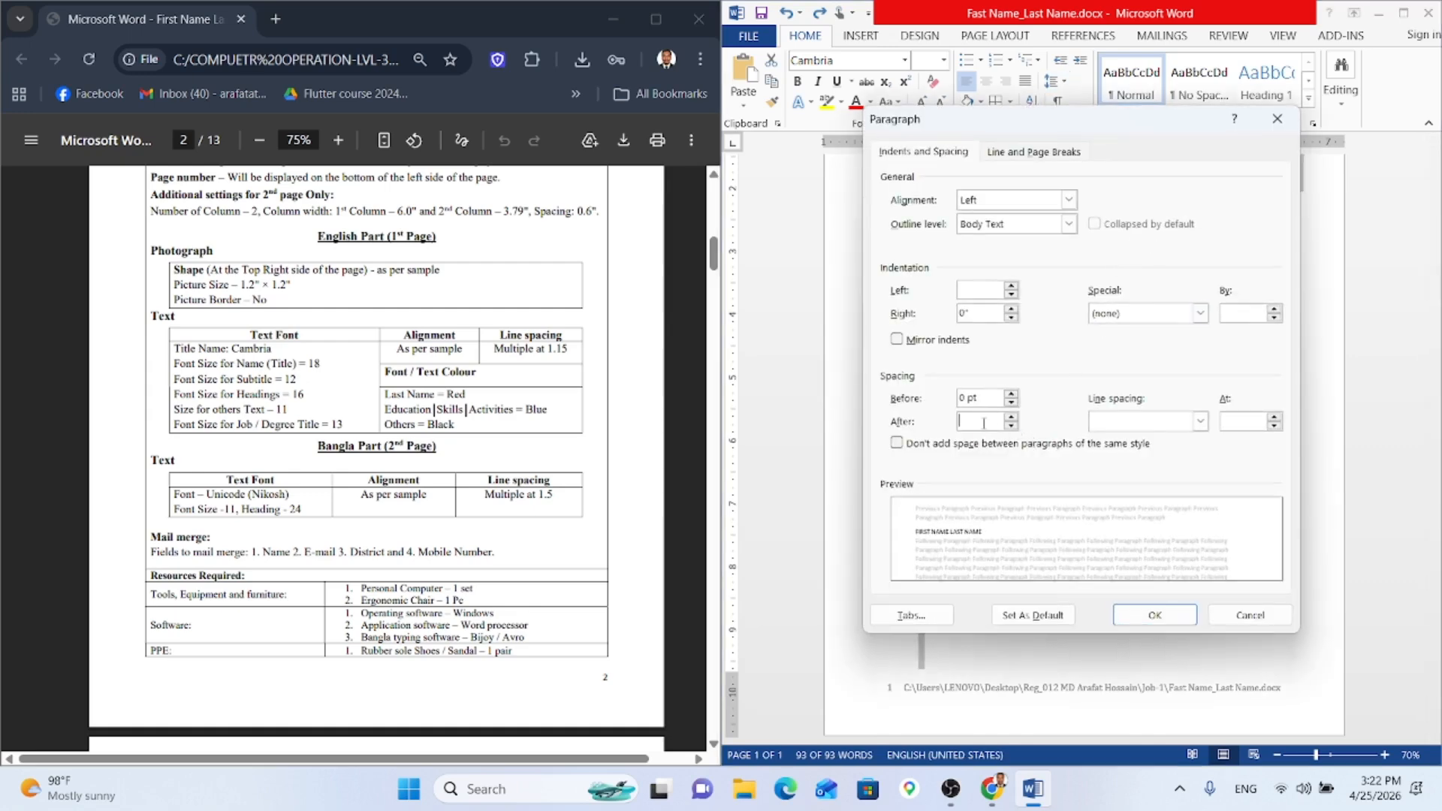
text(0 pt)
click(1199, 421)
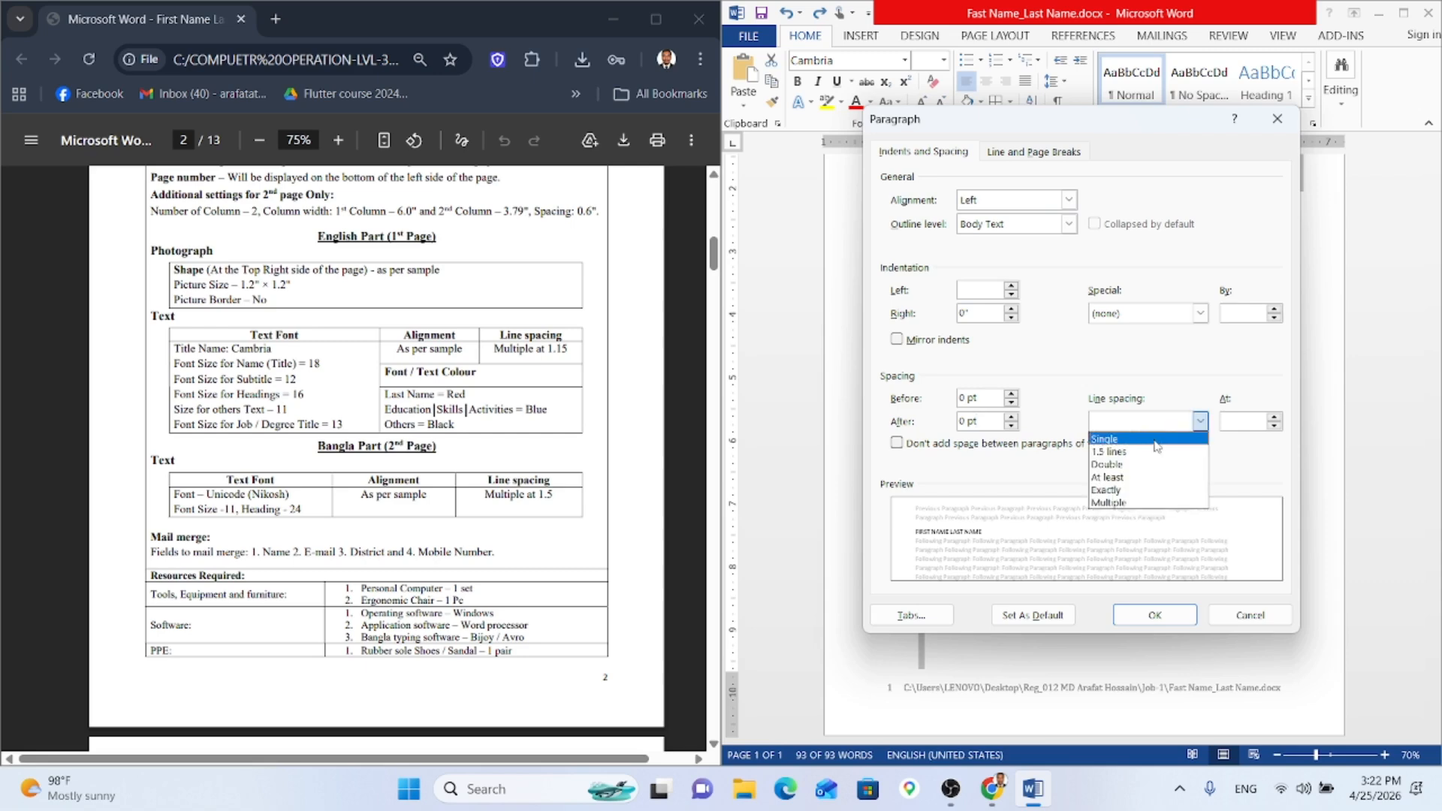
click(1147, 502)
key(Tab)
text(1.)
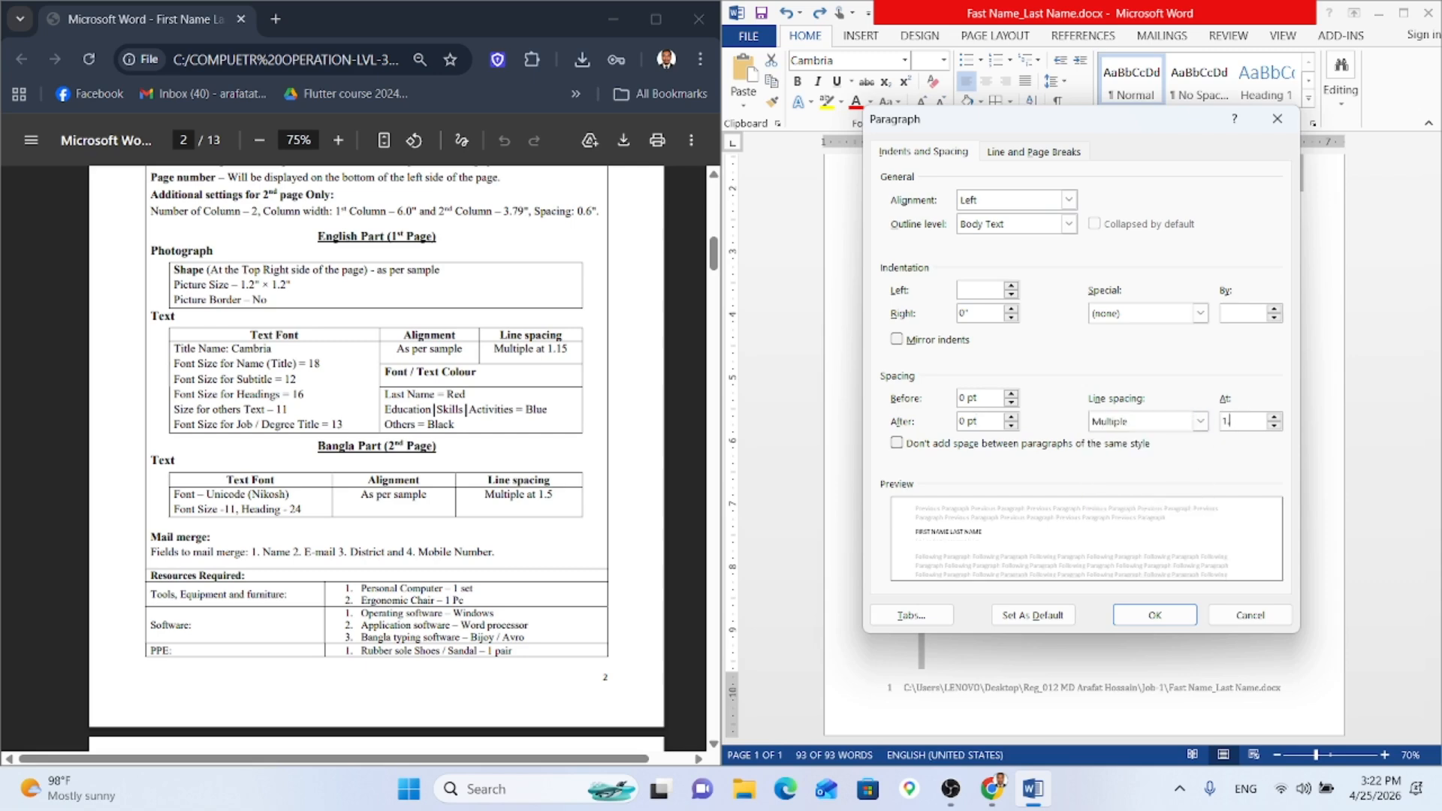
key(Return)
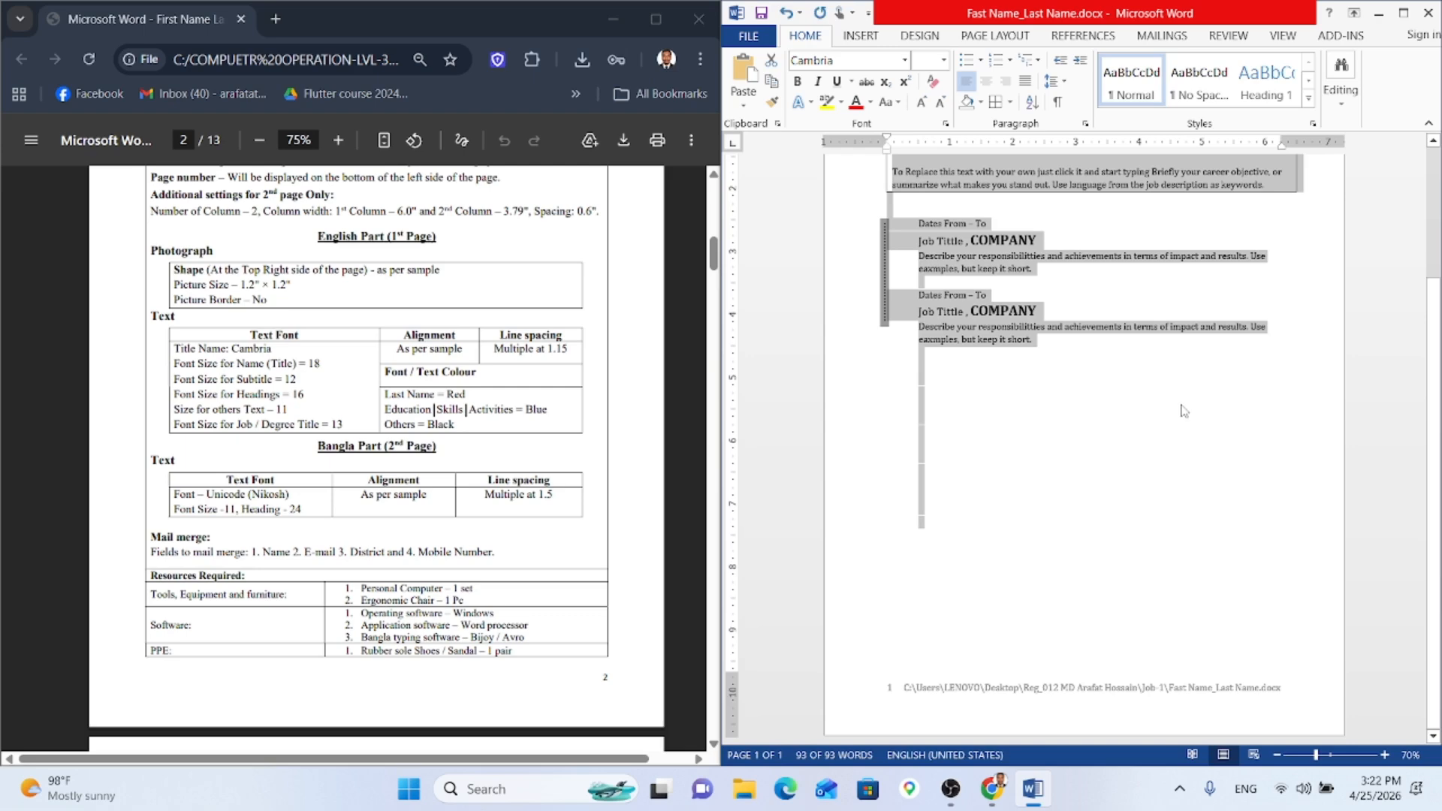
click(1130, 422)
Step: Lengthen the dotted line beside the job entries to run past both entries
scroll(960, 356, up, 3)
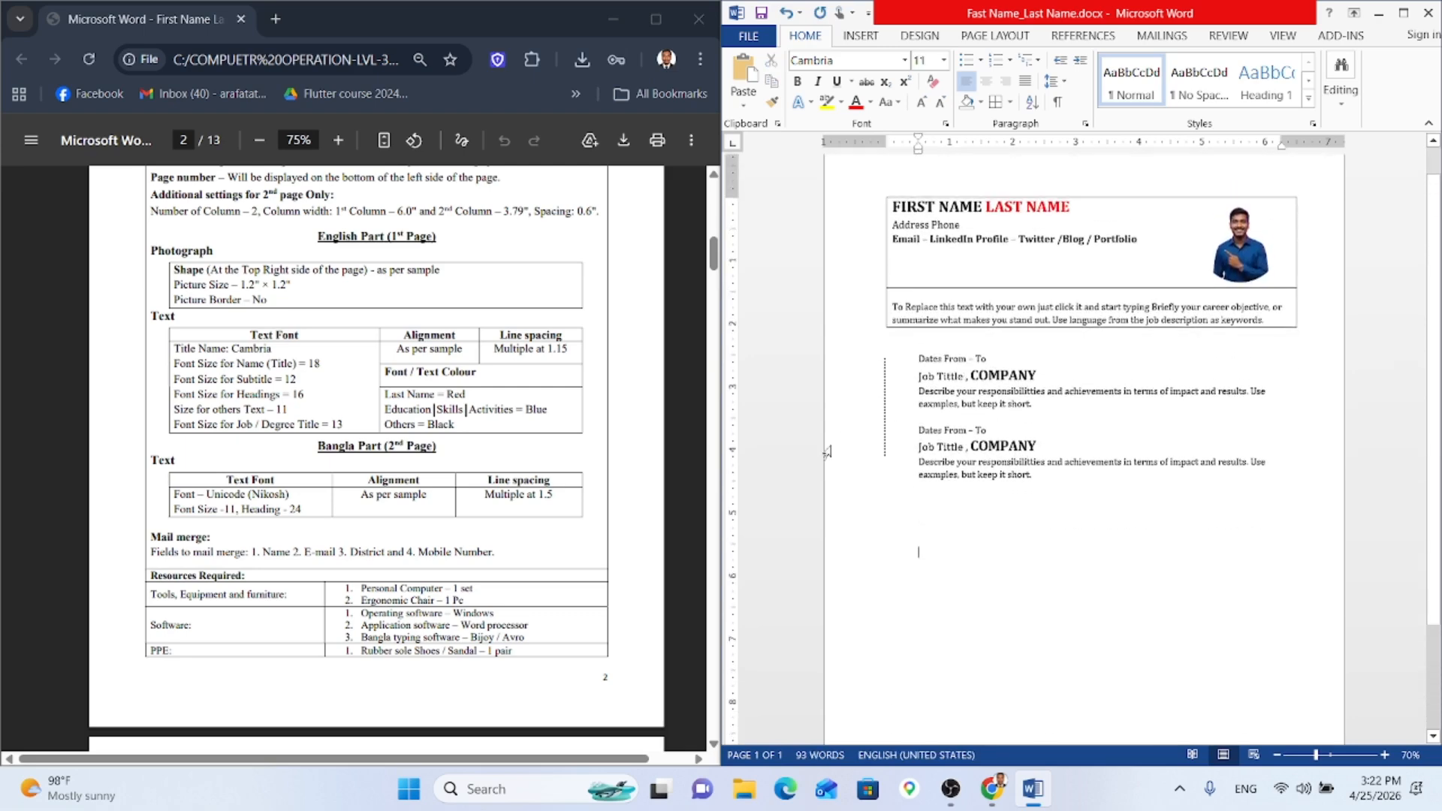
scroll(512, 504, down, 6)
scroll(512, 504, down, 3)
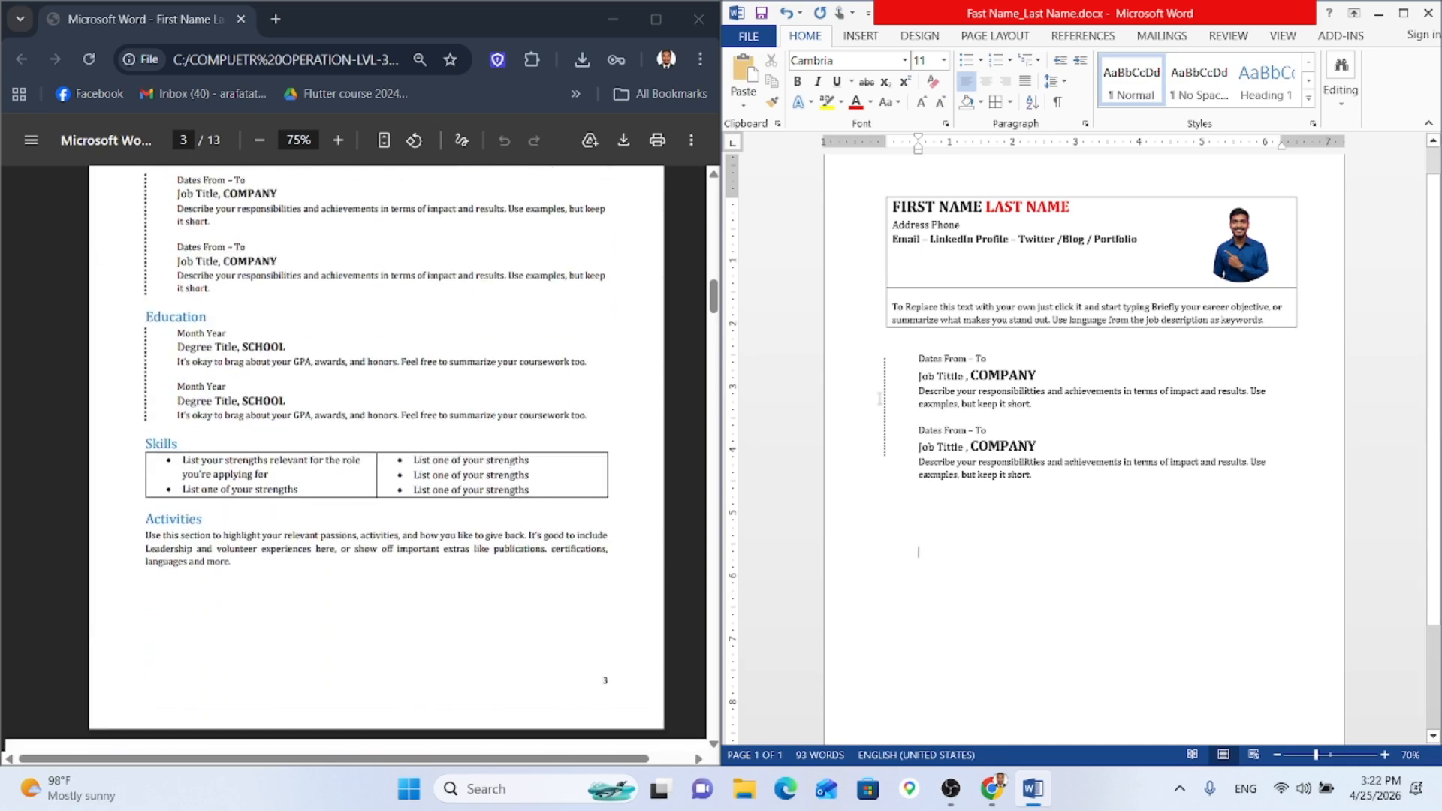
click(882, 434)
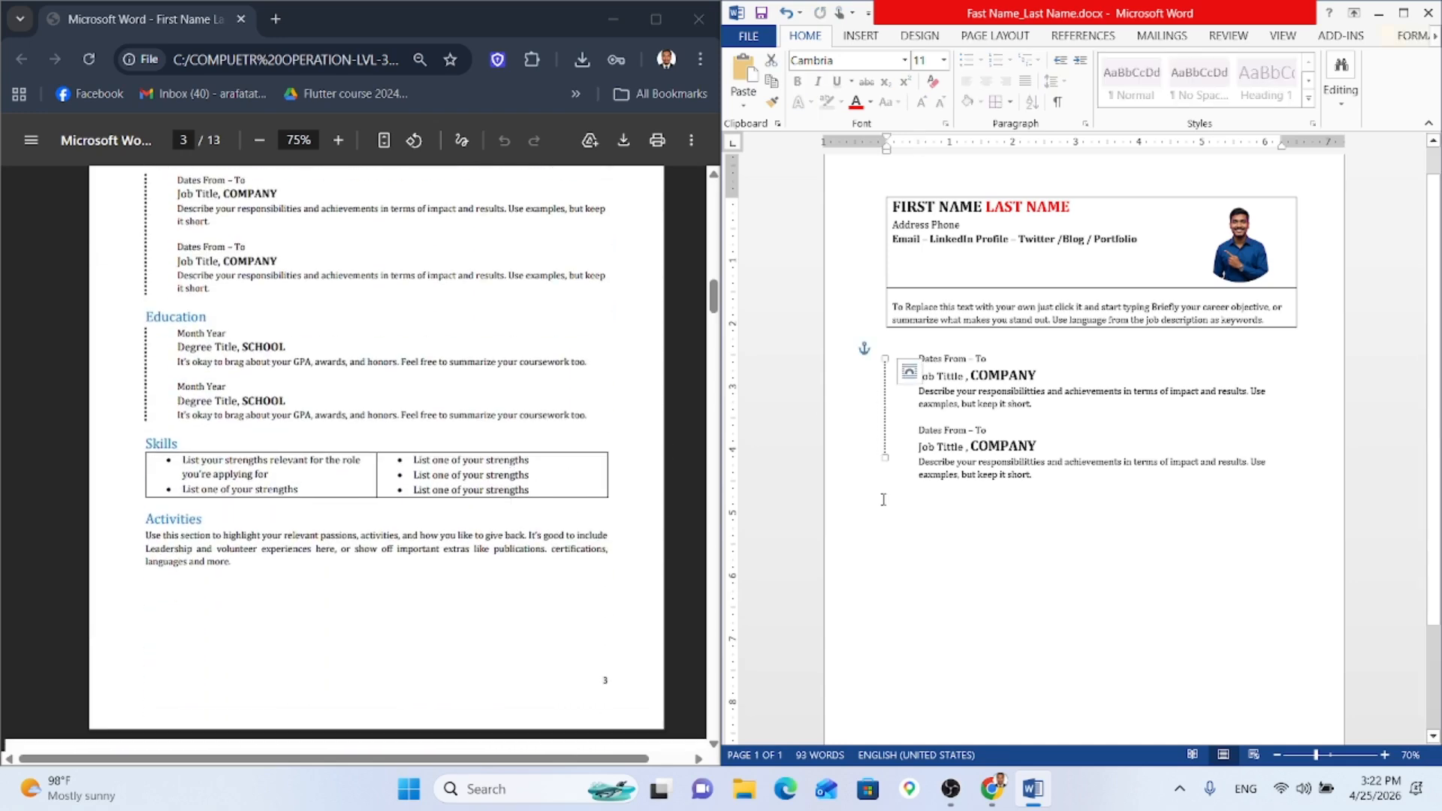
drag(885, 456, 886, 471)
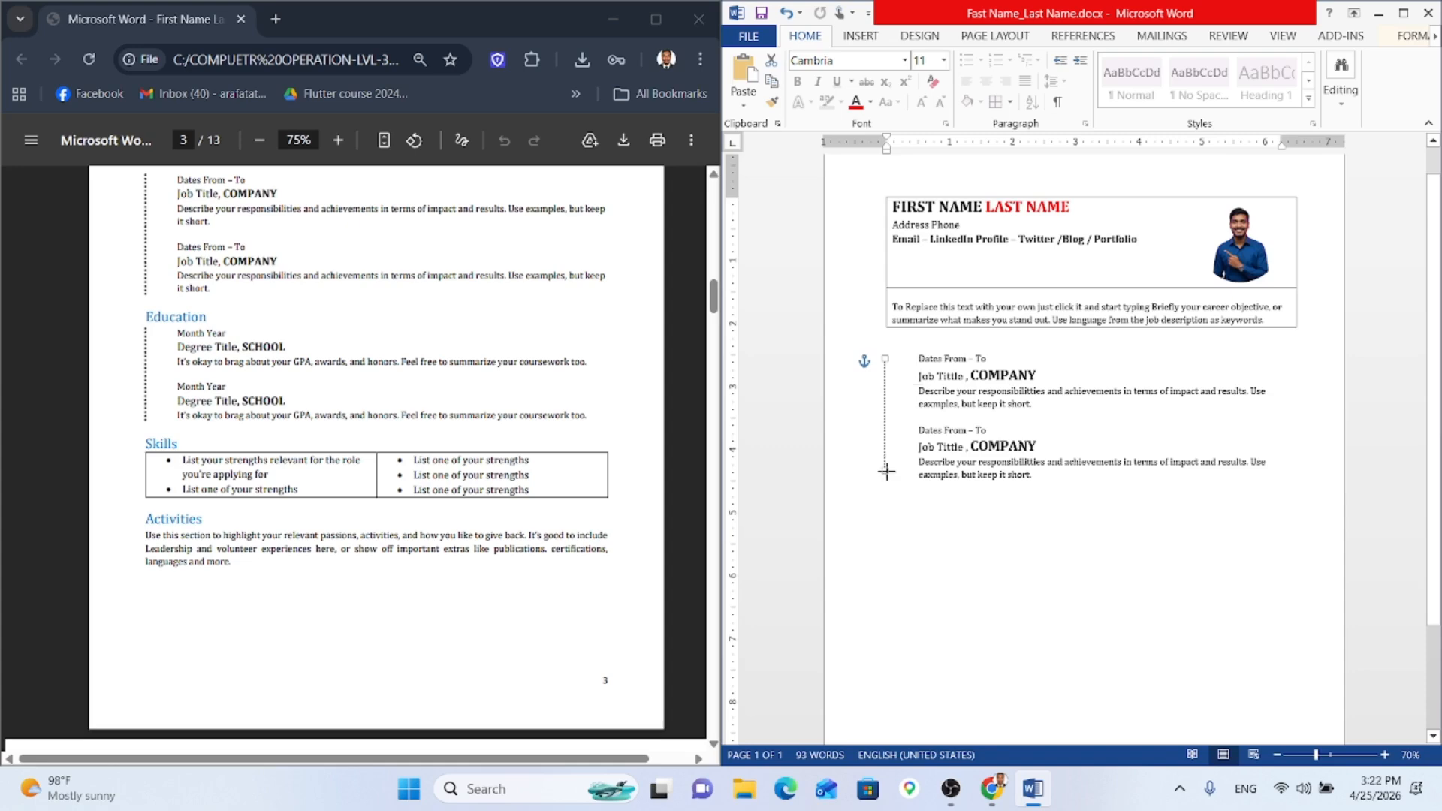
click(919, 514)
Step: Place a copy of the dotted vertical line below the job entries
scroll(307, 414, up, 2)
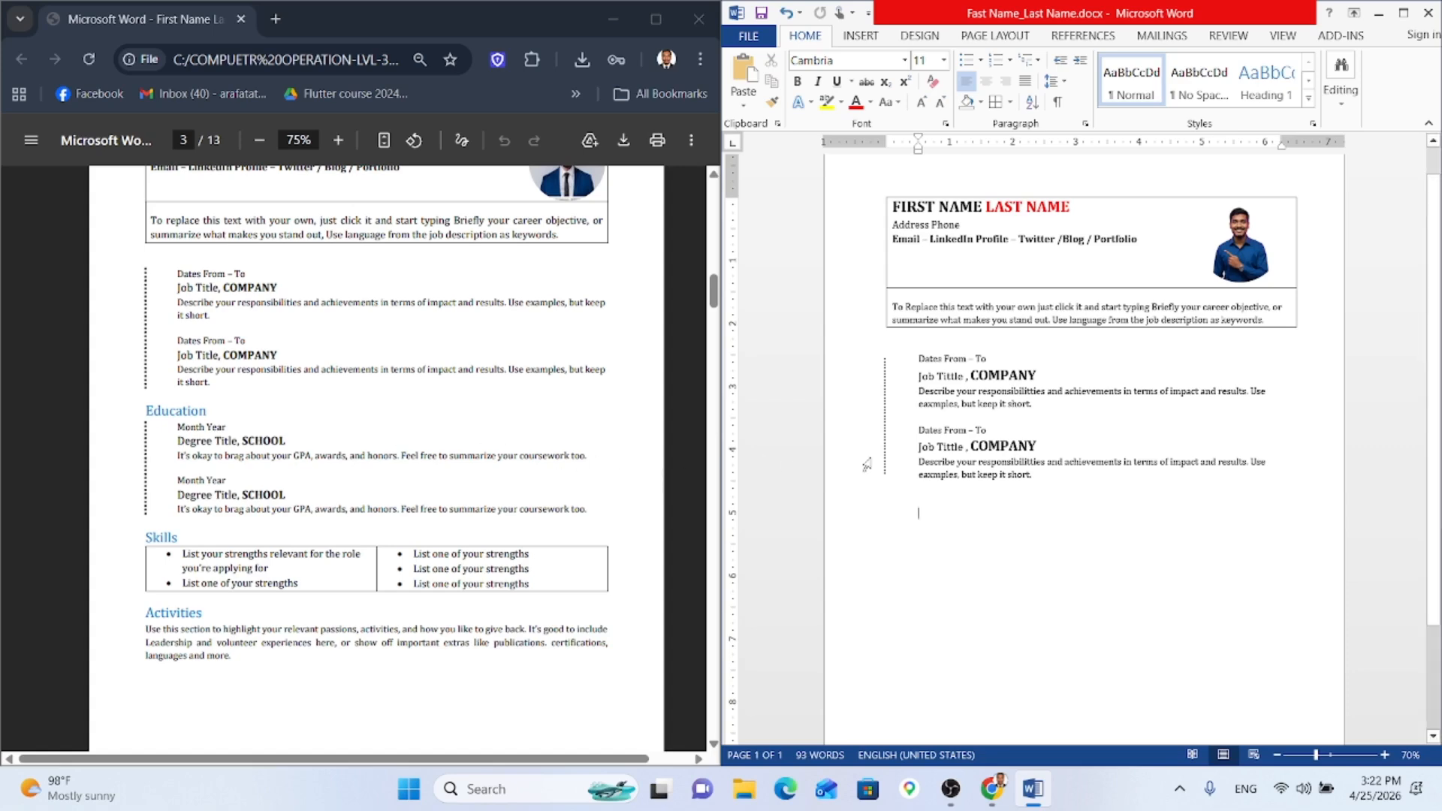
drag(1045, 477, 858, 357)
click(942, 501)
click(886, 448)
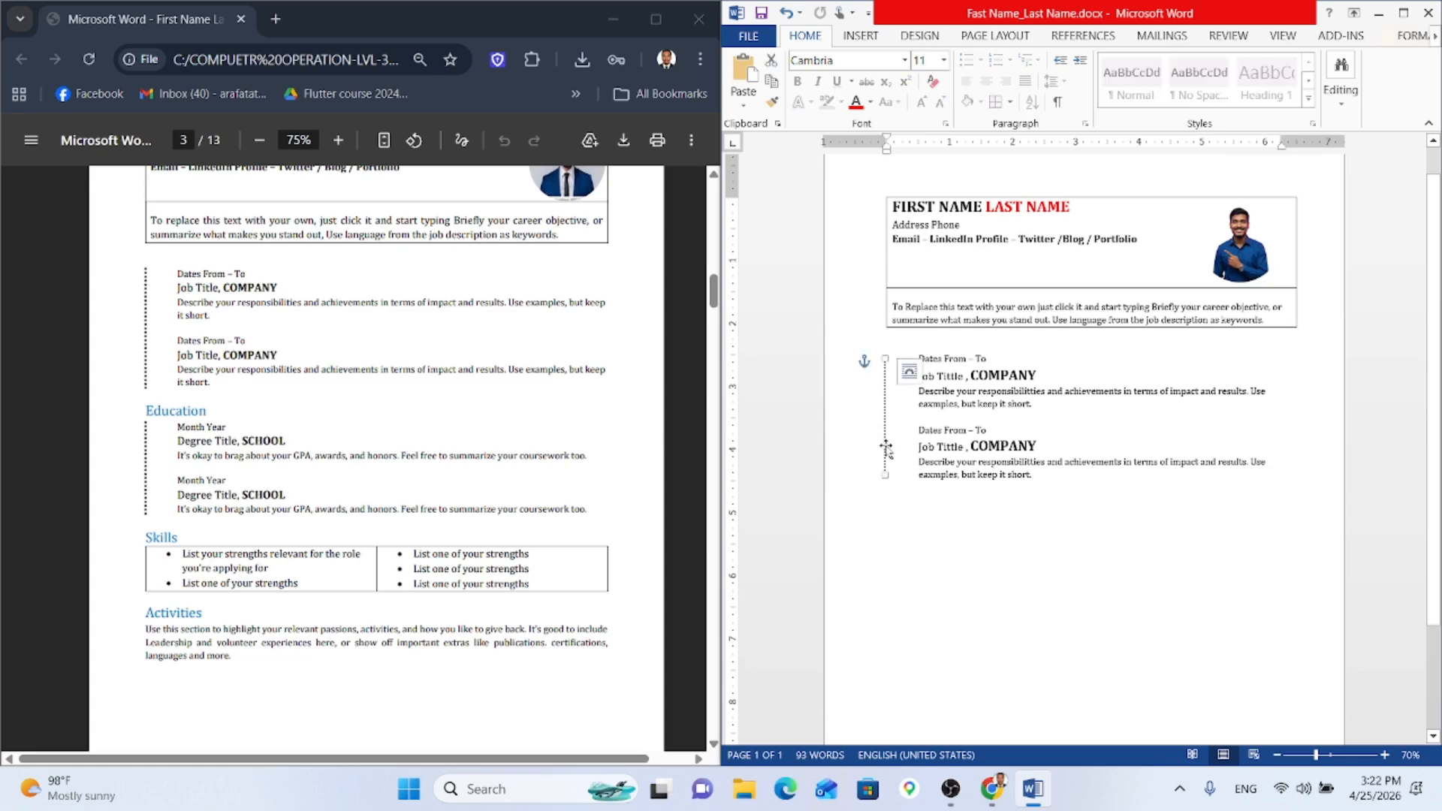
drag(891, 453, 900, 463)
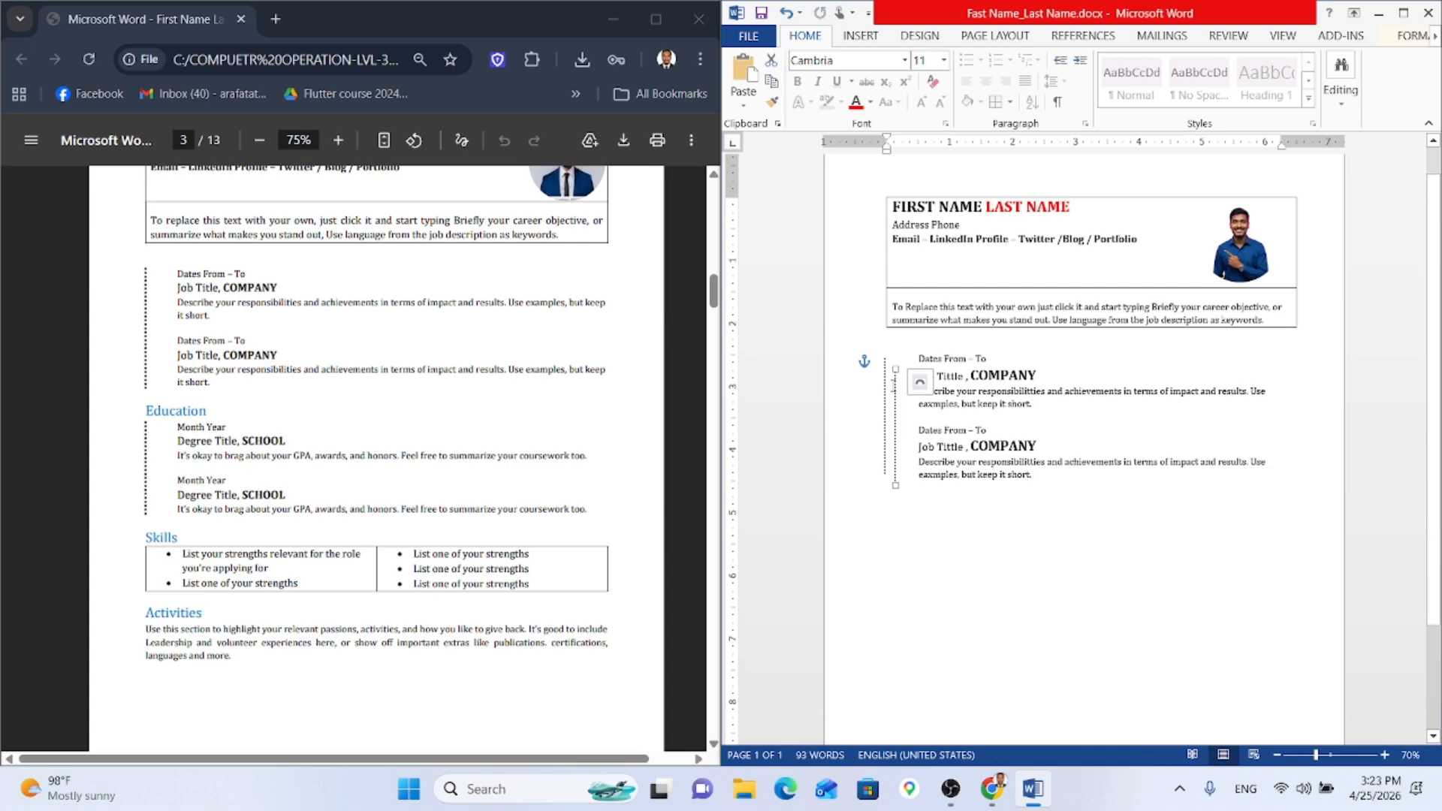
drag(894, 388, 885, 553)
Step: Add an empty, unindented line below the job entries
click(933, 515)
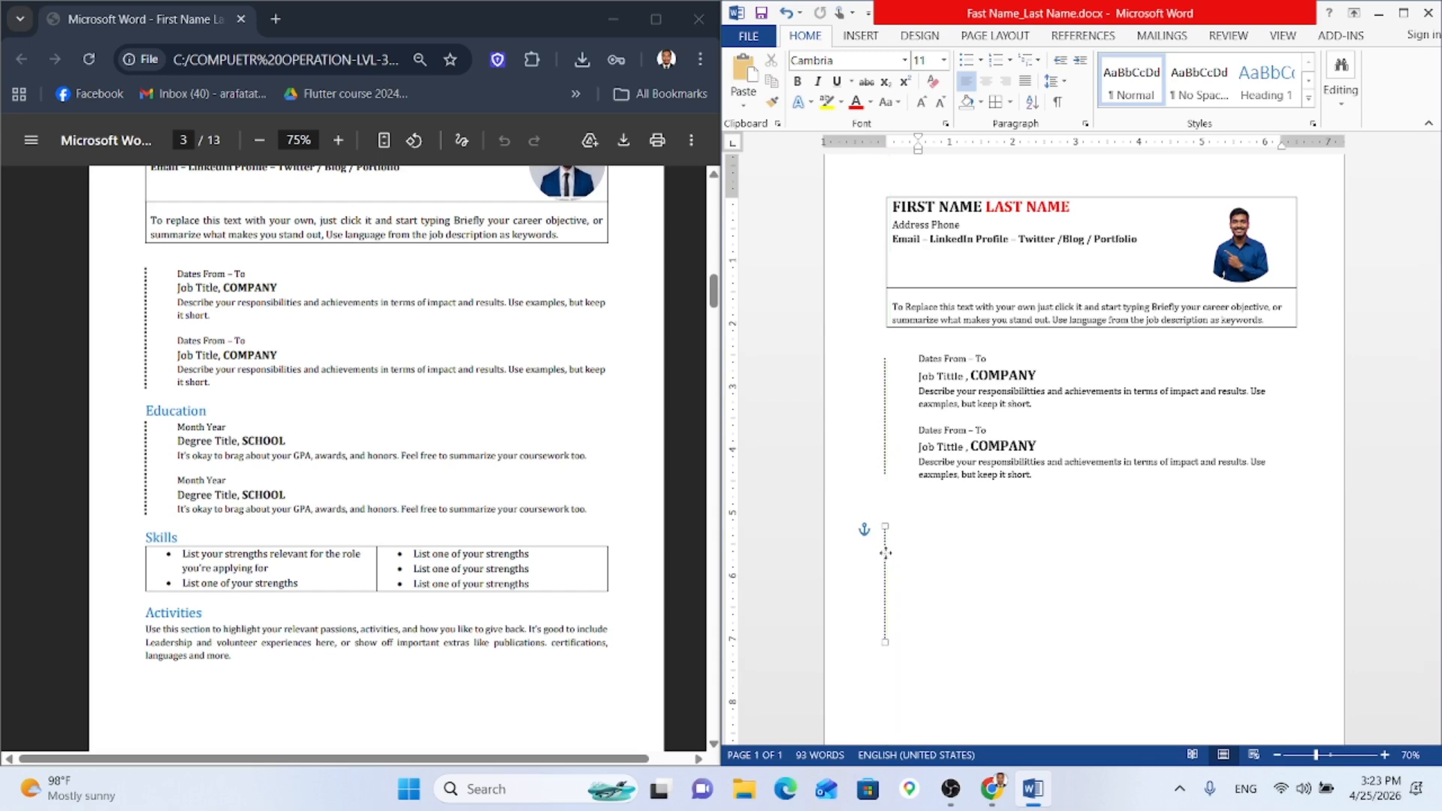
click(918, 500)
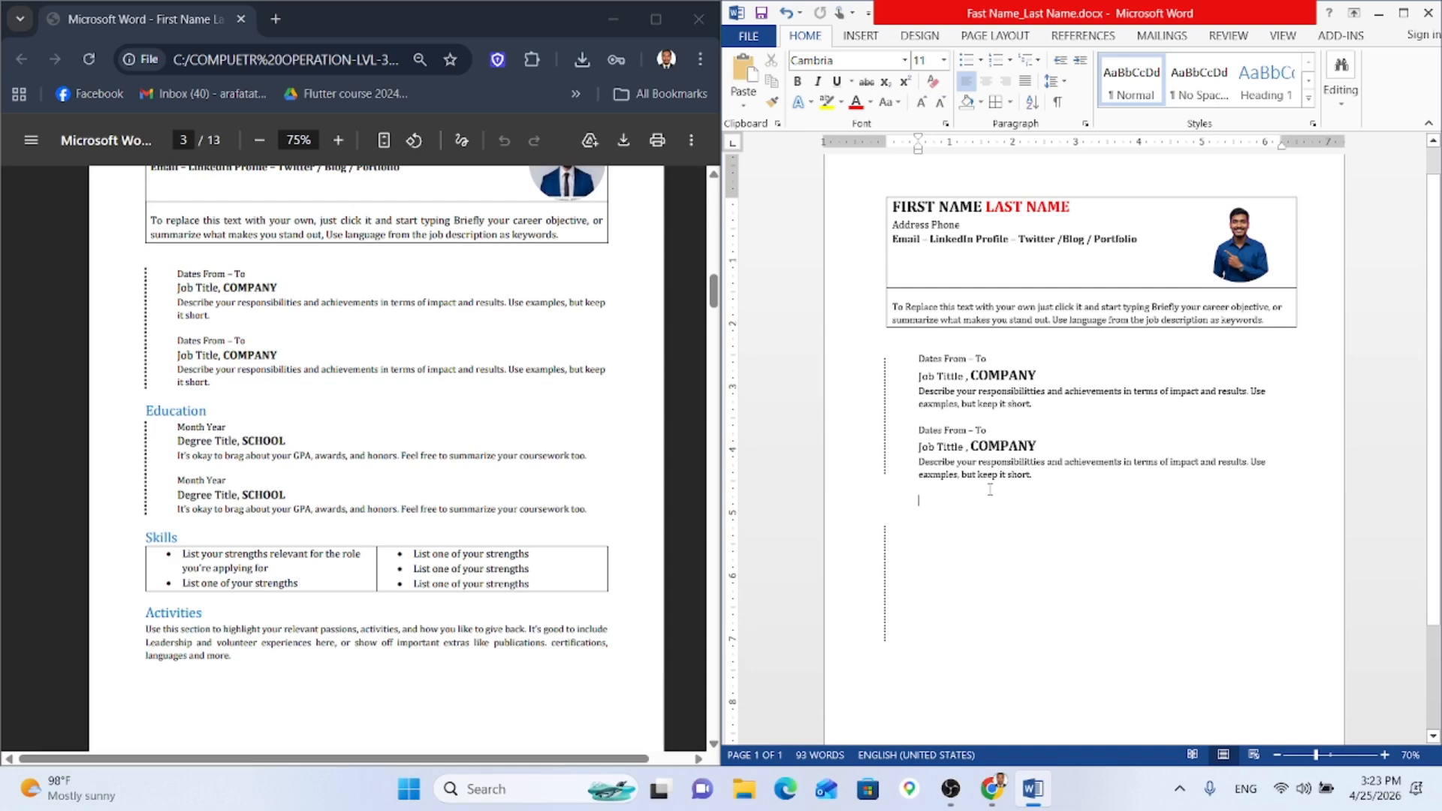
key(BackSpace)
key(Return)
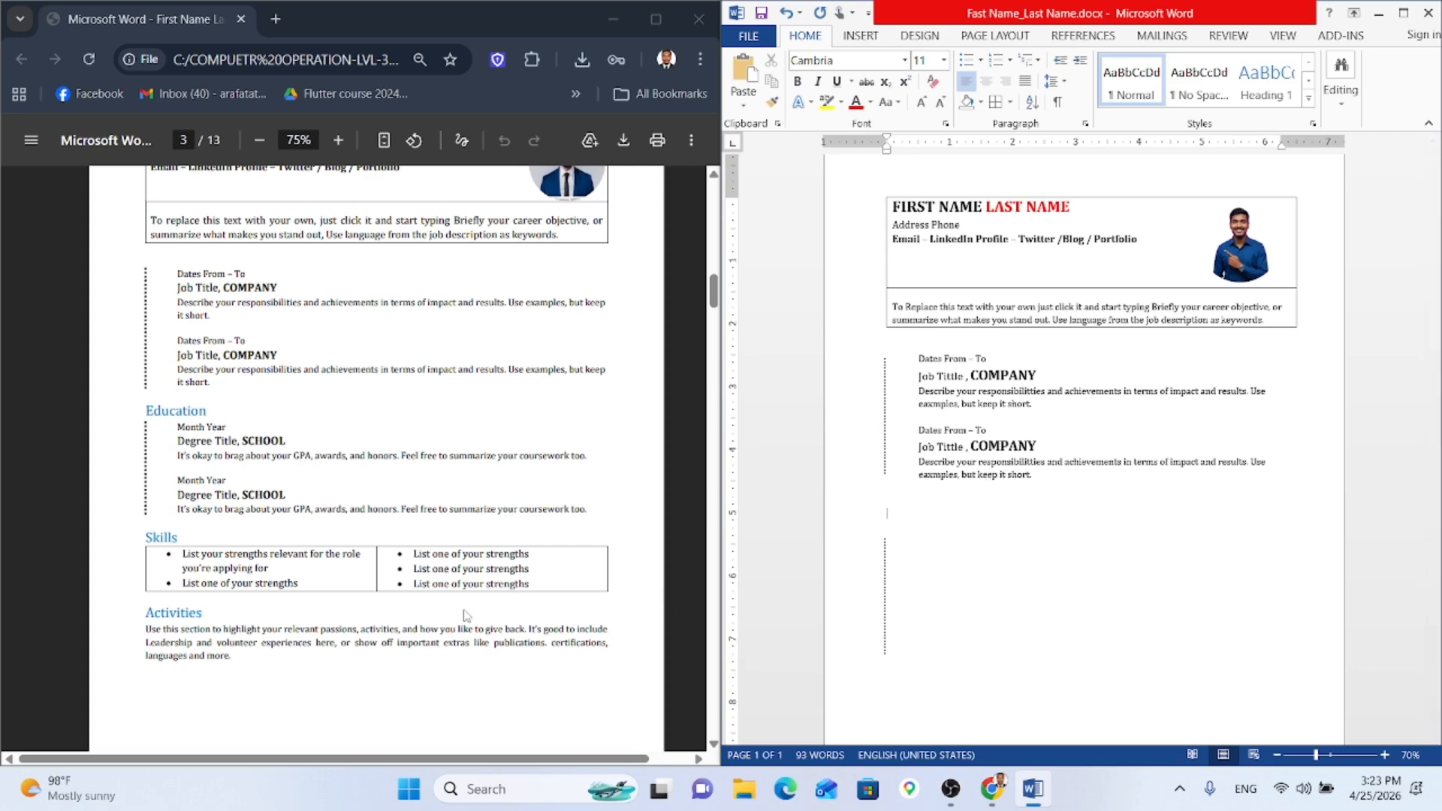
Step: Type a larger, blue 'Education' heading on the empty line below the job entries
scroll(466, 615, up, 6)
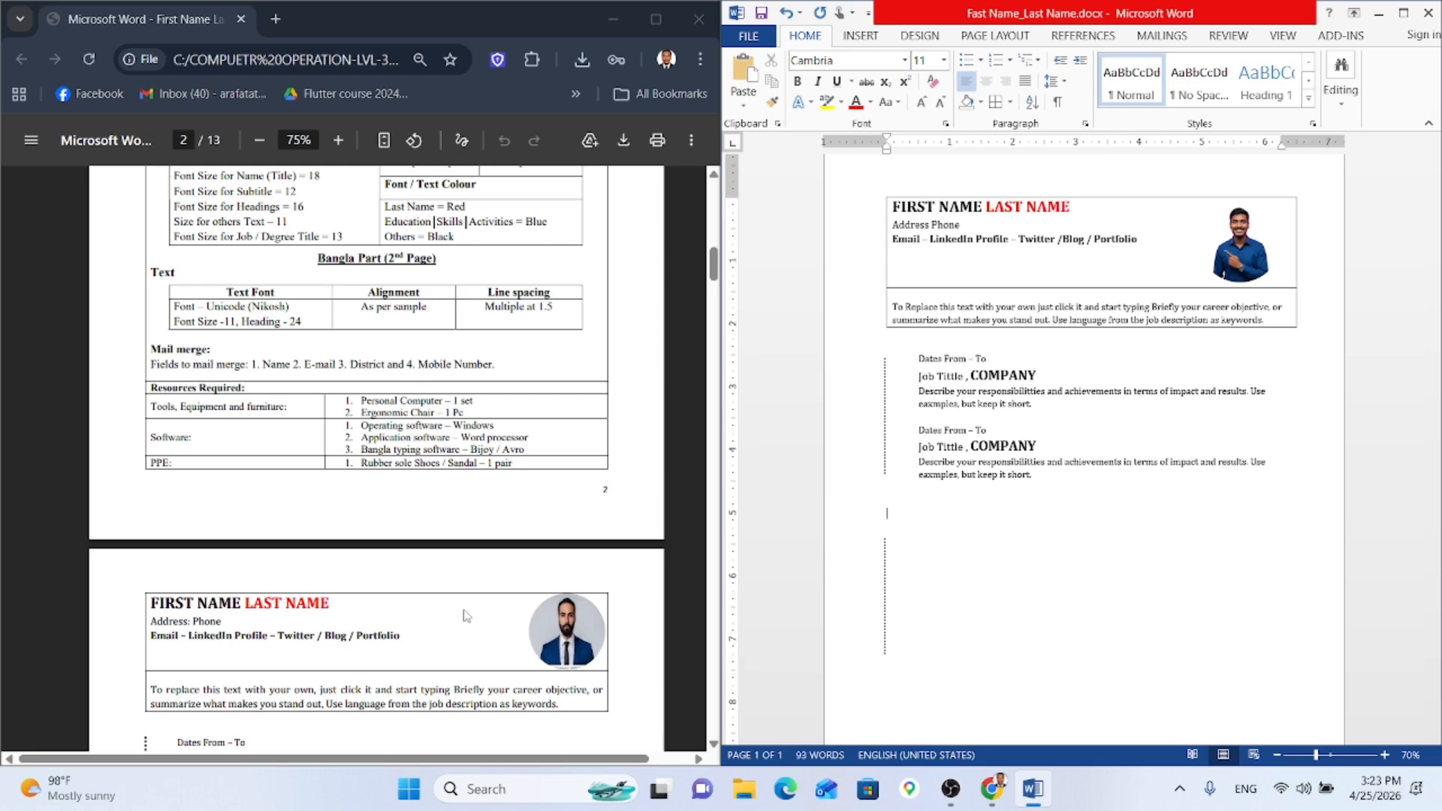
scroll(465, 616, down, 5)
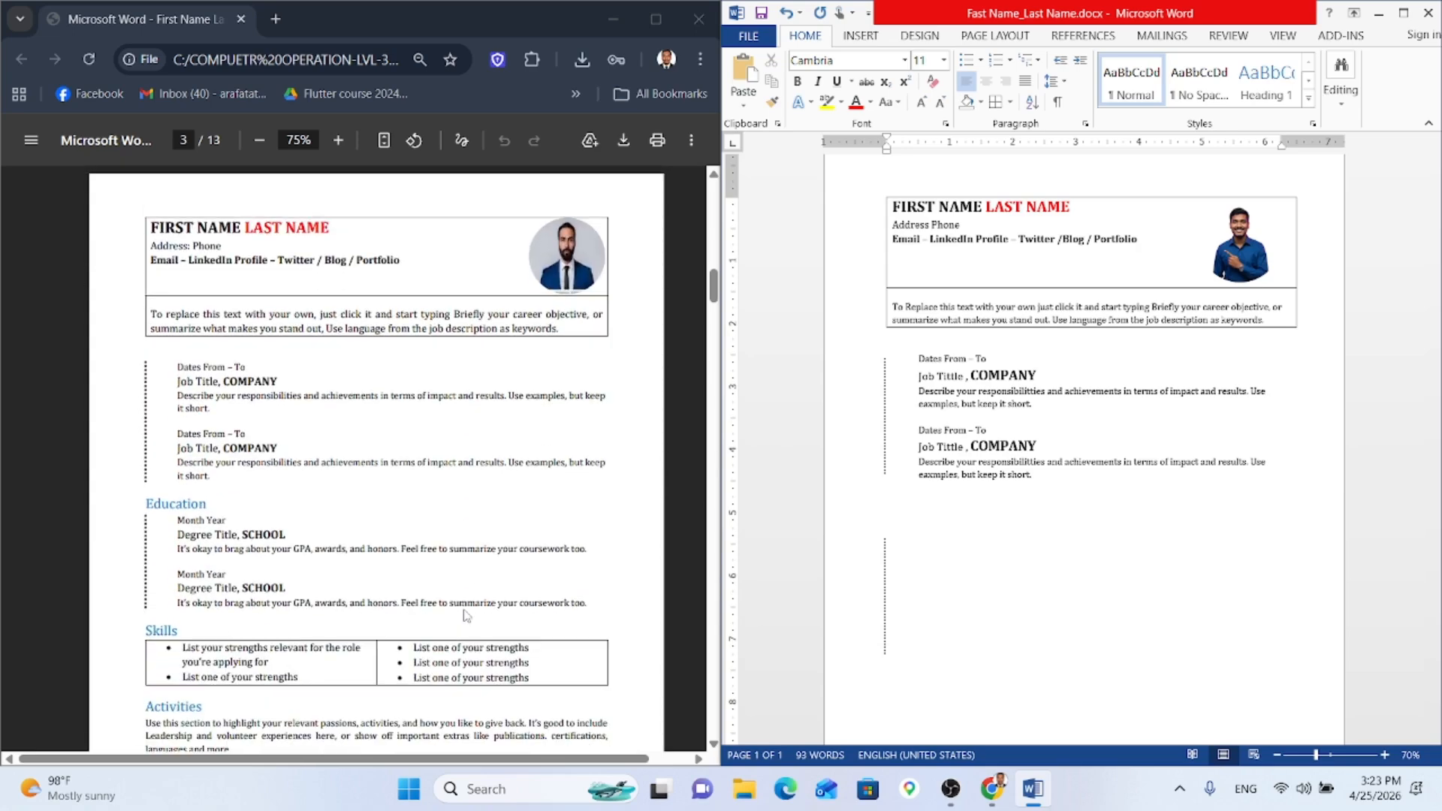
scroll(466, 616, up, 6)
scroll(465, 616, down, 6)
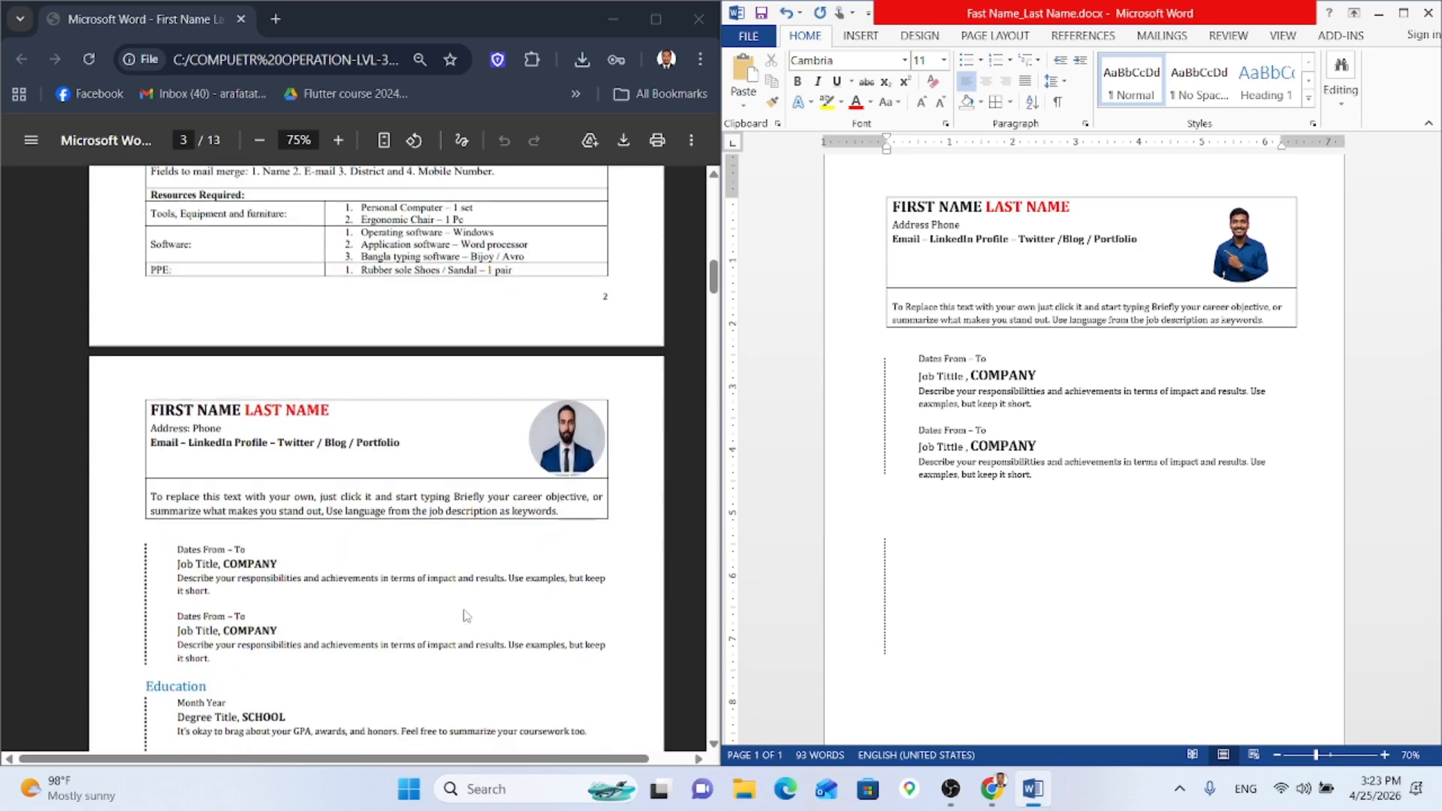
click(940, 103)
click(940, 102)
click(940, 102)
click(921, 104)
click(922, 104)
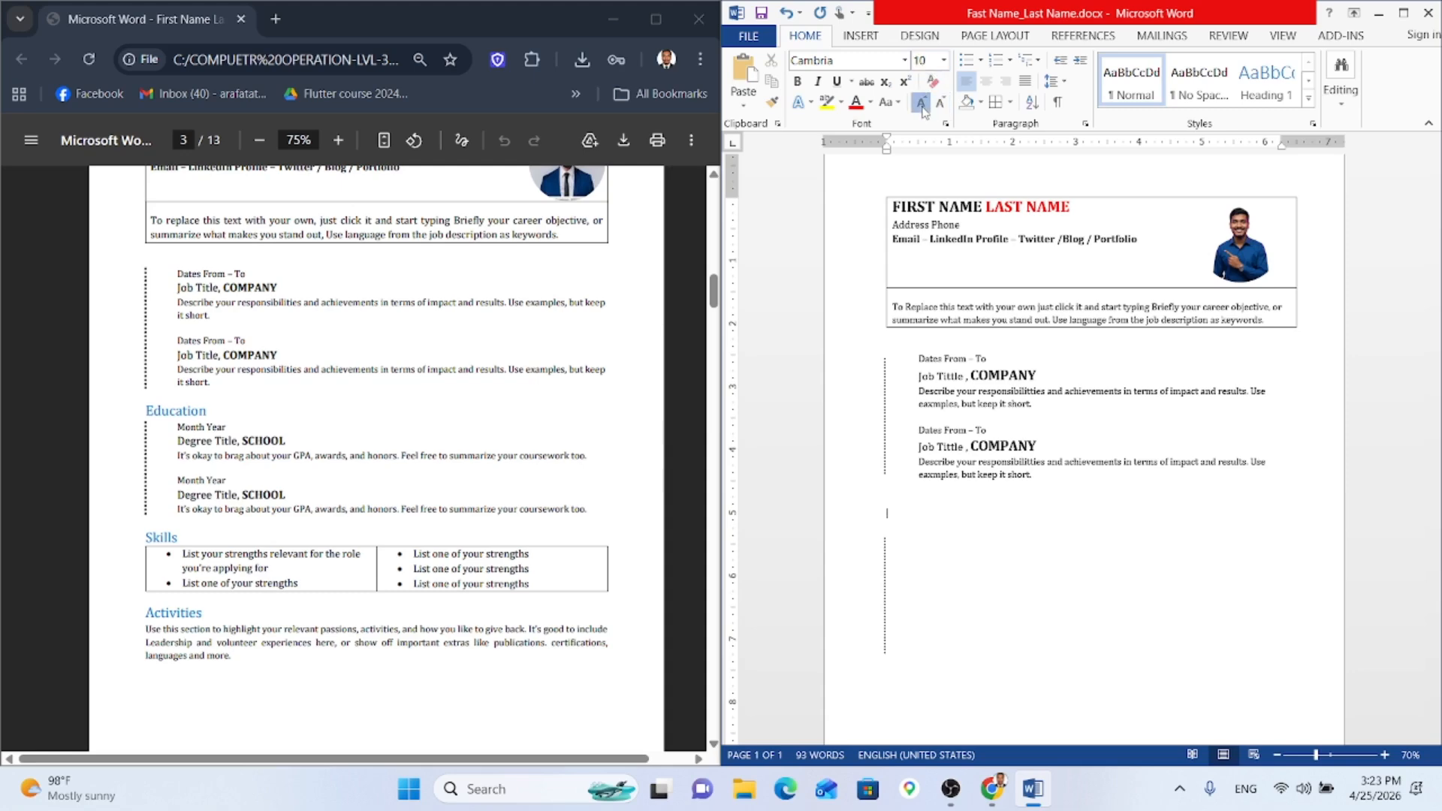
click(921, 104)
click(921, 104)
click(870, 103)
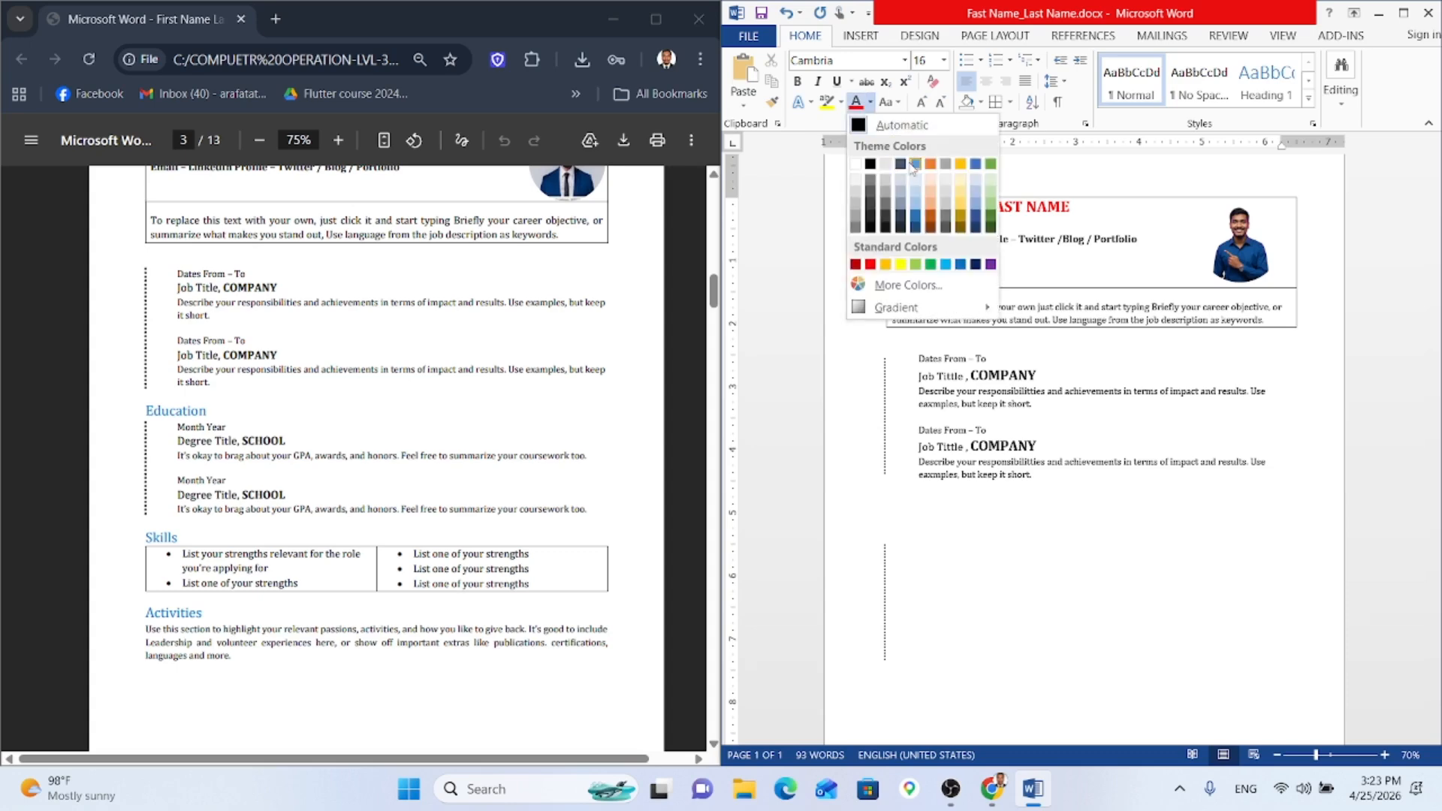
click(900, 164)
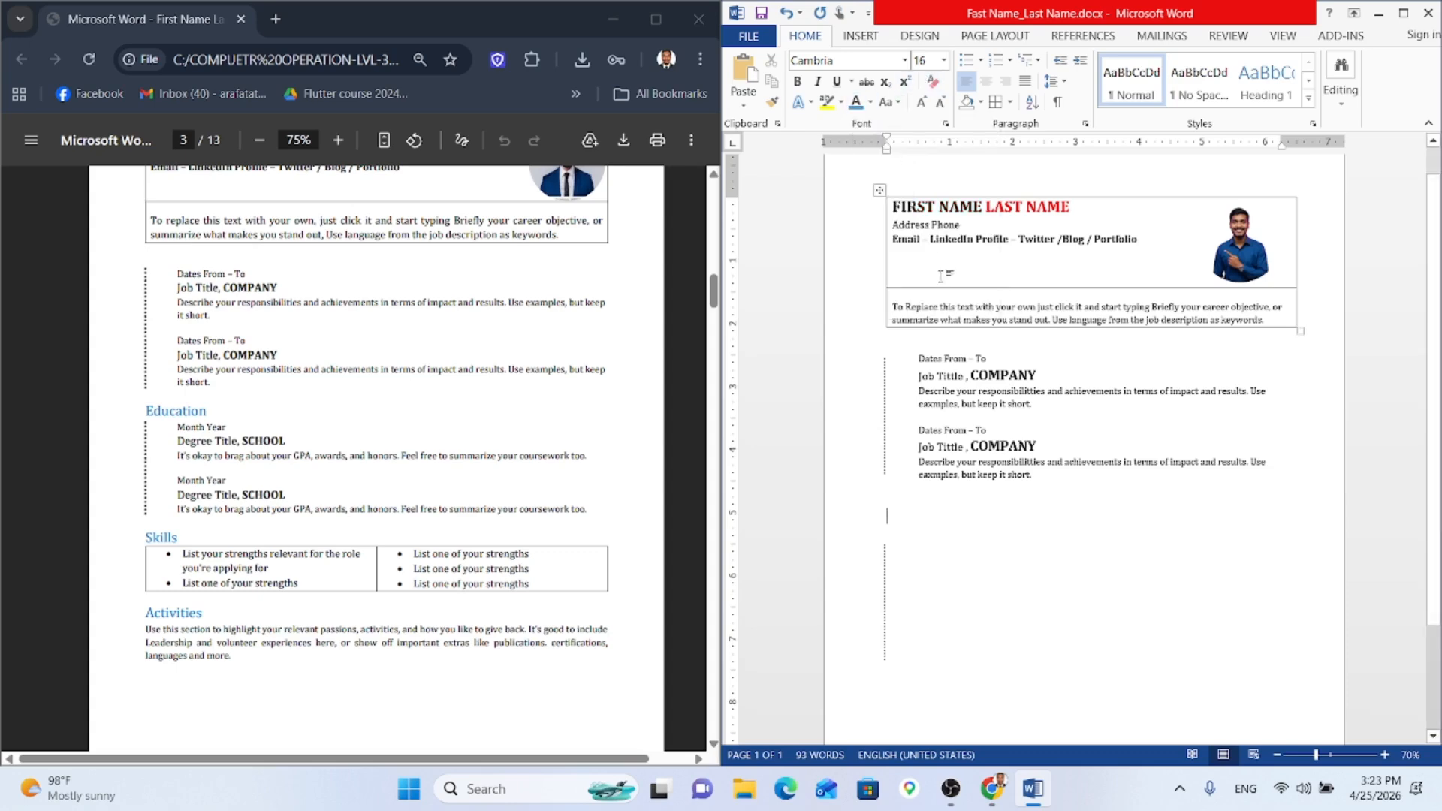
text(Educa)
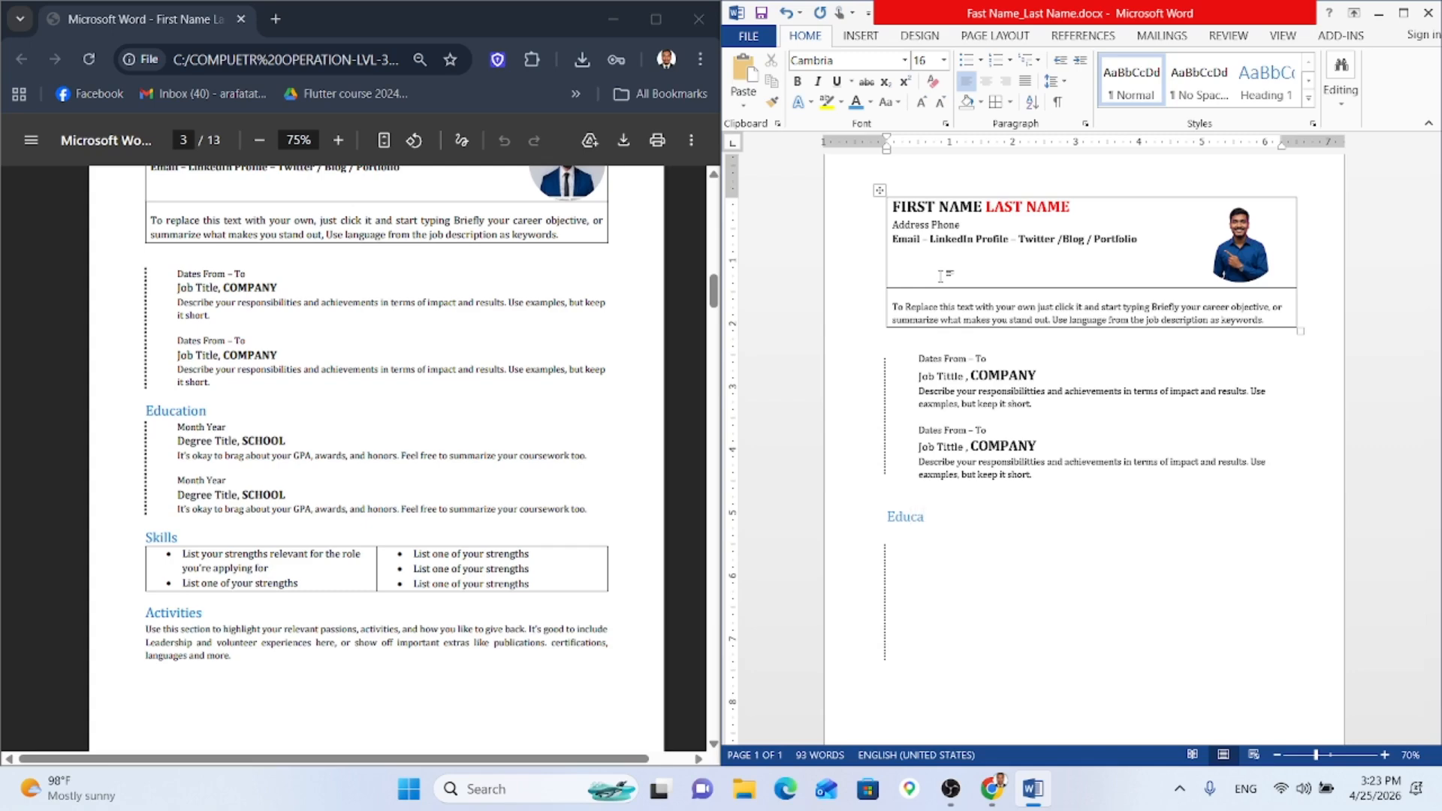
text(tion)
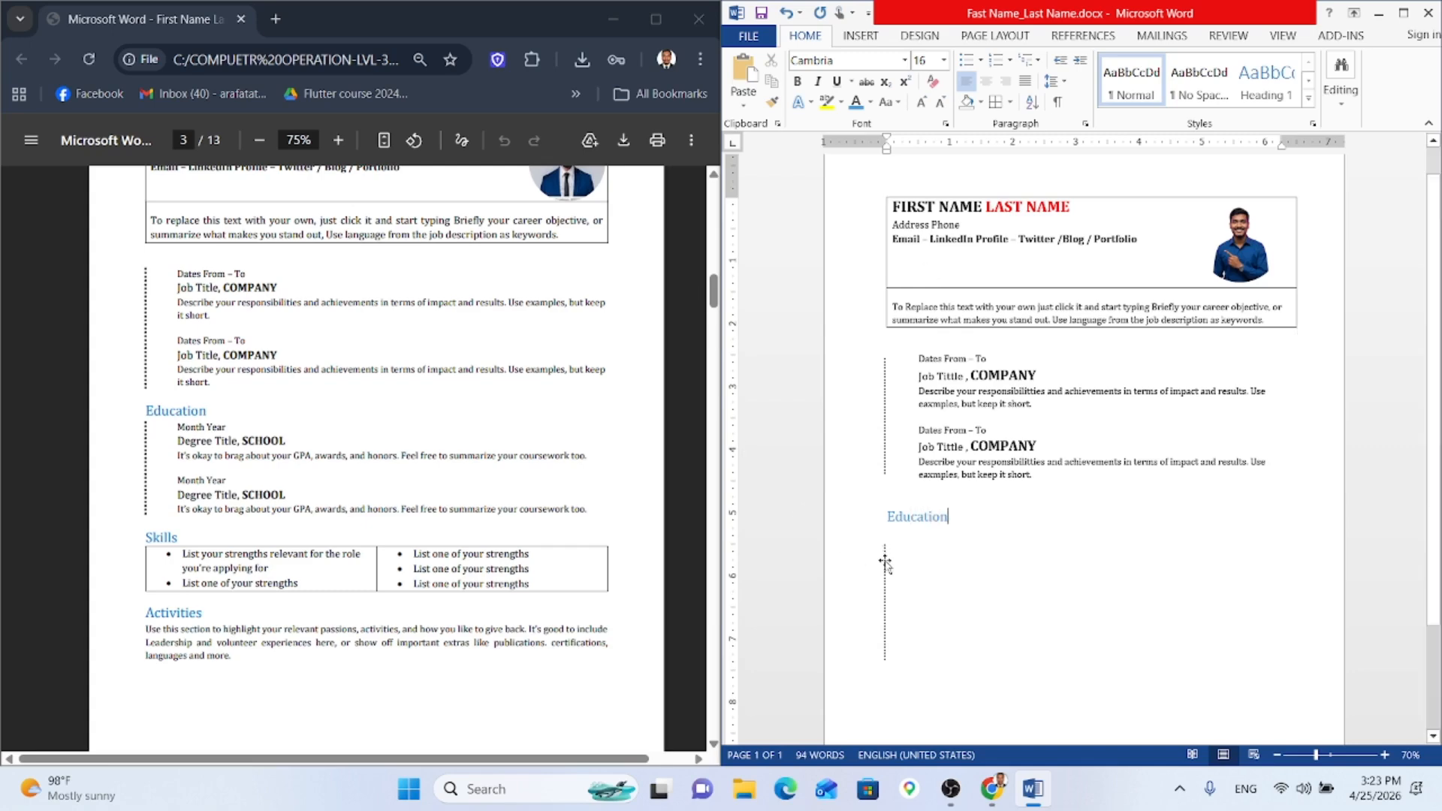
Step: Nudge the dotted line and type 'Month Year' in automatic black beneath Education
drag(885, 569, 887, 552)
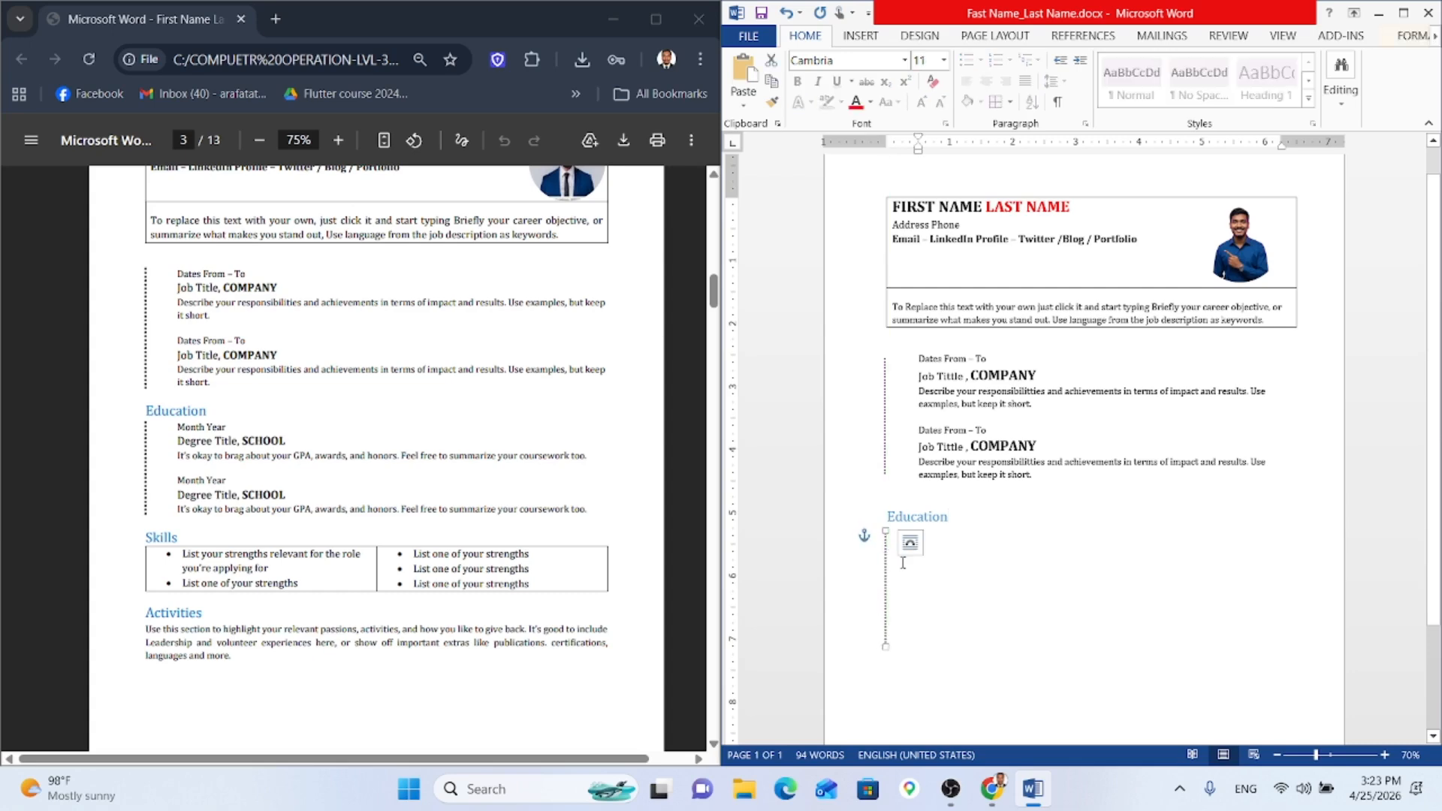
click(957, 539)
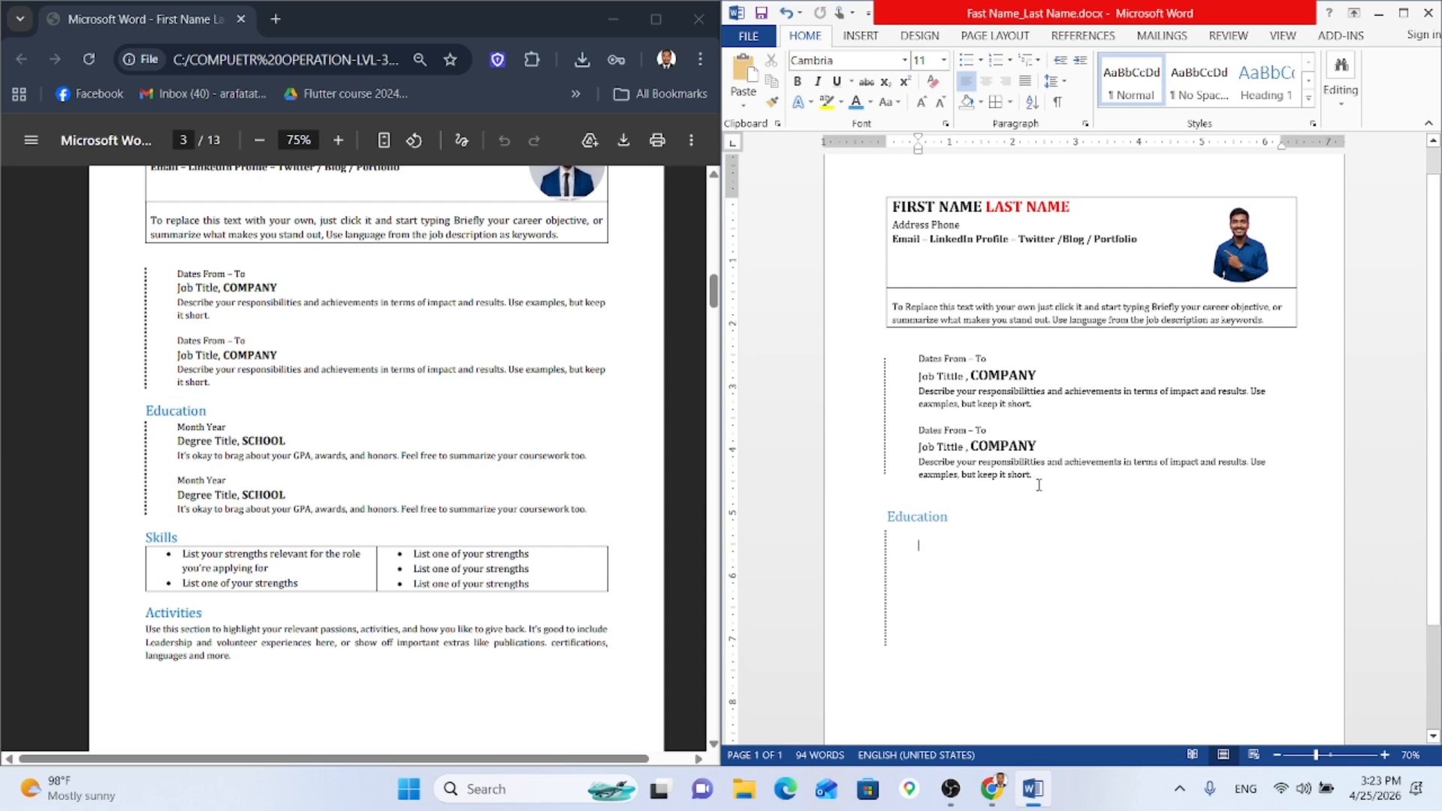
click(869, 102)
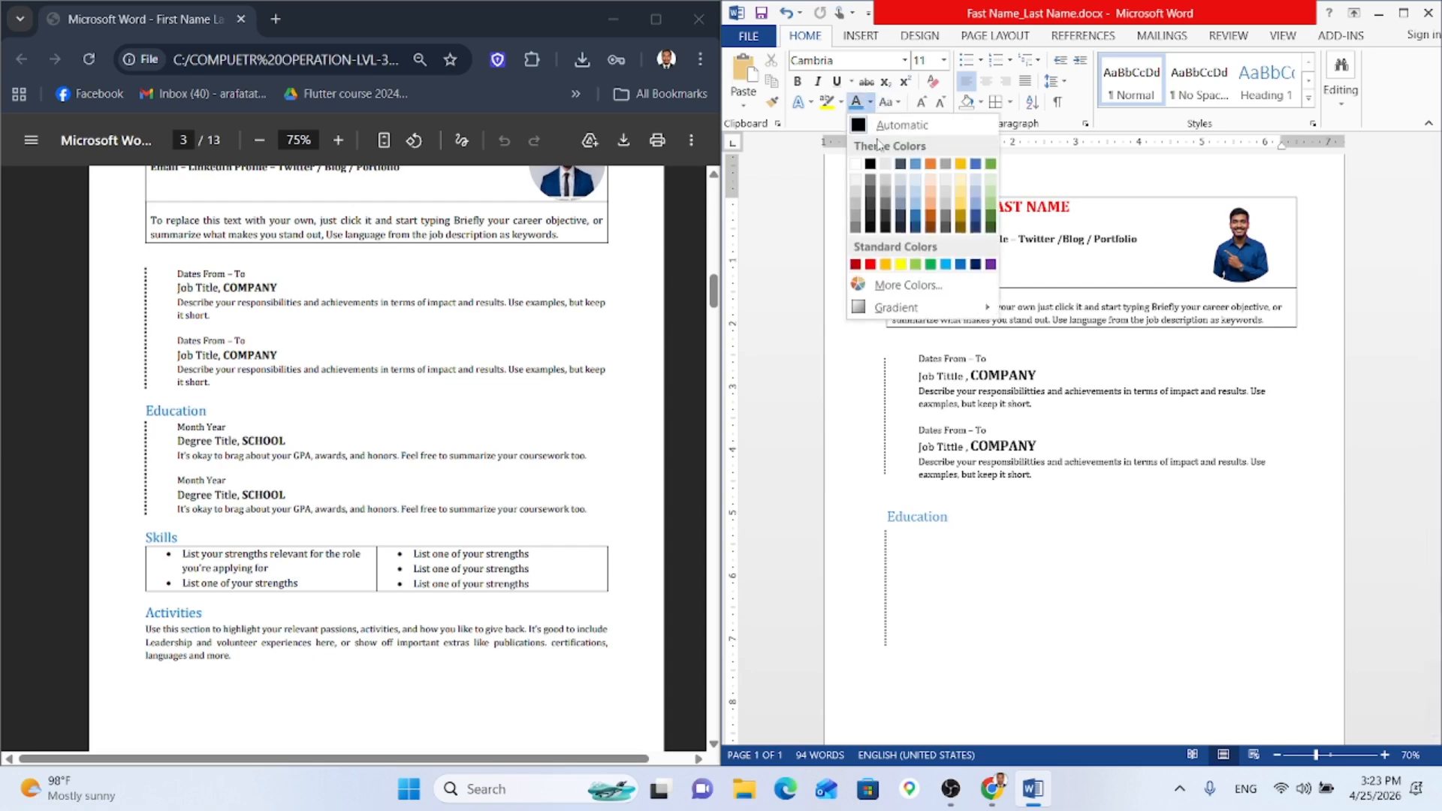
click(879, 130)
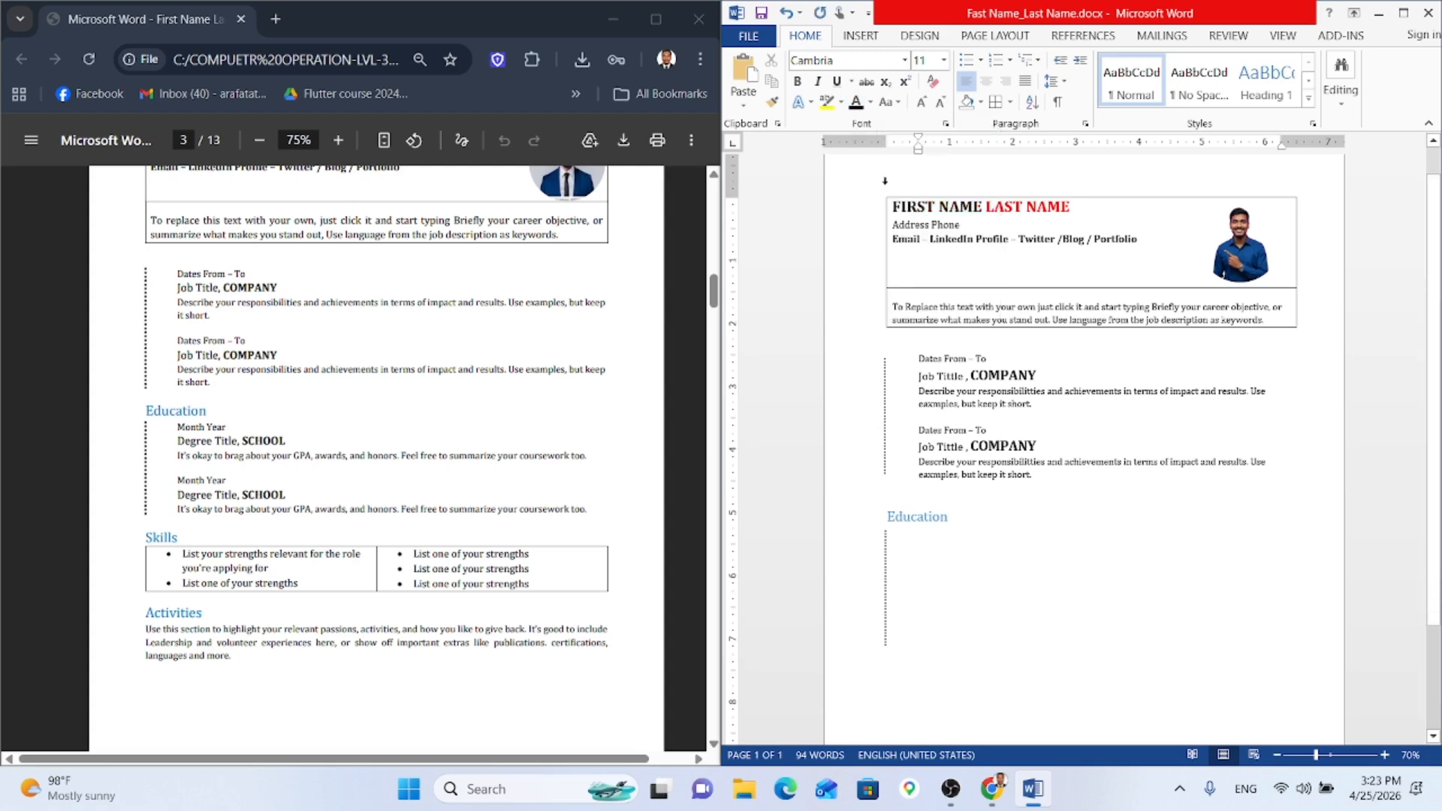
text(Month)
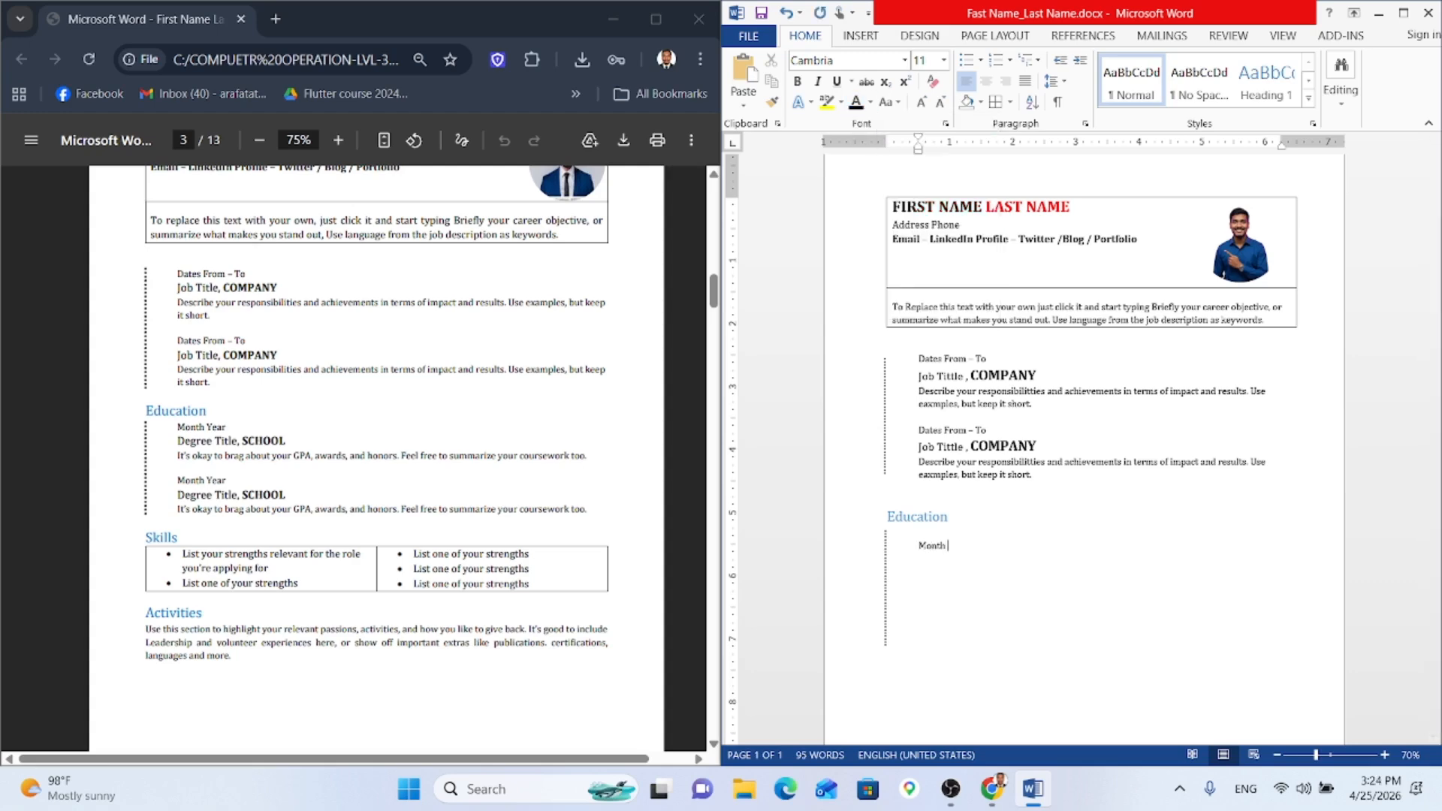
text( Year)
key(Return)
scroll(298, 511, up, 5)
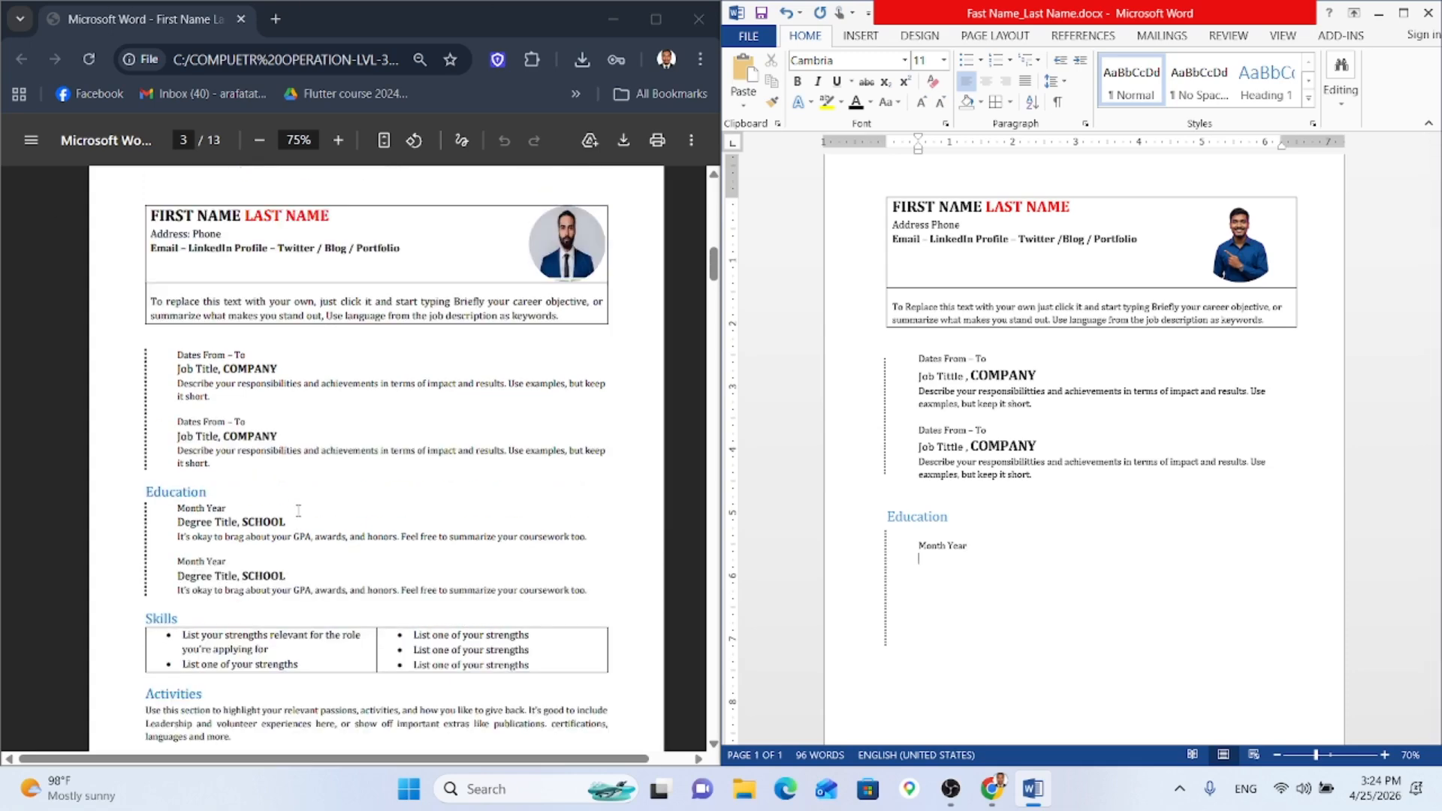
scroll(298, 511, down, 3)
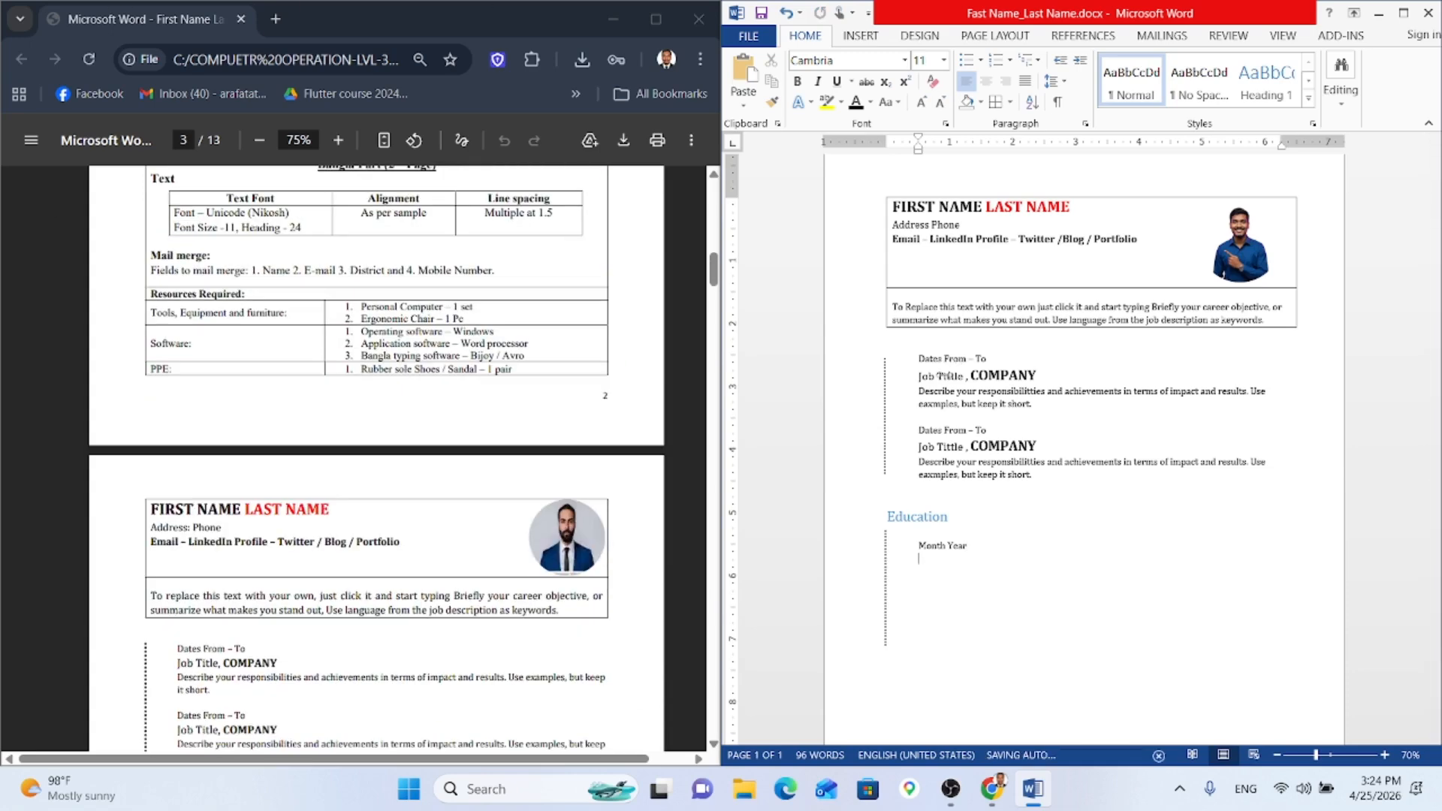
click(948, 376)
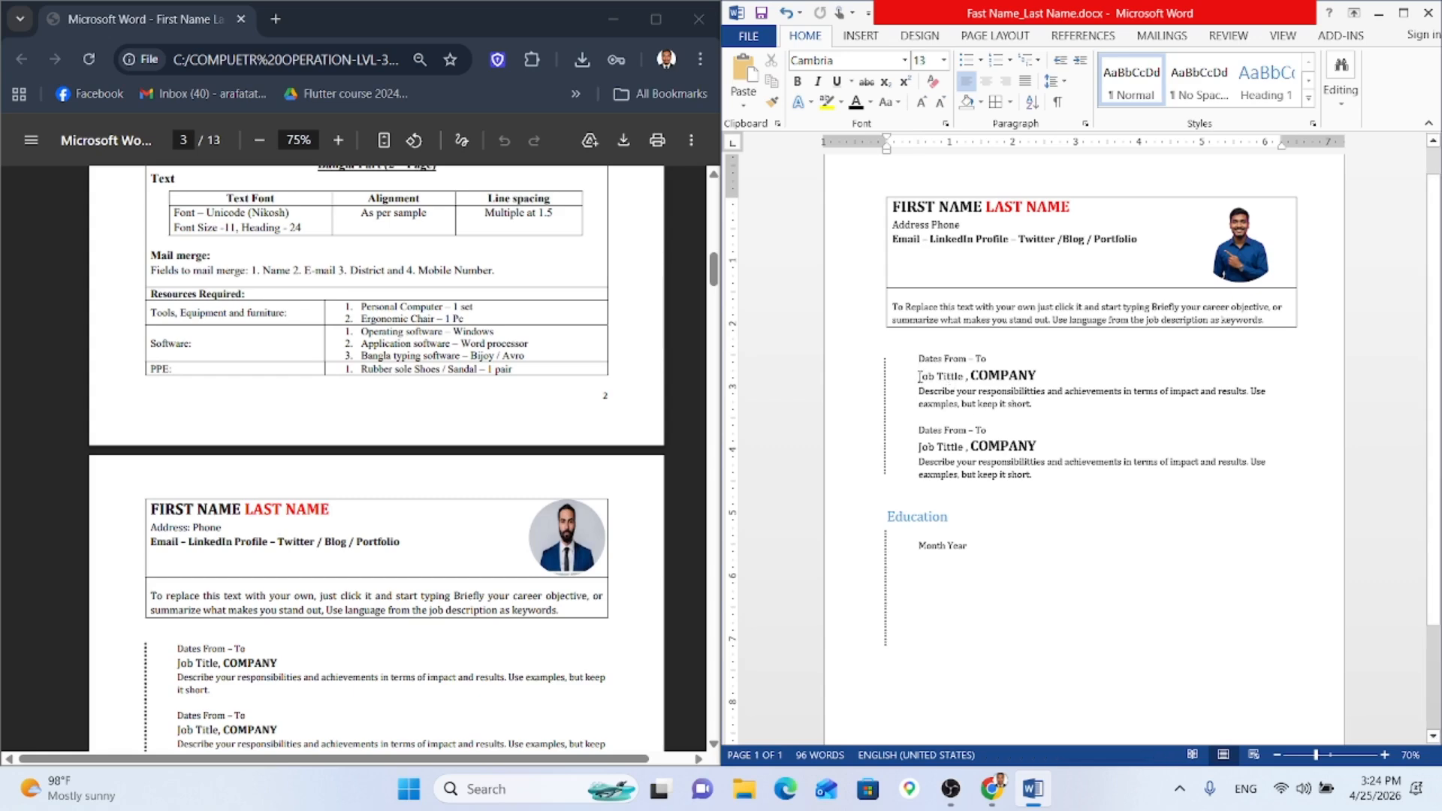
Step: Paste the job entries under Education's Month Year line
drag(918, 375, 1035, 475)
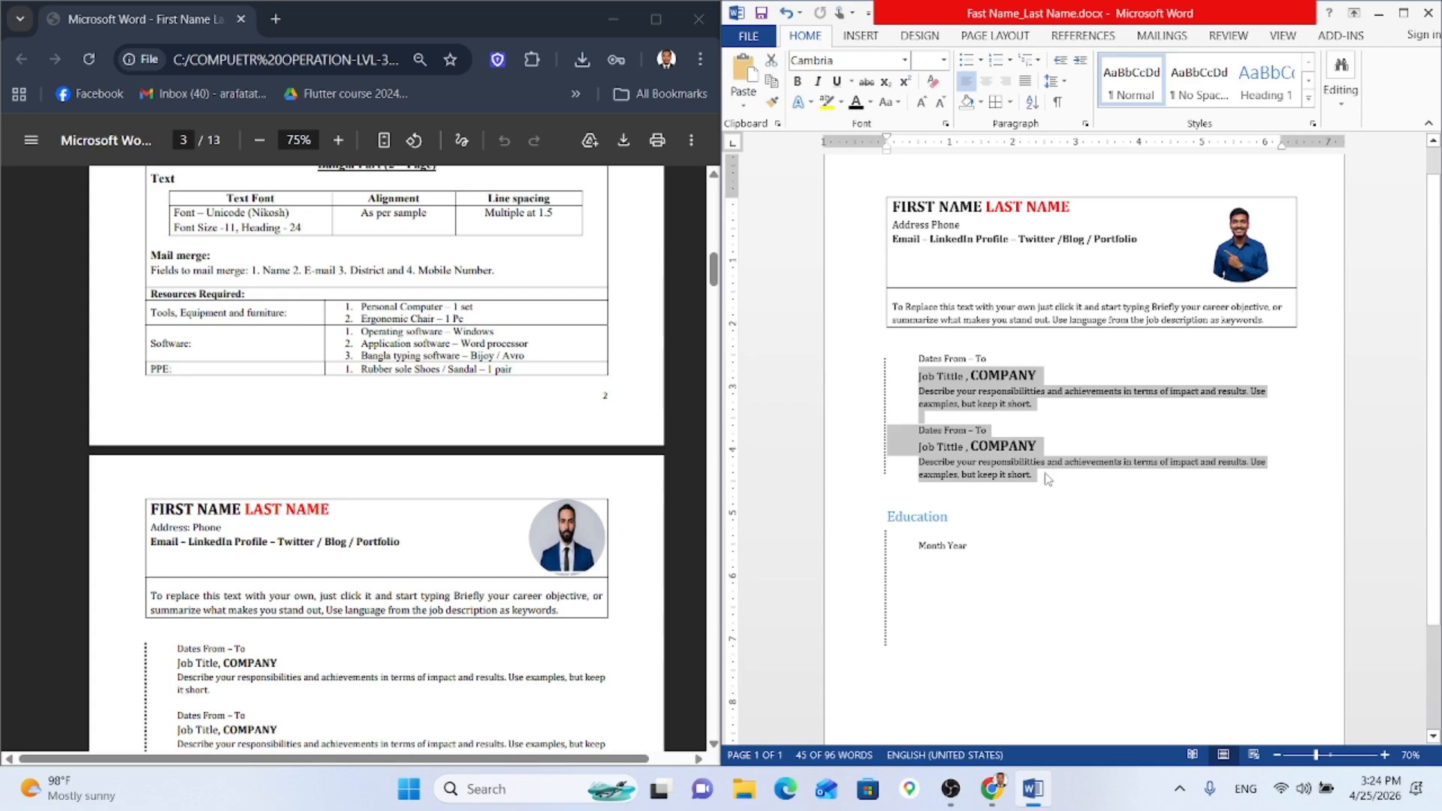
scroll(999, 471, down, 2)
click(976, 484)
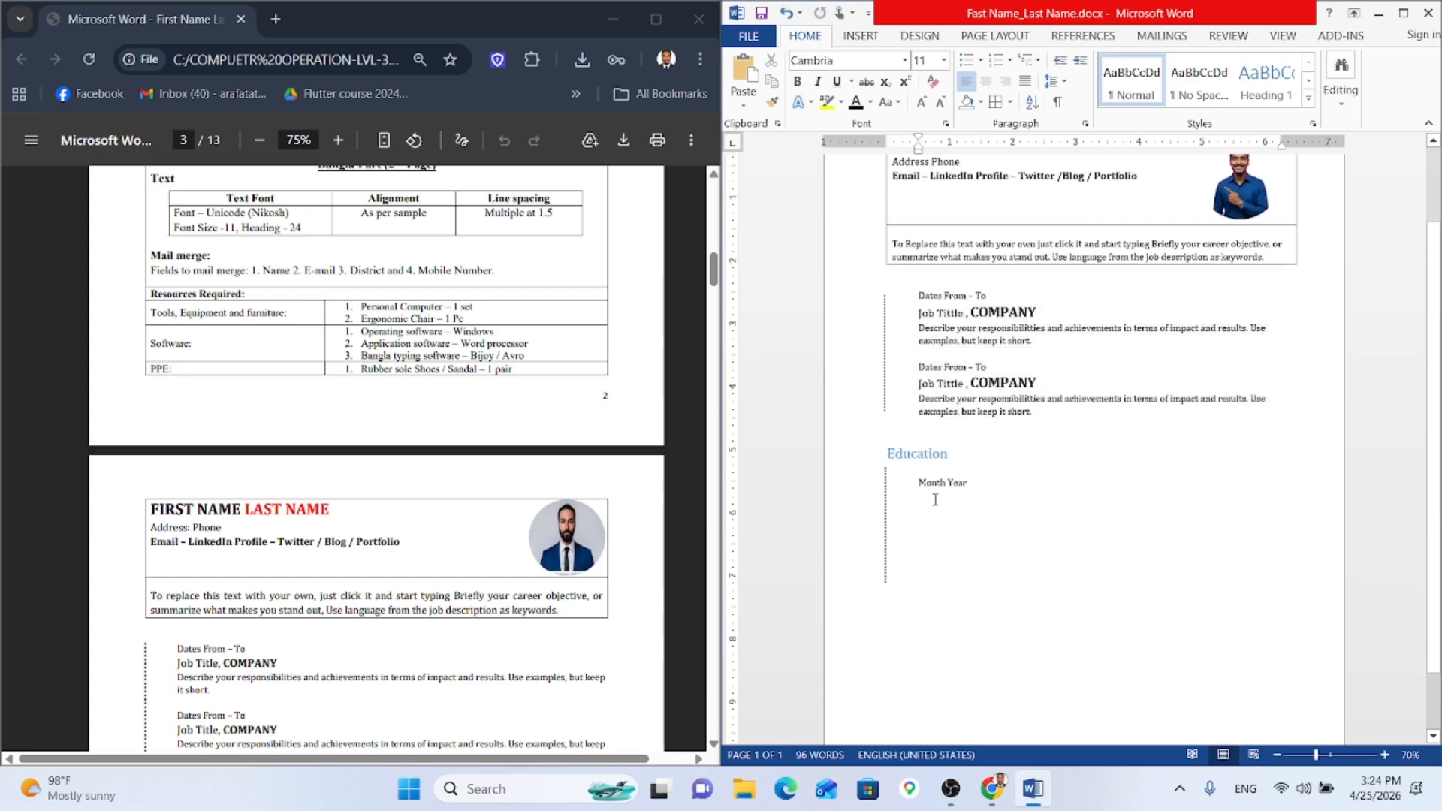
text(Job Tittle , COMPANY Describe your responsibilities and achievements in terms of impact and results. Use eaxmples, but keep it short. Dates From – To Job Tittle , COMPANY Describe your responsibilities and achievements in terms of impact and results. Use eaxmples, but keep it short.)
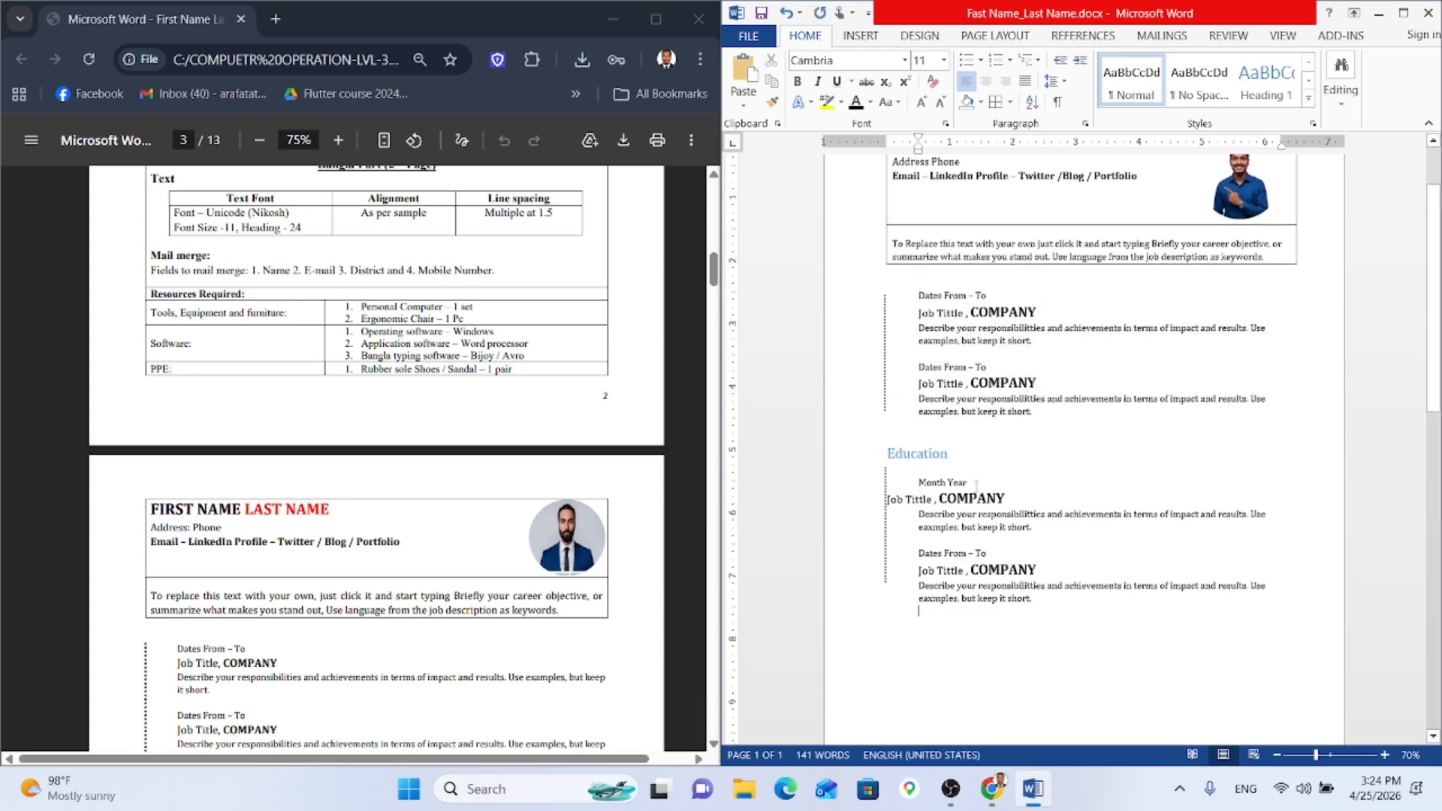
Step: Indent the pasted title line and delete the word 'Job' from it
click(888, 499)
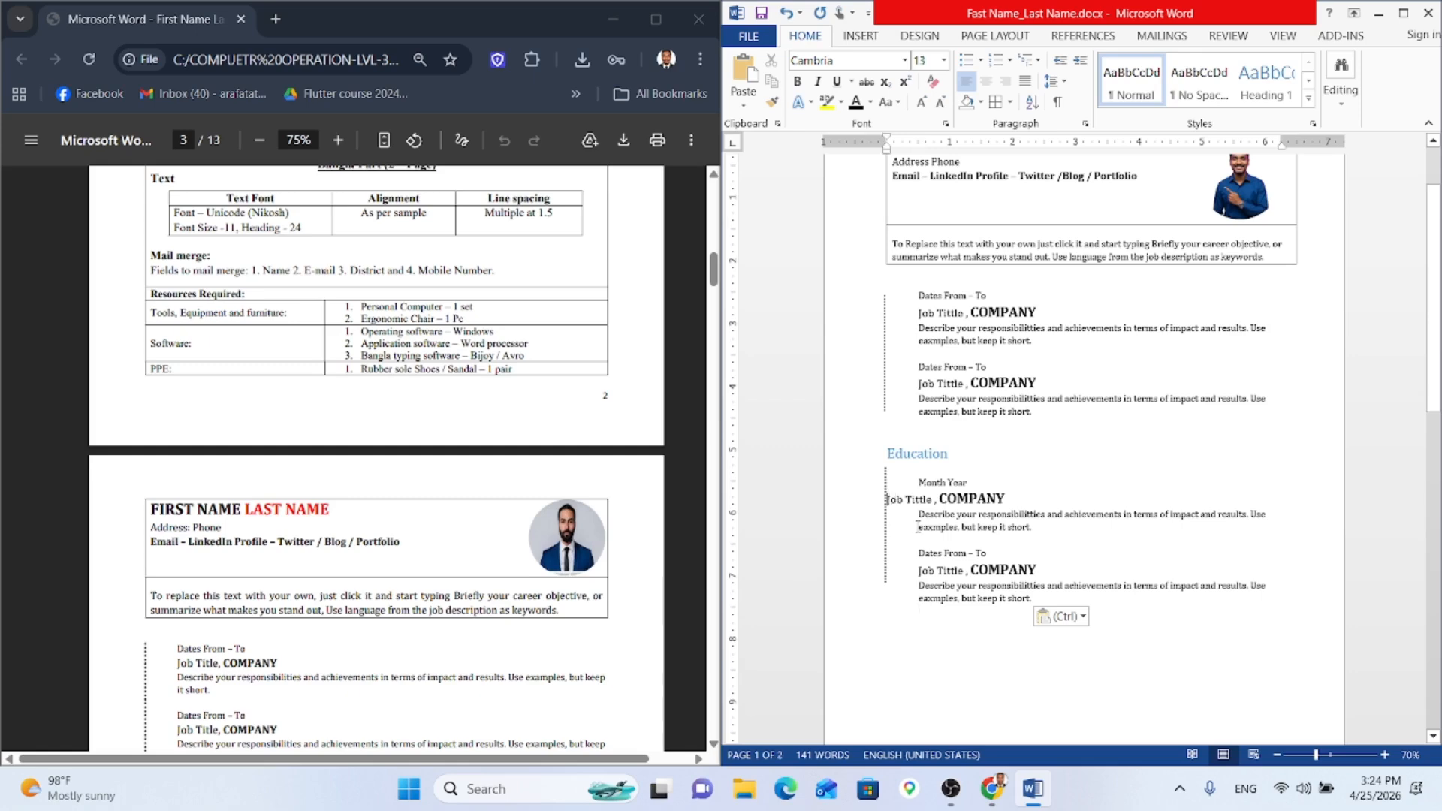
key(Tab)
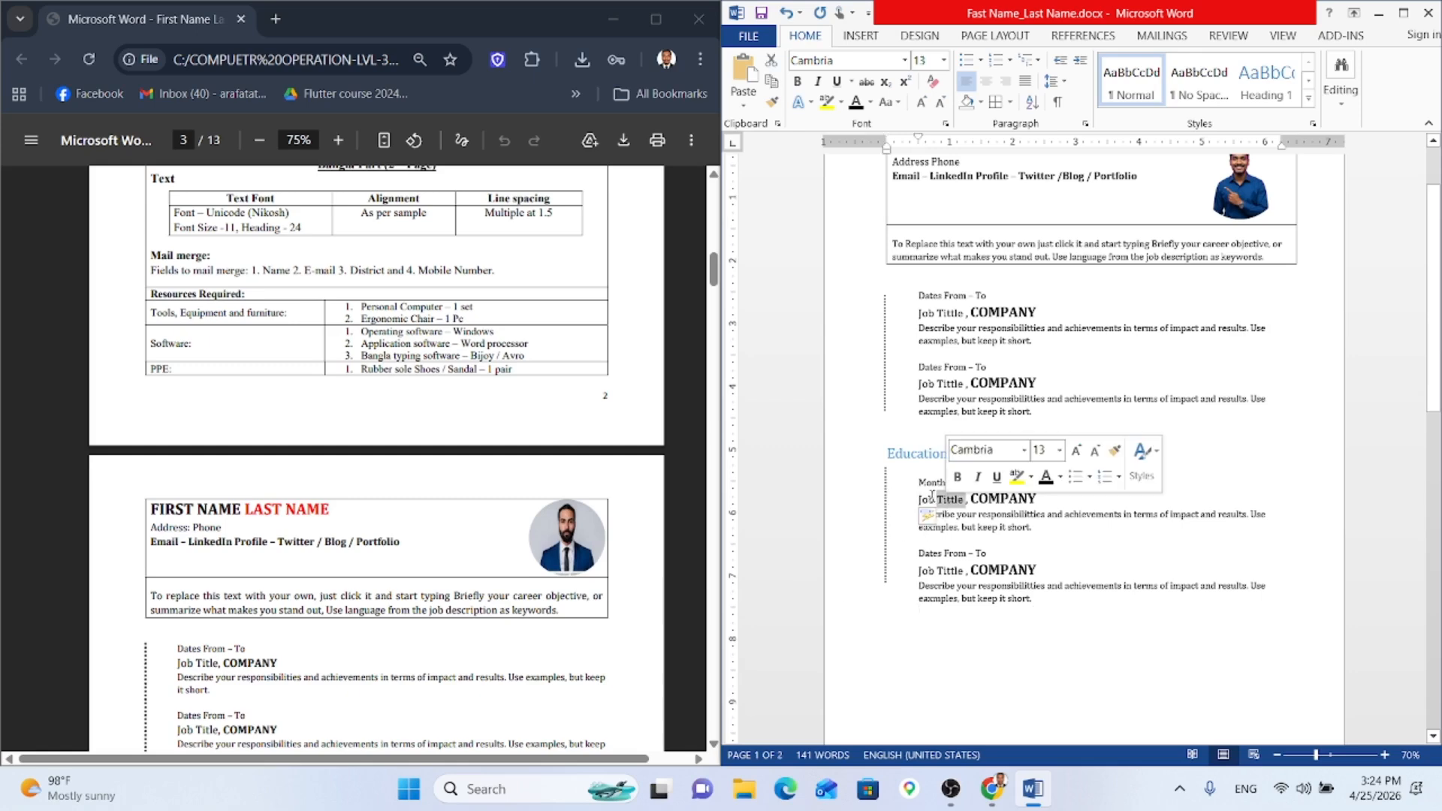
double_click(927, 500)
key(Delete)
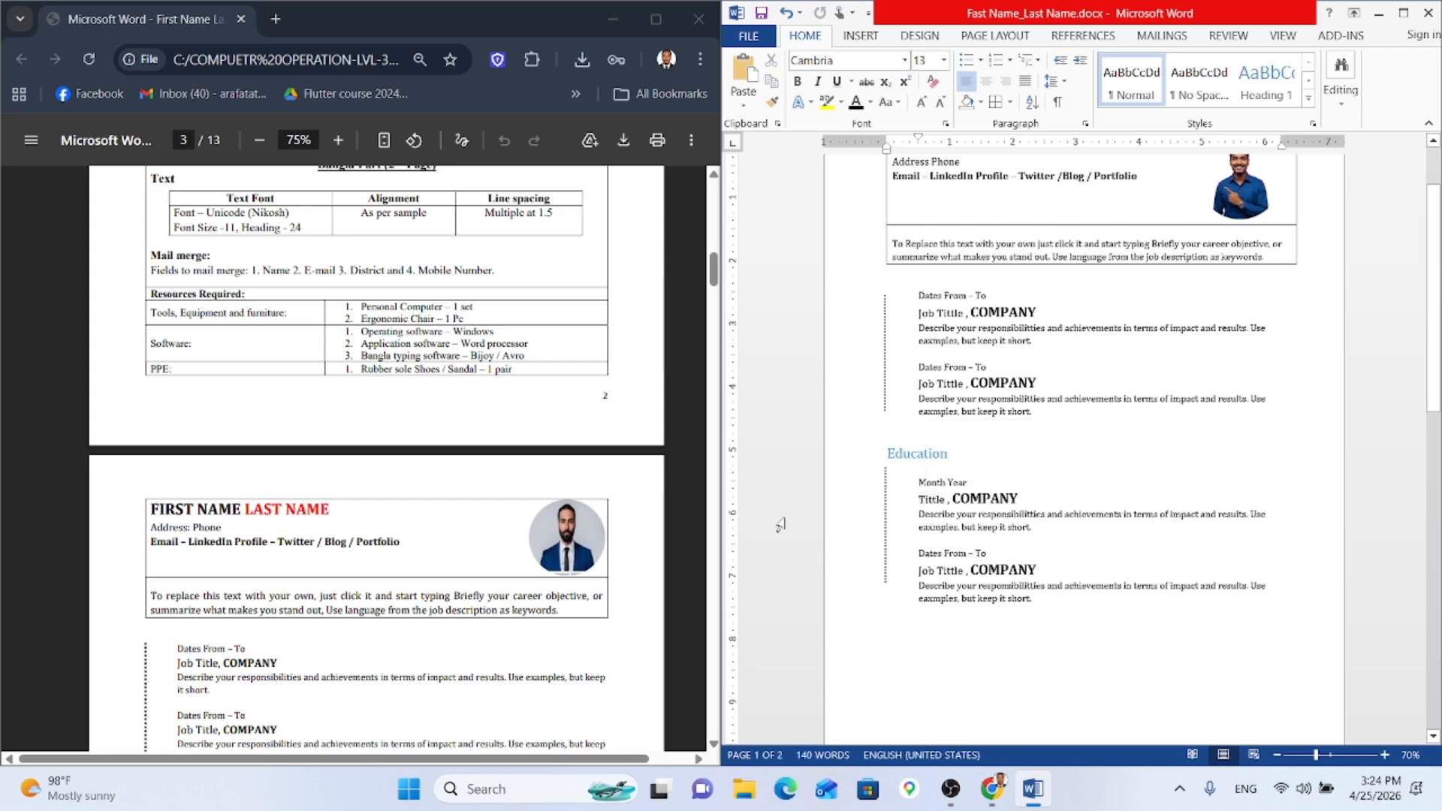
Step: Change the title to 'Degree Tittle , SCHOOL' and select the old description below it
scroll(451, 540, down, 5)
text(D)
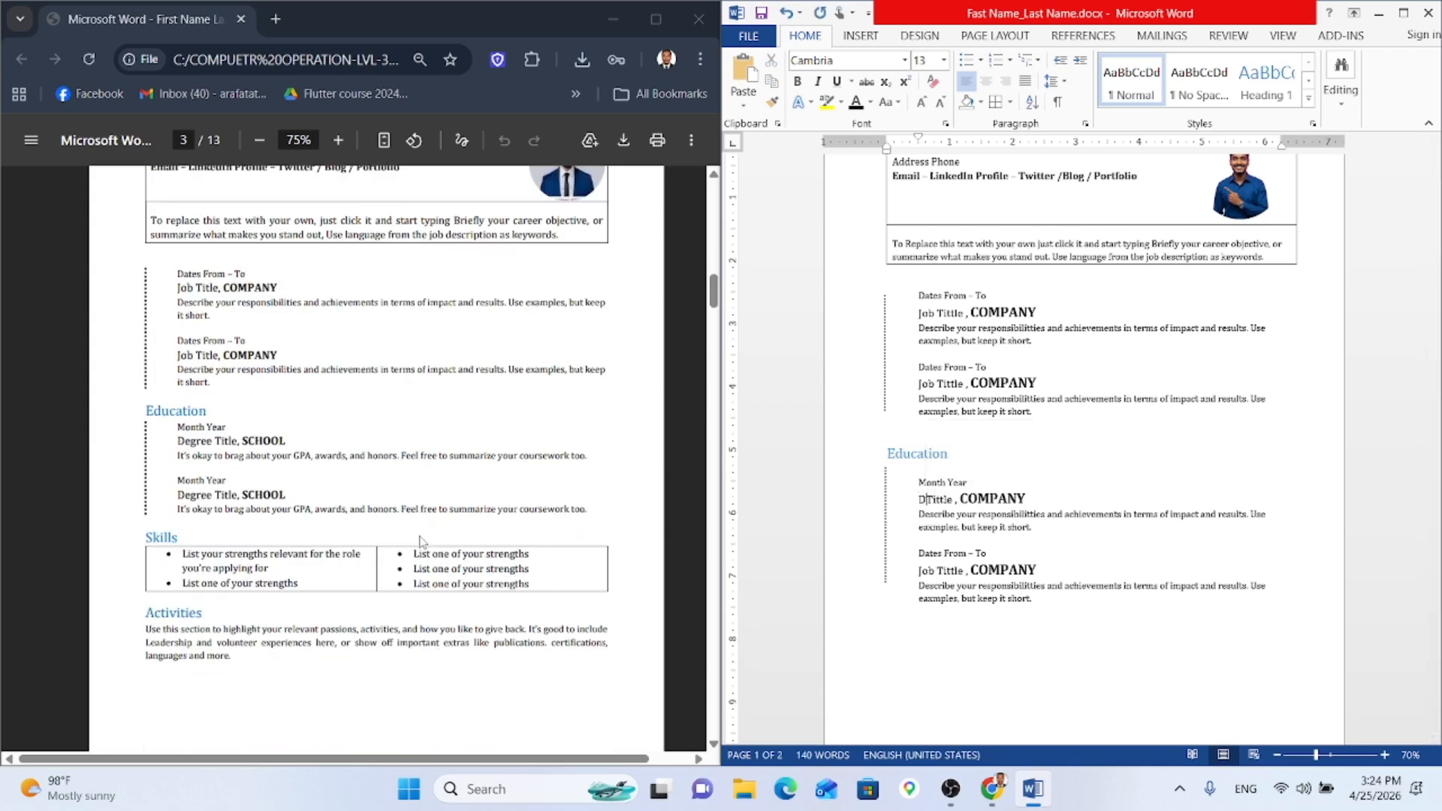
text(egree)
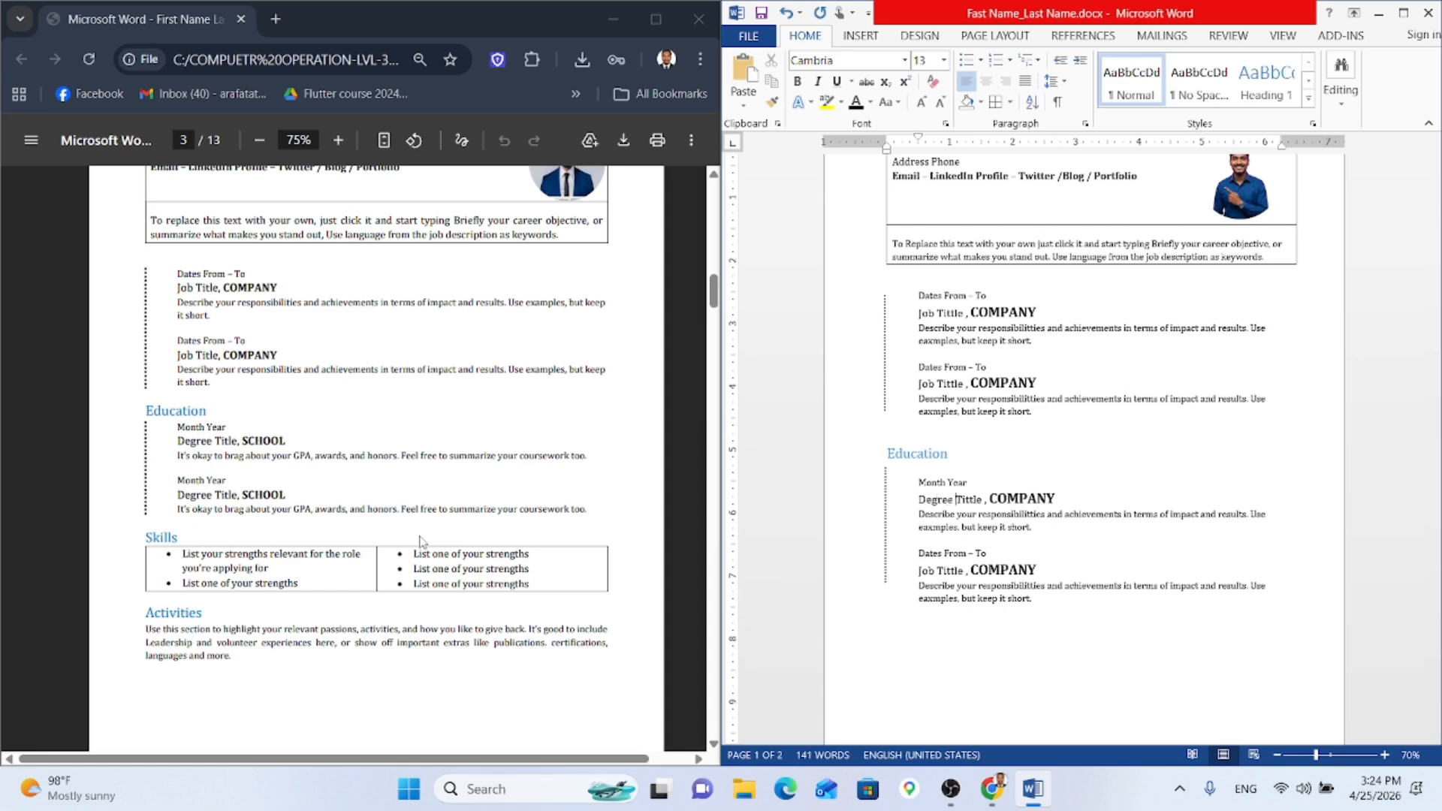
double_click(1015, 498)
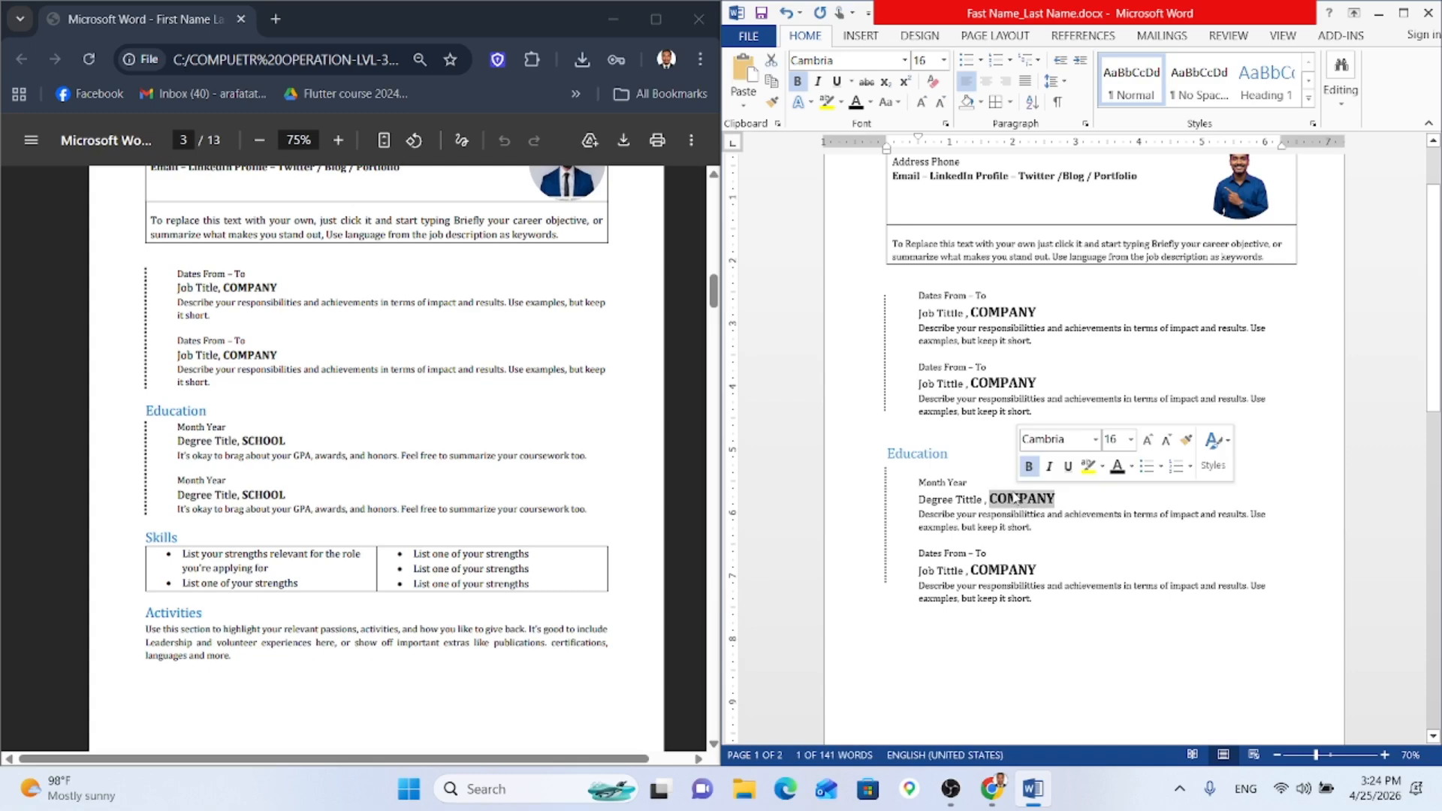
text(Scho)
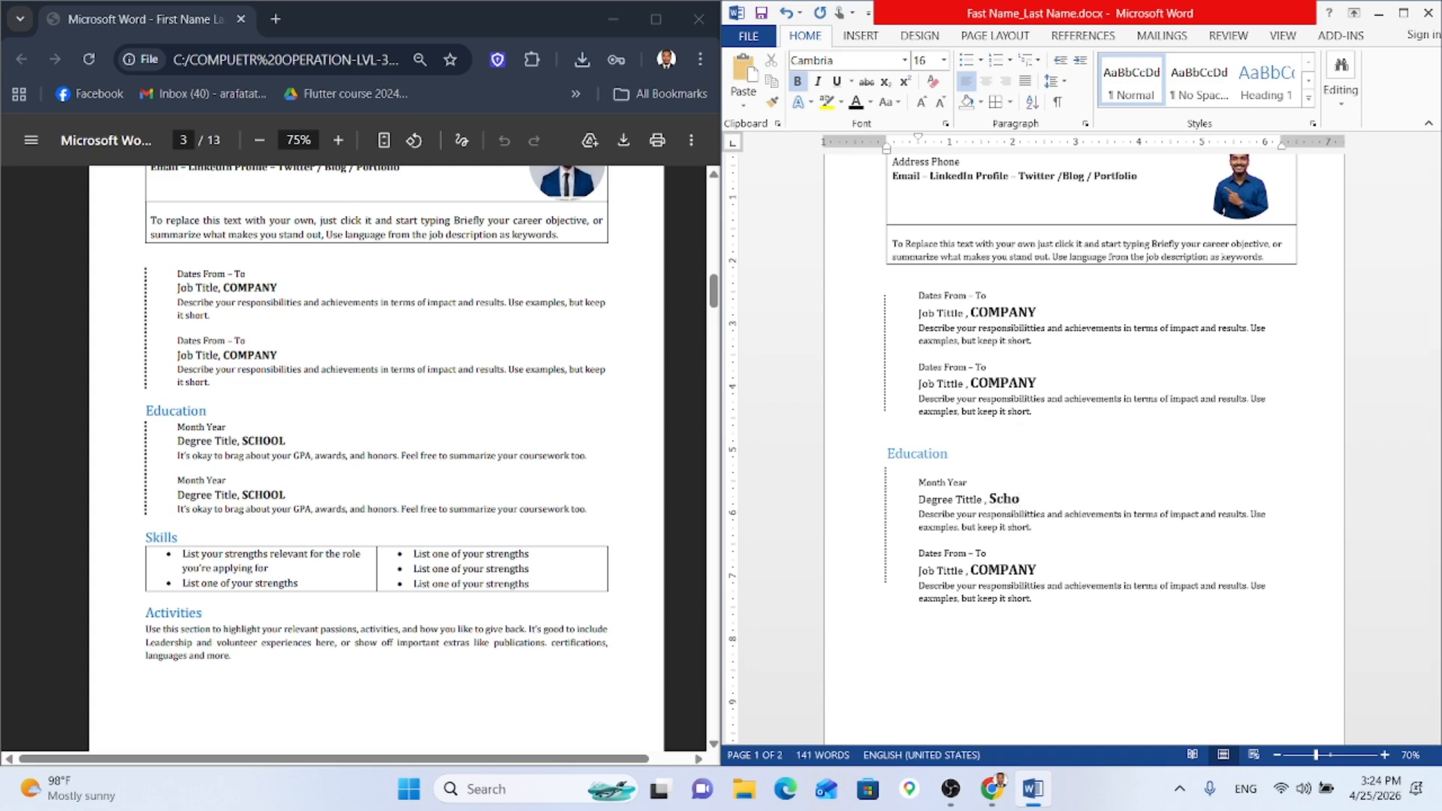
key(BackSpace)
key(BackSpace)
key(BackSpace)
text(CHOOL)
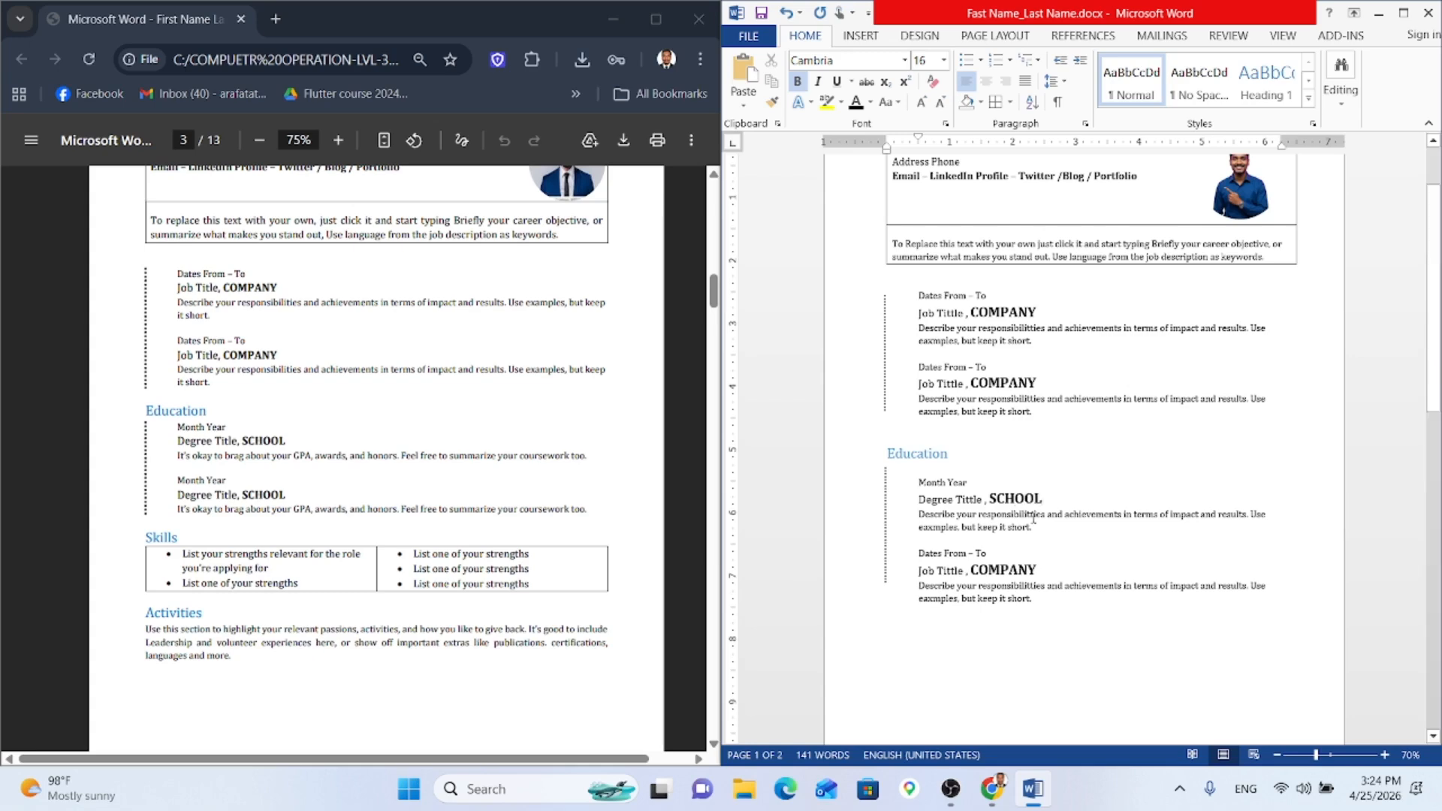
drag(1035, 528, 917, 514)
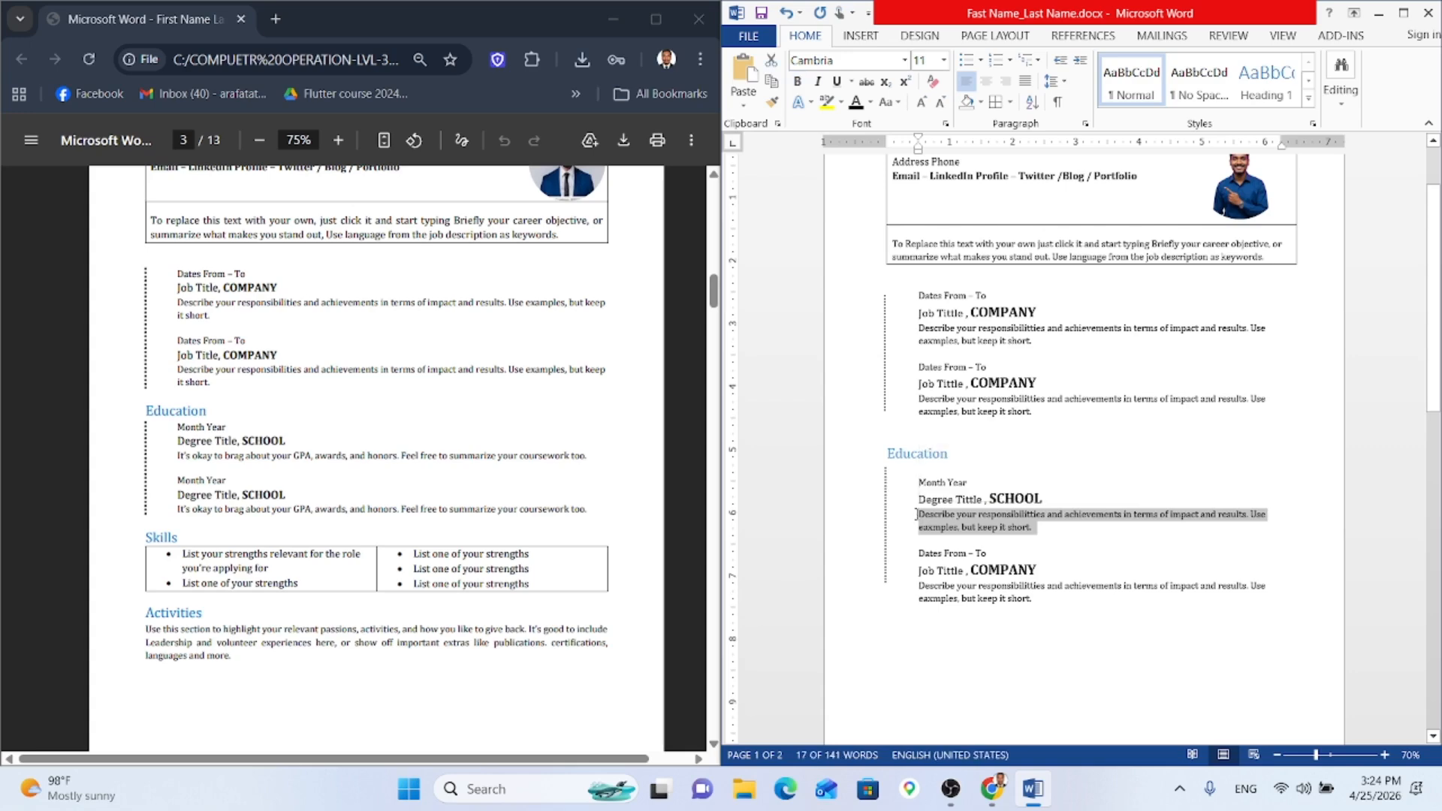
Step: Type 'It's Okay to brag about your GPA, awards, and honours…' as the new description
key(Delete)
text(It')
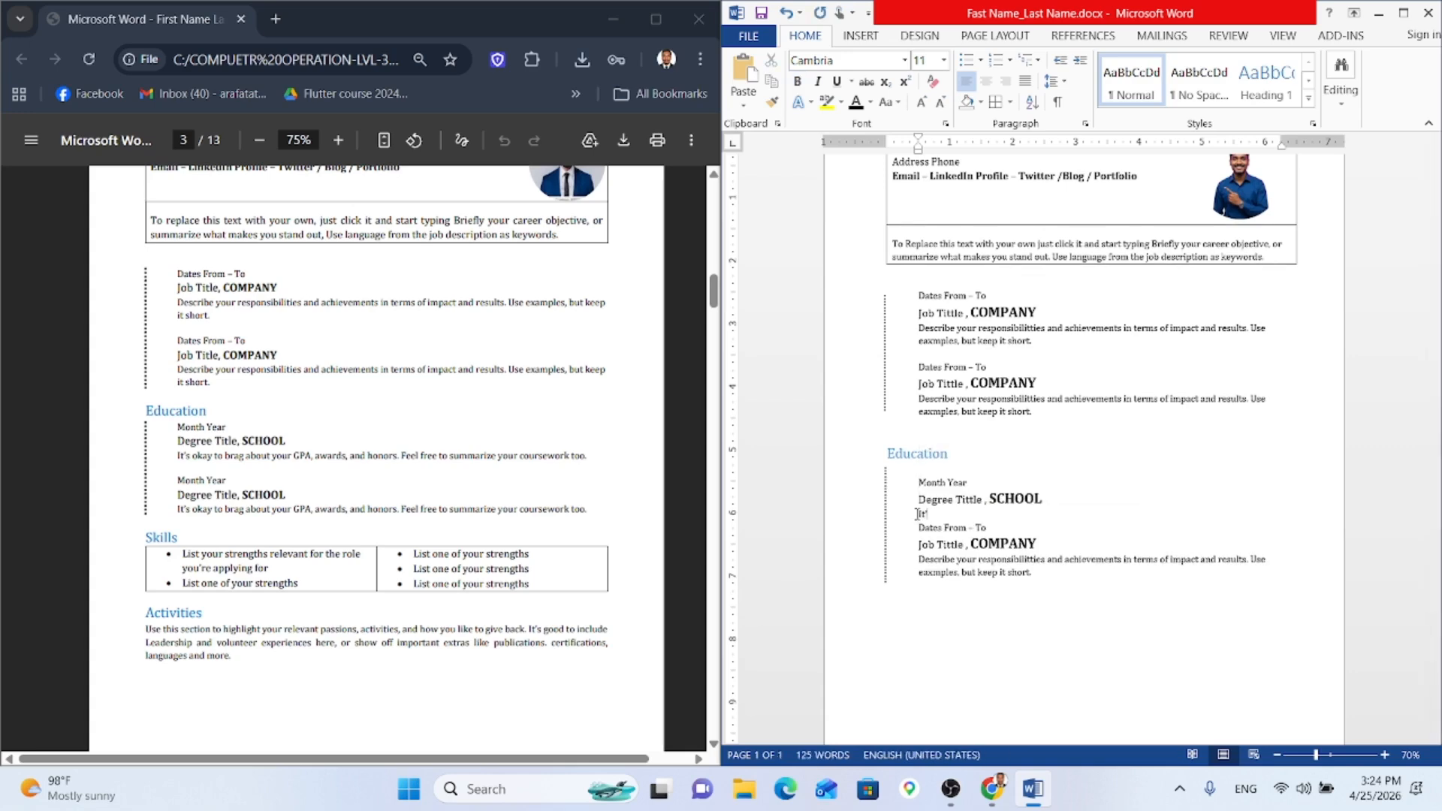
key(BackSpace)
key(BackSpace)
text(t's Okay to brag about your GPA, awards,)
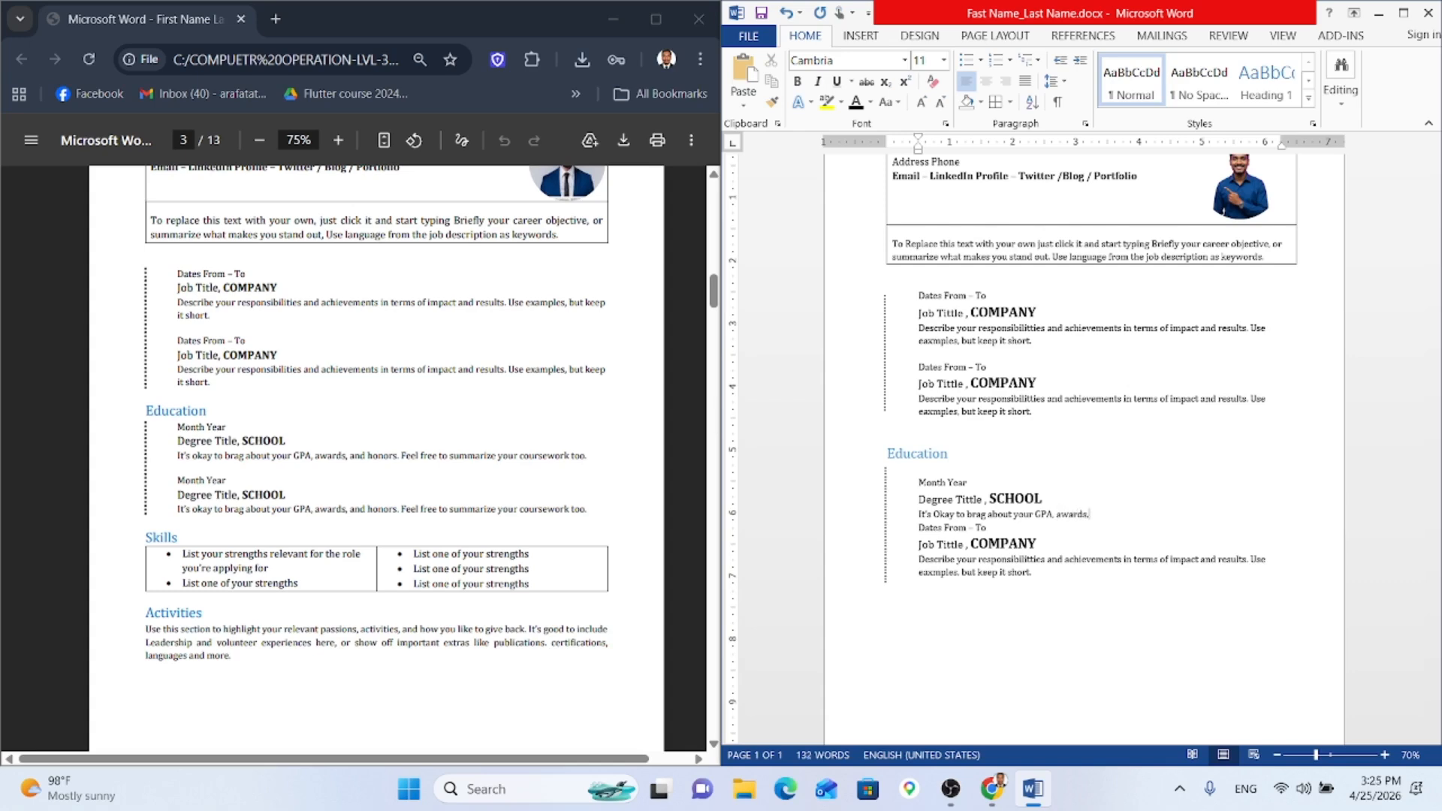
text( and honours.. Feel free to summiarizr yourc)
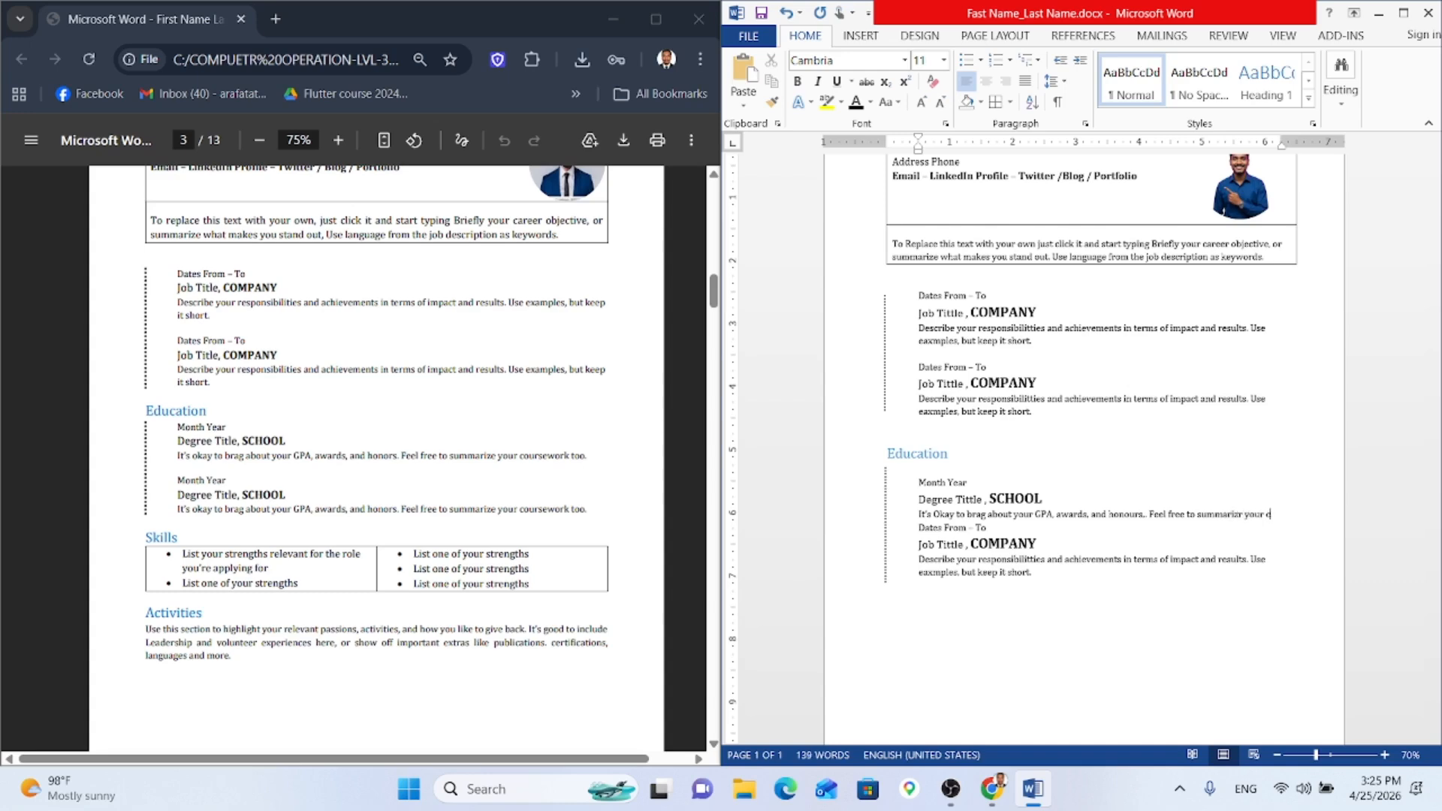
text(oursewo)
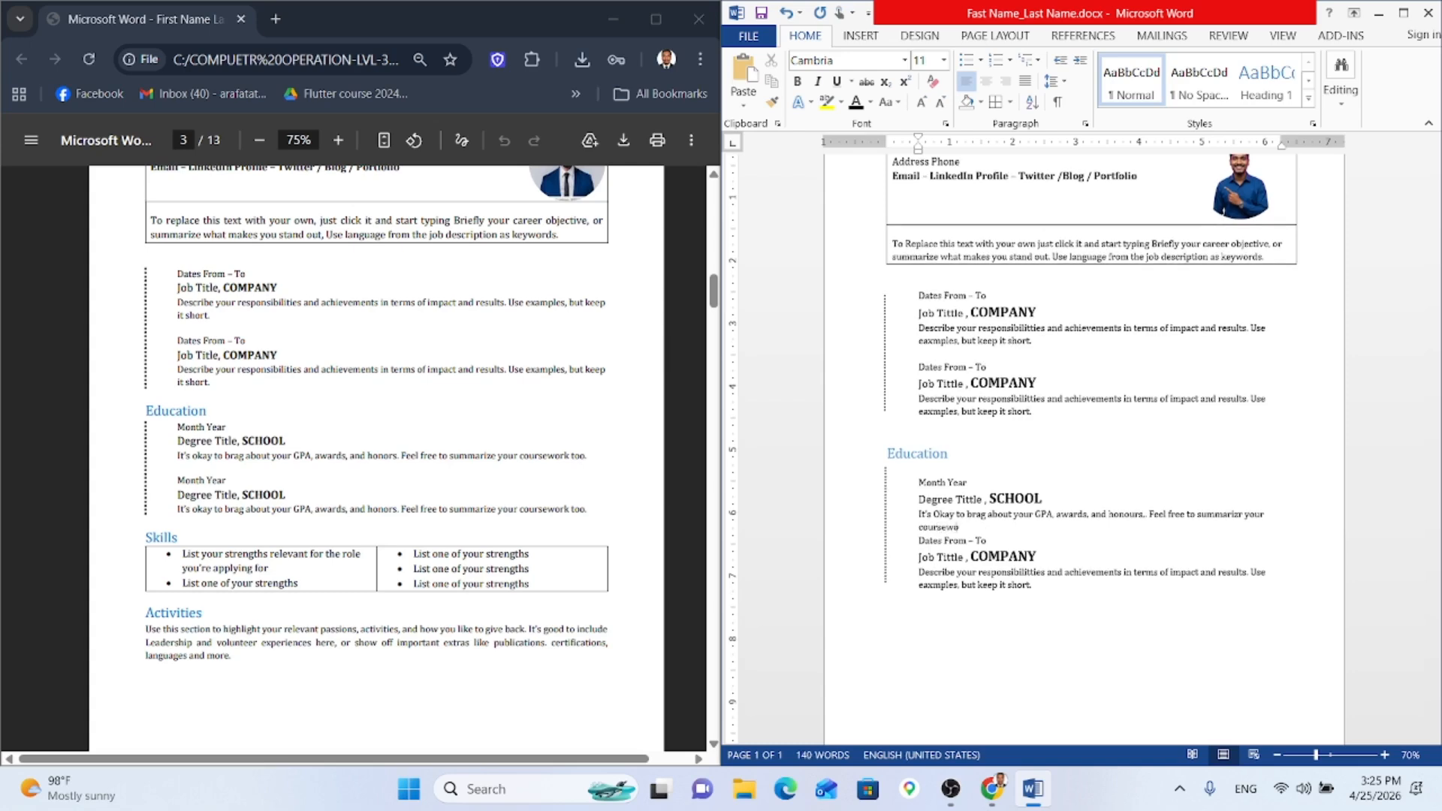
text(rk too.)
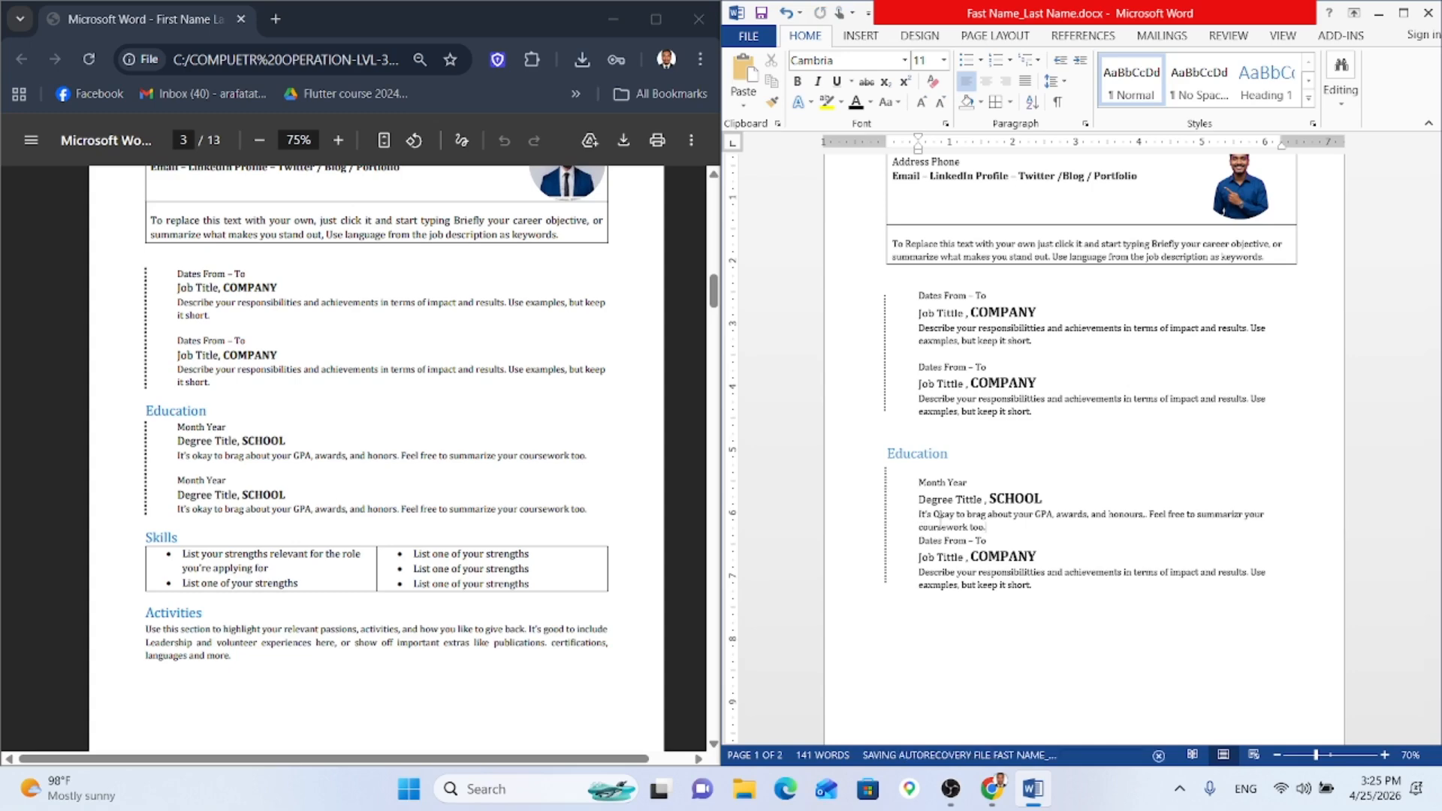
key(Return)
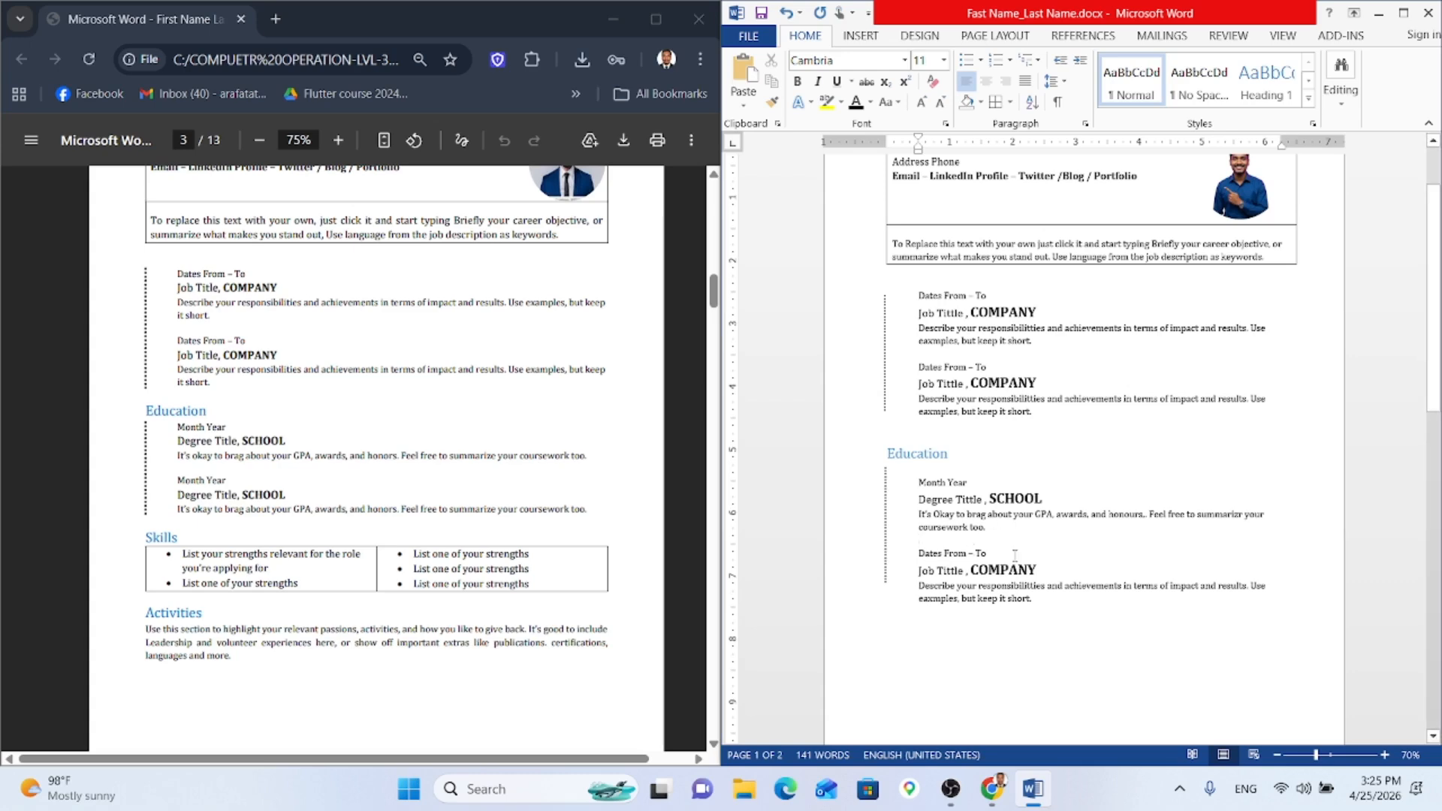
Step: Replace the leftover job entry with a copy of the Education entry and extend the dotted line
drag(1006, 541, 919, 482)
key(ctrl+c)
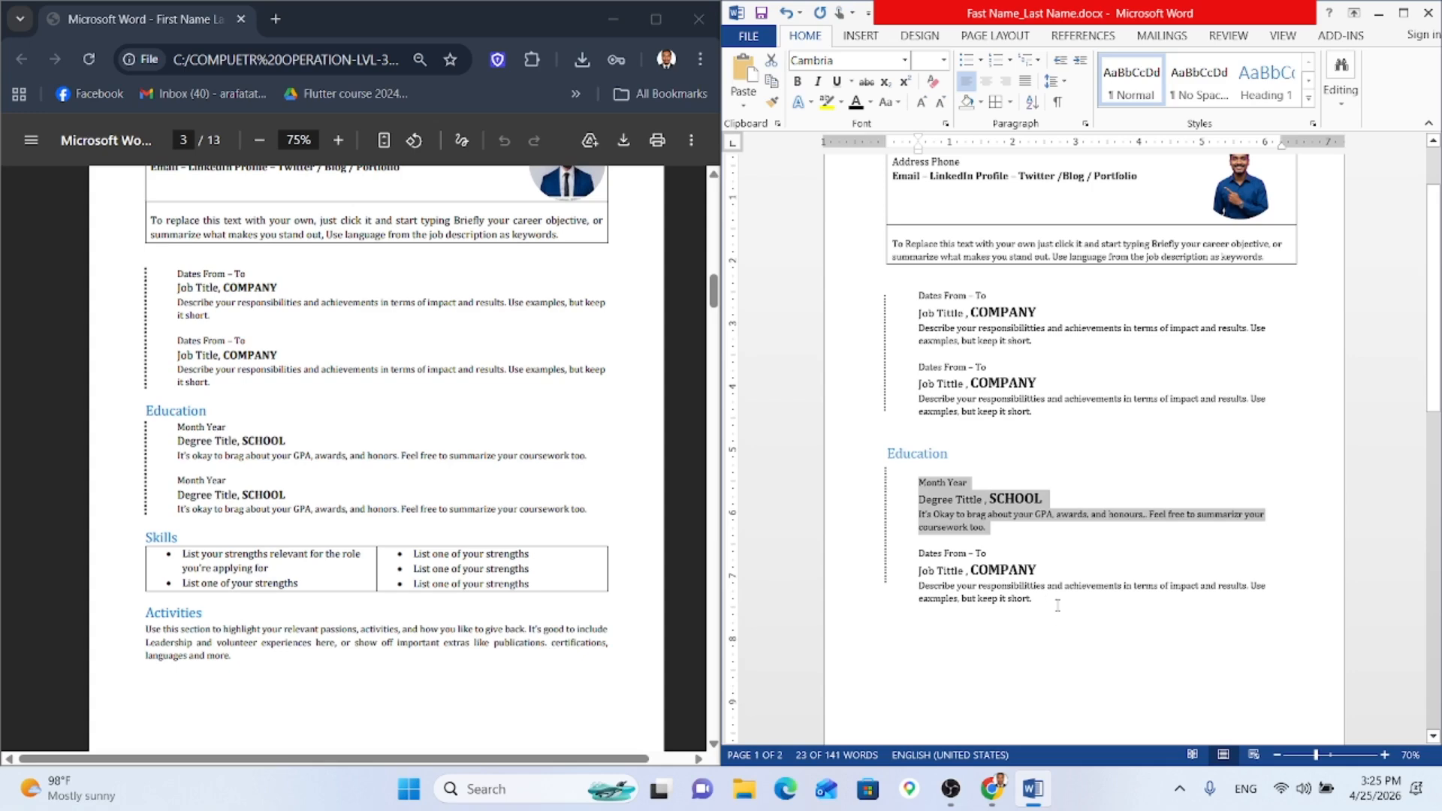
drag(1058, 605, 919, 554)
key(ctrl+v)
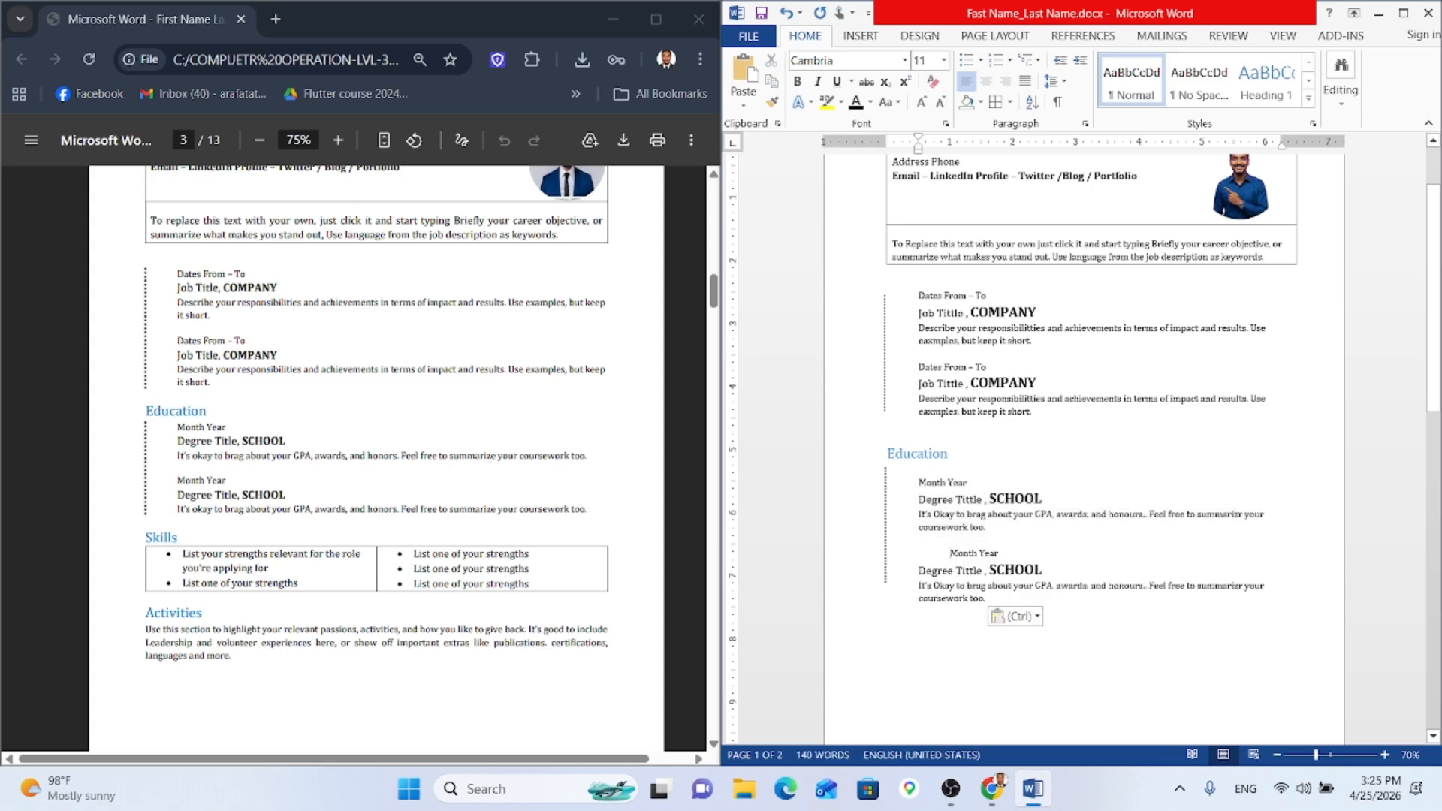
key(BackSpace)
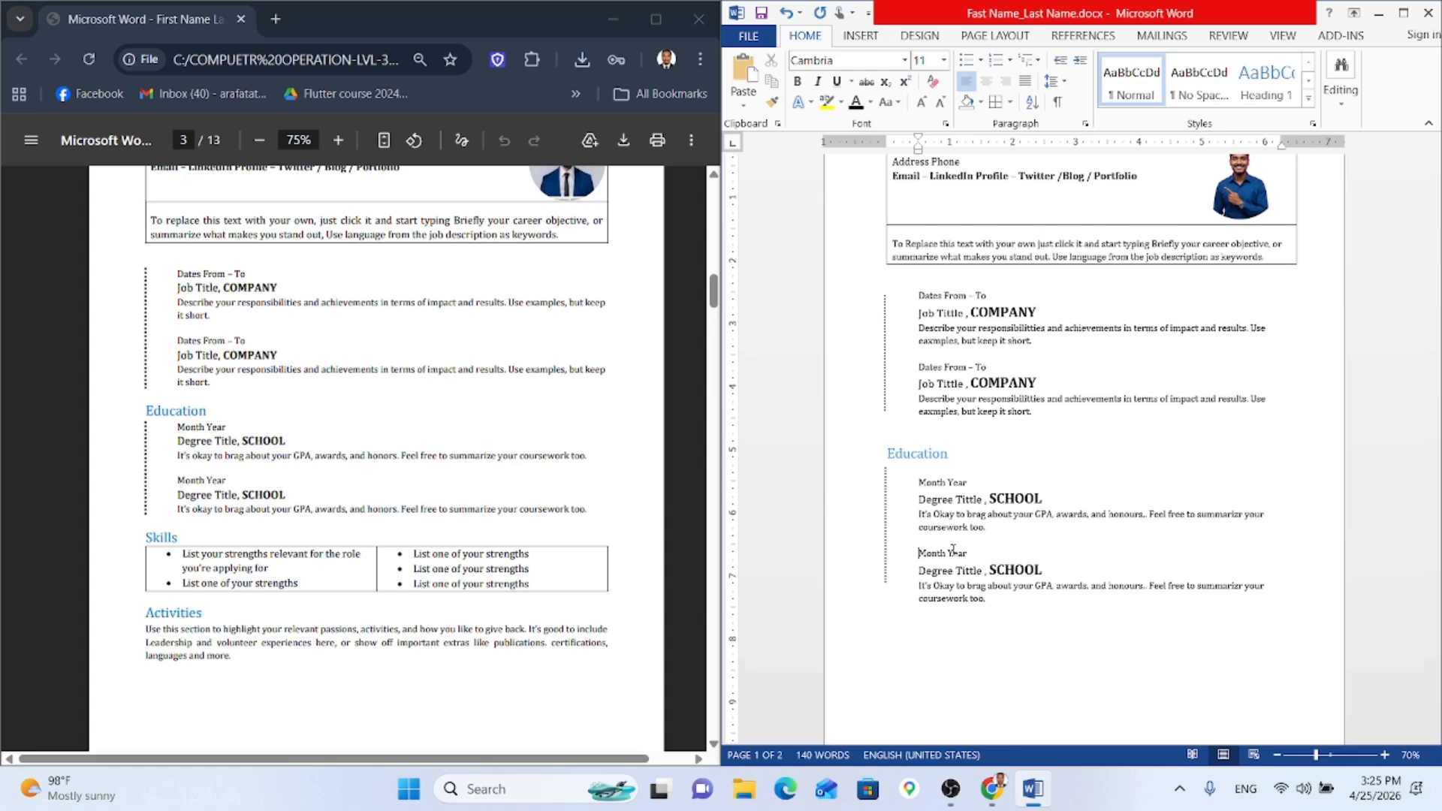
click(884, 578)
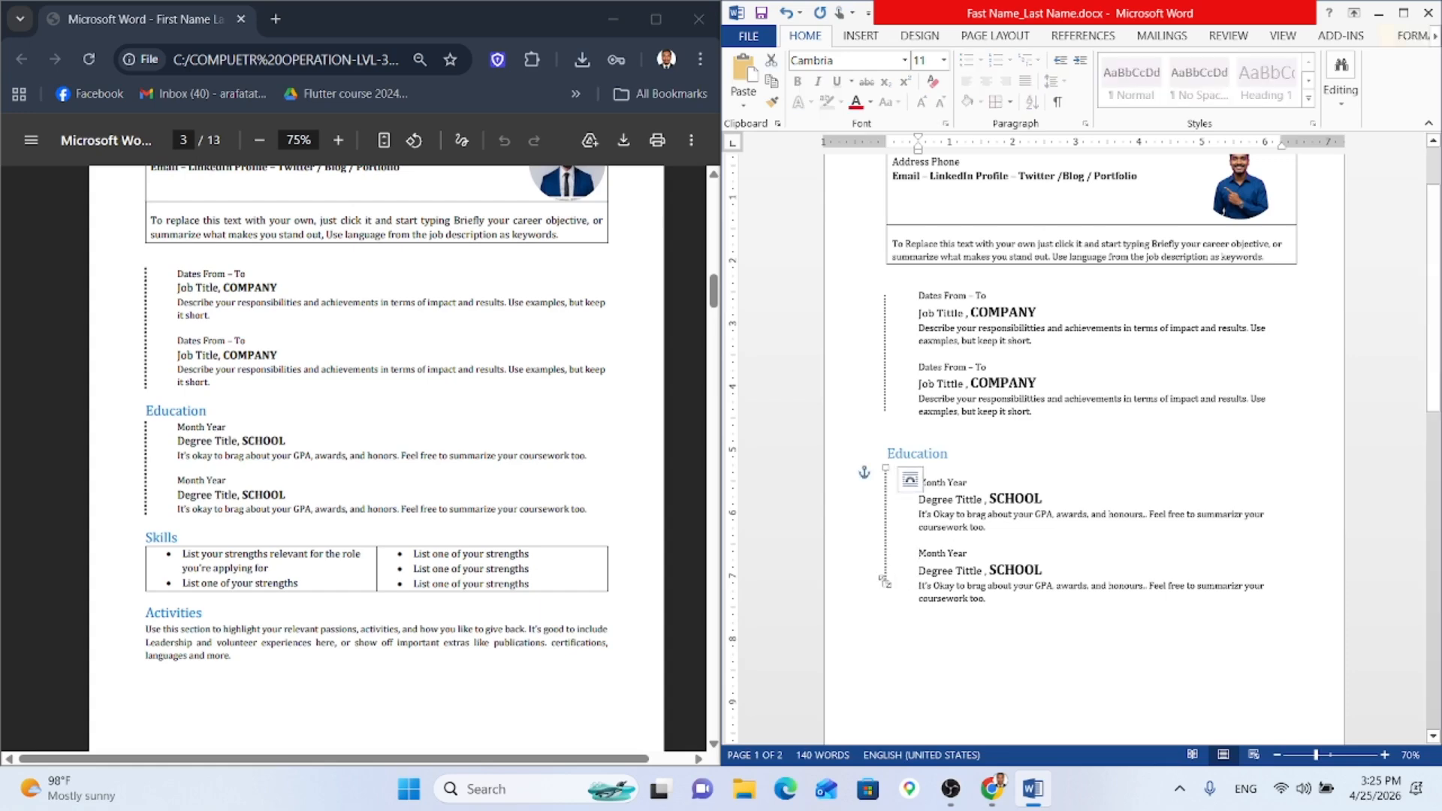
drag(884, 579, 884, 599)
Step: Add an empty line at the left margin below the Education entries
click(971, 645)
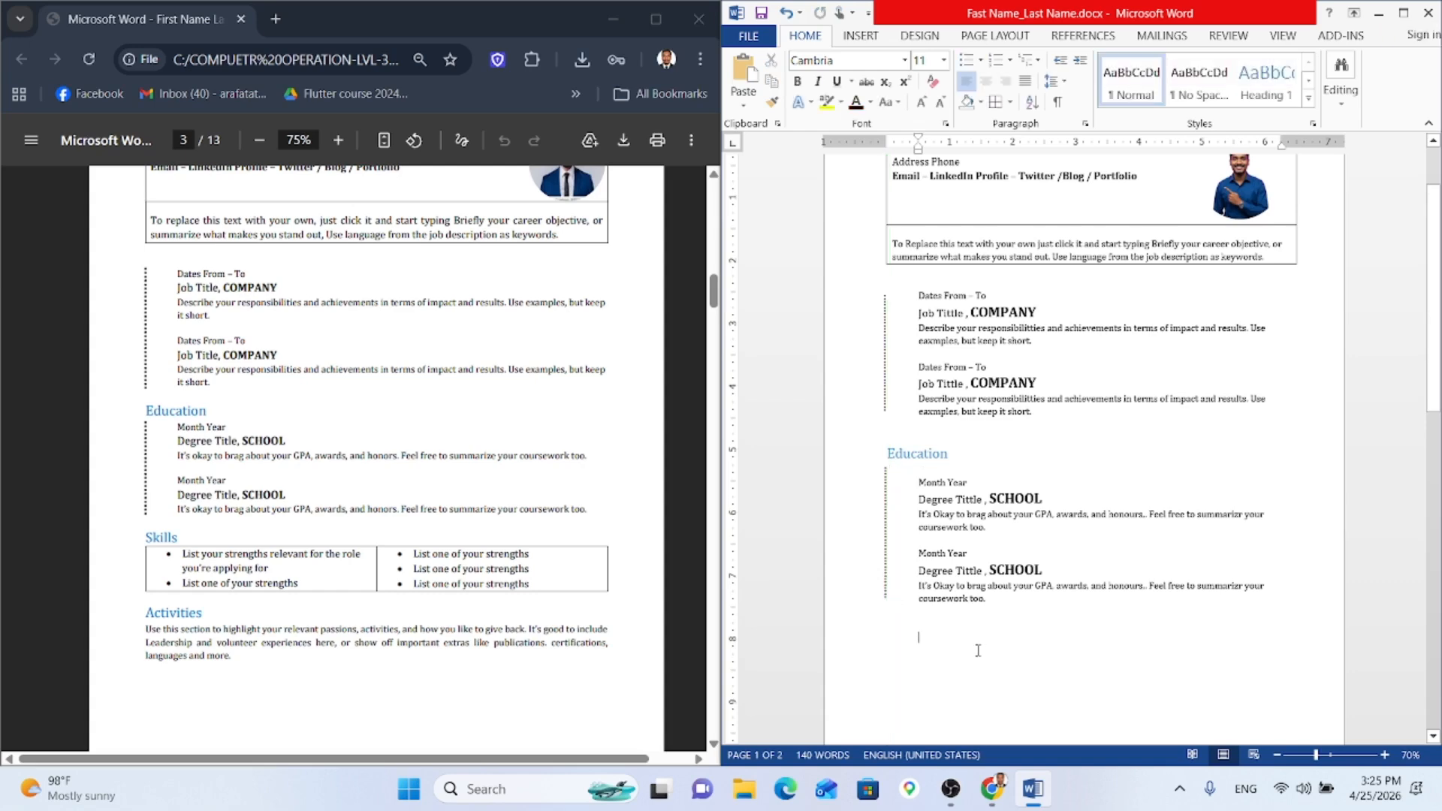
scroll(947, 600, down, 1)
scroll(946, 591, up, 3)
scroll(924, 601, down, 4)
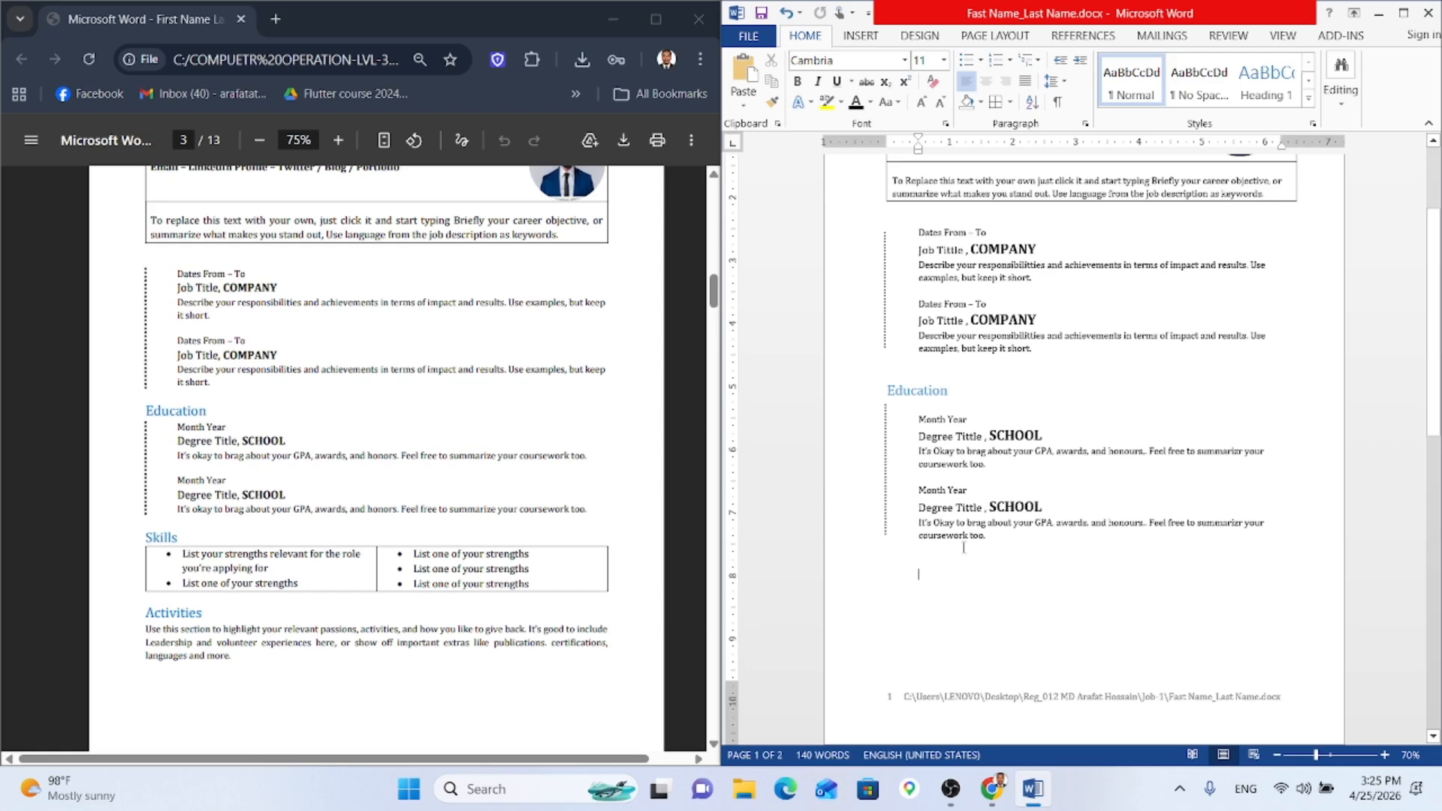
key(Return)
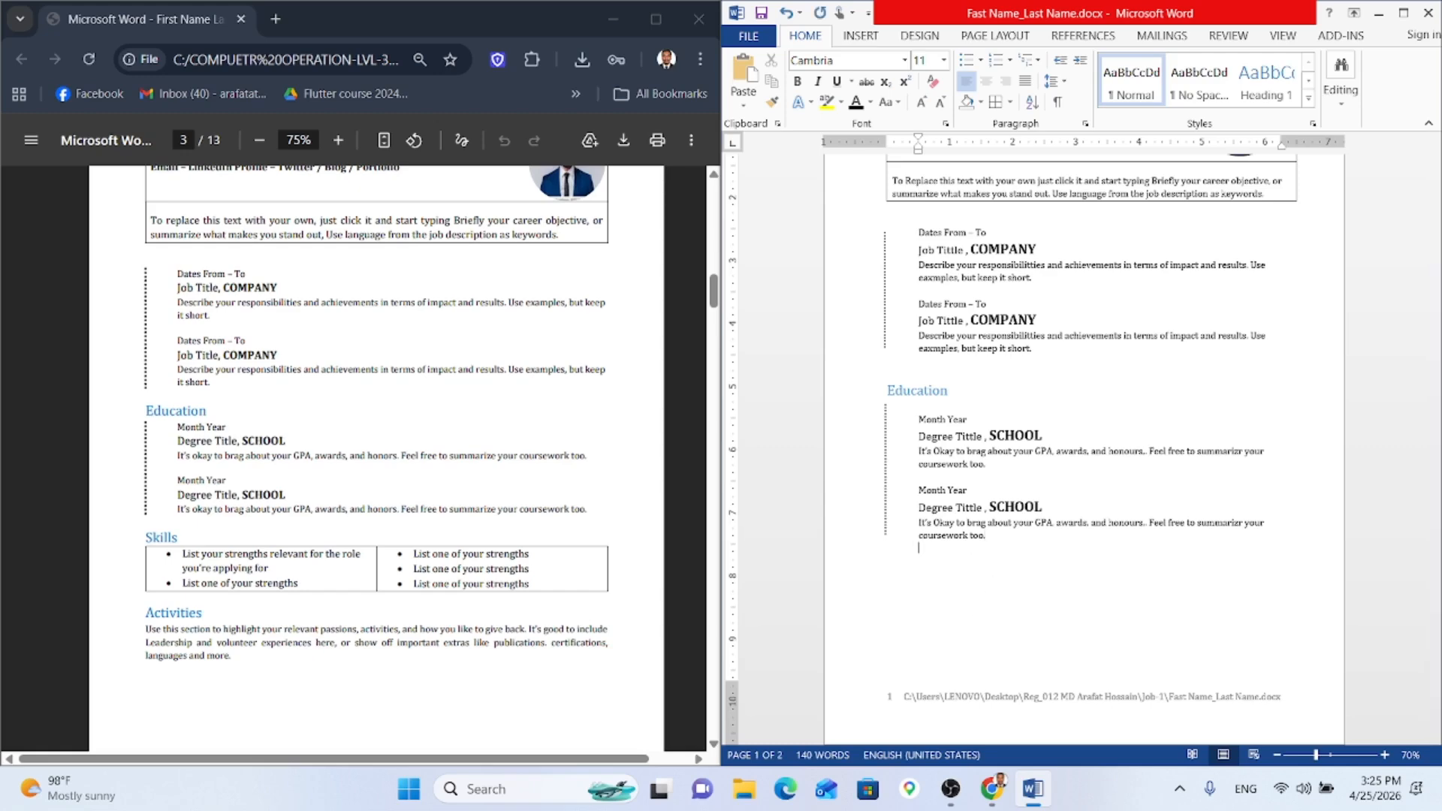
key(BackSpace)
Step: Paste a copy of the blue Education heading on the empty line and retitle it 'Skills'
drag(949, 396, 906, 377)
key(ctrl+c)
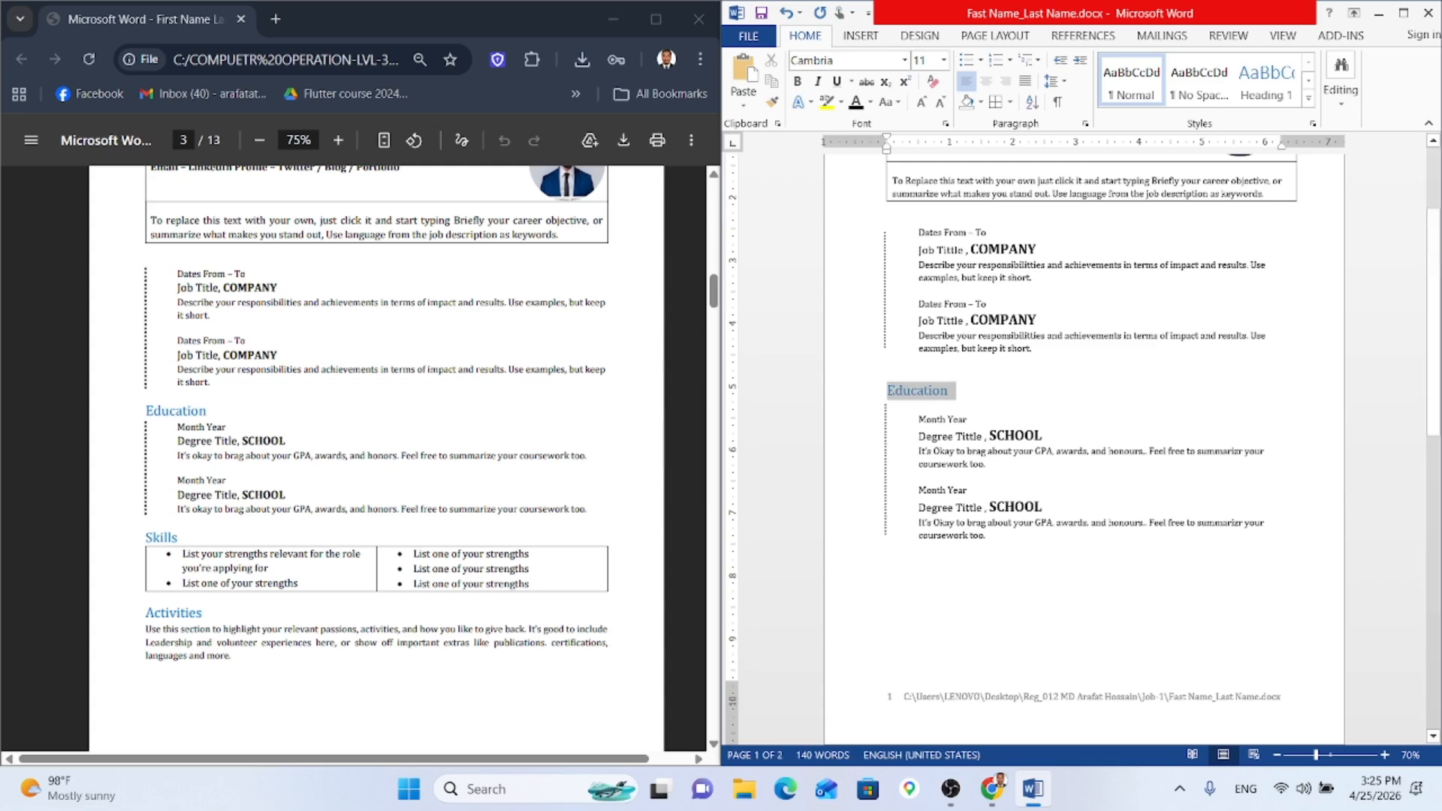
click(887, 556)
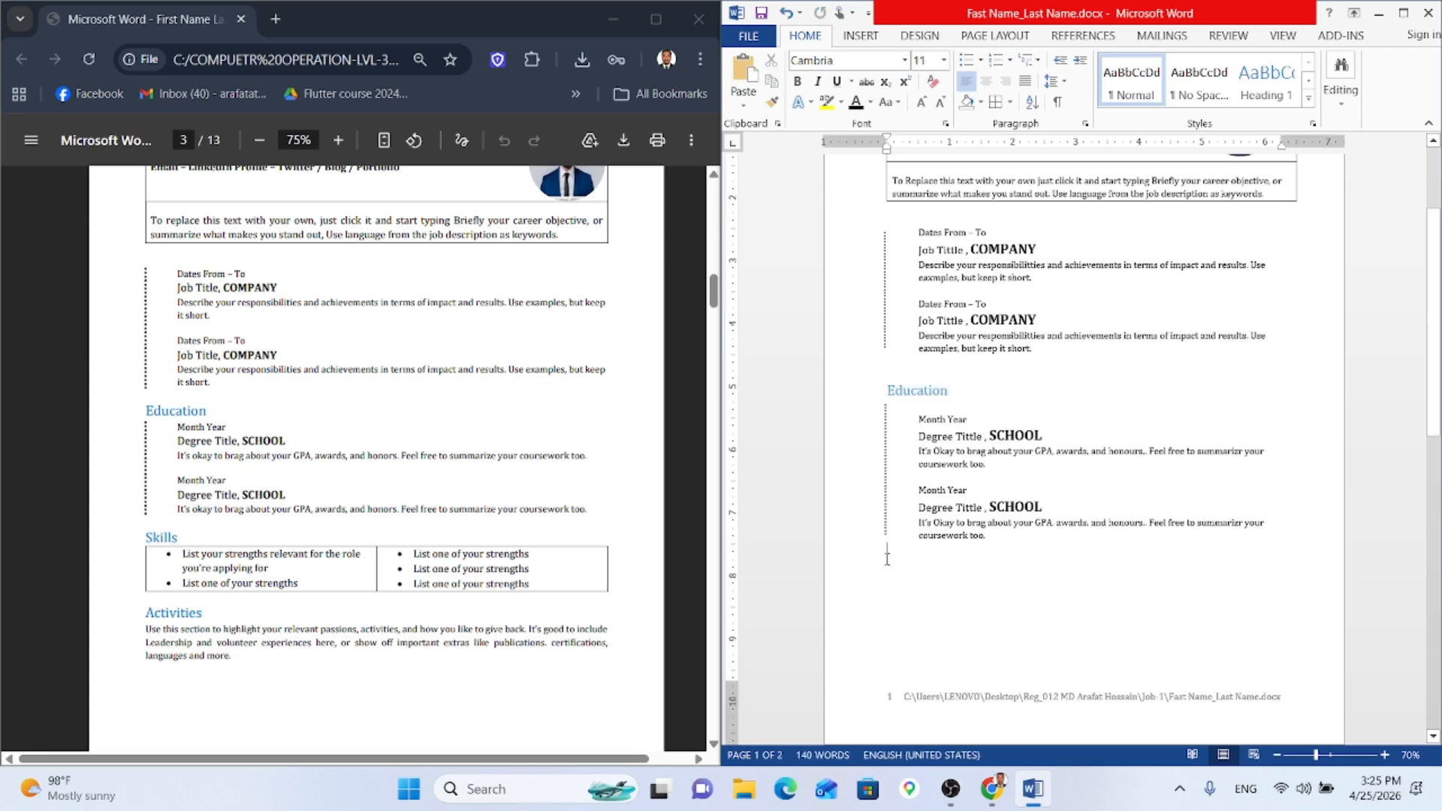
key(ctrl+v)
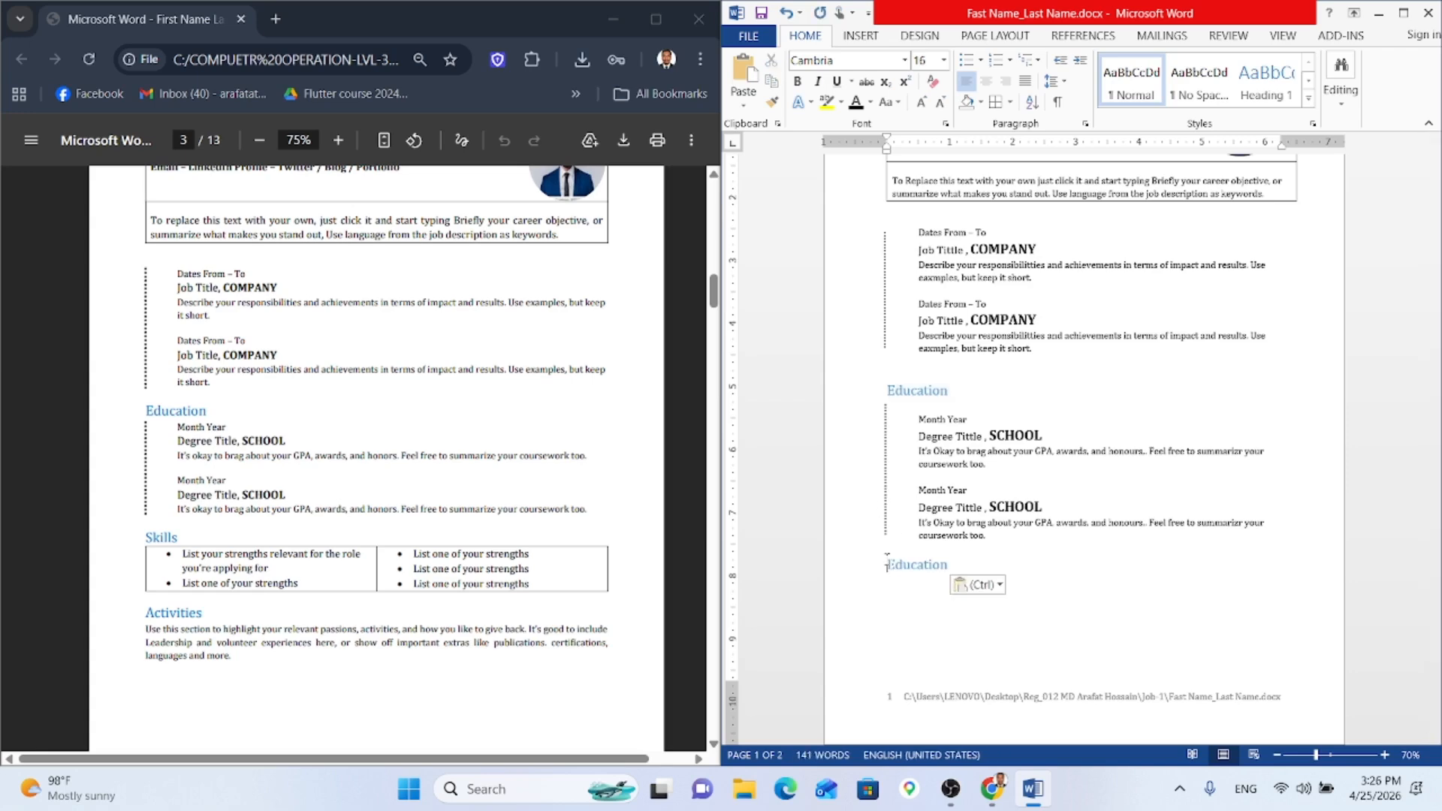
key(Delete)
key(Delete)
key(Delete)
key(Delete)
key(Delete)
key(Delete)
key(Delete)
key(Delete)
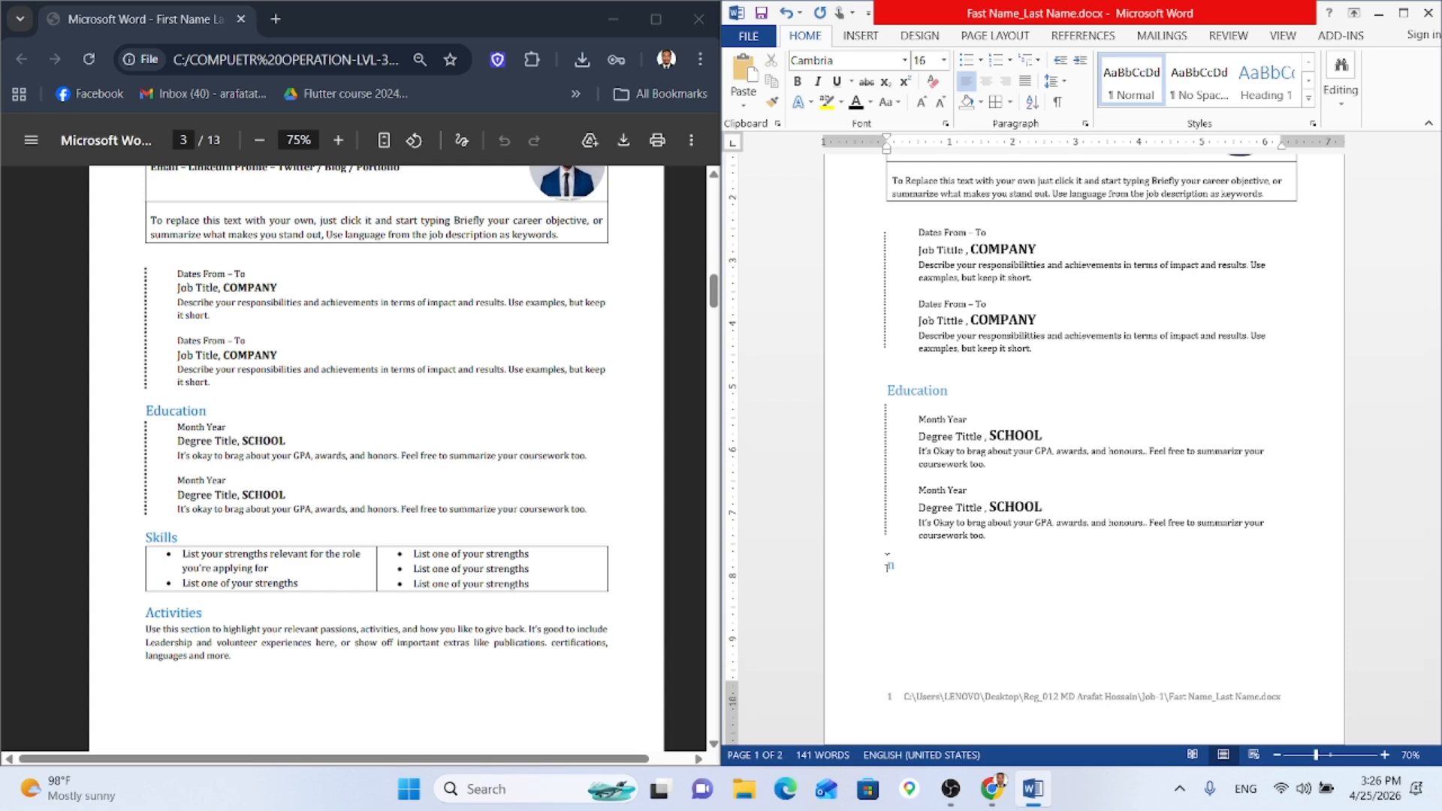
text(Skills)
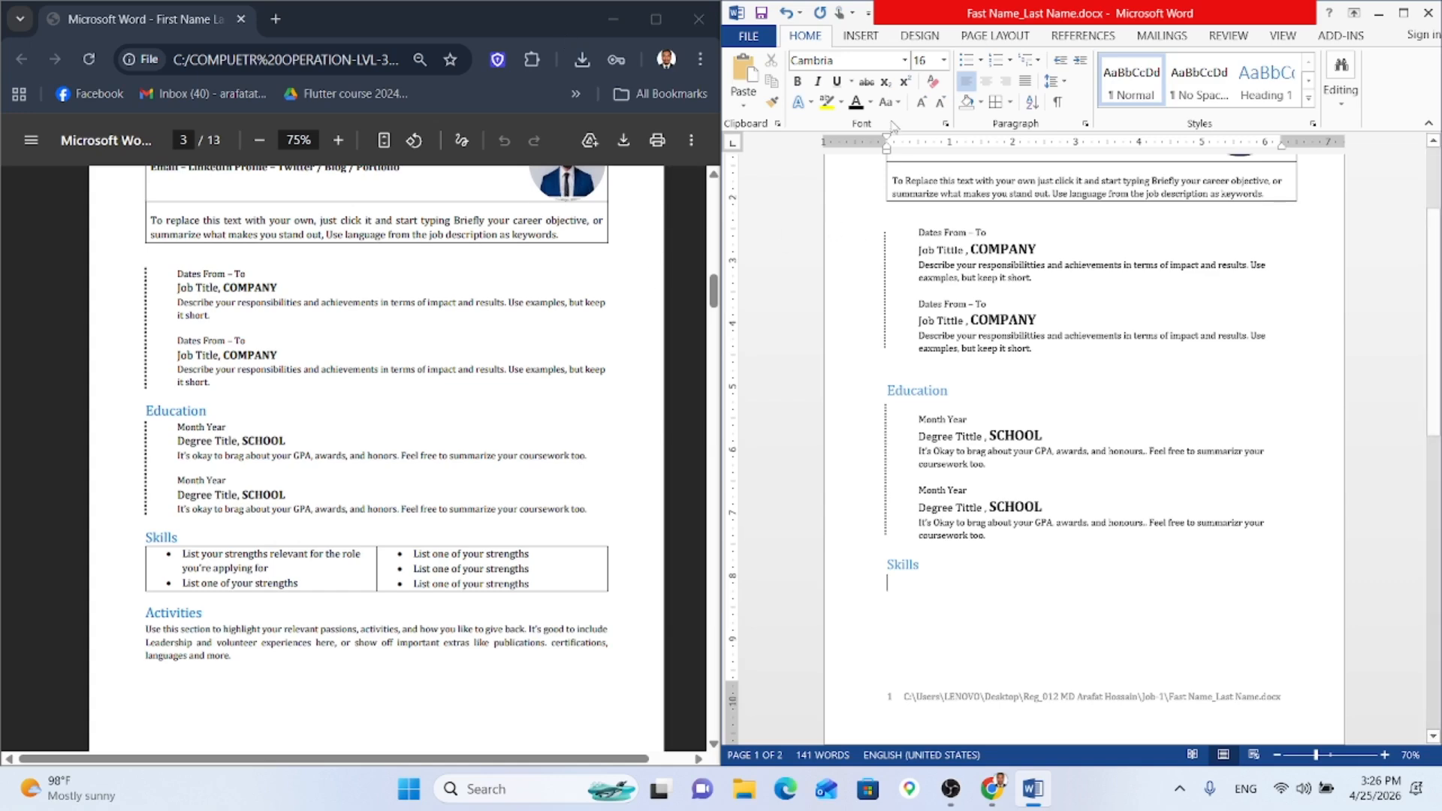
Step: Insert a table under Skills and add a bullet to its left cell
click(856, 37)
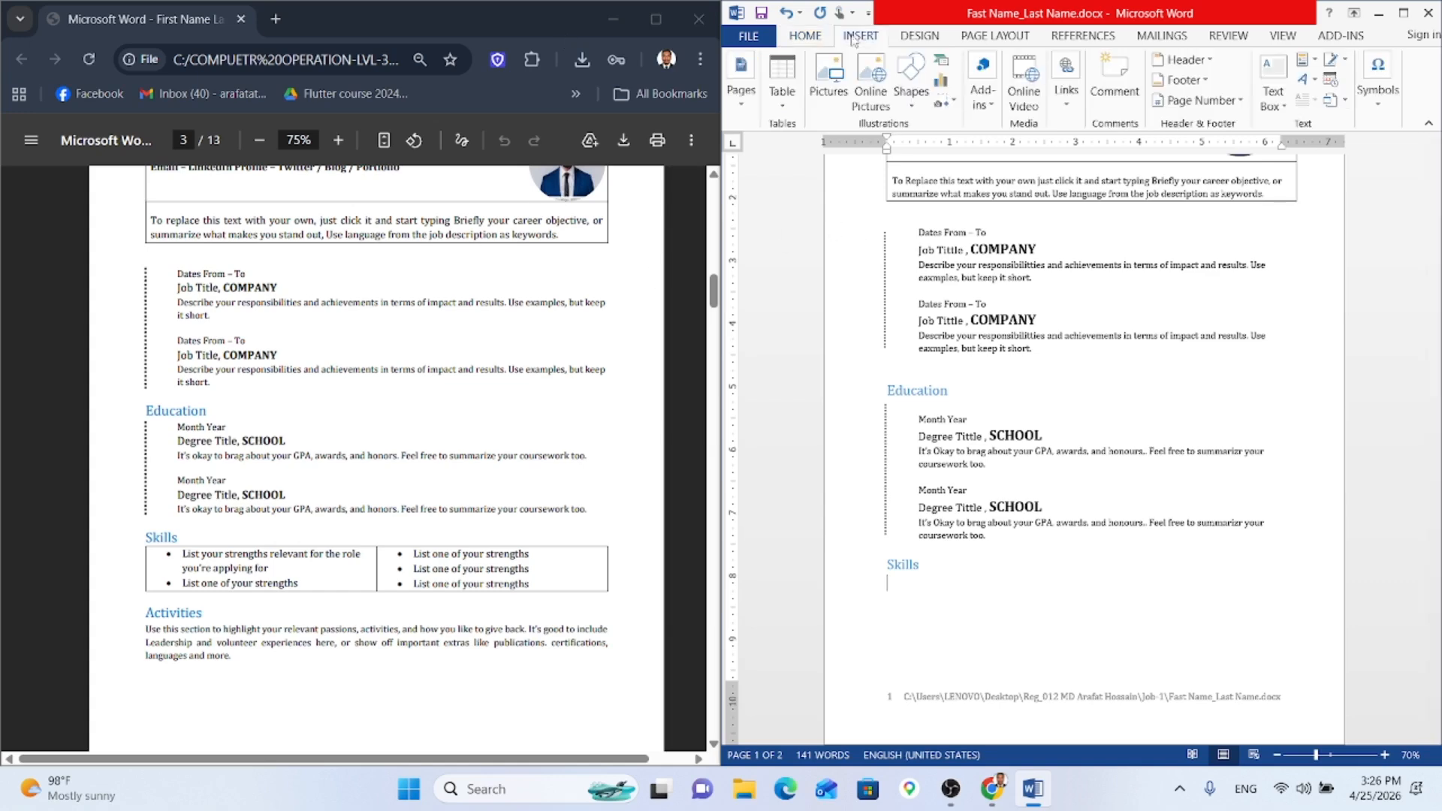
click(797, 71)
key(Escape)
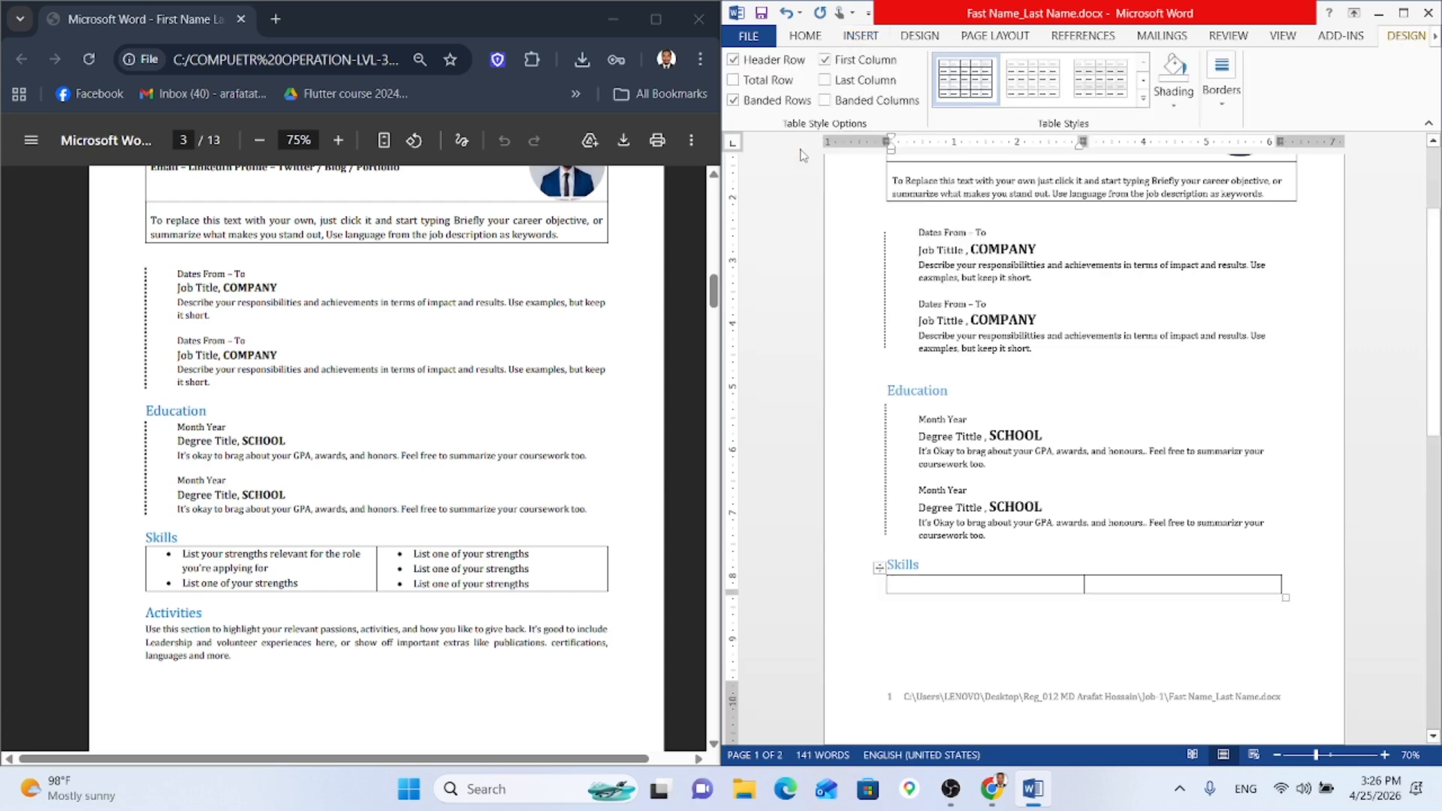
click(805, 37)
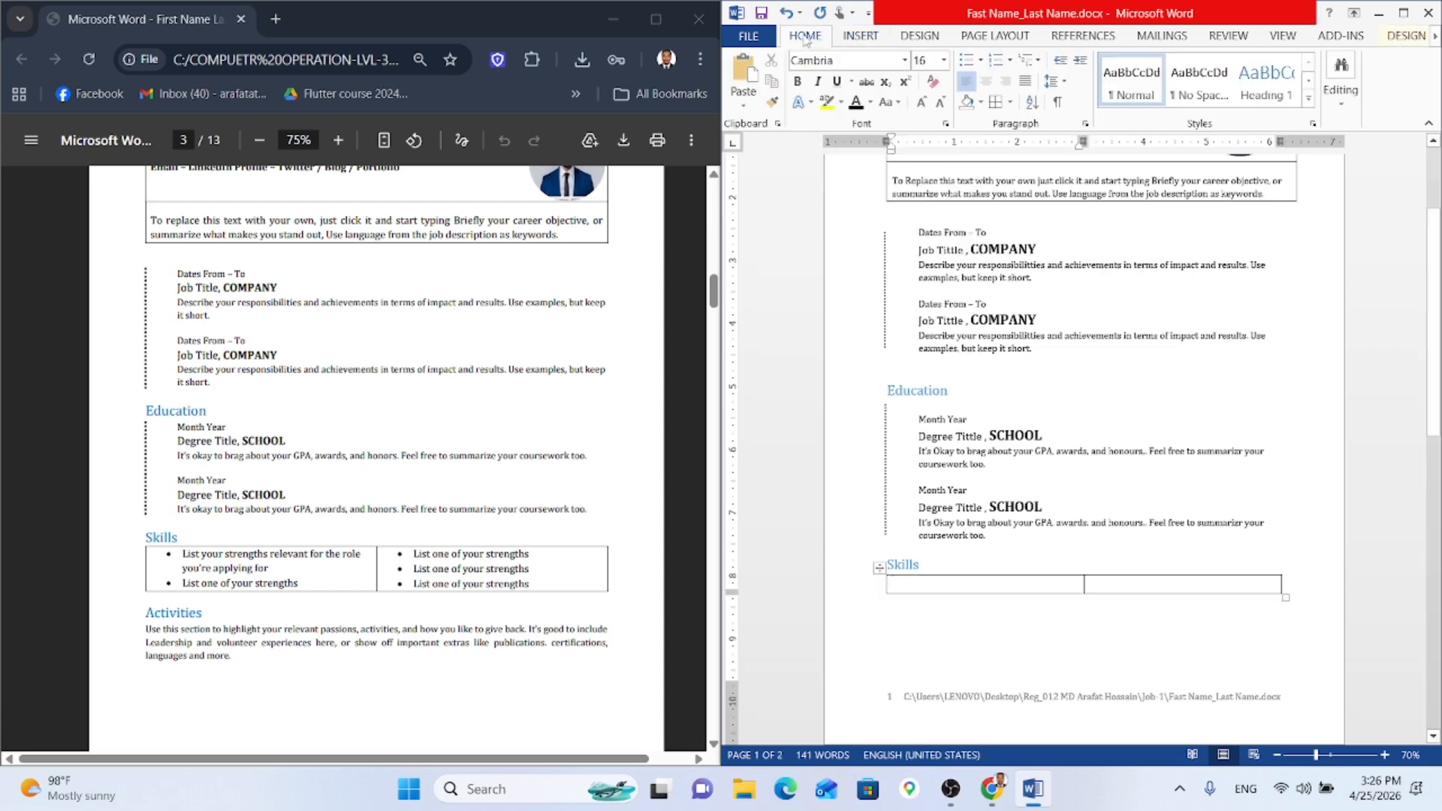
click(980, 60)
click(1116, 117)
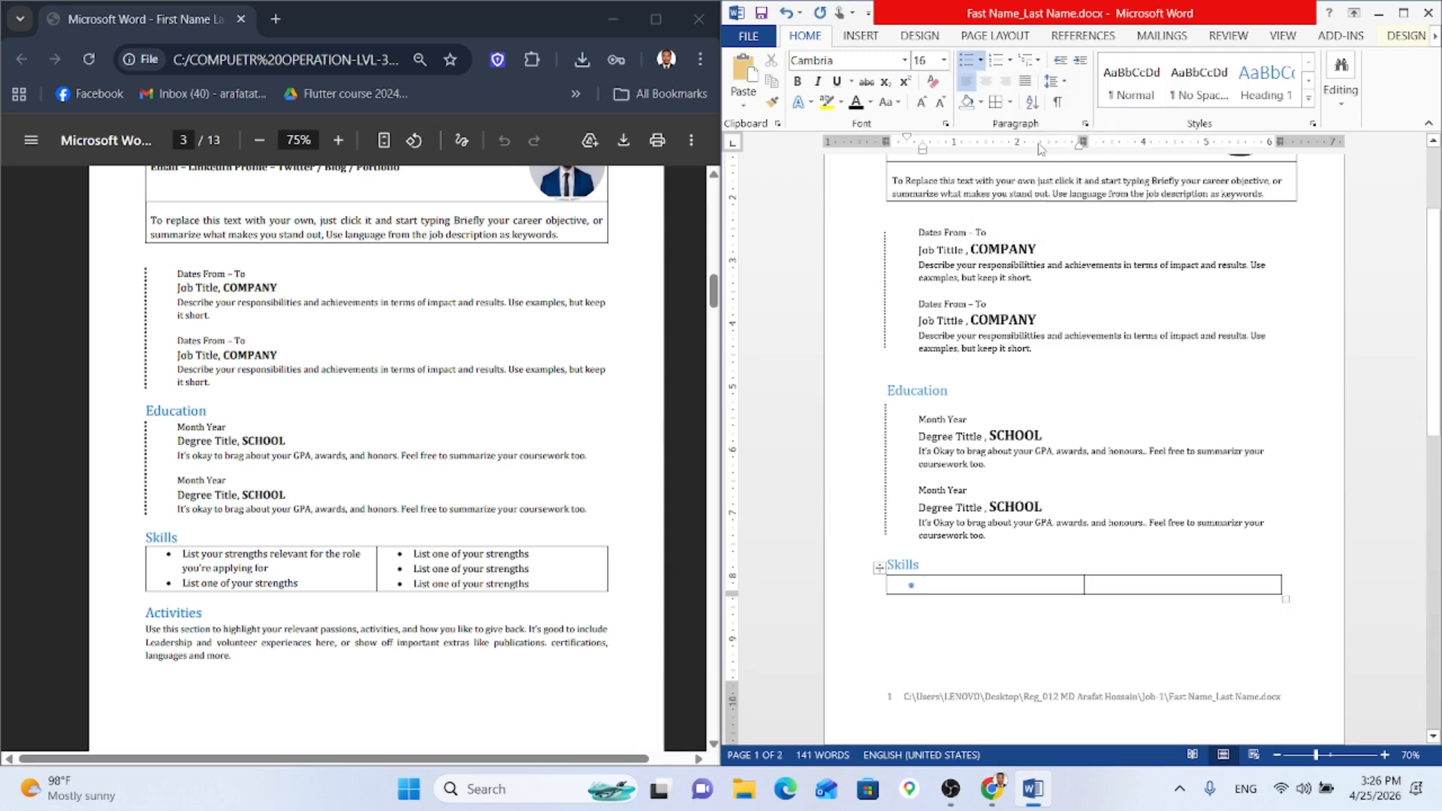
Step: Start the first bullet line with 'List your' at 12 pt
click(910, 585)
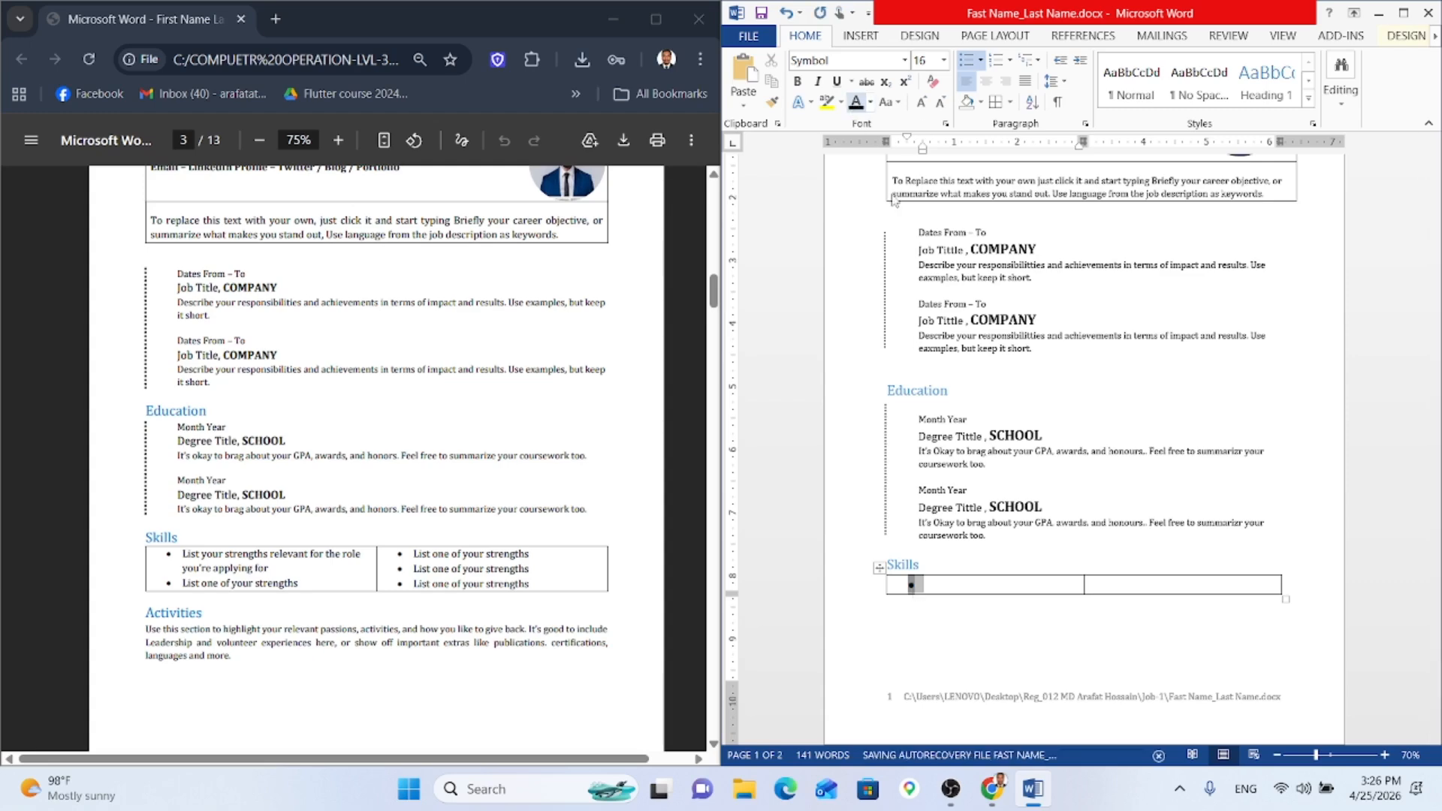
click(958, 588)
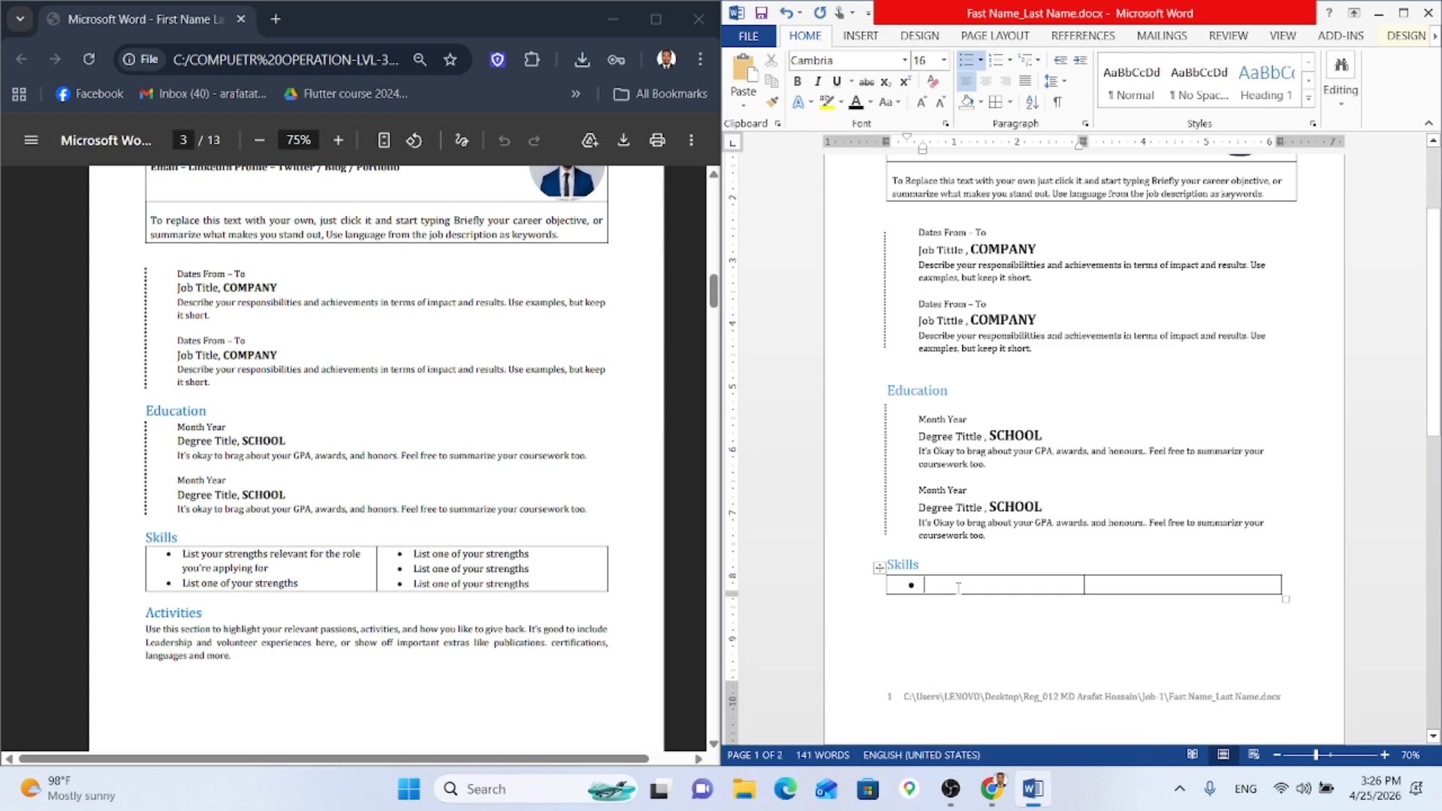
text(L)
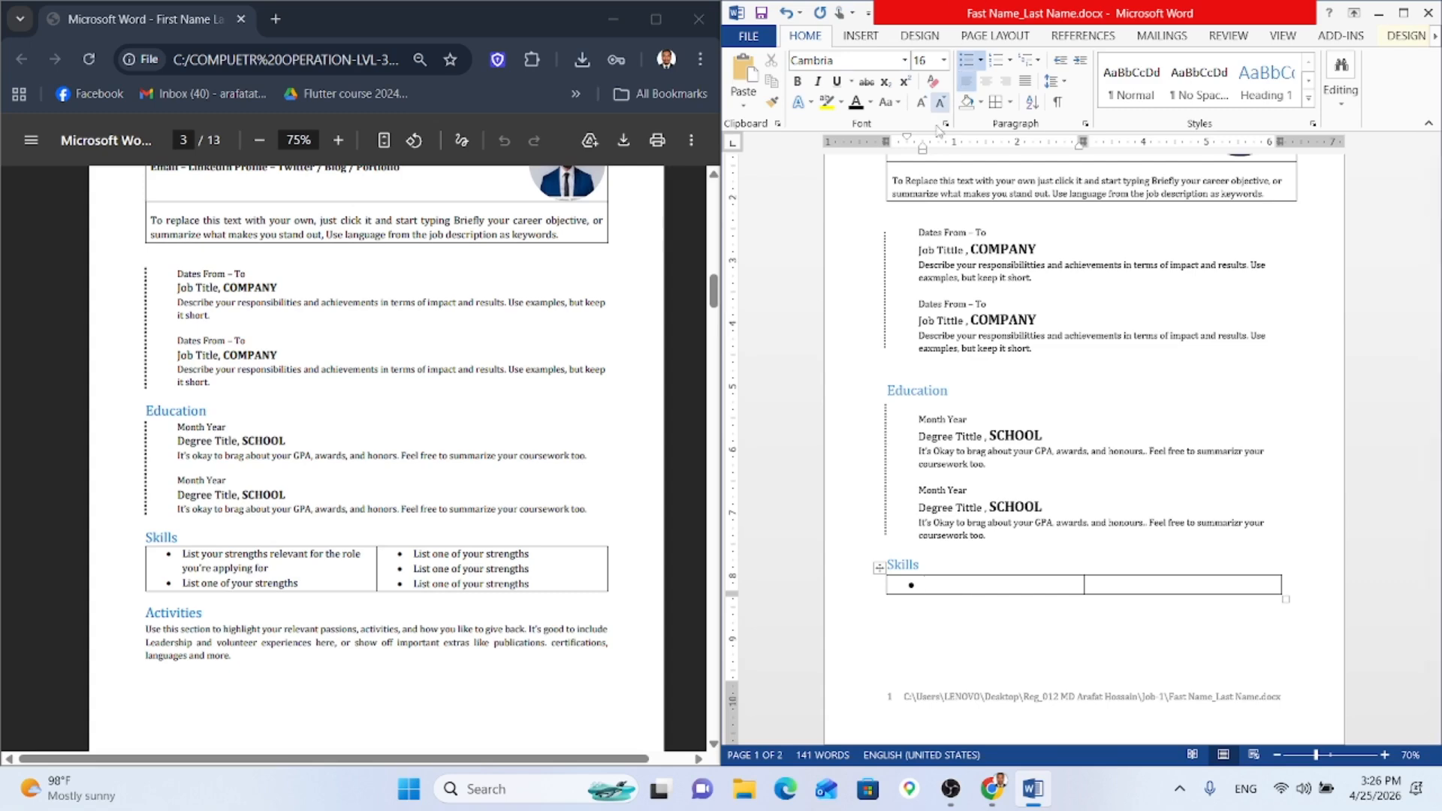
click(923, 104)
click(922, 104)
click(924, 104)
click(940, 103)
click(939, 103)
click(939, 104)
click(939, 104)
click(939, 104)
click(939, 103)
text(List)
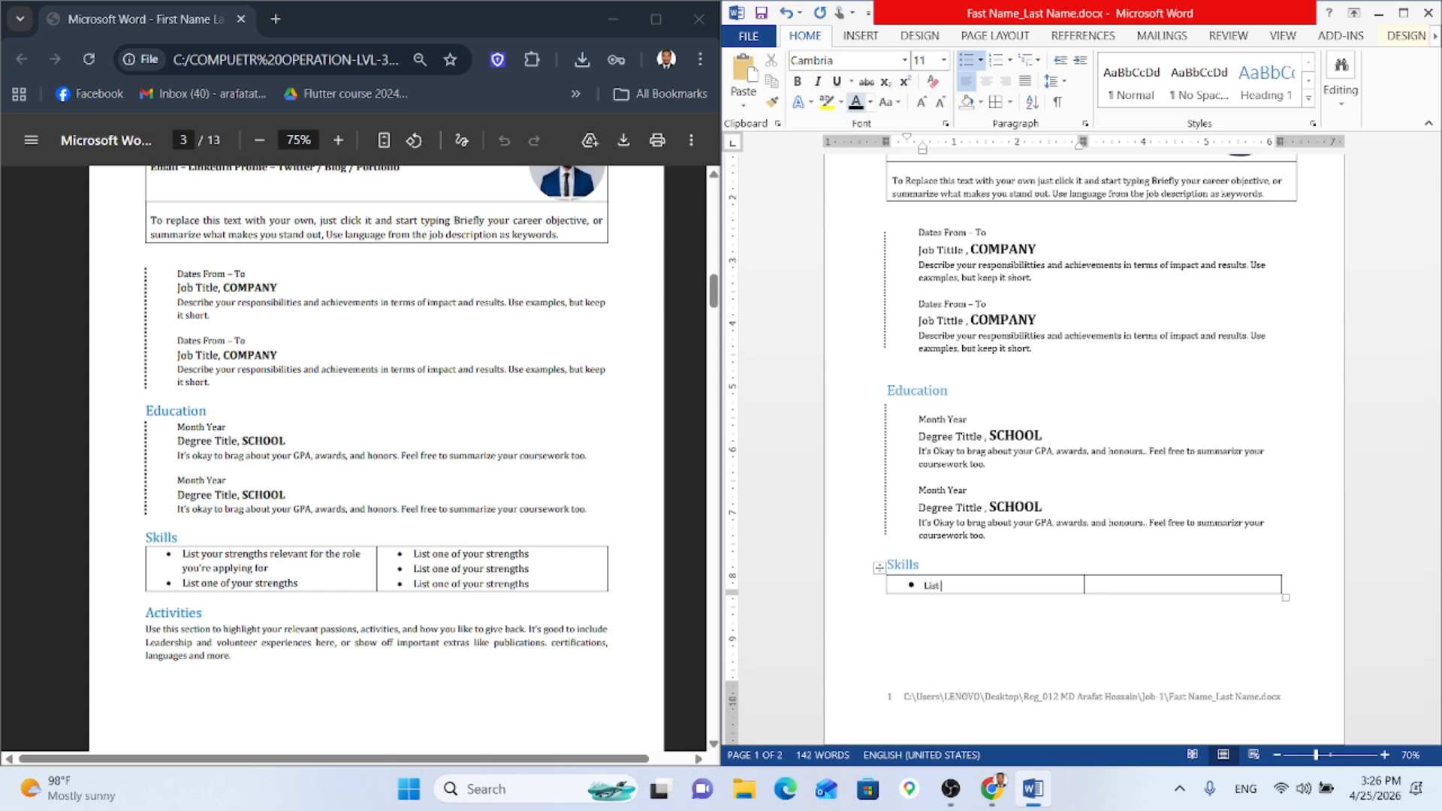
text( your)
Step: Shrink the bullet symbol in the left Skills cell to a small size
click(911, 586)
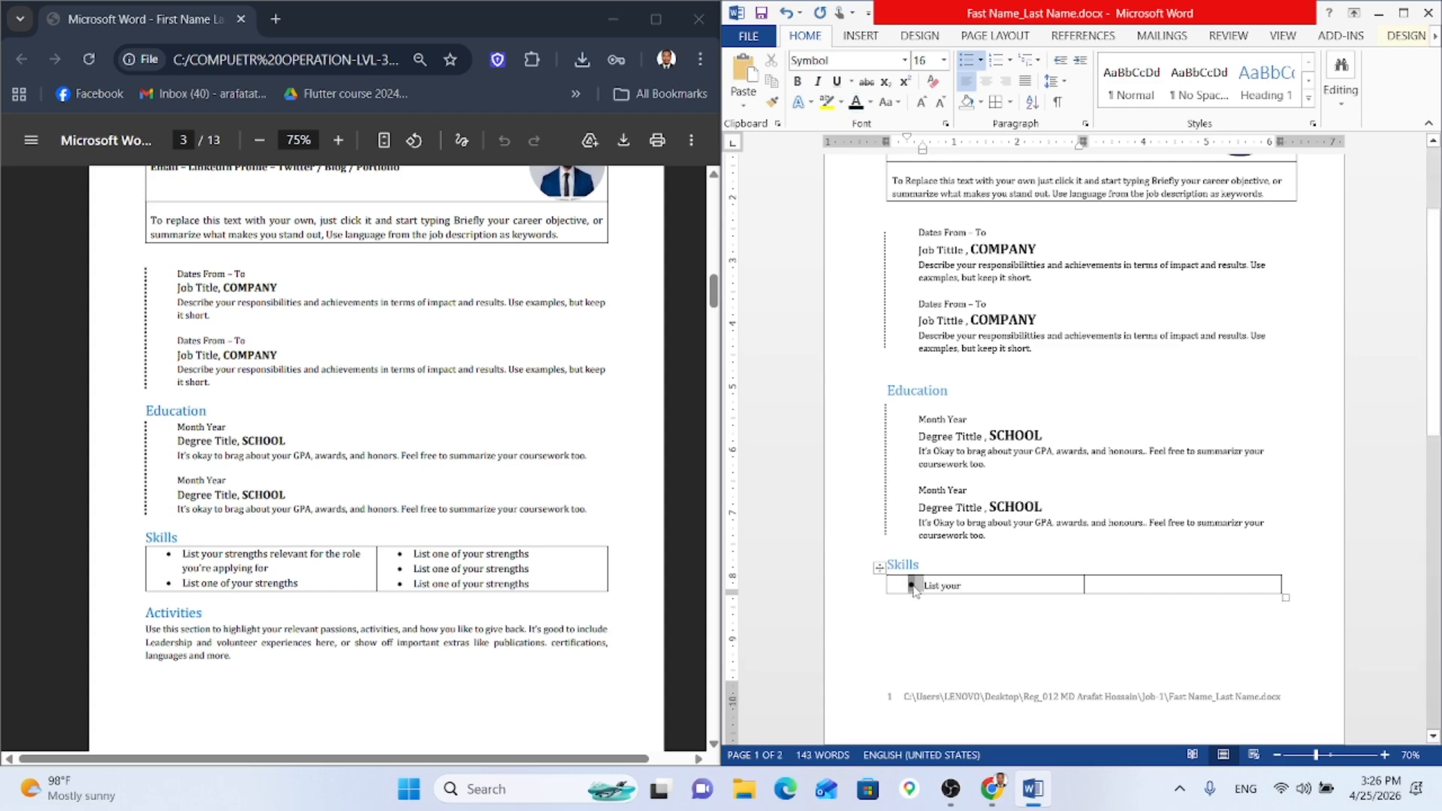
click(923, 102)
click(924, 102)
click(924, 102)
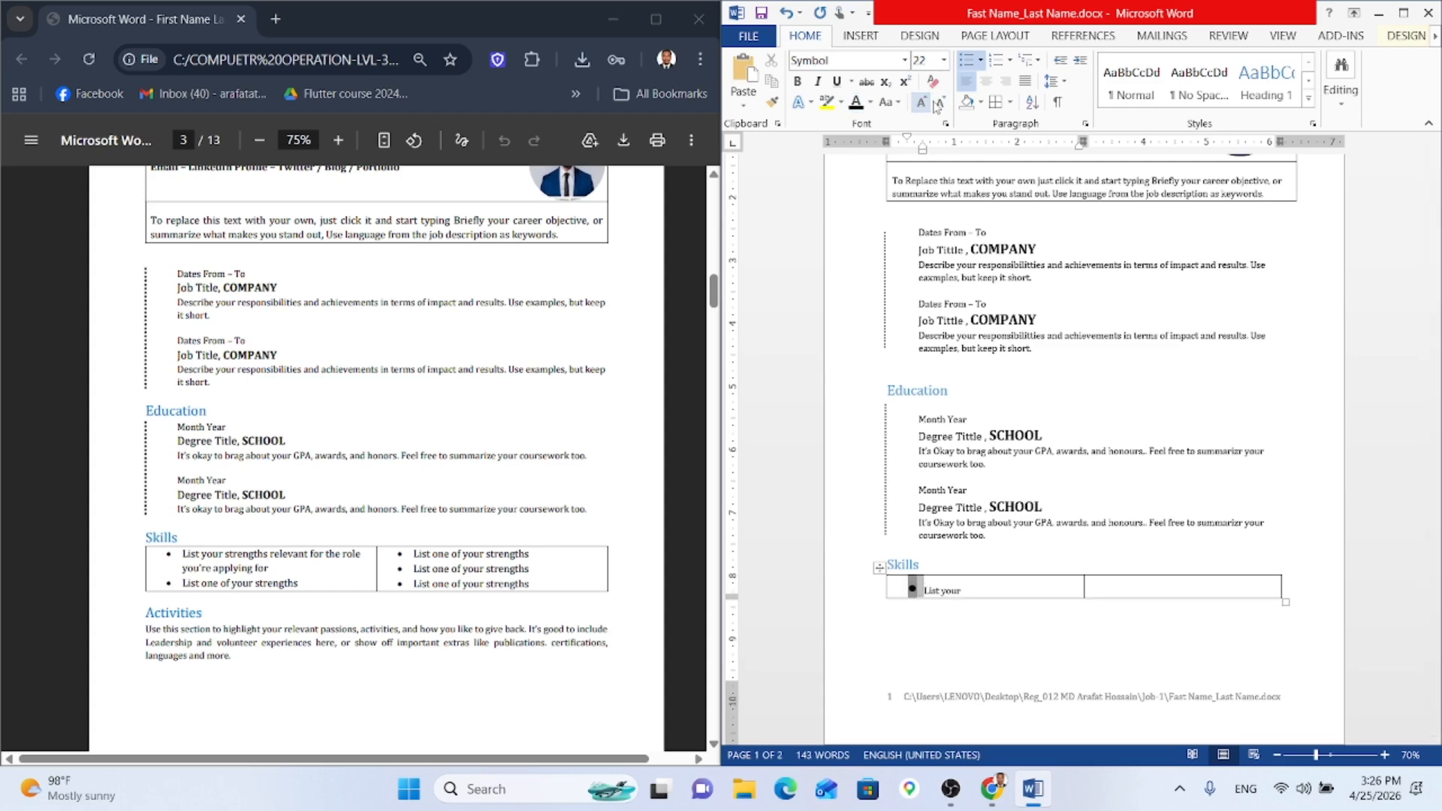
click(940, 103)
click(940, 104)
click(940, 104)
click(940, 103)
click(940, 104)
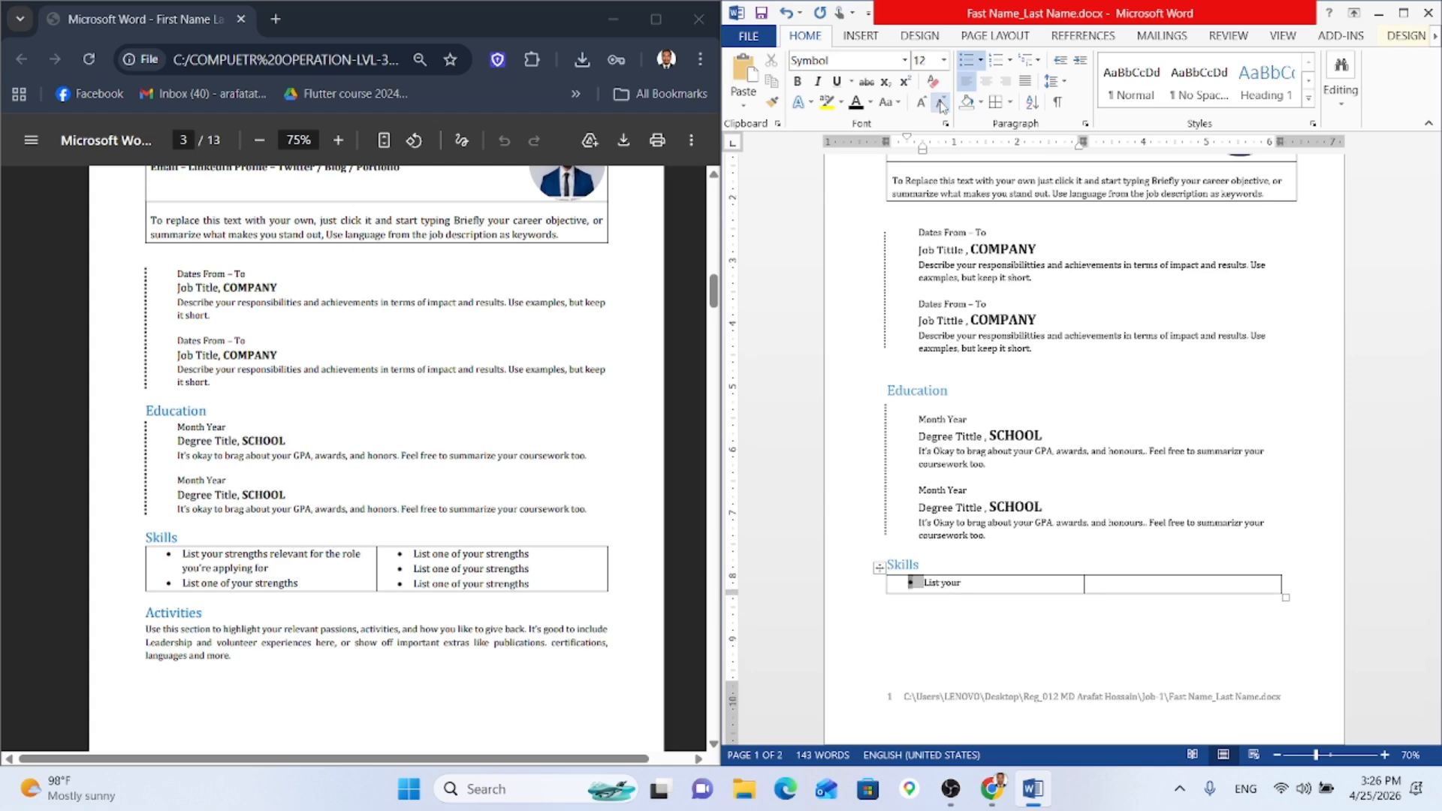
Step: Finish 'List your strengths relevant for the role you're applying for' and add 'List one of your strengths'
click(967, 580)
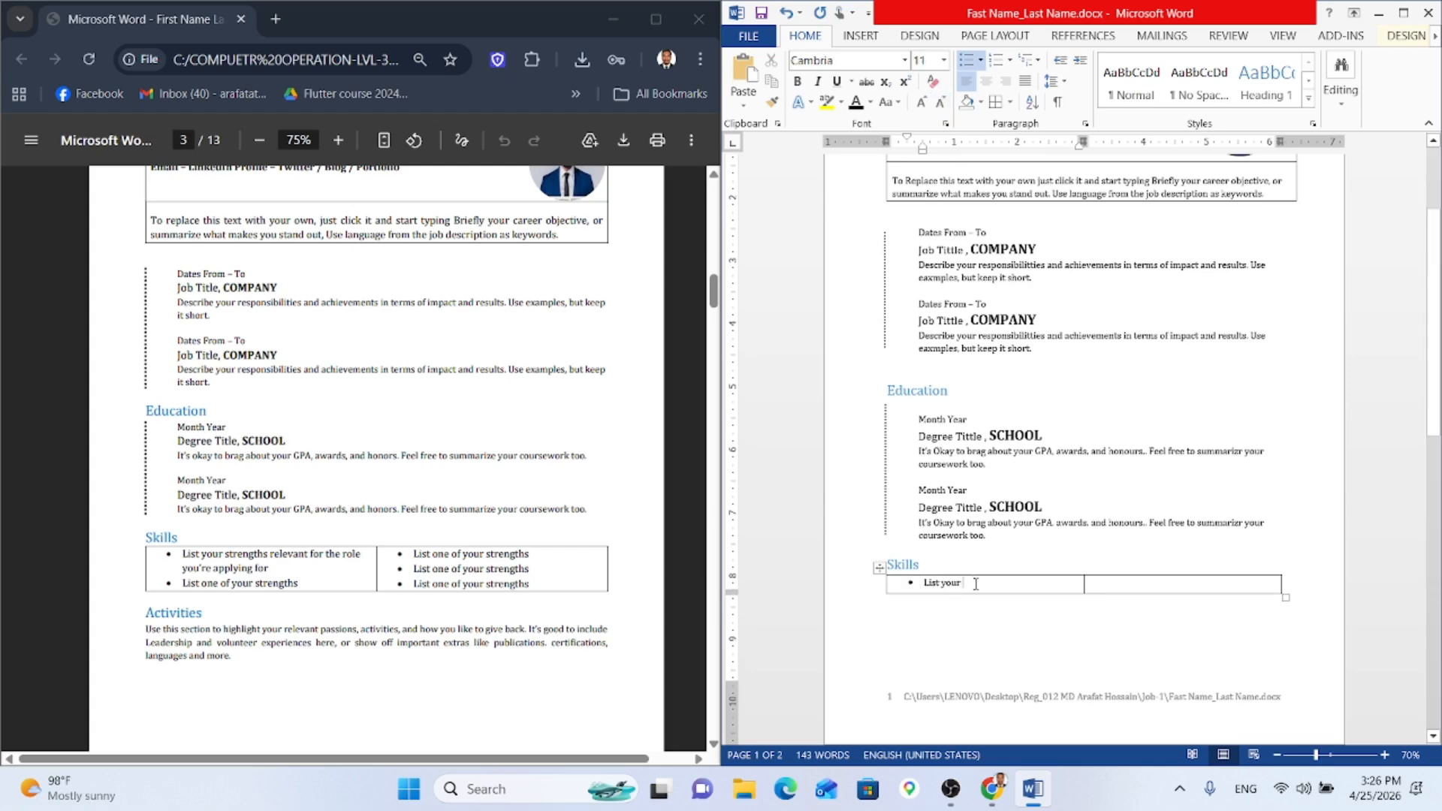
text(st)
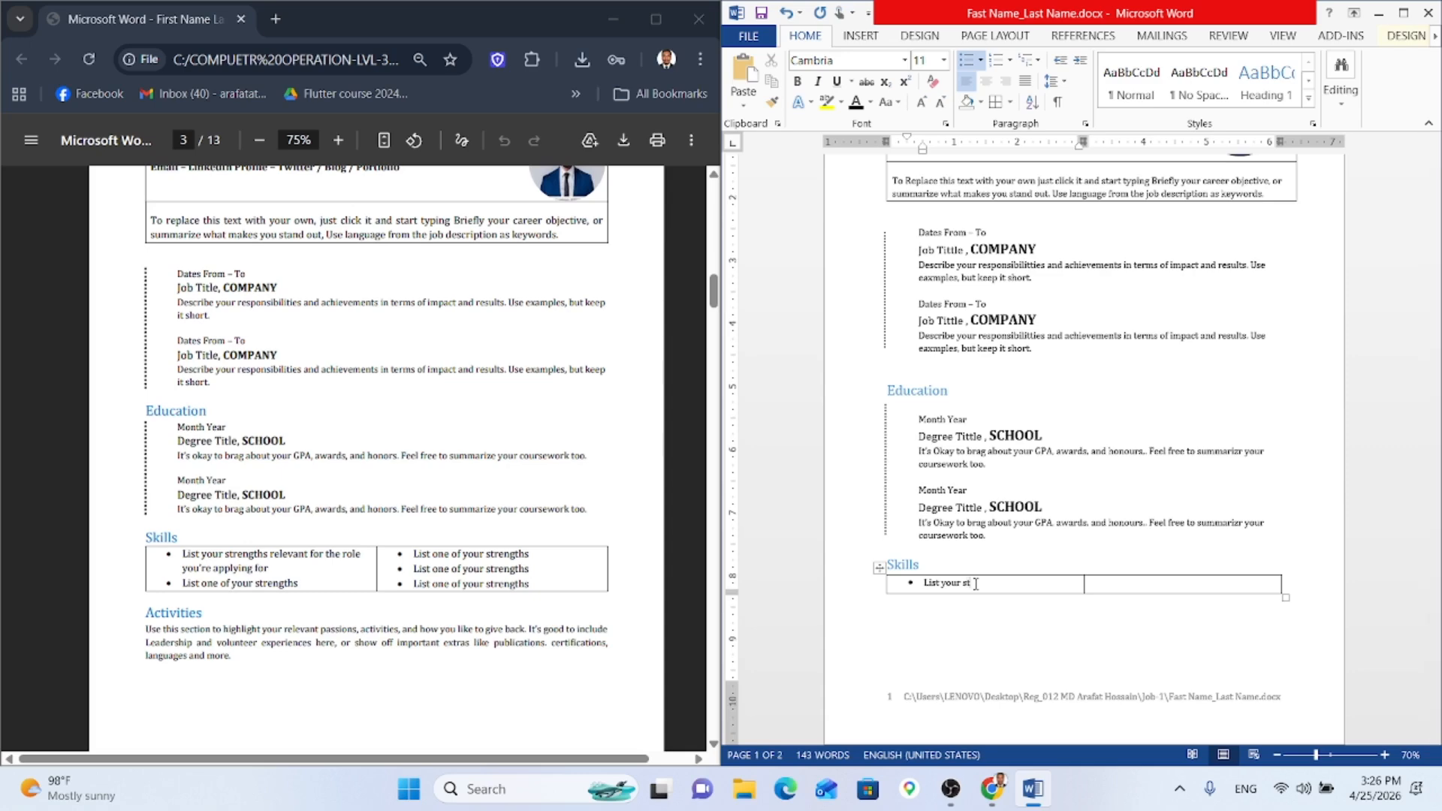
text(rengths releve)
key(BackSpace)
text(ant for the role)
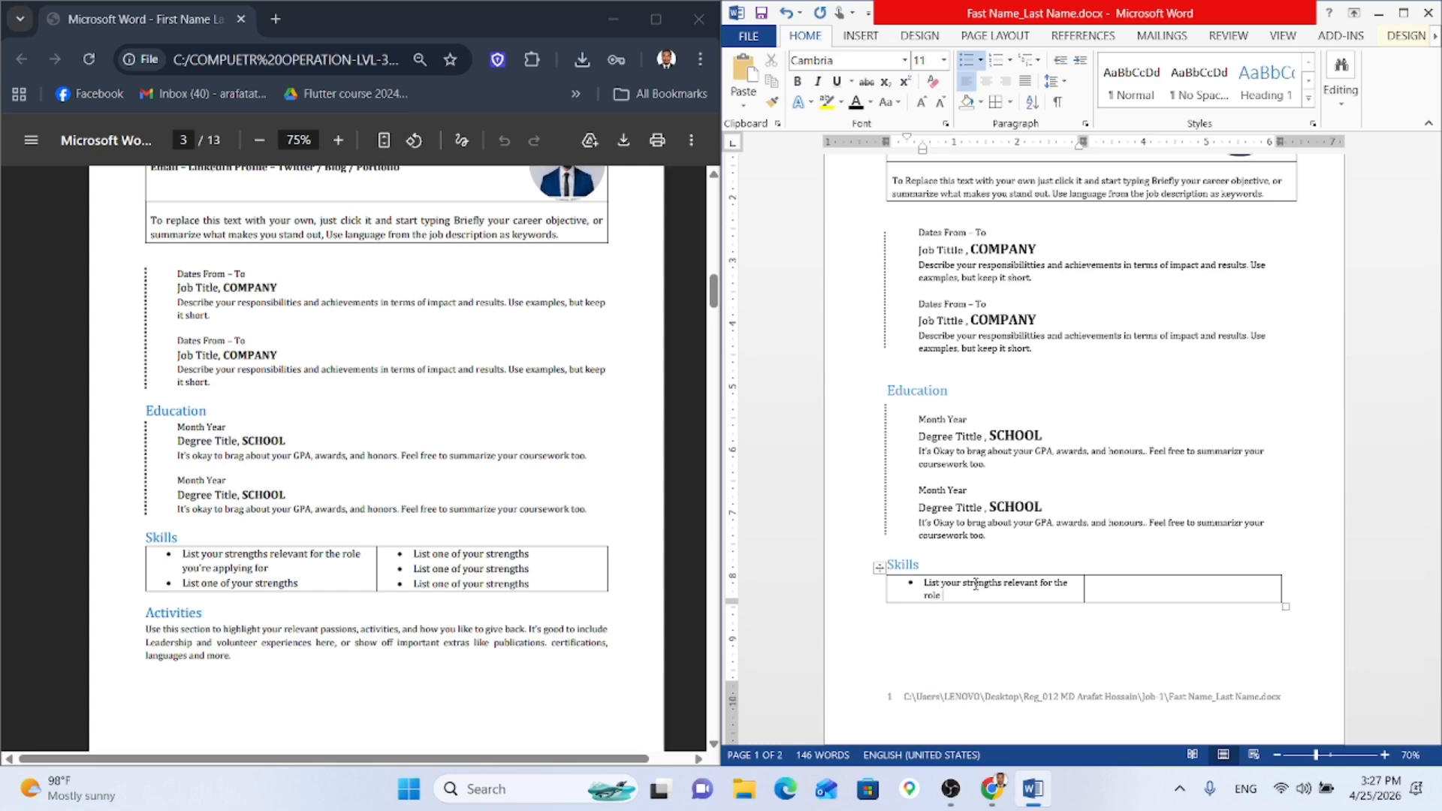
text( you)
text('re applying for)
key(Return)
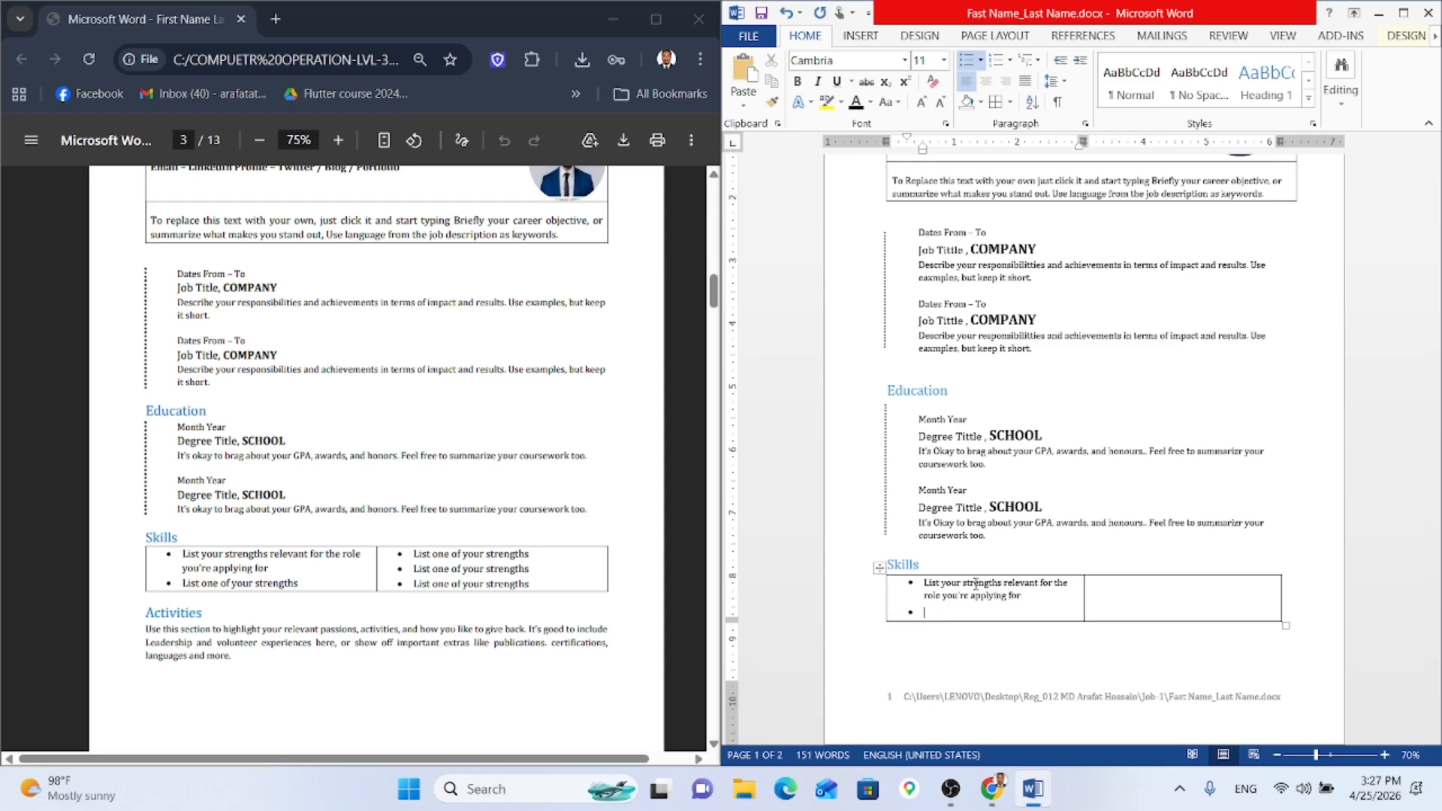
text(List)
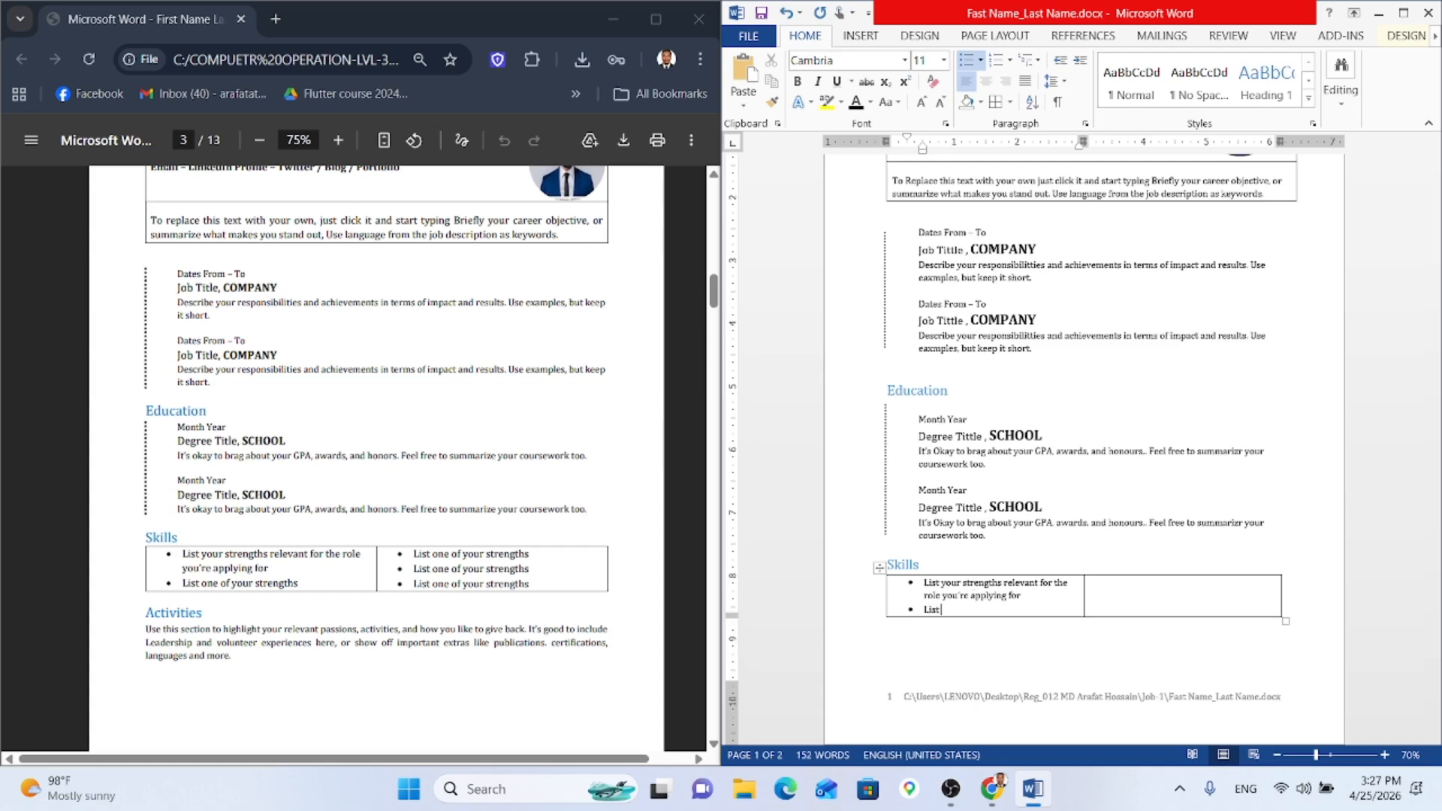
text( one of your strengths)
Step: Bullet the right Skills cell and begin typing 'List one'
click(1119, 592)
click(1121, 592)
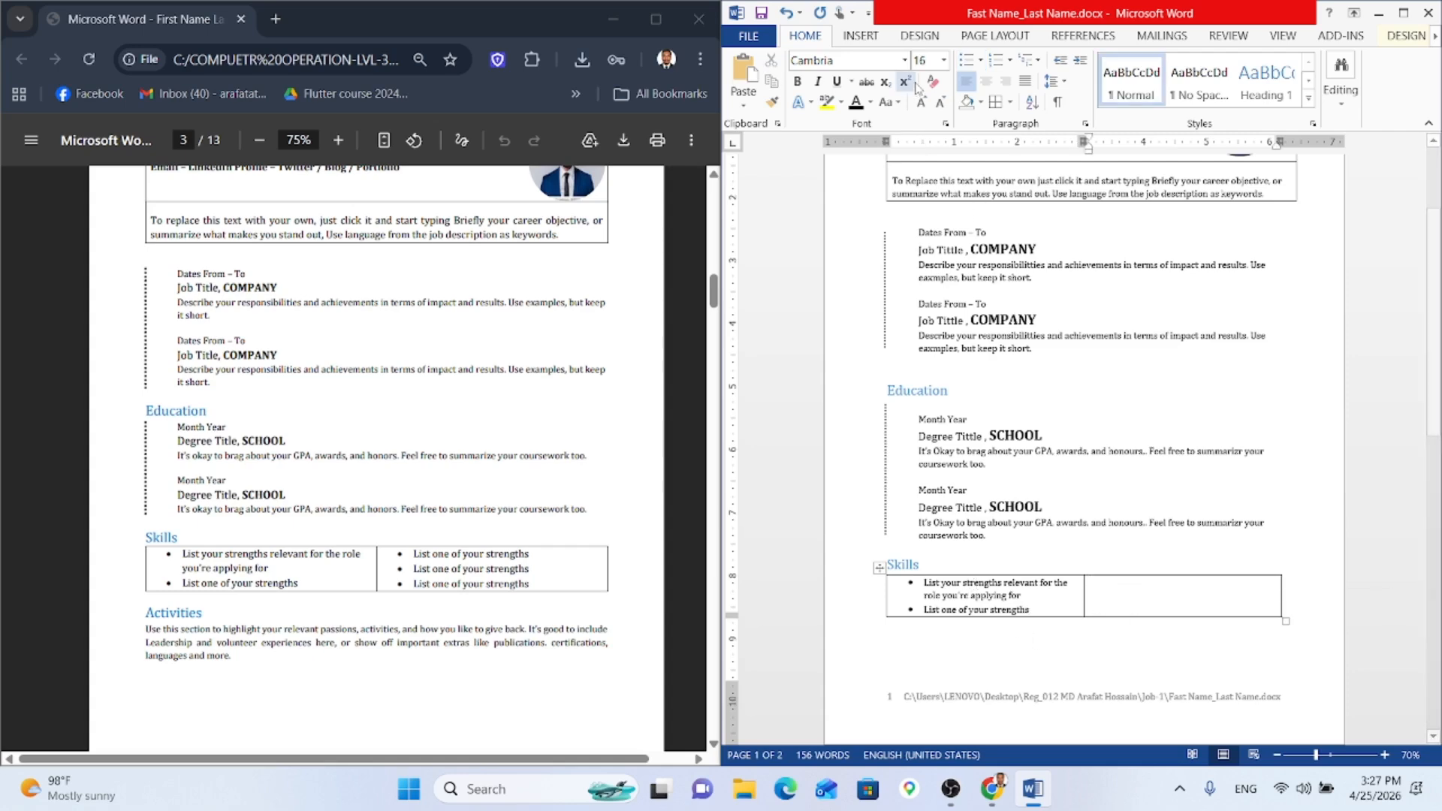
click(967, 60)
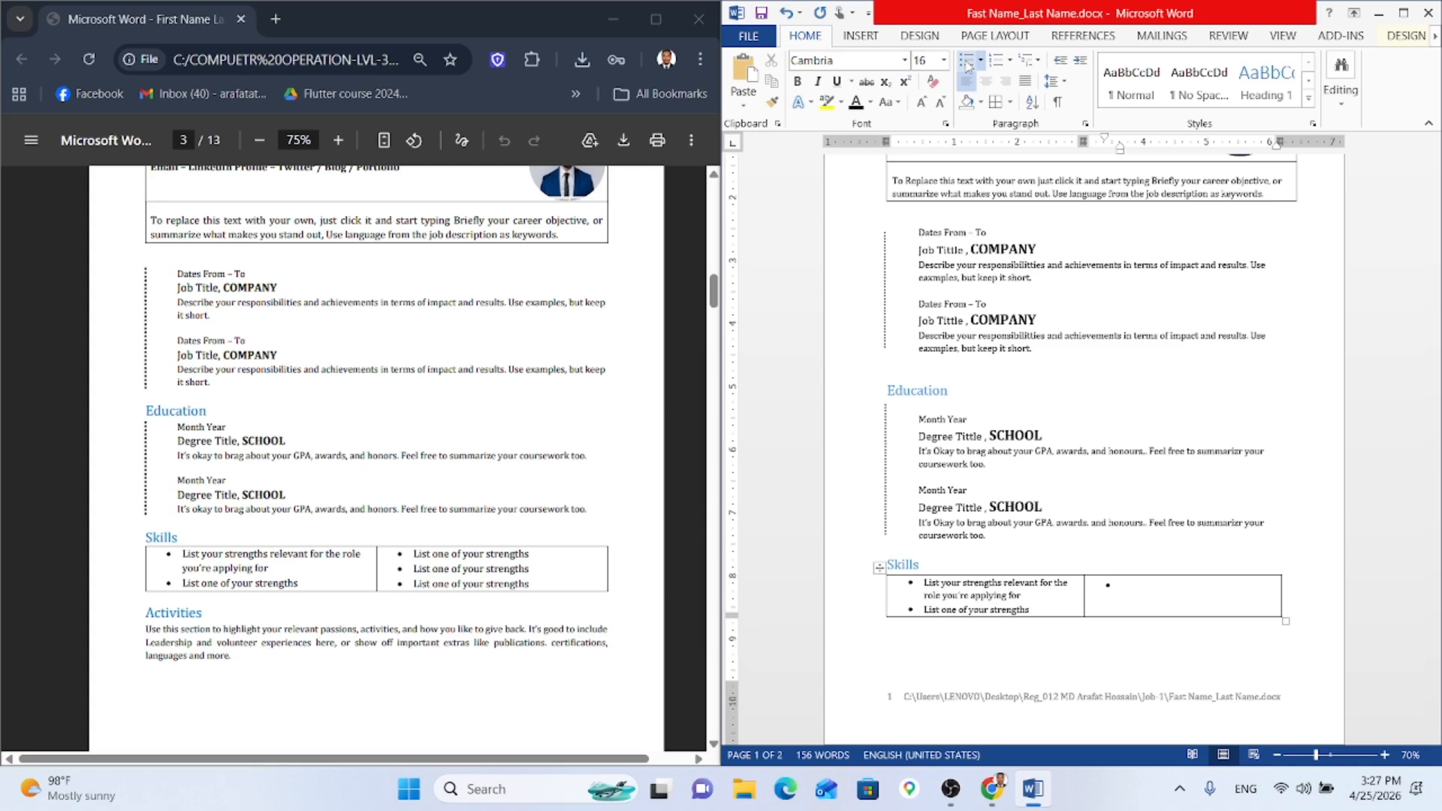
text(List one og)
key(BackSpace)
key(BackSpace)
key(BackSpace)
key(BackSpace)
key(BackSpace)
key(BackSpace)
key(BackSpace)
key(BackSpace)
key(BackSpace)
key(BackSpace)
key(BackSpace)
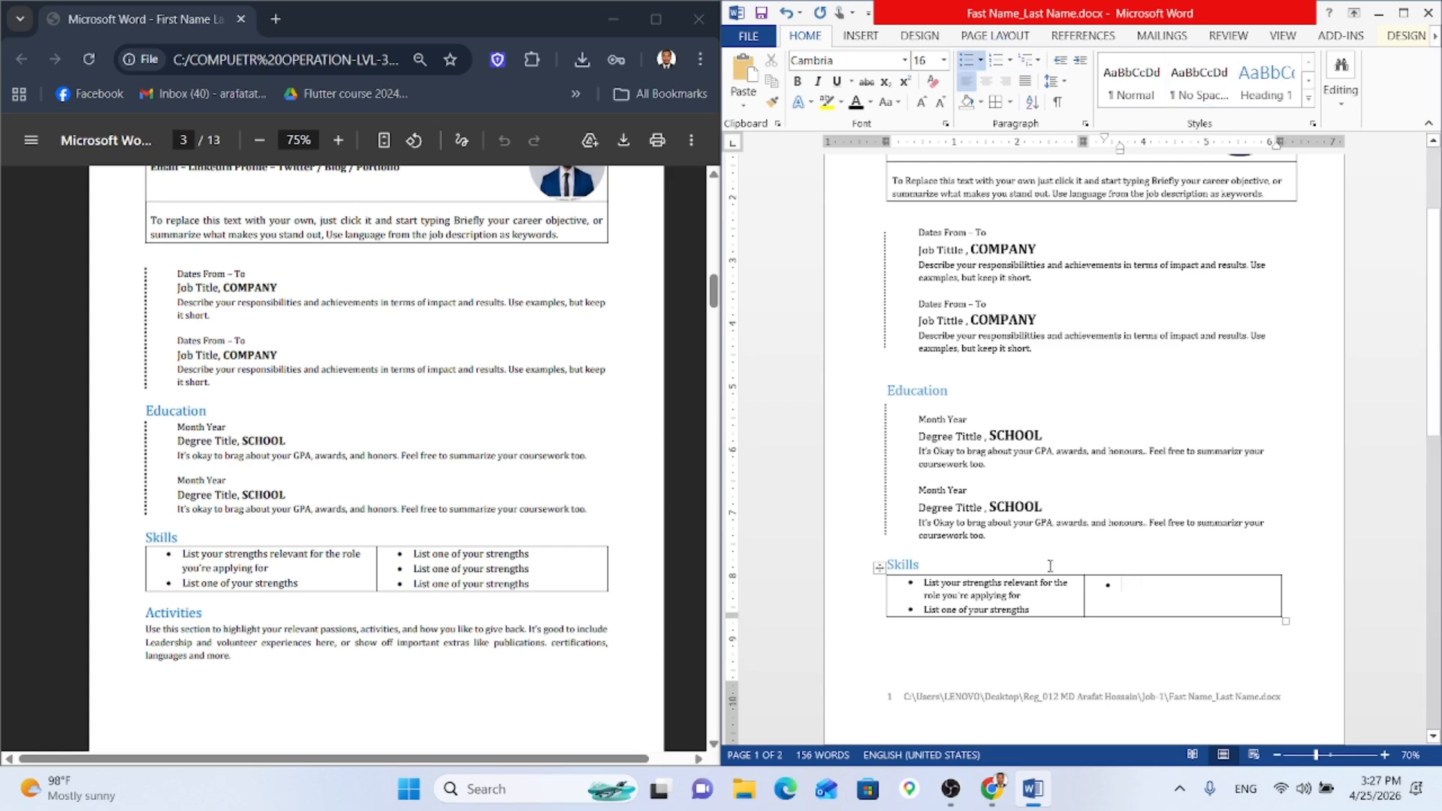
Step: Fill the right cell with 'List one of your strengths' bullets copied from the left cell
drag(1030, 609, 924, 609)
key(ctrl+c)
click(1134, 592)
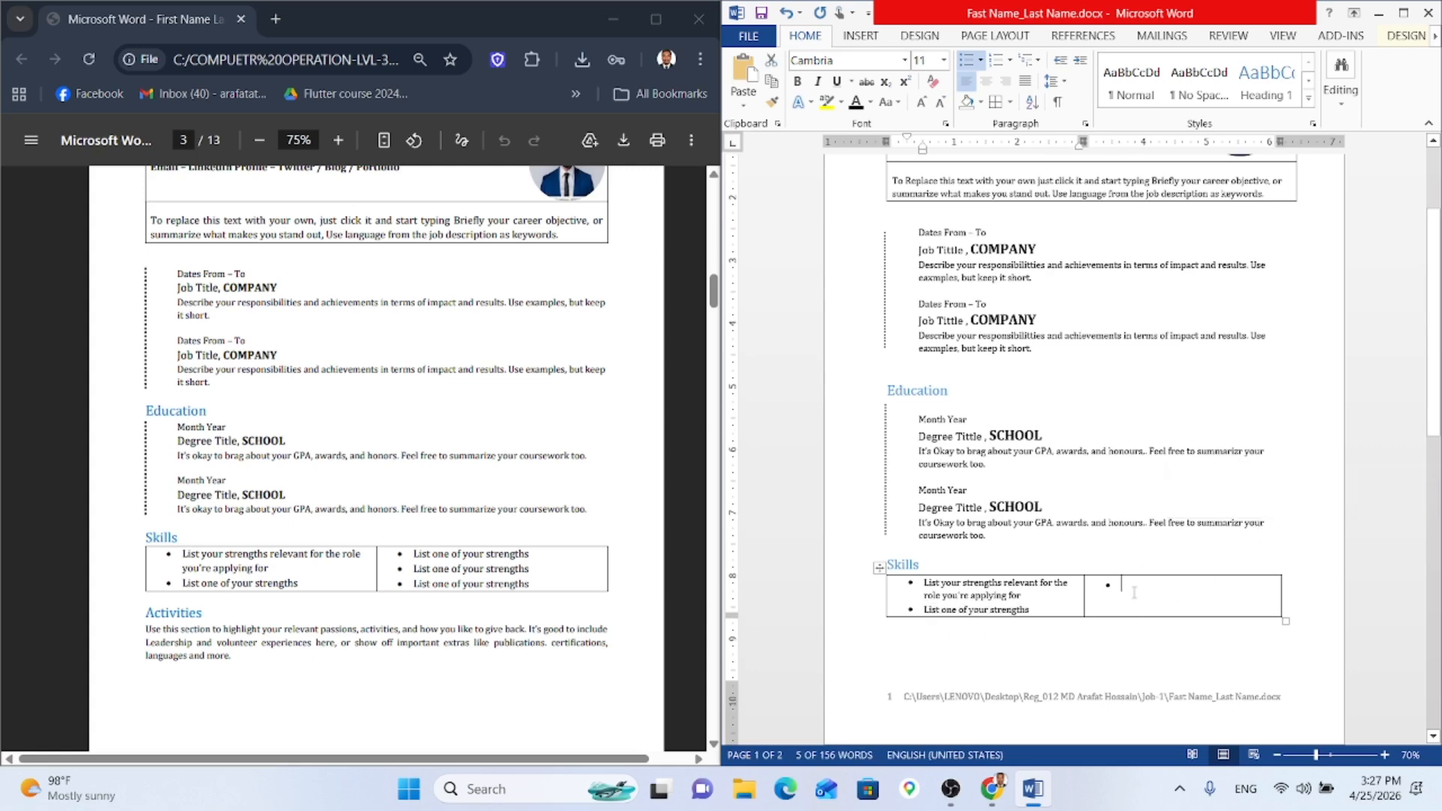
key(ctrl+v)
key(Return)
key(ctrl+v)
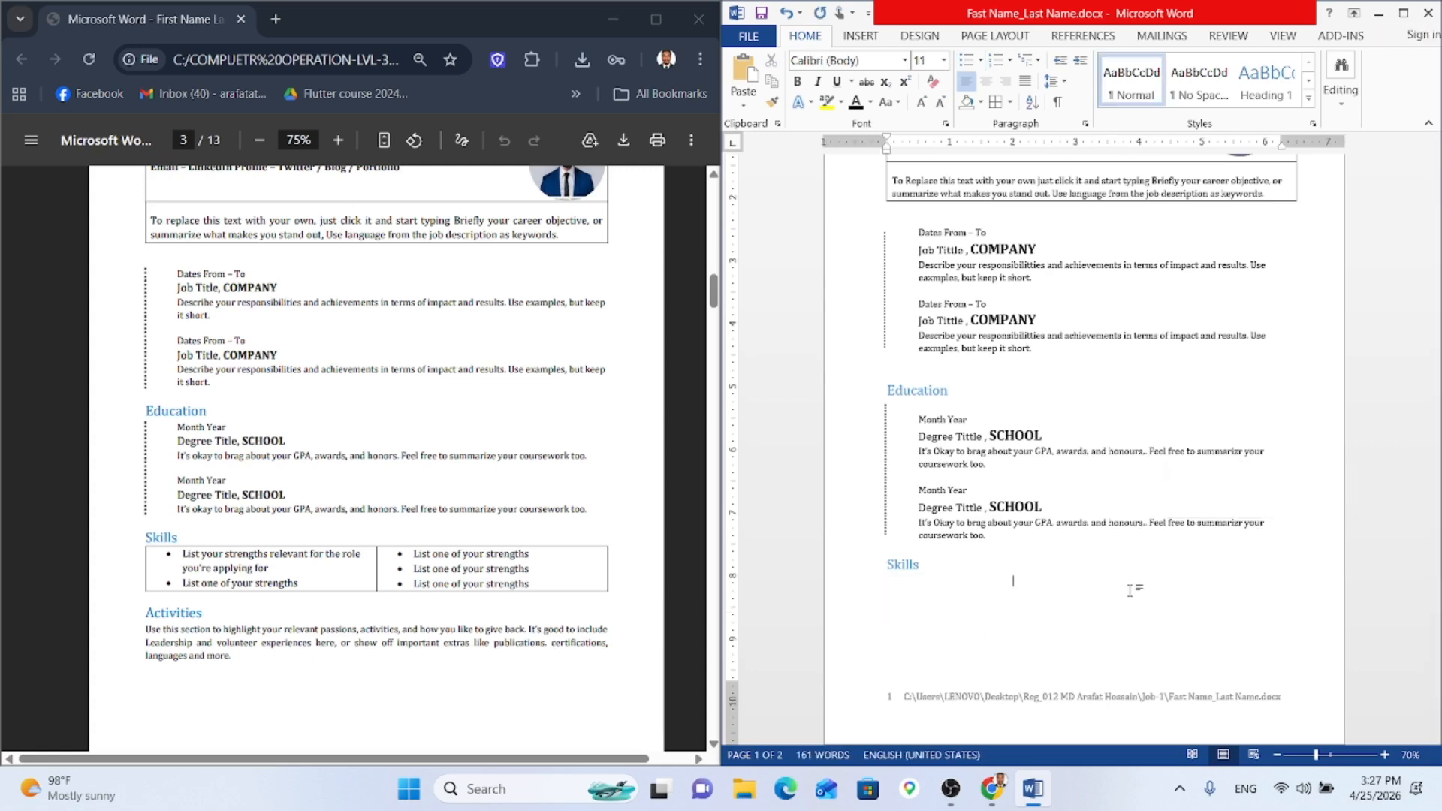
key(ctrl+z)
key(Return)
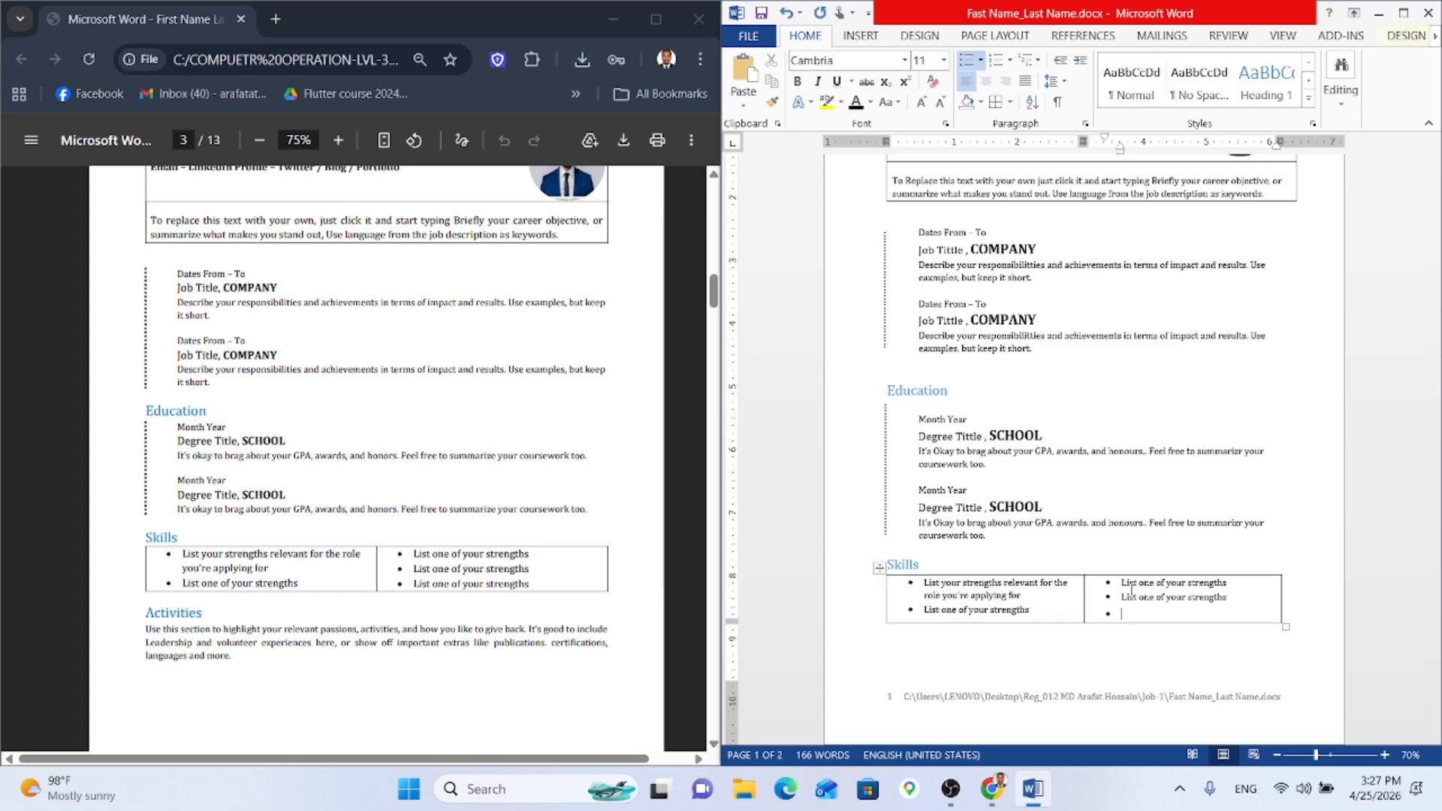
key(ctrl+v)
Step: Undo and redo the recent edits to restore all three strength bullets in Skills
scroll(1131, 591, down, 4)
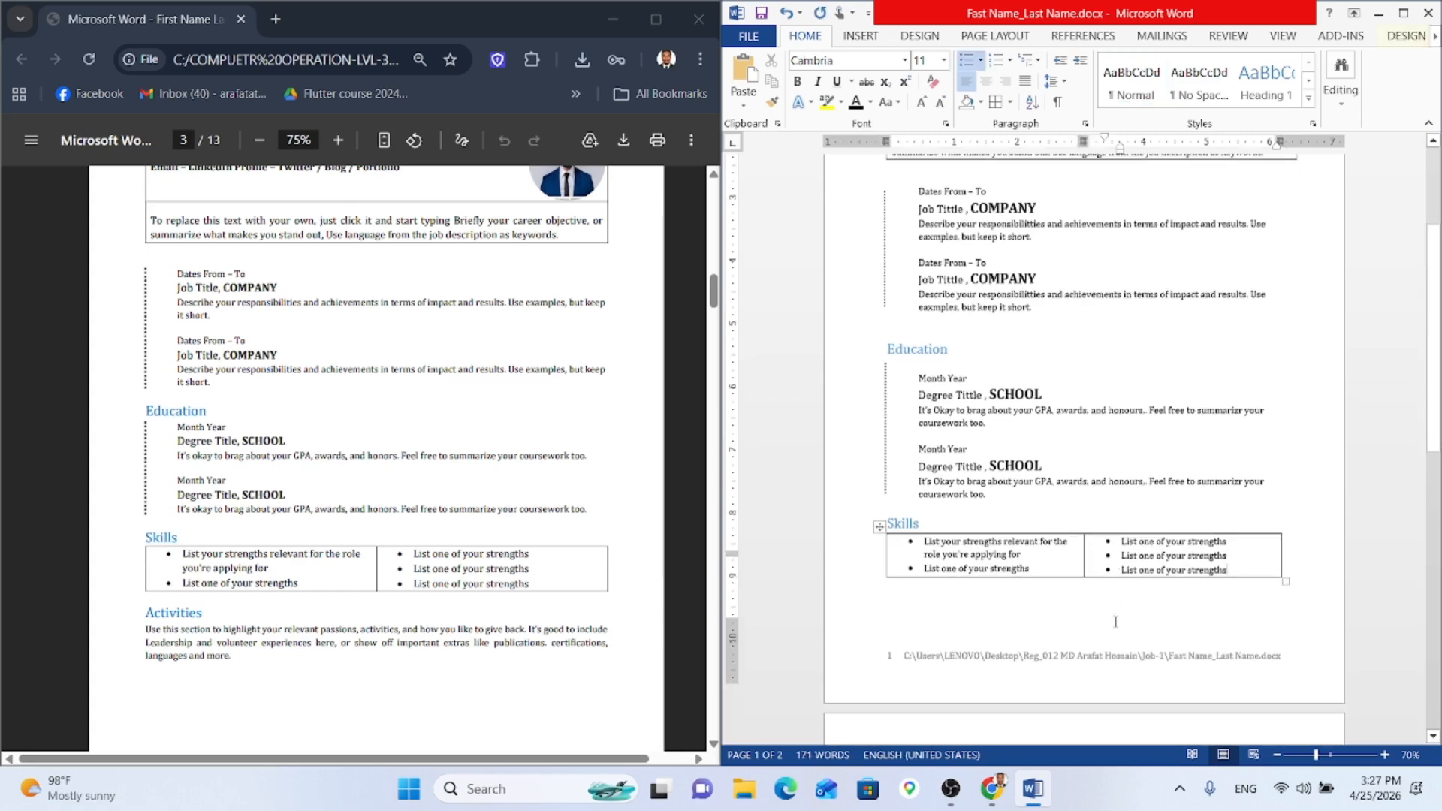
click(907, 704)
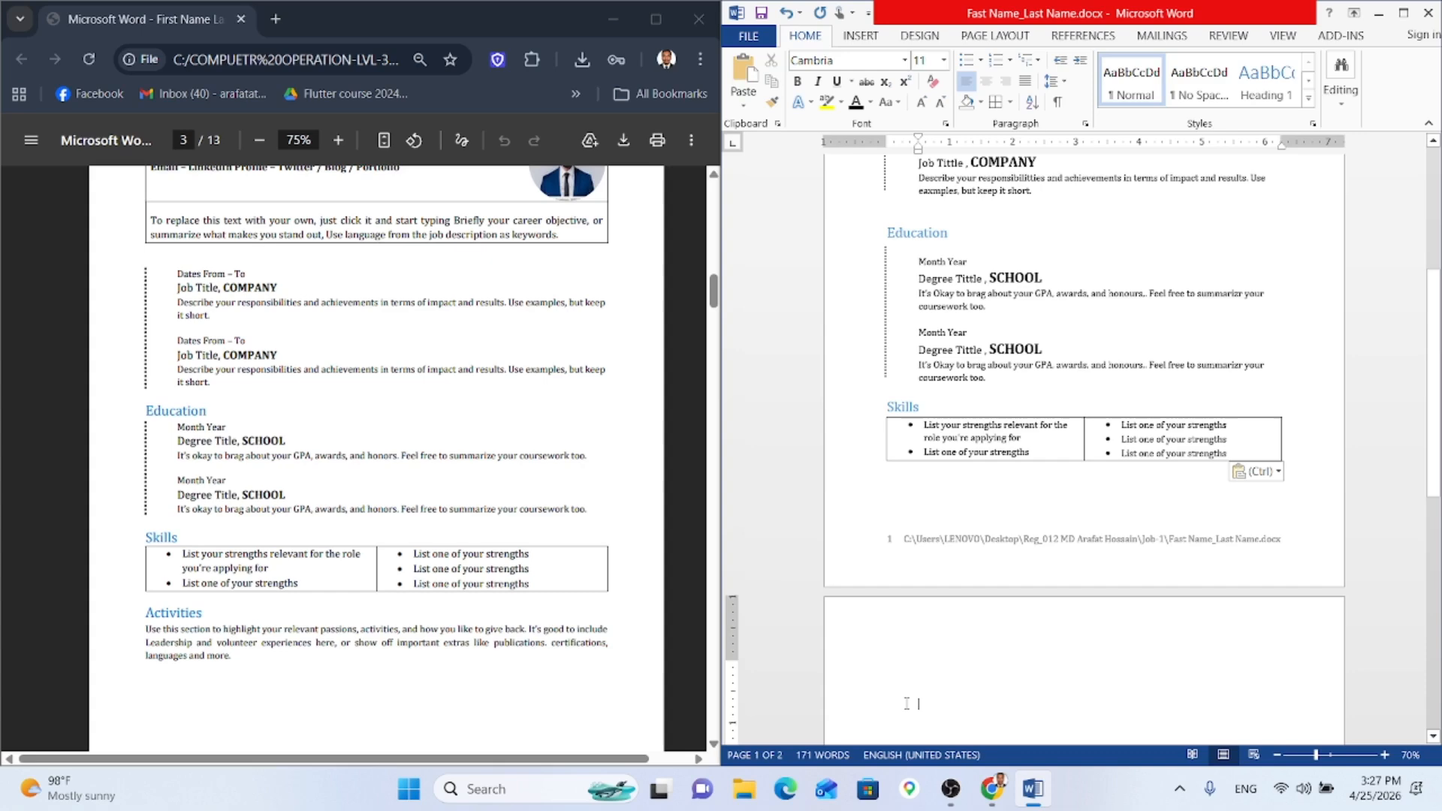
click(896, 644)
key(ctrl)
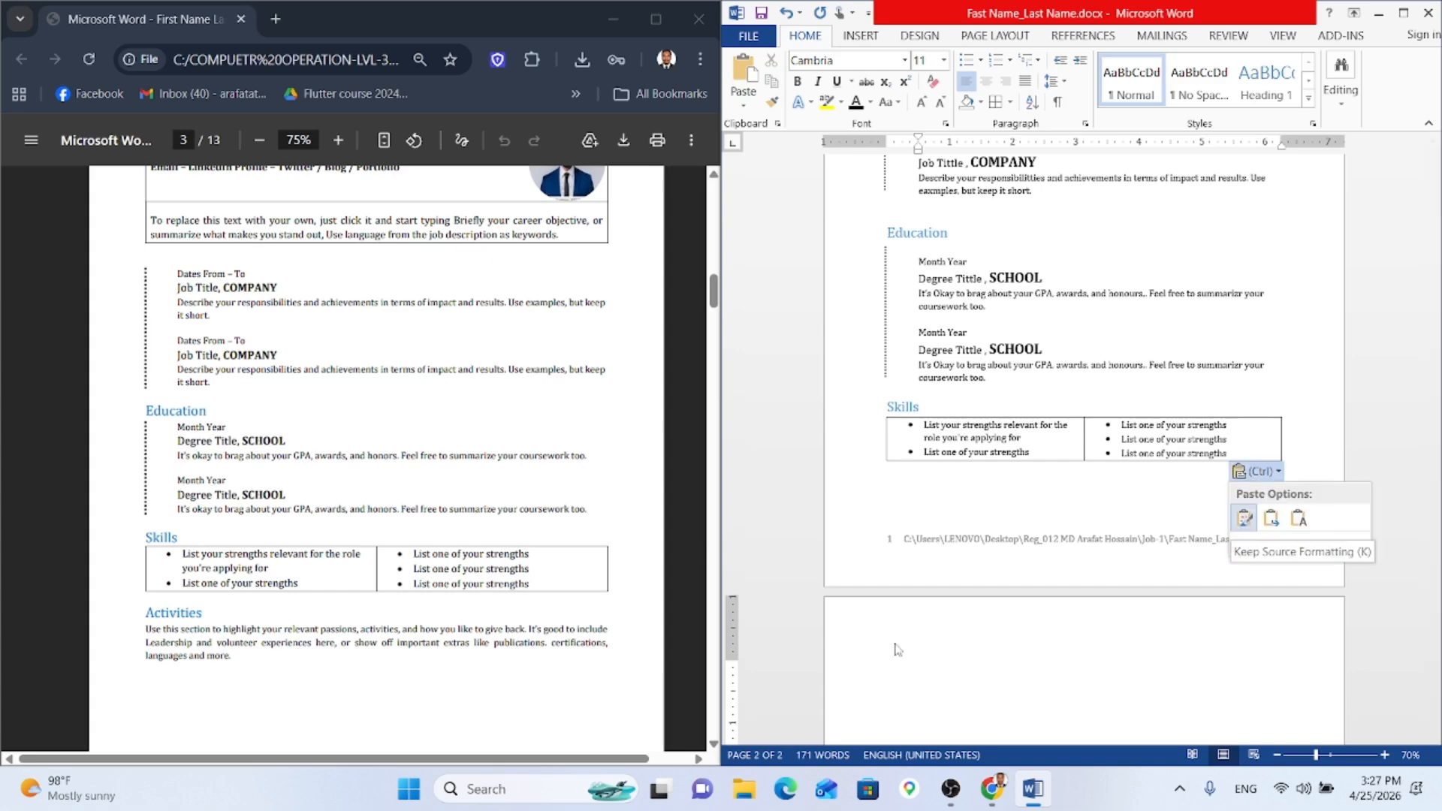
click(895, 645)
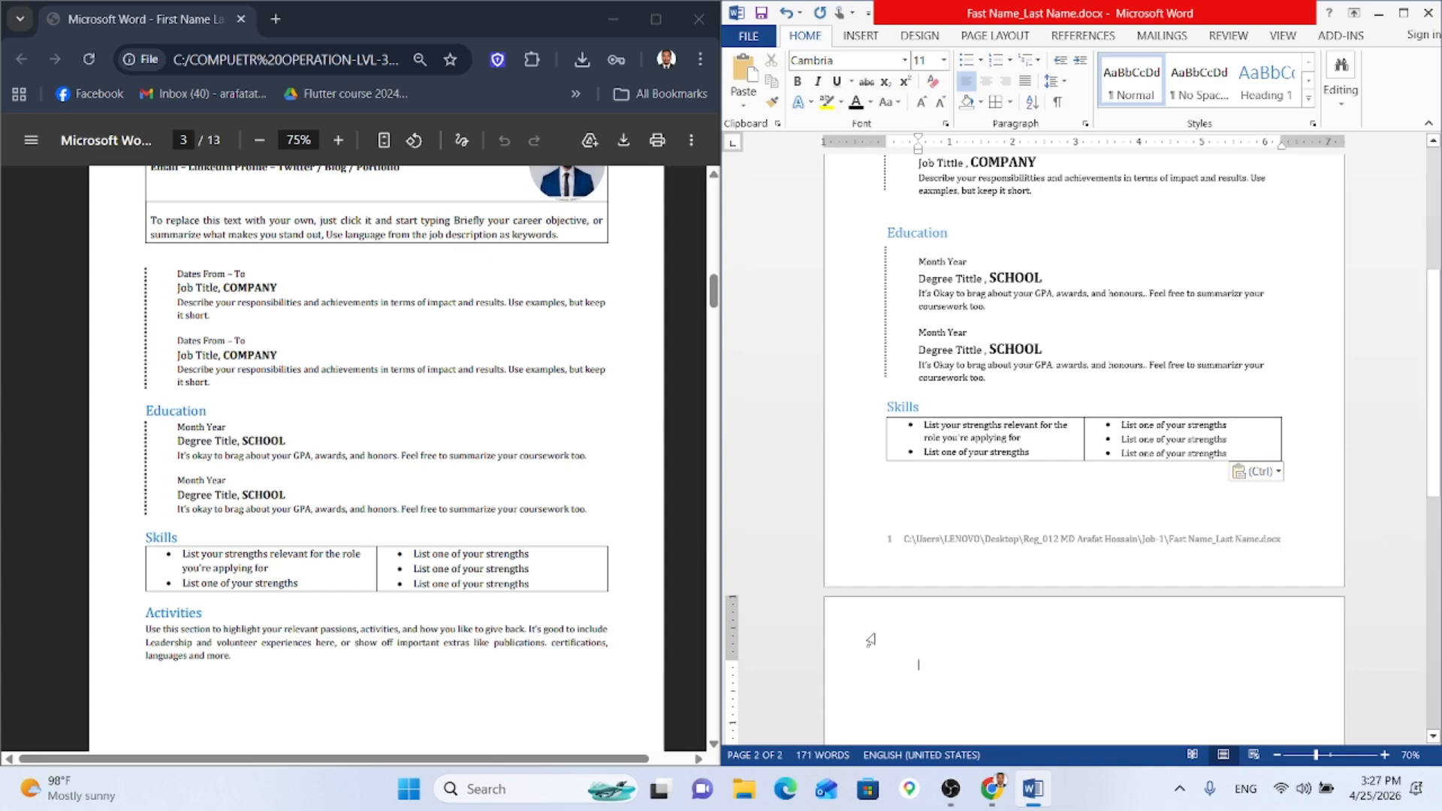
key(Up)
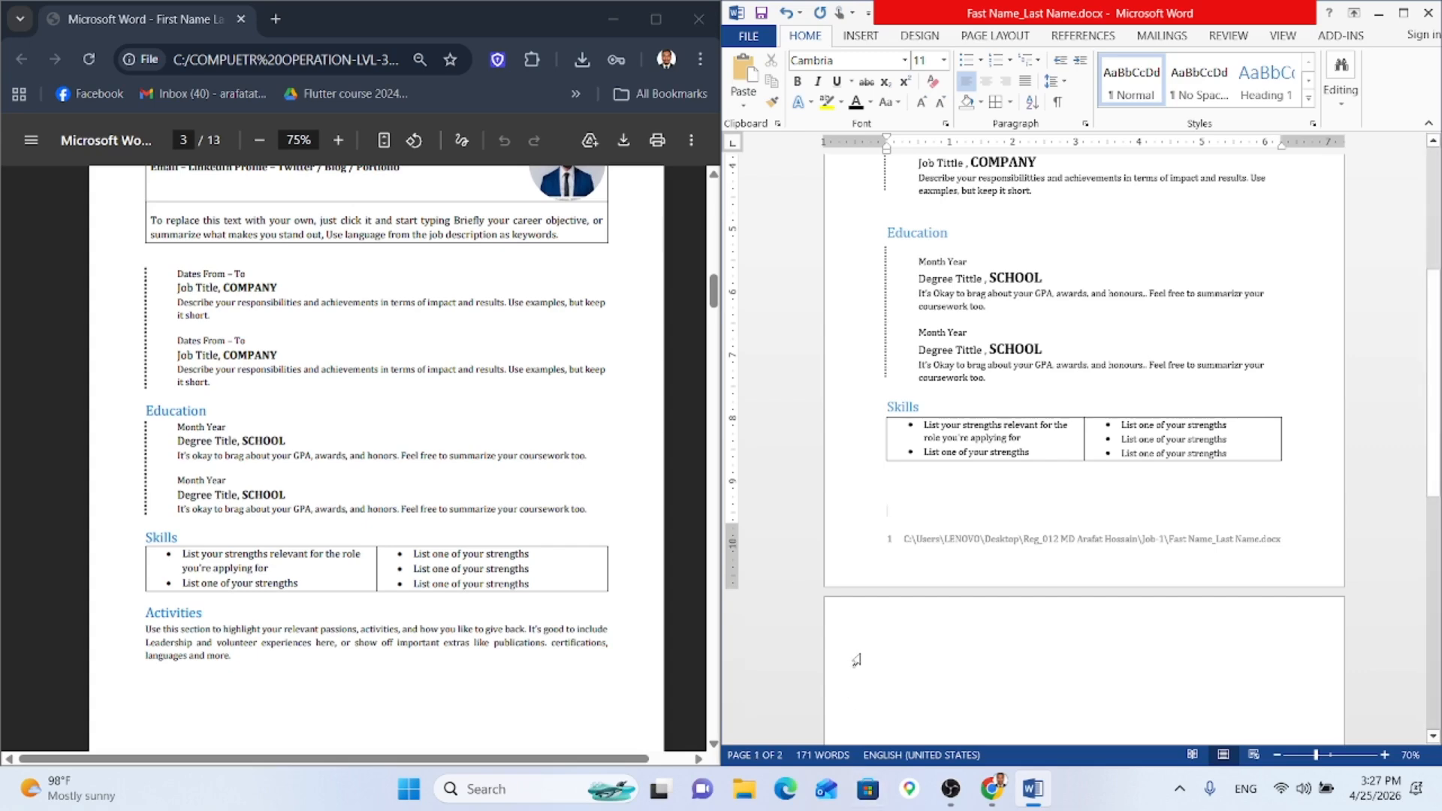
double_click(921, 666)
click(928, 684)
key(ctrl+z)
key(ctrl+z)
key(ctrl+z)
key(ctrl+z)
key(ctrl+z)
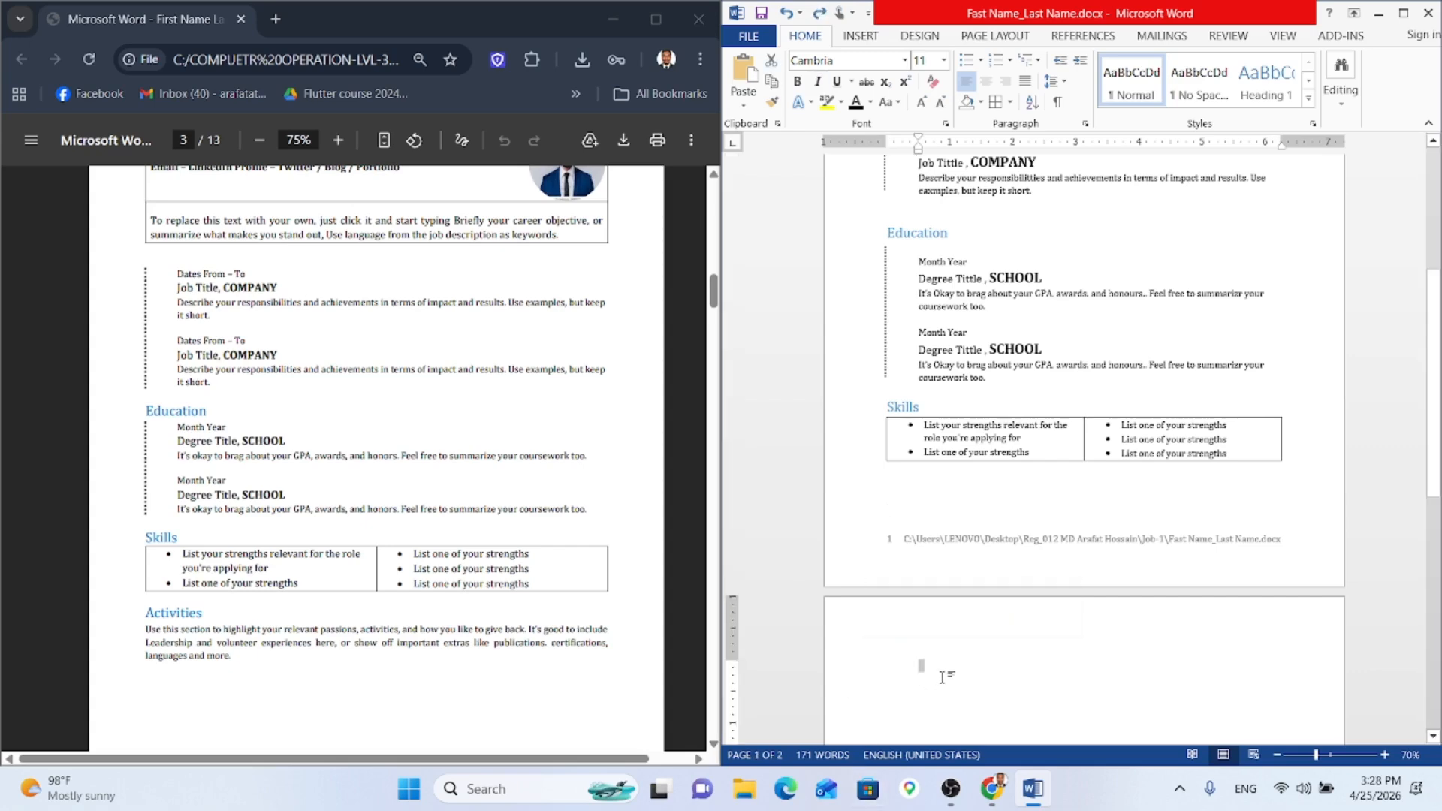
key(ctrl+z)
key(ctrl+z)
key(ctrl+z)
key(ctrl+z)
key(ctrl+z)
key(ctrl+z)
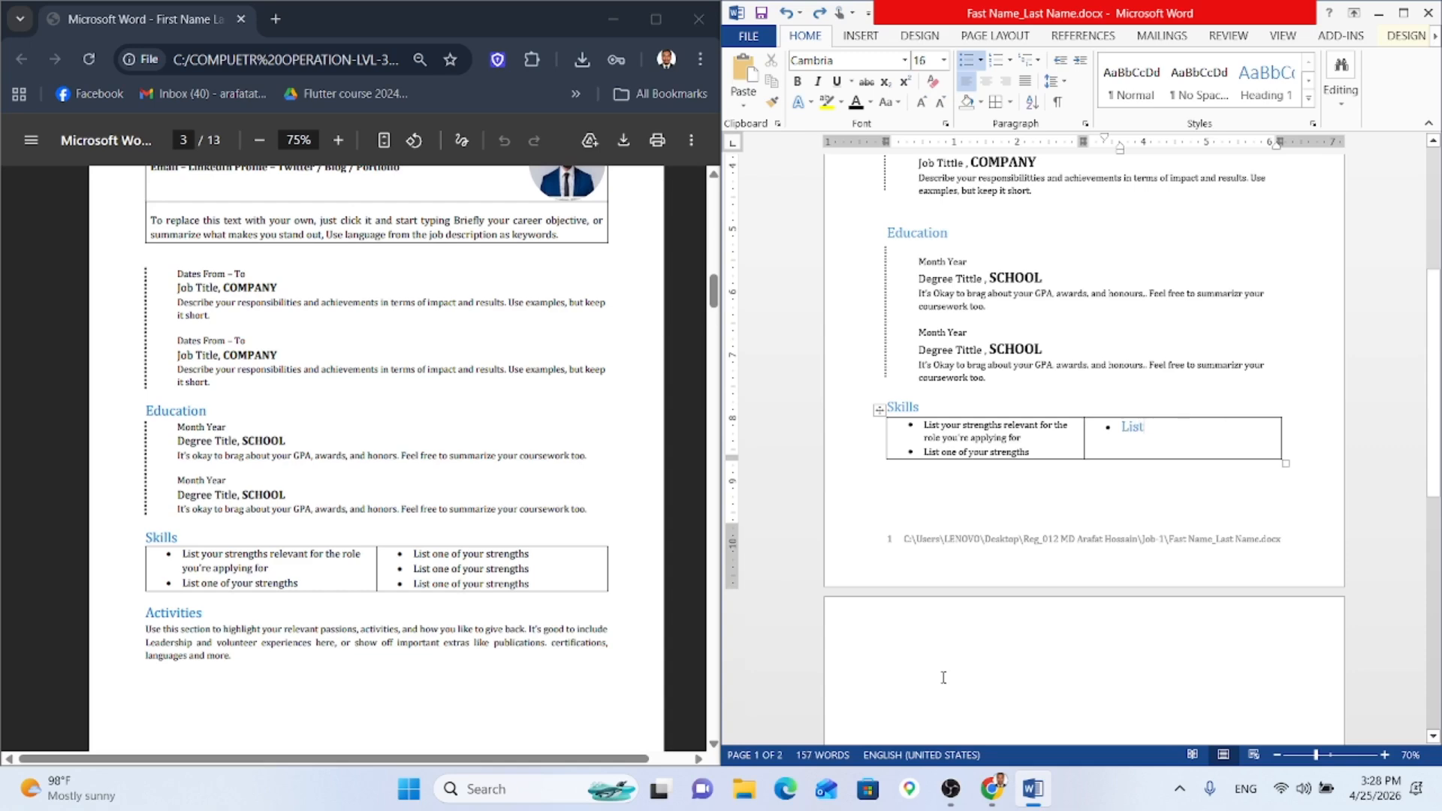
key(ctrl+y)
key(ctrl+y)
key(ctrl+y)
key(ctrl+y)
key(ctrl+y)
key(ctrl+y)
key(ctrl+y)
key(ctrl+y)
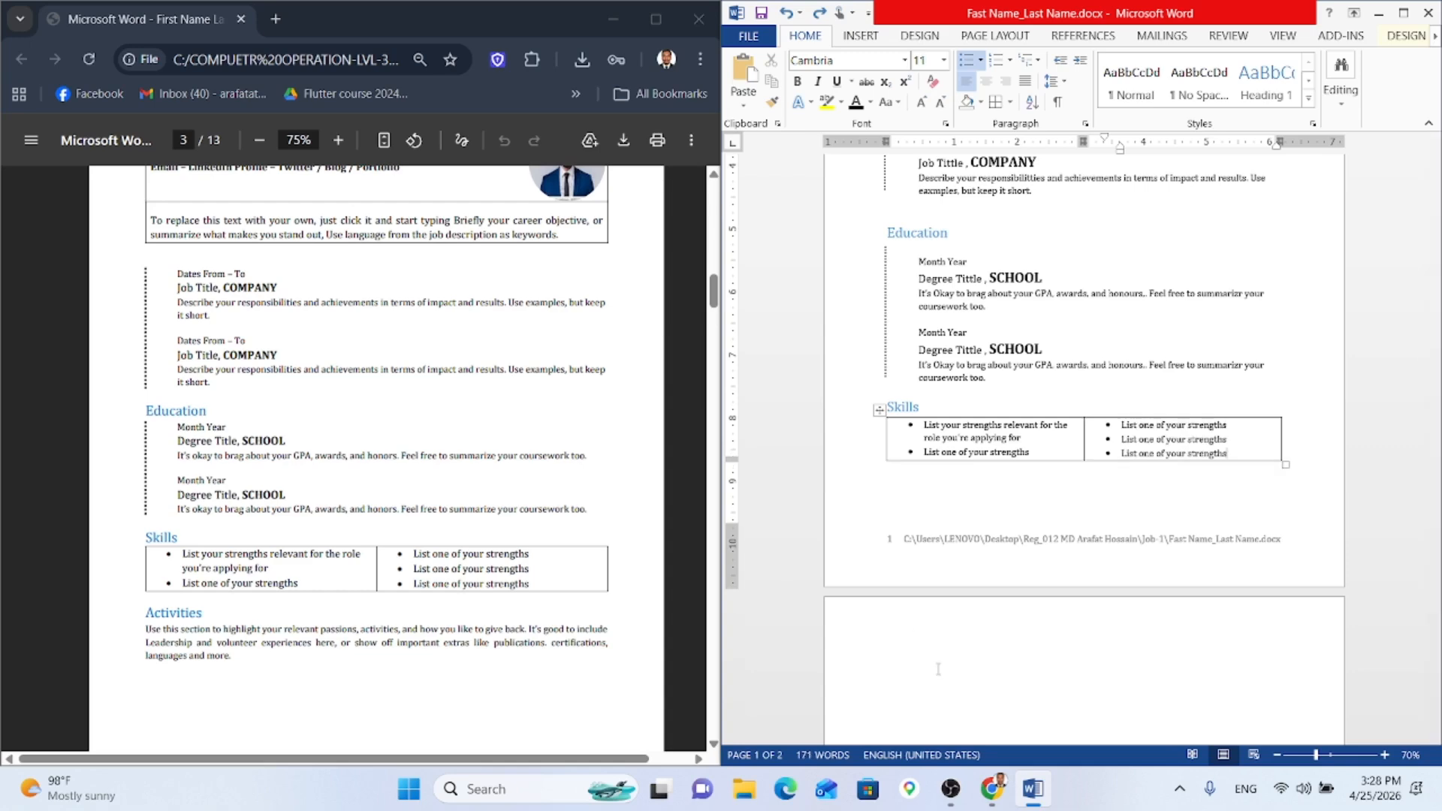
Step: Remove the stray page-2 line and the indent from the line below the Skills table
click(937, 668)
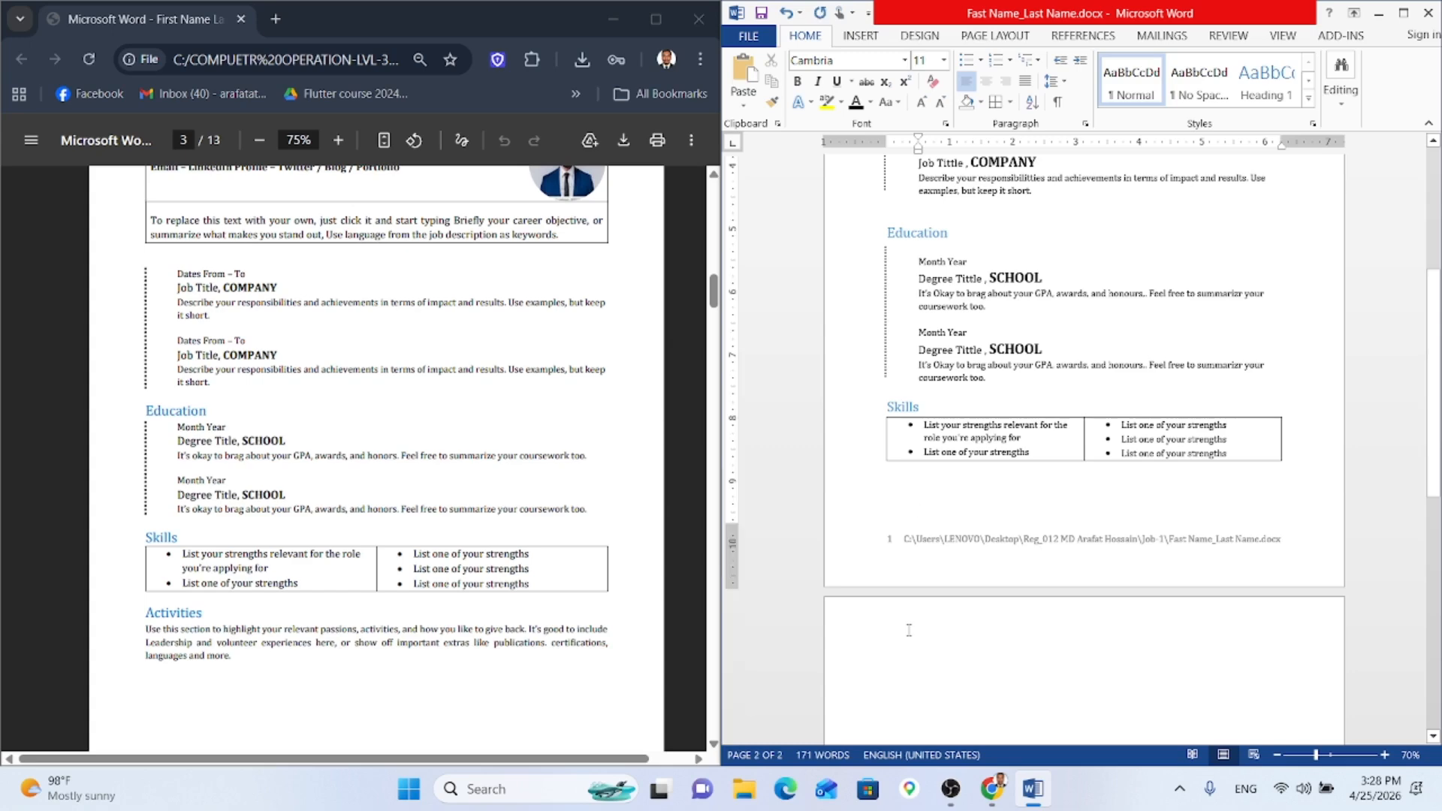
click(908, 630)
key(BackSpace)
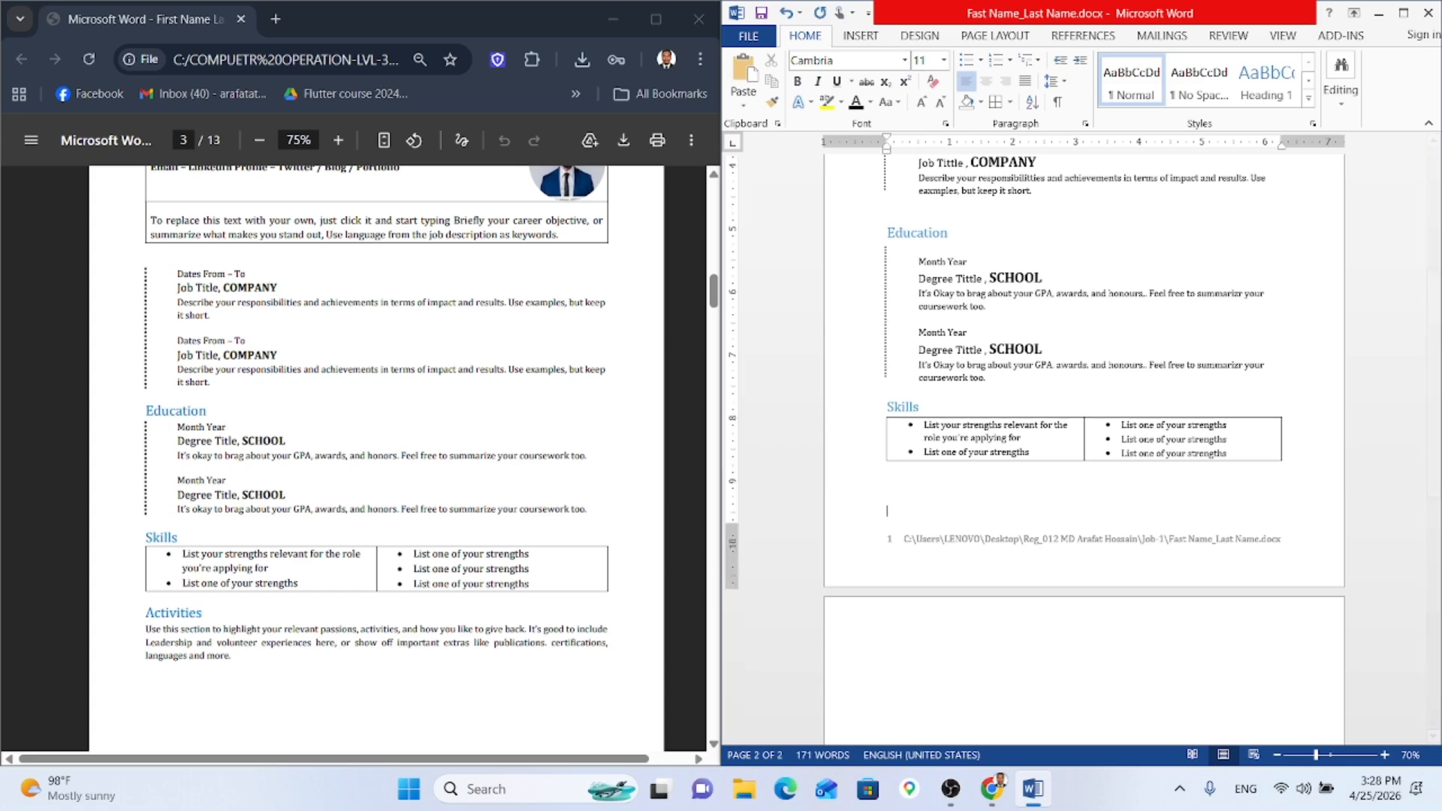
click(913, 637)
key(BackSpace)
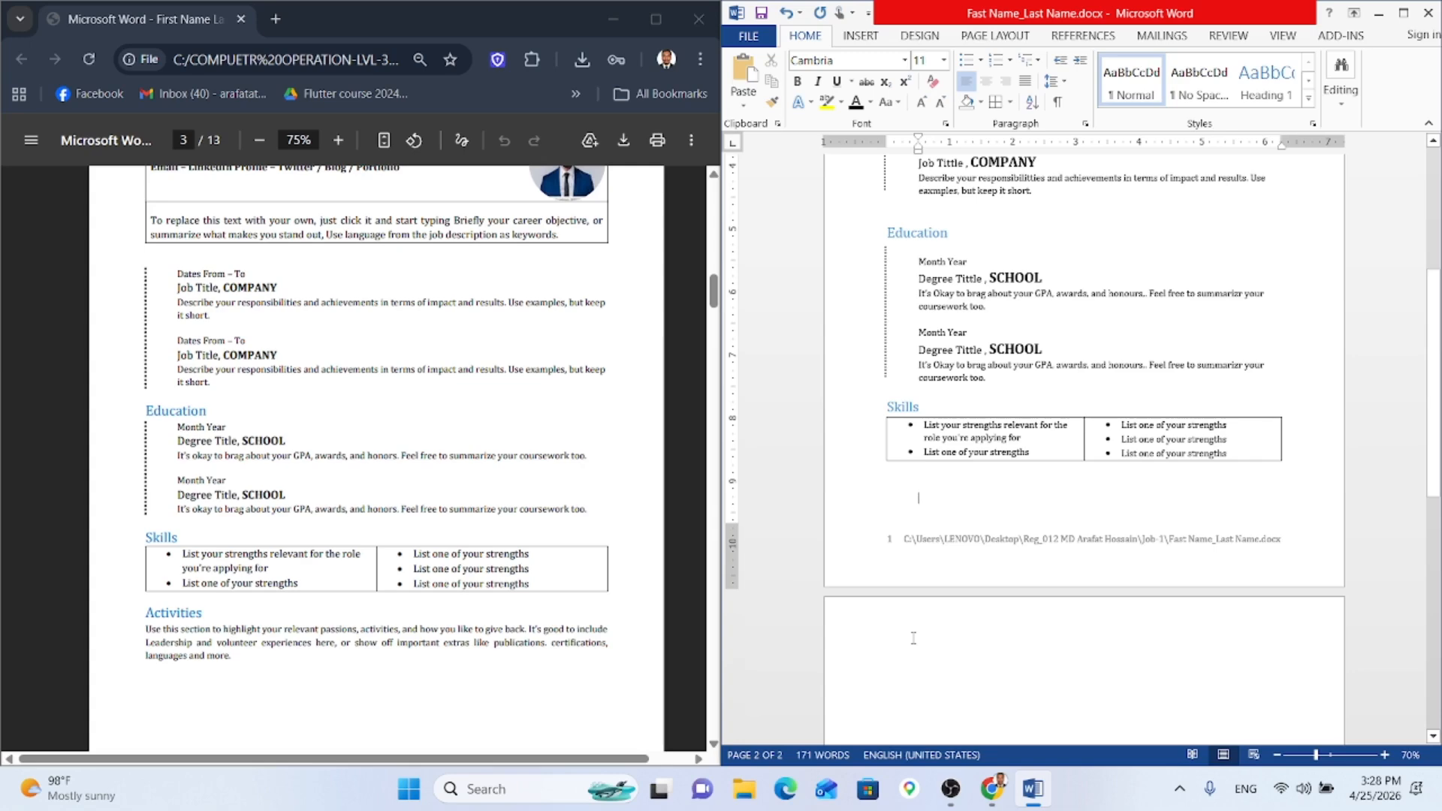
key(BackSpace)
key(BackSpace)
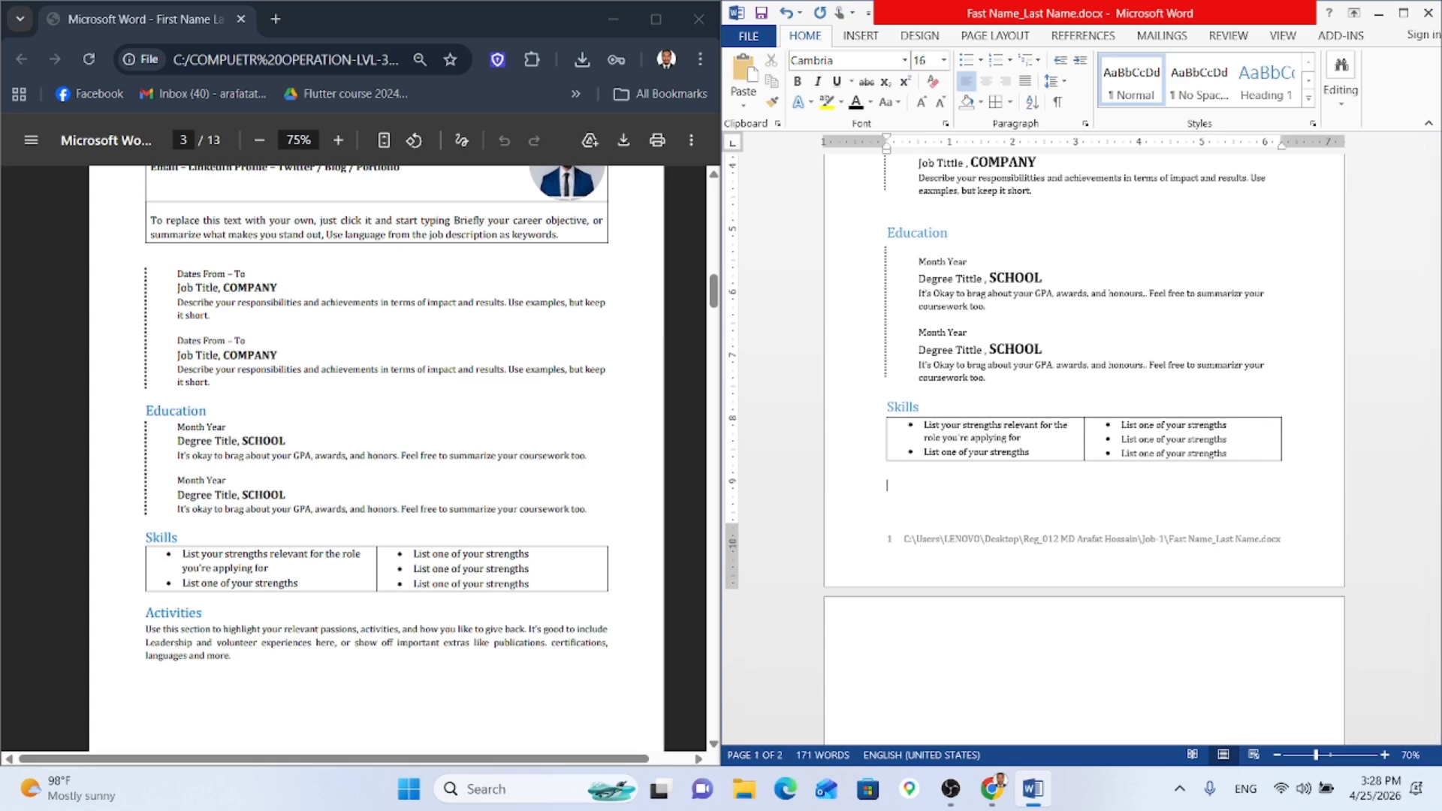
Step: Delete the blank line after the second job and leave an empty line below the Skills table
scroll(1051, 338, up, 2)
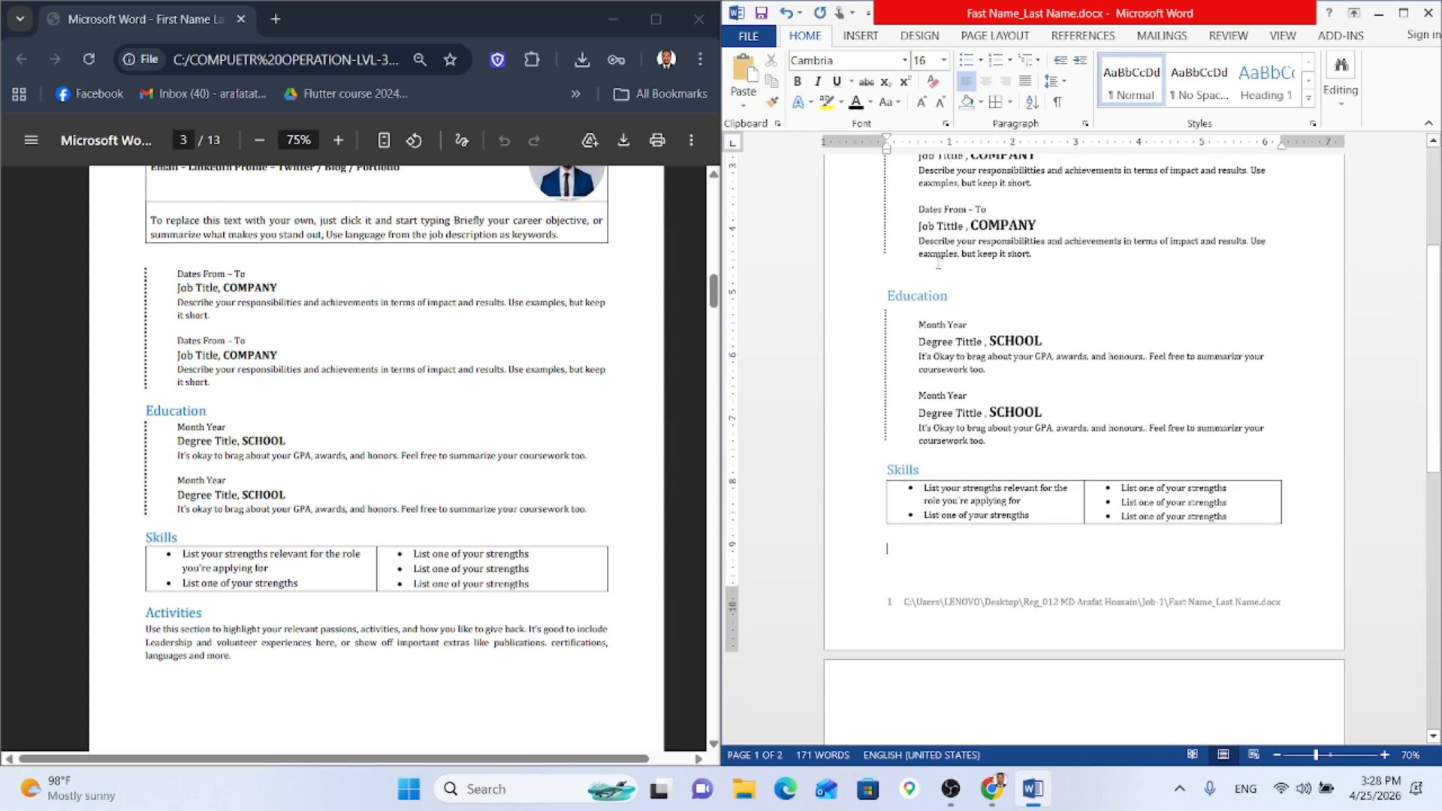
click(909, 270)
key(BackSpace)
key(BackSpace)
click(901, 531)
key(Return)
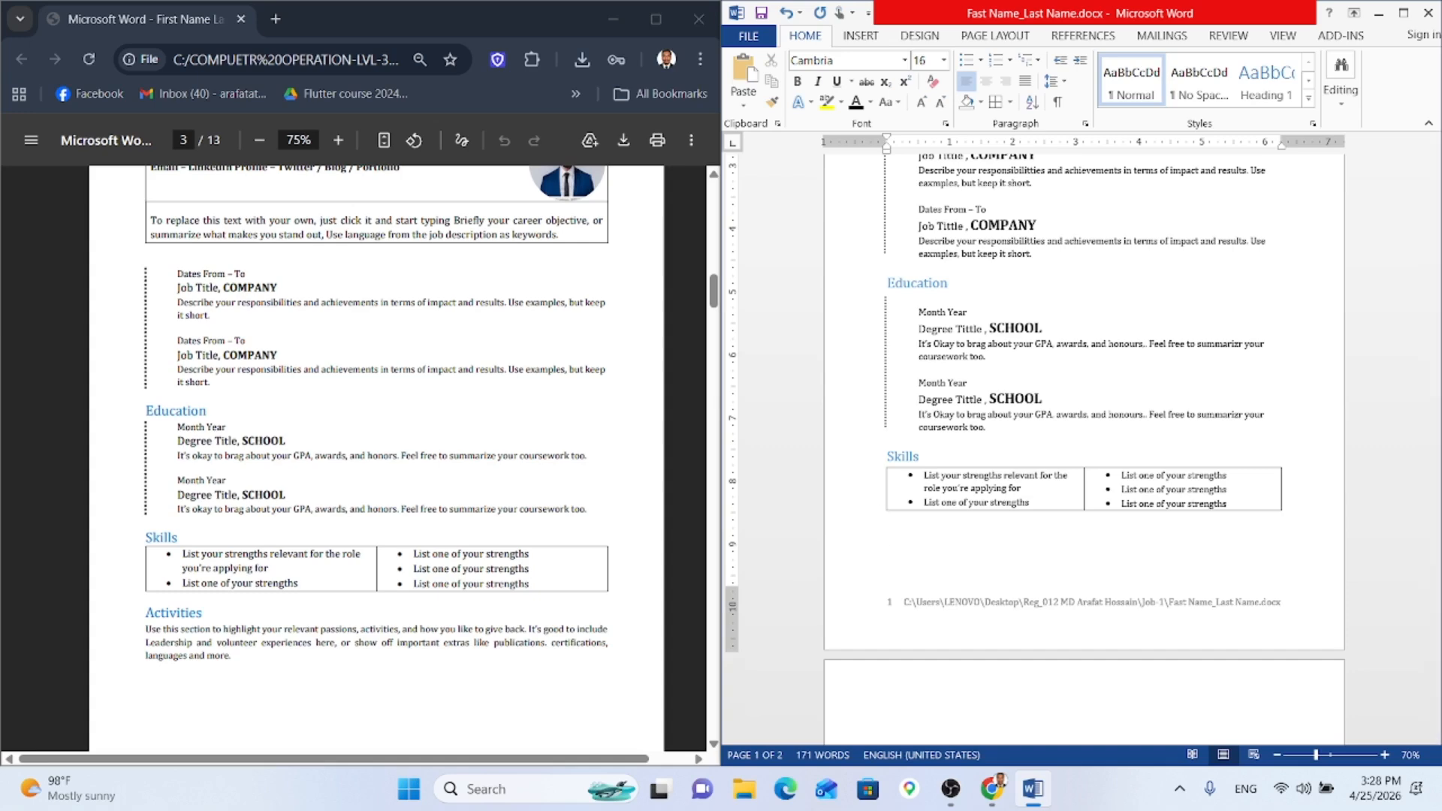
drag(919, 456, 890, 461)
Step: Paste the Skills heading below the table and retitle it 'Activities'
click(899, 526)
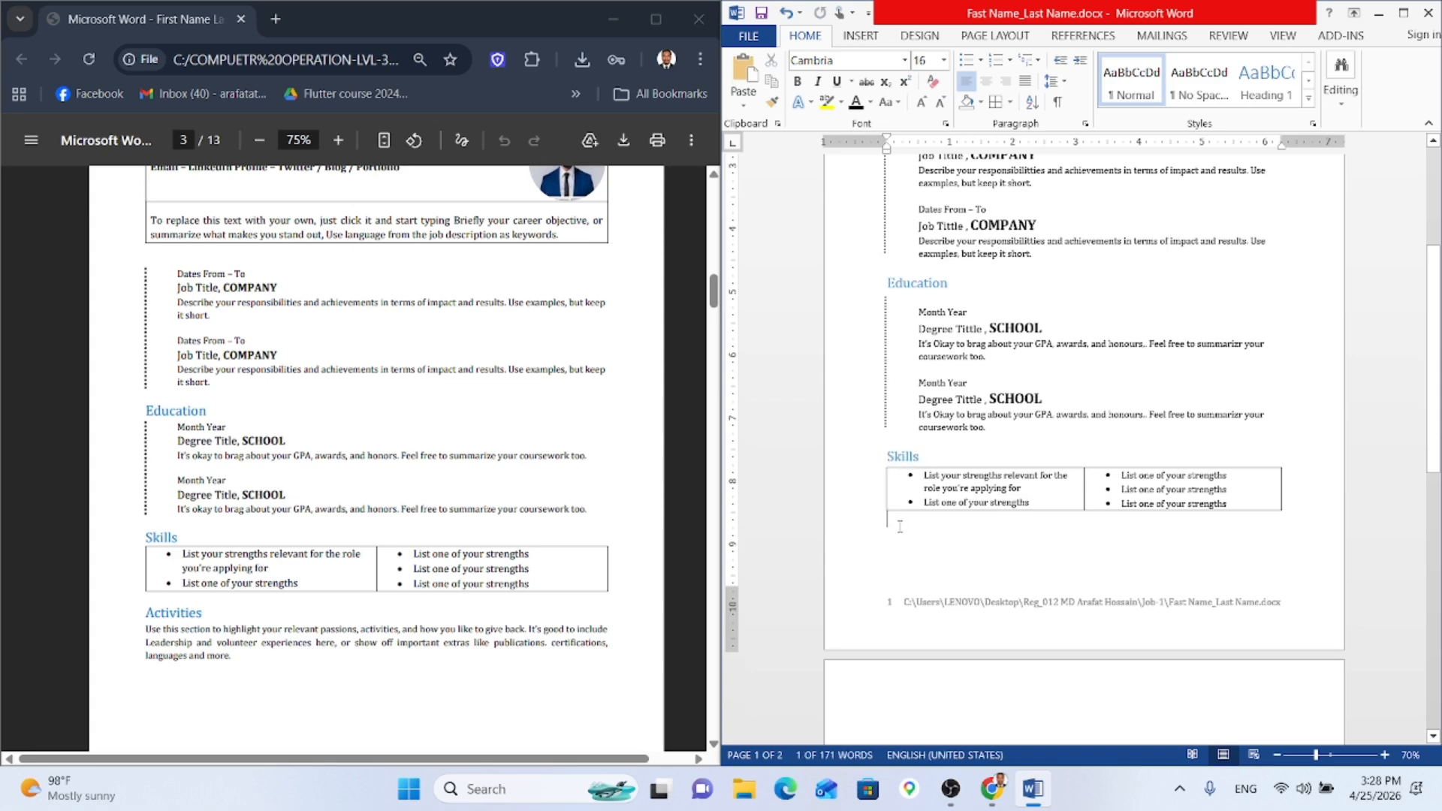
text(Skills)
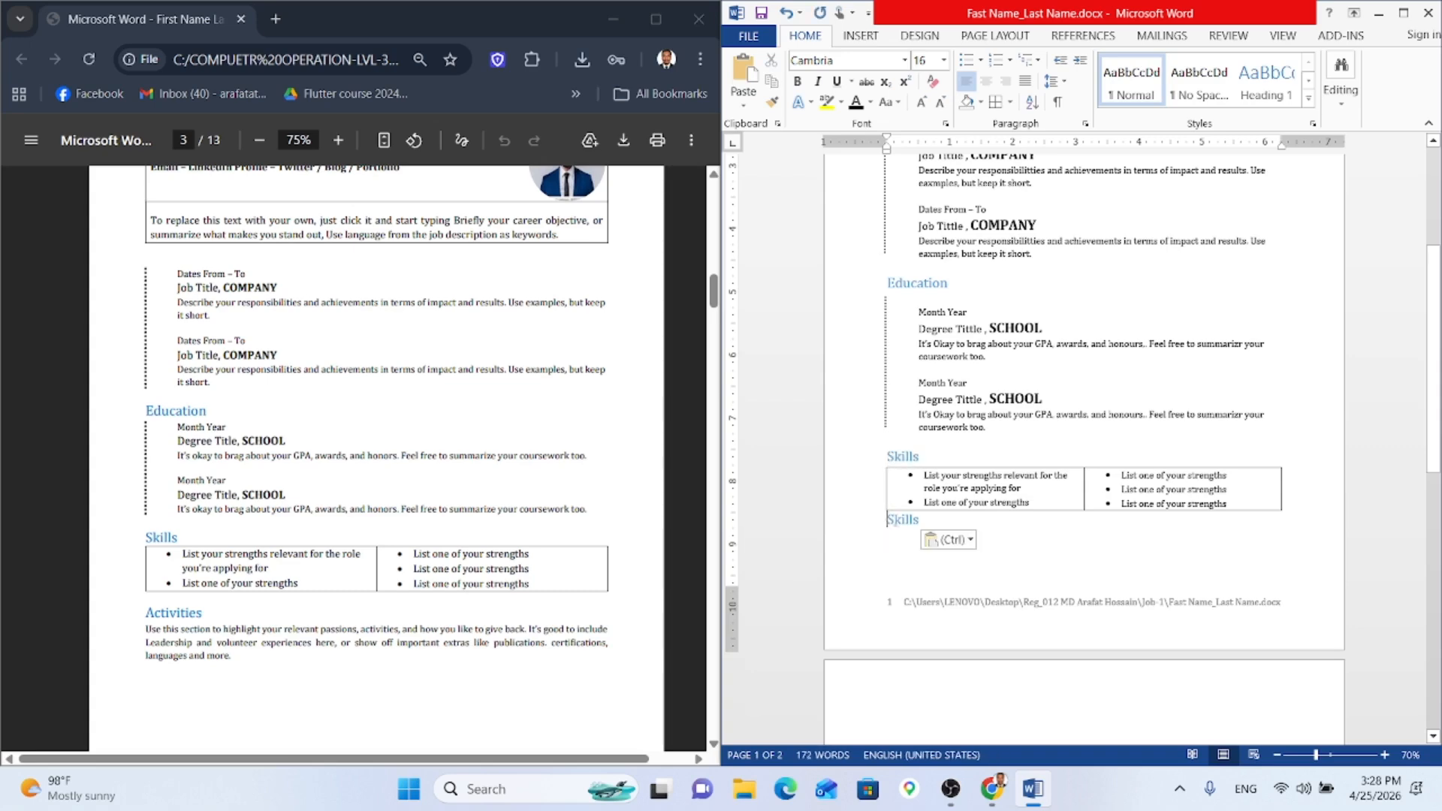
key(Return)
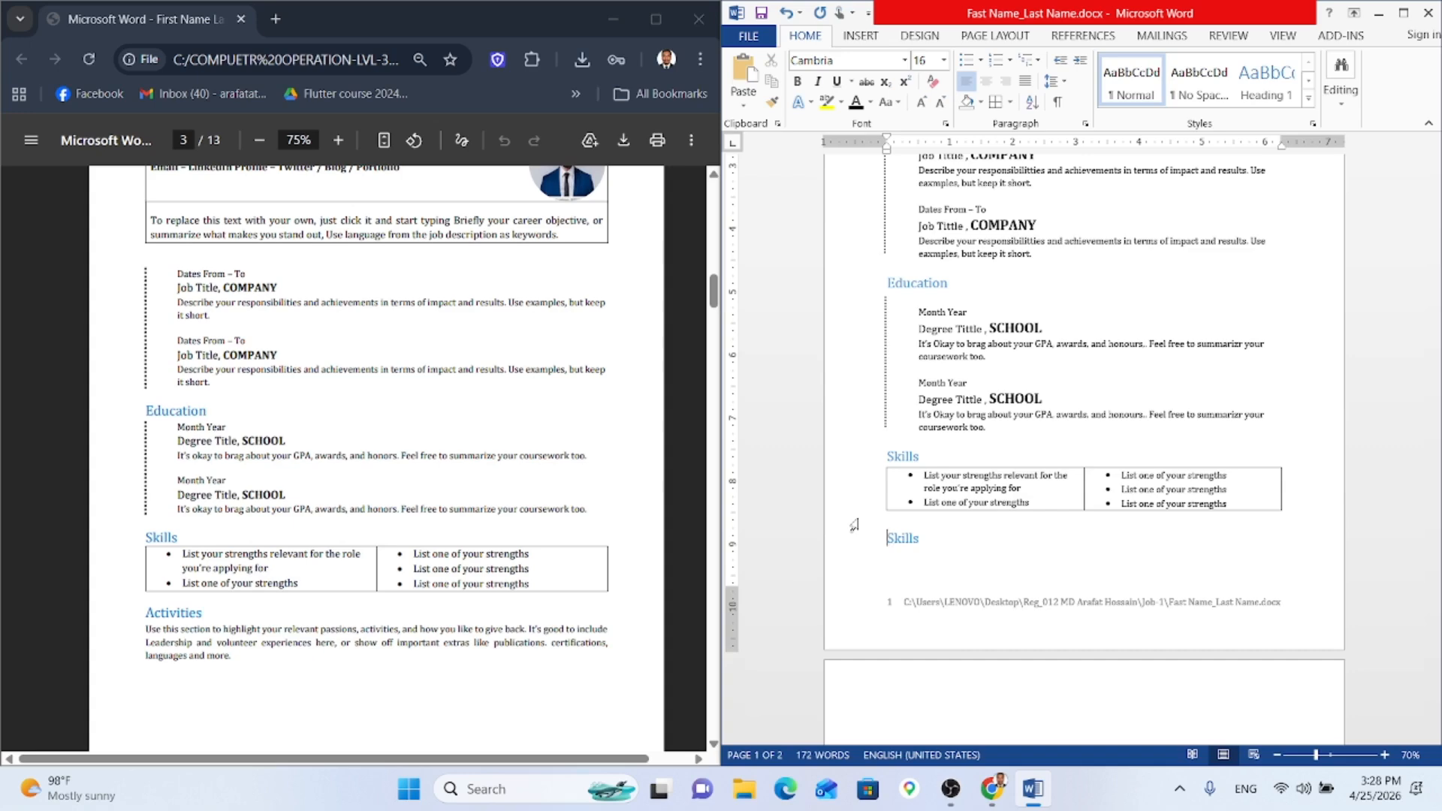
key(Delete)
key(Delete)
key(Delete)
key(Delete)
key(Delete)
key(Delete)
text(Activities)
Step: Set the line under Activities back to 11 pt body text
click(921, 103)
click(920, 102)
click(921, 102)
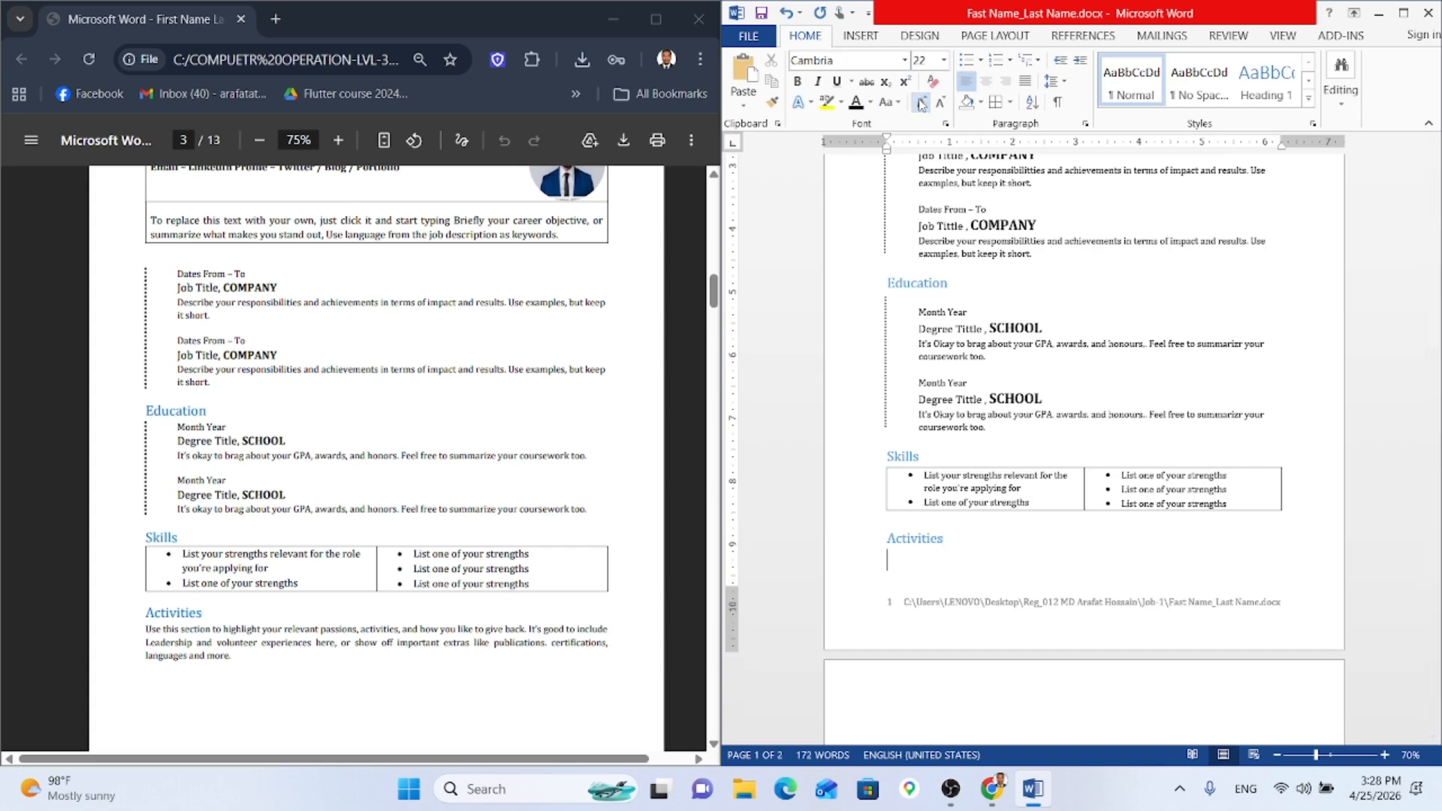
click(940, 102)
click(940, 102)
click(939, 102)
click(939, 102)
click(939, 102)
click(940, 102)
Step: Type the Activities description covering passions, volunteer experiences, publications, certifications and languages
text(Use this sectio)
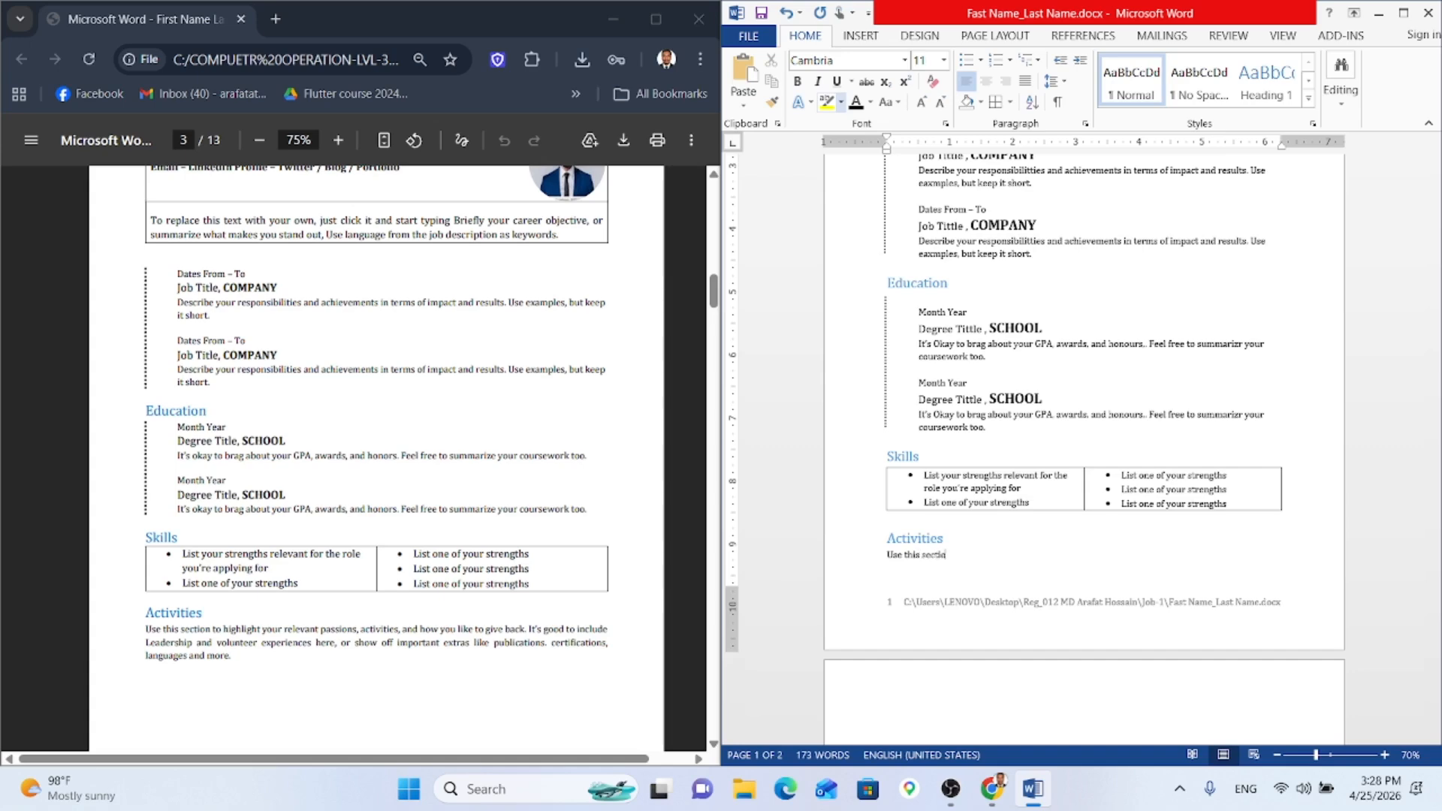
text(n tohightlight your relevant passions, activities)
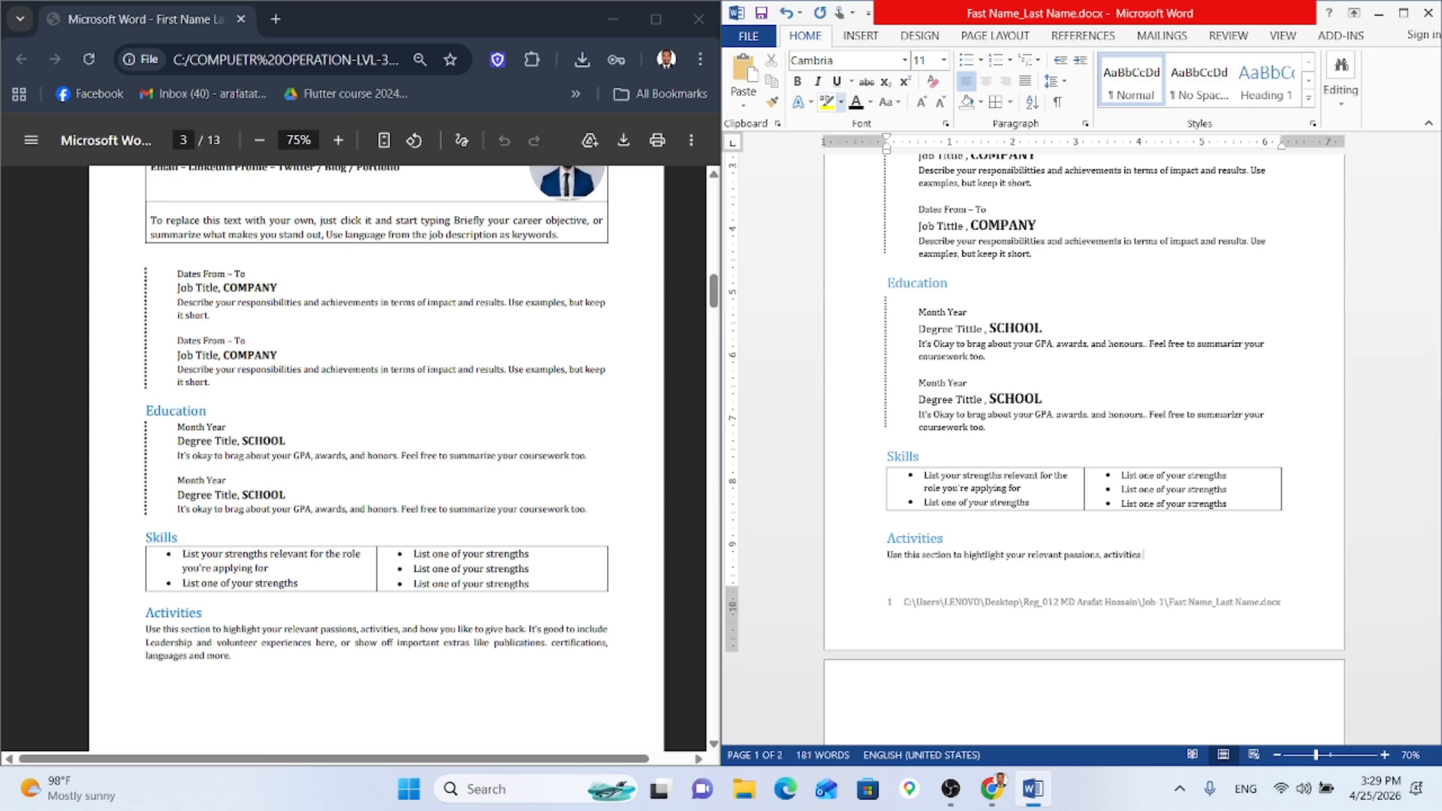
text( , and how you like to give back. It's)
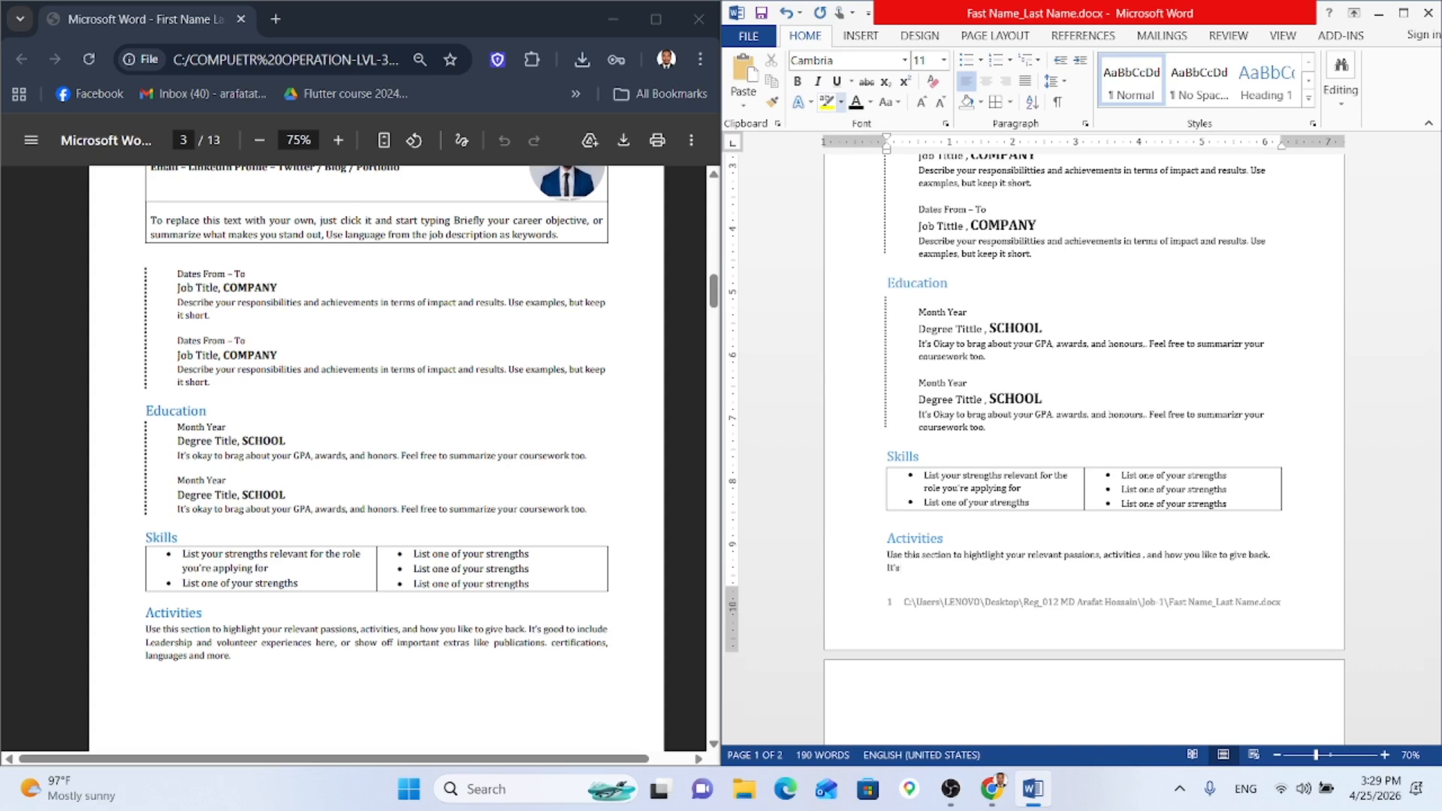
text( good)
text( to )
text(incu)
text(u)
text(de Lea)
text(ership)
text( and)
text( volu)
text(n)
text(teer )
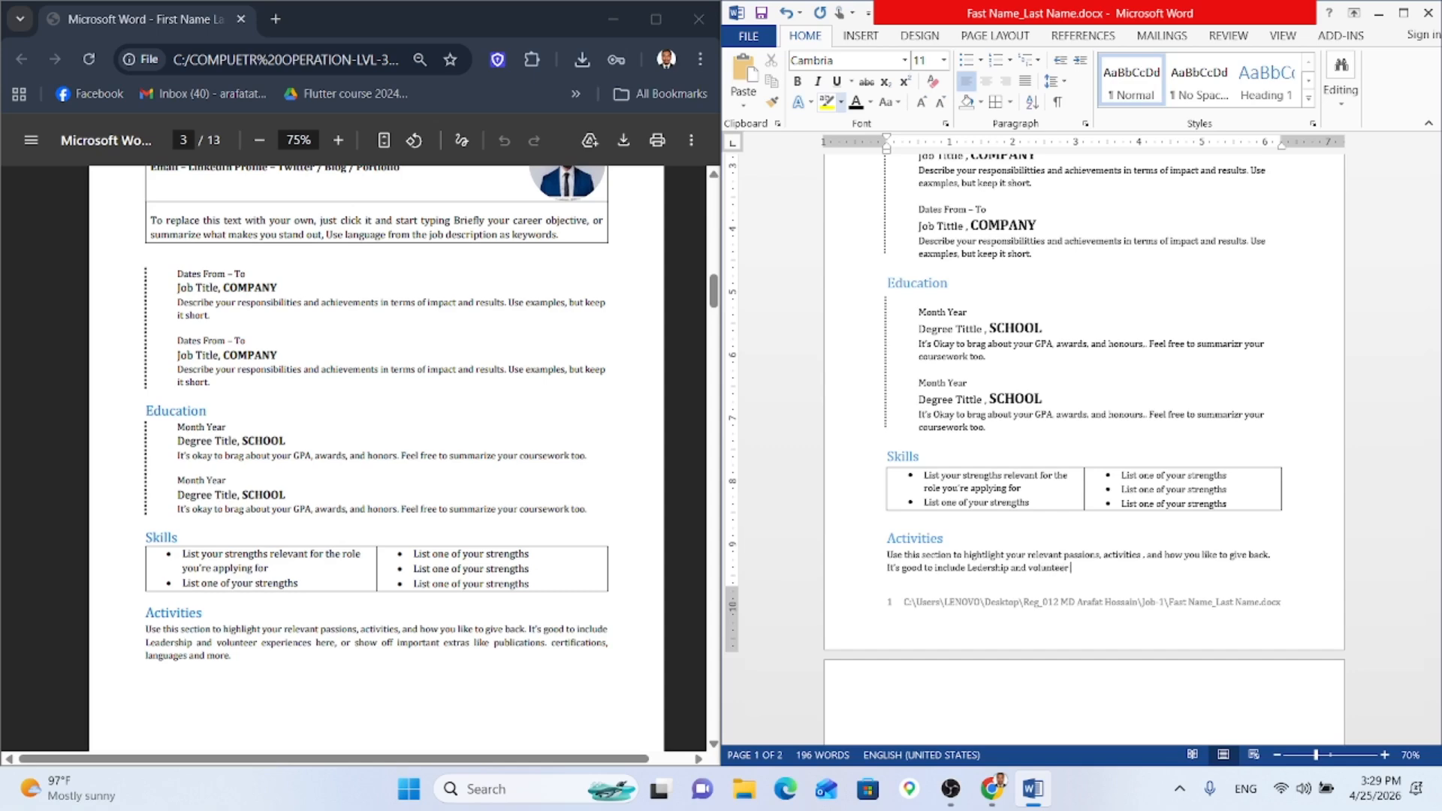
text(experiences. I)
key(BackSpace)
key(BackSpace)
key(BackSpace)
text(here, or show off important)
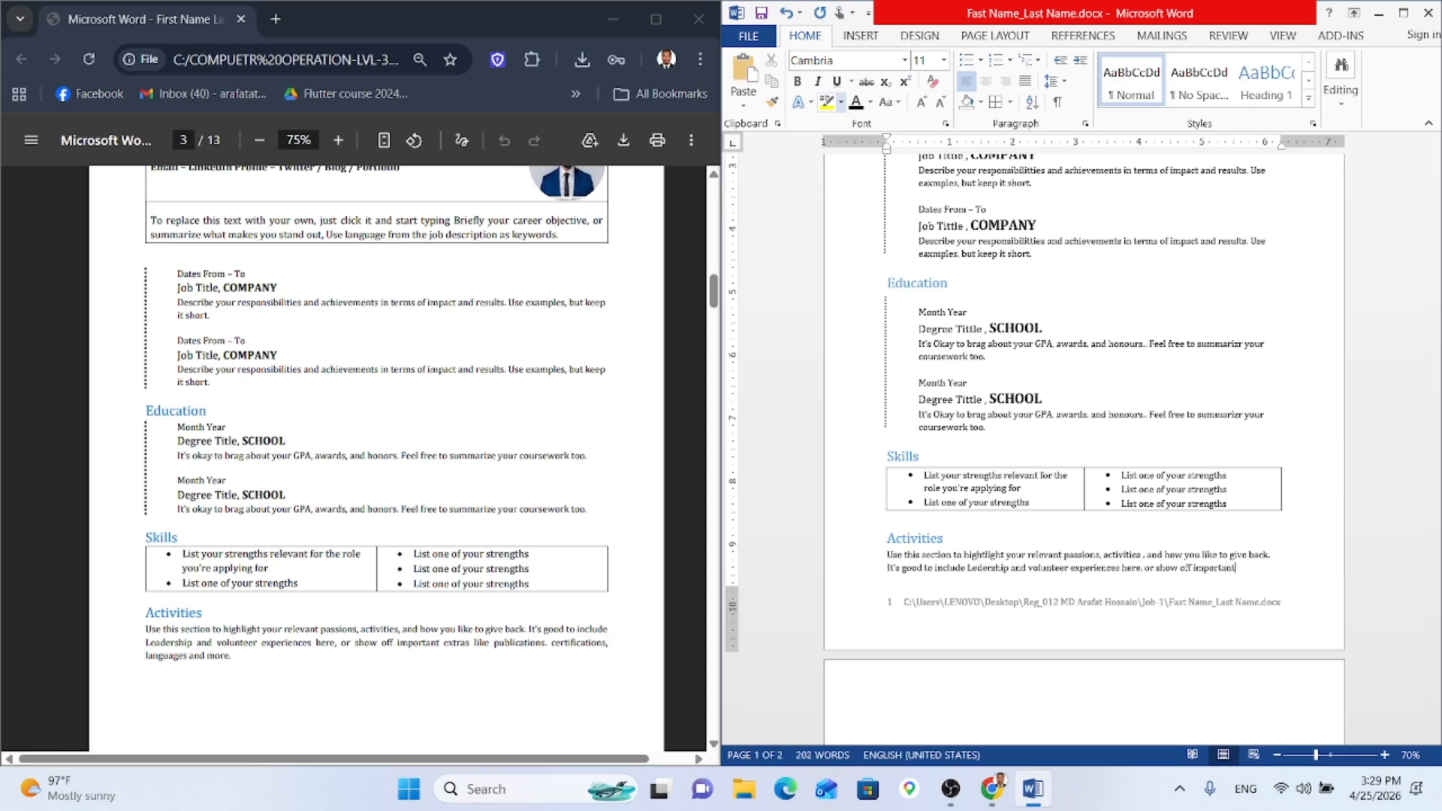
text( extras li)
text(ke publication , certification.)
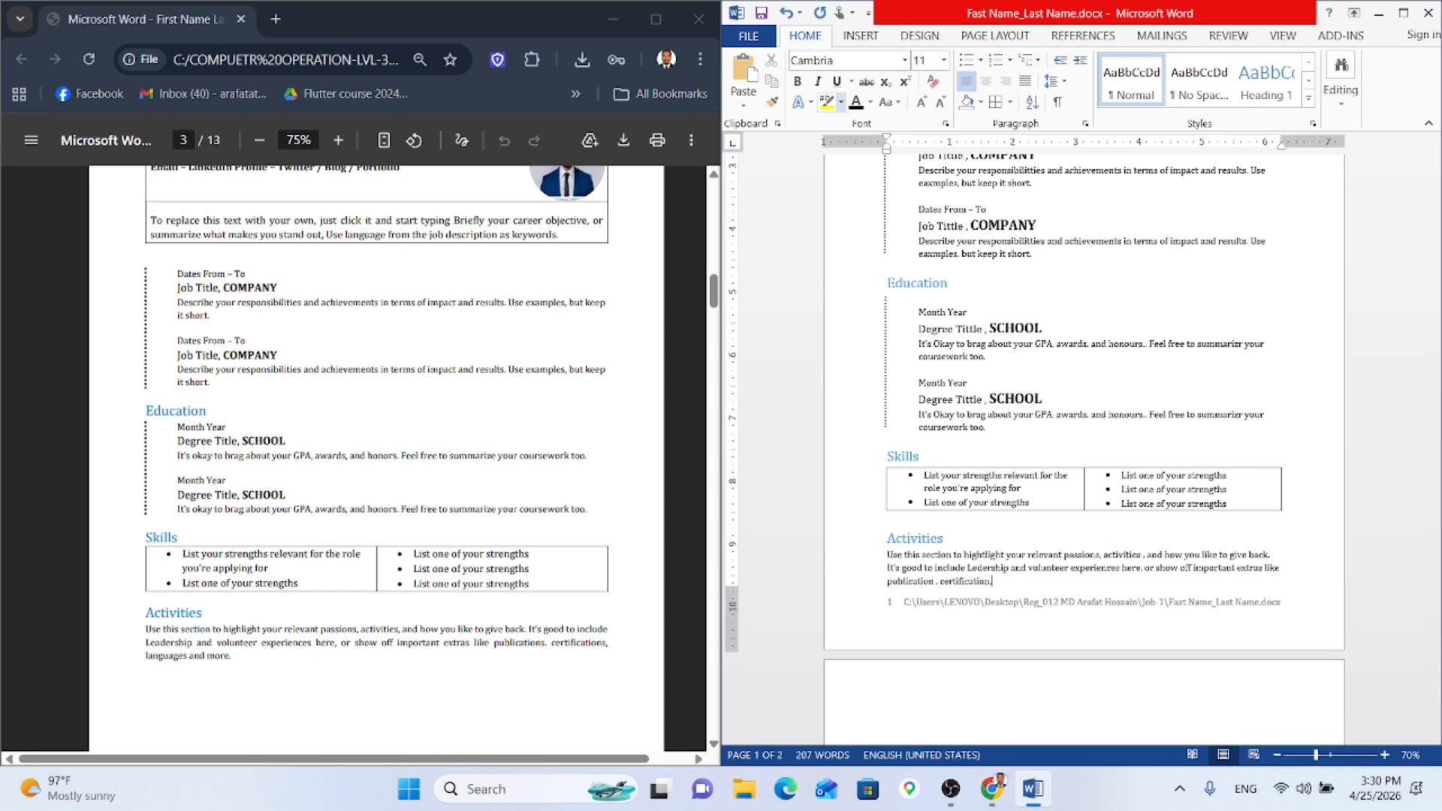
text(uages and more.)
Step: Scroll through the finished CV page against the reference, then down to the Bangla letter page
scroll(1042, 370, up, 1)
scroll(1041, 370, up, 1)
ctrl+scroll(1058, 421, down, 2)
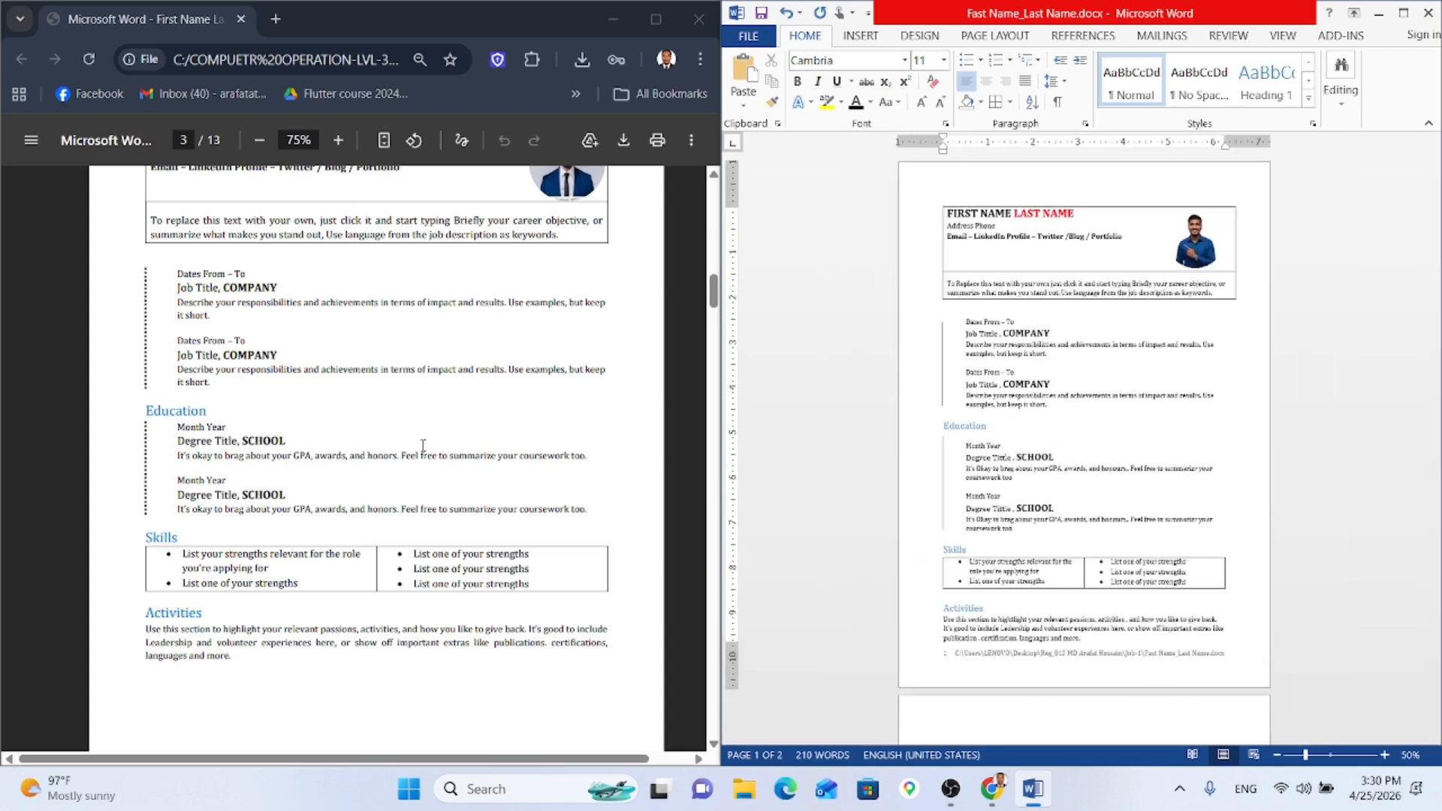
ctrl+scroll(423, 446, down, 3)
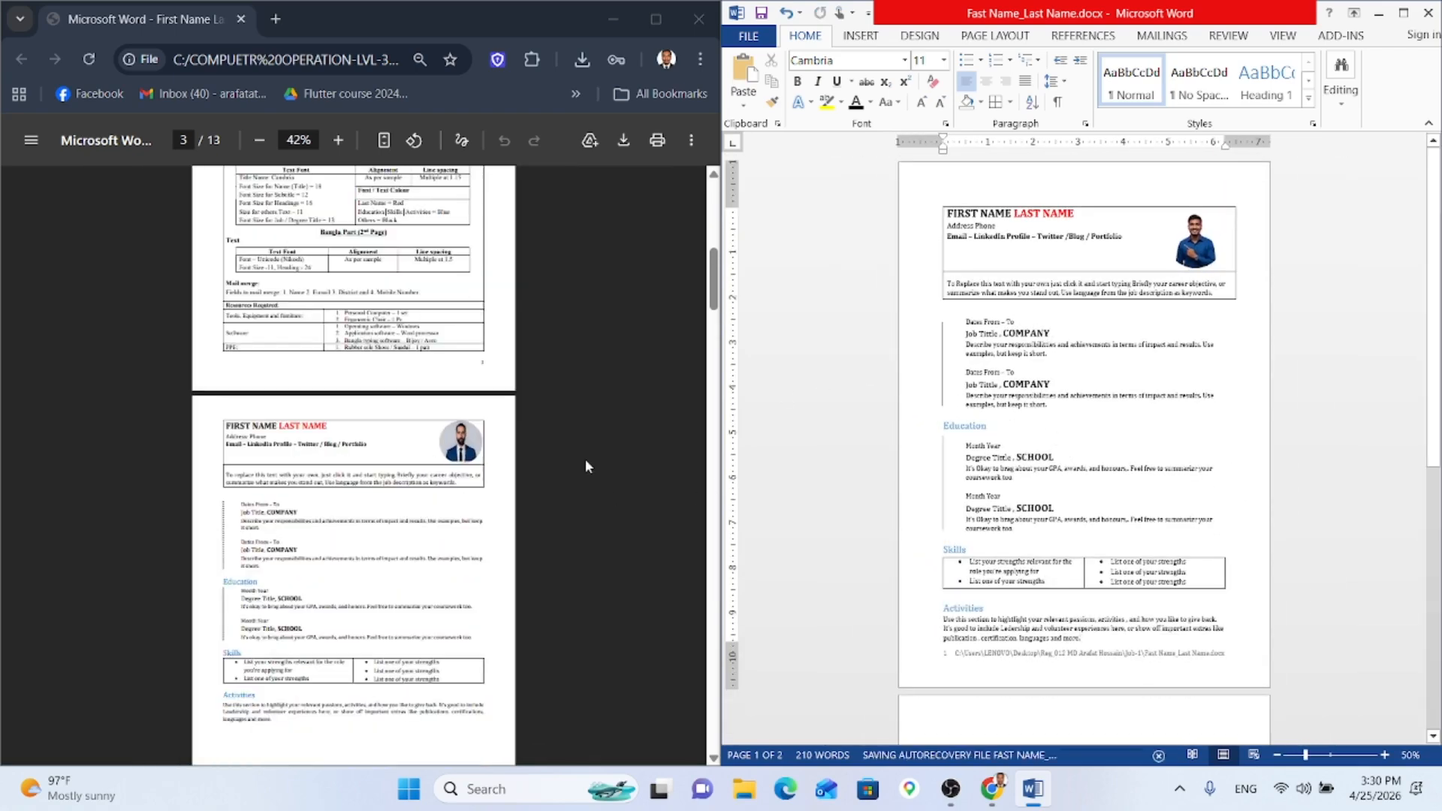
ctrl+scroll(485, 536, up, 1)
scroll(485, 536, down, 2)
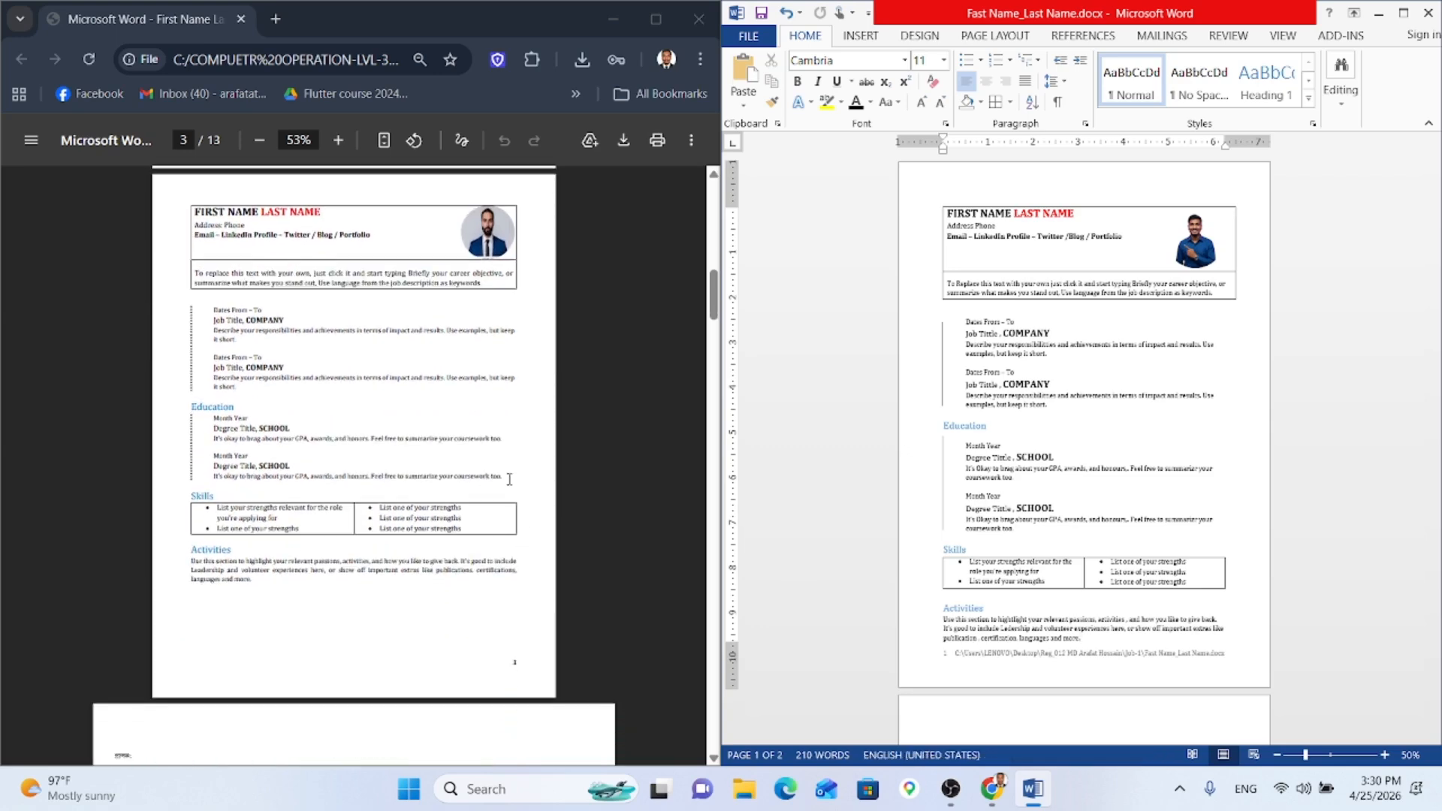
scroll(509, 480, up, 1)
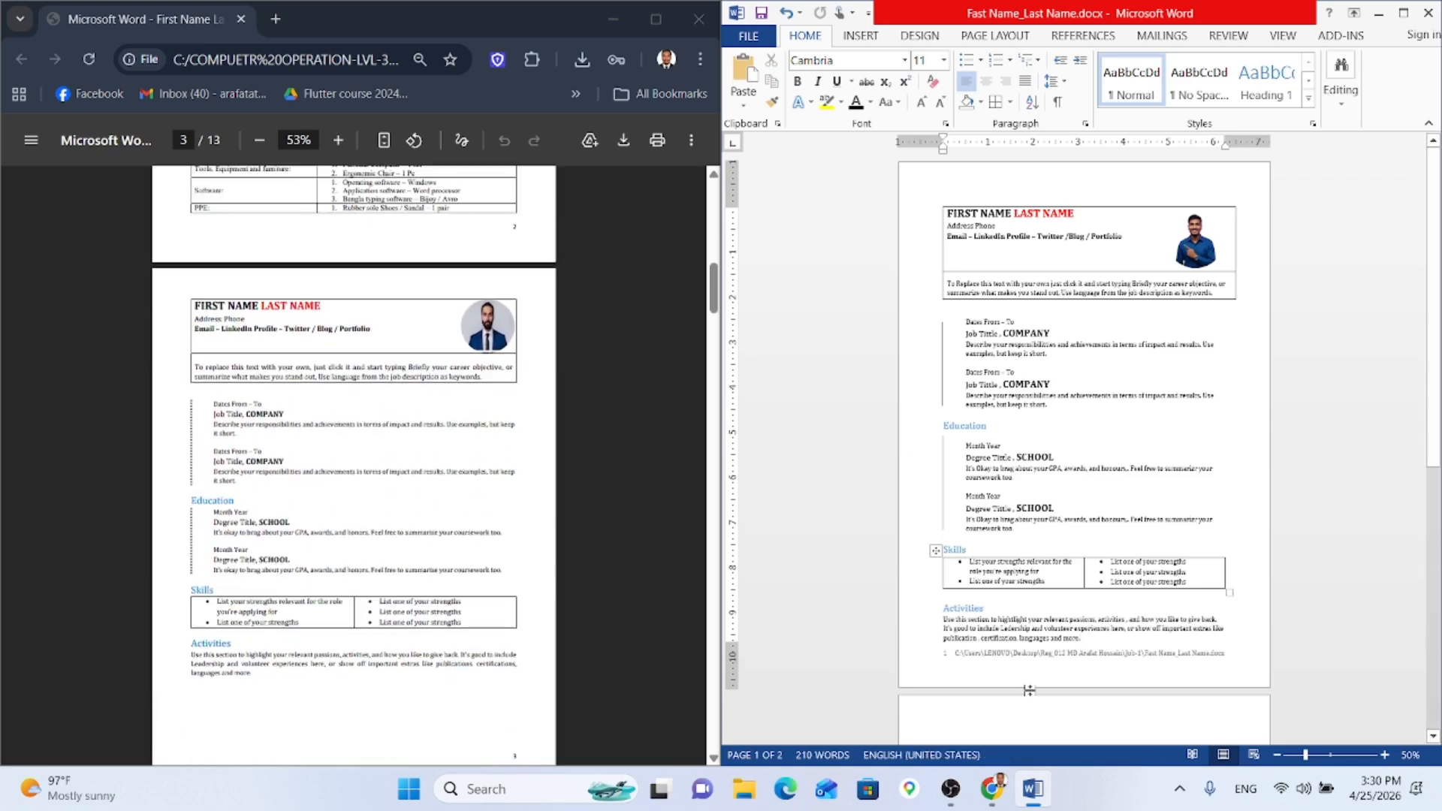
scroll(539, 539, down, 1)
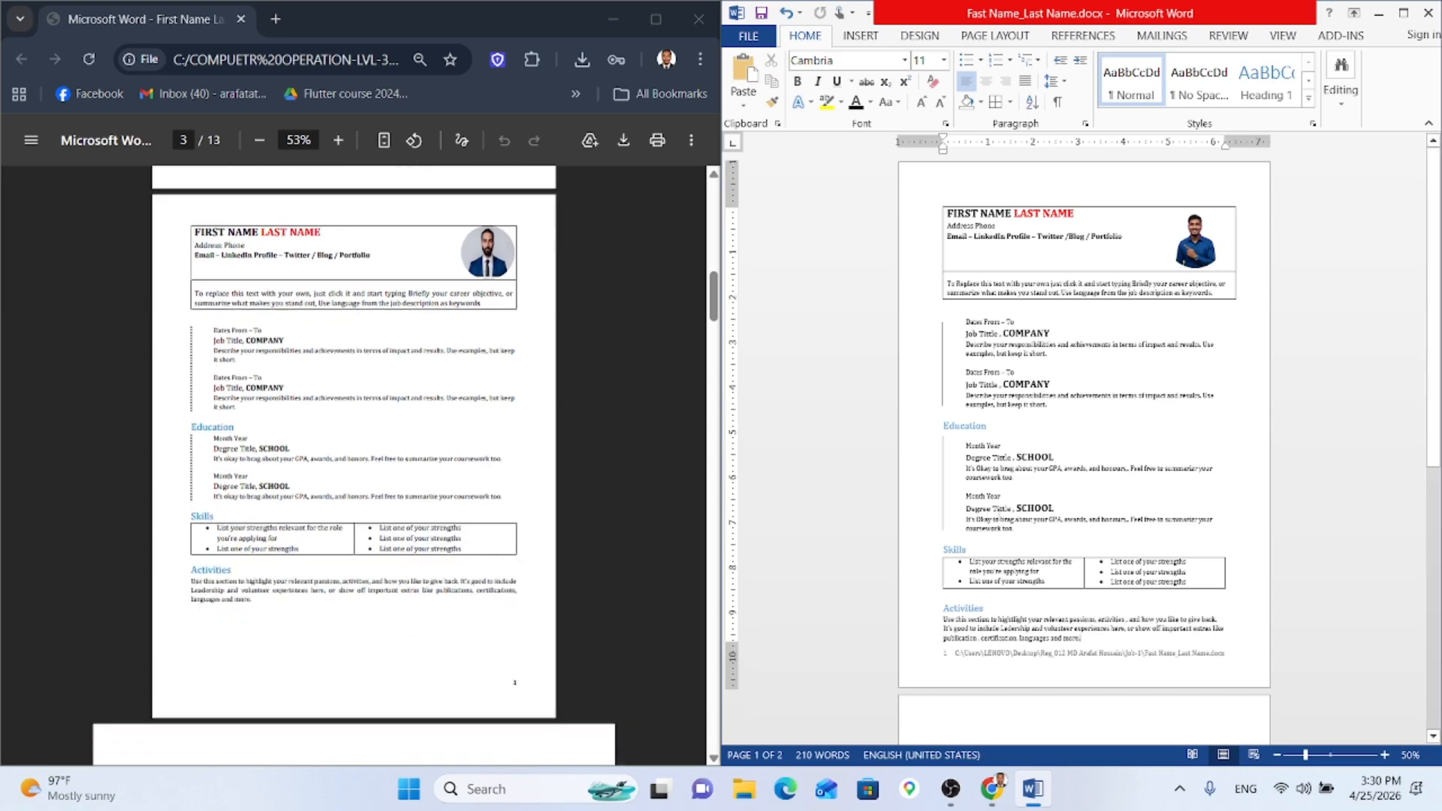
scroll(1018, 530, down, 1)
scroll(1017, 530, down, 3)
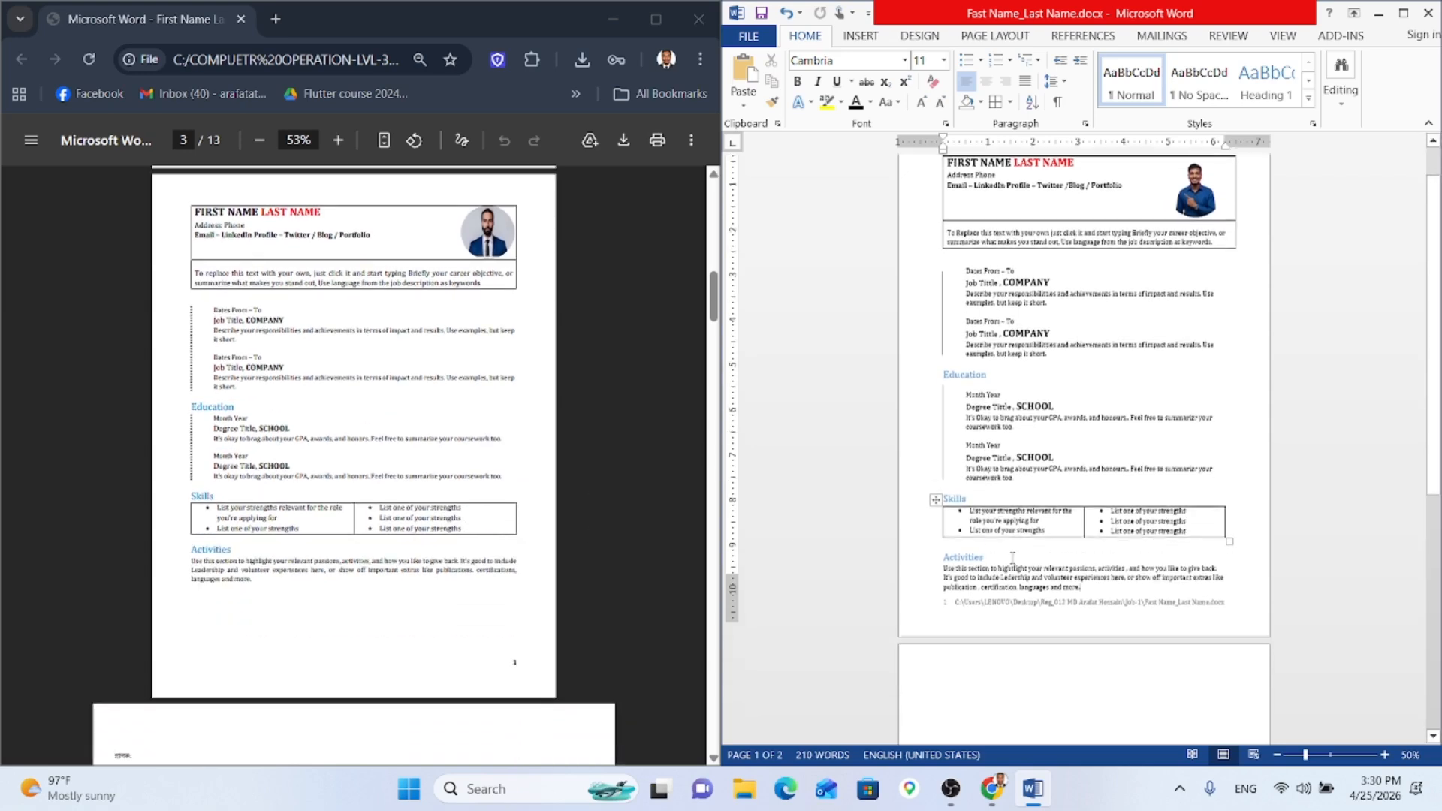
scroll(589, 607, down, 3)
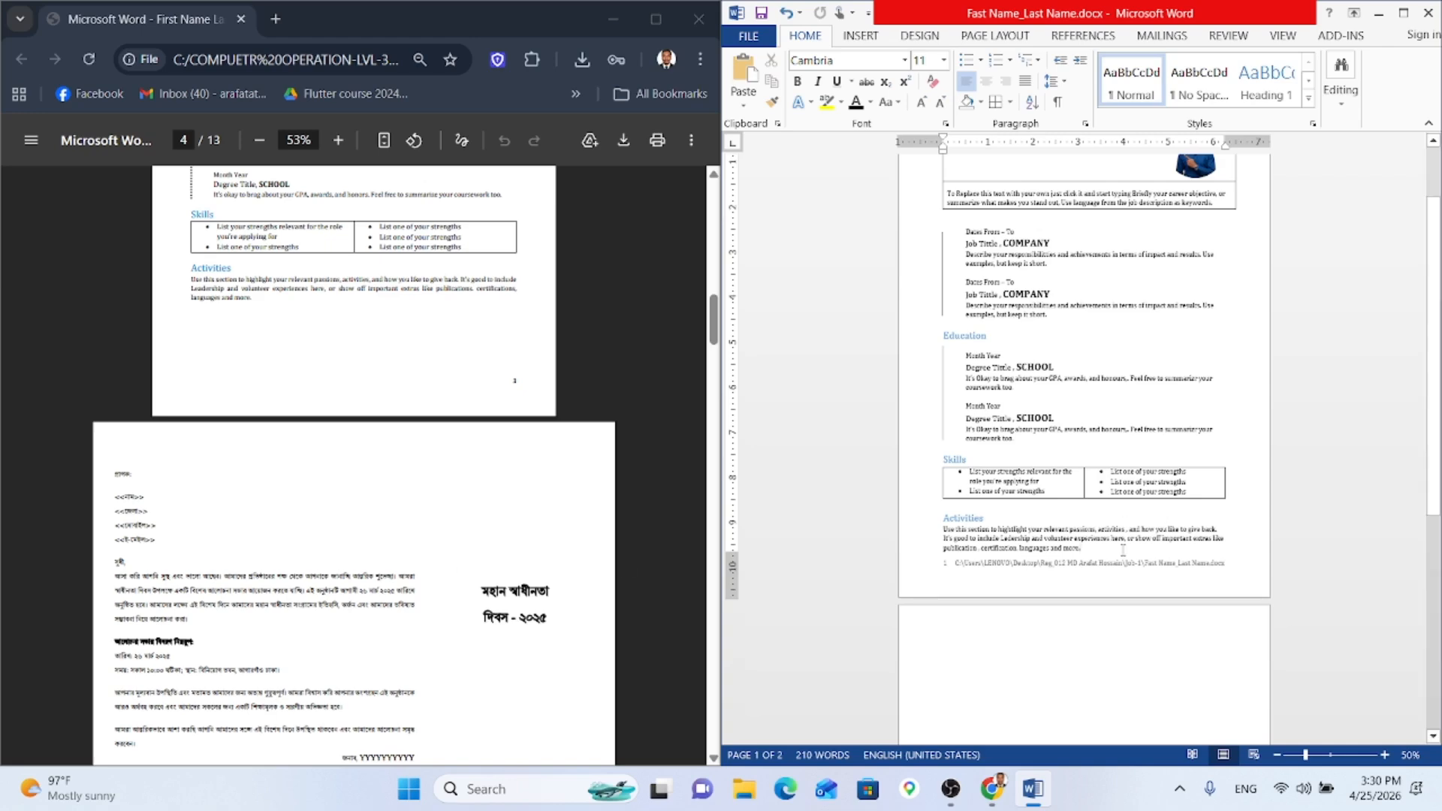
Step: With the caret on page 2, review the section breaks and keep the paper size at A4
click(859, 46)
click(977, 643)
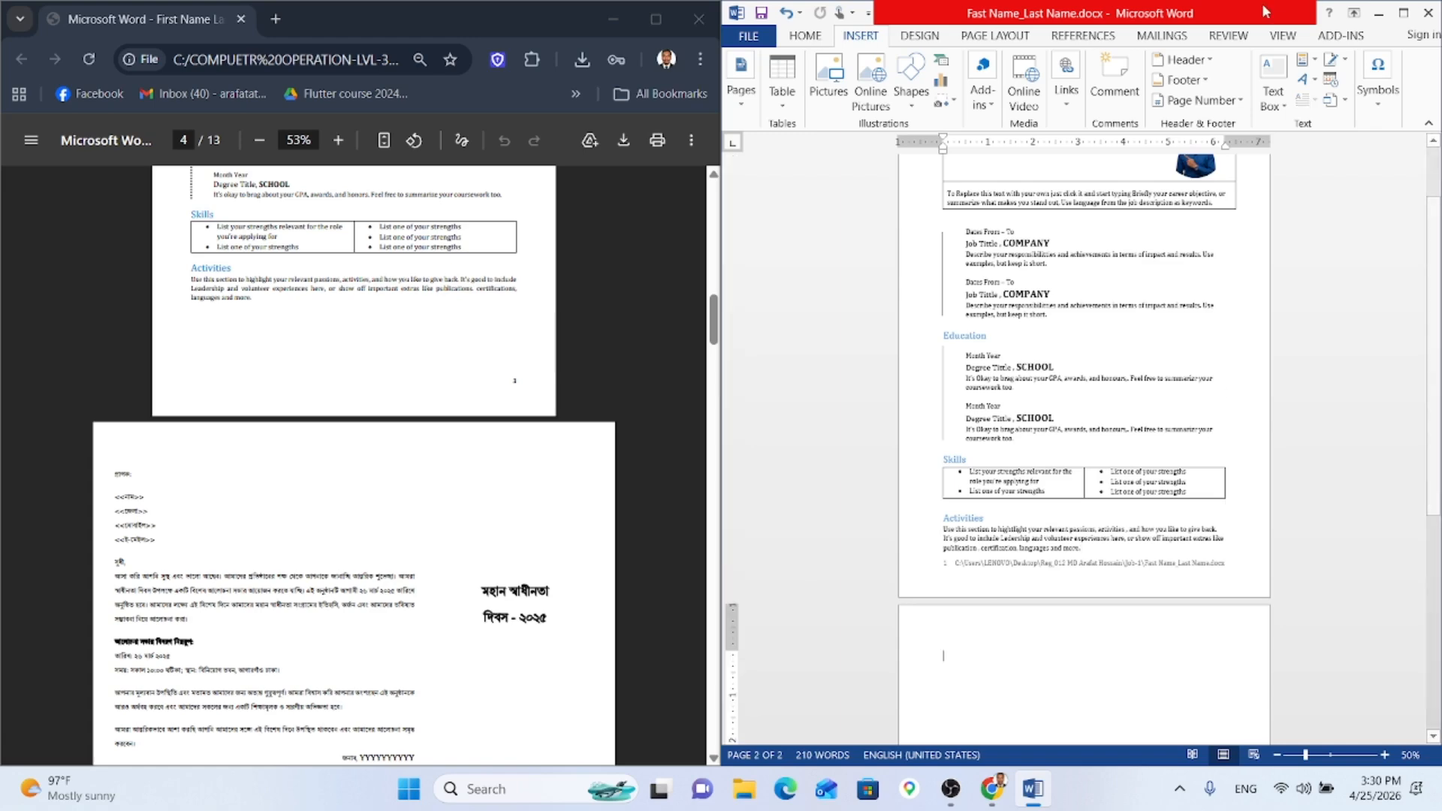
click(986, 41)
click(888, 63)
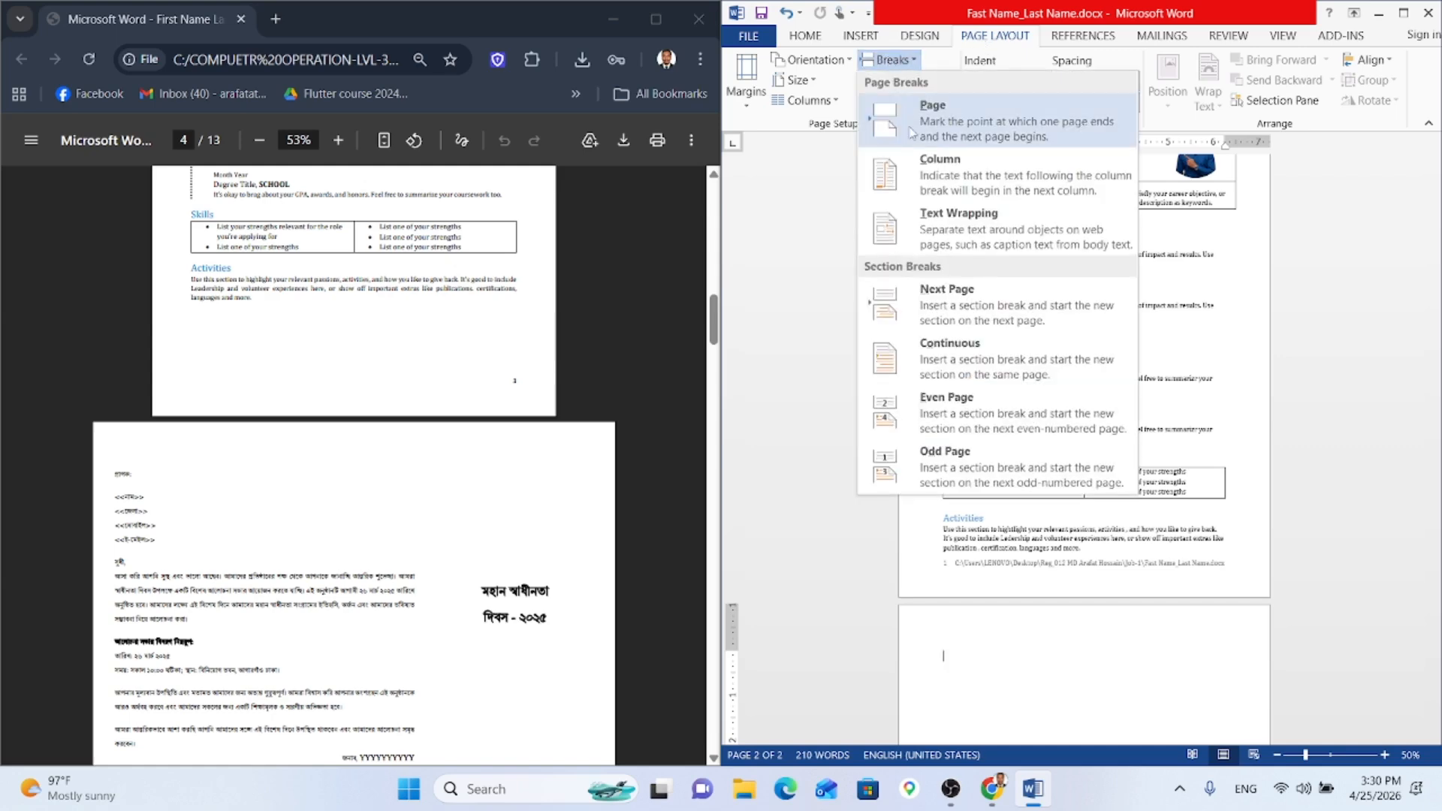
click(971, 343)
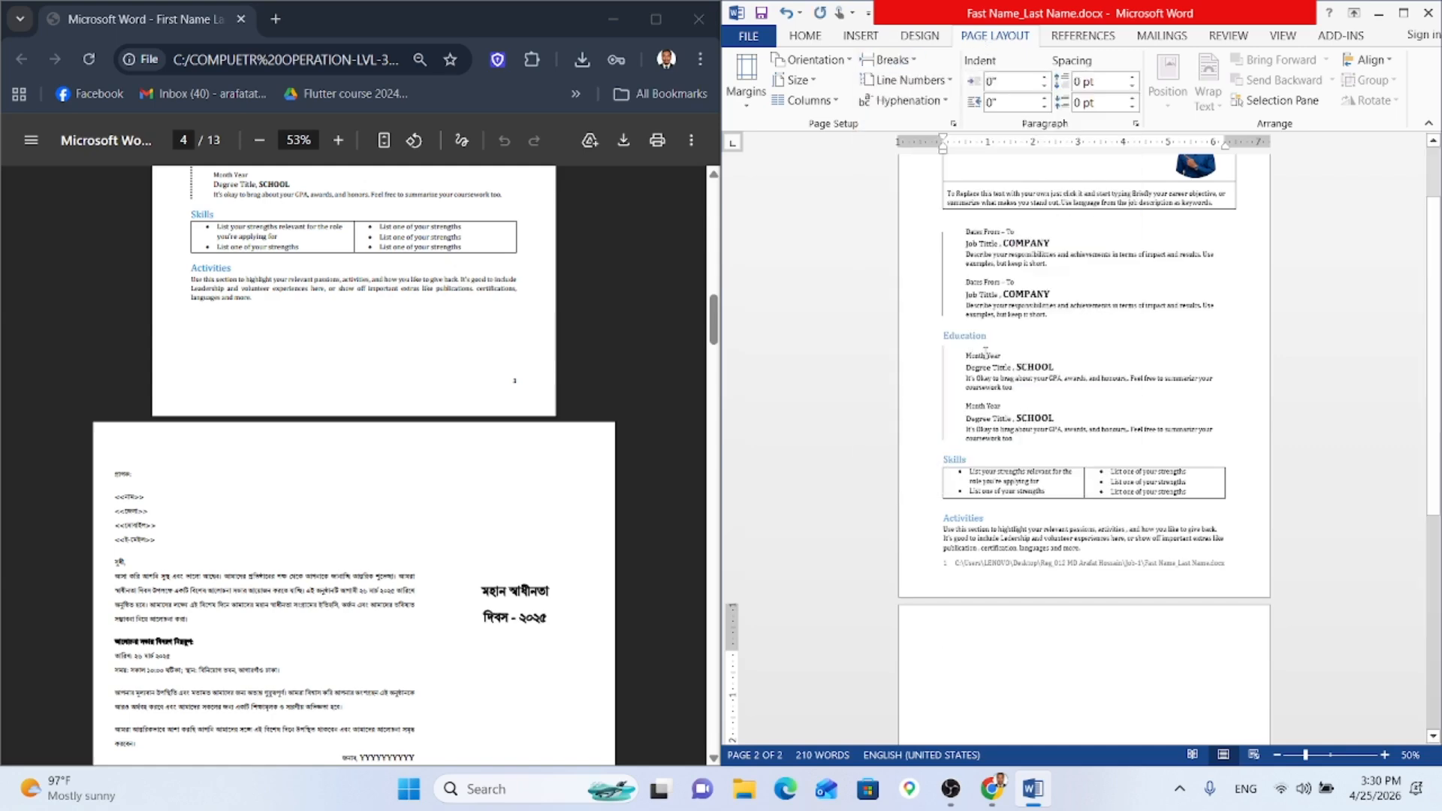
click(793, 80)
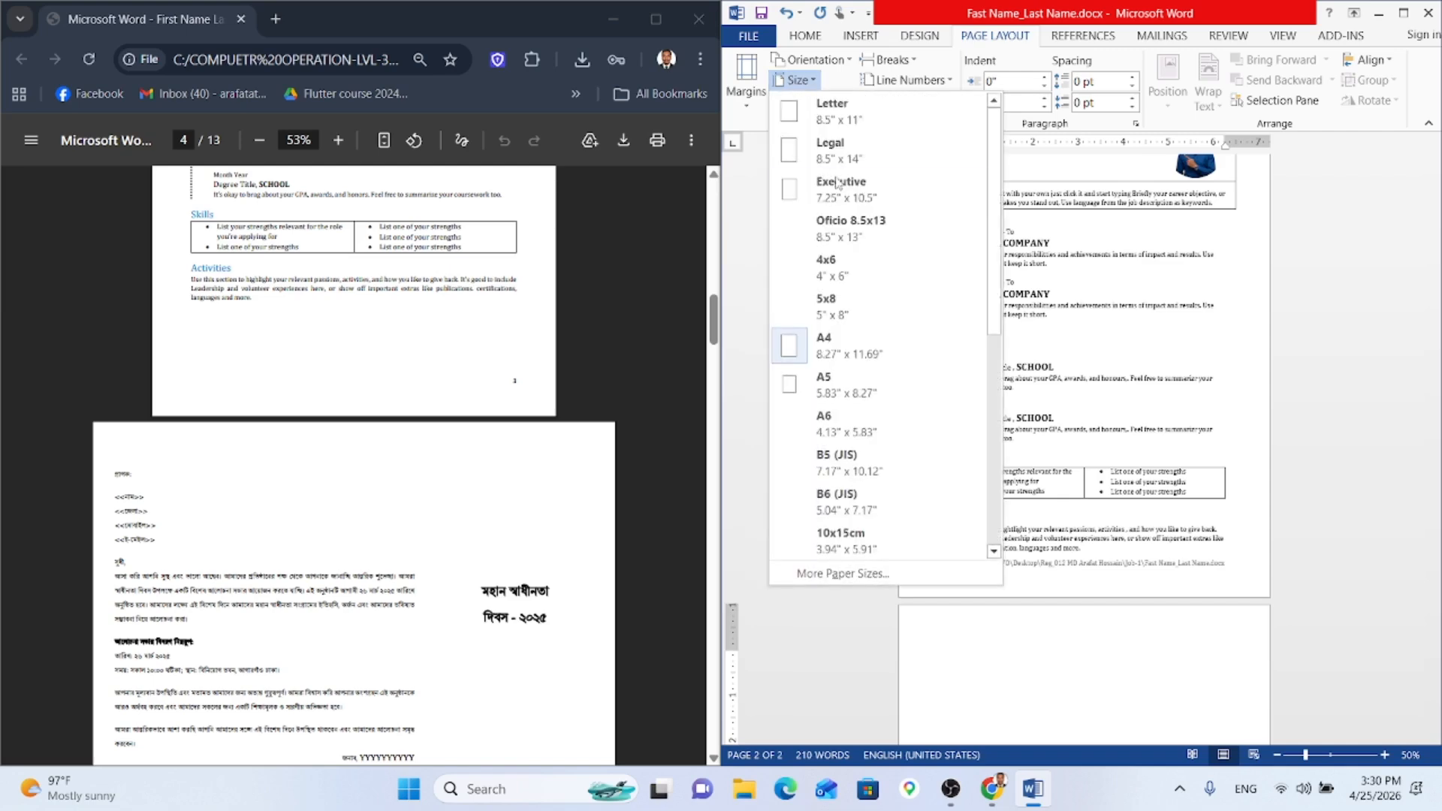
click(815, 78)
Step: Switch the second page to Landscape orientation, leaving the breaks unchanged
click(809, 59)
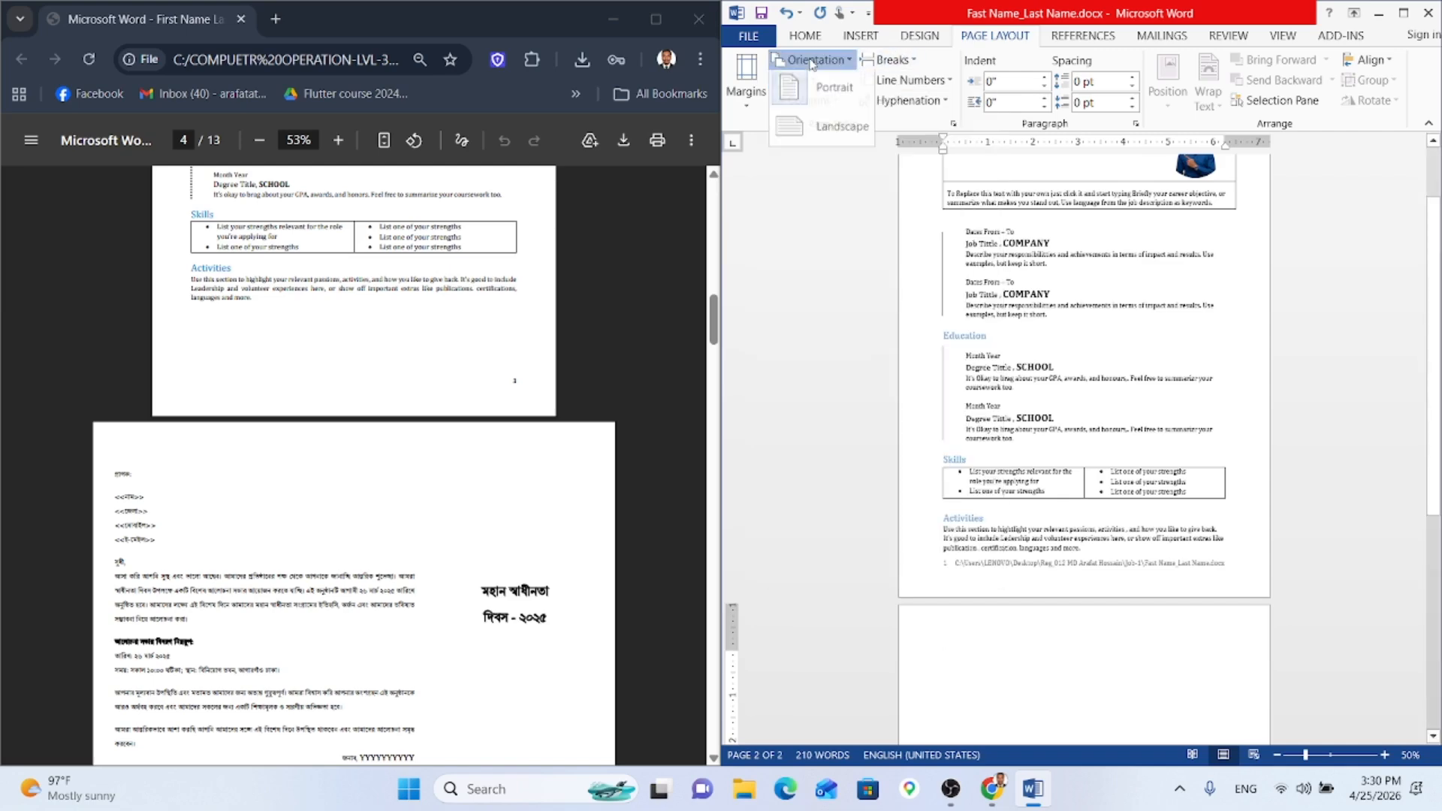
click(823, 127)
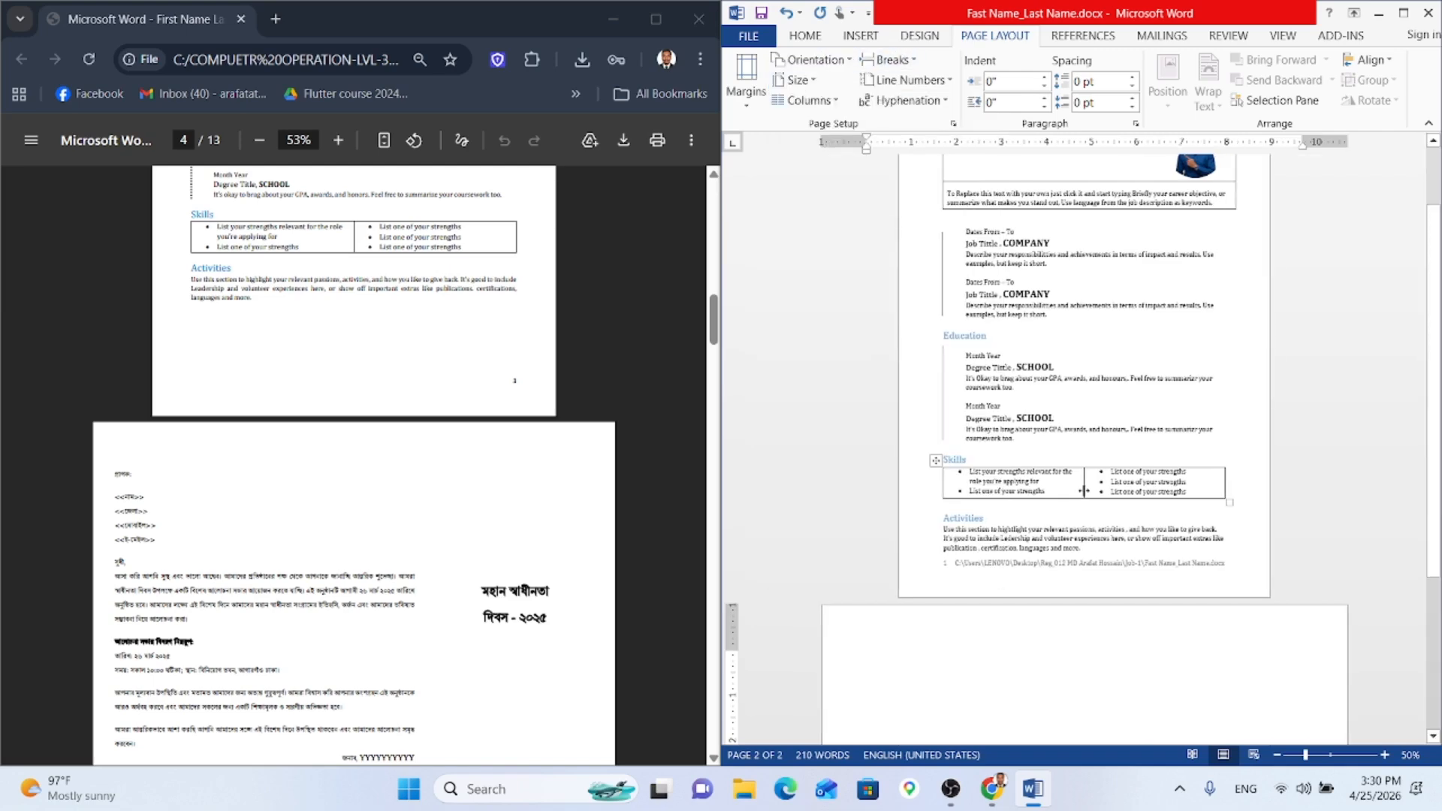
scroll(1006, 597, down, 1)
scroll(997, 598, down, 2)
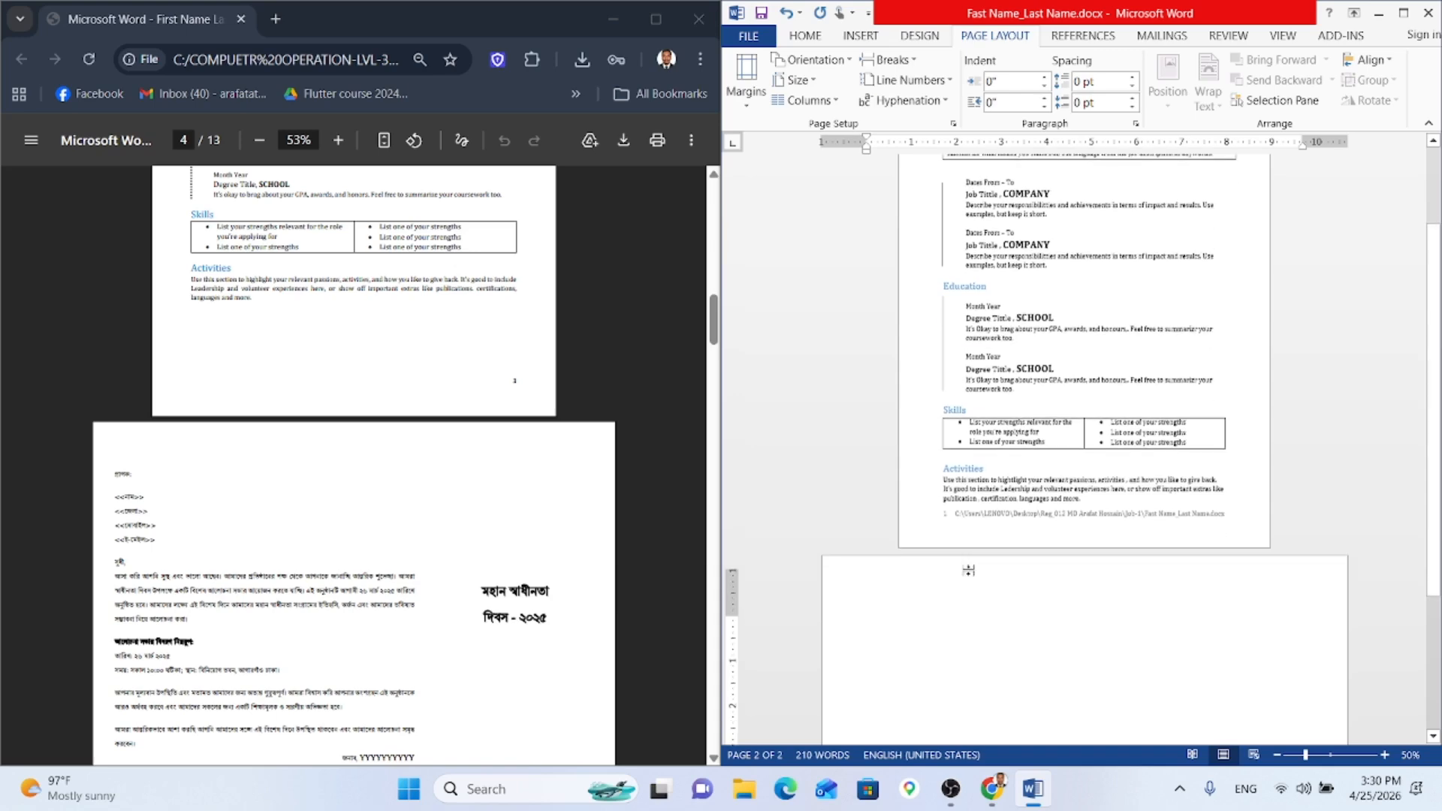
scroll(966, 570, up, 6)
scroll(880, 623, down, 3)
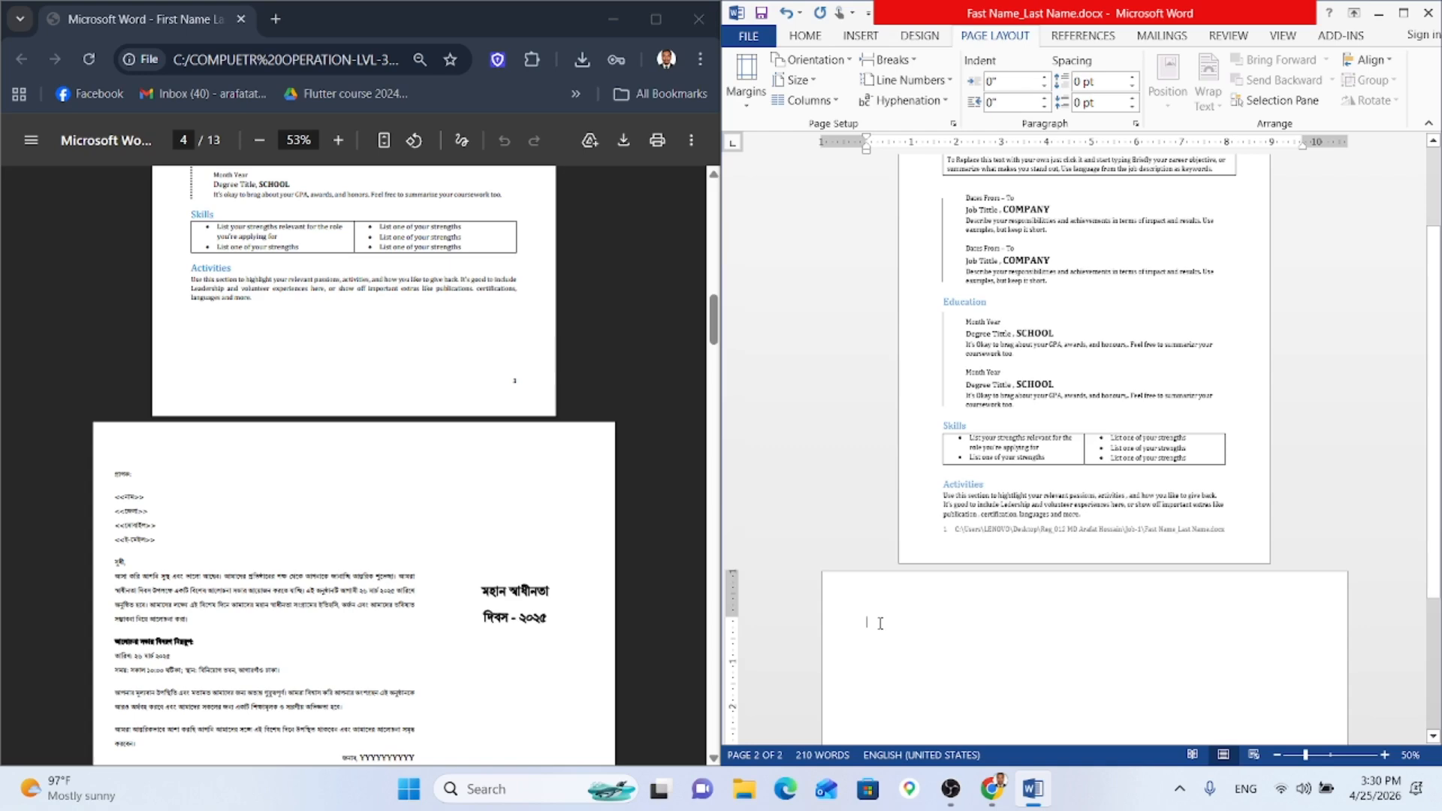
click(887, 60)
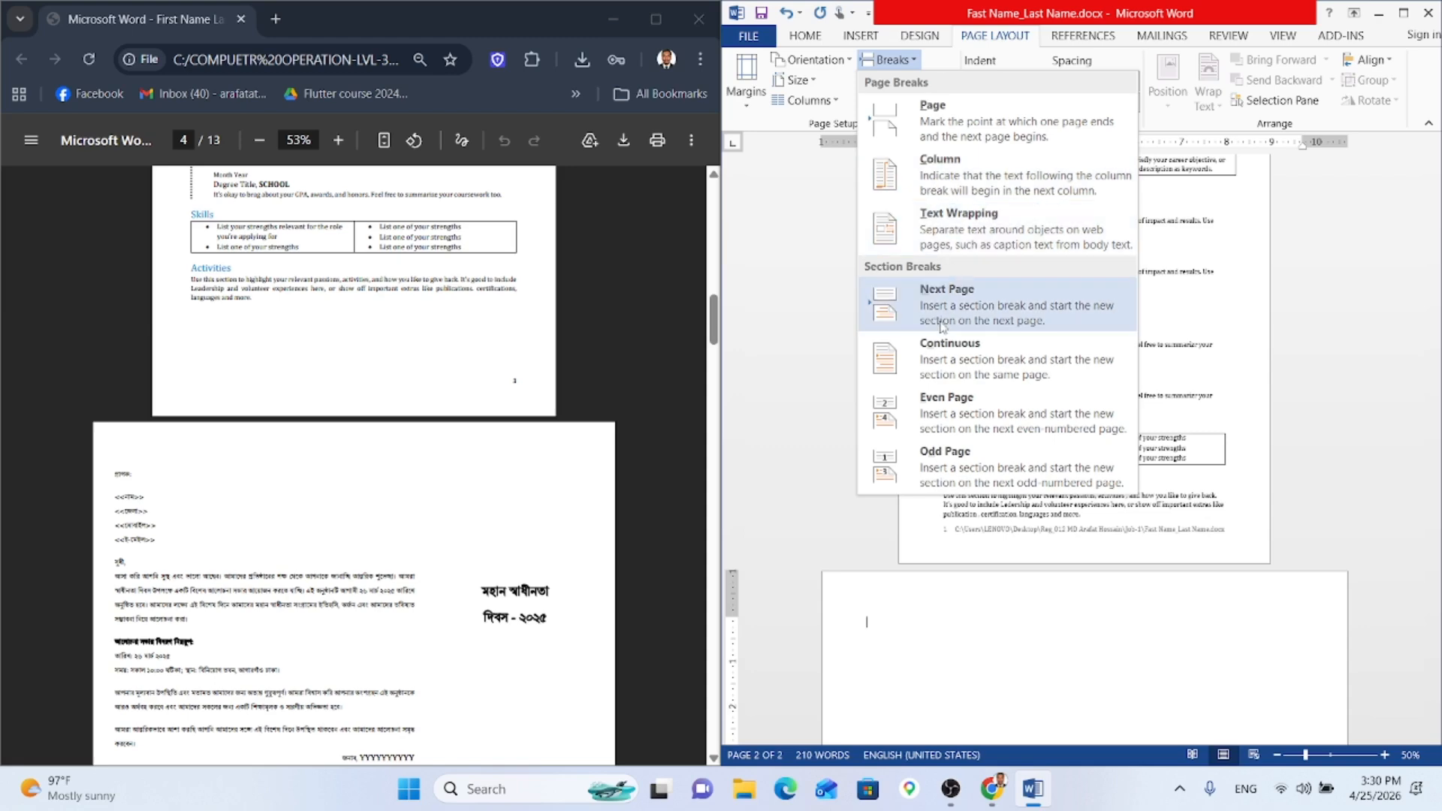
click(938, 615)
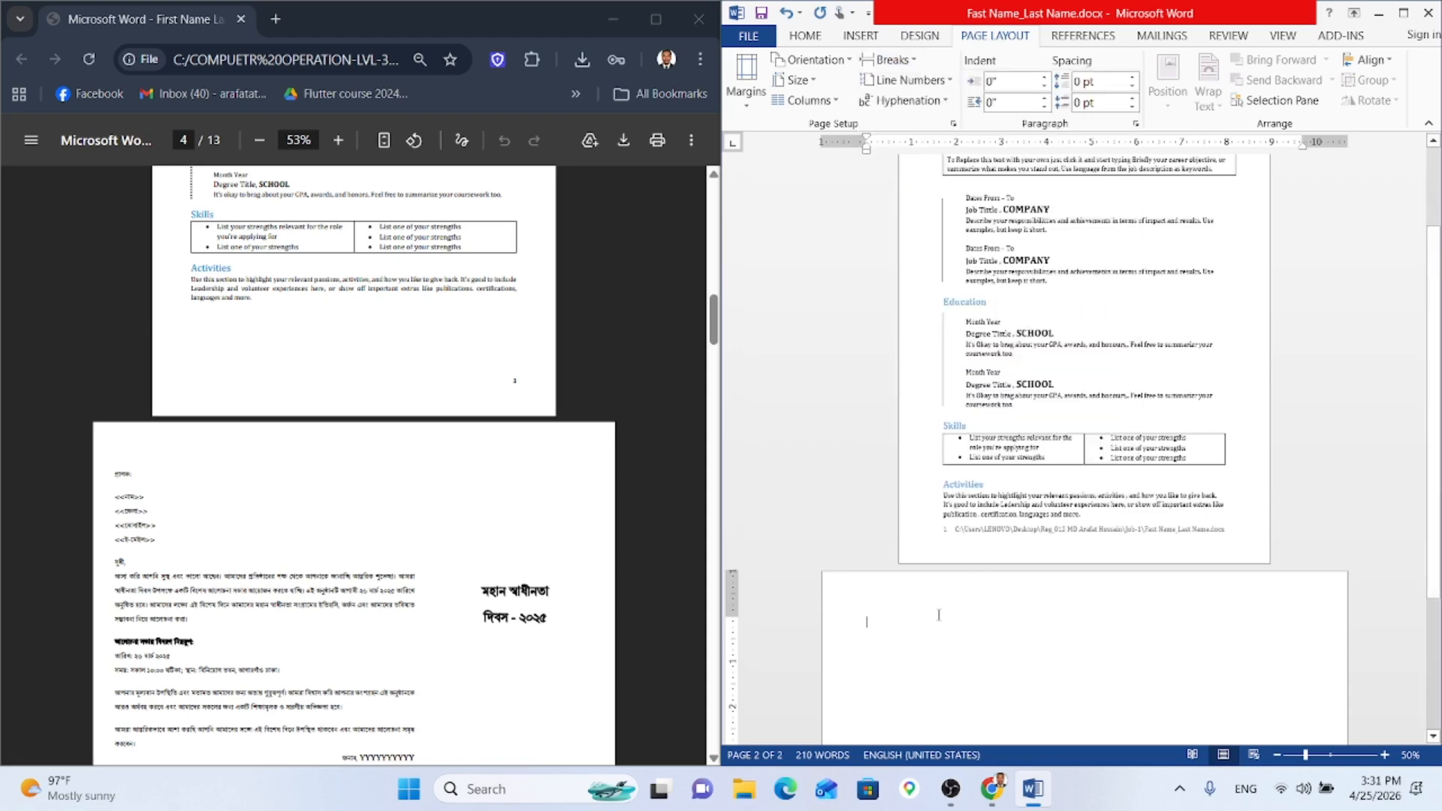
Step: Highlight the required 'Unicode (Nikosh)' font in the reference brief
scroll(256, 458, up, 5)
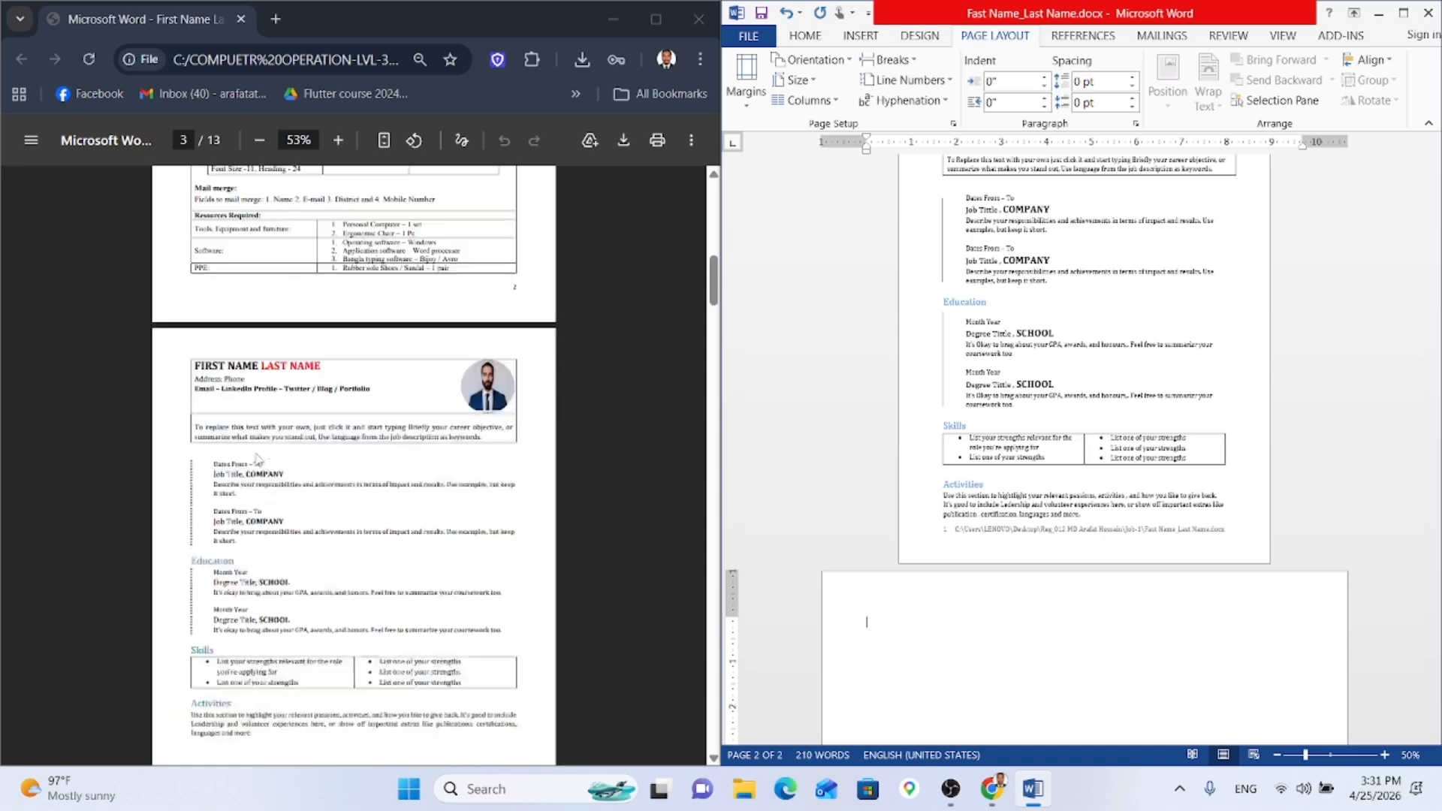
scroll(256, 458, up, 5)
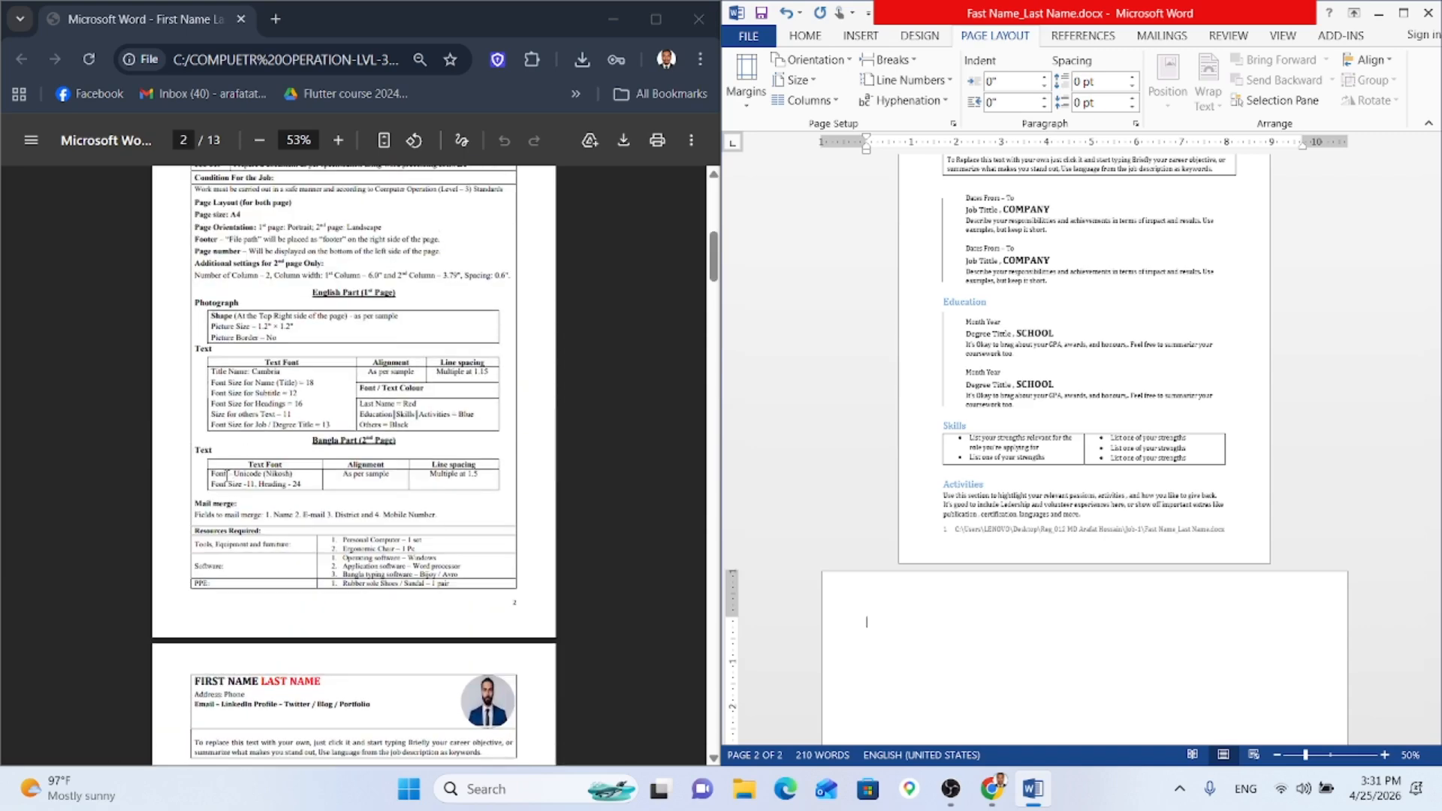
drag(227, 474, 293, 475)
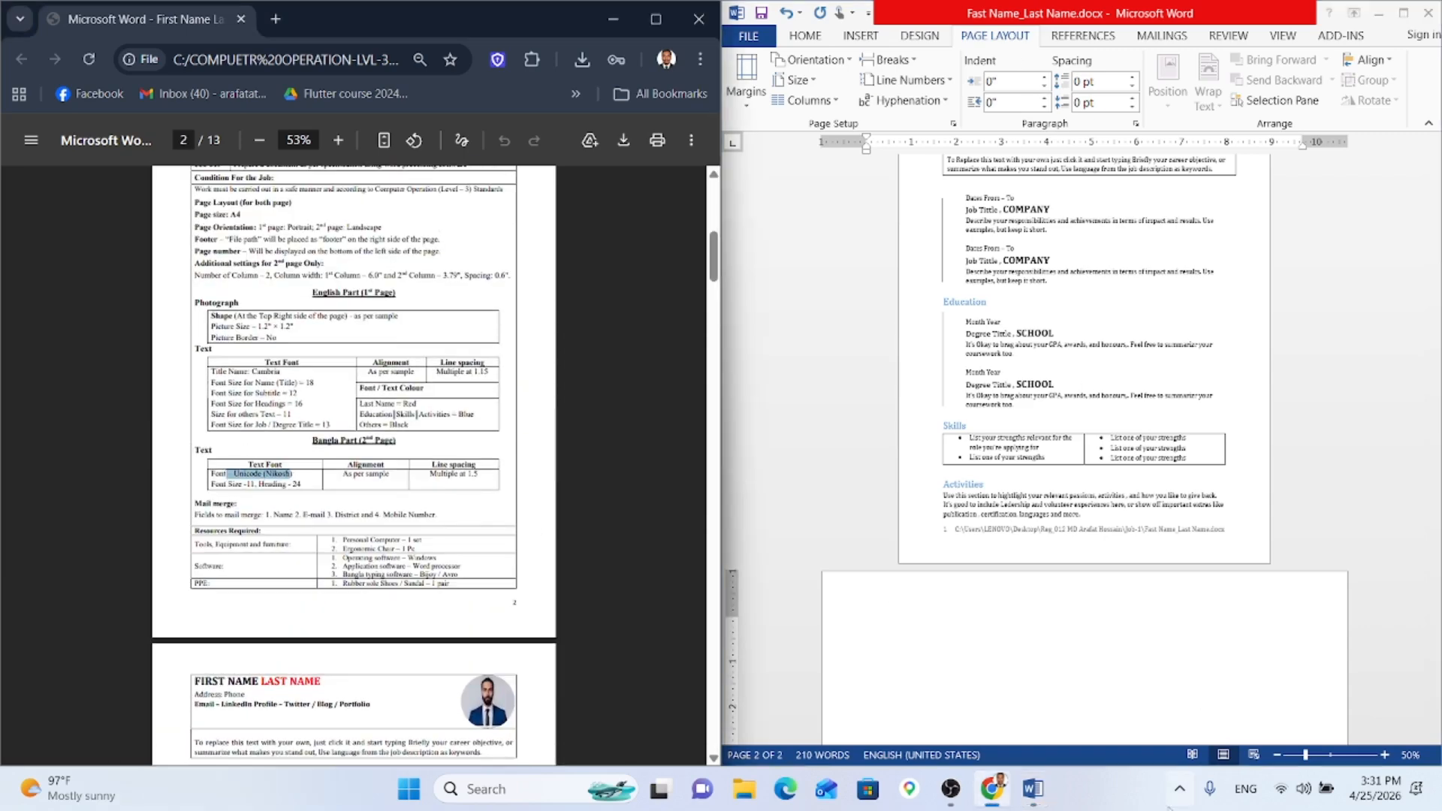
Step: Show the Bangla keyboard as a toolbar and switch it to Unicode input
click(1179, 788)
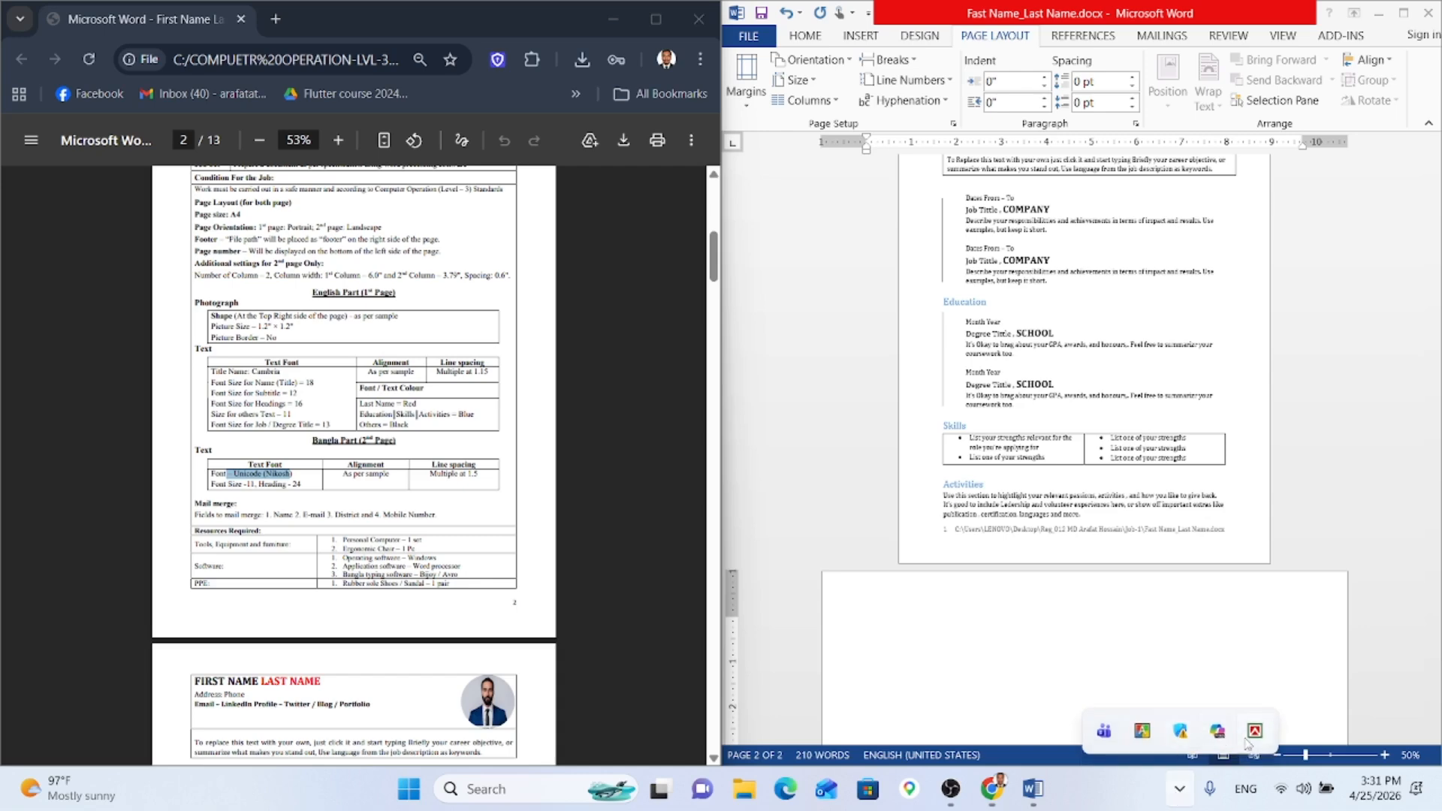
right_click(1247, 740)
click(1189, 712)
right_click(1255, 734)
click(1157, 689)
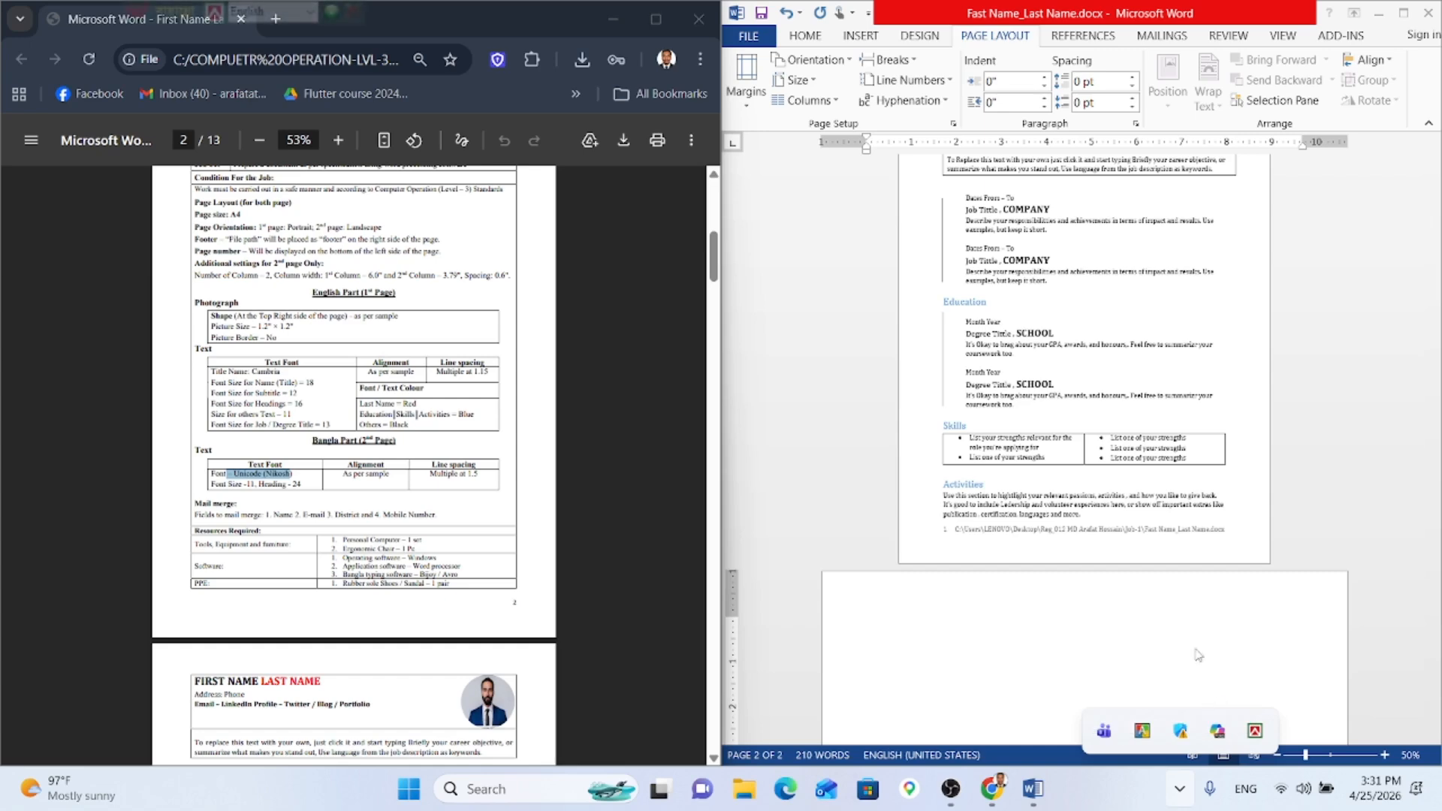
click(309, 11)
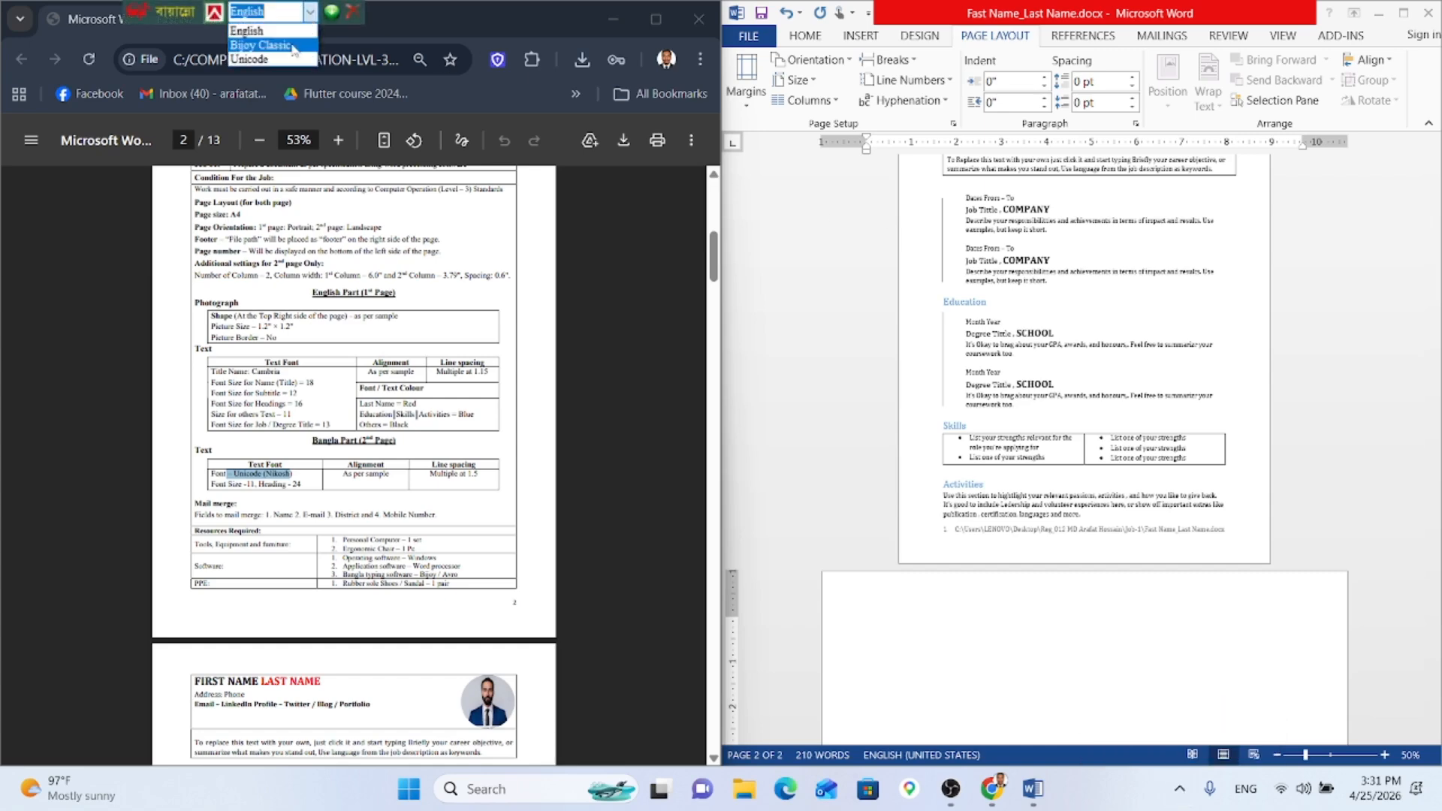
click(281, 61)
Step: On the blank second page, select the current font name to replace it
click(872, 643)
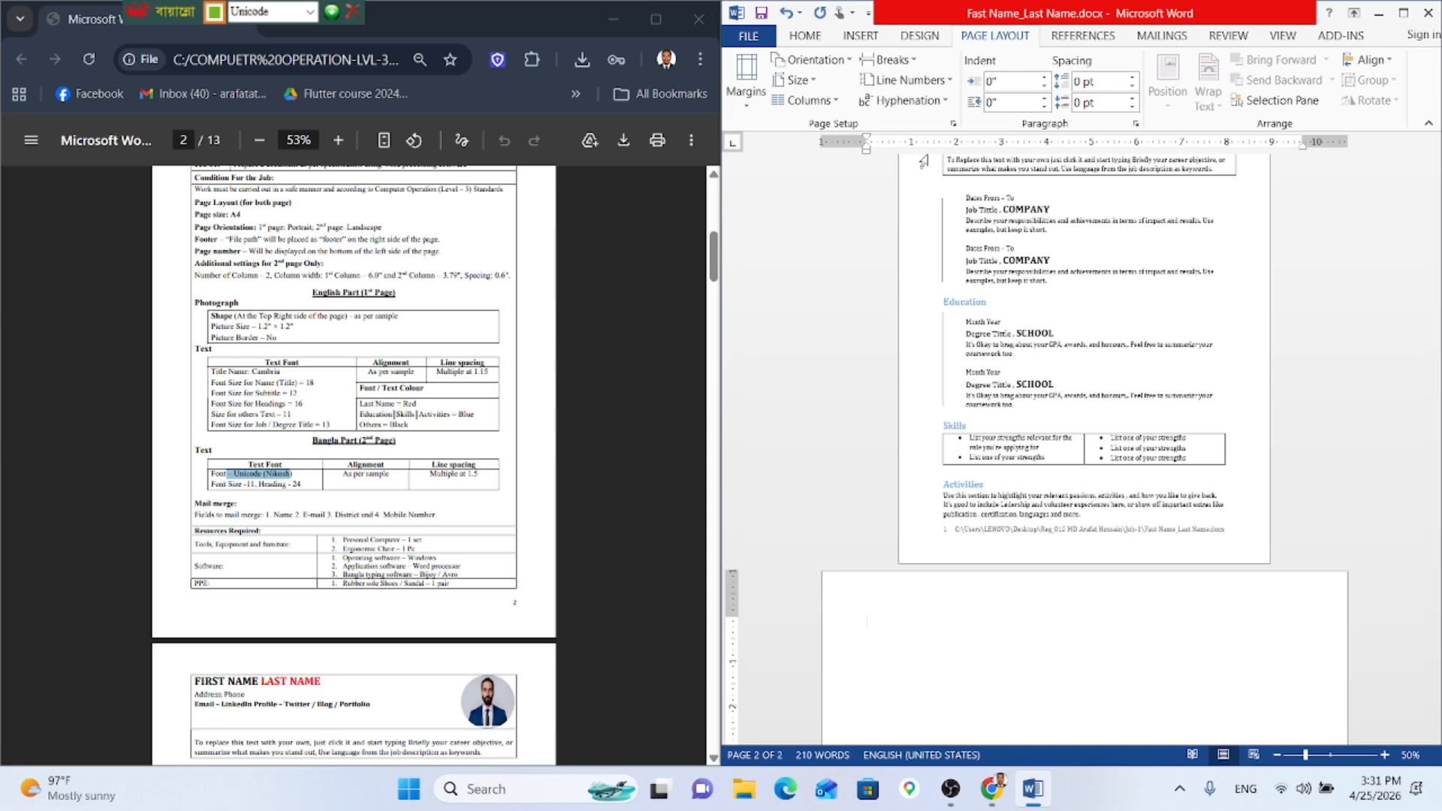
click(805, 35)
click(856, 59)
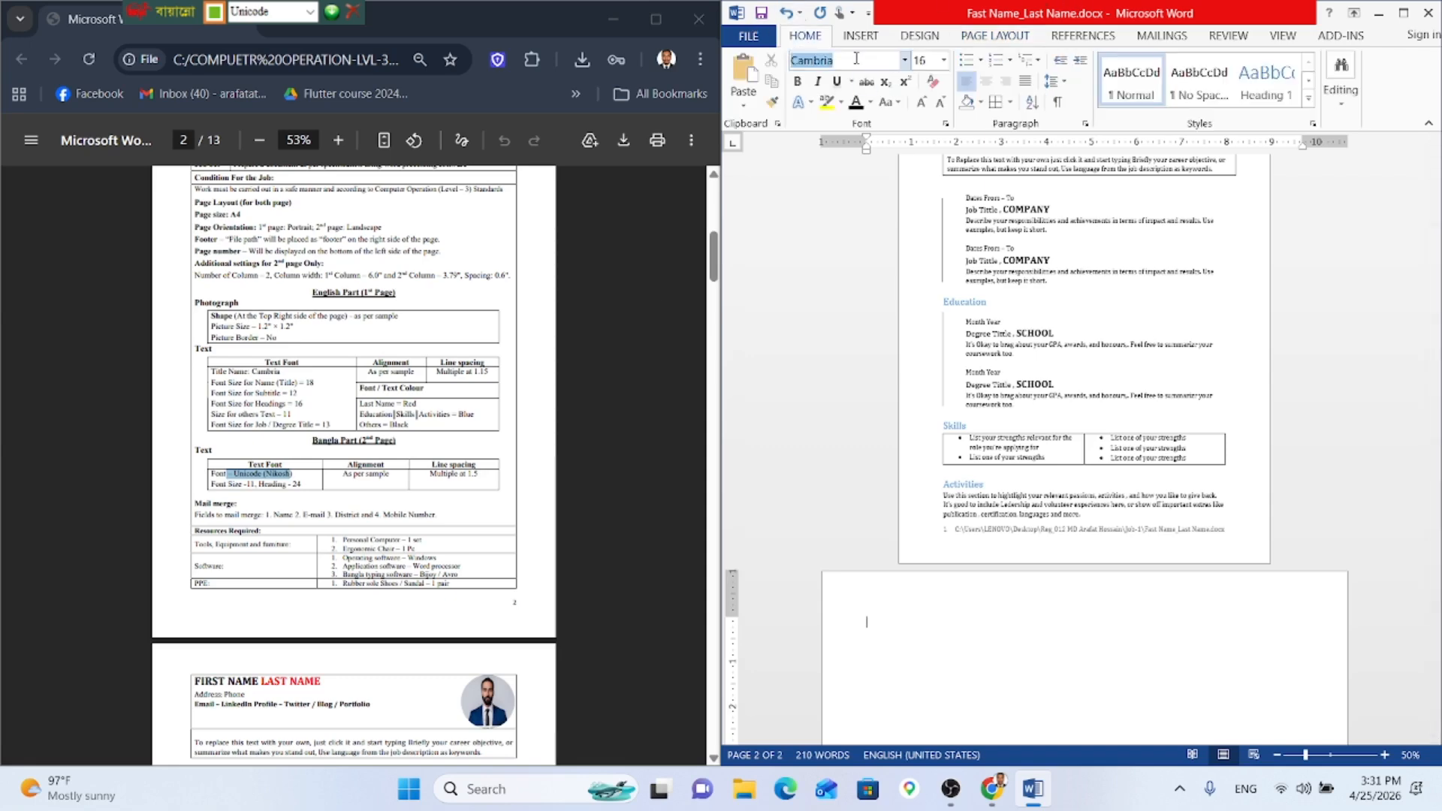
click(905, 60)
click(838, 233)
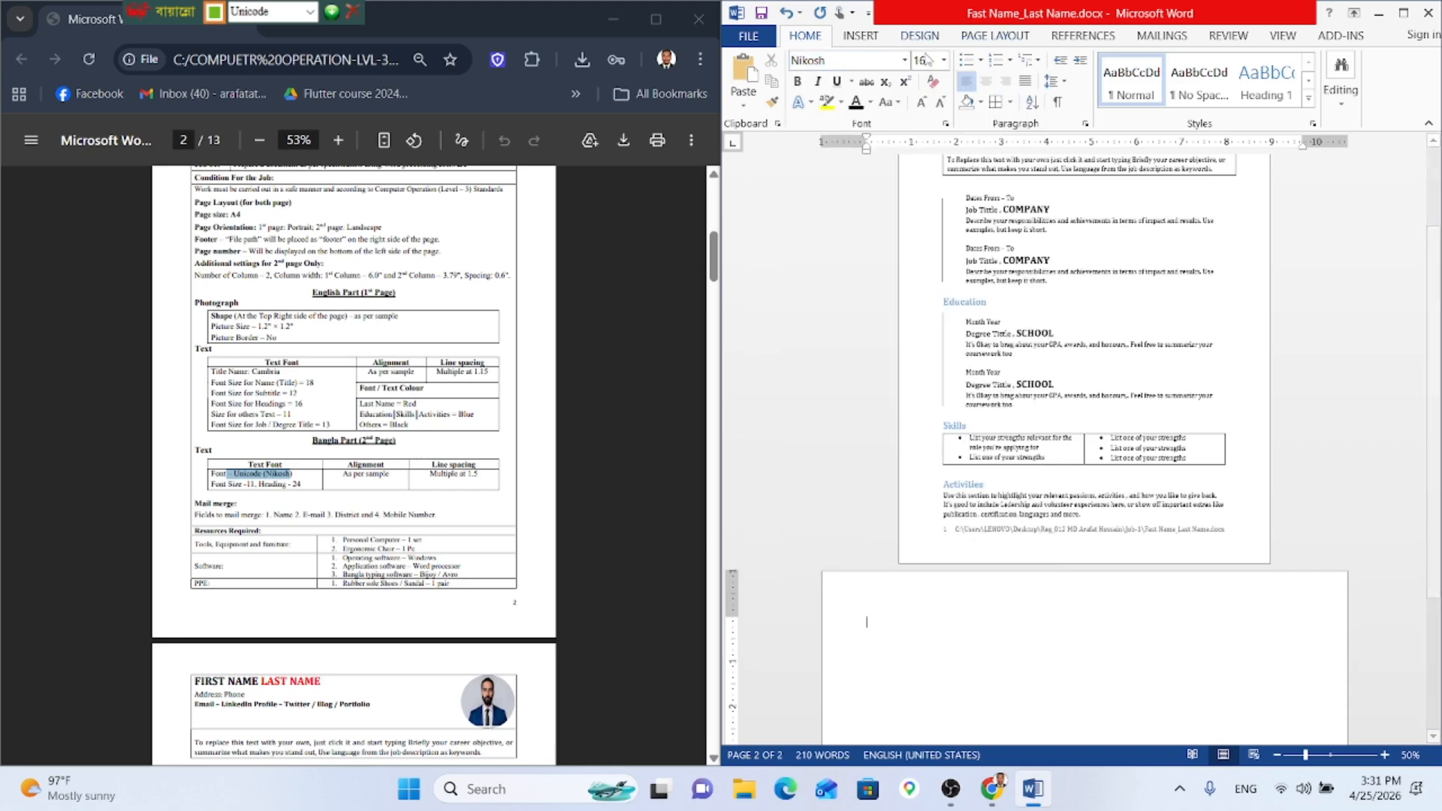
click(920, 102)
click(921, 103)
click(921, 102)
click(938, 102)
click(939, 103)
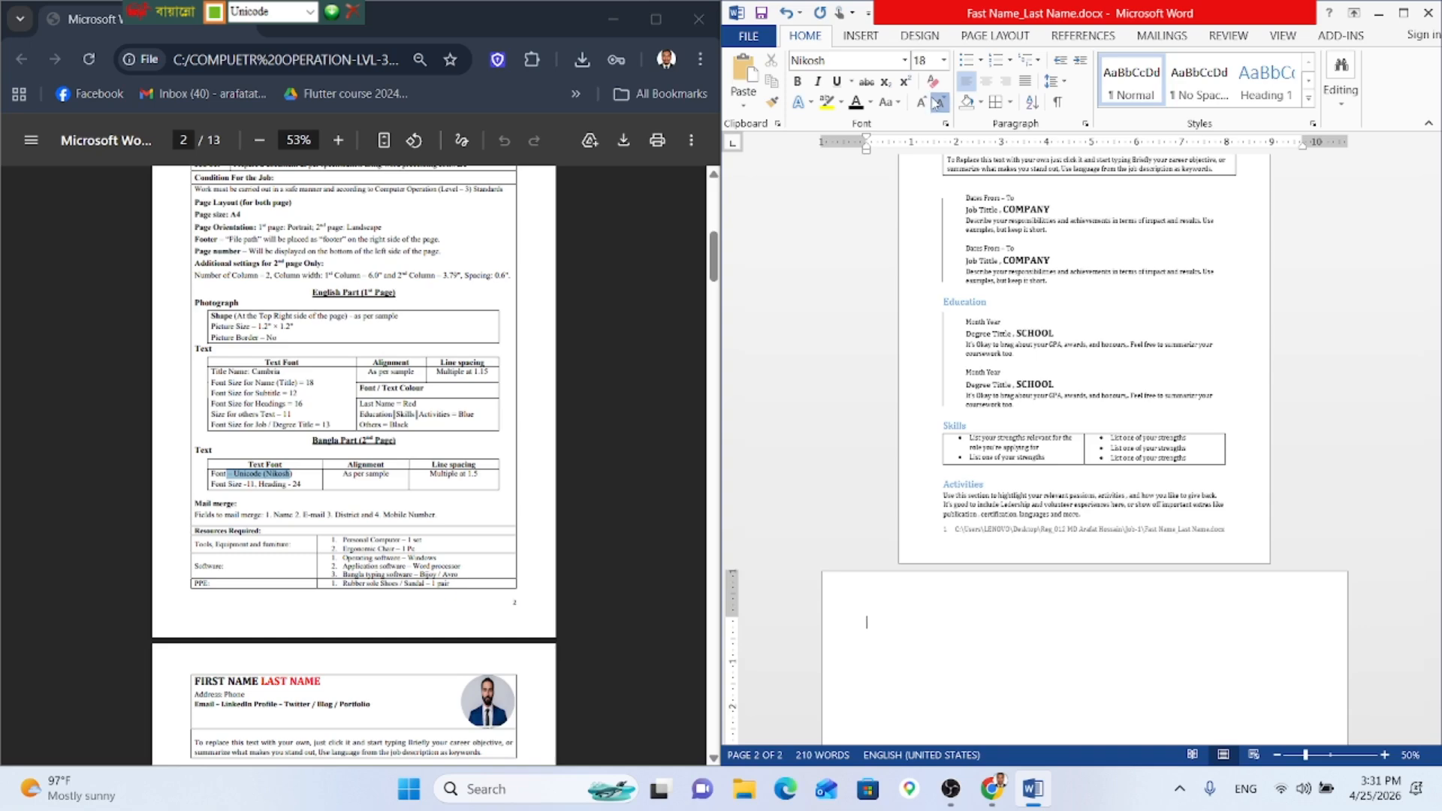
click(939, 102)
click(939, 102)
click(939, 102)
click(939, 102)
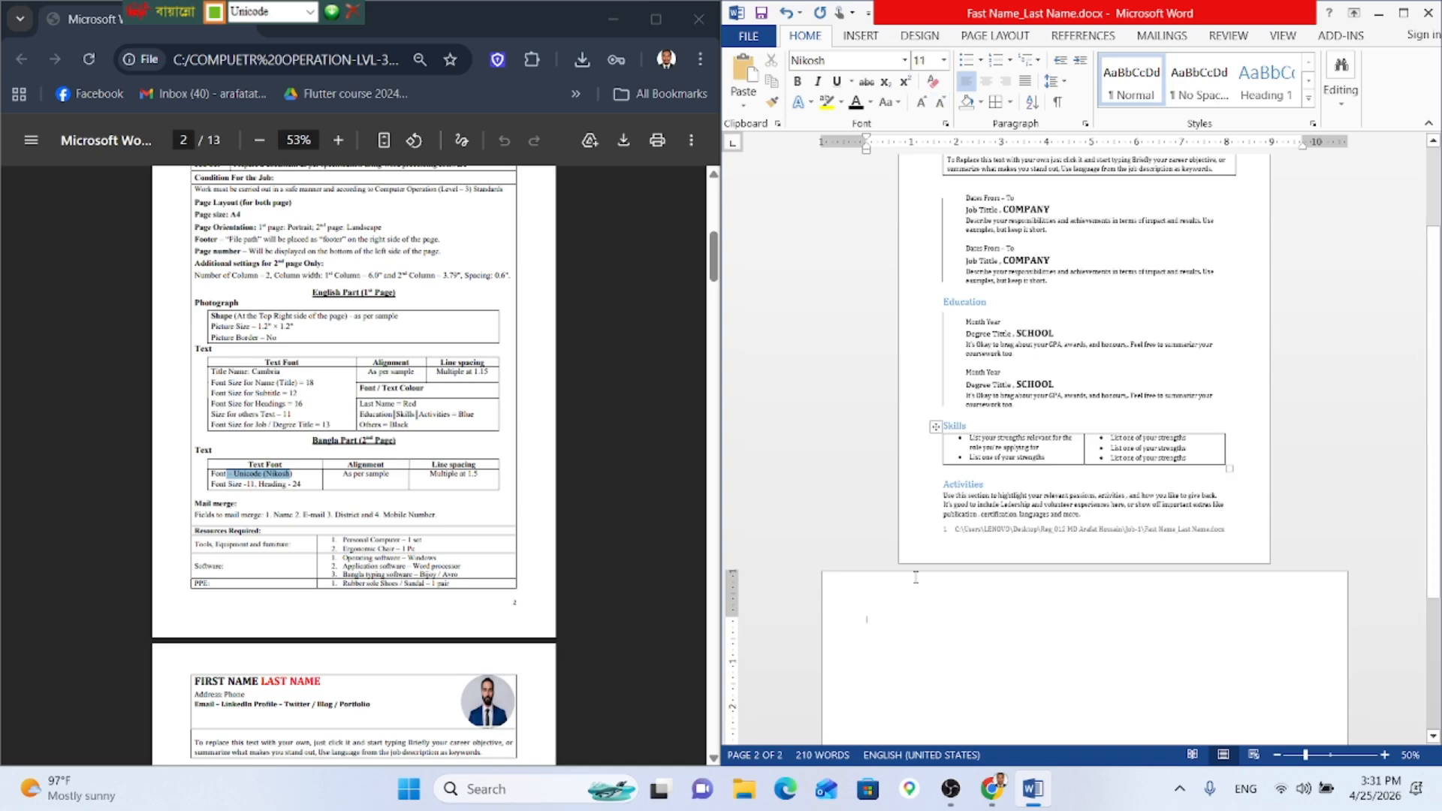
click(900, 629)
click(836, 580)
scroll(899, 617, up, 2)
scroll(899, 617, up, 2)
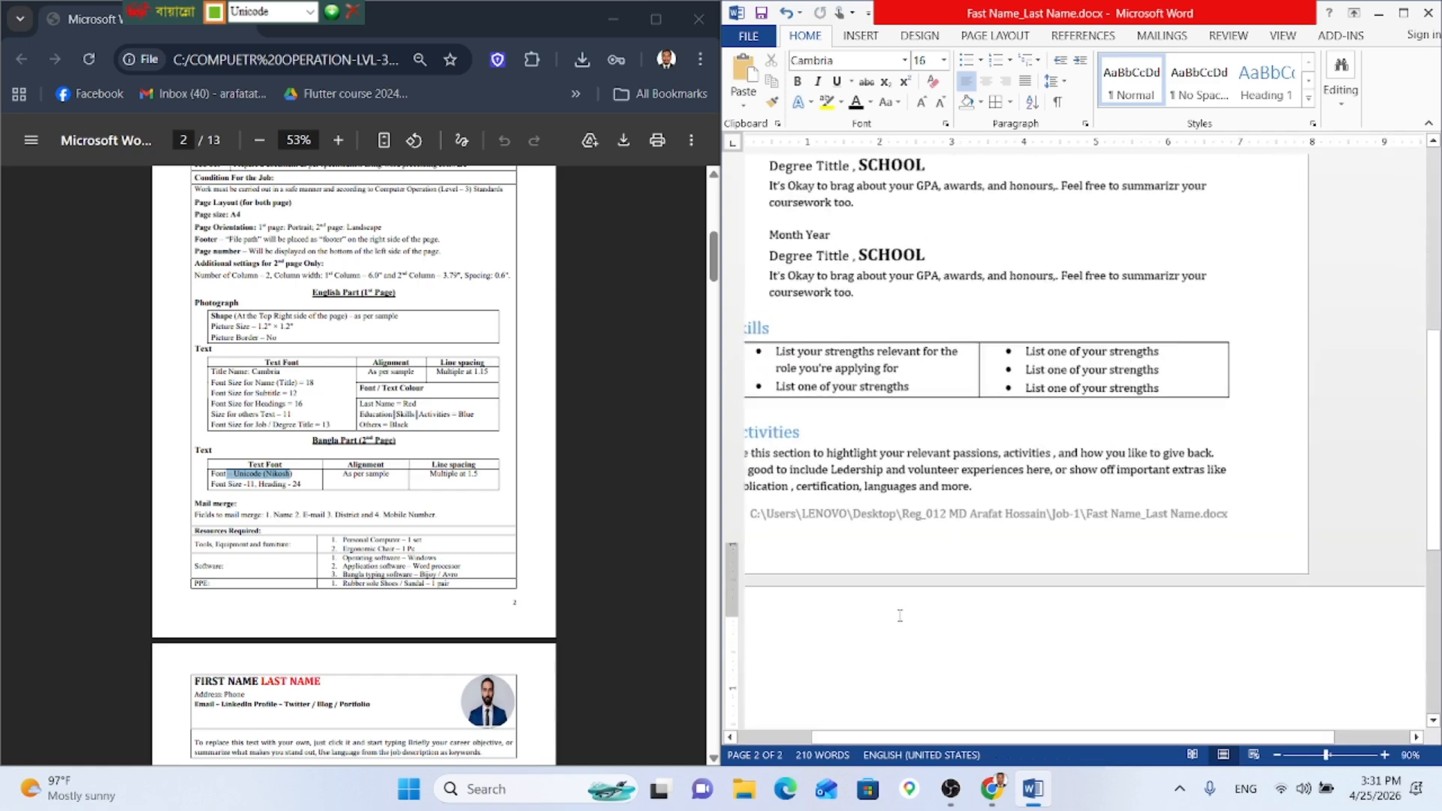
drag(961, 738, 847, 739)
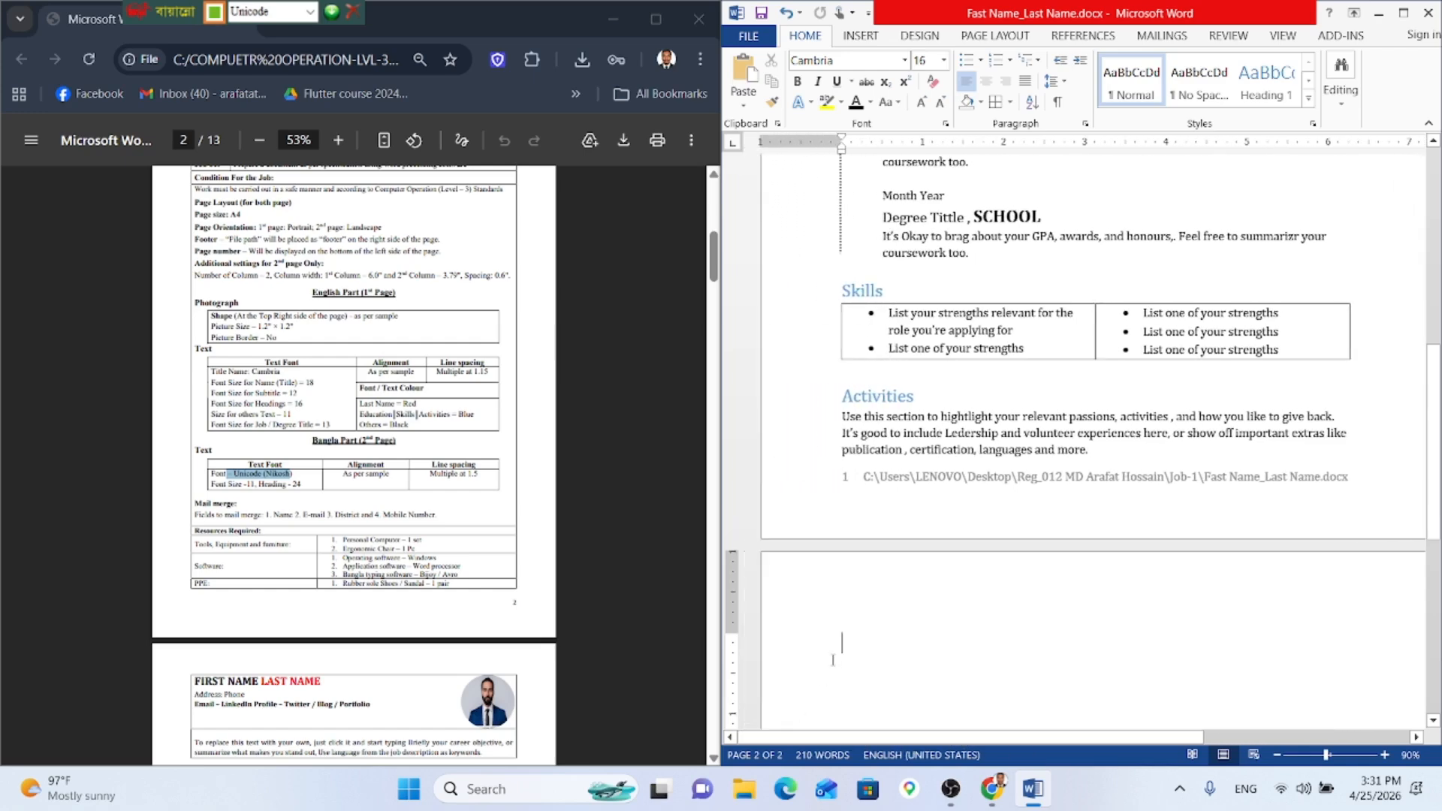
scroll(222, 446, down, 10)
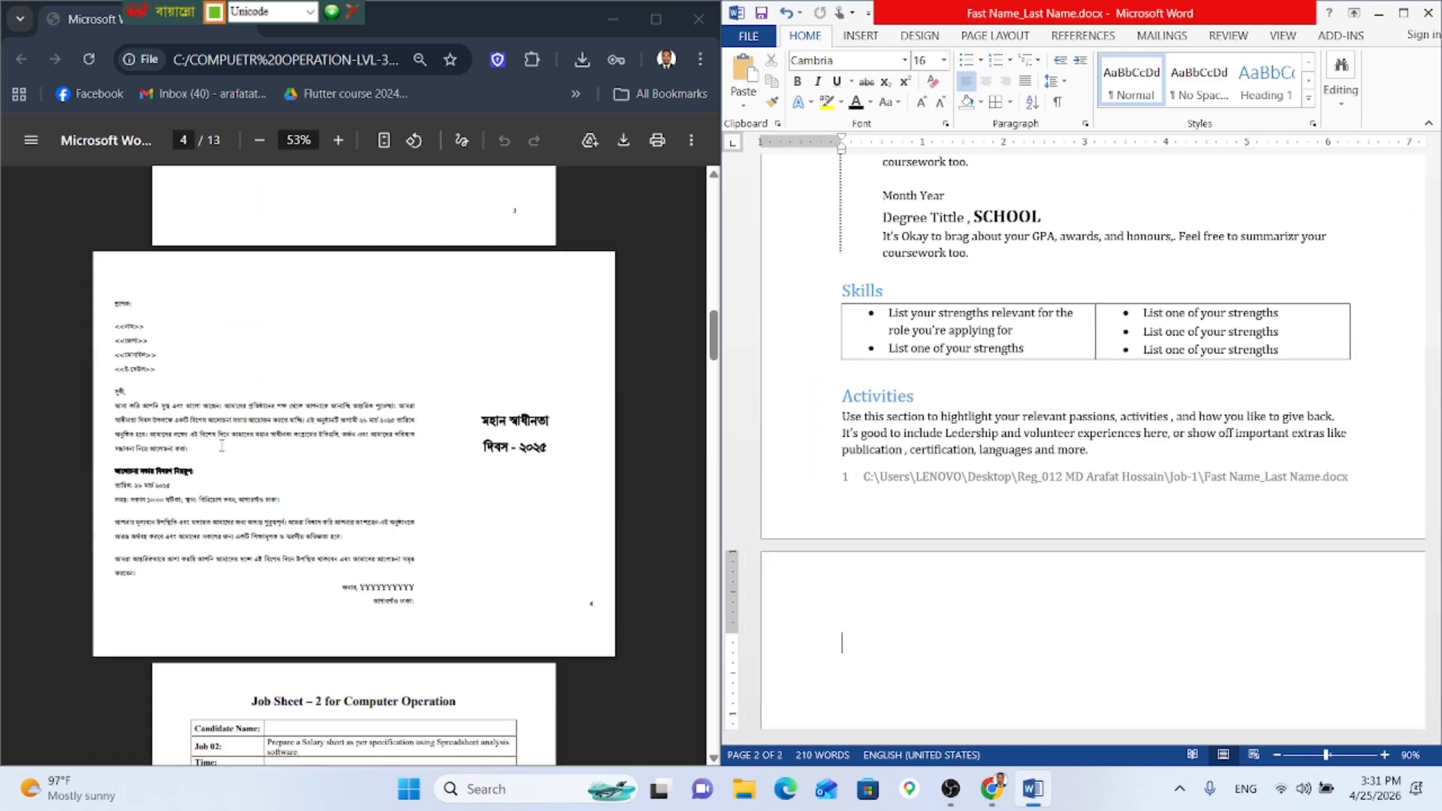
Step: Check the sample Bangla letter in the PDF and place the insertion point at the start of page 2
scroll(222, 446, up, 2)
click(237, 492)
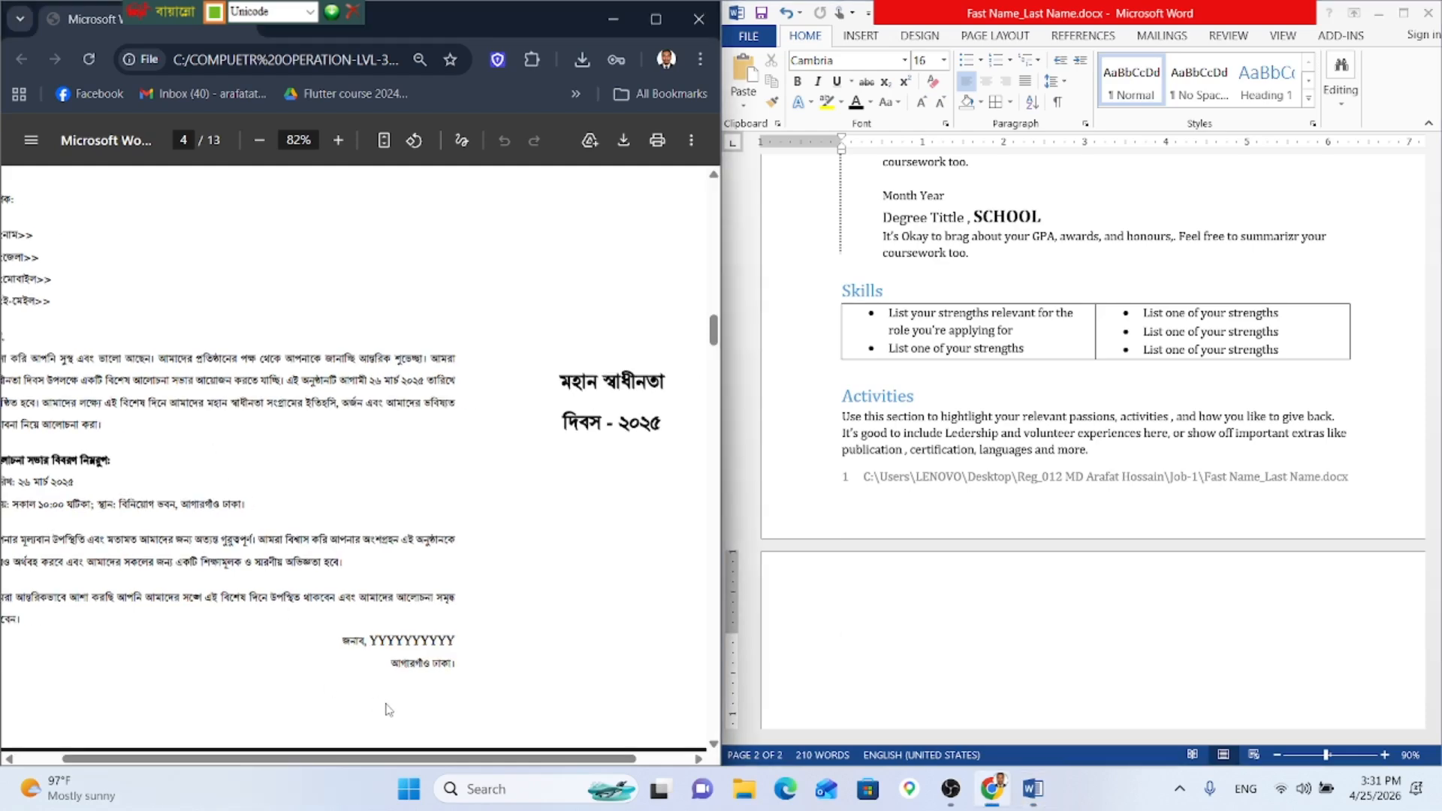
drag(444, 759, 379, 759)
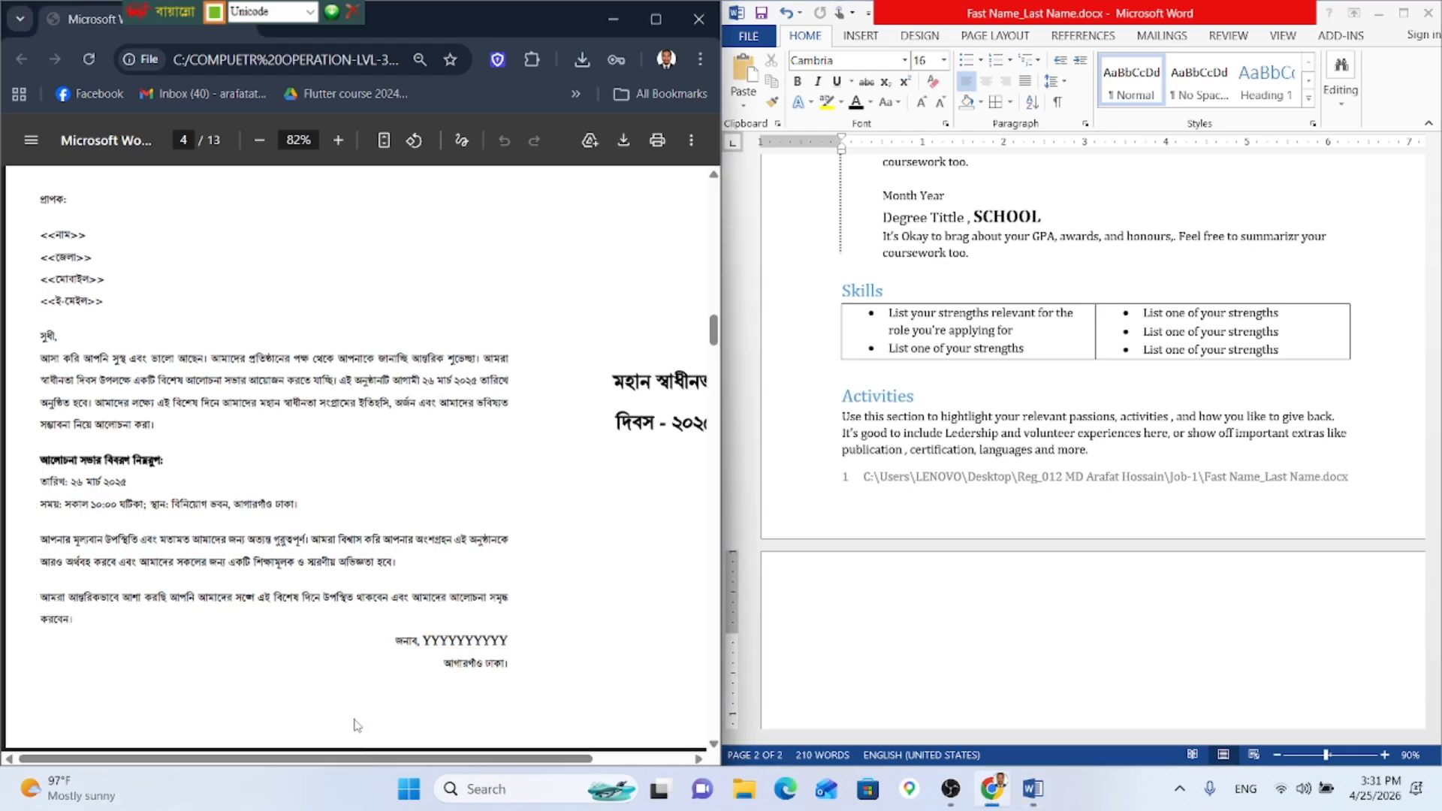
click(893, 642)
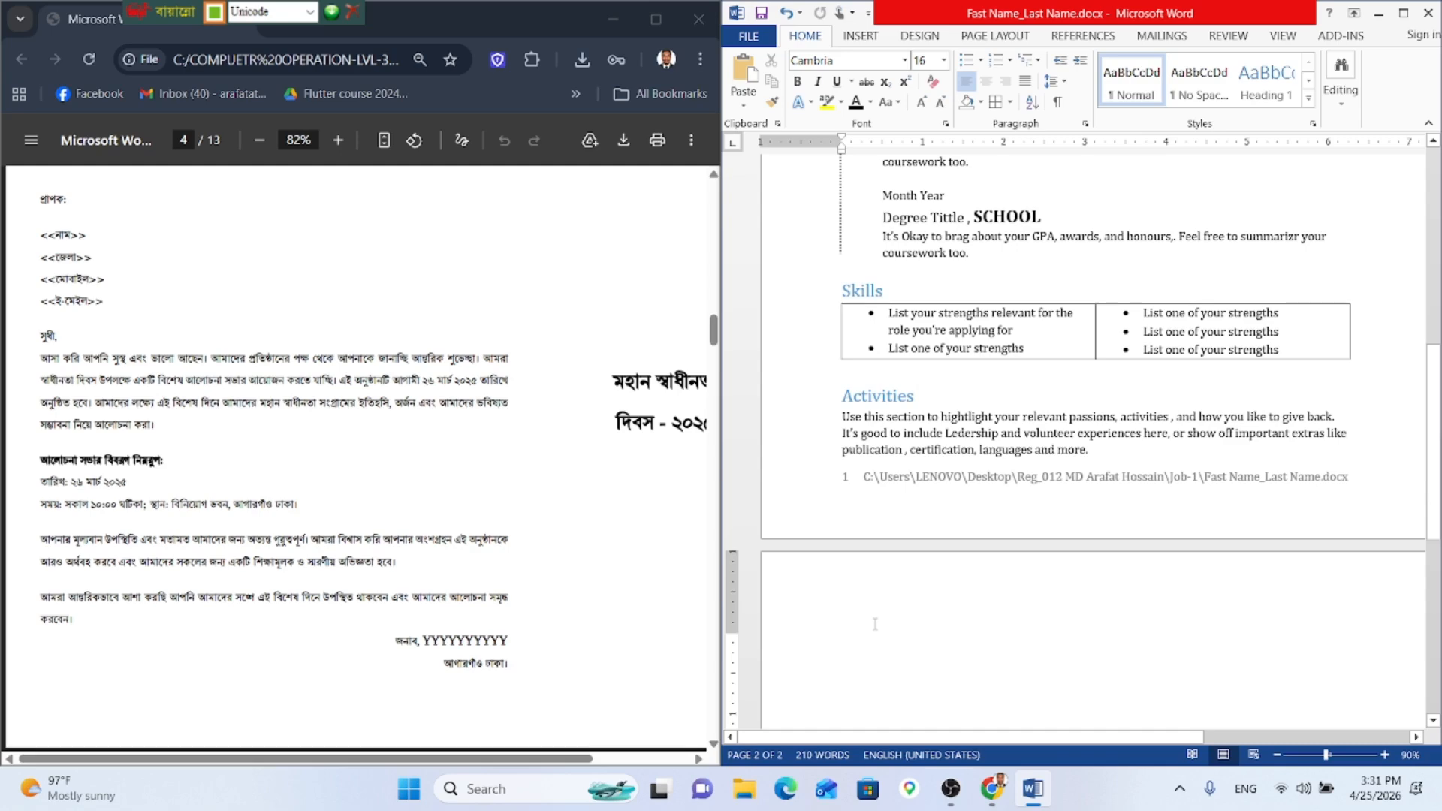
text(প)
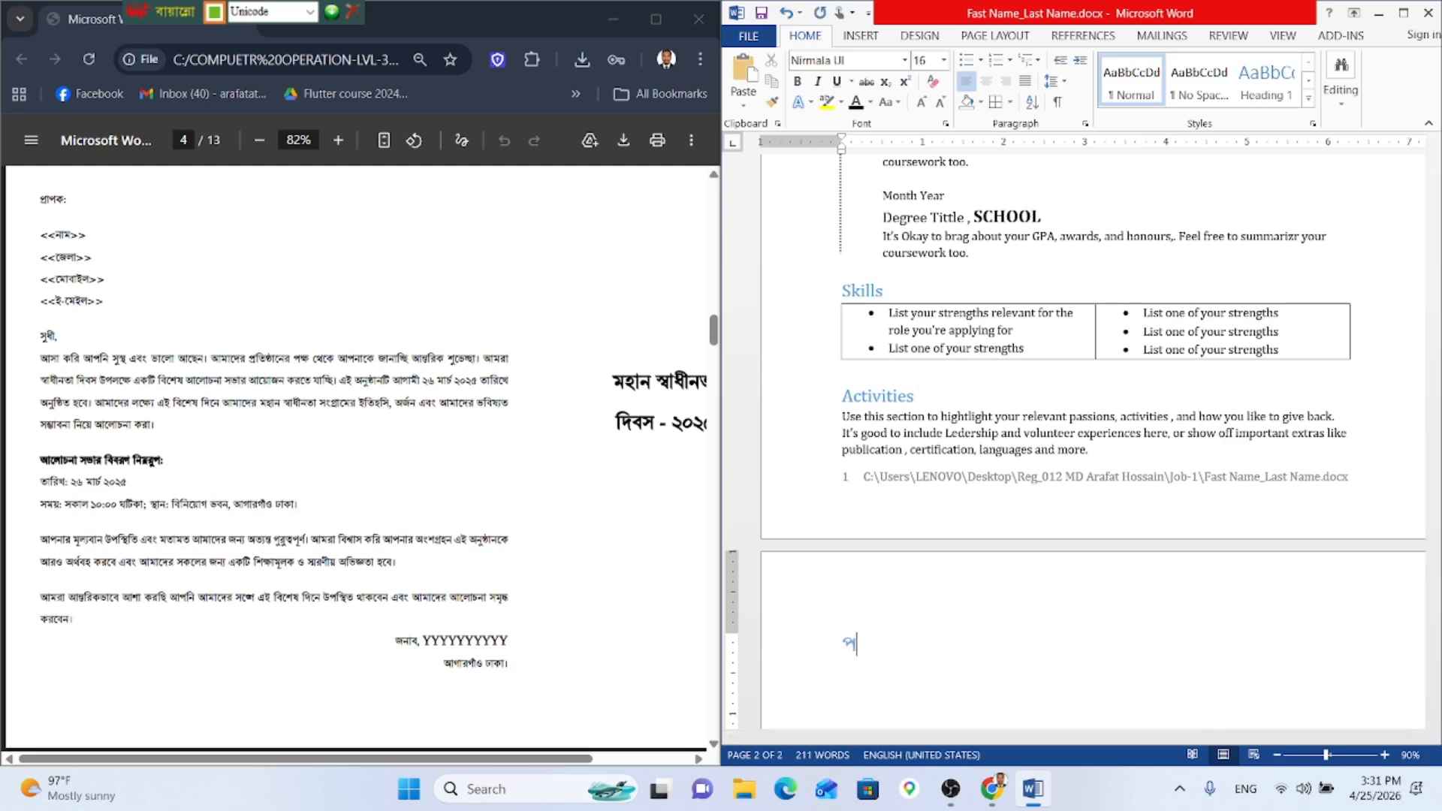
key(BackSpace)
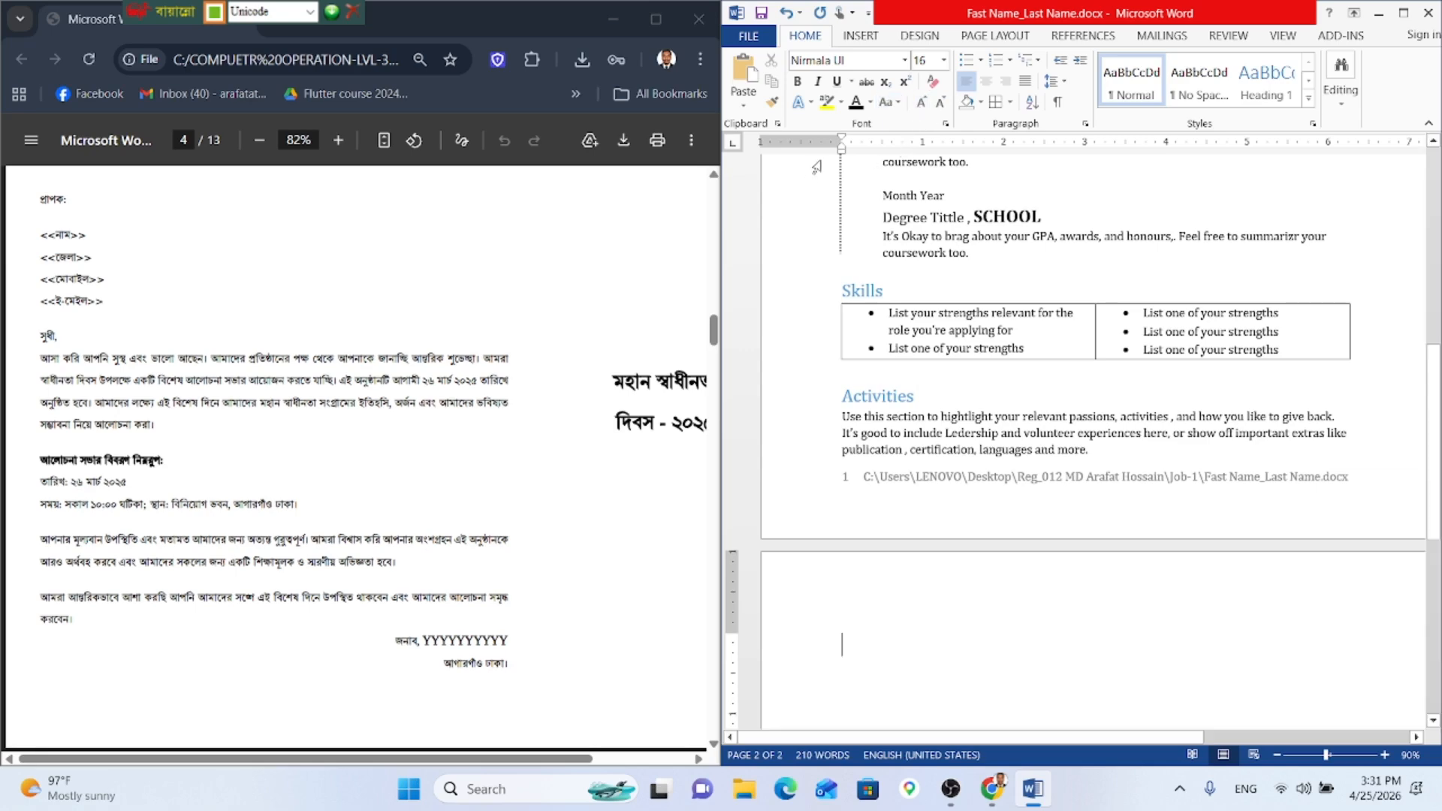
Step: Set the font to Nikosh and adjust the font size to 11 pt
click(904, 59)
key(Escape)
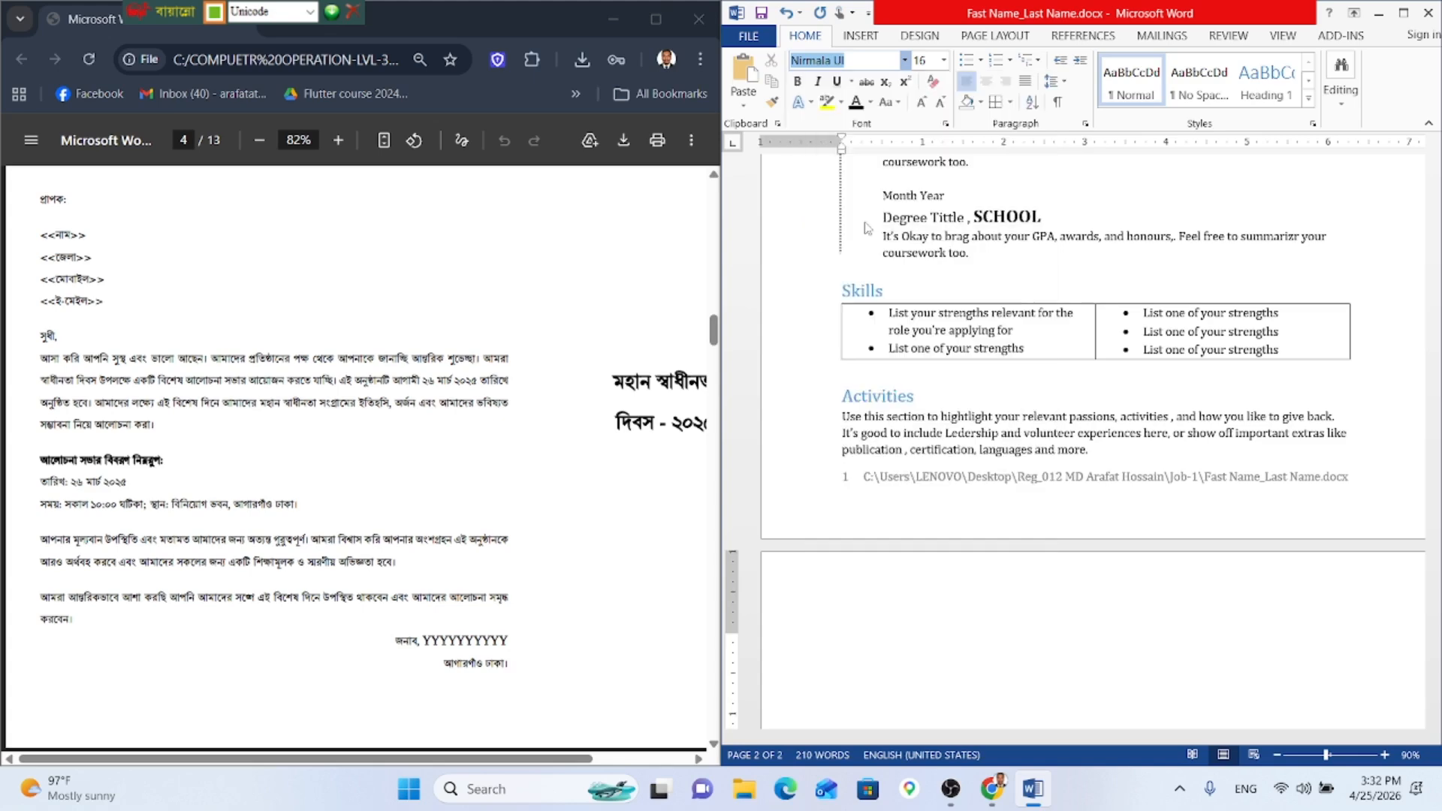
click(921, 103)
click(920, 102)
click(921, 103)
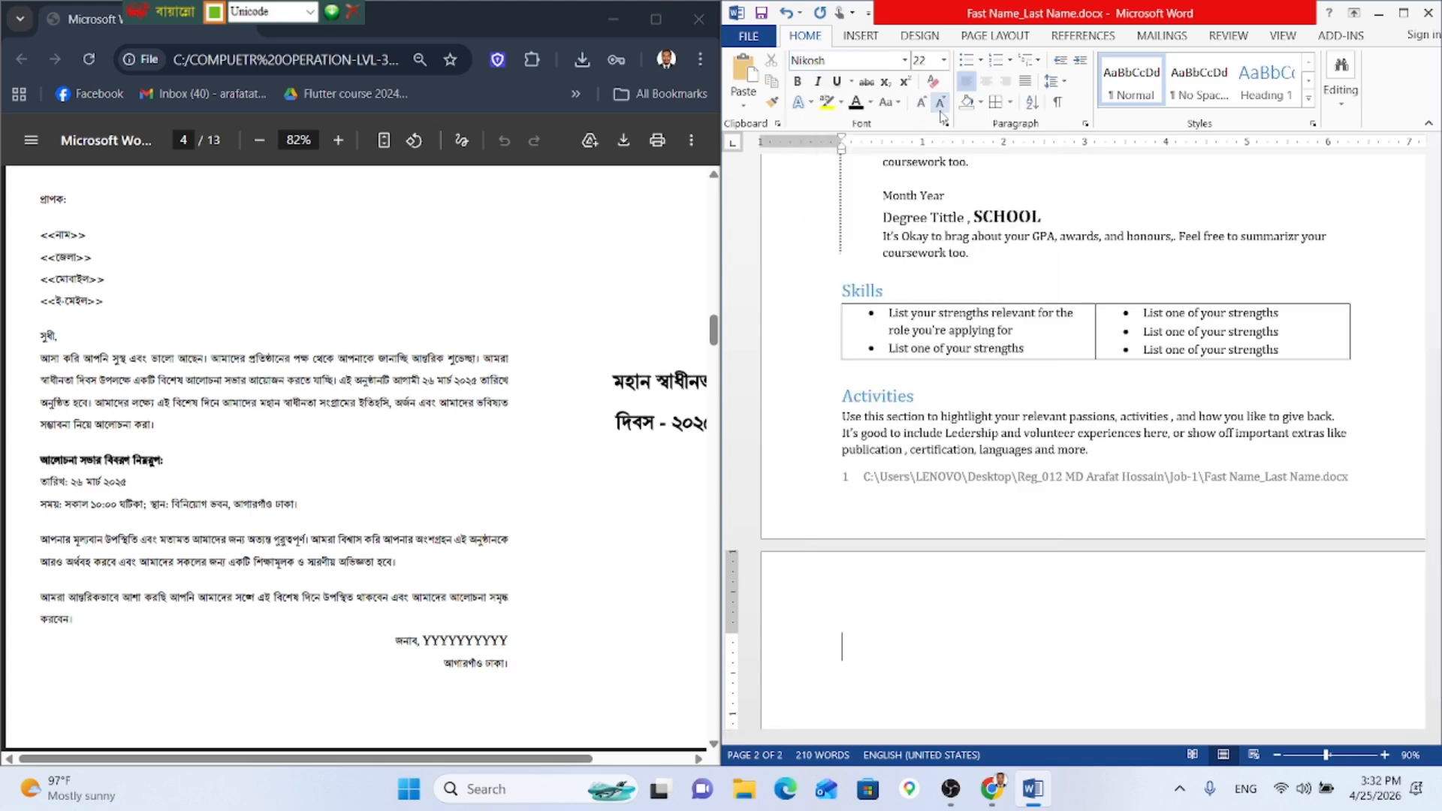
click(940, 108)
click(940, 109)
click(940, 109)
click(940, 108)
click(940, 109)
click(940, 109)
click(940, 109)
click(940, 109)
click(923, 103)
Step: Begin typing the Bangla recipient line প্রাপক in Nikosh
text(প)
key(BackSpace)
text(রাপক :)
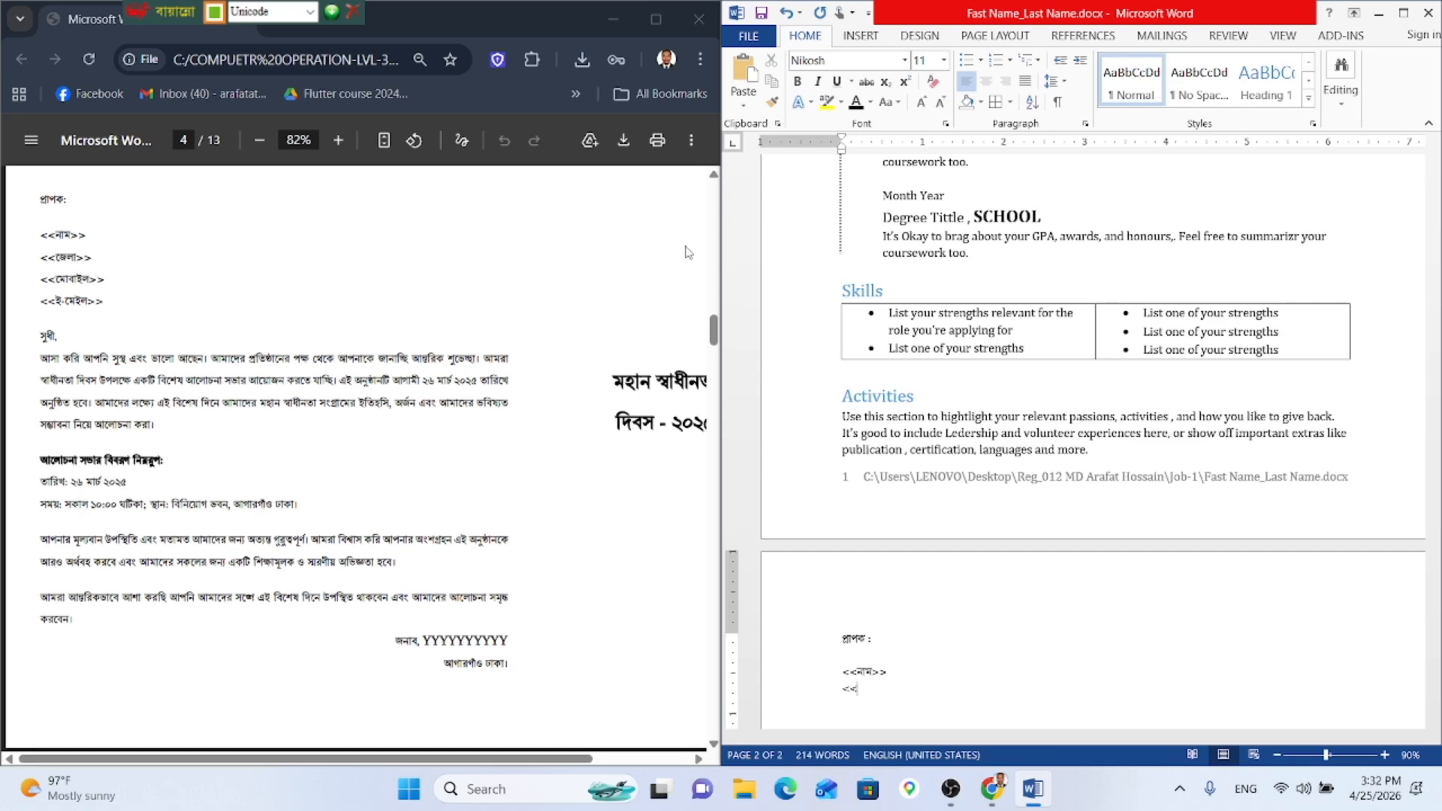
Step: Add the <<জেলা>> and <<মোবাইল>> placeholder lines under the recipient block
text(জে)
key(BackSpace)
key(BackSpace)
text(লা>>)
key(Return)
text(<<মেবাইল>>)
key(Return)
Step: Zoom the page to 100% and add the <<ই-মেইল>> placeholder line
scroll(1406, 288, down, 3)
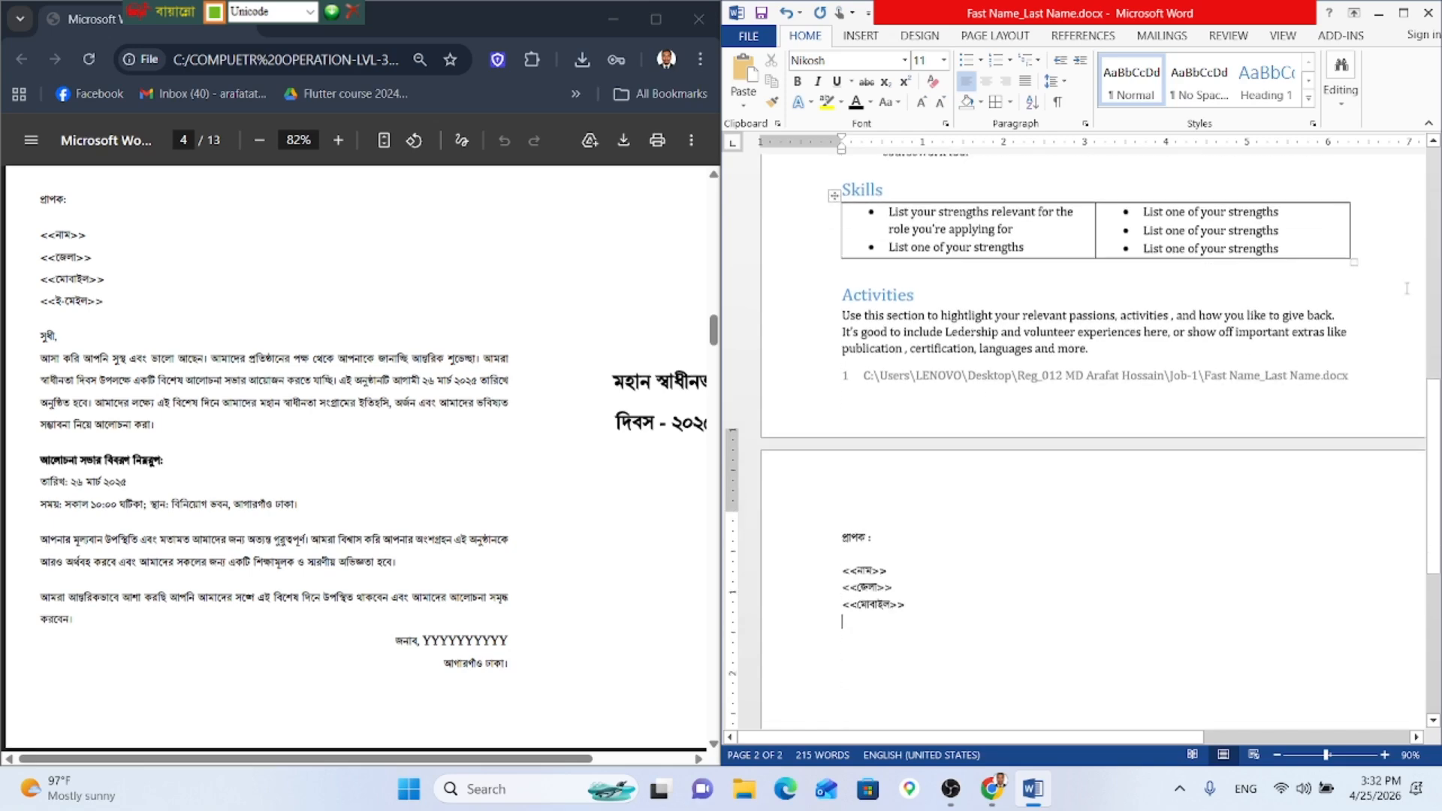
scroll(1406, 288, down, 3)
click(1383, 754)
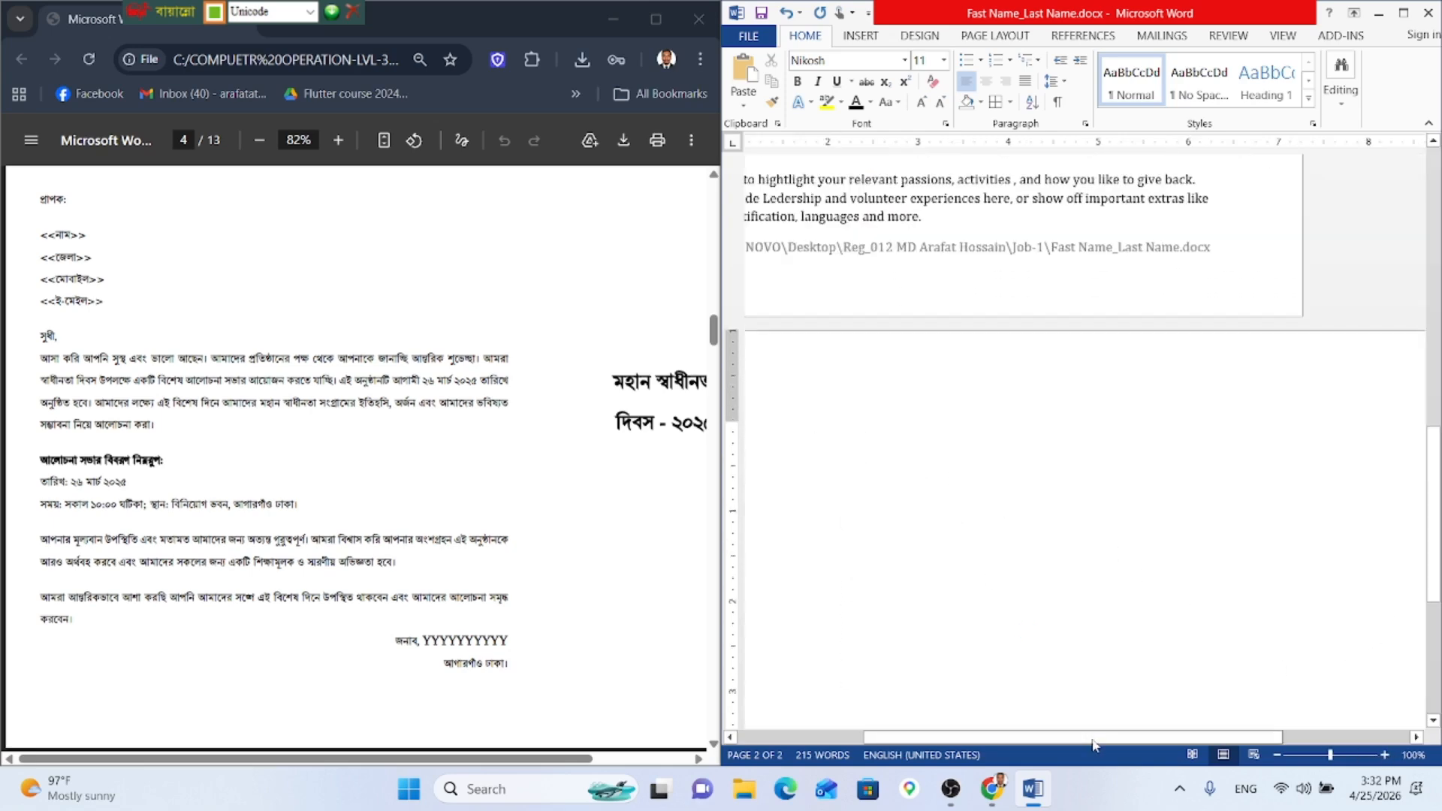
drag(1093, 745, 964, 743)
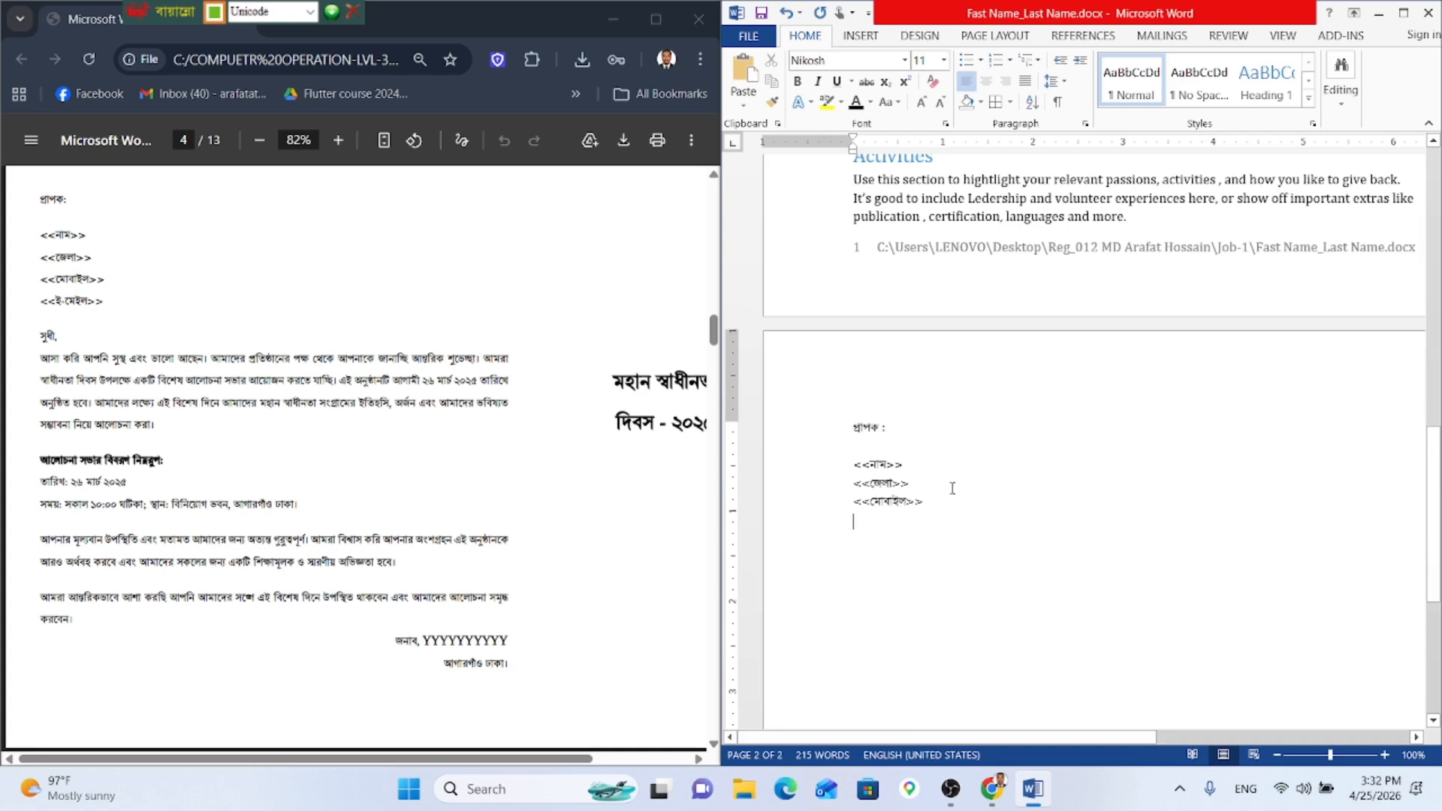
text(<<)
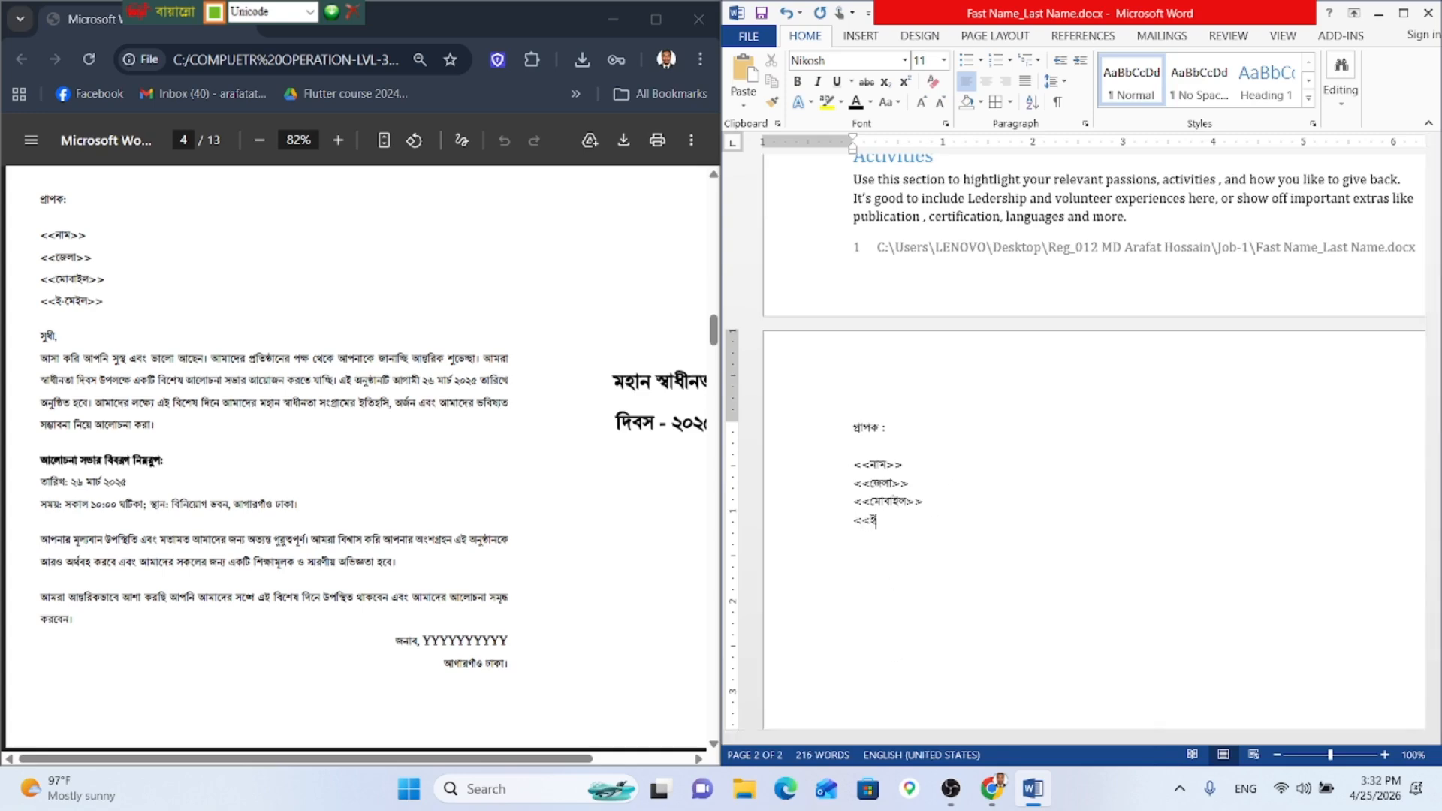
text(ই-মো)
key(BackSpace)
key(BackSpace)
text(মেইল>>)
Step: Leave a blank line, write the salutation সুধী, and begin the body with আশা করি আপ
key(Return)
key(Return)
text(সুধী,)
key(Return)
text(আম)
text(া করি)
text( আপ্)
Step: Continue the opening line with আপনি সুস্থ এবং, fixing mistyped letters
text(নি )
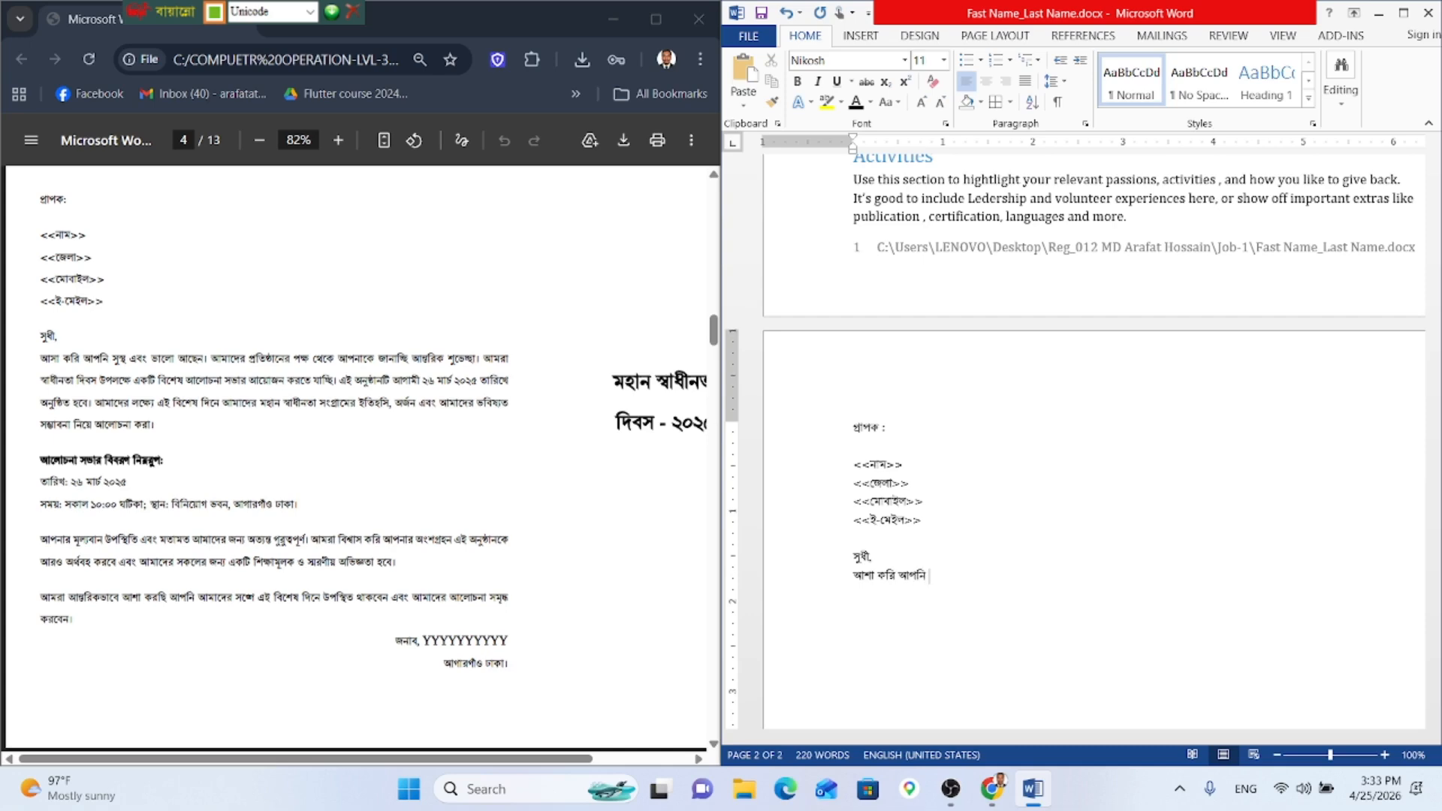
text(সুস্)
text(থ)
text( এ)
text(র)
key(BackSpace)
key(BackSpace)
text(এবং ভা)
key(BackSpace)
key(BackSpace)
text(ভ)
key(BackSpace)
text(ভঅ)
key(BackSpace)
Step: Add ভালো আছেন। আমাদের, then erase the malformed attempts at প্রতিষ্ঠানের
text(ালো আছেন। আমাদের)
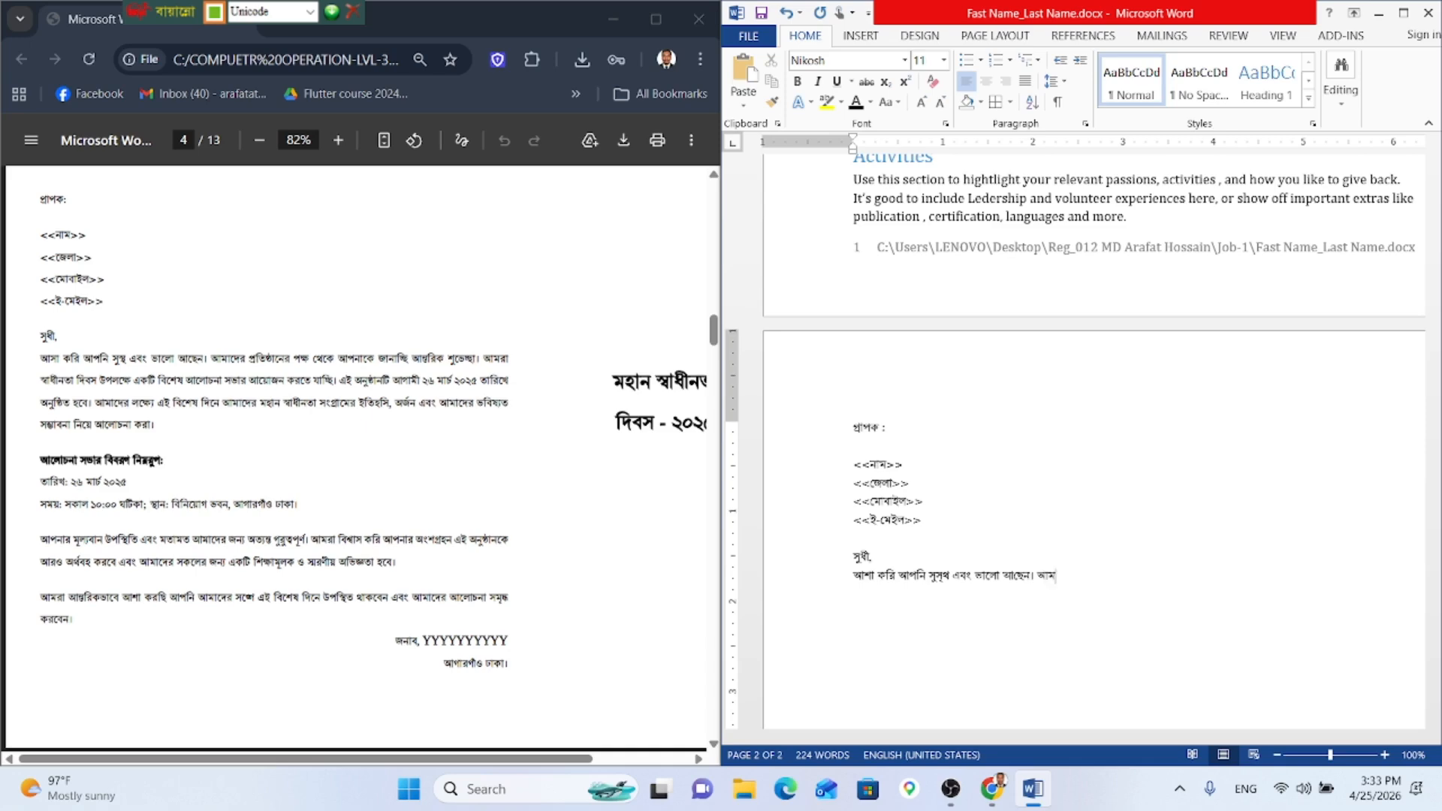
text( প্রতিষ)
key(BackSpace)
key(BackSpace)
key(BackSpace)
text(তি)
text(ষ)
text(্ঠ)
text(া)
text(নের)
key(BackSpace)
key(BackSpace)
key(BackSpace)
key(BackSpace)
key(BackSpace)
key(BackSpace)
key(BackSpace)
key(BackSpace)
key(BackSpace)
key(BackSpace)
key(BackSpace)
key(BackSpace)
text(প্র)
key(BackSpace)
key(BackSpace)
key(BackSpace)
text(প্র)
text(্র)
text(র)
key(BackSpace)
key(BackSpace)
key(BackSpace)
key(BackSpace)
key(BackSpace)
key(BackSpace)
key(BackSpace)
Step: Copy প্রতিষ্ঠানের from the PDF letter and paste it after আমাদের as plain text
click(257, 358)
drag(251, 358, 292, 358)
key(ctrl+c)
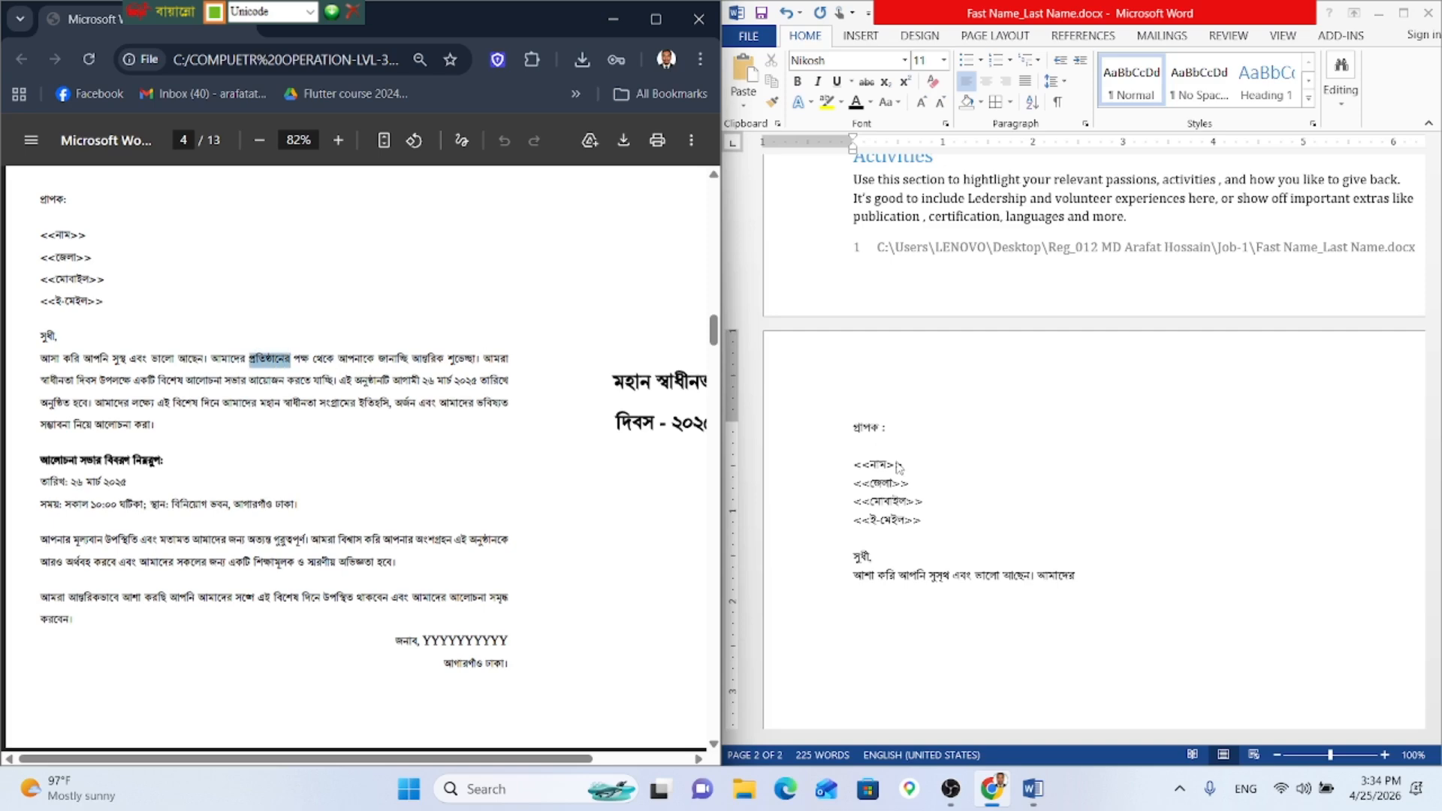
click(1109, 577)
key(ctrl+v)
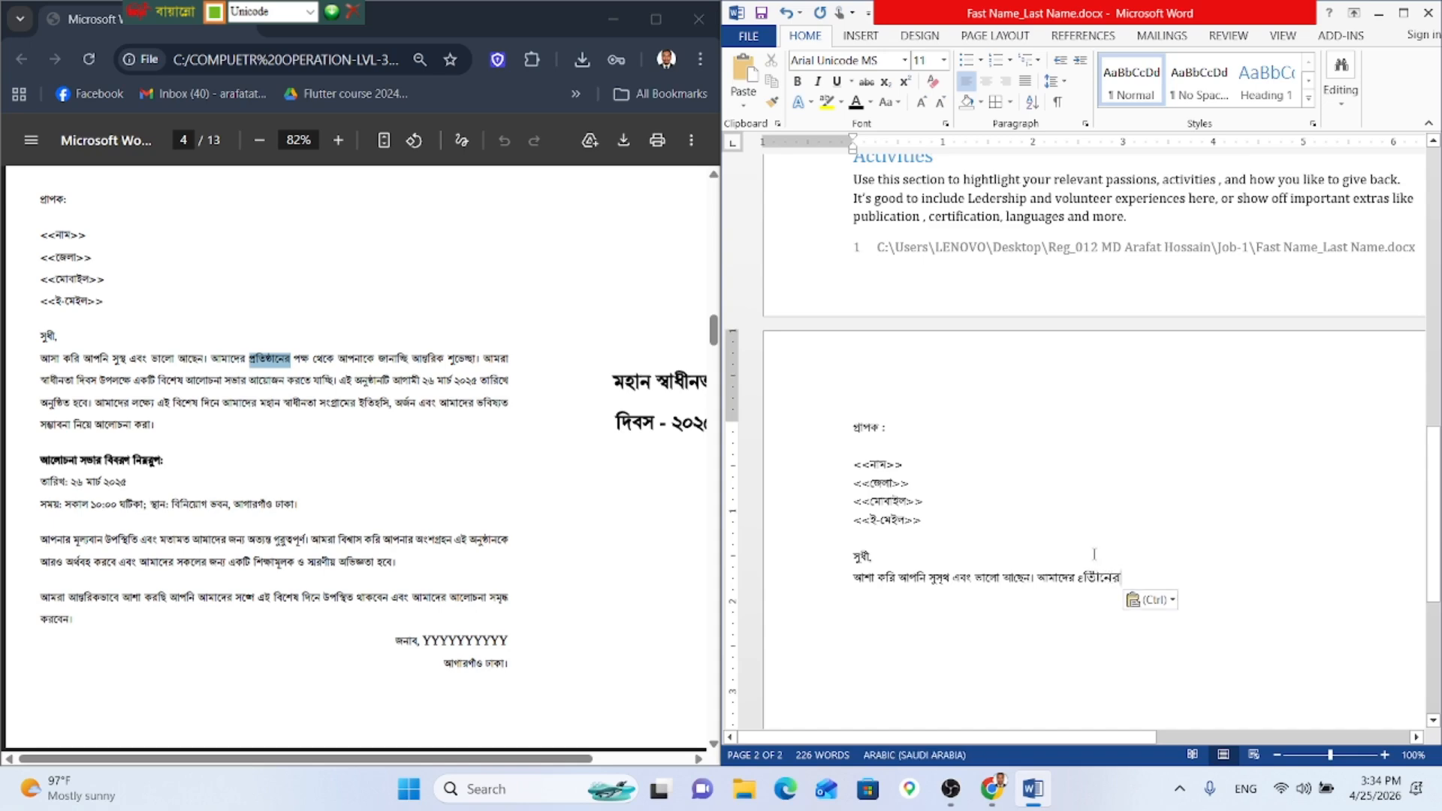
key(ctrl)
key(t)
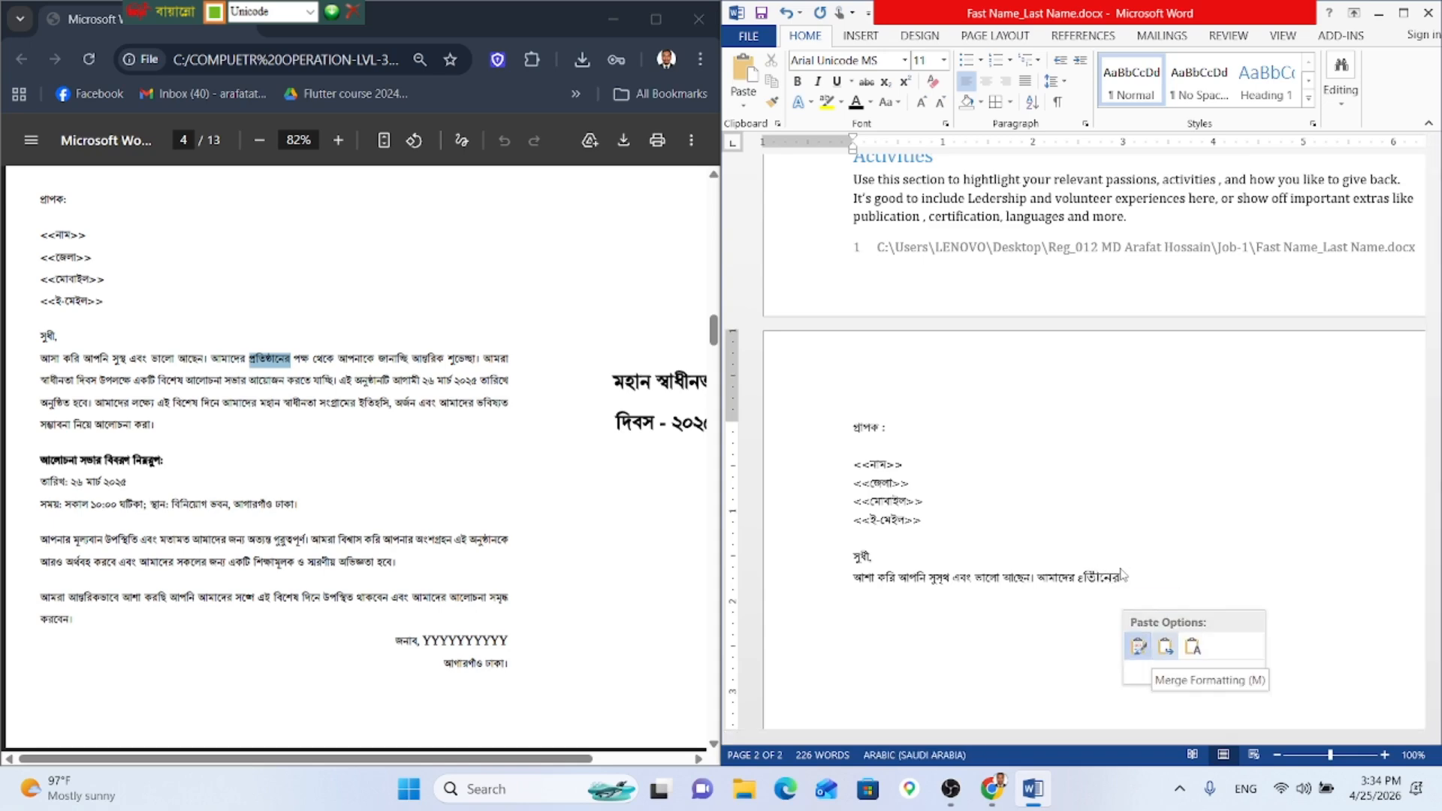
Step: Set the pasted word to Nikosh, then discard it and retype প্রতিষ্ঠানের
drag(1120, 577, 1078, 576)
key(ctrl+c)
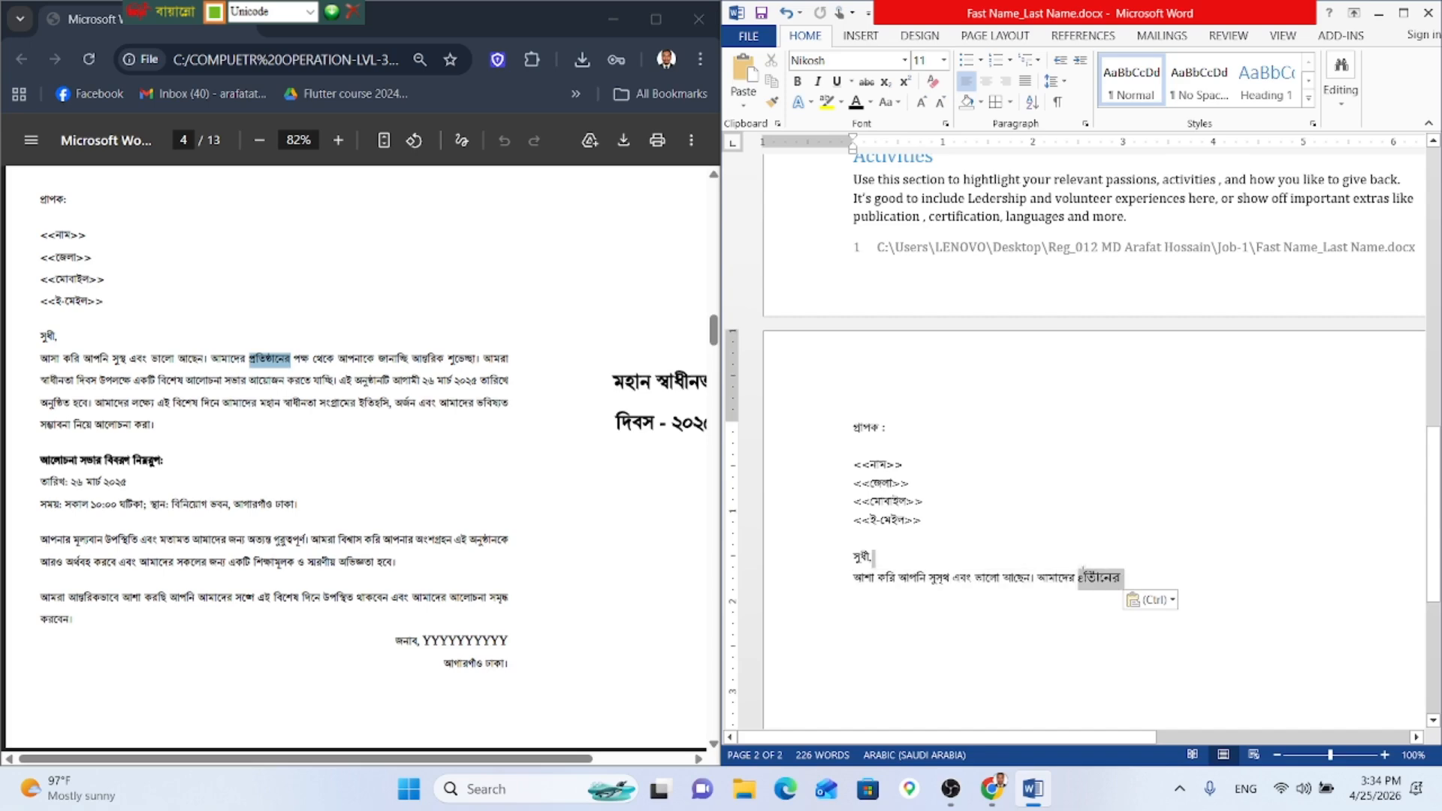
click(904, 60)
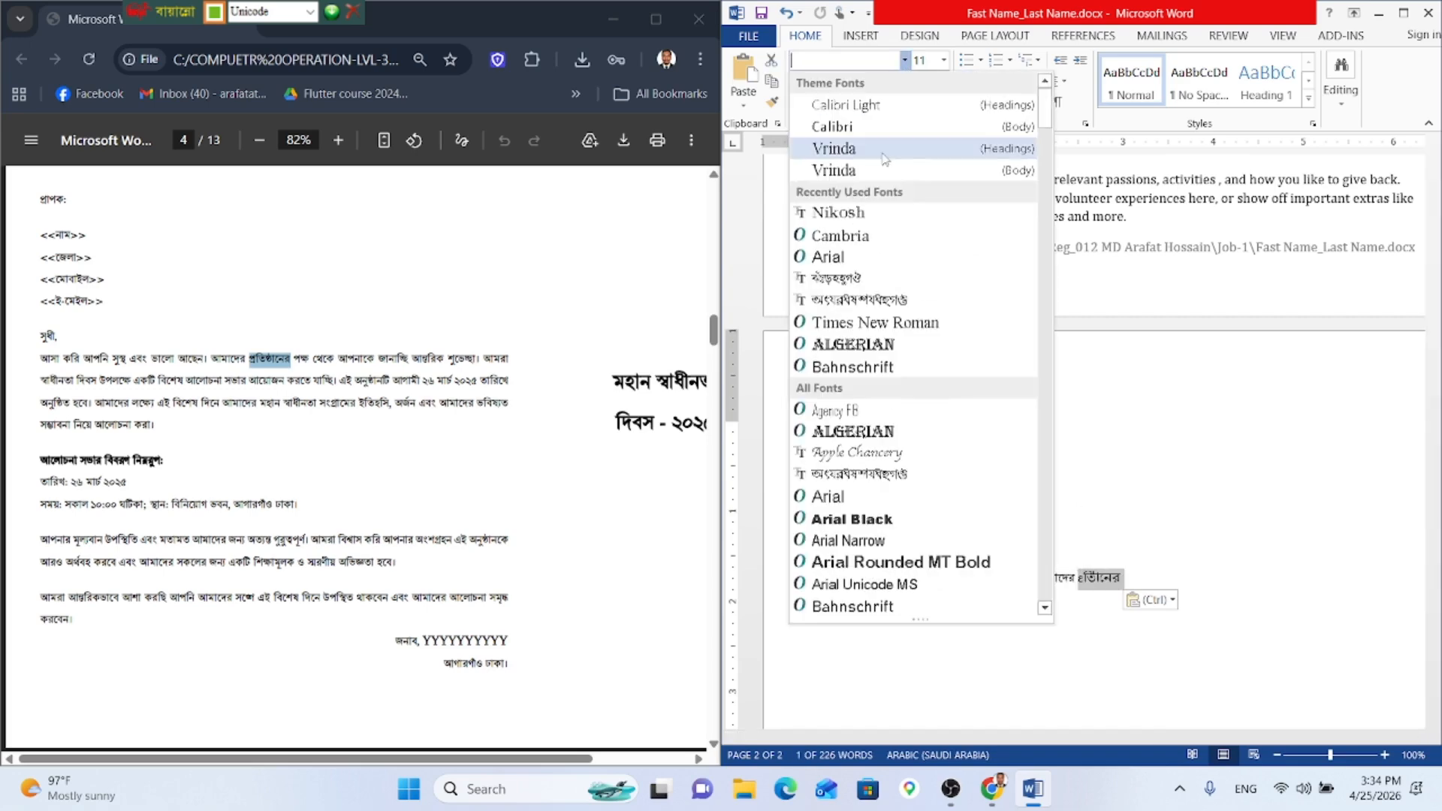
click(860, 202)
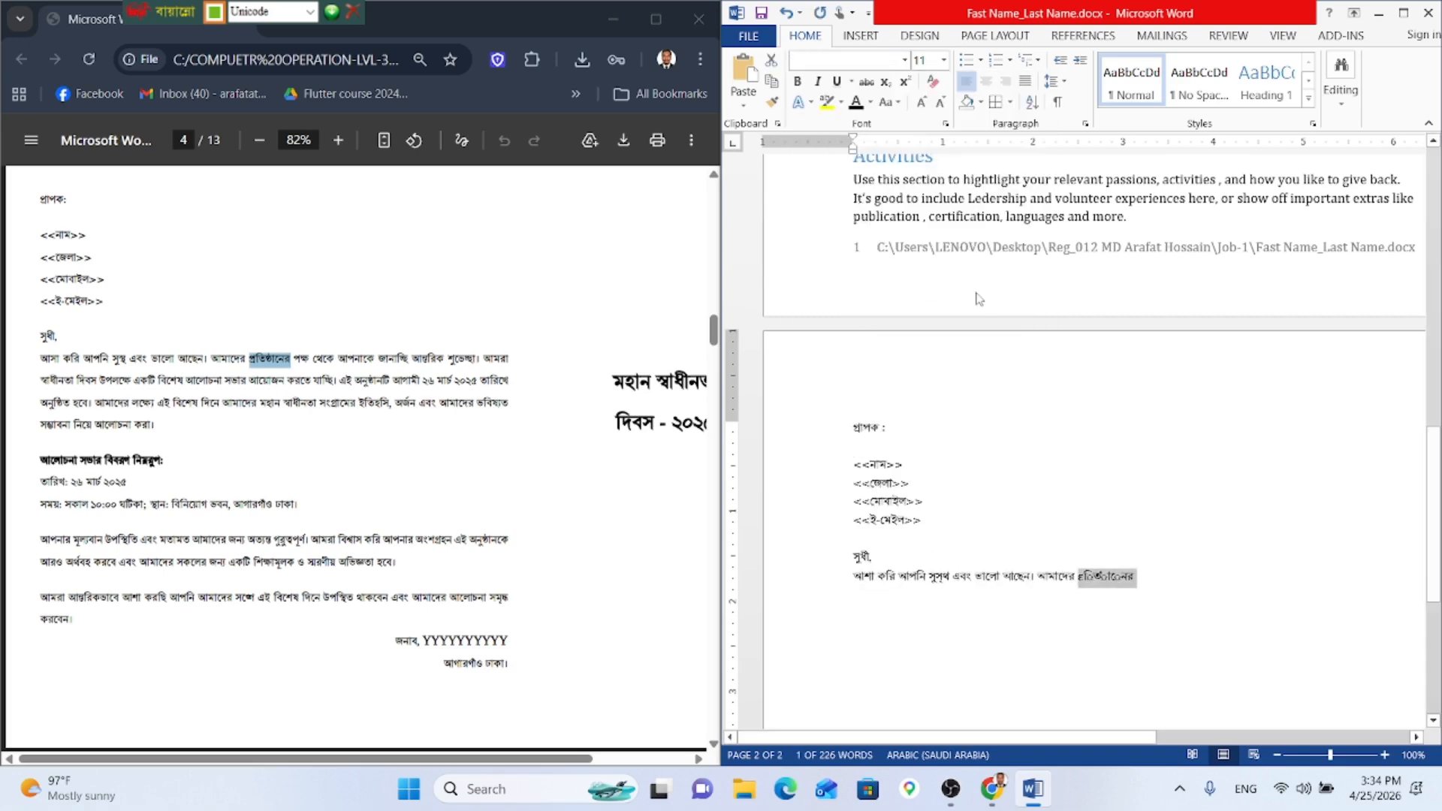
text(প)
key(BackSpace)
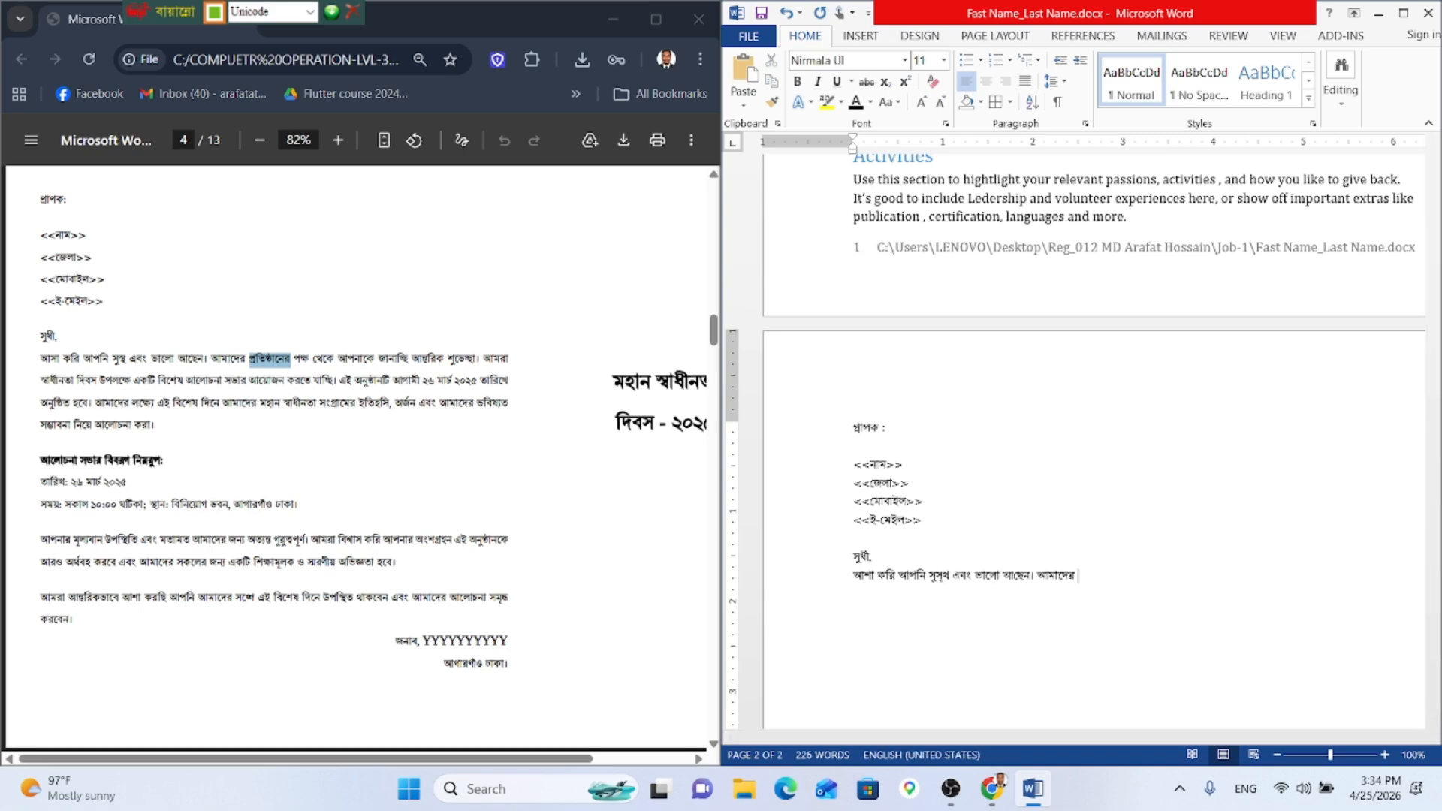
key(ctrl+v)
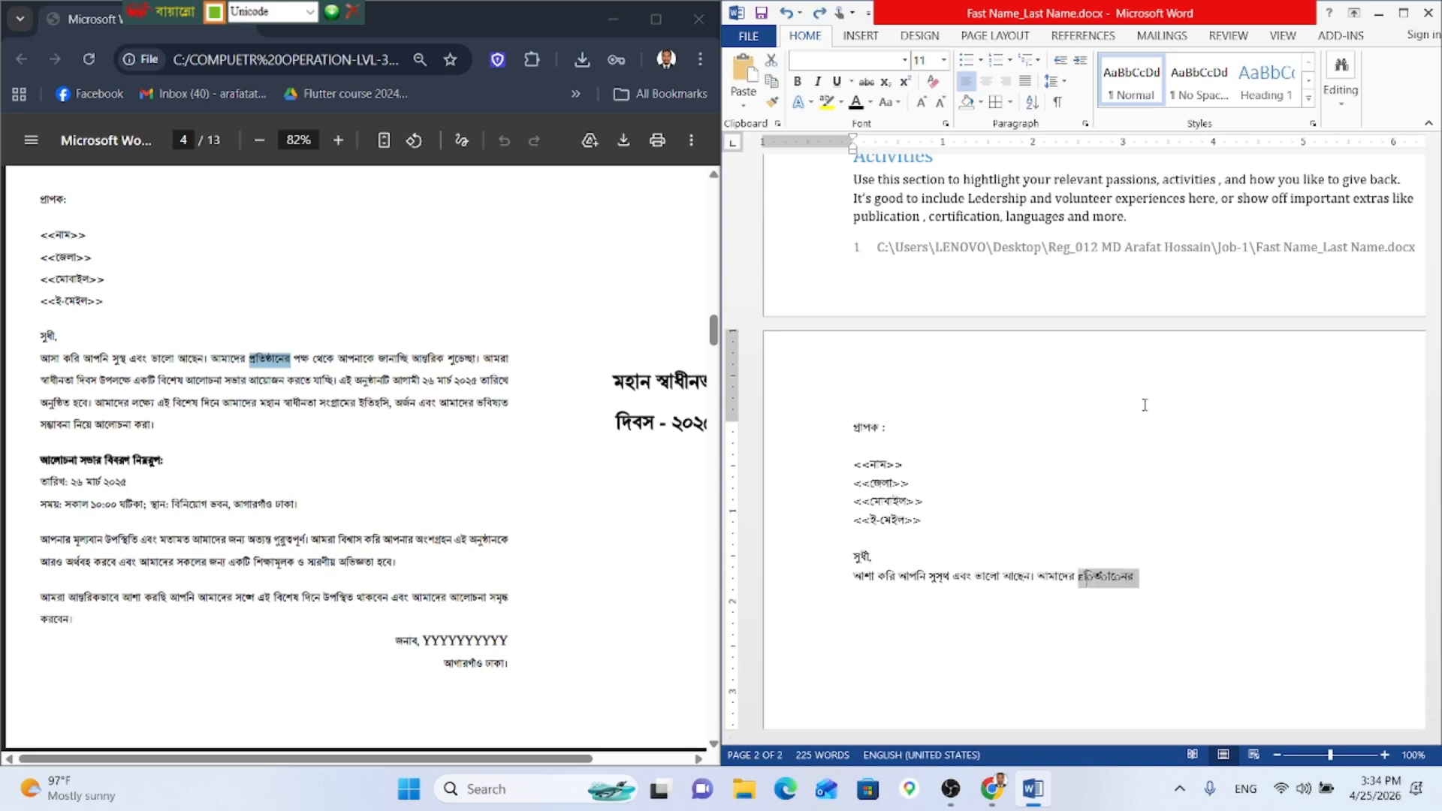
text(প)
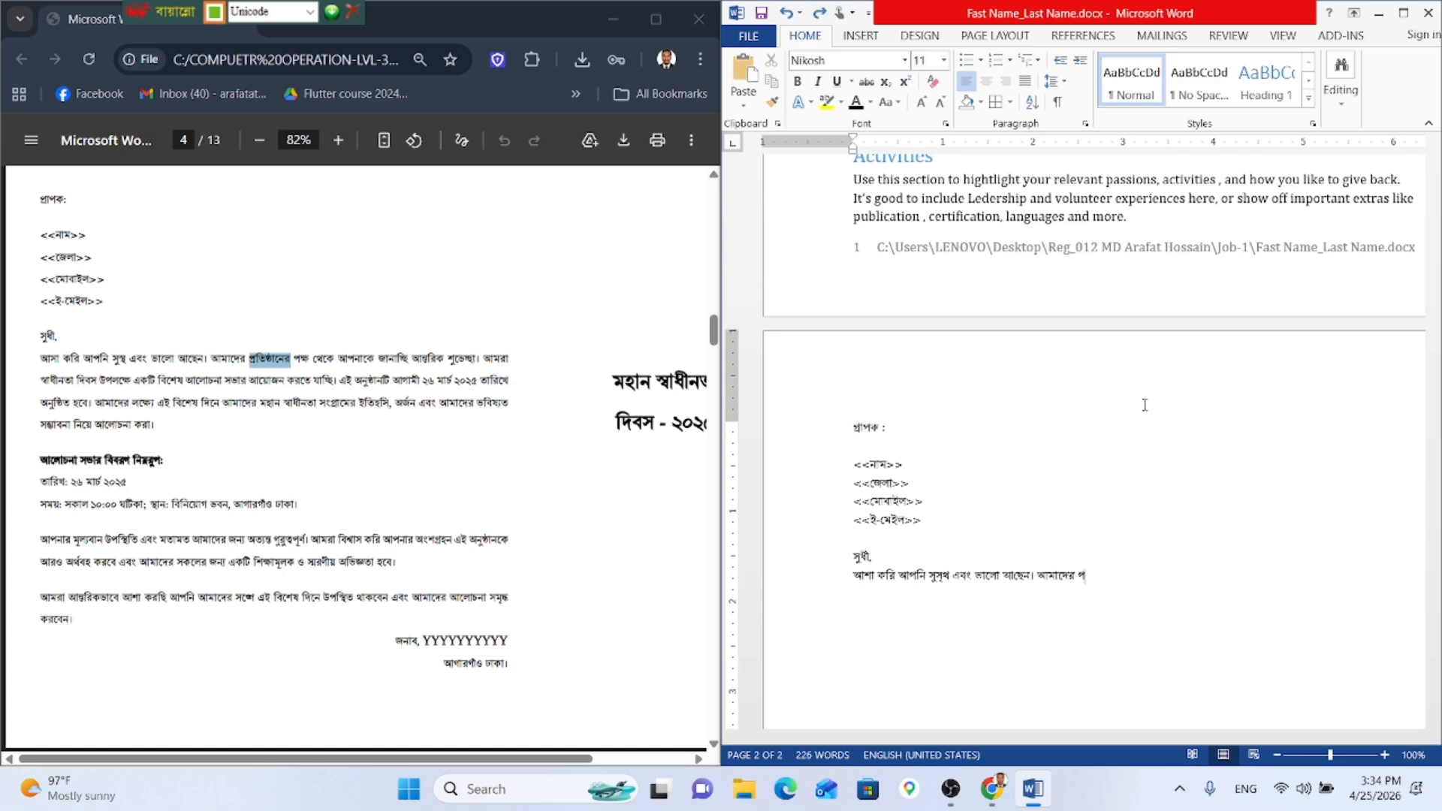
text(্রতিষ্ঠানের)
Step: Continue with পক্ষ থেকে আপনাকে, correcting the spelling of পক্ষ
key(BackSpace)
key(BackSpace)
text(র পক্ষ)
key(BackSpace)
text(য)
key(BackSpace)
key(BackSpace)
key(BackSpace)
text(ক্ষ থেকে আপ)
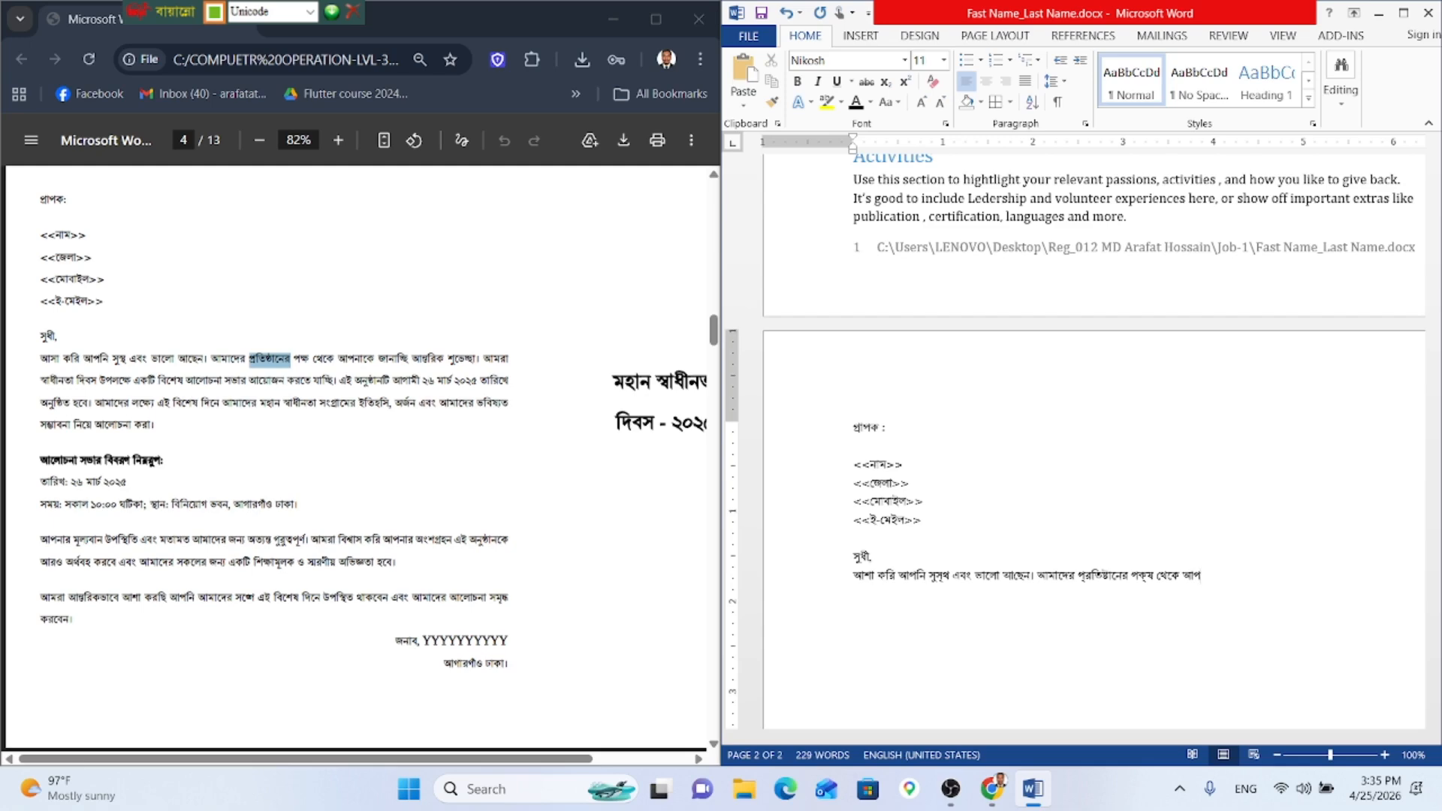
text(নাকে জানাচ্ছি আন্তরিক শুভে)
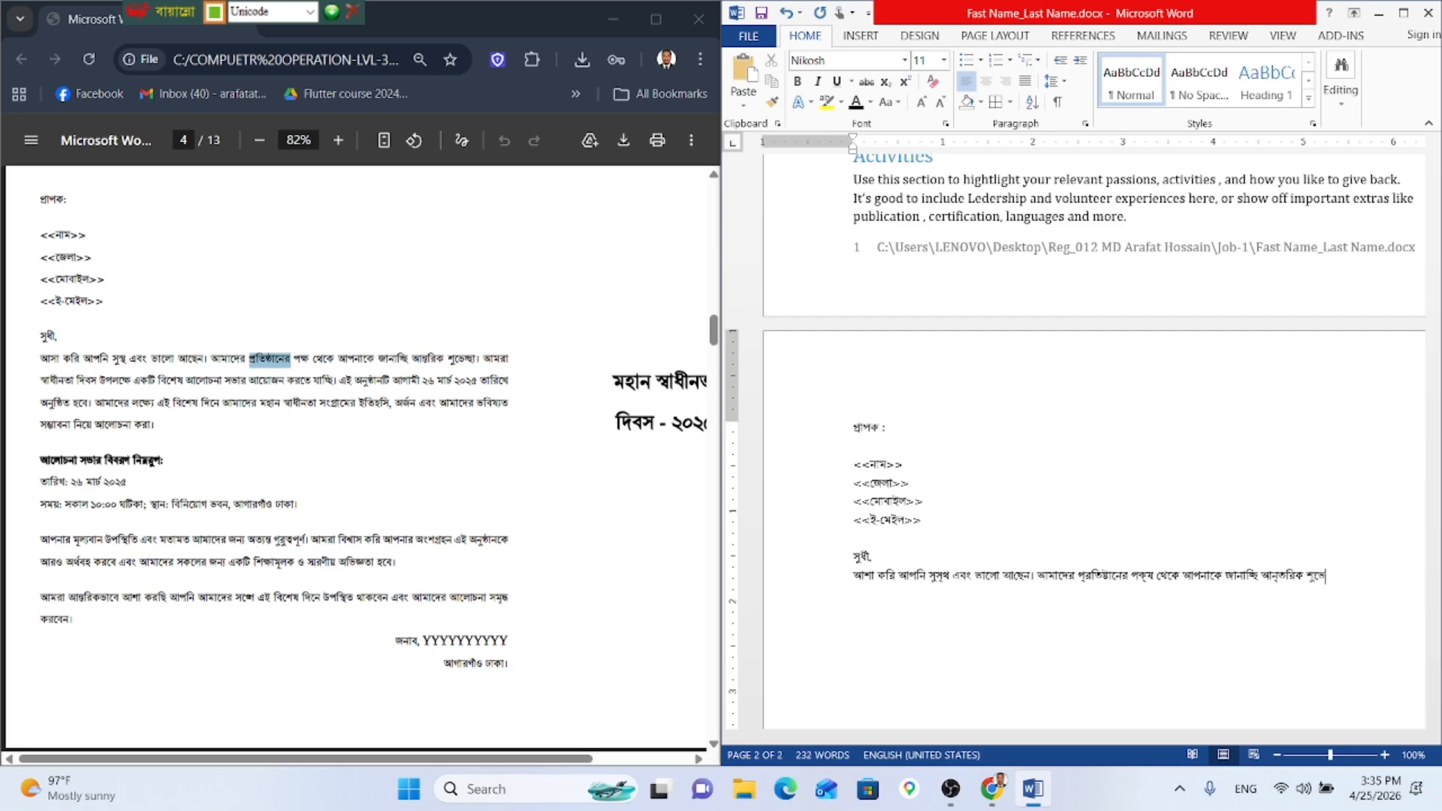
Step: Type জানাচ্ছি আন্তরিক শুভেচ্ছা। আমরা স্বাধীনতা দিবস উপলক্ষে একটি
text(চ্ছা। আমরা স্বাধীনতা দিব)
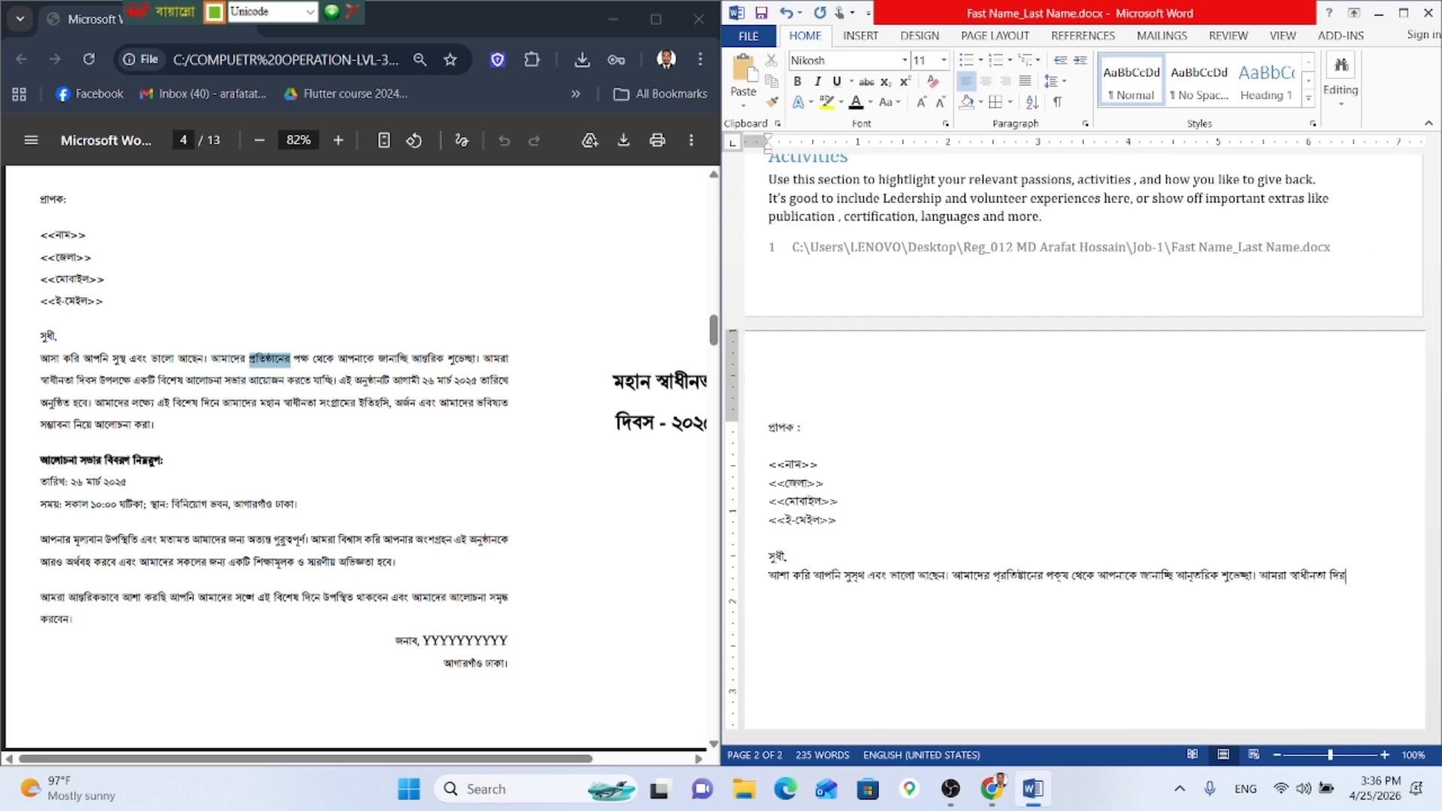
text(স উপলক্ষে একটি বিশে)
key(BackSpace)
key(BackSpace)
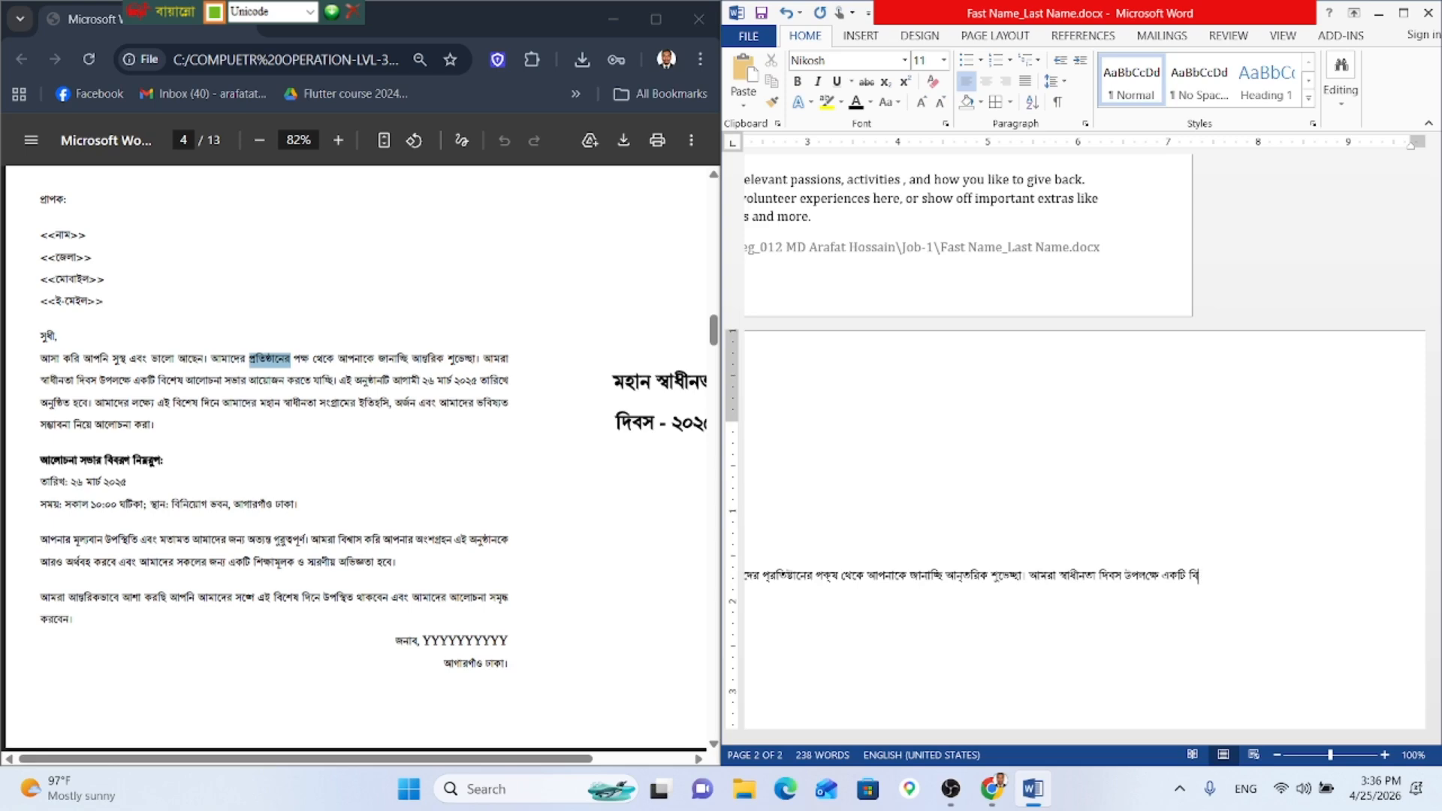
key(BackSpace)
key(BackSpace)
scroll(1081, 450, down, 2)
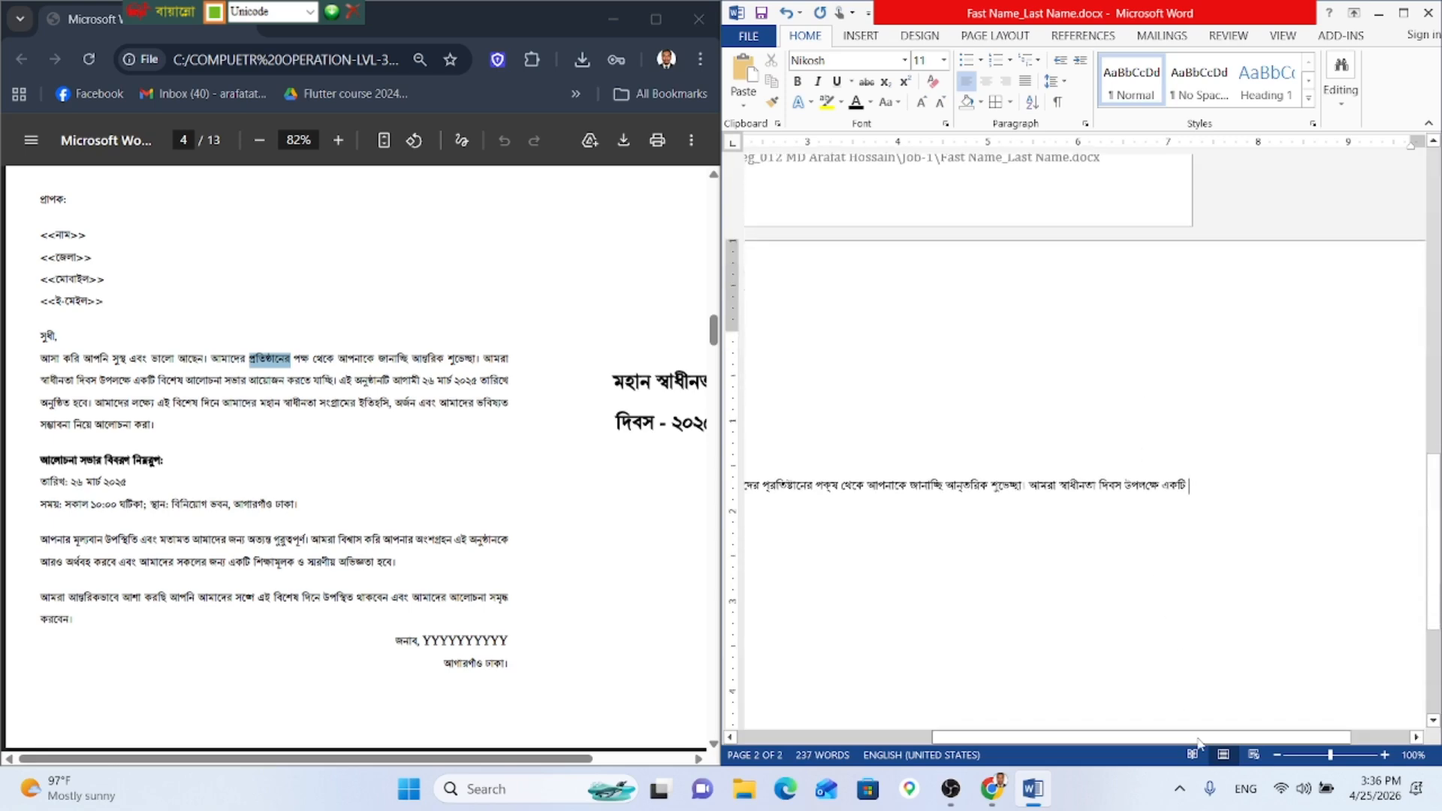
drag(1160, 750, 1013, 717)
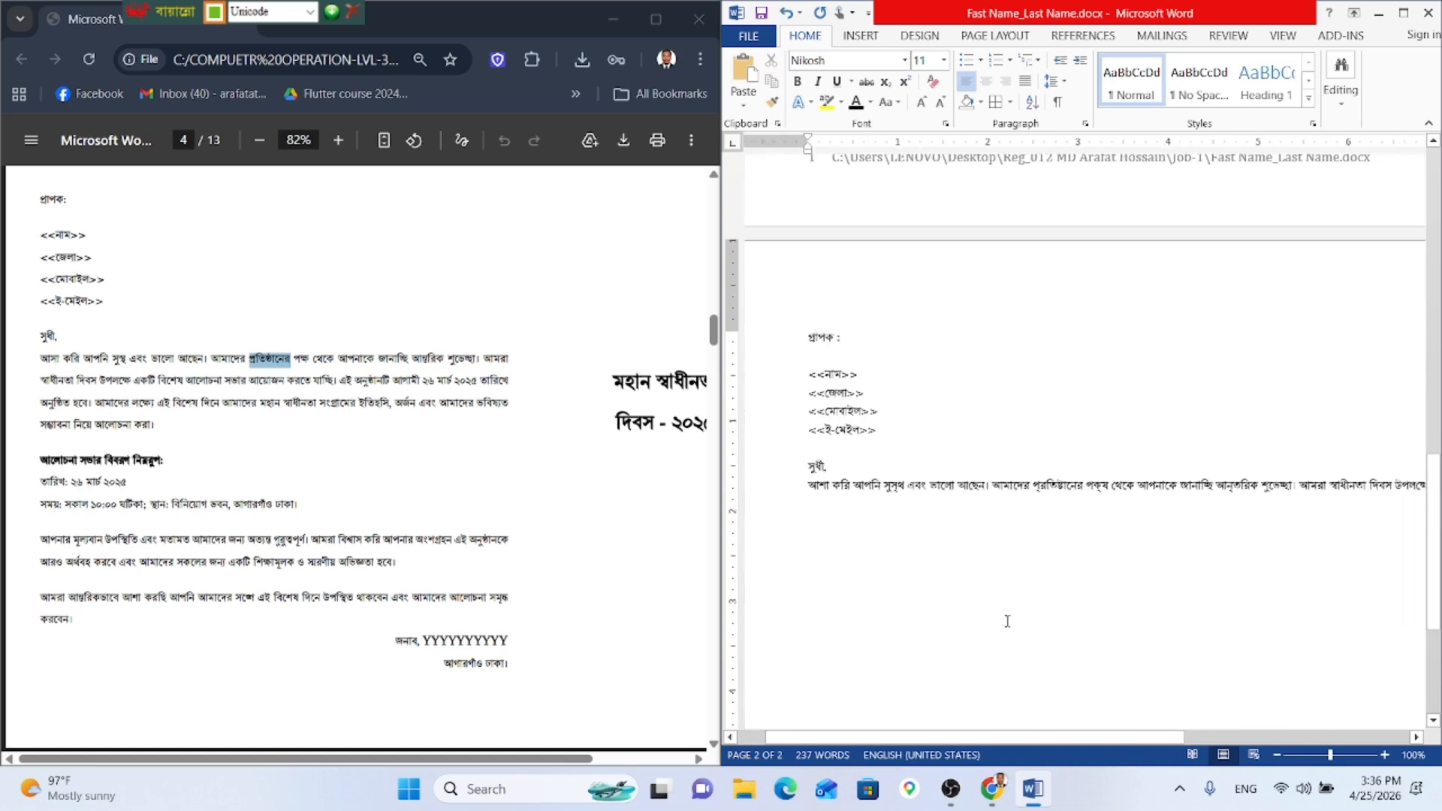
click(1004, 37)
click(804, 100)
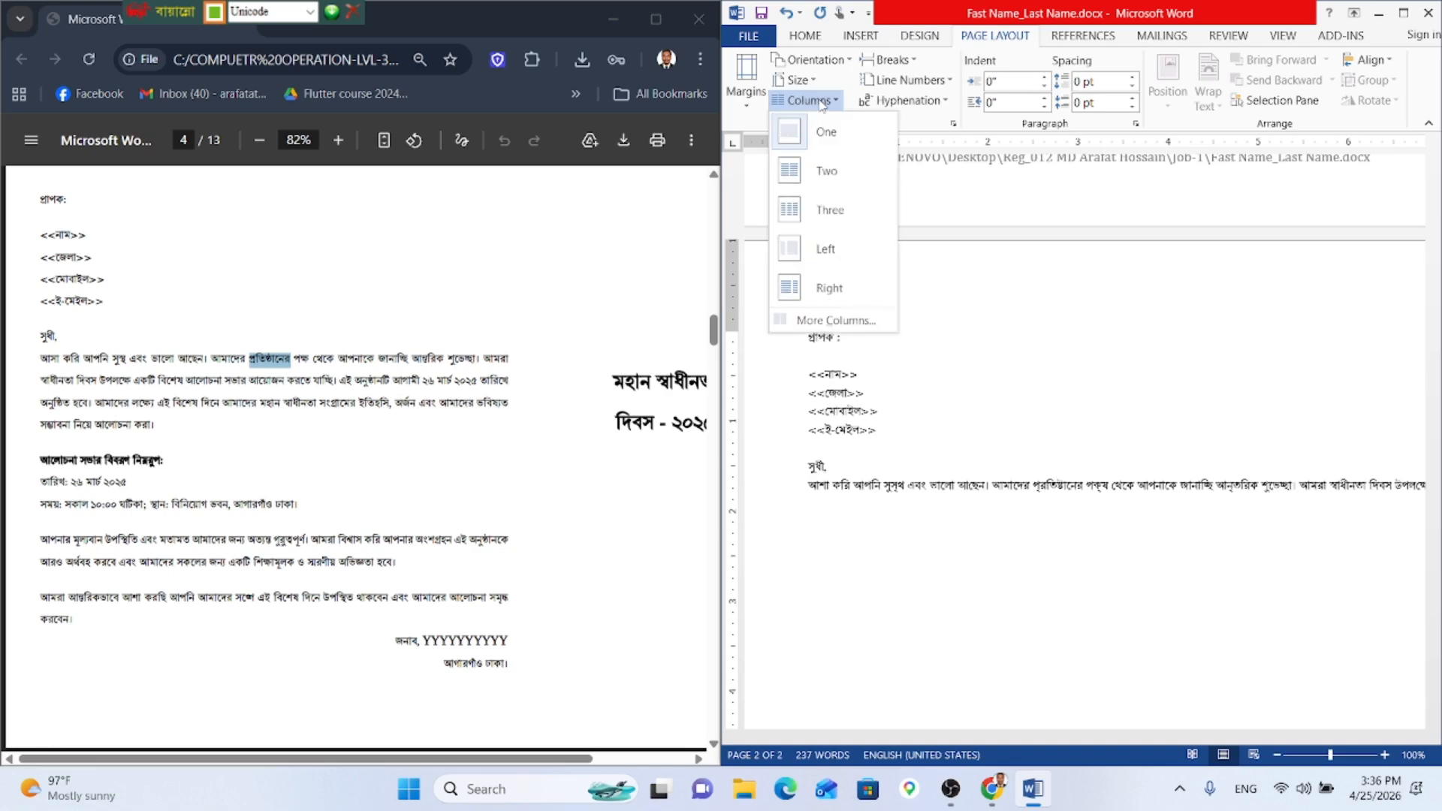
click(841, 262)
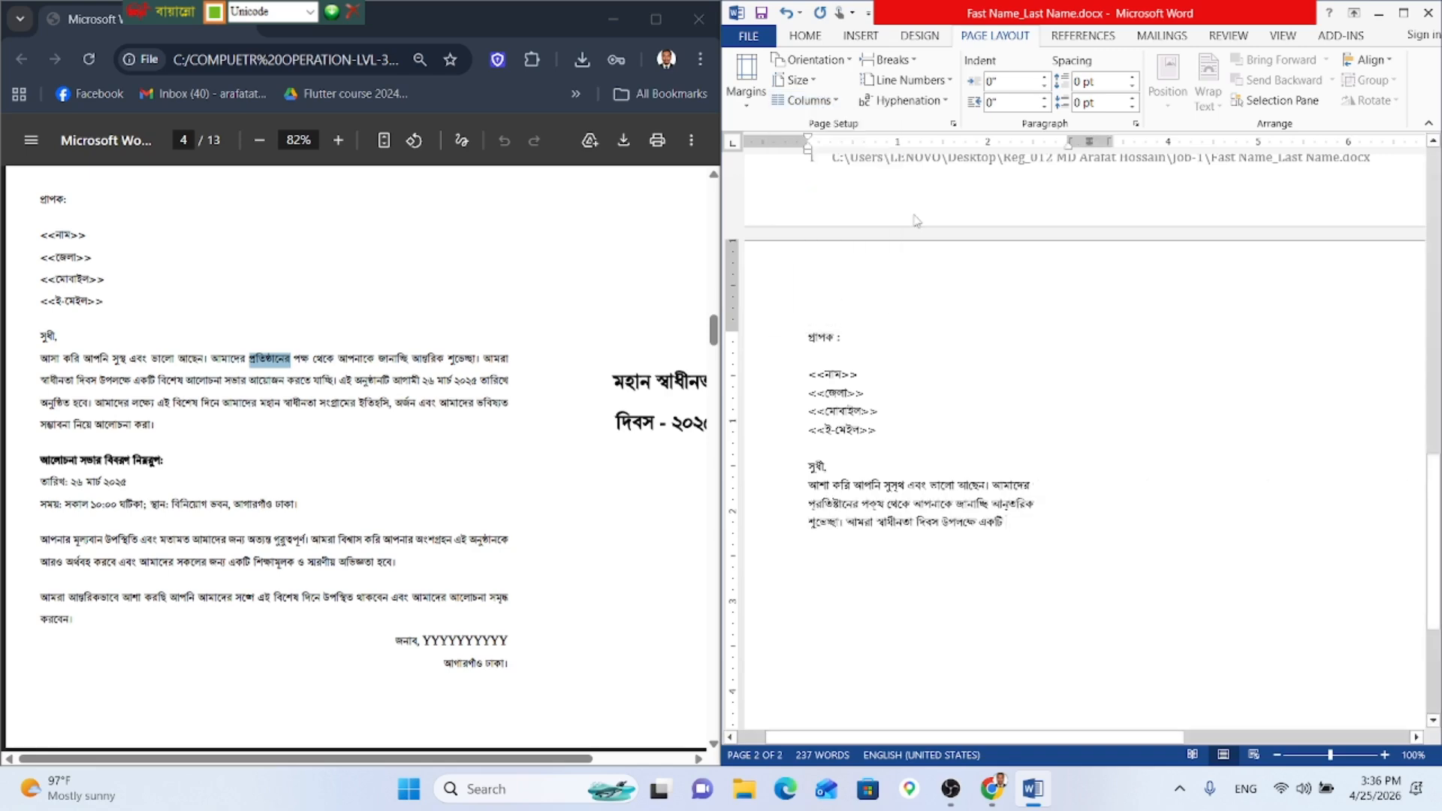
click(837, 100)
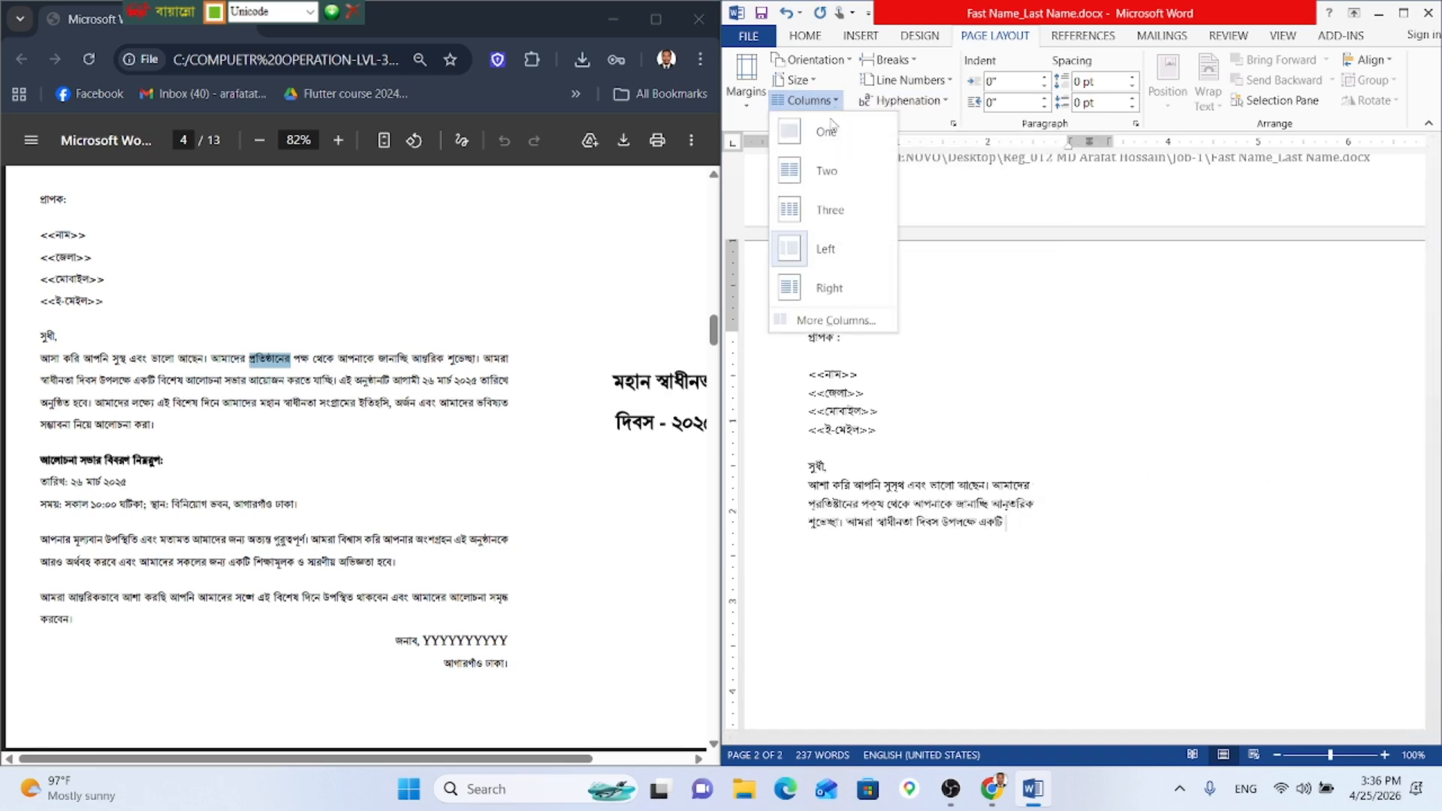
click(830, 321)
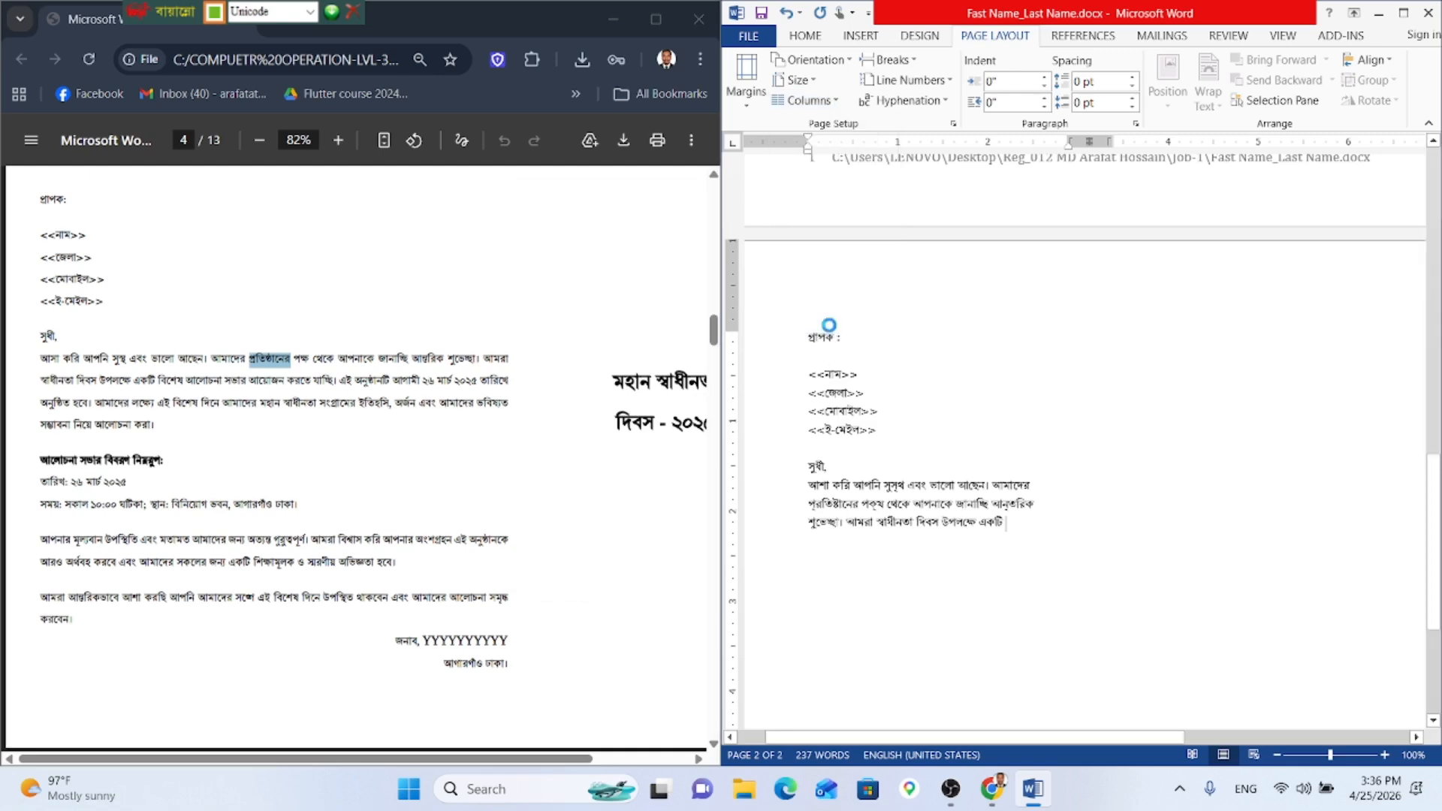
click(878, 274)
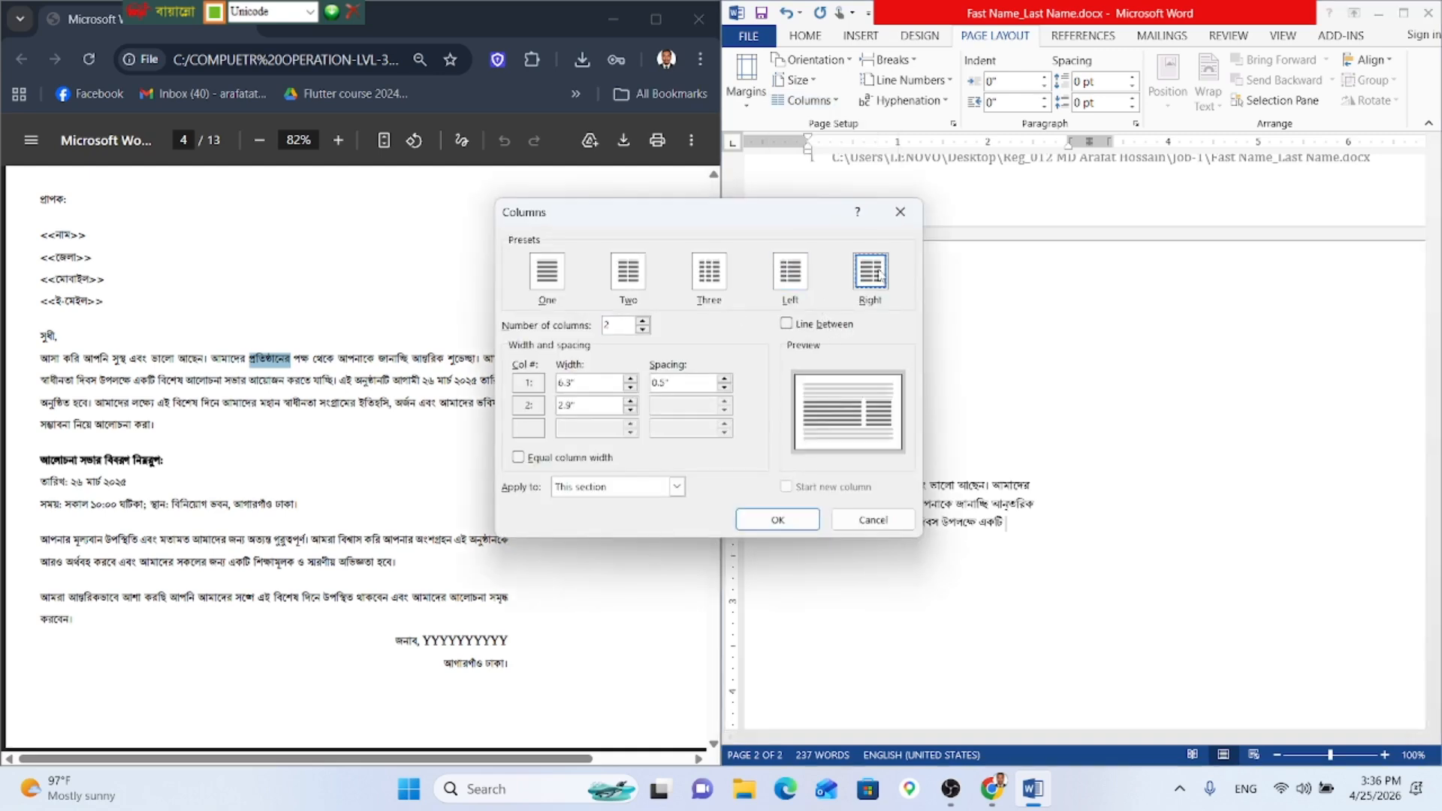
click(640, 488)
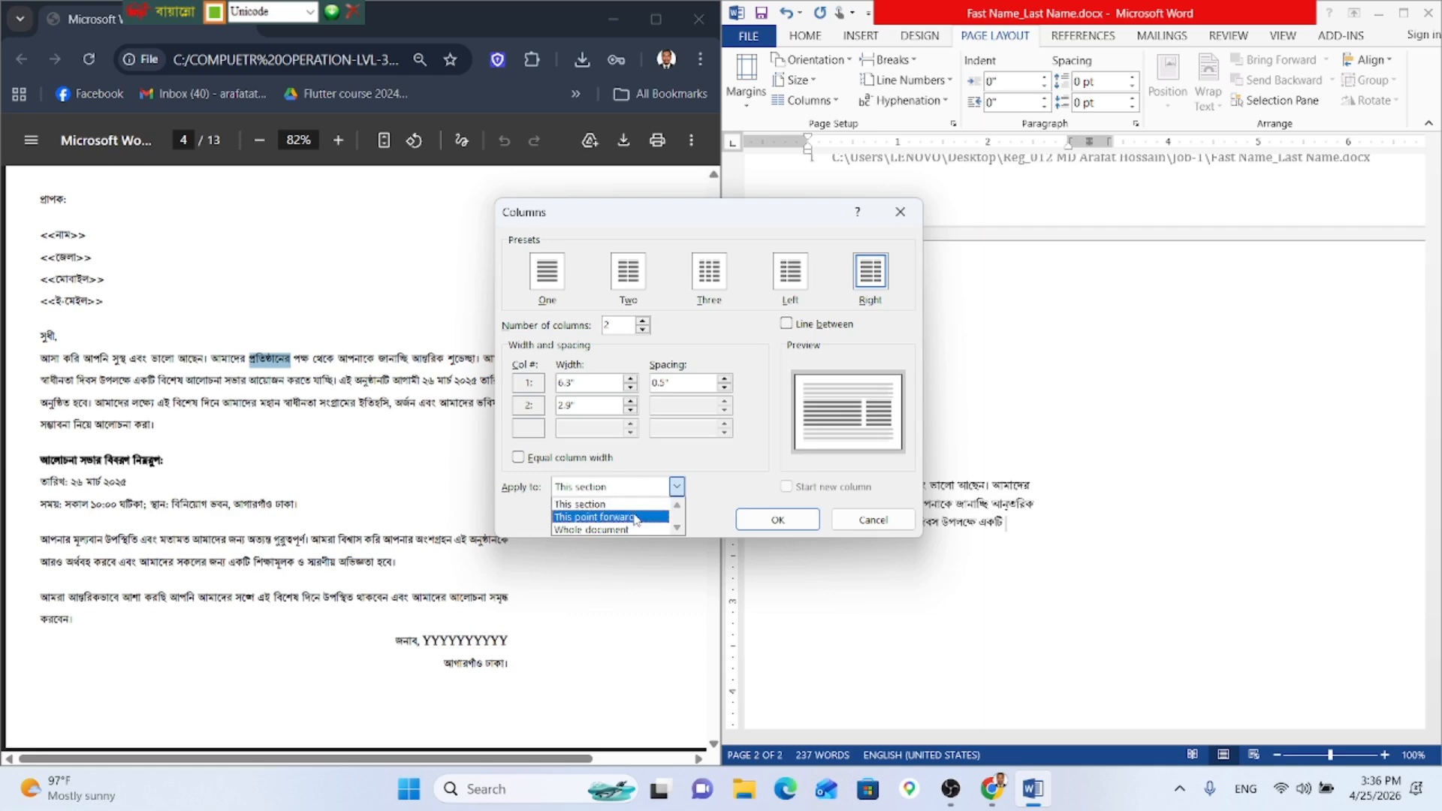
click(632, 518)
click(777, 520)
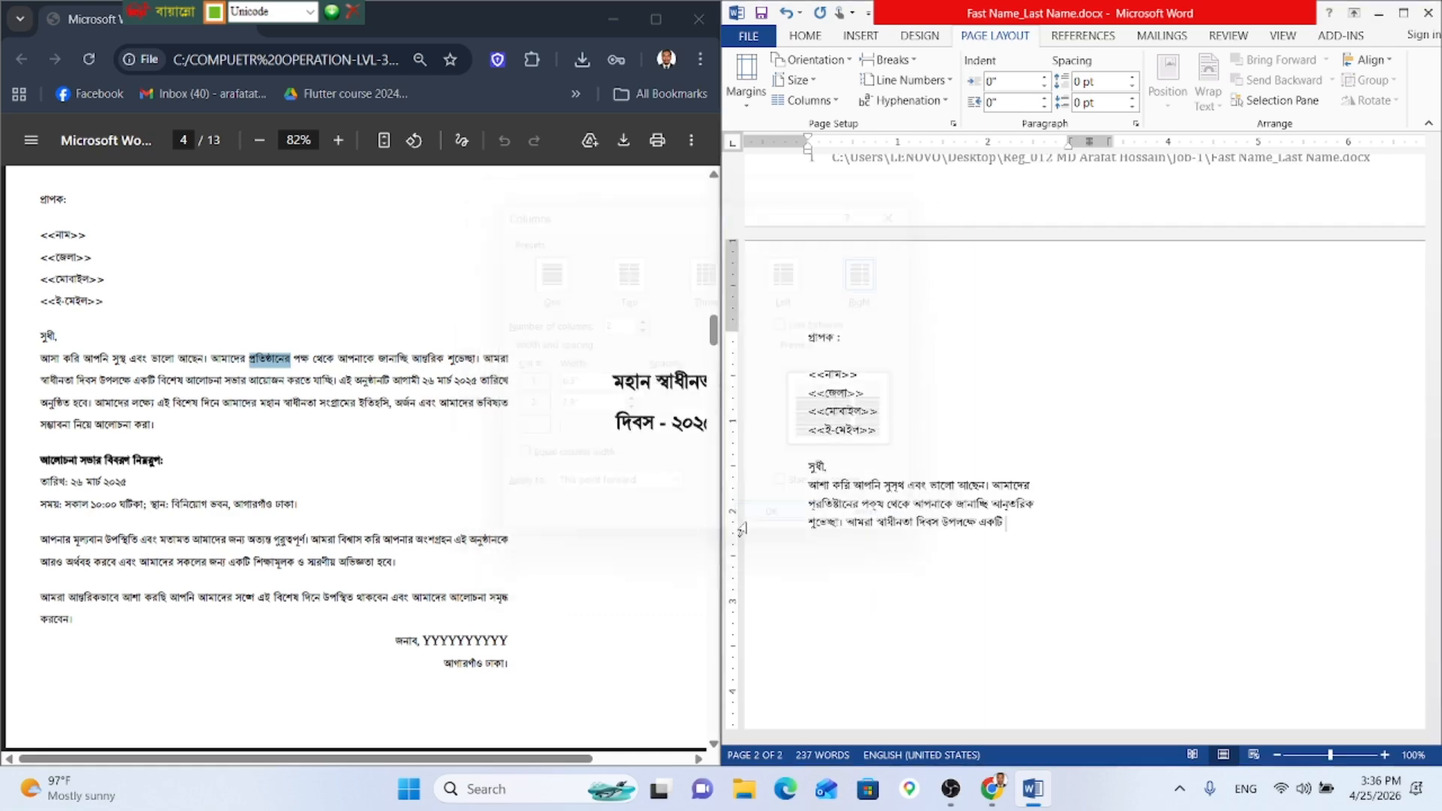
key(ctrl+z)
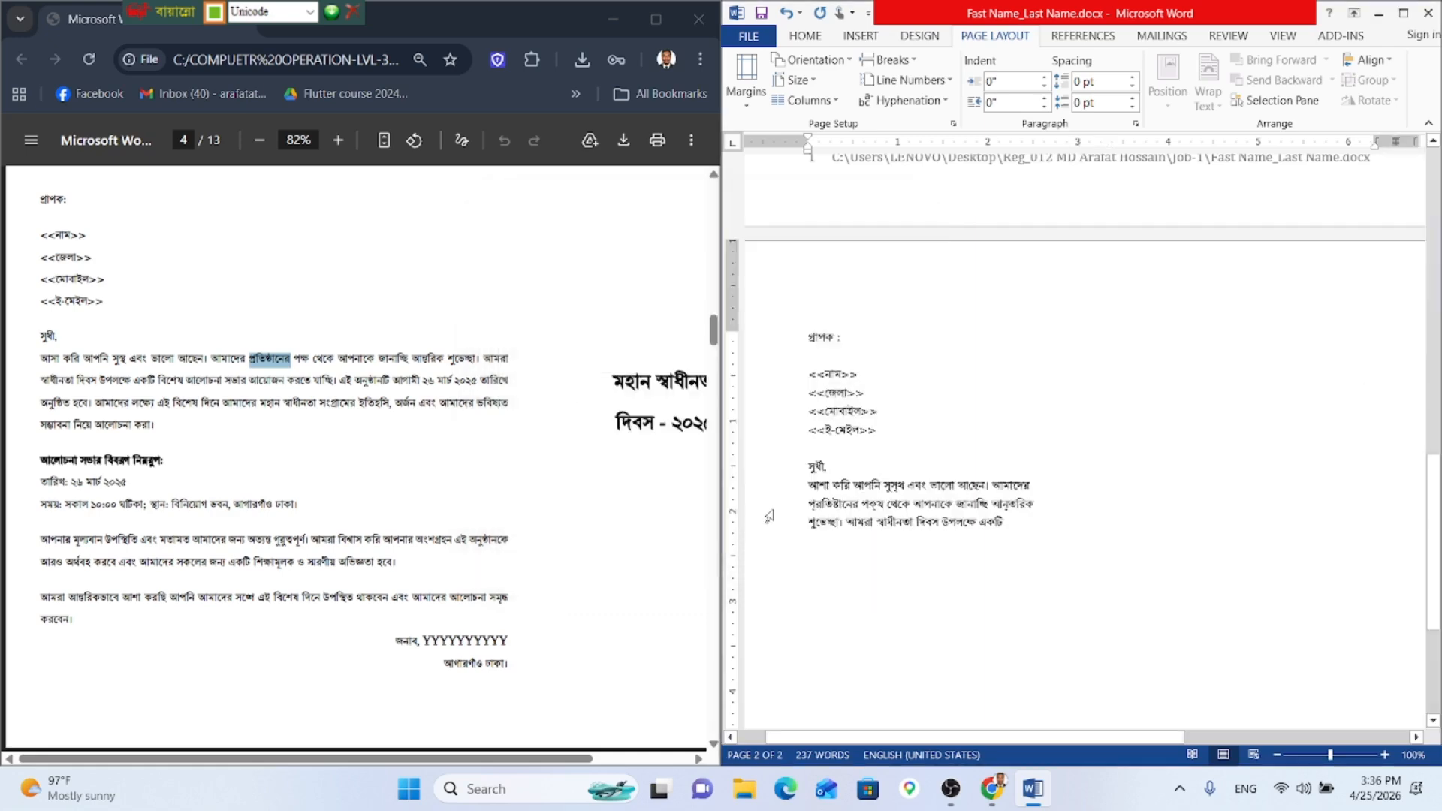
click(831, 467)
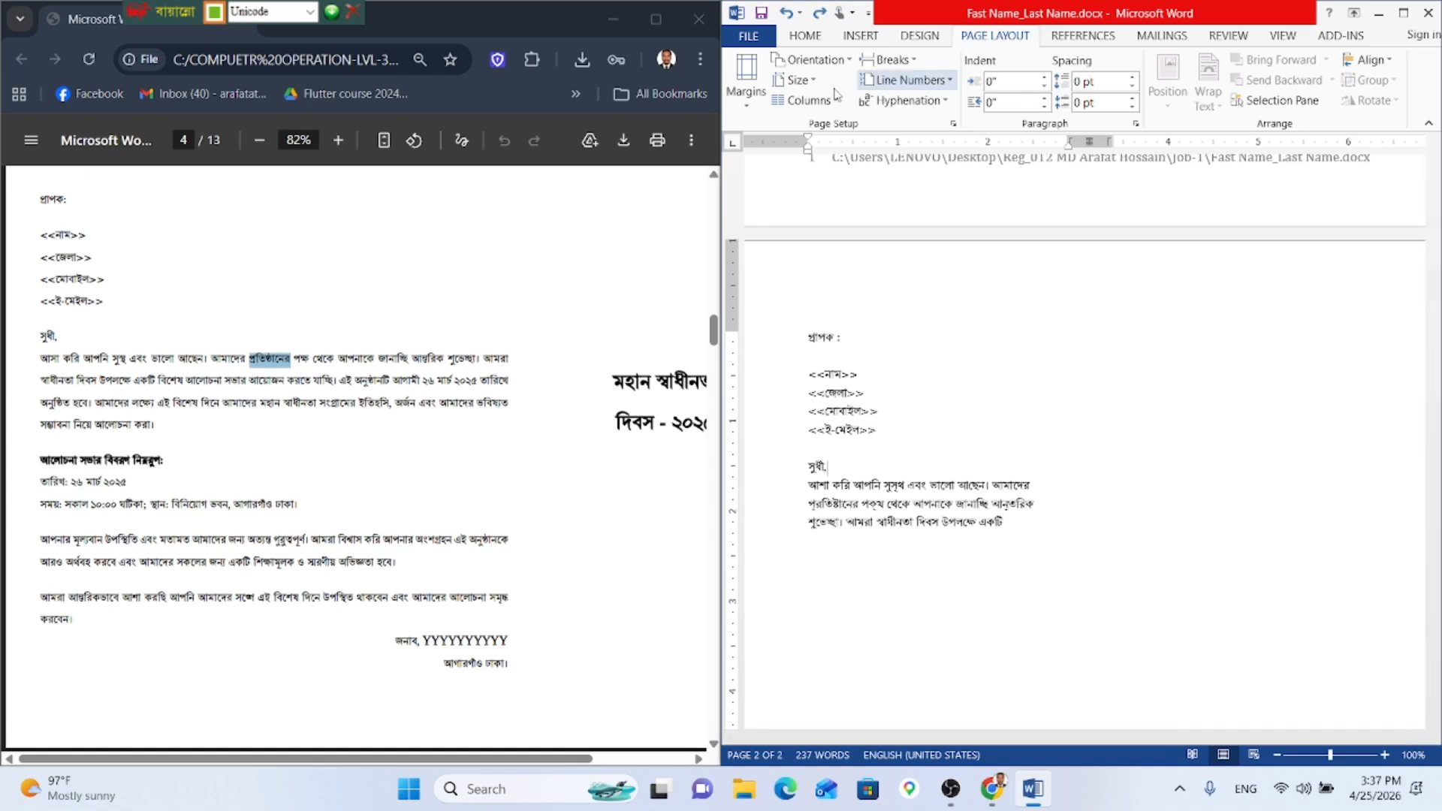
click(804, 100)
click(826, 132)
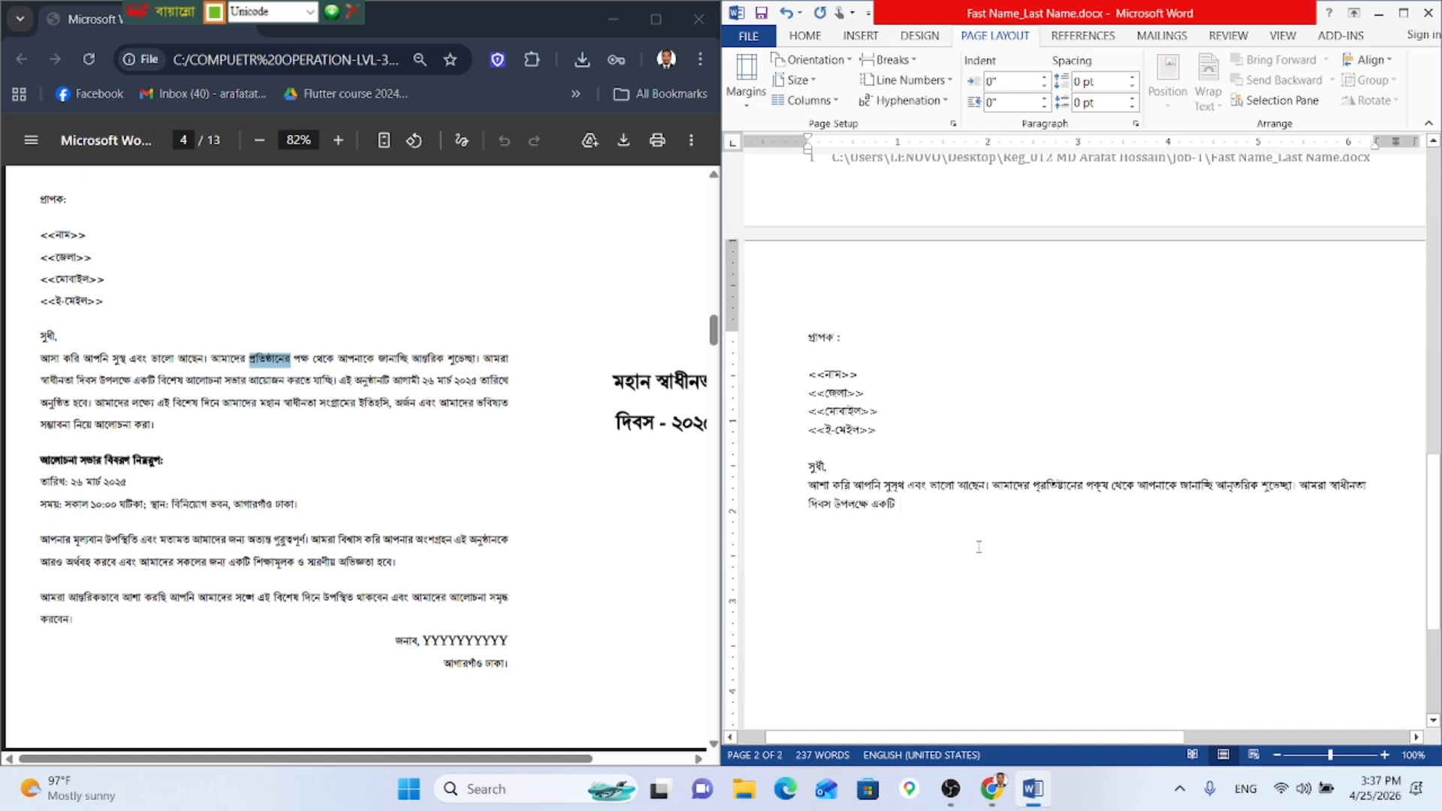
text(বিশে)
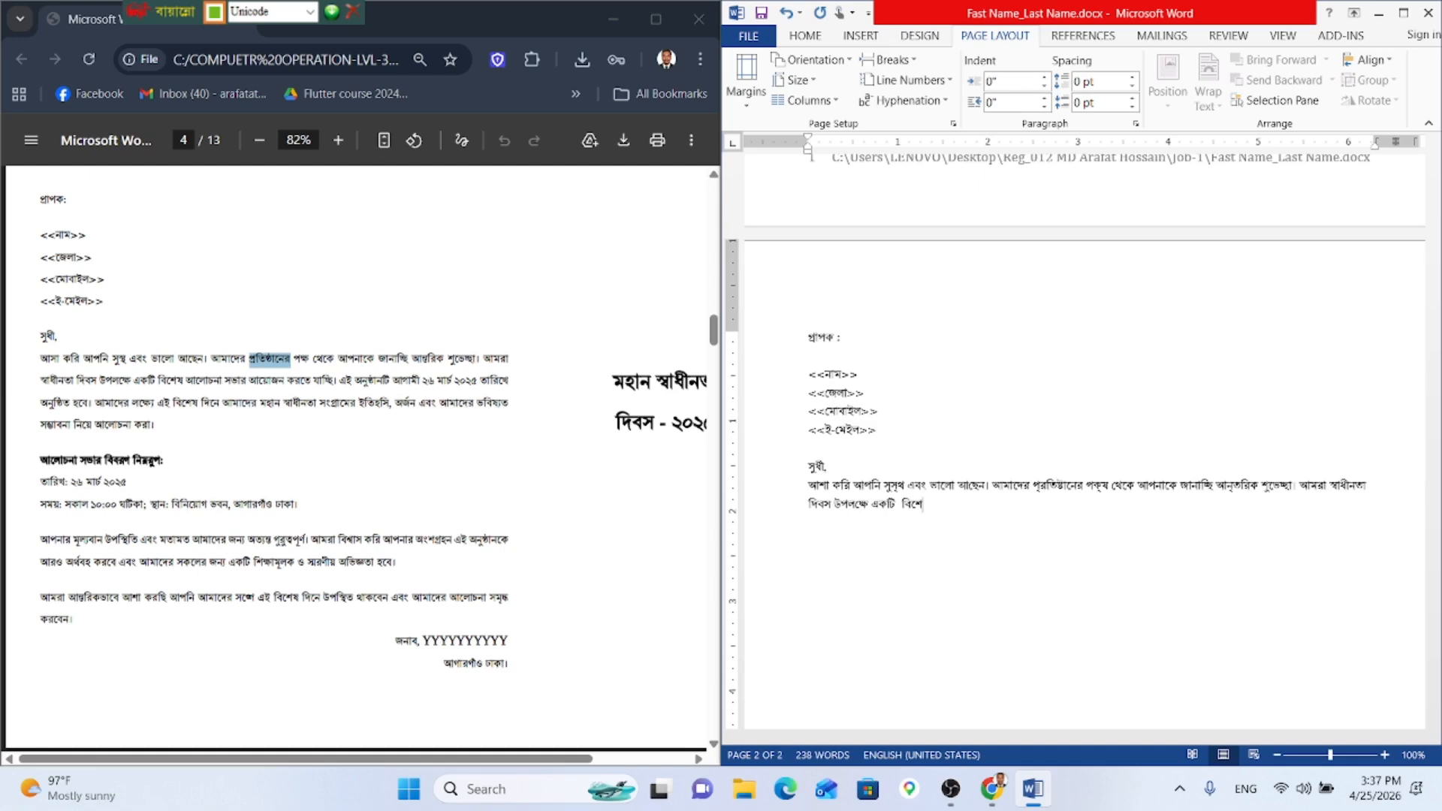
text(ষ)
text( আলোচনা সভার আয়োচন)
Step: Finish the sentence as আয়োজন করতে যাচ্ছি।, fixing the verb ending
key(BackSpace)
key(BackSpace)
text(জন করেছি)
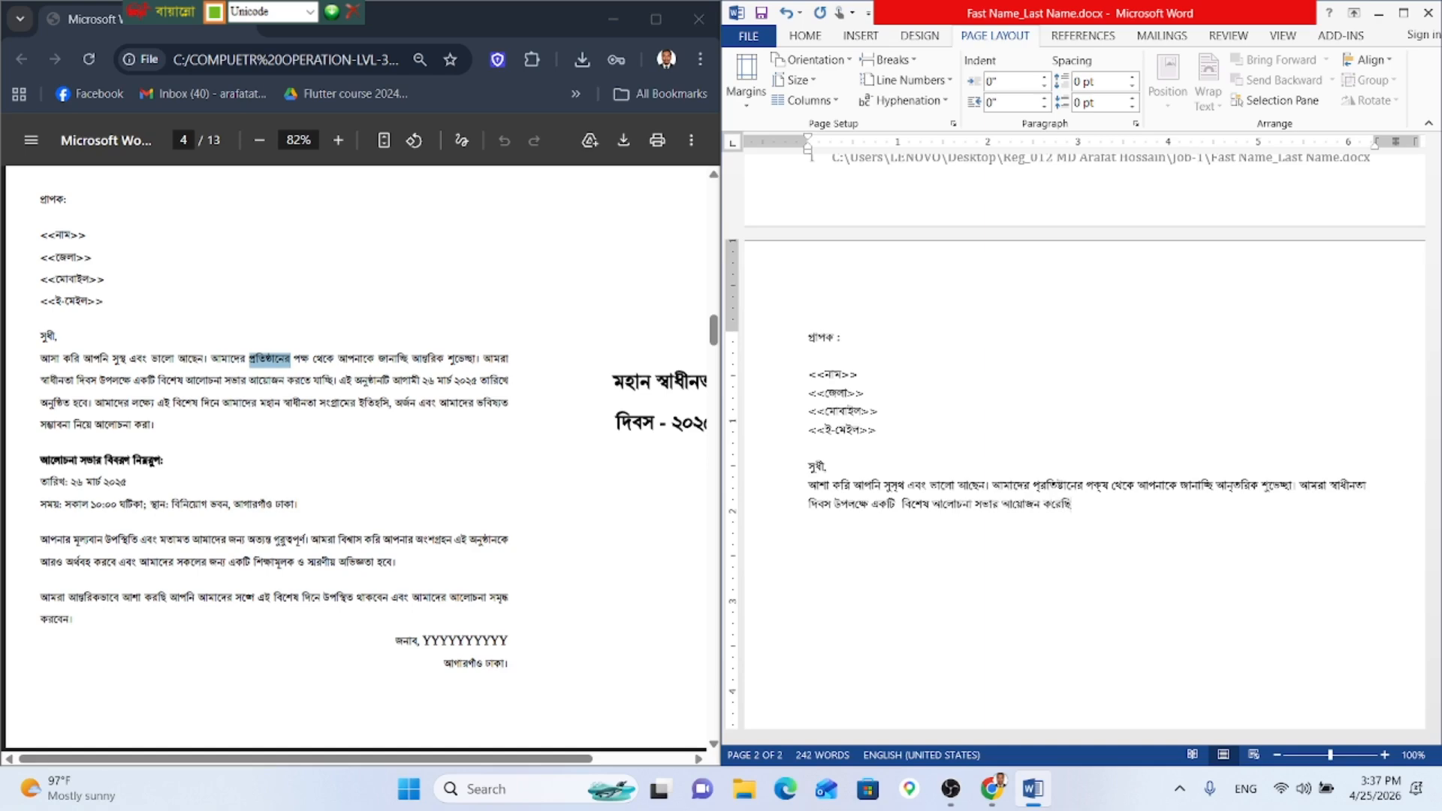
text(।)
key(BackSpace)
key(BackSpace)
key(BackSpace)
key(BackSpace)
text(তে যাচ্ছি)
key(BackSpace)
text(ছি)
text(া)
text(ই)
key(BackSpace)
Step: Begin the next sentence এই অনুষ্ঠানে আগামী ২৬ মার্চ, reworking the মার্চ conjunct
text(এই অনুস)
key(BackSpace)
text(ষঠানে আগা)
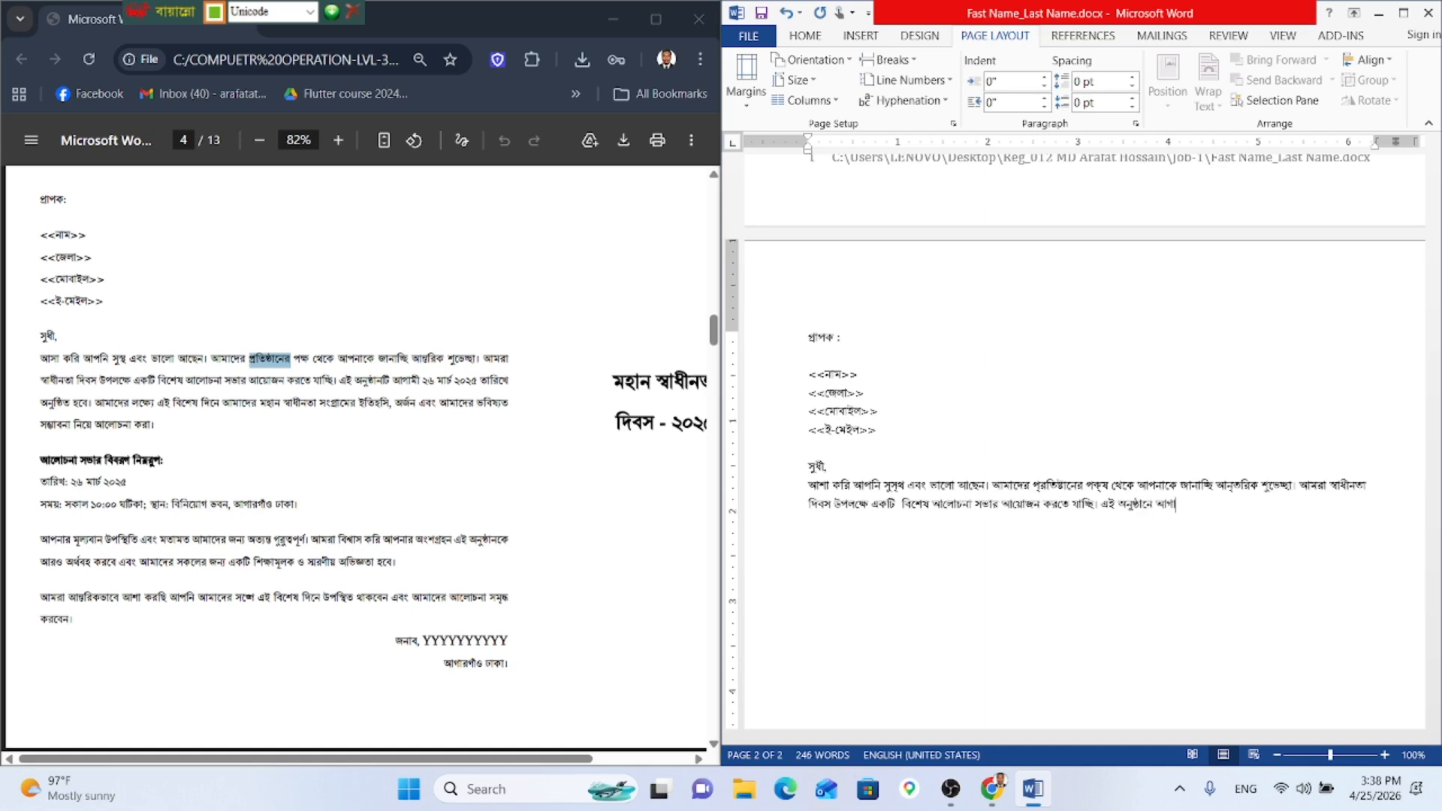
text(মী ২৬মা)
key(BackSpace)
key(BackSpace)
text(মার্চ)
key(BackSpace)
key(BackSpace)
text(্চ)
key(BackSpace)
key(BackSpace)
key(BackSpace)
text(র্চ)
key(BackSpace)
key(BackSpace)
key(BackSpace)
text(র্খ)
key(BackSpace)
key(BackSpace)
key(BackSpace)
Step: Complete the date sentence: ২৬ মার্চ ২০২৫ তারিখে অনুষ্ঠিত হবে।
text(র্)
key(BackSpace)
text(চ ২০২৫ তারিখে অনু)
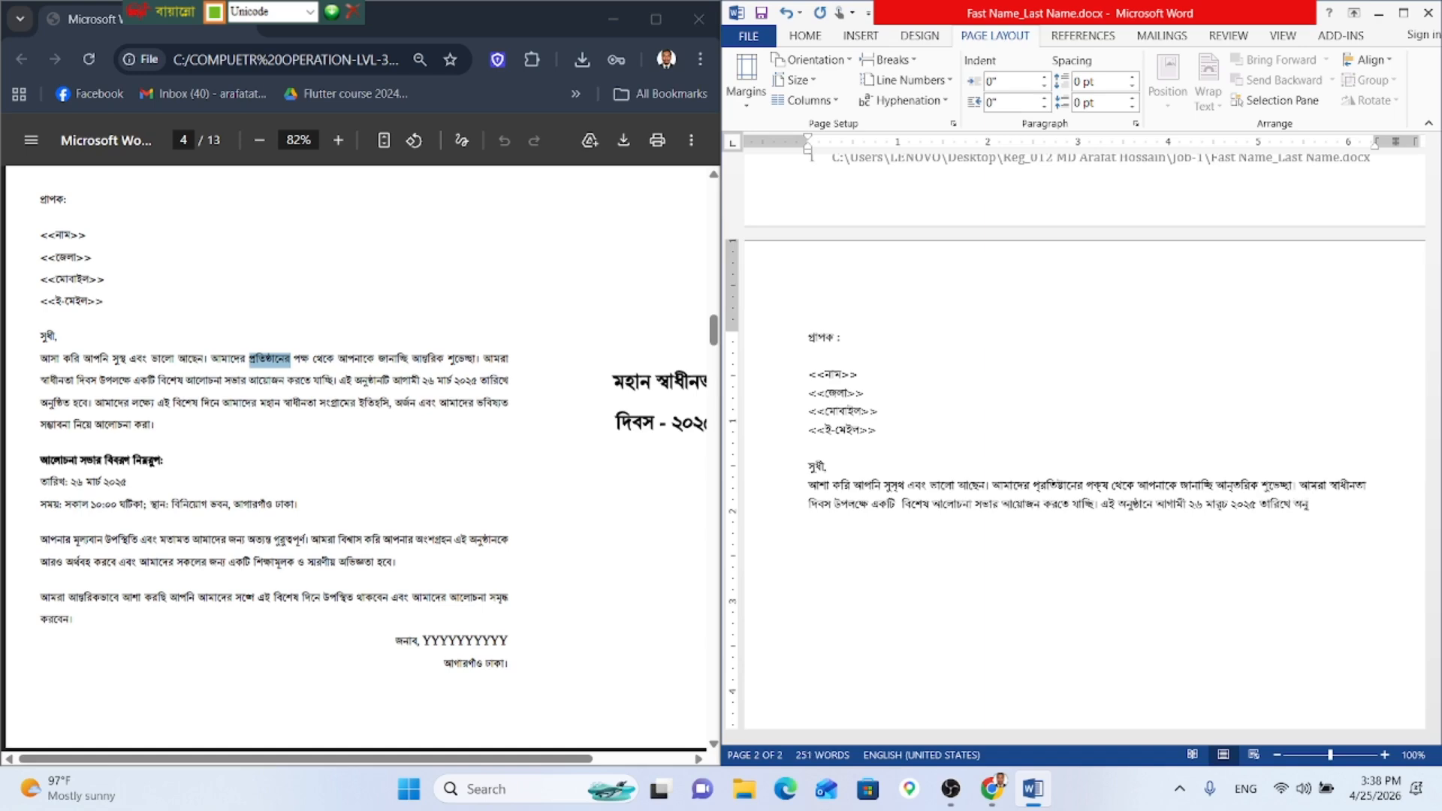
text(ষ্ঠি)
text(্)
text(ঠি)
text(ত)
text( হবে)
text(।)
text( আমা)
text(দের প)
Step: Start the aim sentence: আমাদের লক্ষ্য এই বিশেষ দিনে আমাদের মহান
key(BackSpace)
text(লক্ষ্)
text(য)
text(ষ)
text(্য)
text(এ)
key(BackSpace)
text(এ)
key(BackSpace)
text(এই যে)
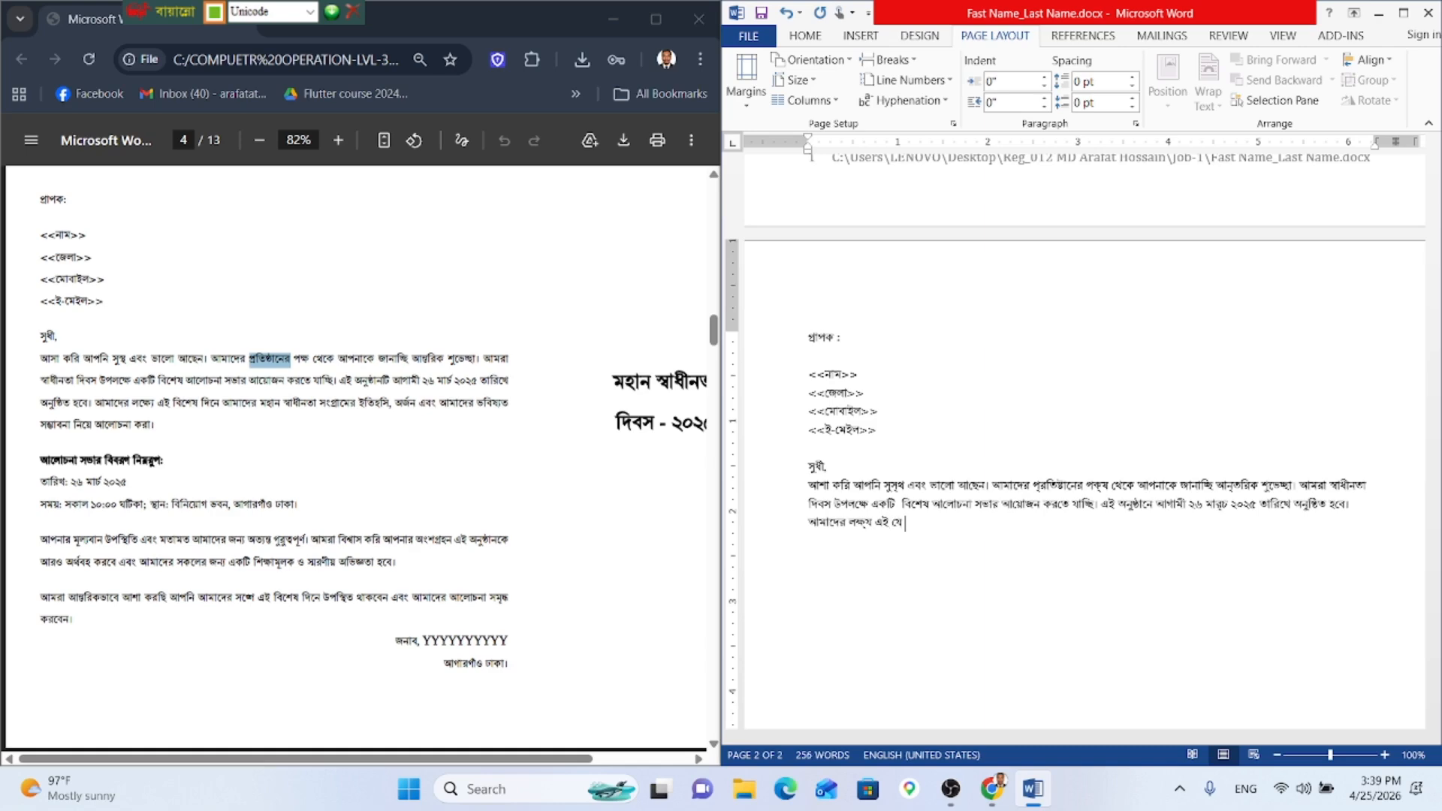
key(BackSpace)
key(BackSpace)
text(বিশেষ দিনে আমাদের মহান)
Step: Reuse স্বাধীনতা after মহান and add সংগ্রামের ইতিহাস, অর্জন এবং আমাদের
drag(1328, 485, 1368, 487)
key(ctrl+c)
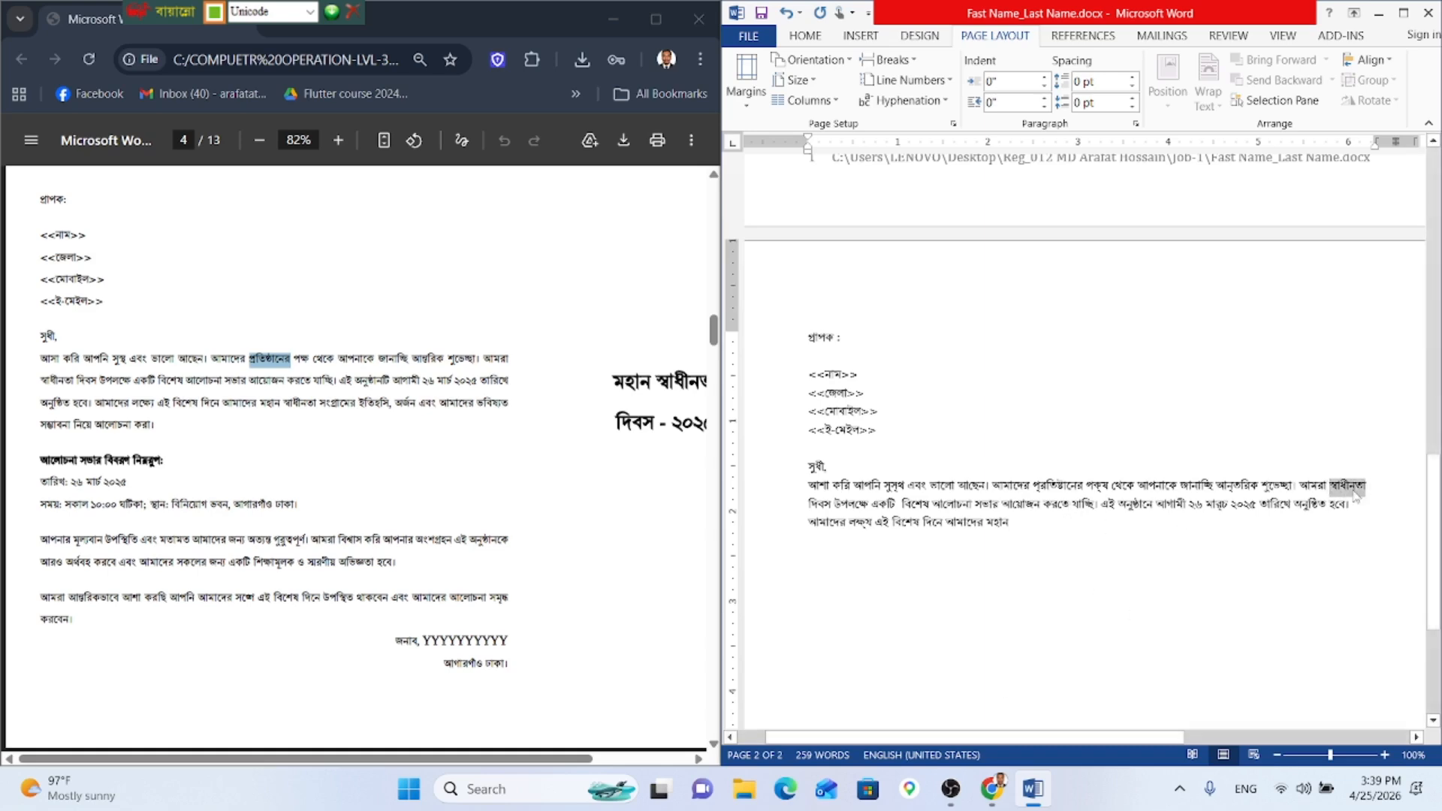
click(1046, 527)
key(ctrl+v)
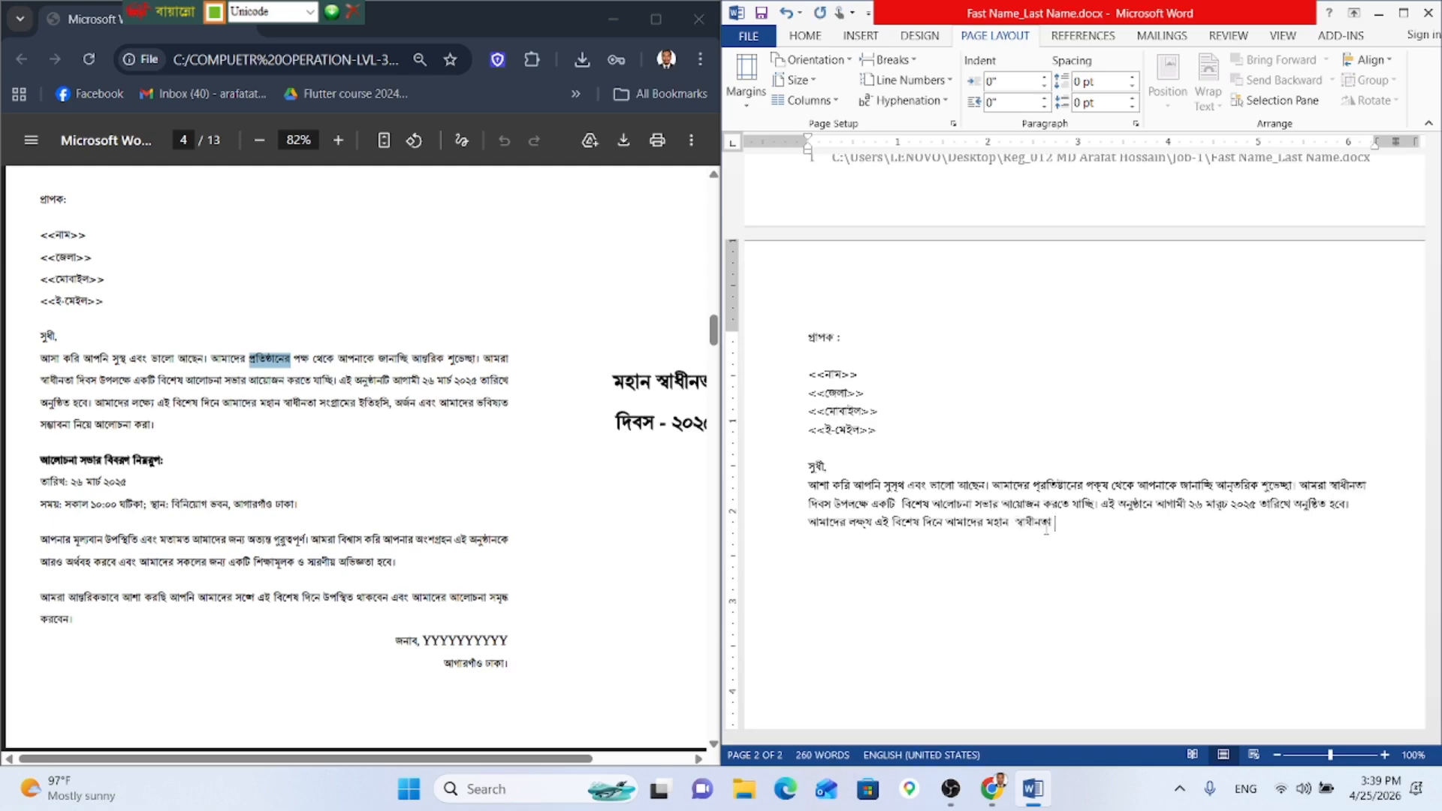
text(স)
text(ংগ্রামের)
text(তিহাস, অর্জন এবং )
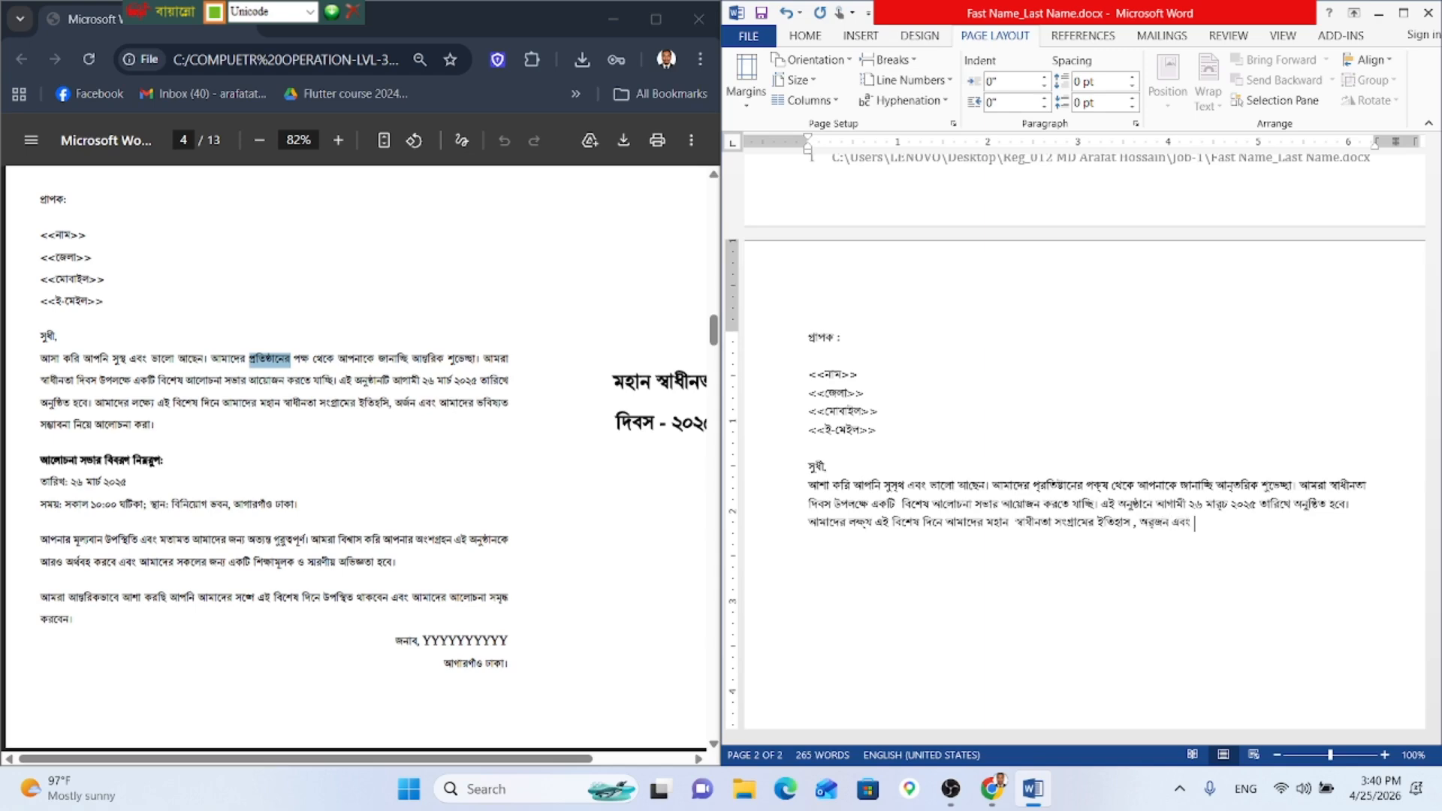
text(আমাদের ভবিষ্যত সম্ভাবনা নিয়ে আ)
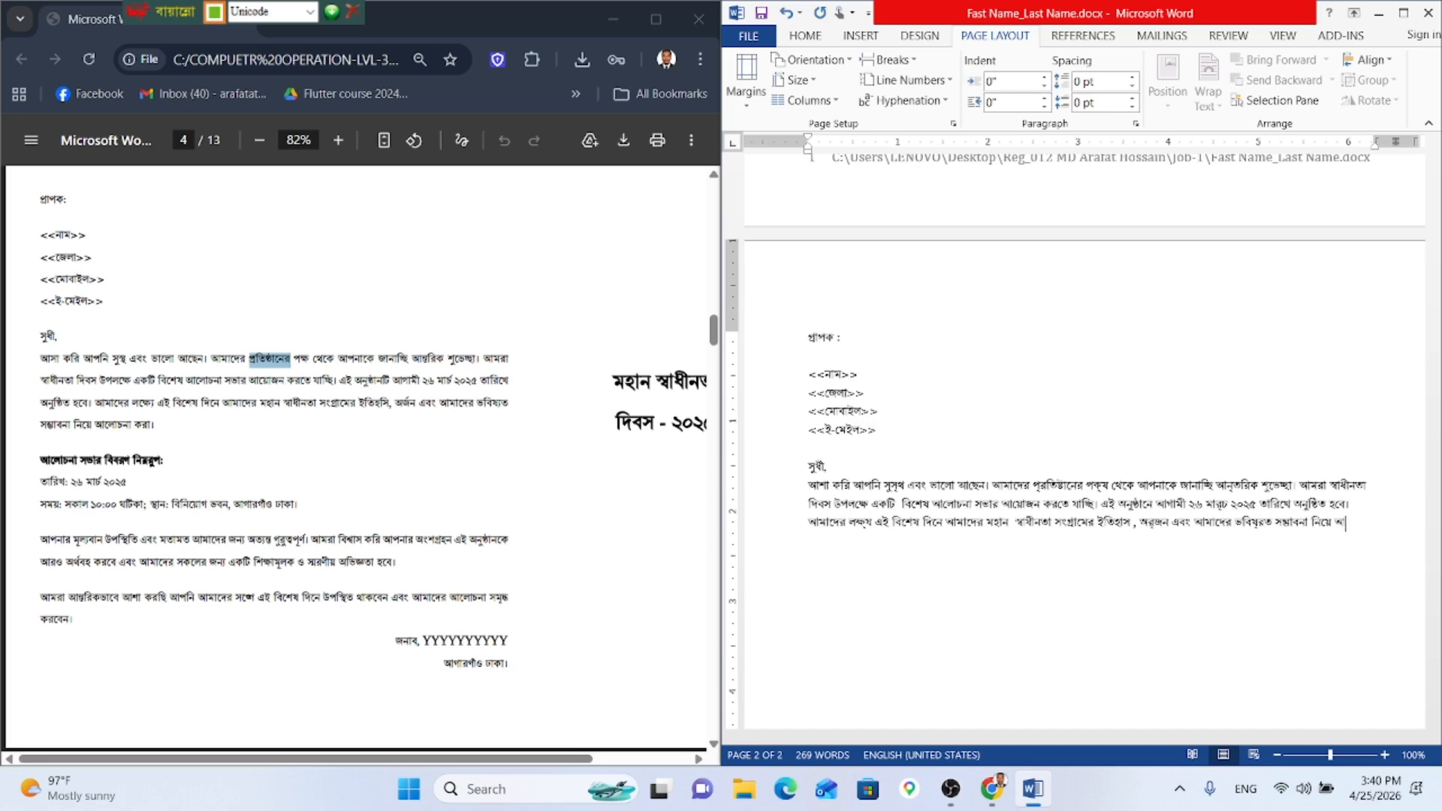
Step: Finish the paragraph with ভবিষ্যত সম্ভাবনা নিয়ে আলোচনা করা।
text(লে)
text(া)
text(চ)
text(না ক)
text(র)
text(বো)
key(BackSpace)
key(BackSpace)
text(া।)
Step: Start a new line below the paragraph reading আলোচনা সভার বি
key(Return)
text(আর)
key(BackSpace)
key(BackSpace)
text(আলো)
key(BackSpace)
key(BackSpace)
key(BackSpace)
key(BackSpace)
key(Return)
text(আগে)
key(BackSpace)
key(BackSpace)
text(লোচনার)
key(BackSpace)
text(সভার)
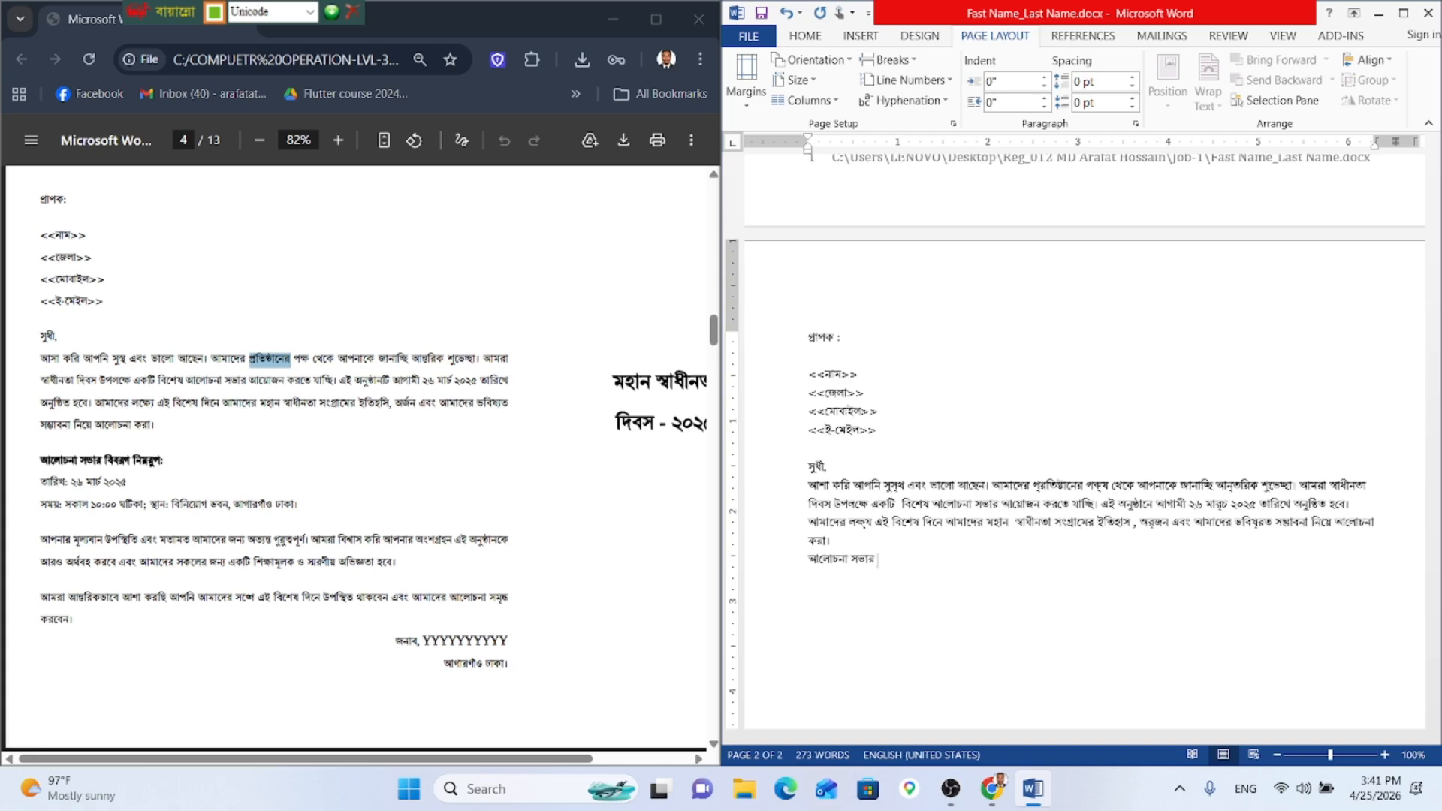
text( বিবরণ নিম্নরূপ :)
Step: Complete the subheading 'আলোচনা সভার বিবরণ নিম্নরূপ :' and select it
key(ctrl+shift+Left)
key(ctrl+shift+Left)
key(ctrl+shift+Left)
key(ctrl+shift+Left)
key(ctrl+shift+Left)
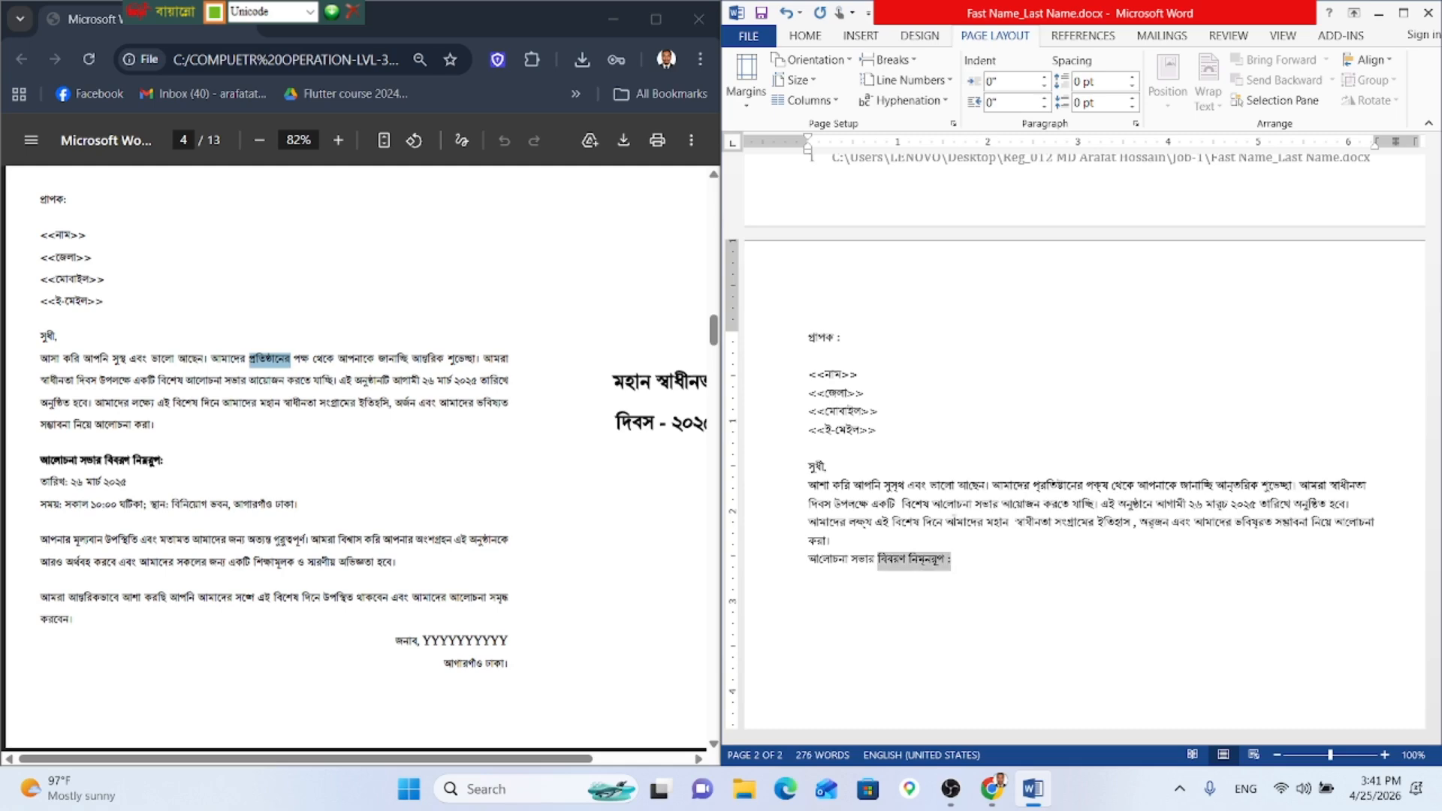
Step: Set the heading 'আলোচনা সভার বিবরণ নিম্নরূপ :' to 14 pt and make it bold
click(810, 39)
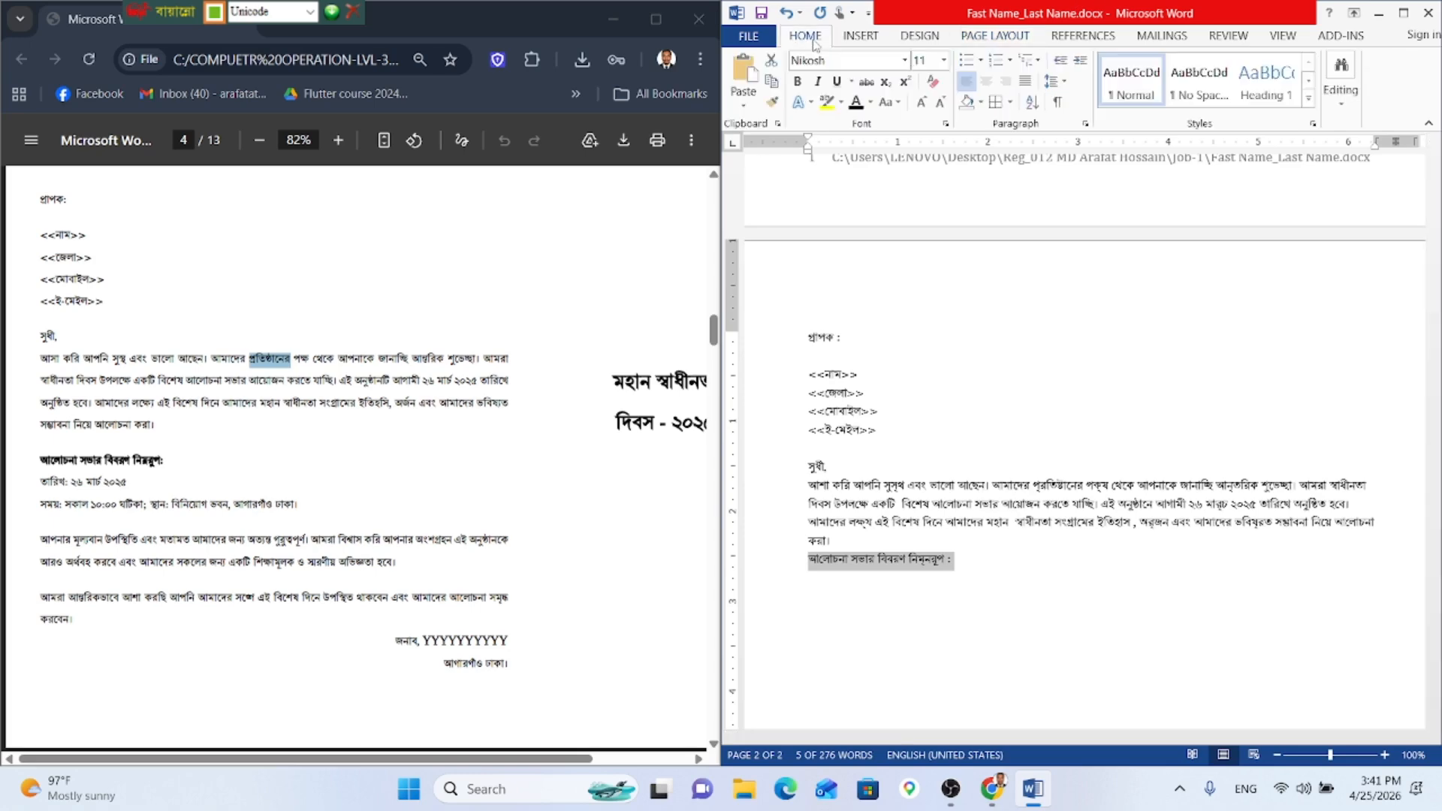
click(940, 101)
click(939, 101)
click(939, 101)
click(920, 101)
click(920, 101)
click(921, 101)
click(921, 102)
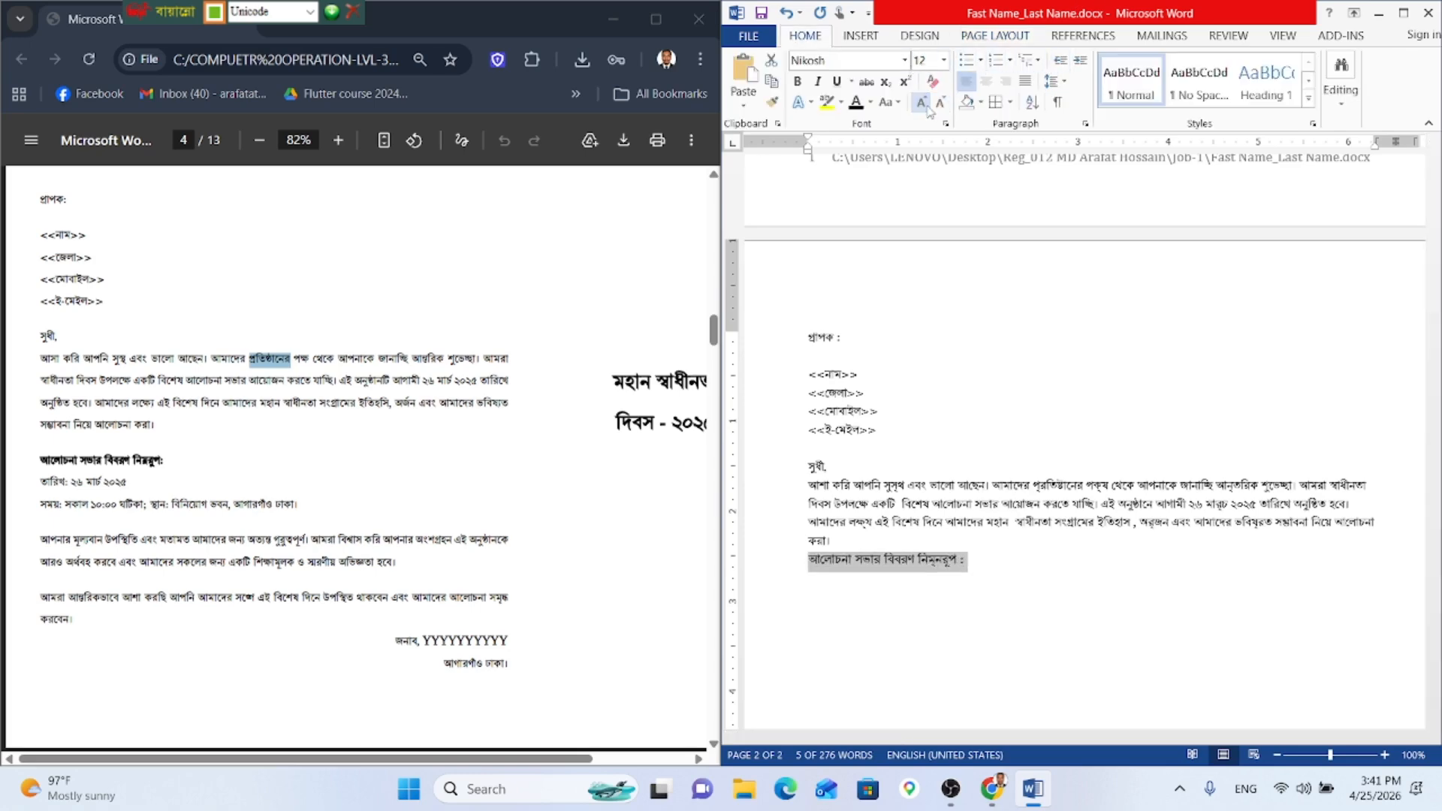
click(921, 101)
click(921, 101)
scroll(470, 343, up, 15)
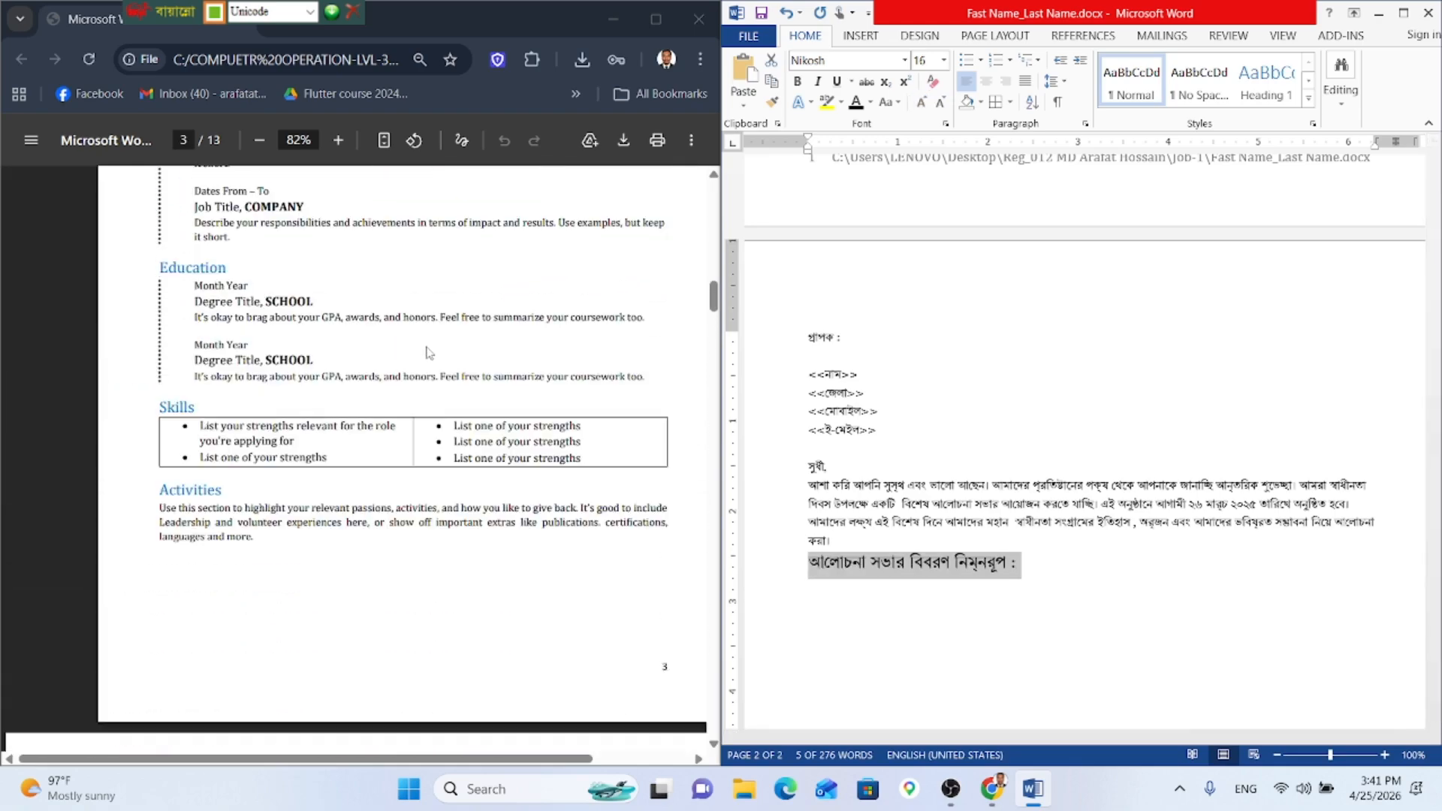
scroll(427, 353, up, 1)
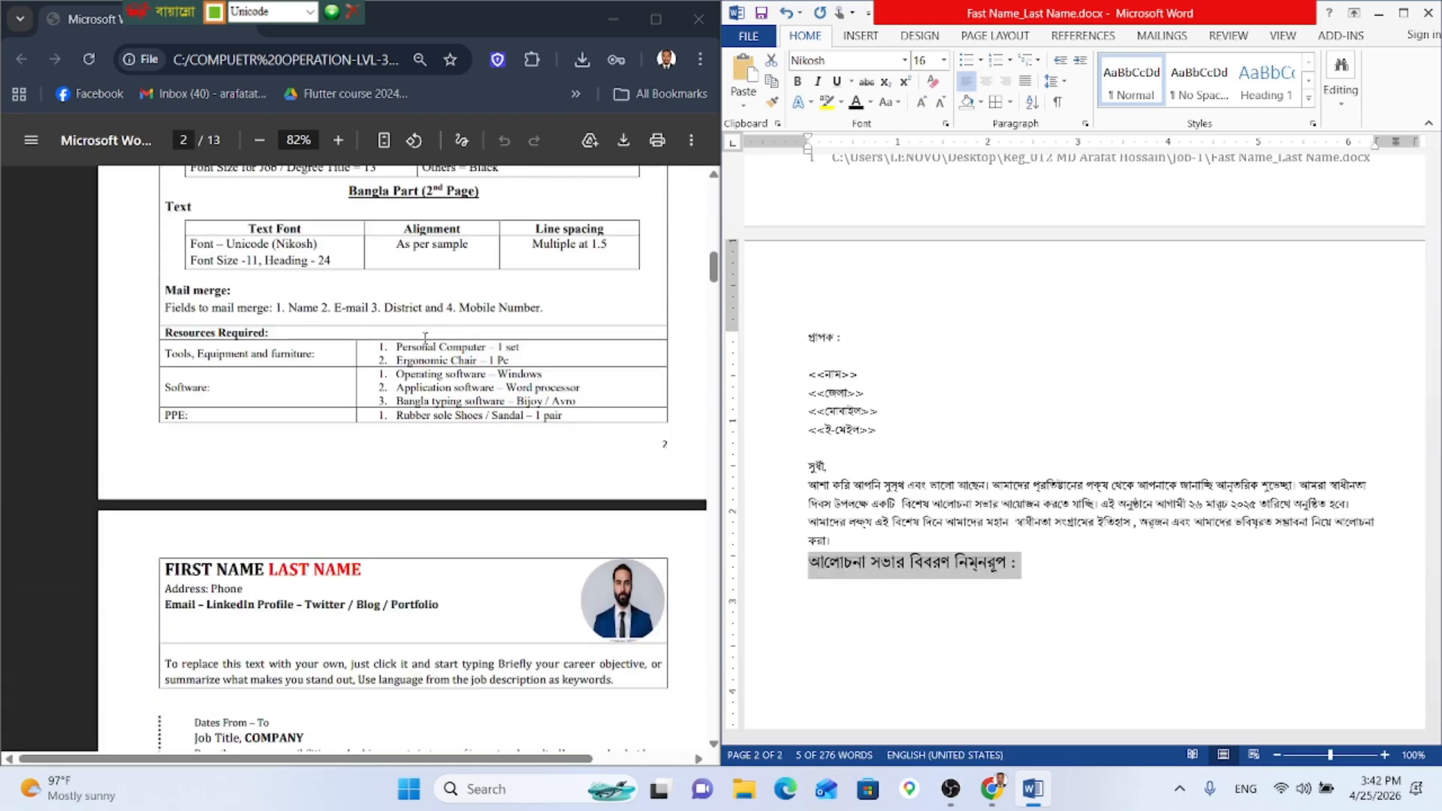
scroll(425, 338, down, 15)
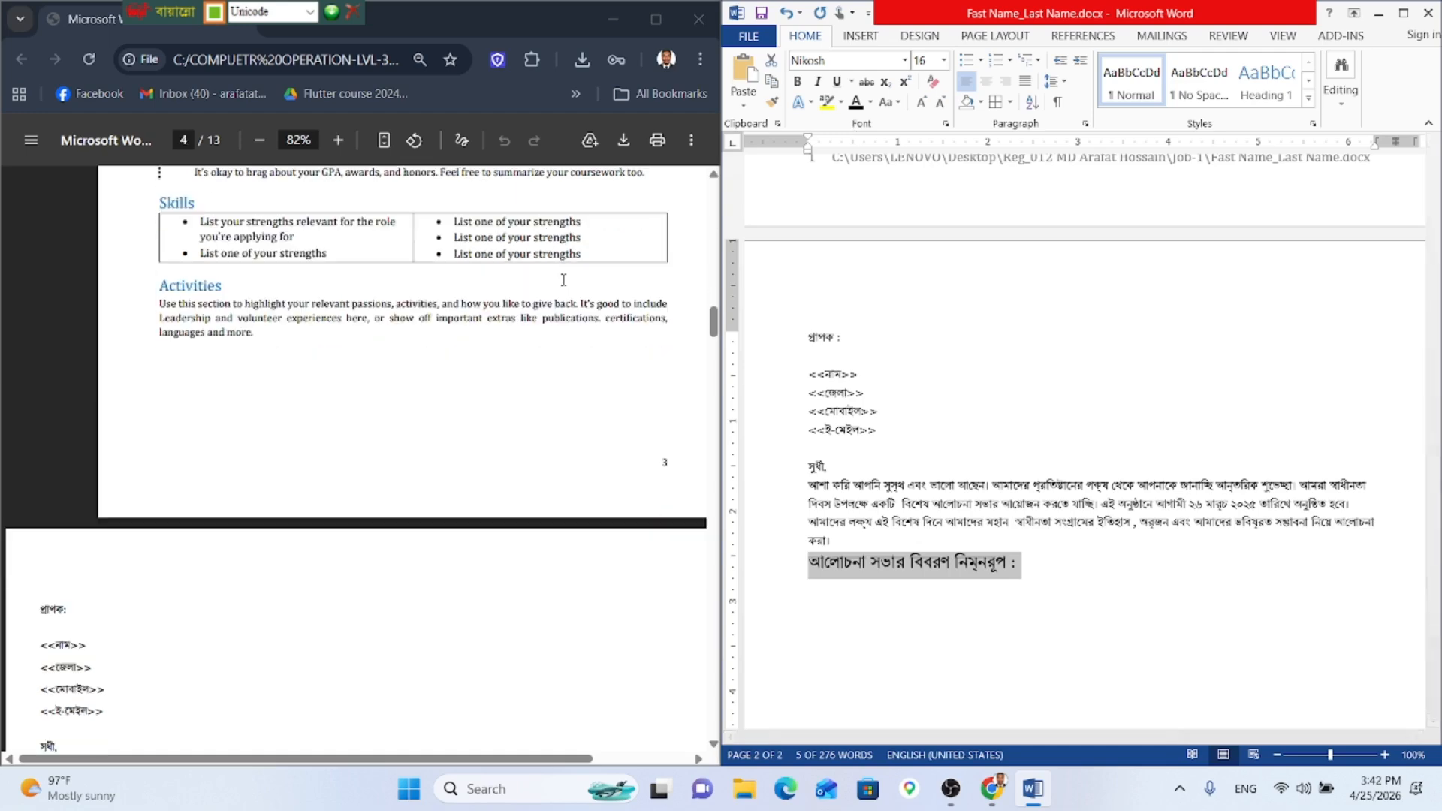
scroll(563, 279, down, 4)
scroll(563, 279, up, 3)
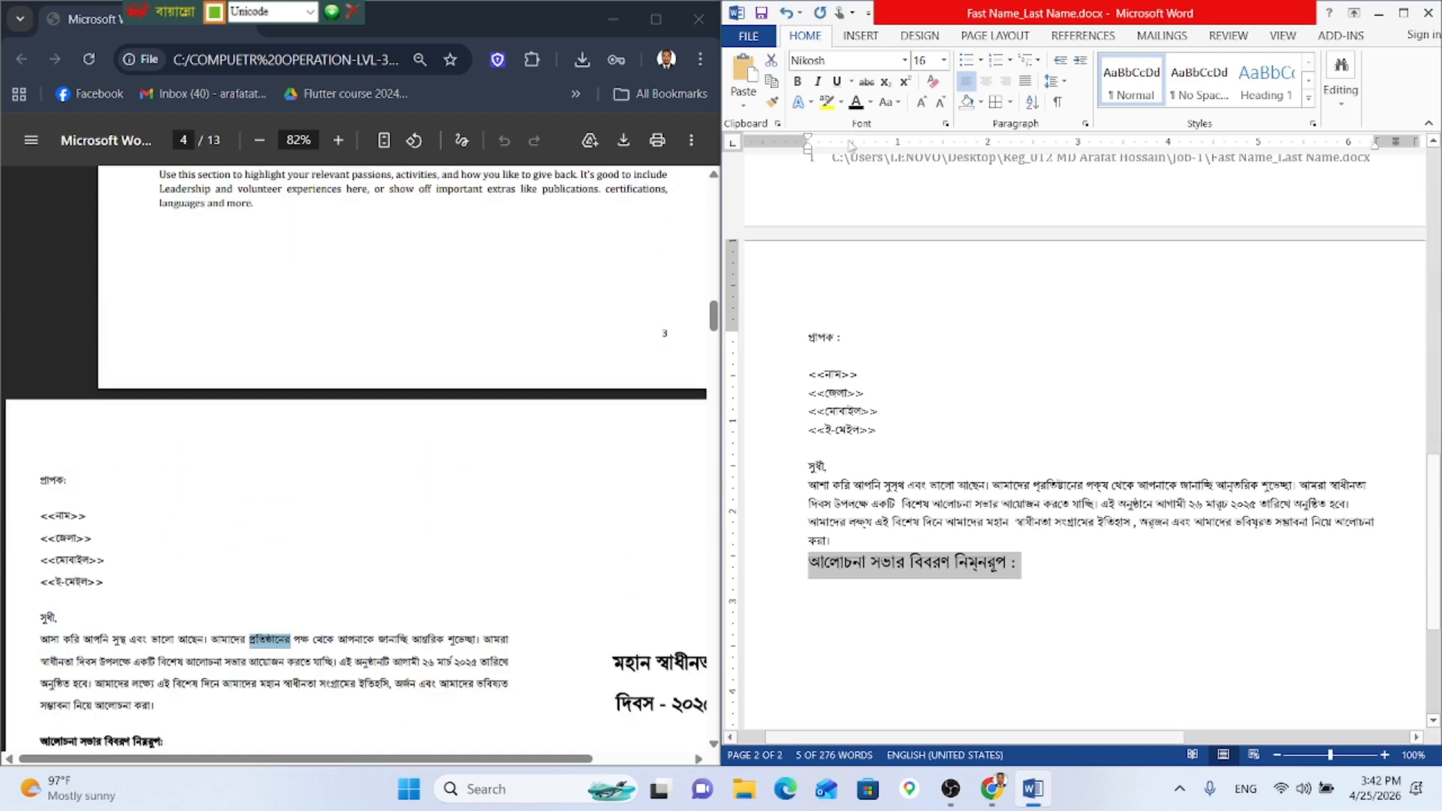
click(922, 103)
click(921, 104)
click(941, 105)
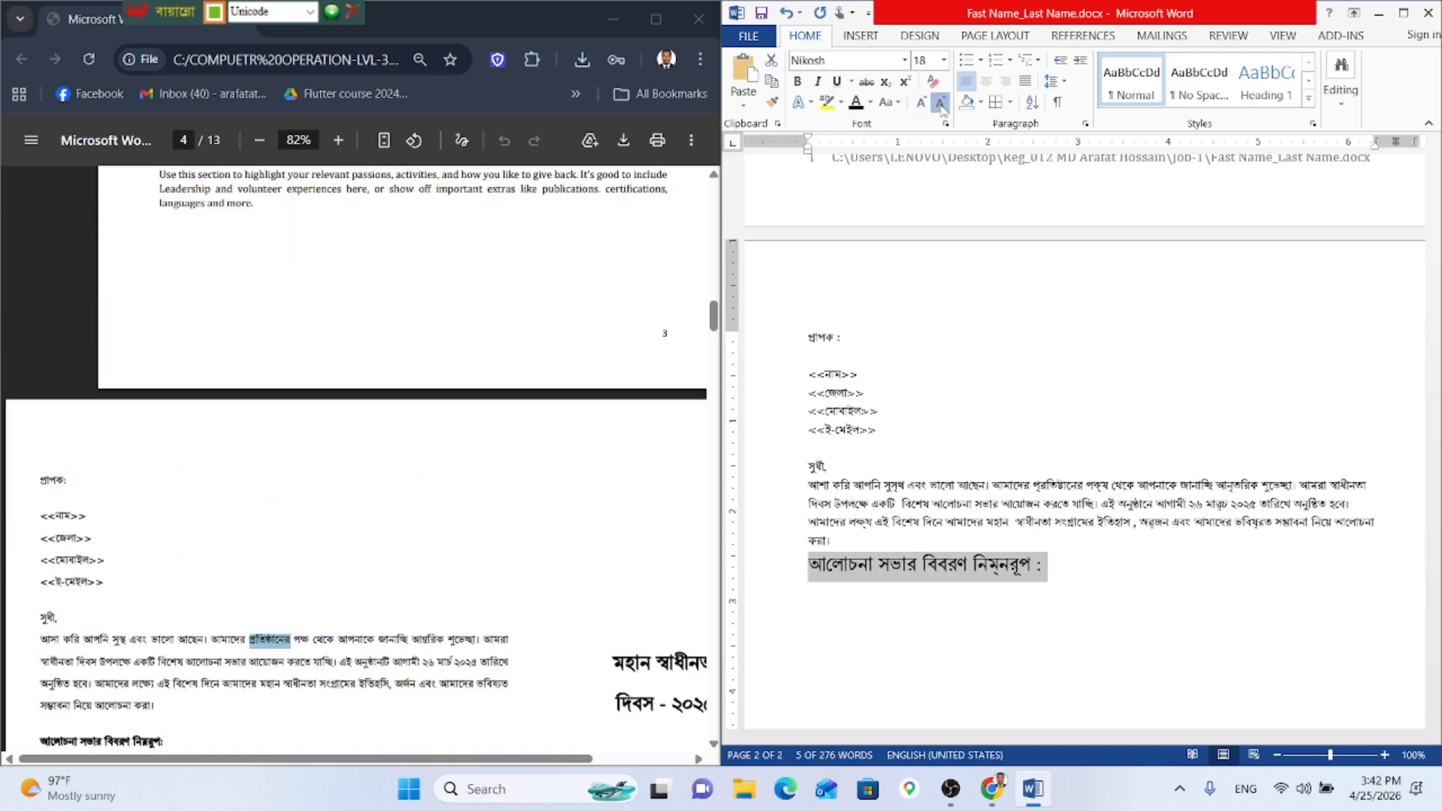
click(941, 104)
click(940, 104)
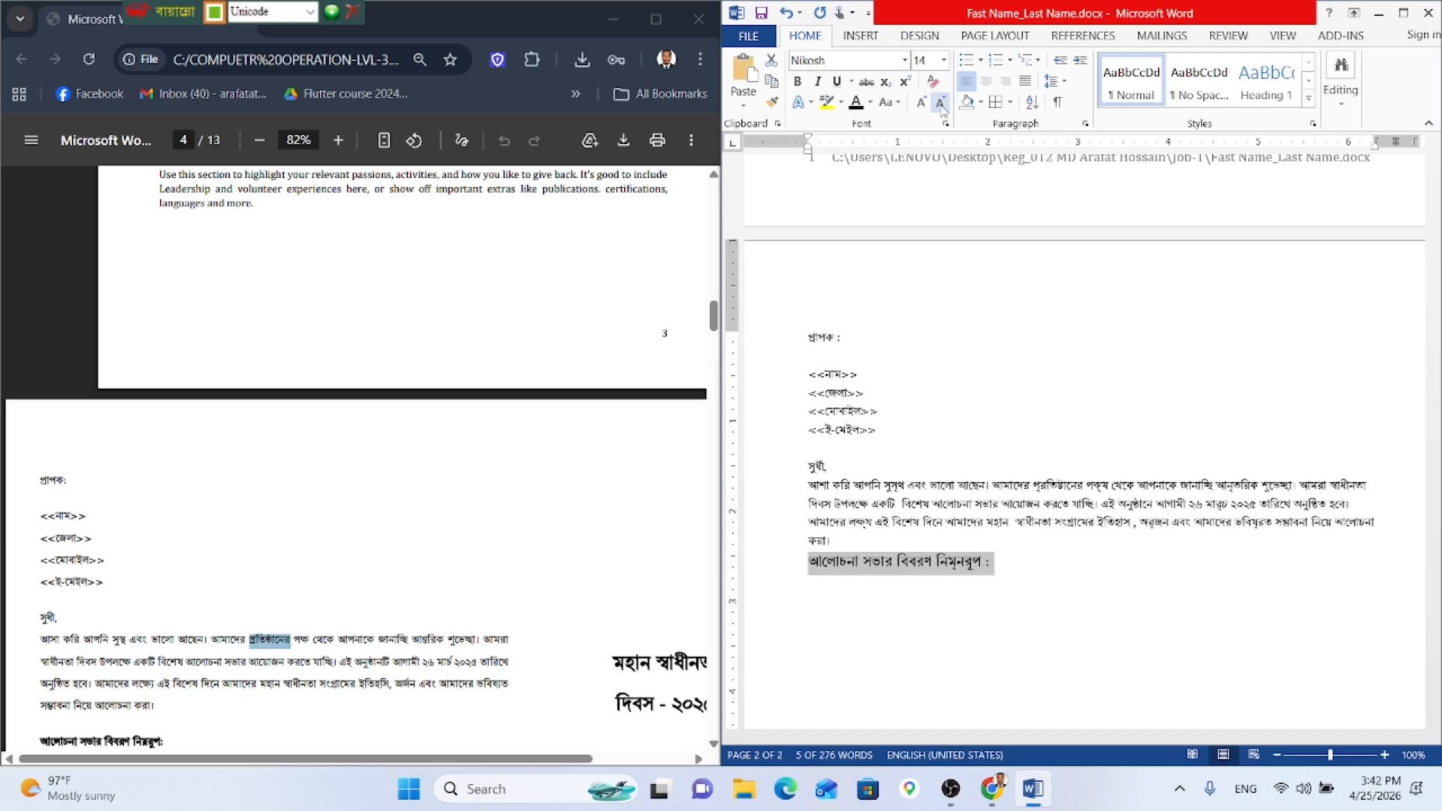
click(801, 82)
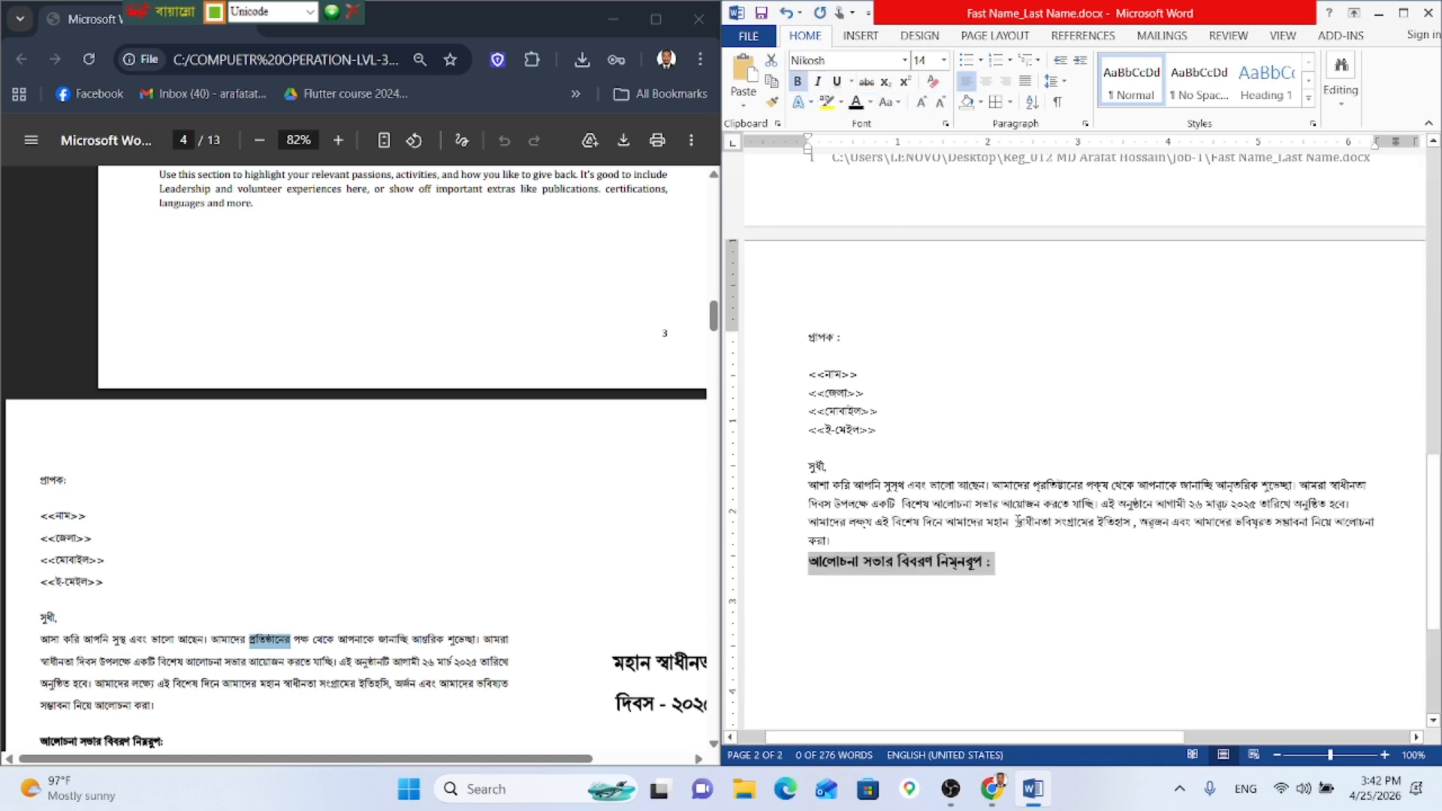
Step: Add a non-bold line below the heading that begins with 'তারিখ:'
click(1016, 565)
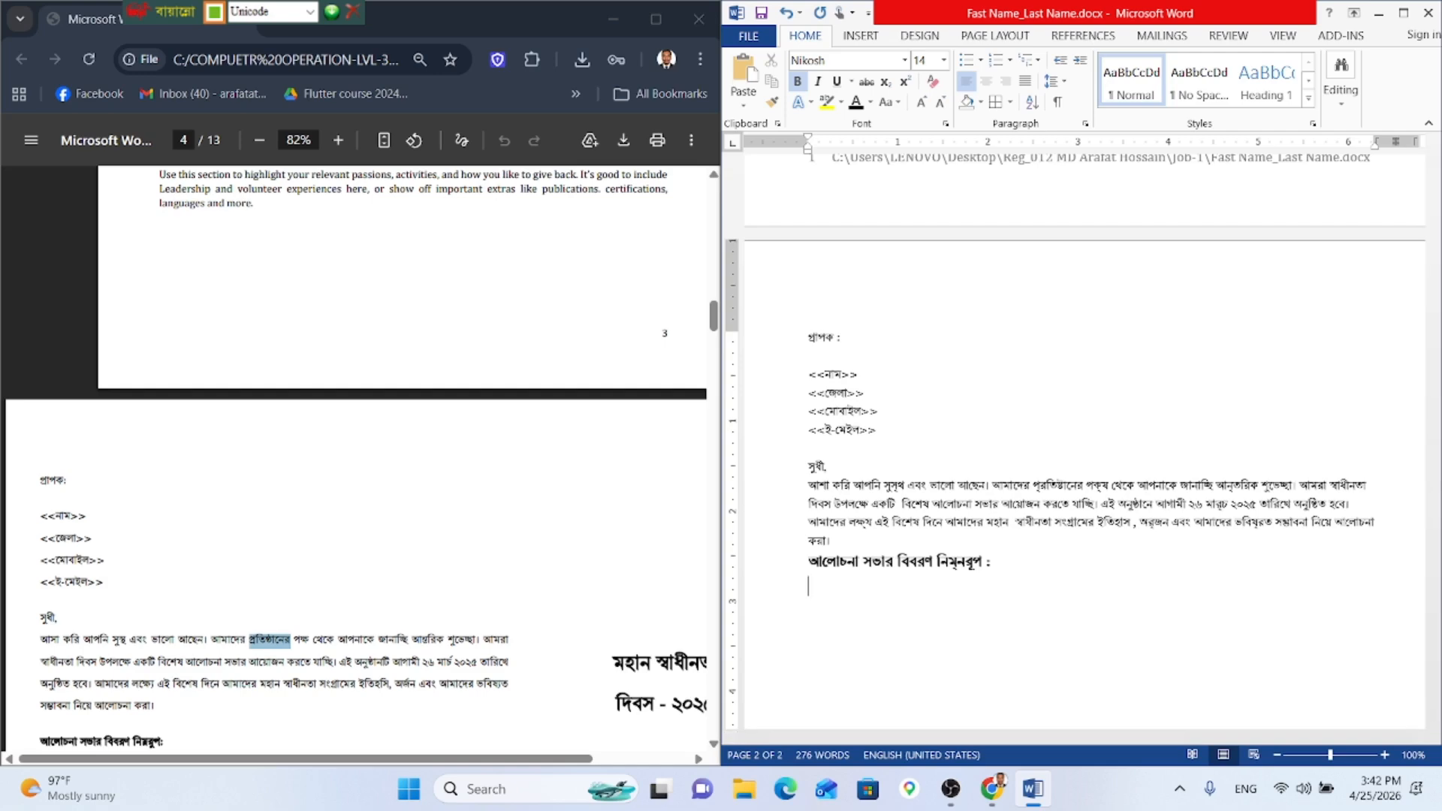
scroll(302, 489, down, 4)
key(Return)
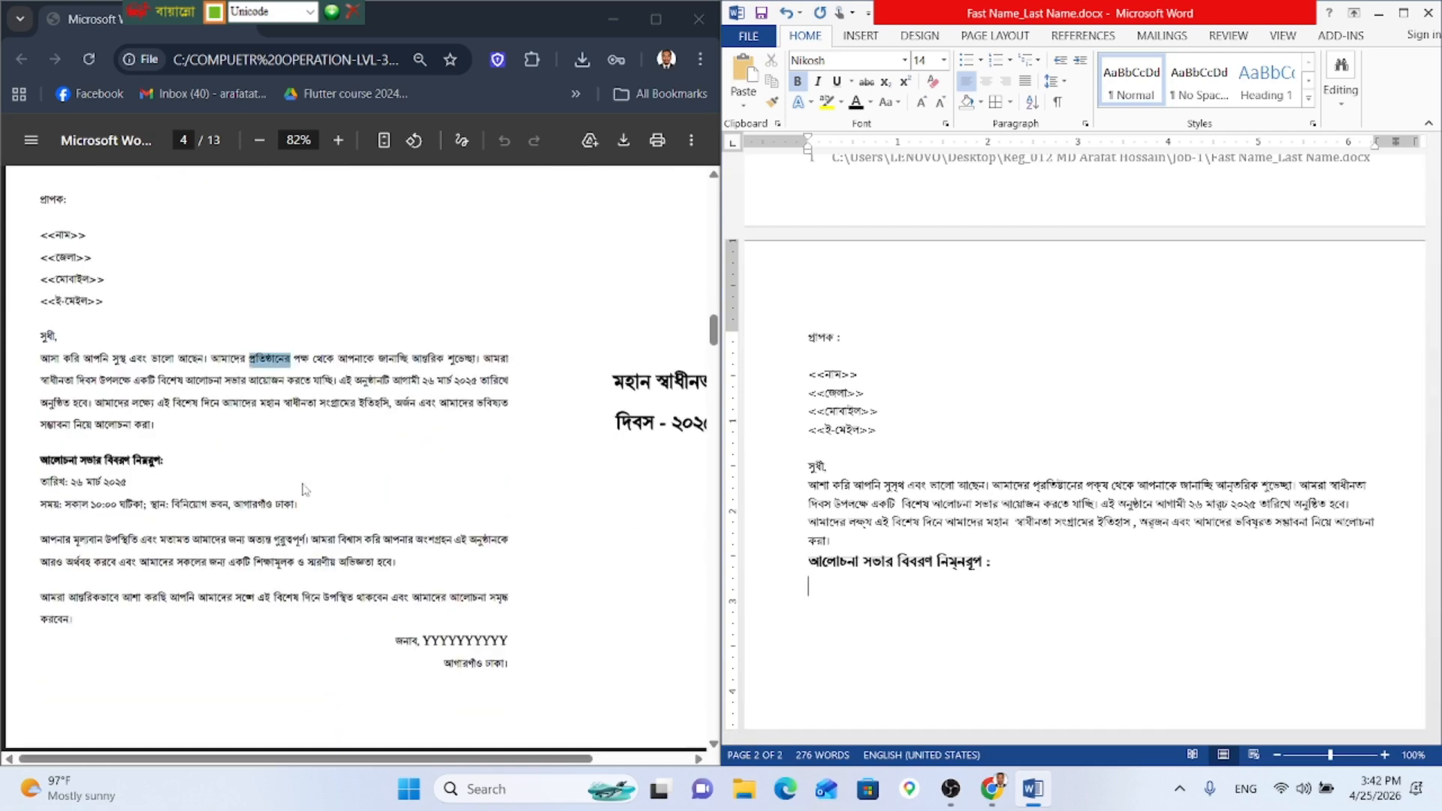
text(তা)
key(BackSpace)
key(BackSpace)
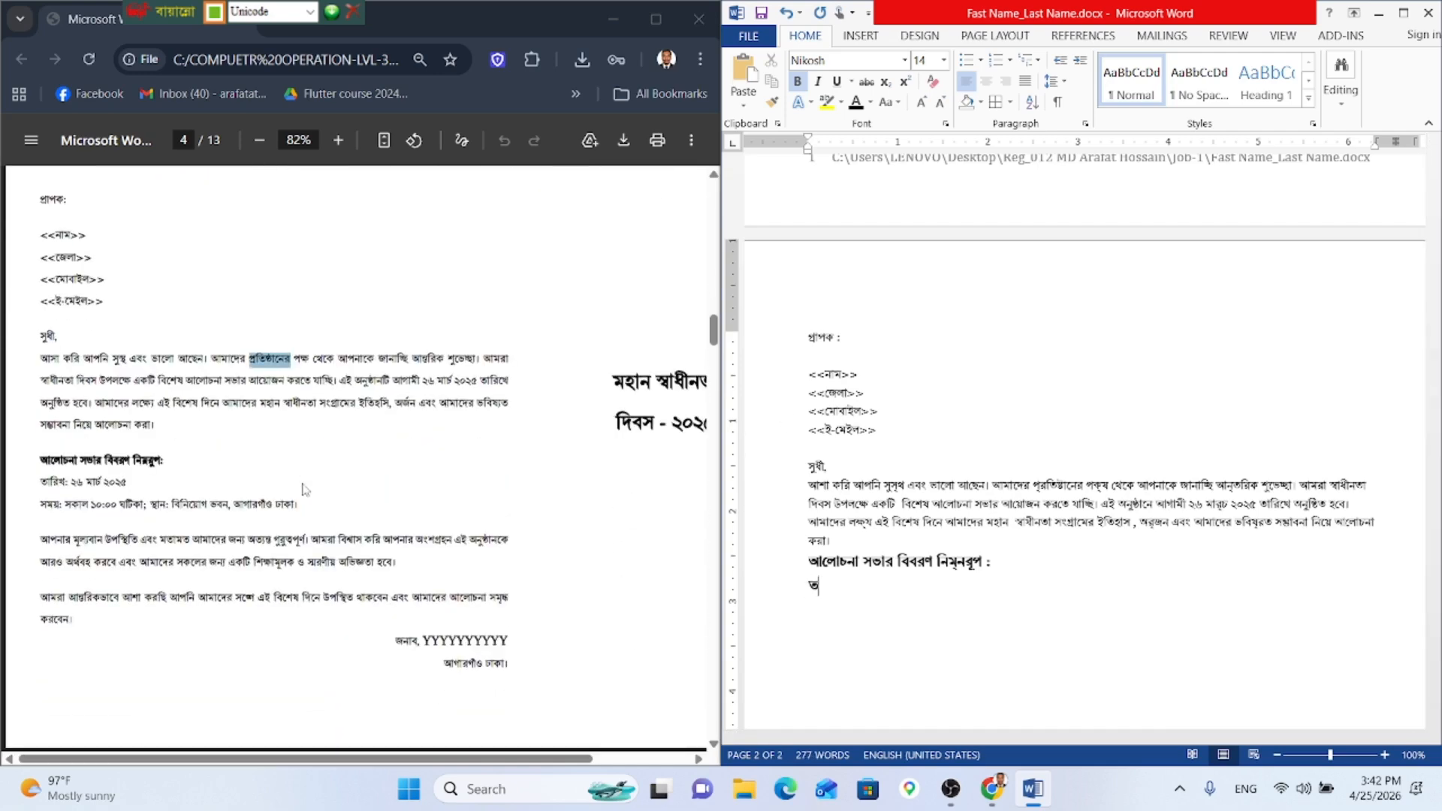
click(798, 82)
scroll(511, 288, up, 15)
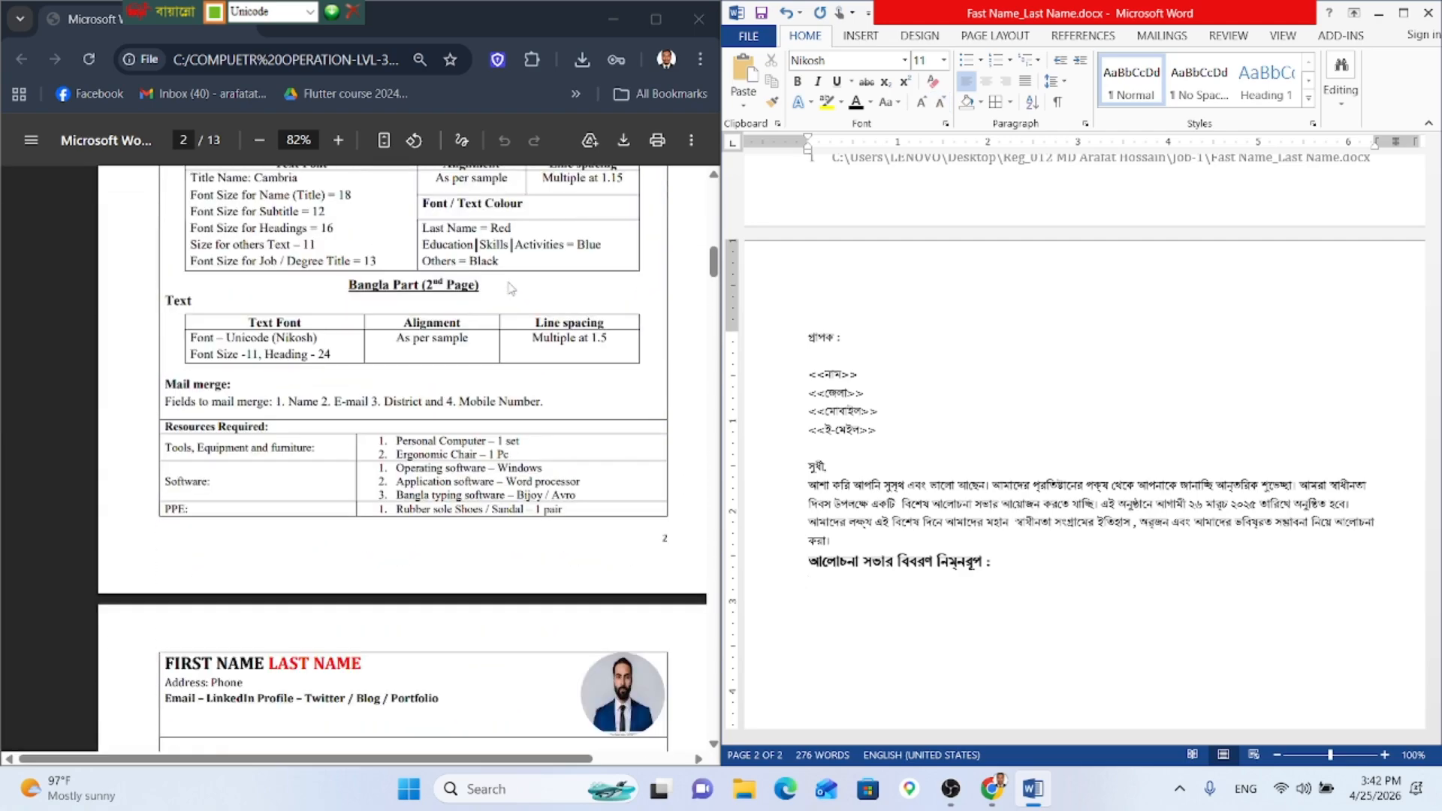
scroll(511, 288, down, 10)
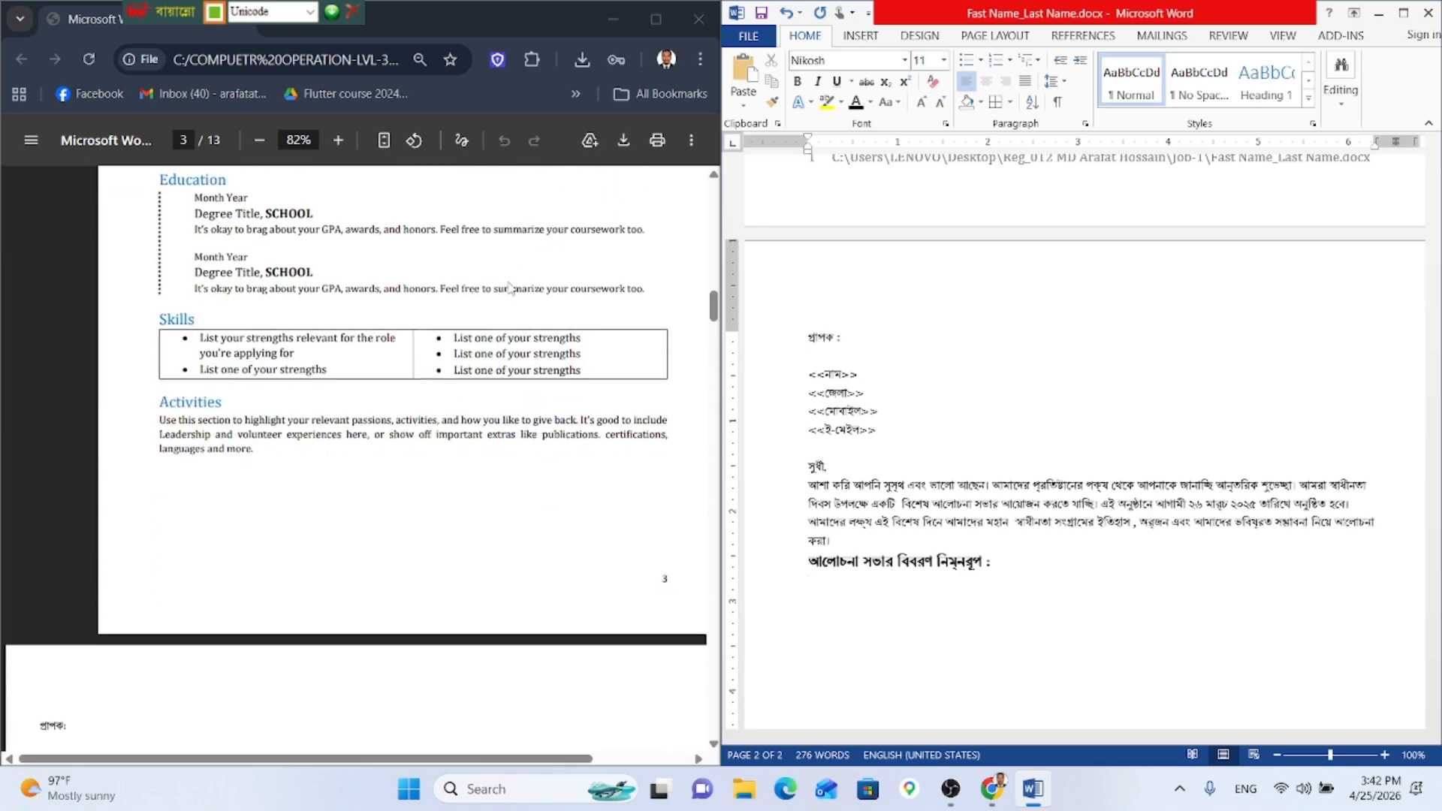
scroll(509, 288, down, 7)
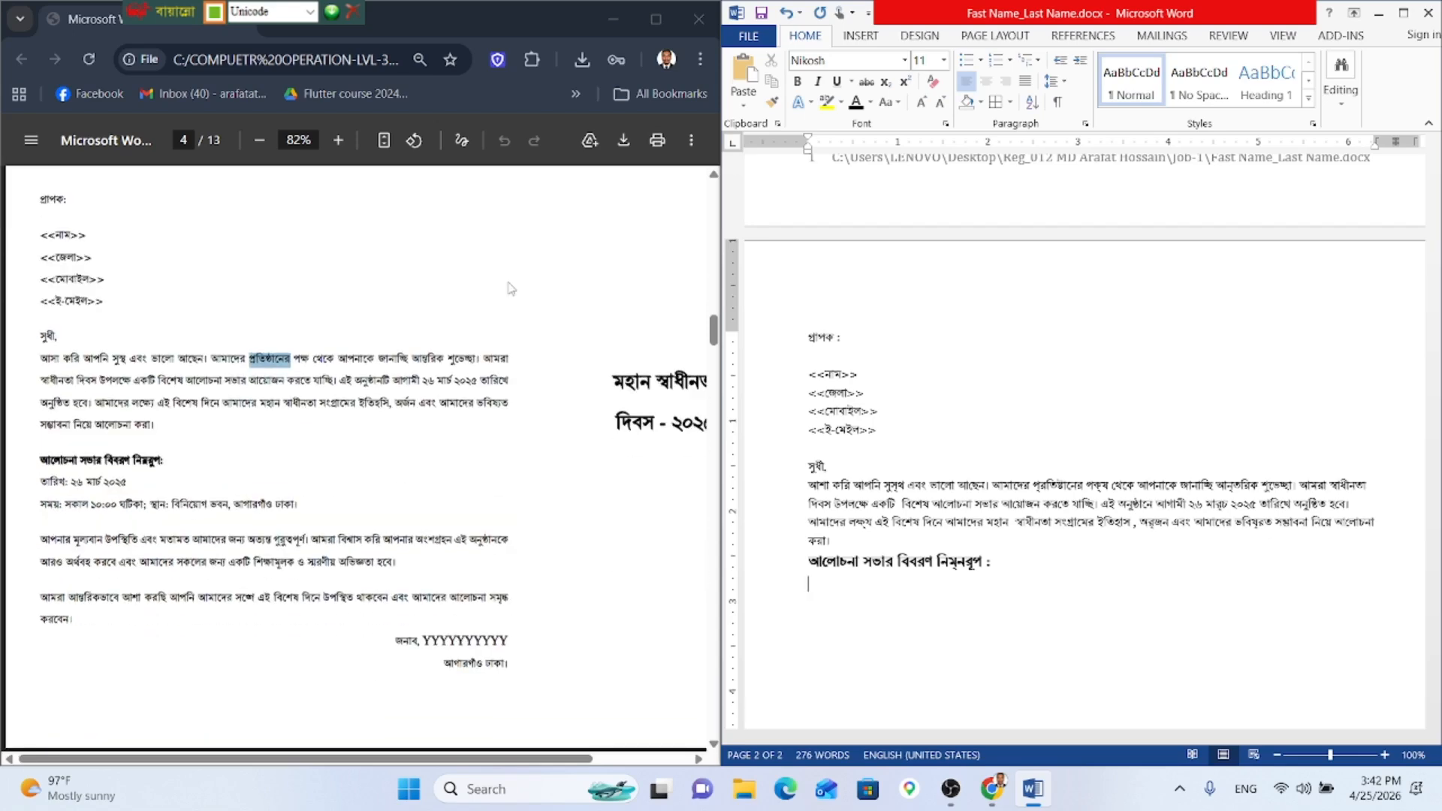
text(তারিখ:)
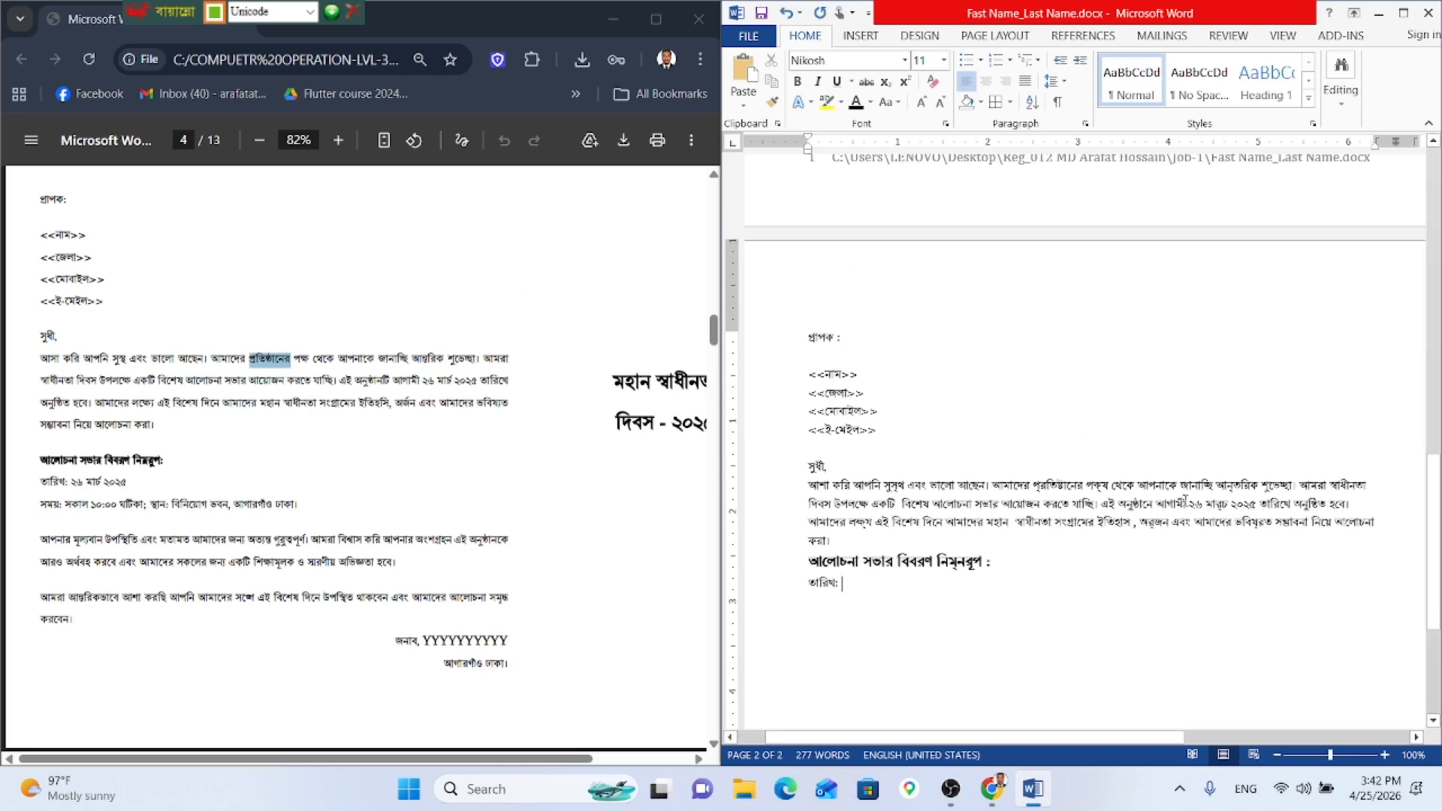
Step: Copy the date ২৬ মার্চ ২০২৫ from the paragraph and paste it after 'তারিখ:'
drag(1189, 504, 1259, 504)
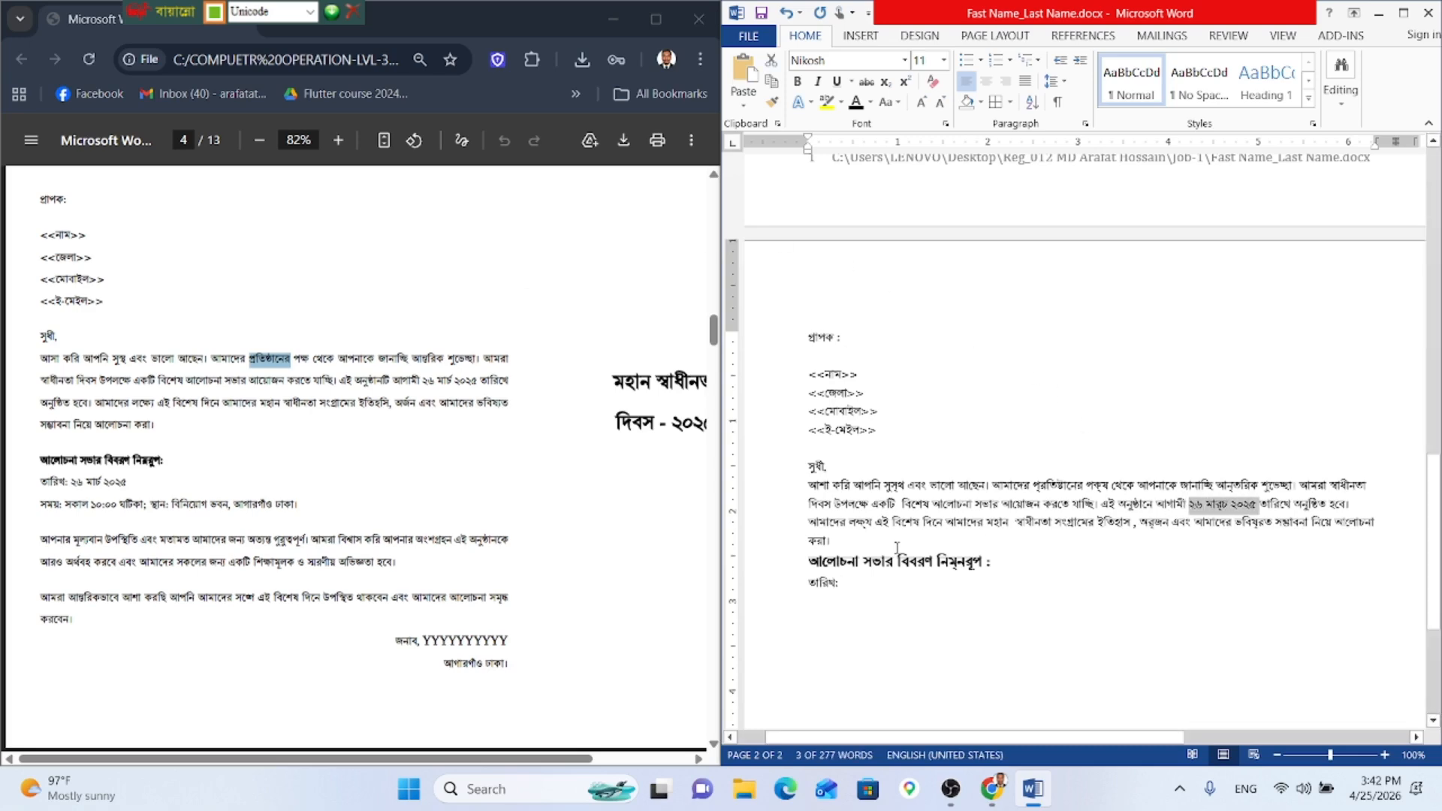
key(ctrl+c)
click(838, 598)
key(ctrl+v)
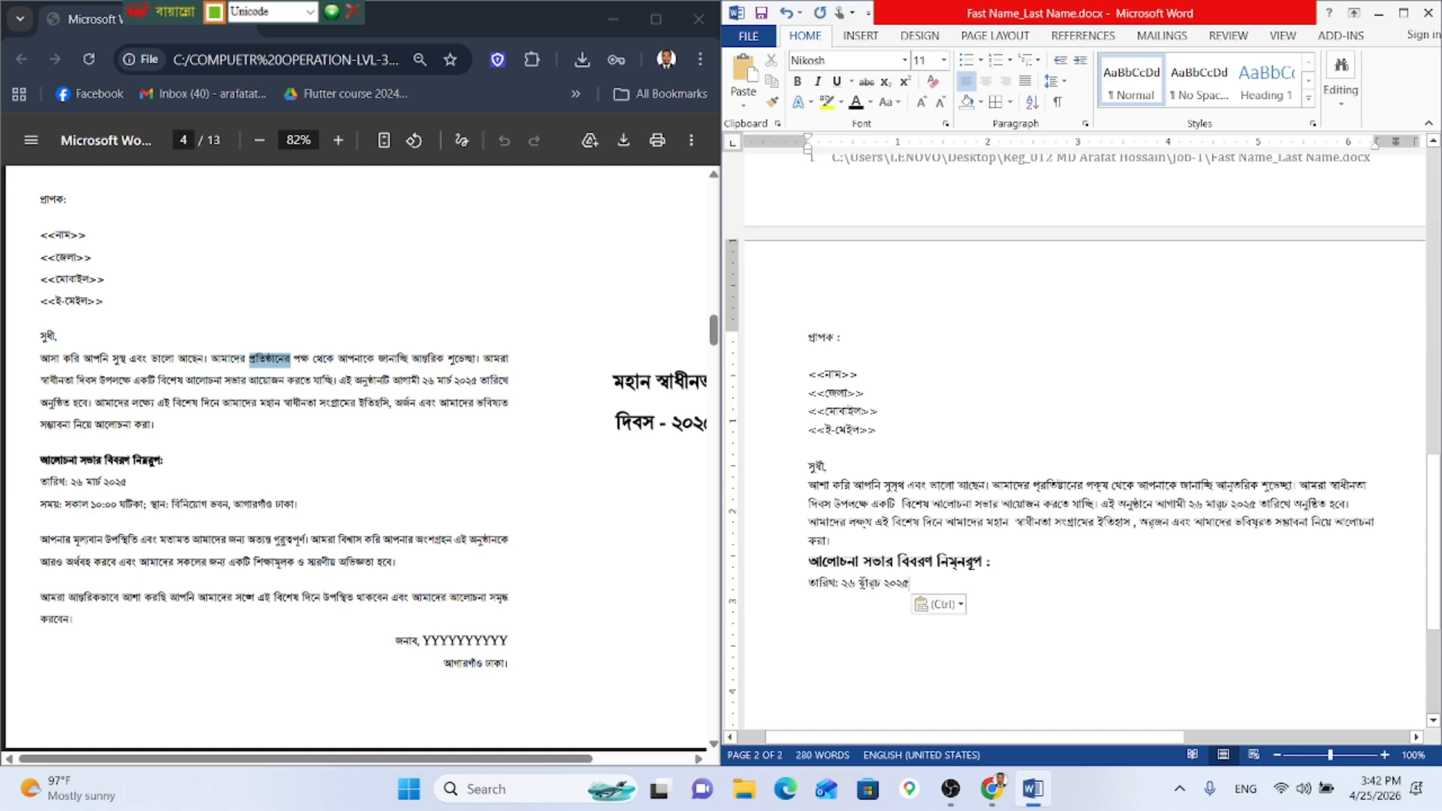
Step: On a new line, type the time and venue: 'সময় : সকাল ১০.০০ ঘটিকা; স্থান: বিনিয়োগ ভবন, আগারগাঁও ঢাকা।'
key(Return)
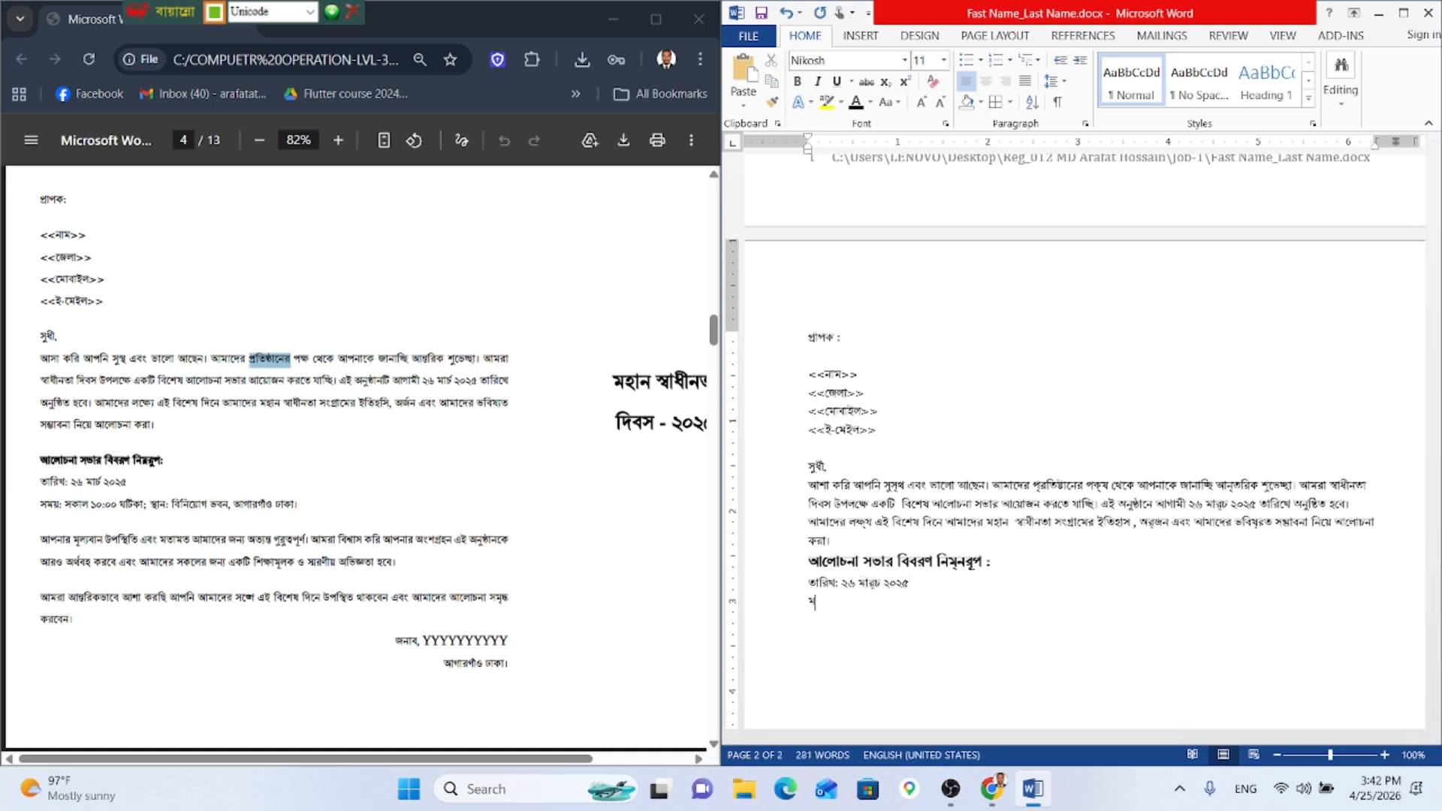
text(সময় : সকাল ১০.০০ ঘটিকা; স্থান: বি)
key(BackSpace)
key(BackSpace)
text(বিনিয়ো)
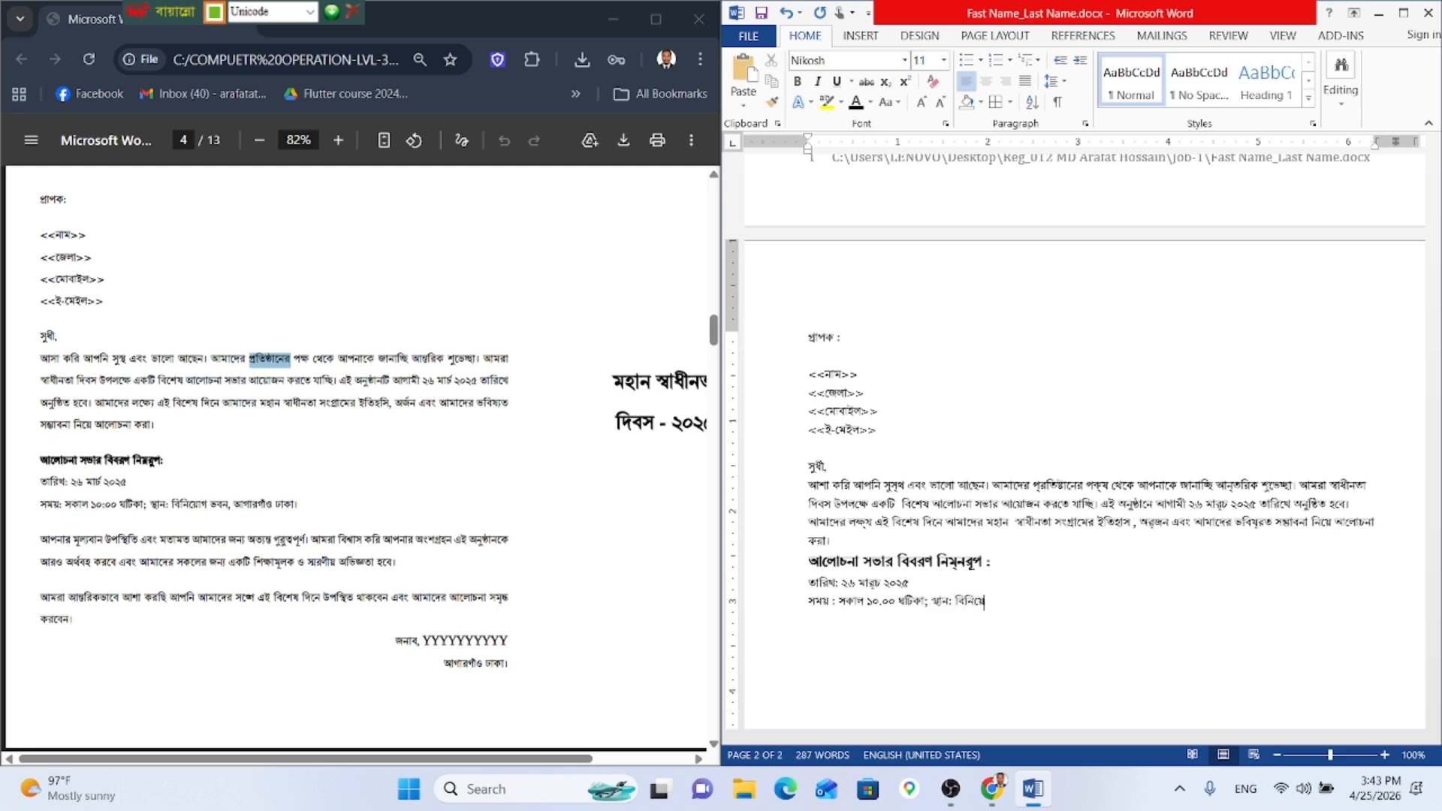
Step: End the venue line with 'আগারগাঁও ঢাকা।' and start the next paragraph with 'আপনার মূল্যবান উপস্থিতি এবং মতামত আমাদের জন্য'
text(ভব)
text(ন)
text( , আ)
text(গার)
text(গ)
text(াঁ)
text(া)
text(ও)
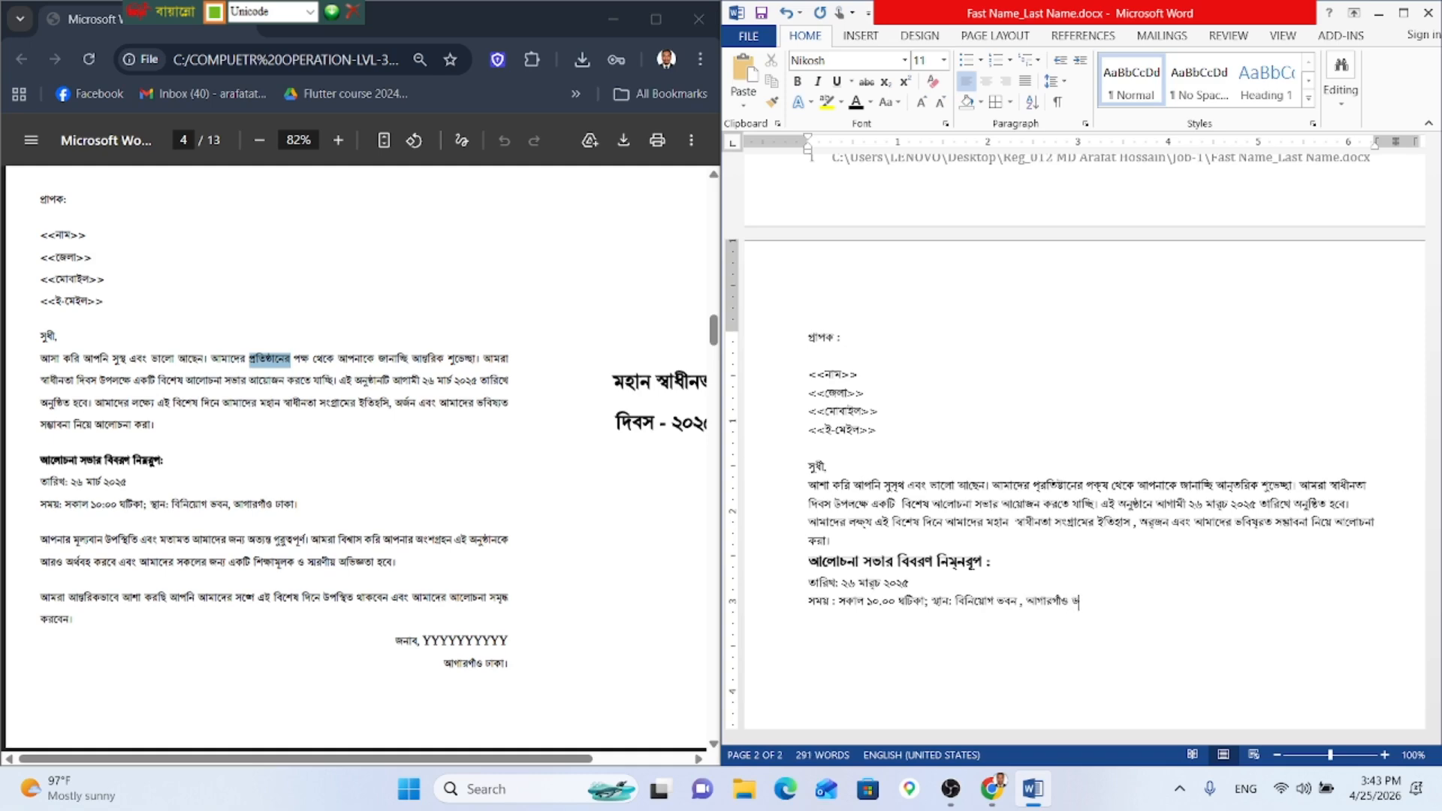
Step: End the venue line with 'আগারগাঁও ঢাকা।' and start the next paragraph with 'আপনার মূল্যবান উপস্থিতি এবং মতামত আমাদের জন্য'
text( ঢাকা।)
key(Return)
key(Return)
text(আপনার মূল্যবান উপস্থি)
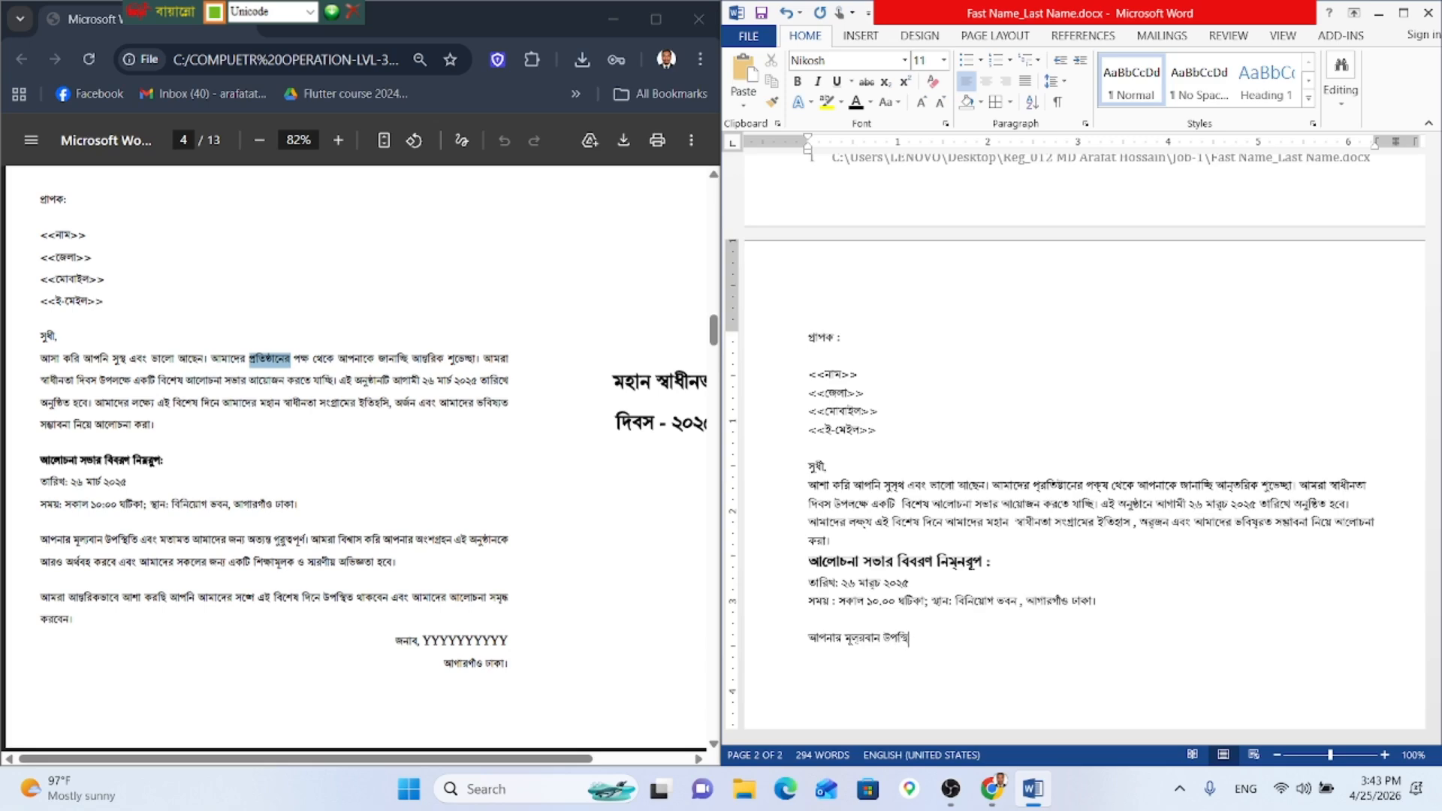
text(তি এবং মাতামত আমাদের জন্য)
Step: Continue the paragraph with 'জন্য অত্যান্ত গুরুত্বপূর্ণ। আমরা বি…', fixing the misspellings along the way
key(BackSpace)
key(BackSpace)
key(BackSpace)
text(ন)
key(BackSpace)
key(BackSpace)
text(জন্য অ)
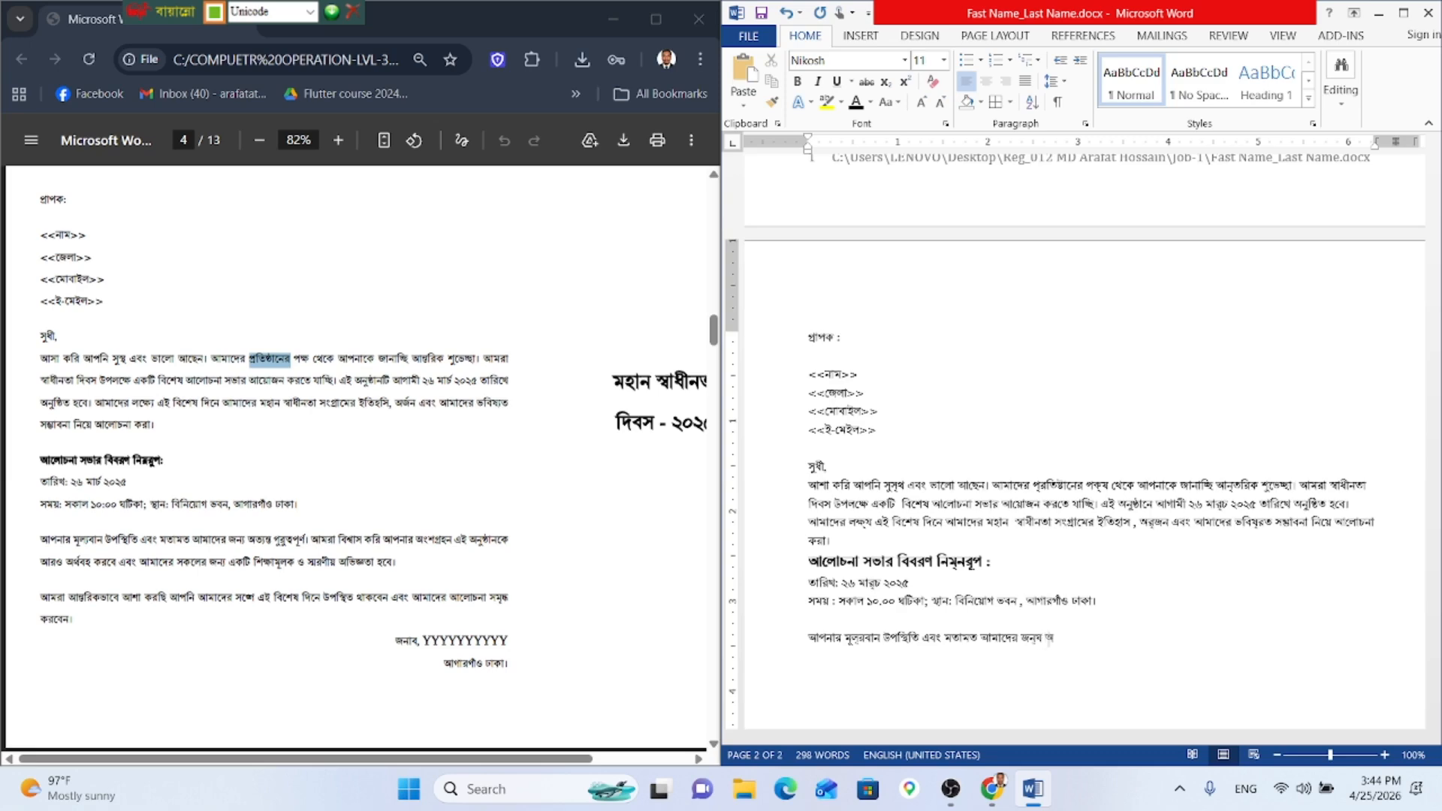
text(ত্যান্ত)
key(BackSpace)
key(BackSpace)
text(্ত গুরুত্বপূর্ণ । আমরা বিশ)
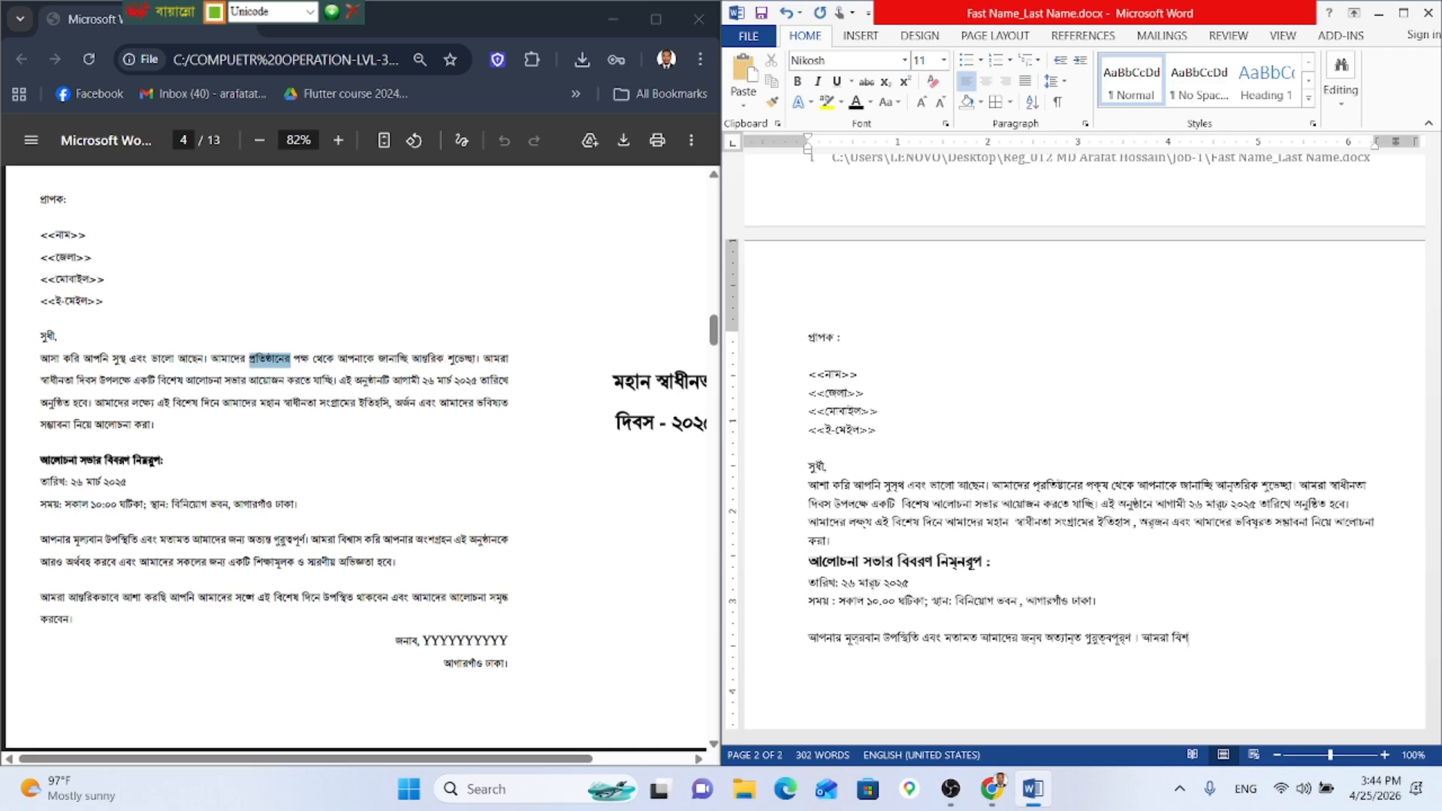
text(্)
key(BackSpace)
key(BackSpace)
Step: Type 'বিশ্বাস করি আপনার অংশগ্রহণ এই অনুষ্ঠানকে আরও অর্থবহ করবে এবং আমাদের সকলের জন্য'
text(মূল্যব)
key(BackSpace)
key(BackSpace)
key(BackSpace)
text(শ্বাস করি আপনার অংশগ্রহণ এই)
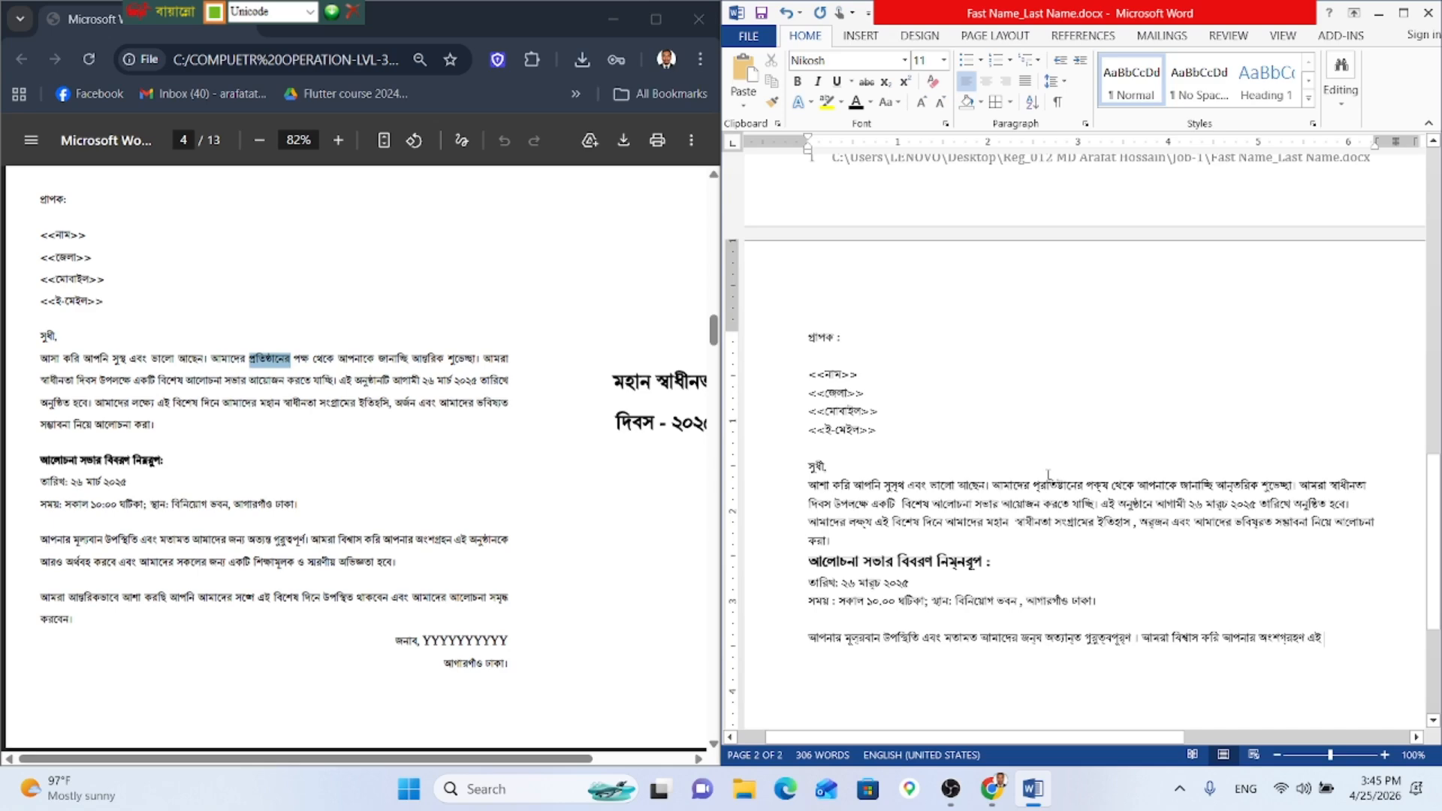
text(অনু)
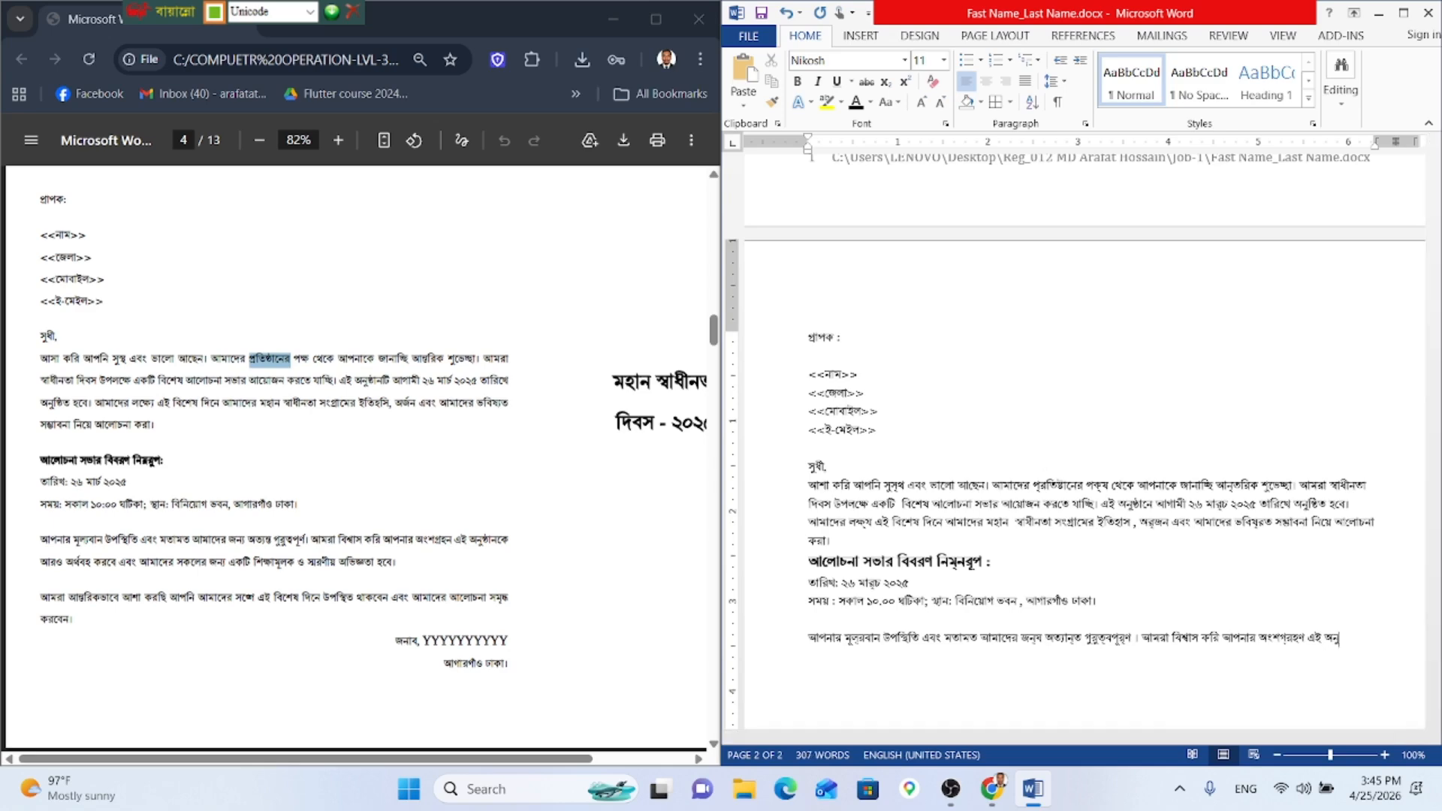
text(ষ্)
text(ঠা)
text(ন)
text(কে)
text( আরও)
text( অর্থ)
text(বহ)
text( করবে)
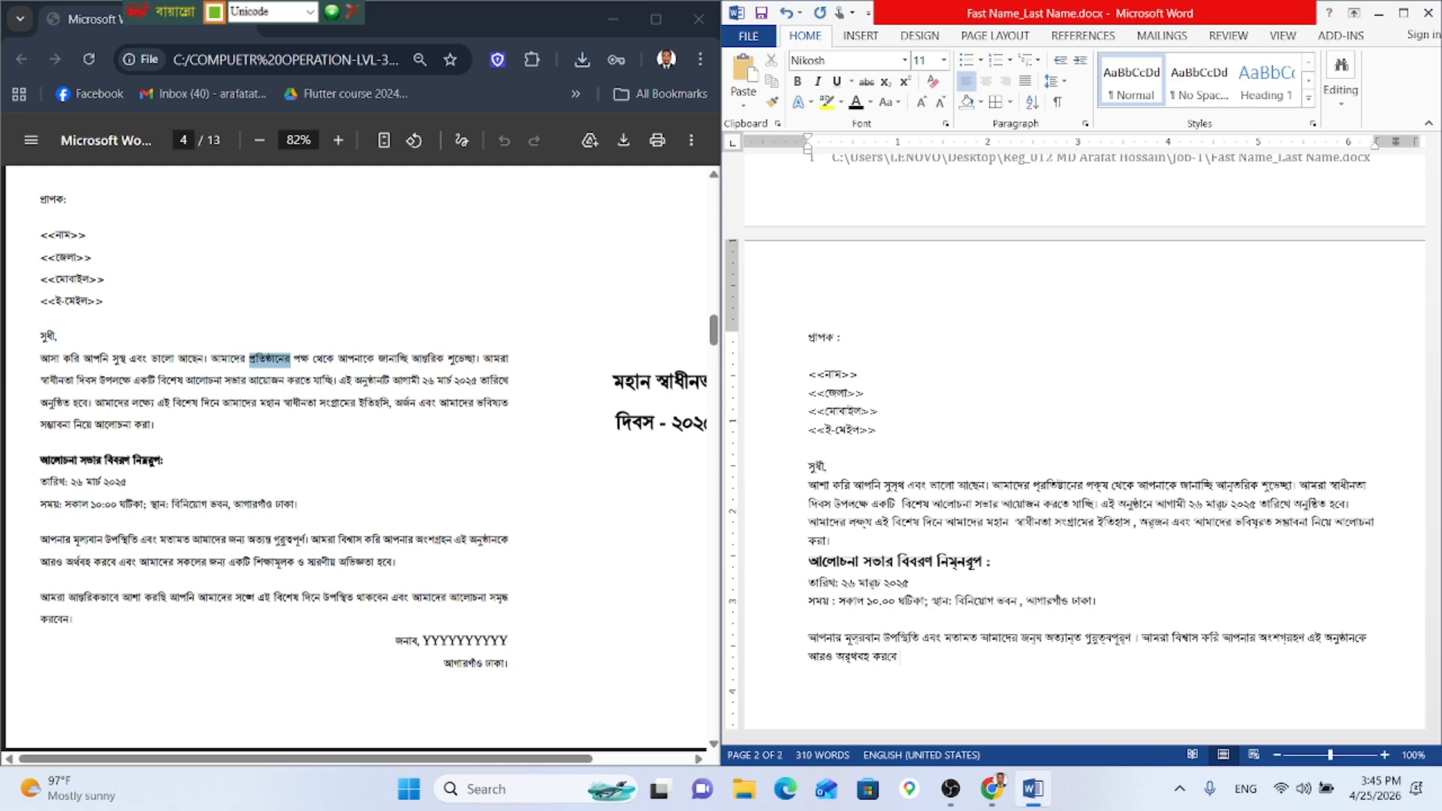
text( এবং আমাদের সকলের জন্য)
Step: Finish the paragraph with 'একটি শিক্ষামূলক ও স্মরণীয় অভিজ্ঞতা হবে।' and start a new line
key(BackSpace)
key(BackSpace)
key(BackSpace)
key(BackSpace)
text(জন্য)
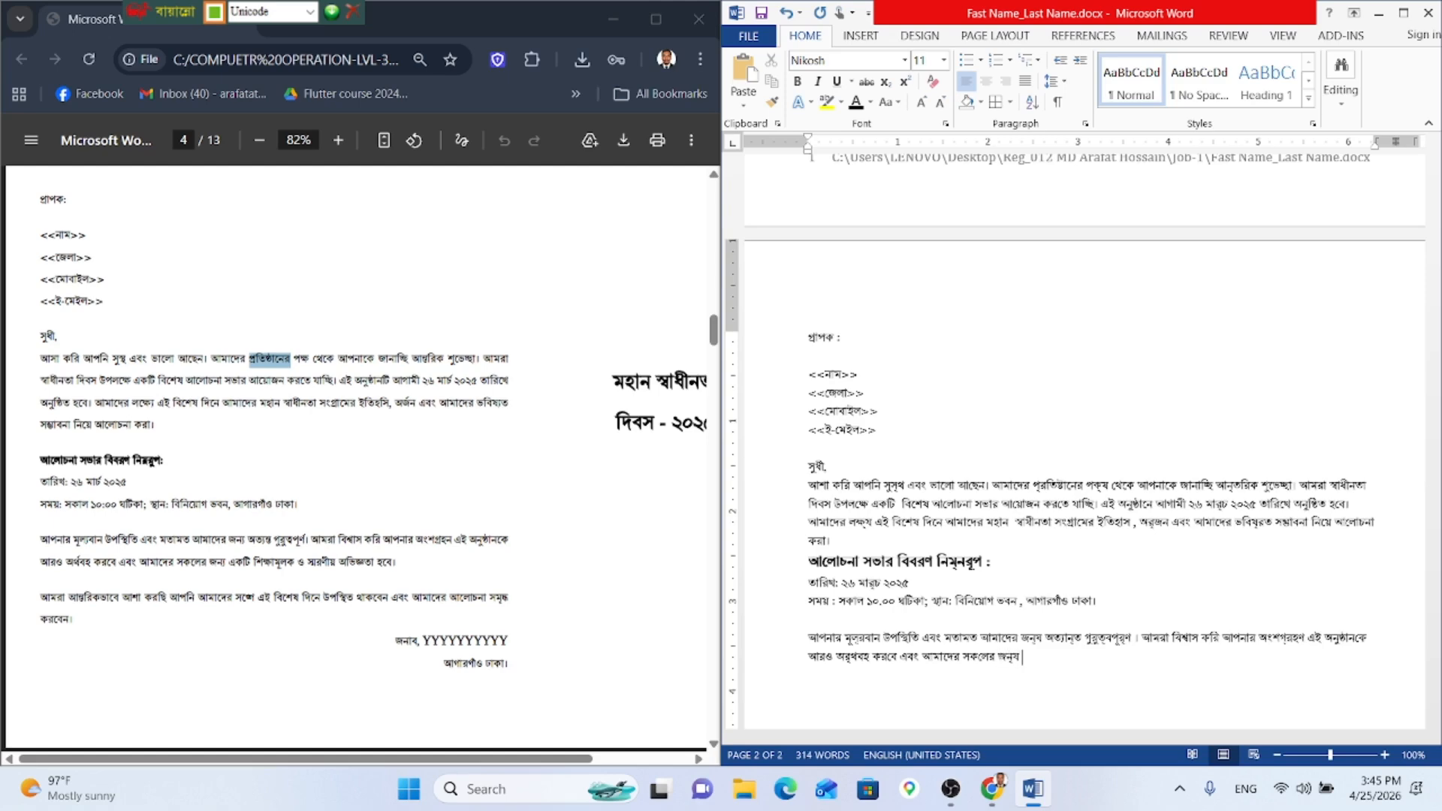
text( একটি শি)
key(BackSpace)
key(BackSpace)
text(সি)
key(BackSpace)
key(BackSpace)
text(শিক্ষামূলক ও স্মরণীয়)
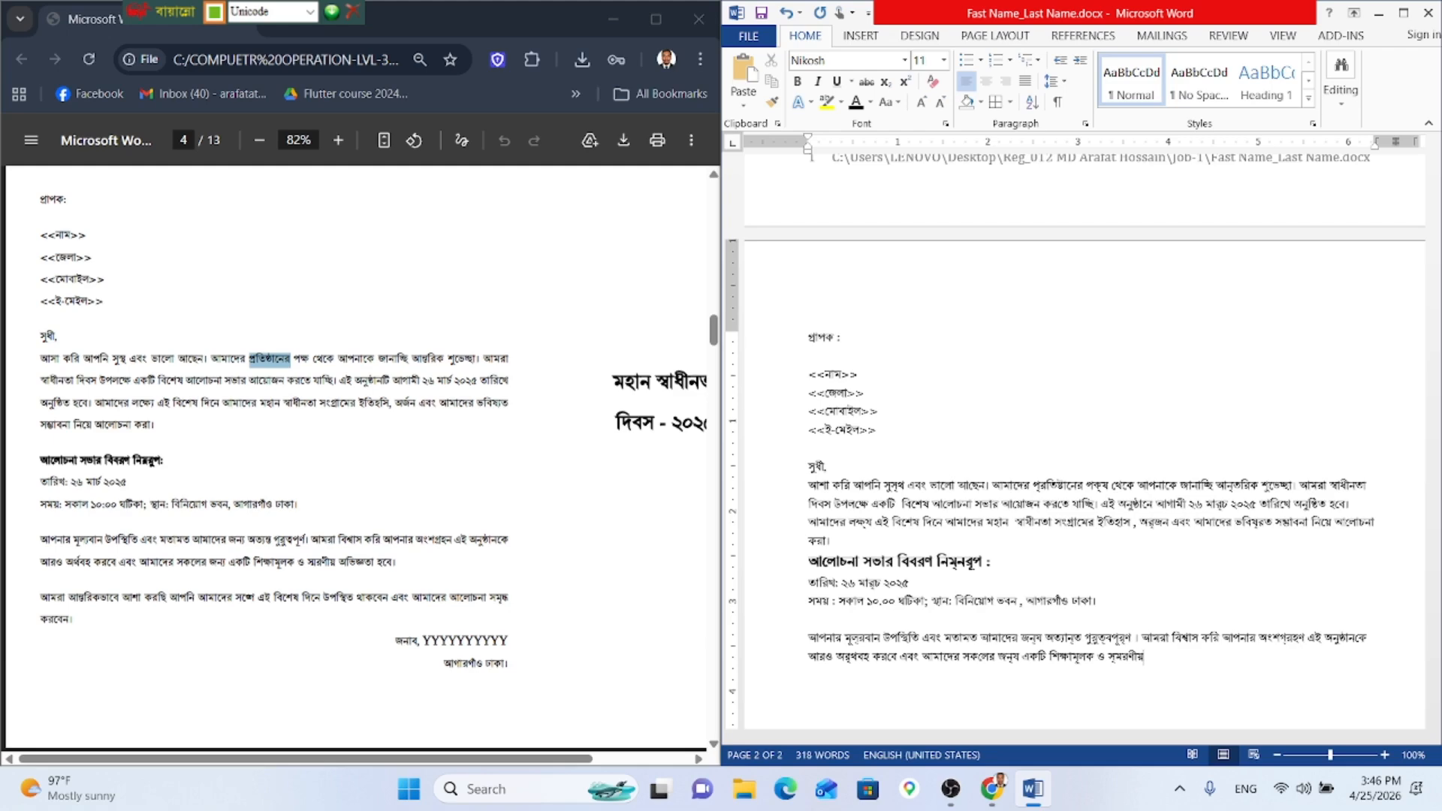
text( অভি)
key(BackSpace)
key(BackSpace)
key(BackSpace)
text(জ্ঞতা হবে ।)
key(Return)
key(Return)
Step: Begin the closing paragraph: 'আমরা আন্তরিকভাবে আশা করছি আপনি আমাদের সঙ্গে এই বিশেষ দিনে'
scroll(985, 459, down, 4)
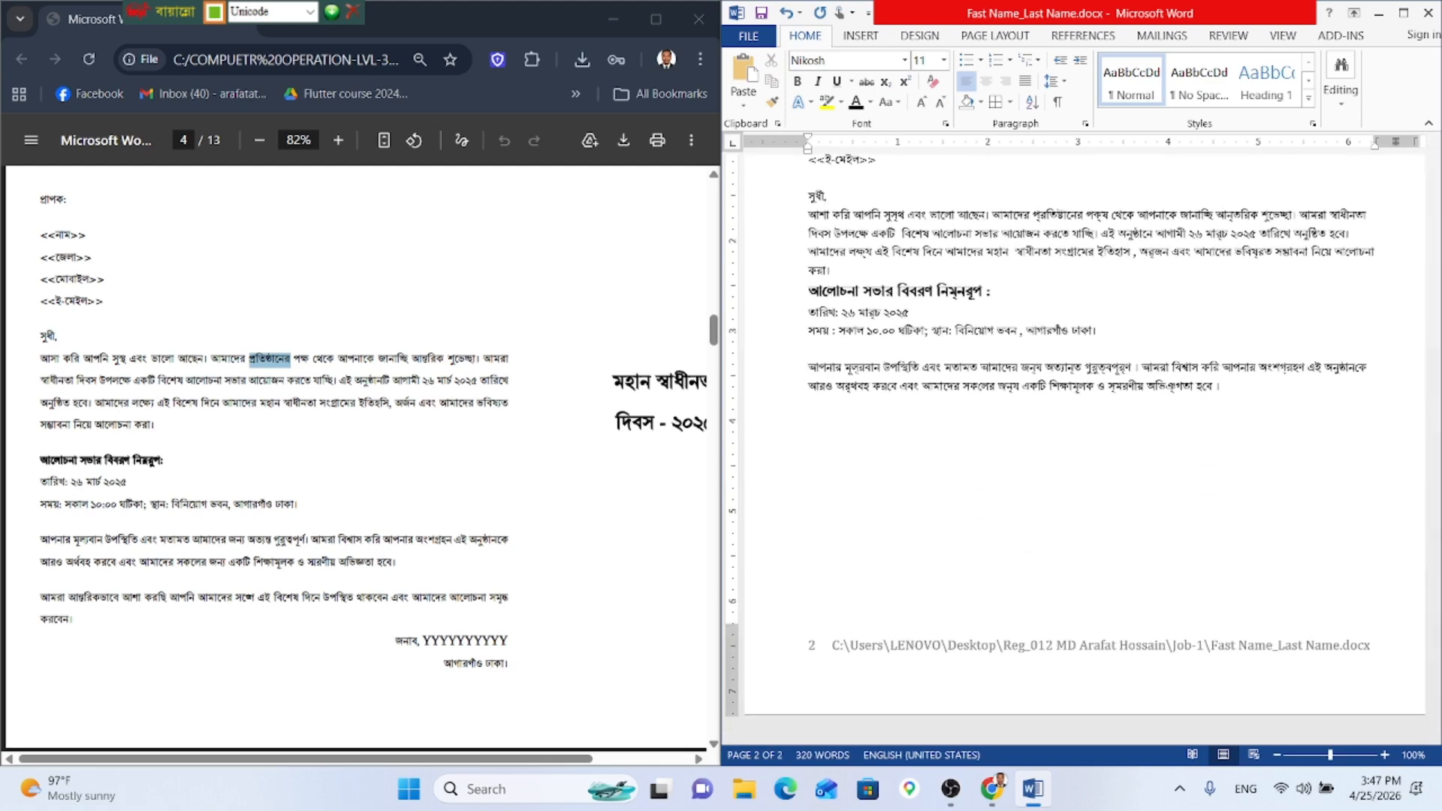
key(BackSpace)
text(আমরা আন্তরিকভাবে আশা কর)
key(BackSpace)
text(রে)
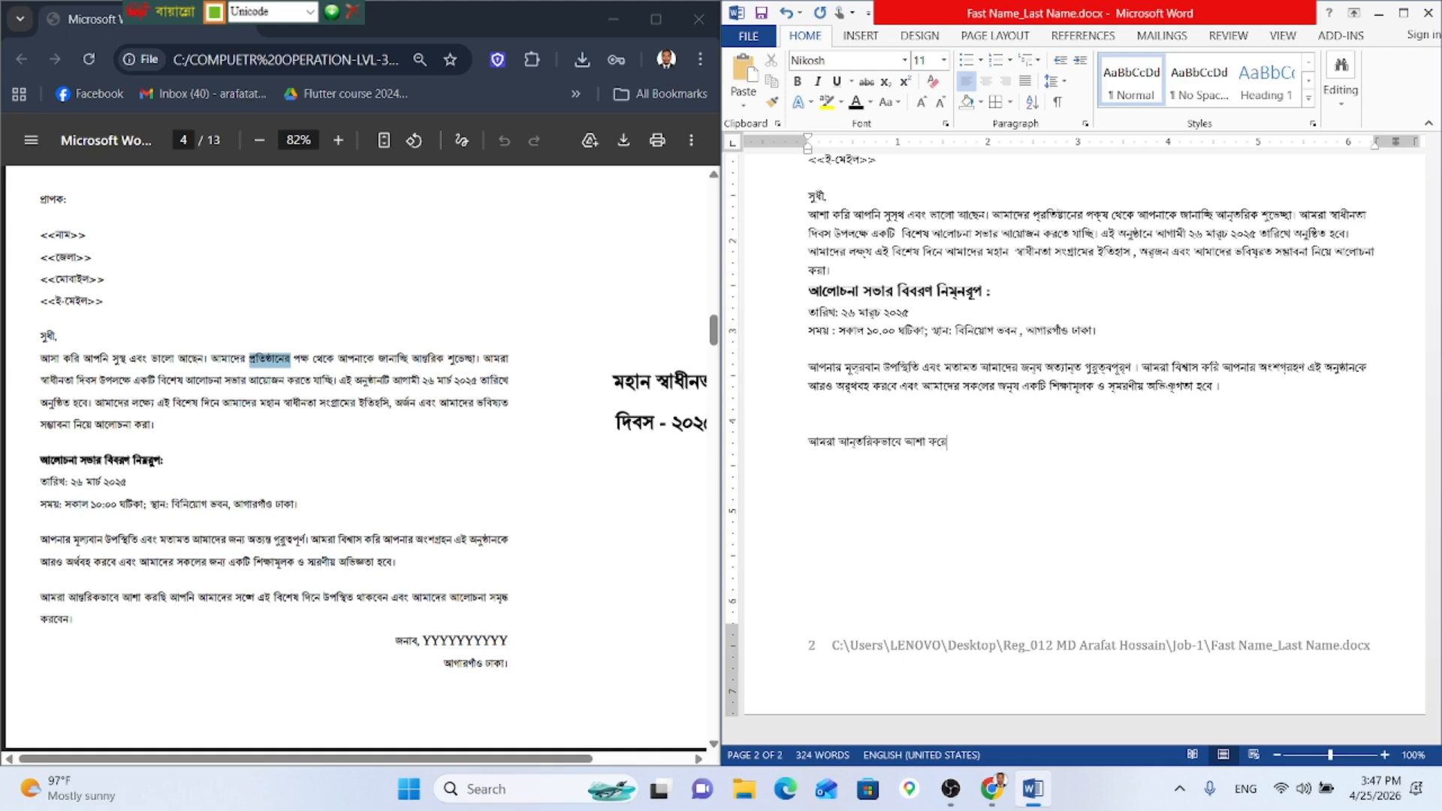
key(BackSpace)
text(ছি আপনি আমাদের সঙ্গে এই বি)
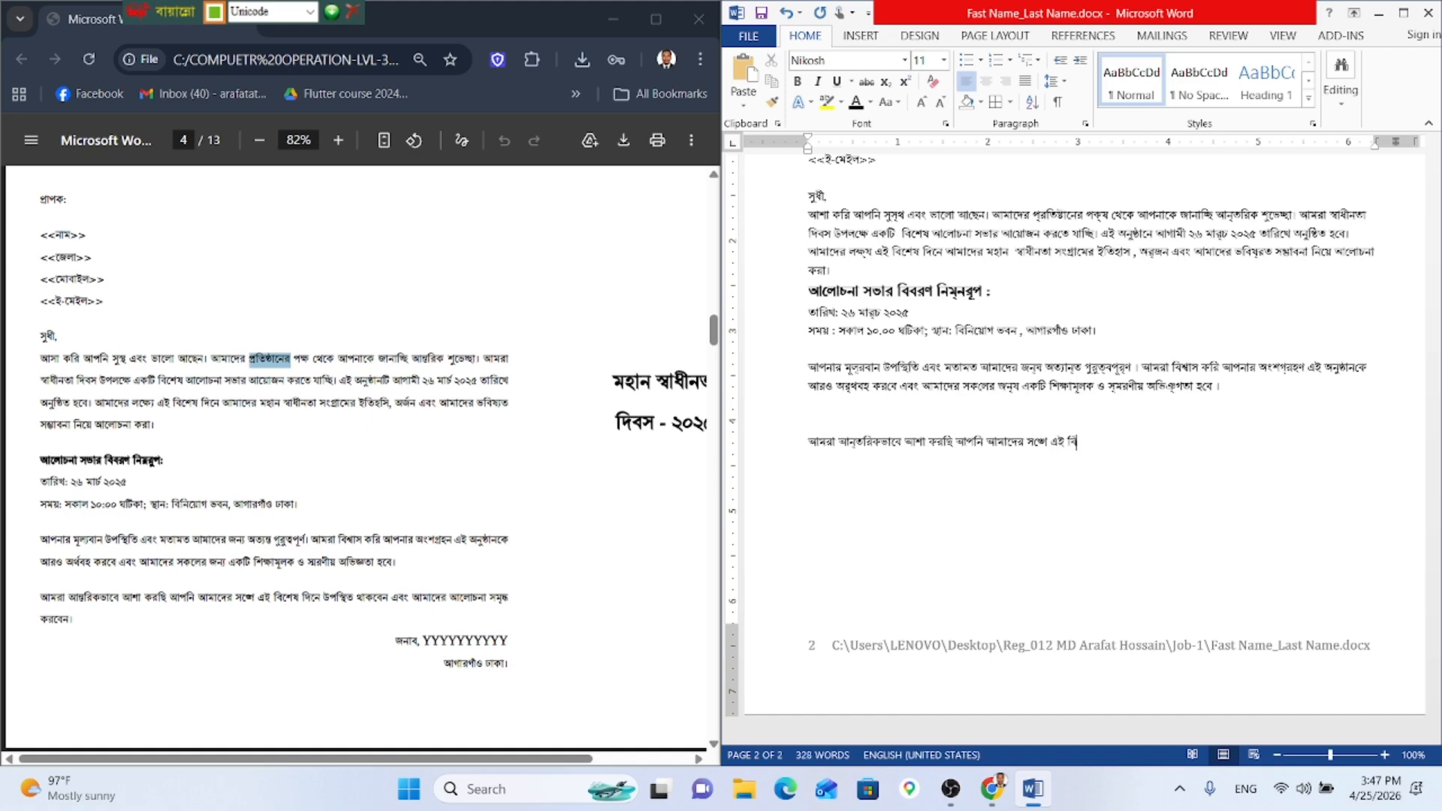
text(শেষ দিনে উপস্থি)
Step: Finish it with 'উপস্থিত থাকবেন এবং আমাদের আলোচনা সমৃদ্ধ করবেন।' and add a right-aligned line below
key(BackSpace)
key(BackSpace)
key(BackSpace)
key(BackSpace)
text(স্থিত থাকবেন এবং )
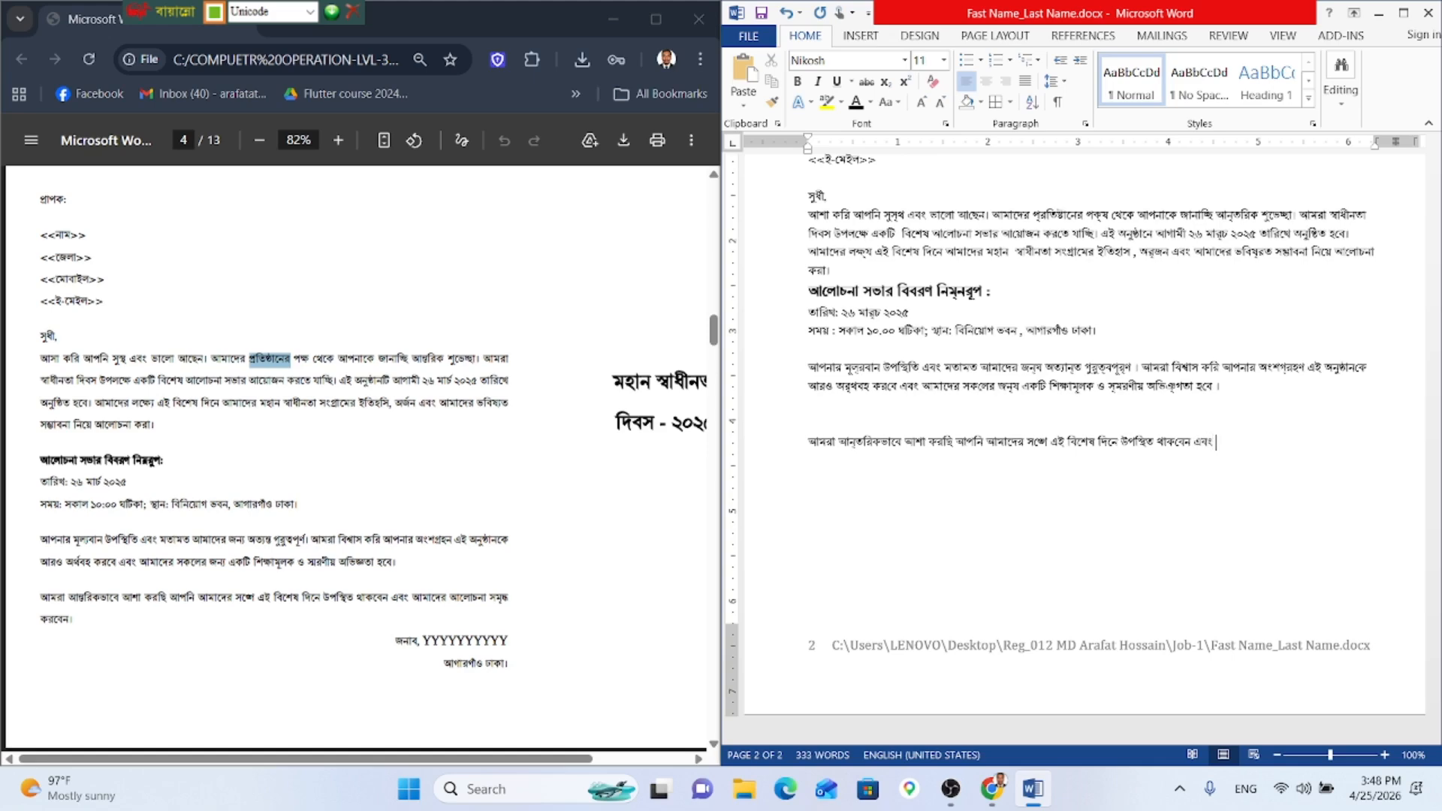
text(আমাদে)
text(র)
text( আ)
text(লোচ)
text(না)
text( সম)
text(্)
text(ৃ)
text(দ্ধ)
text( ক)
text(রে)
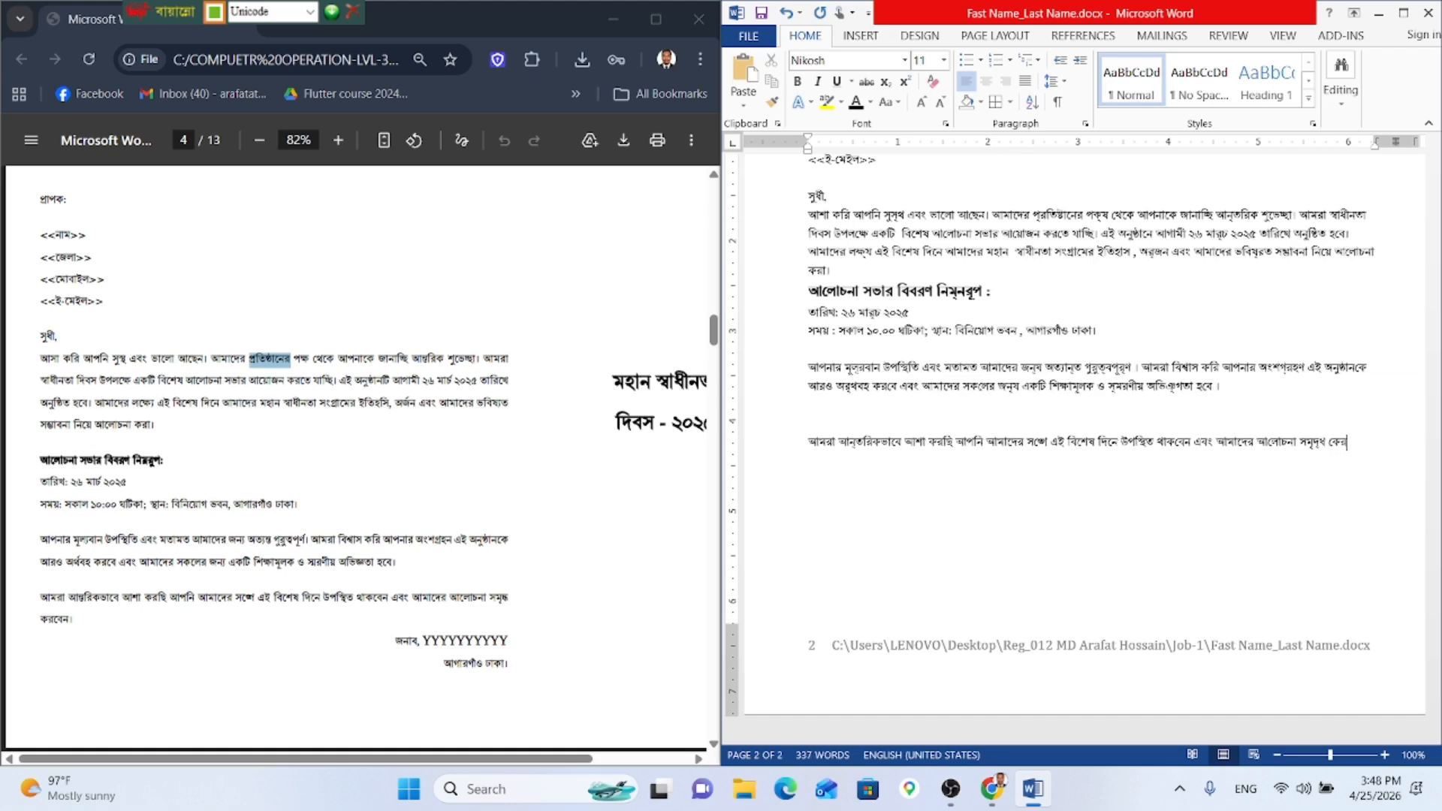
key(BackSpace)
key(BackSpace)
text(রবেন।)
key(Return)
key(ctrl+r)
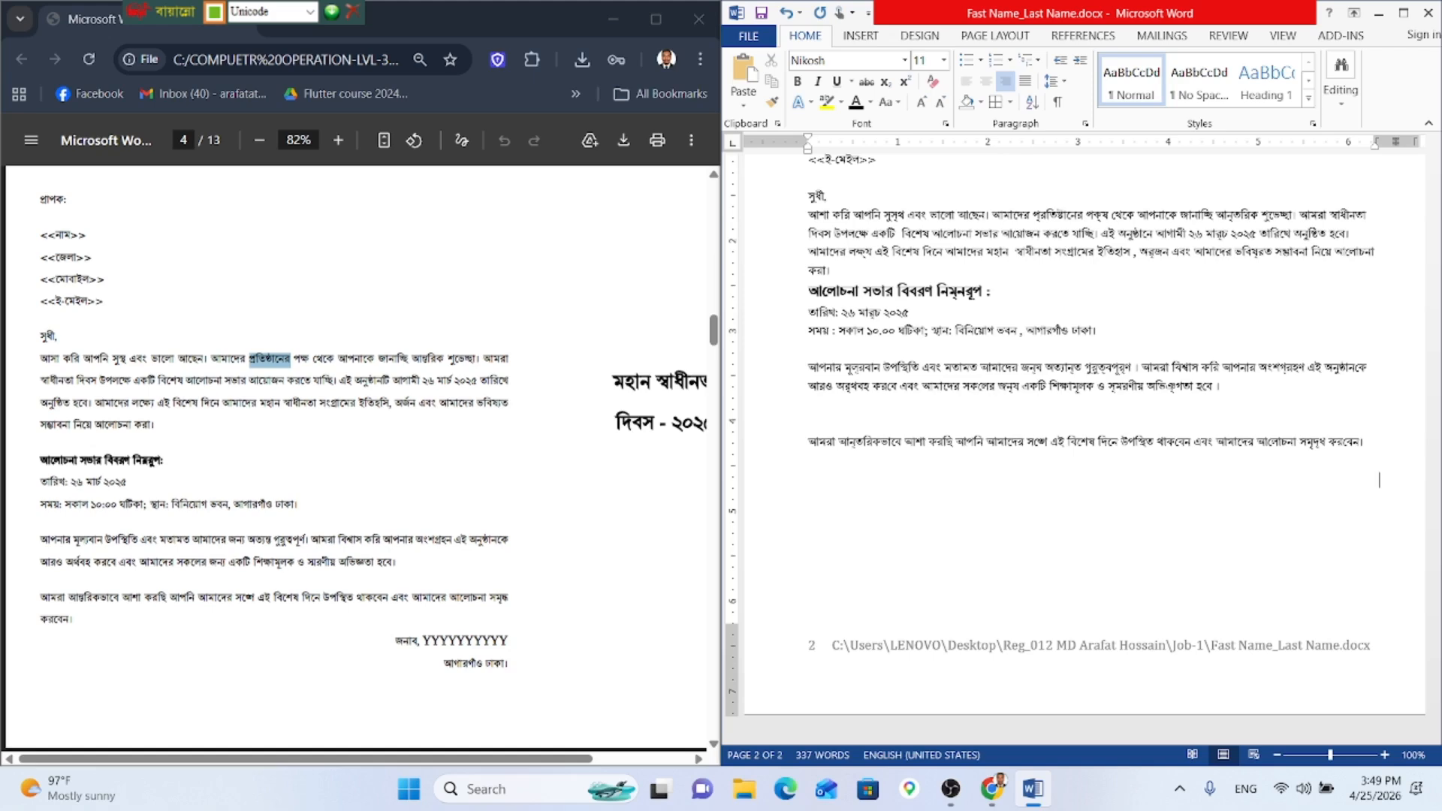
Step: Type the sign-off 'জনাব,' followed by the signer's name in English
text(হ)
key(BackSpace)
text(জনাব, স্)
key(ctrl+alt+b)
text(yy)
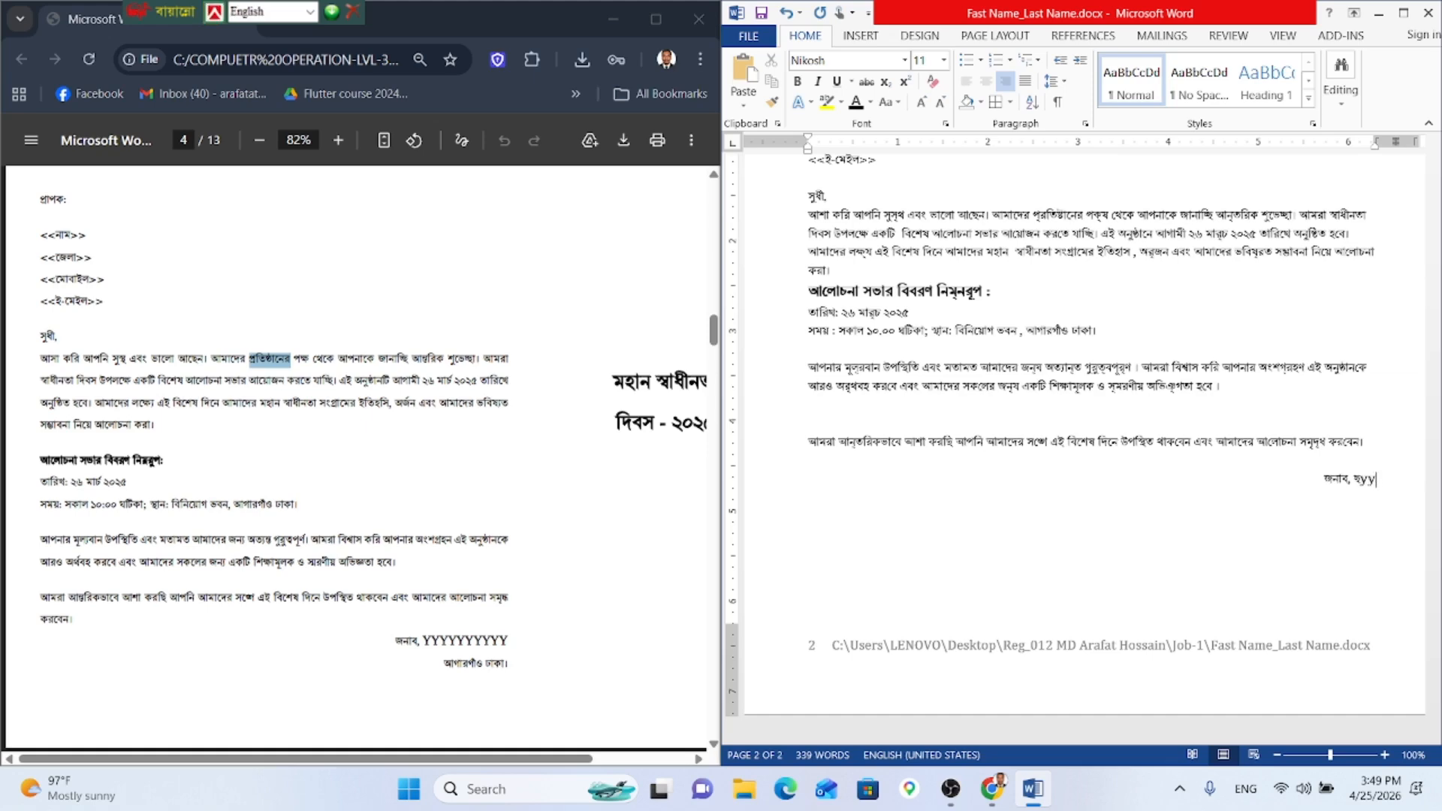
key(BackSpace)
key(BackSpace)
key(BackSpace)
key(BackSpace)
text(YYYYYYYYY)
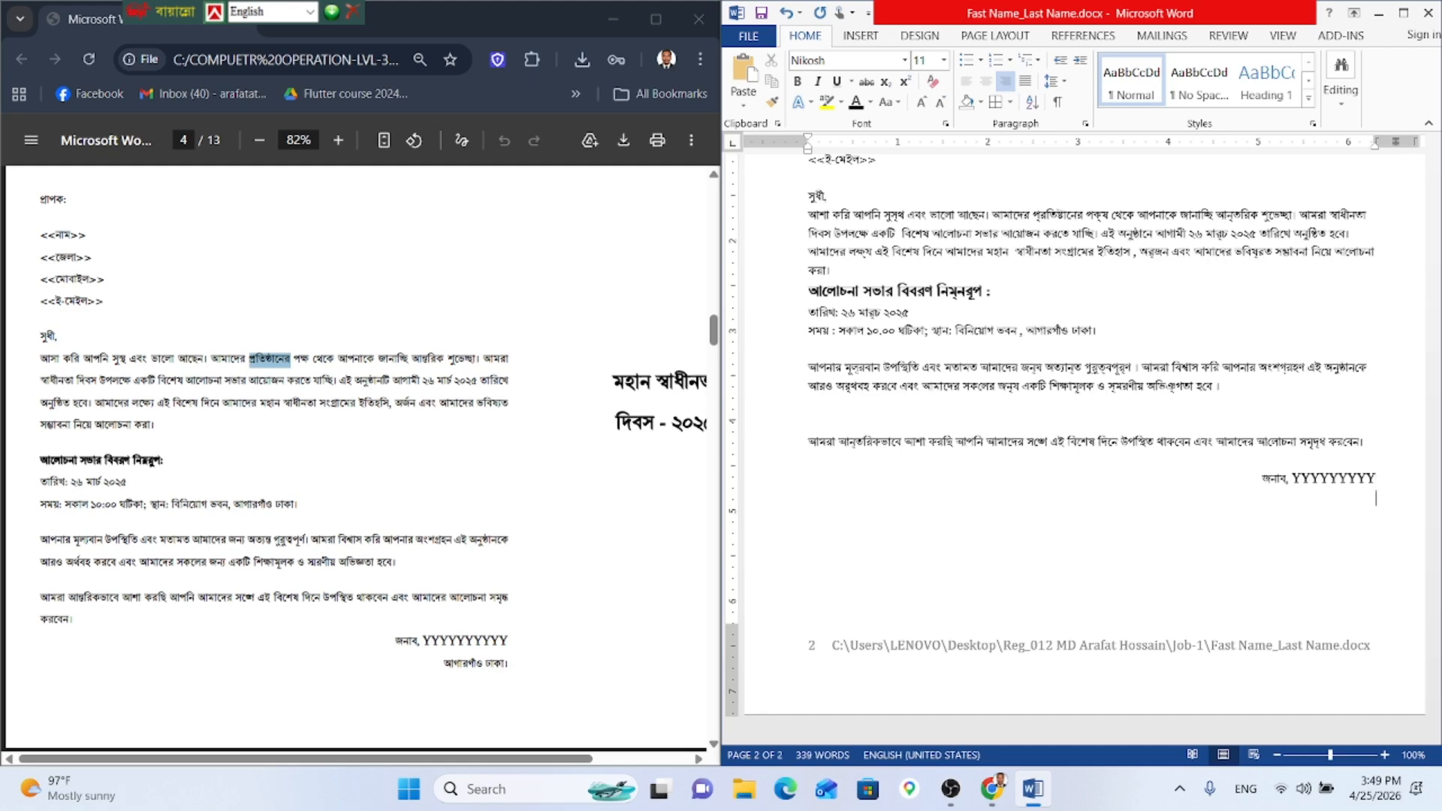
Step: Copy 'আগারগাঁও ঢাকা।' from the venue line, paste it under the name and remove the danda
scroll(1046, 261, up, 5)
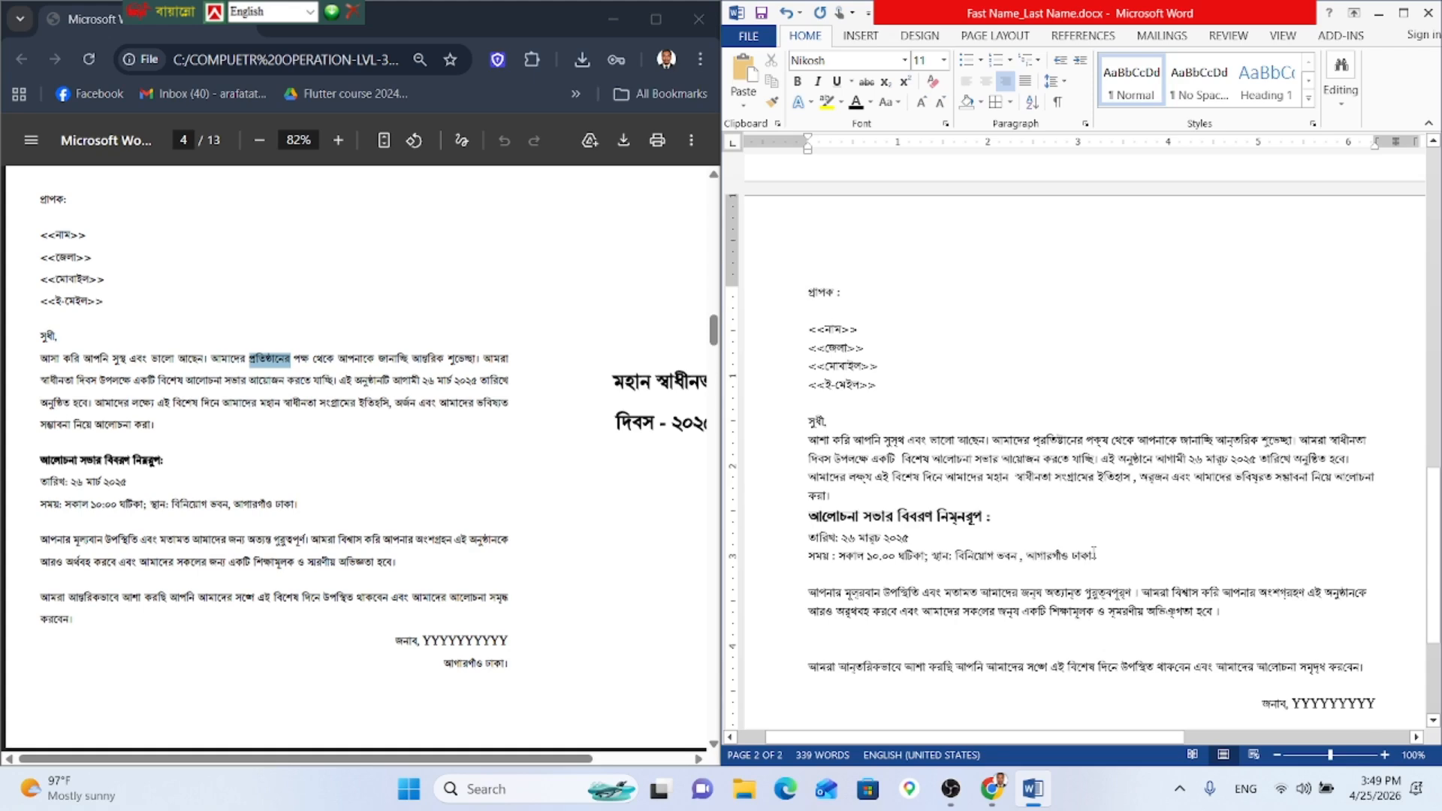
drag(1095, 556, 1026, 555)
scroll(1228, 569, down, 3)
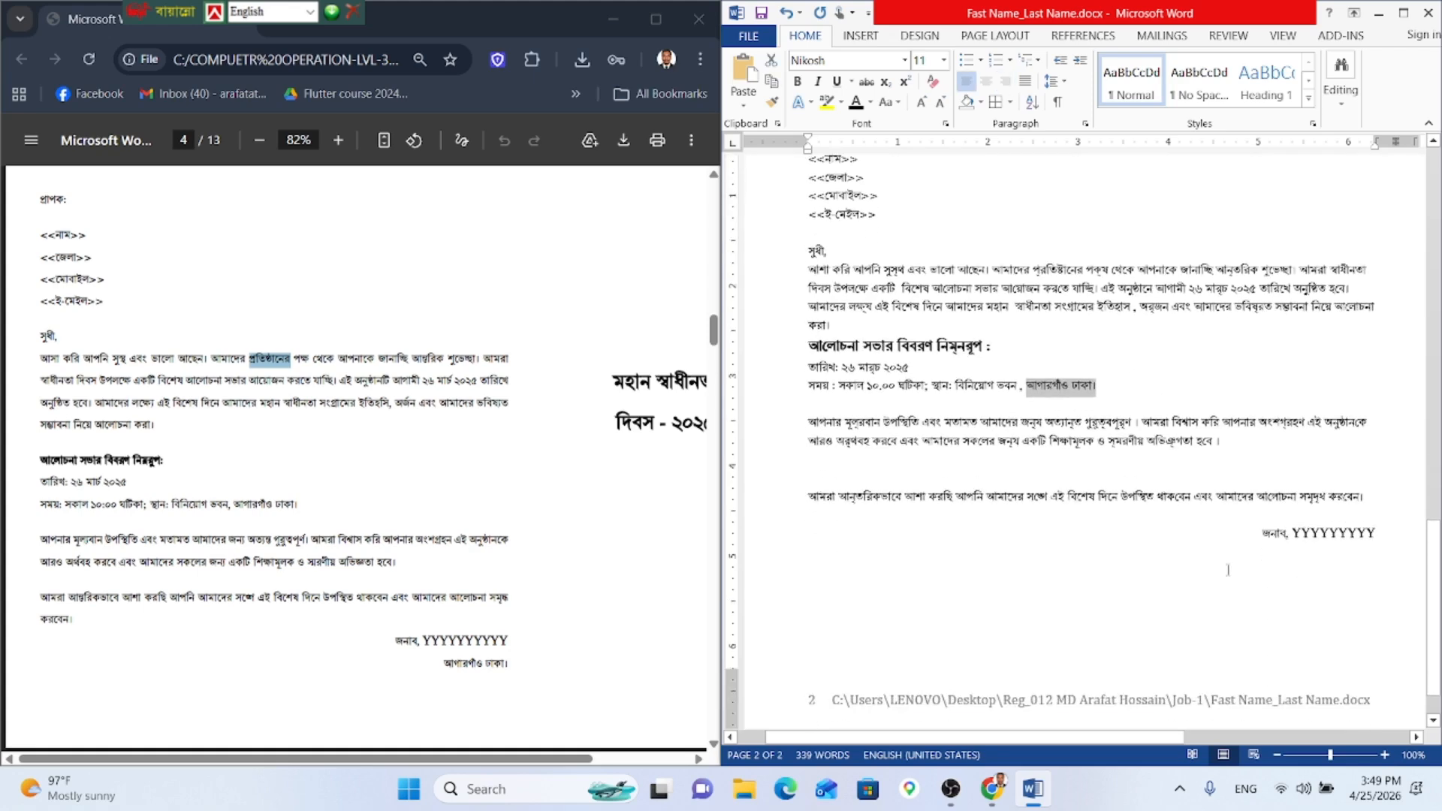
key(ctrl+c)
click(1228, 569)
key(Return)
key(ctrl+v)
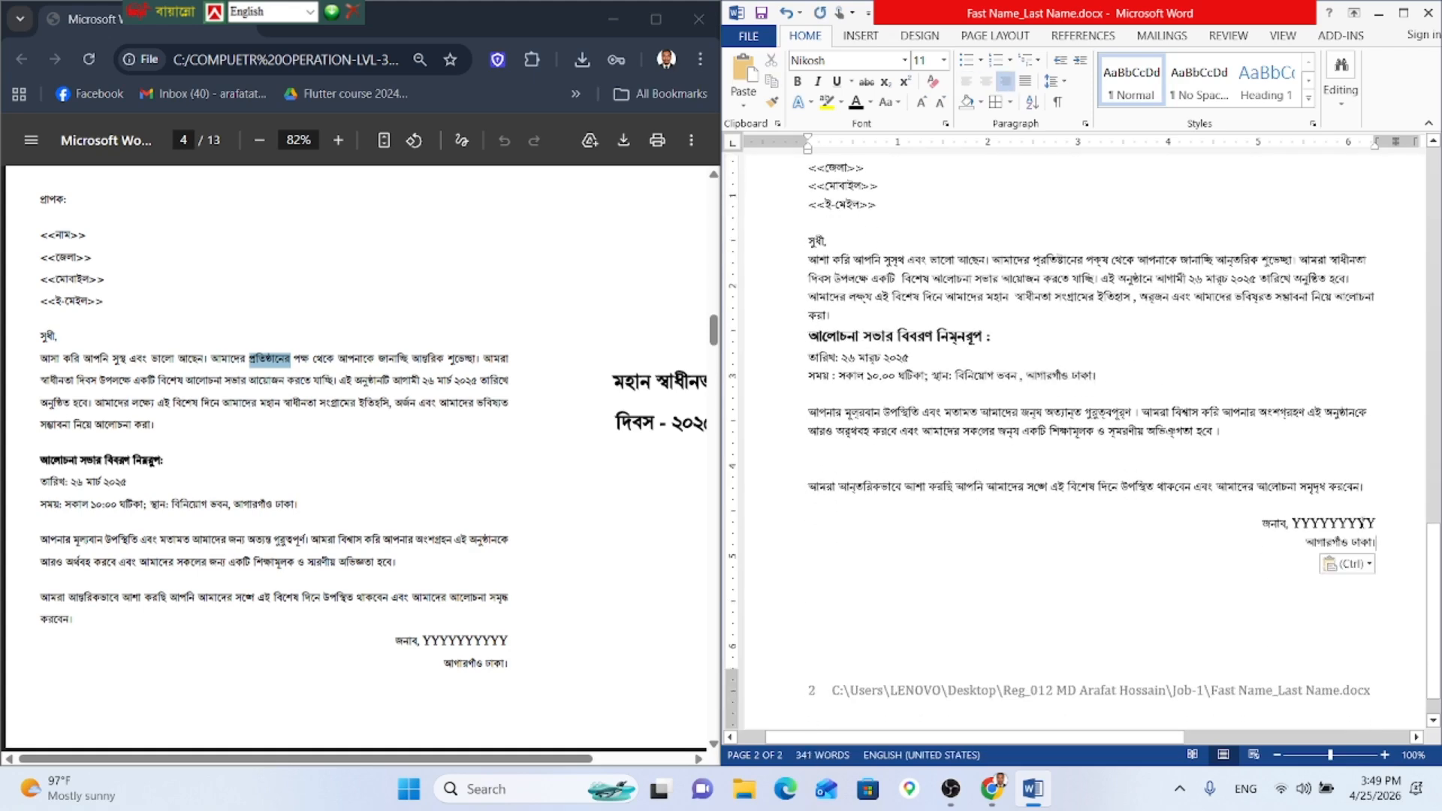
key(BackSpace)
scroll(1172, 256, up, 8)
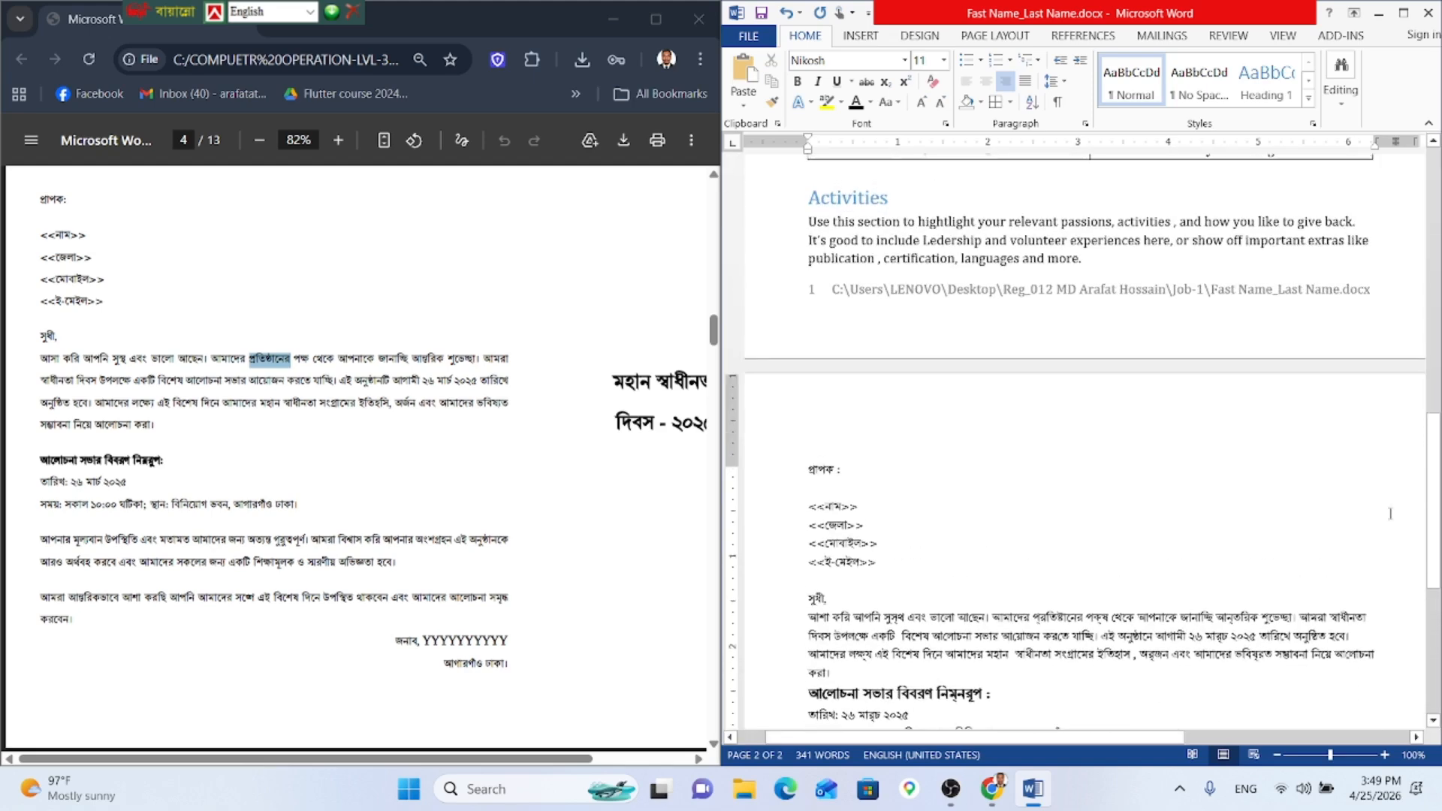
scroll(1150, 173, down, 7)
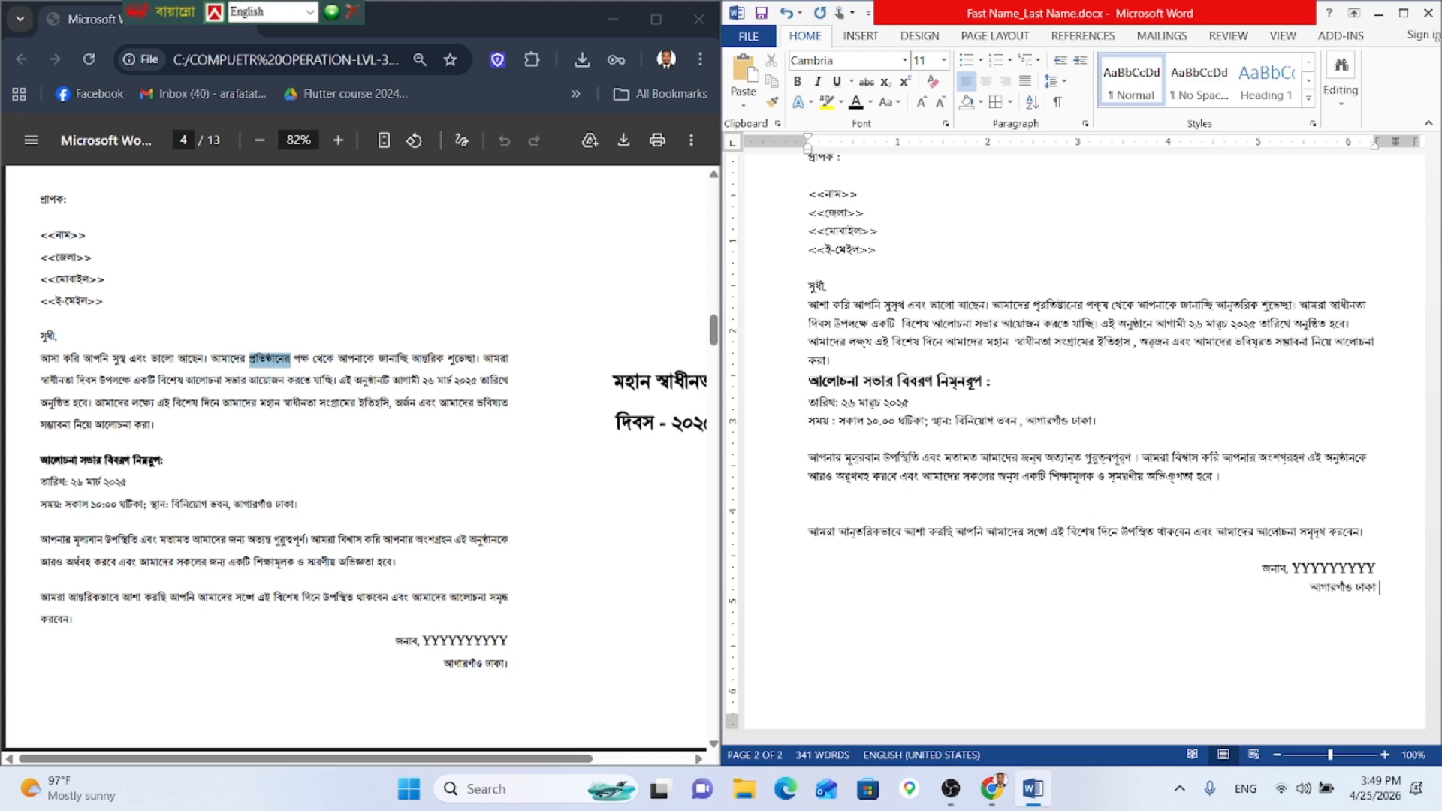
Step: Insert a column break after 'আগারগাঁও ঢাকা' and centre the empty line in the new column
scroll(1313, 494, down, 4)
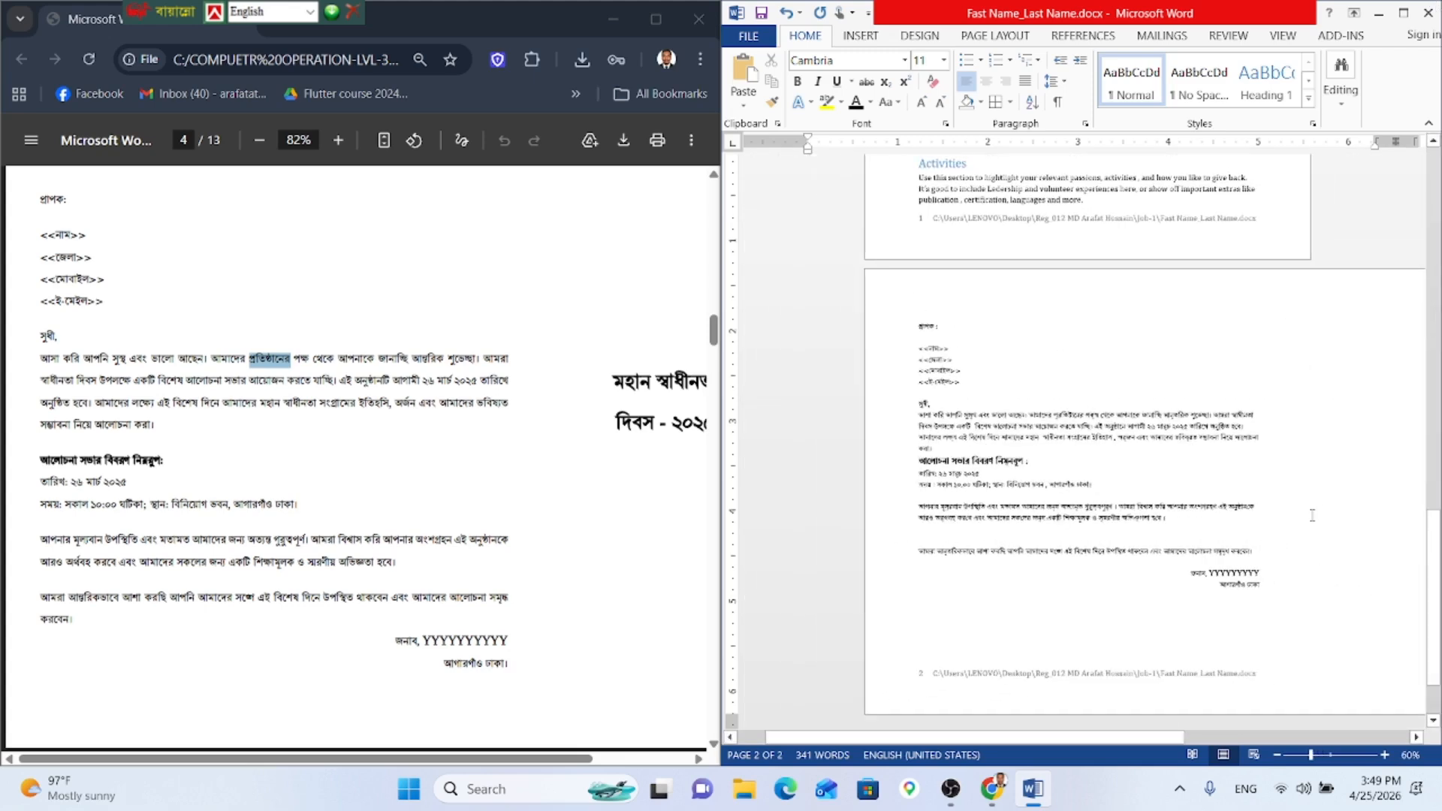
click(1278, 381)
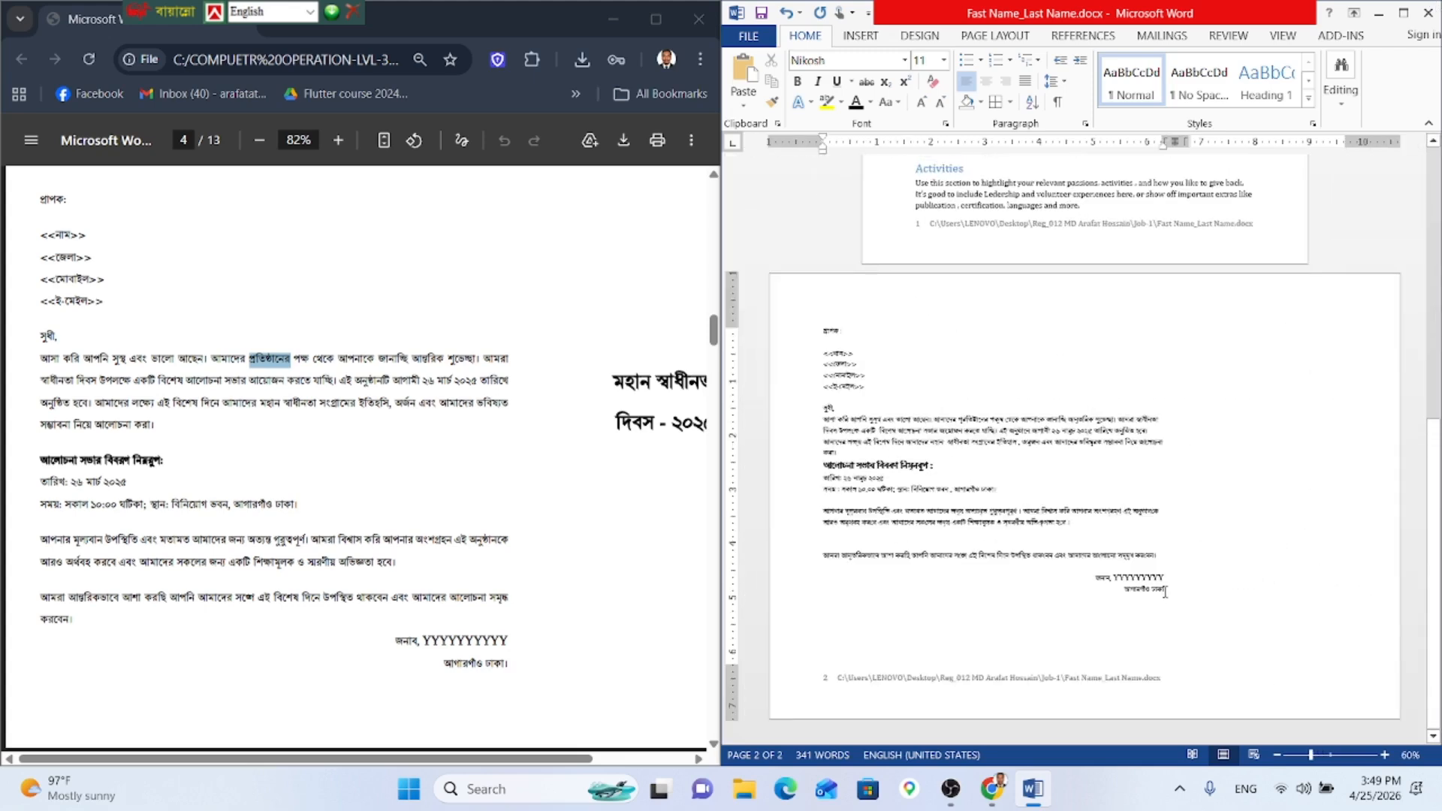
click(1166, 592)
key(ctrl+shift+Return)
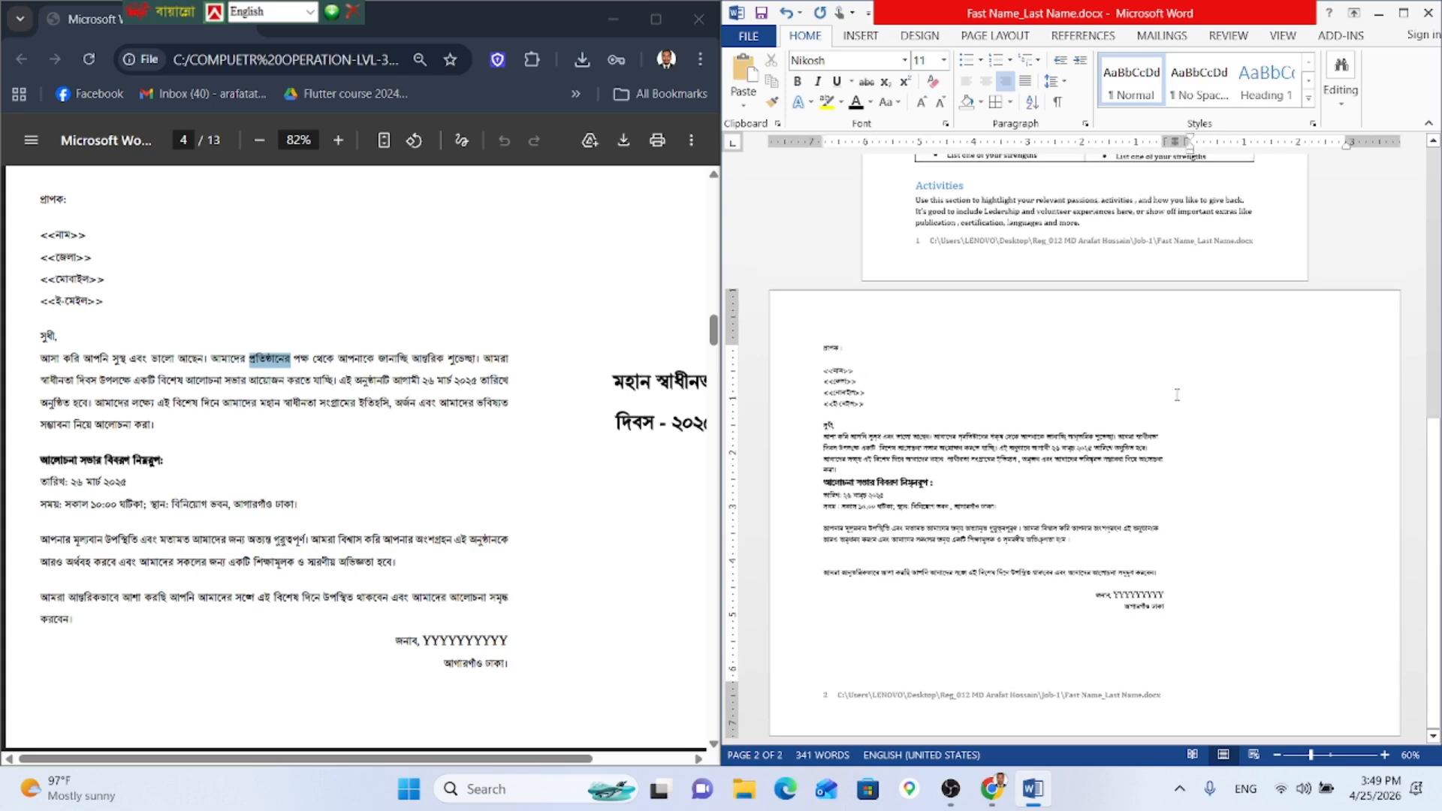
key(ctrl+l)
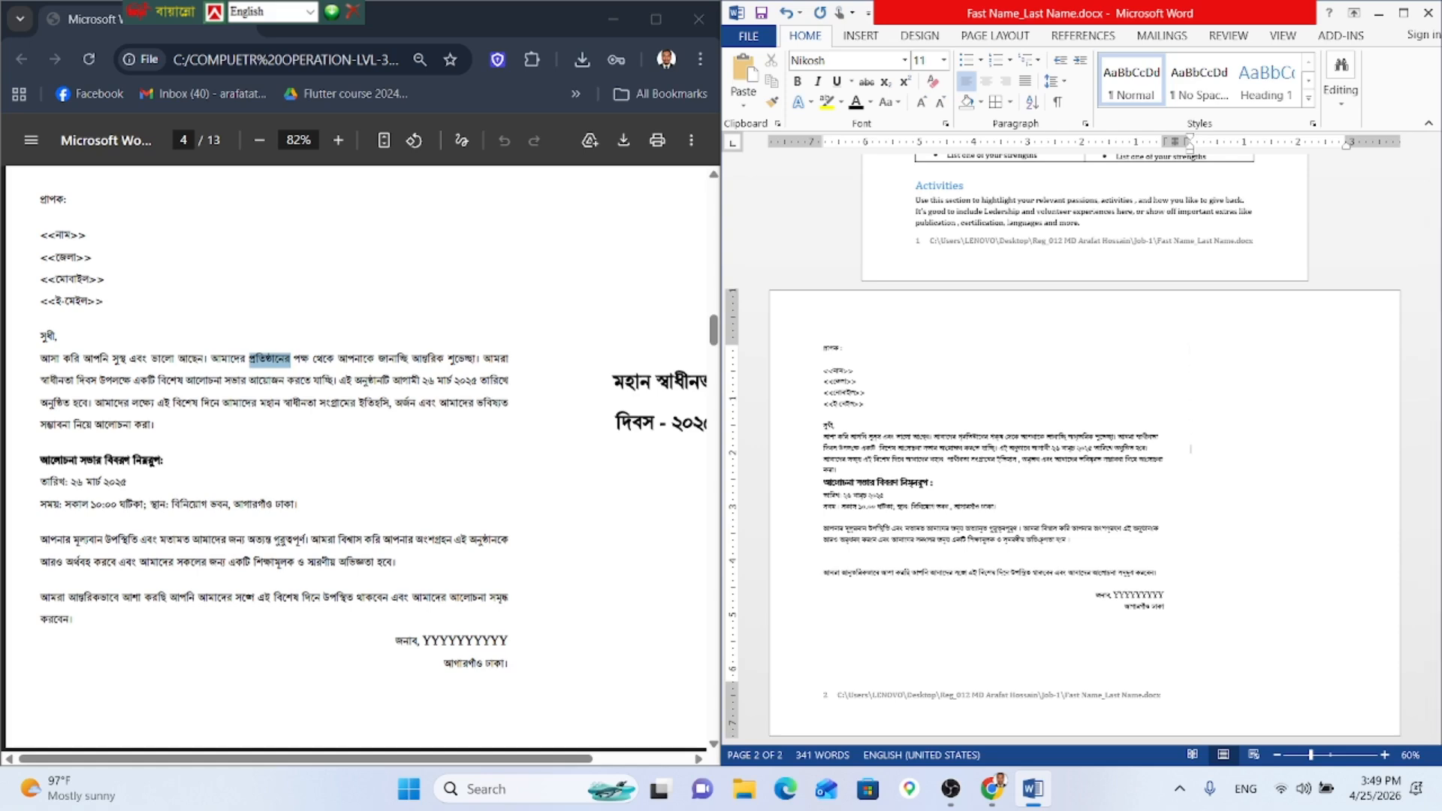
key(ctrl+e)
Step: Grow the font to 24 pt, switch to Bangla Unicode input and turn on bold
scroll(388, 498, up, 1)
click(922, 103)
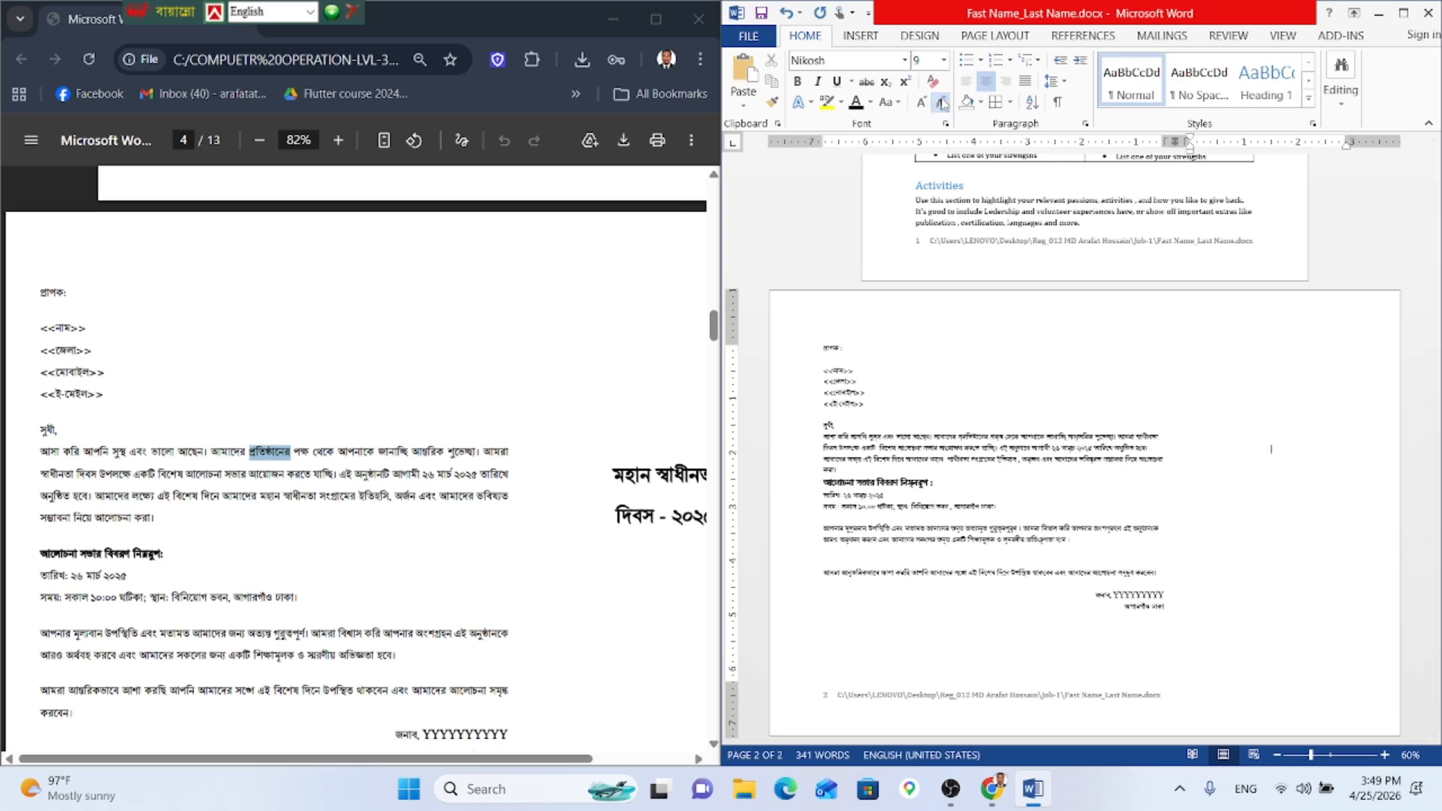
click(922, 103)
click(922, 103)
click(922, 103)
click(922, 103)
click(922, 102)
click(922, 103)
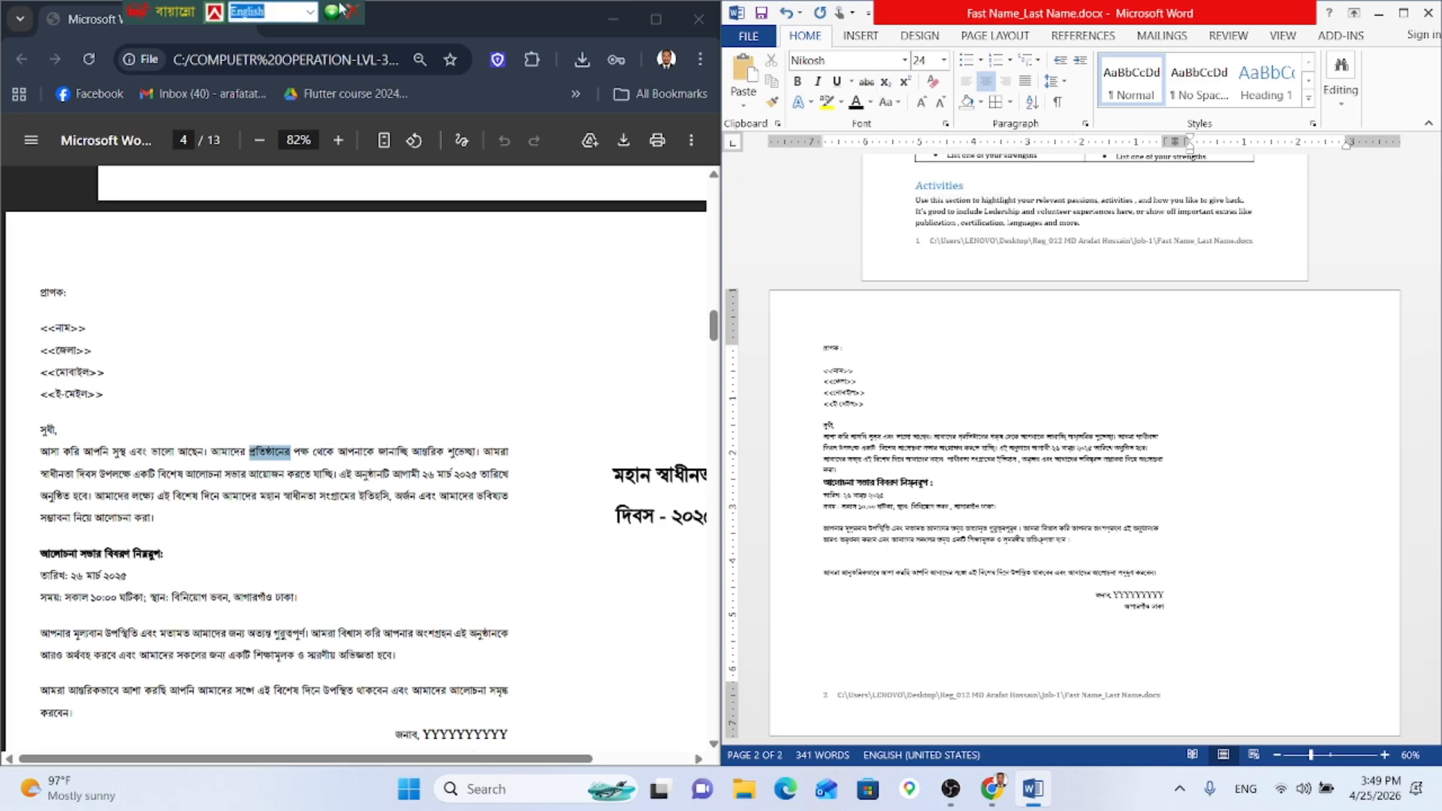
key(ctrl+alt+b)
key(ctrl+alt+v)
key(ctrl+alt+v)
key(ctrl+alt+v)
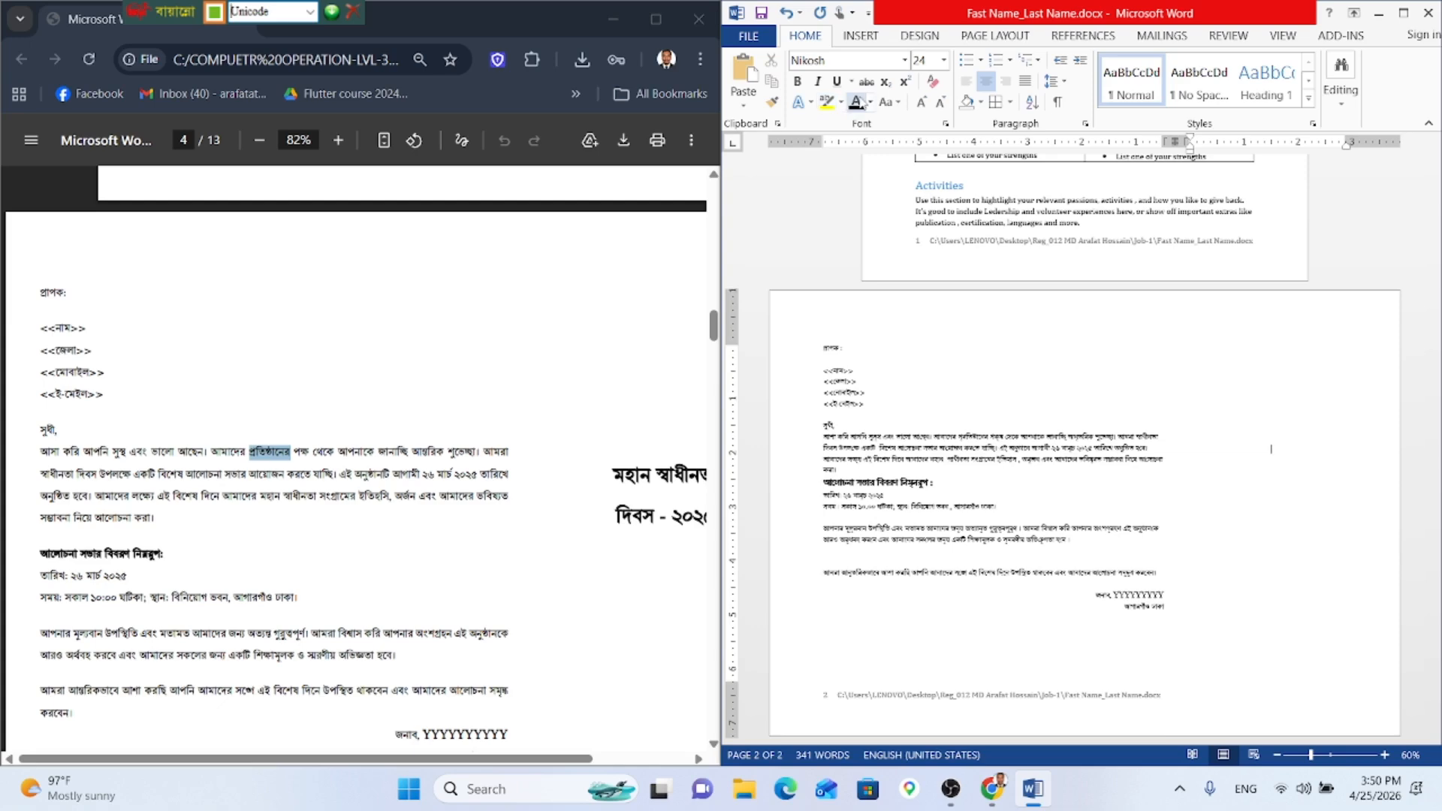
click(797, 81)
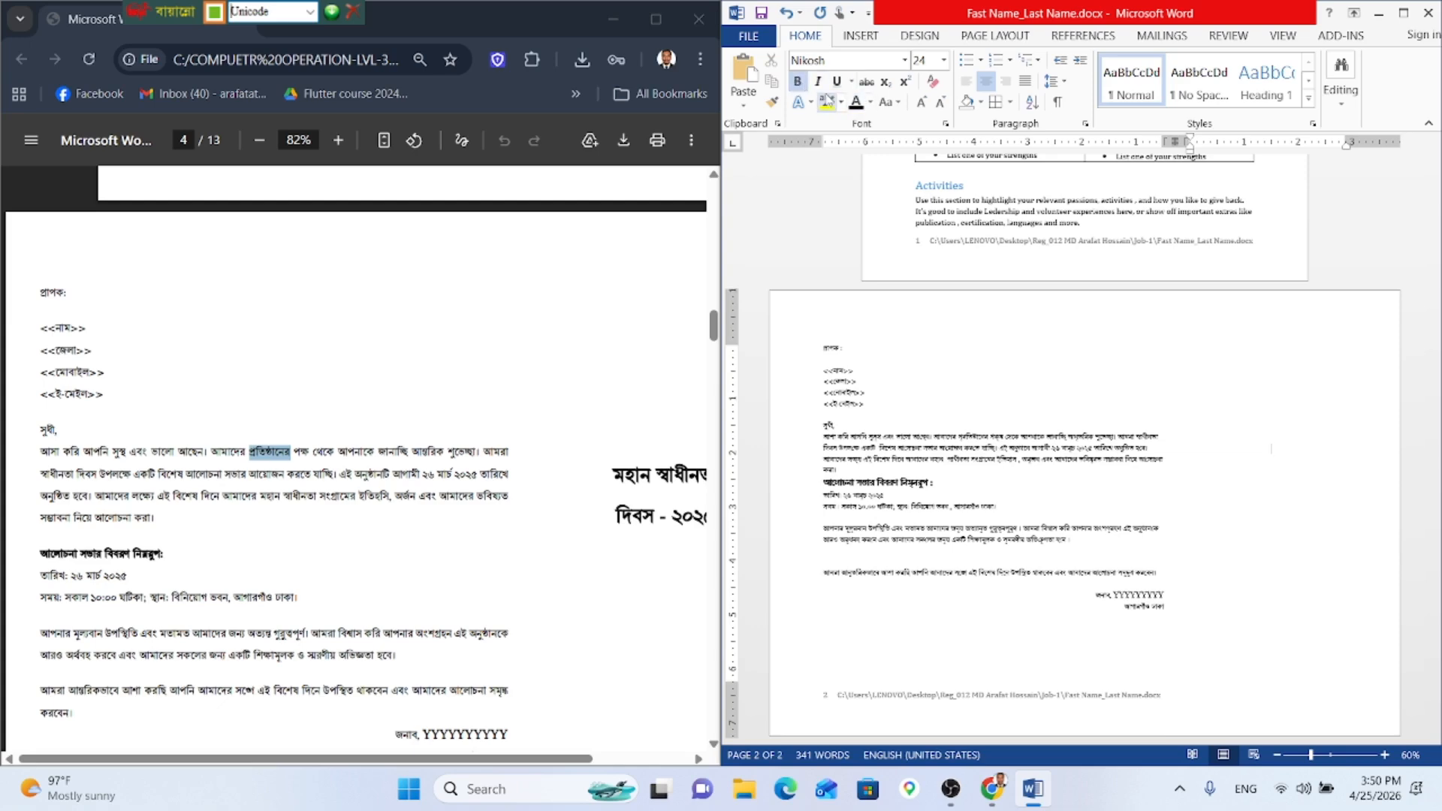
Step: Type the centred heading 'মহান স্বাধীনতা' and put 'দিবস-২০২৫' on a line of its own
text(হান র)
key(super)
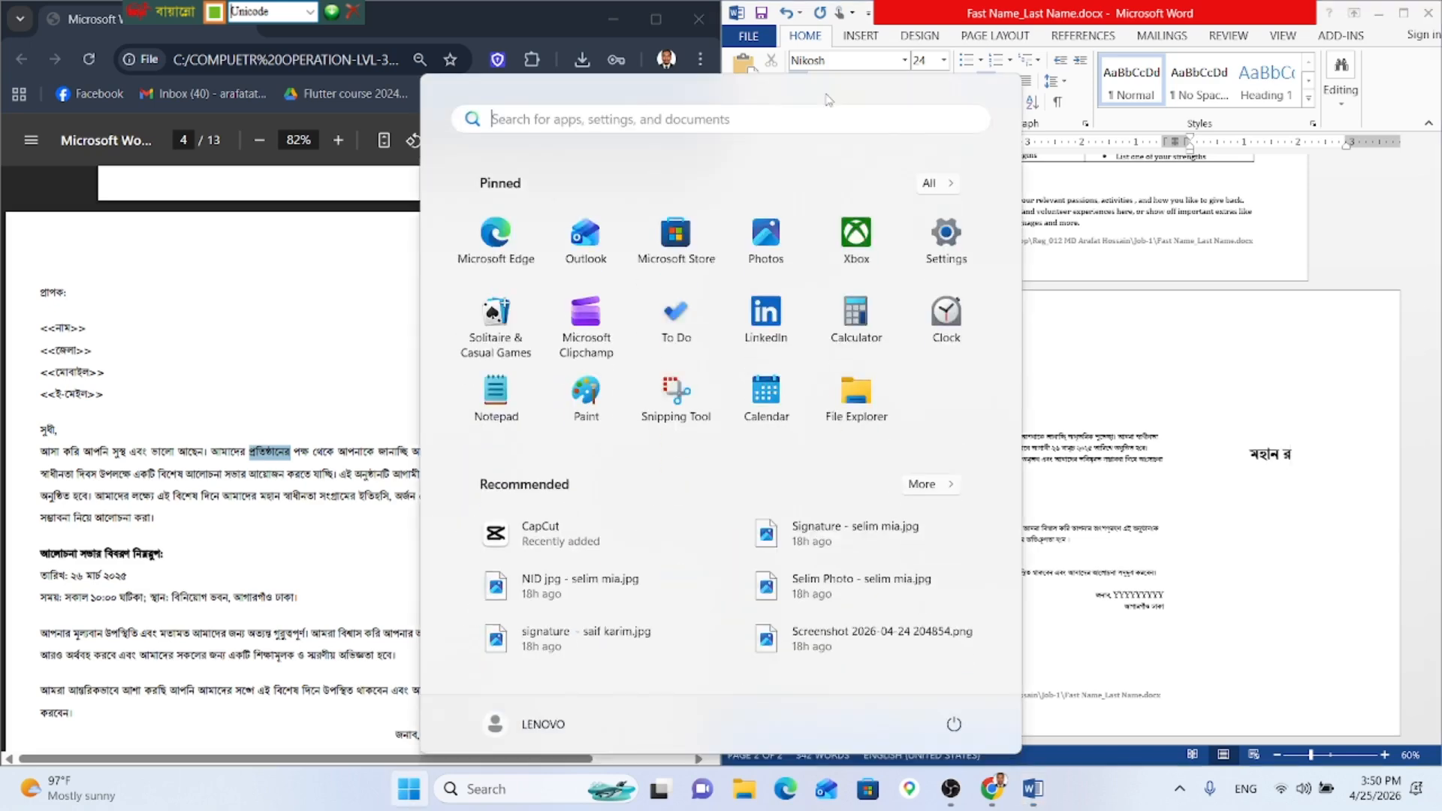
click(1309, 446)
key(BackSpace)
text(স্ব)
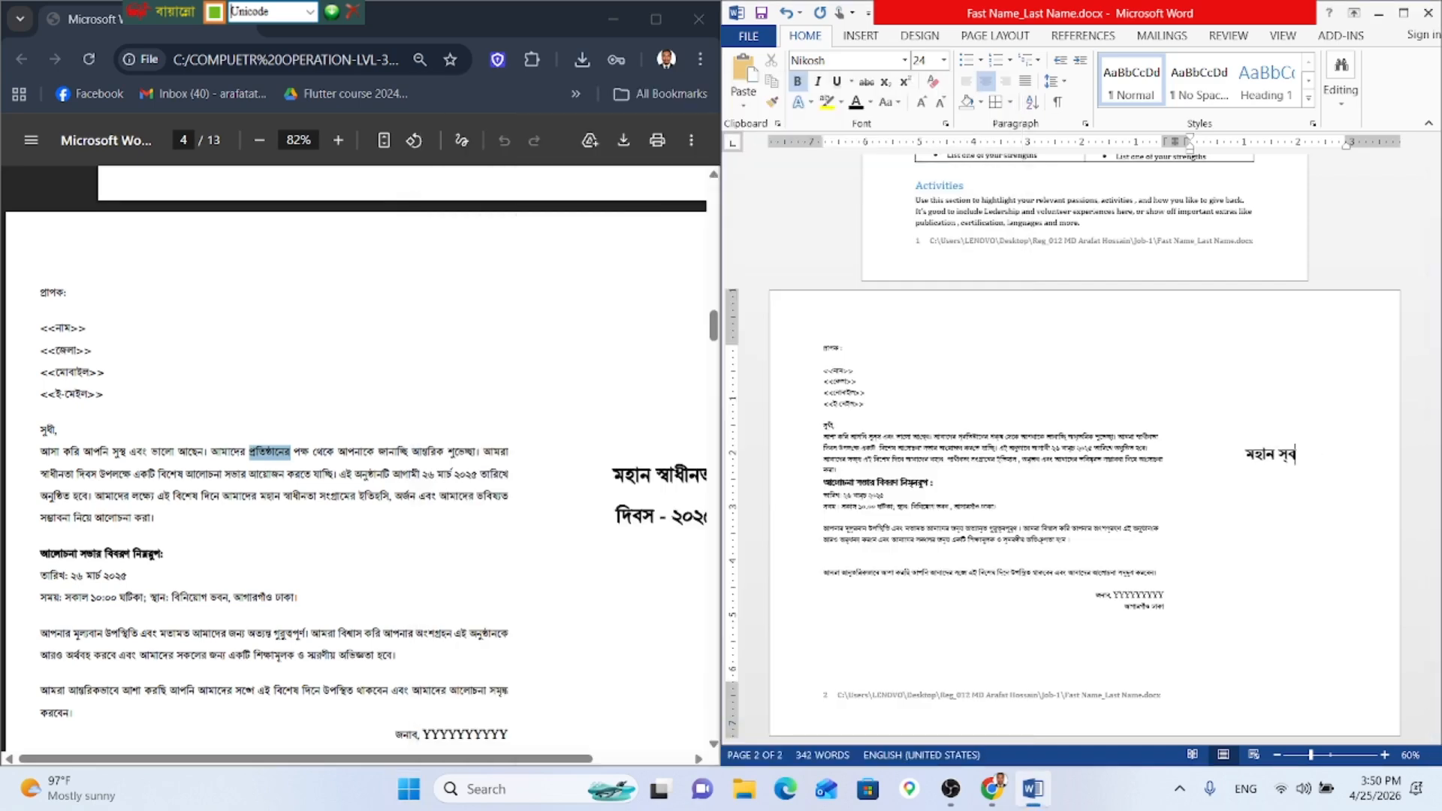
text(াধীনতা)
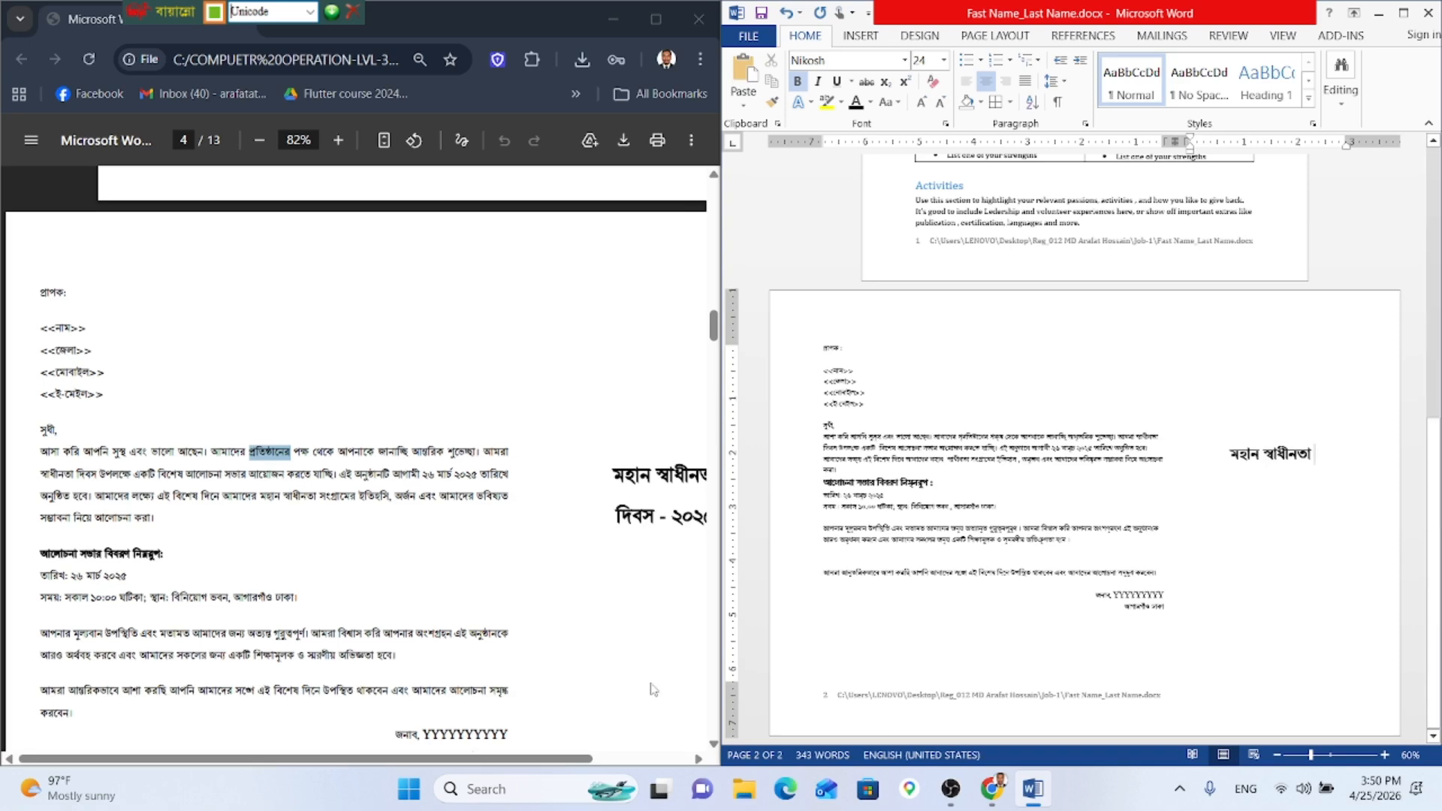
drag(550, 761, 627, 751)
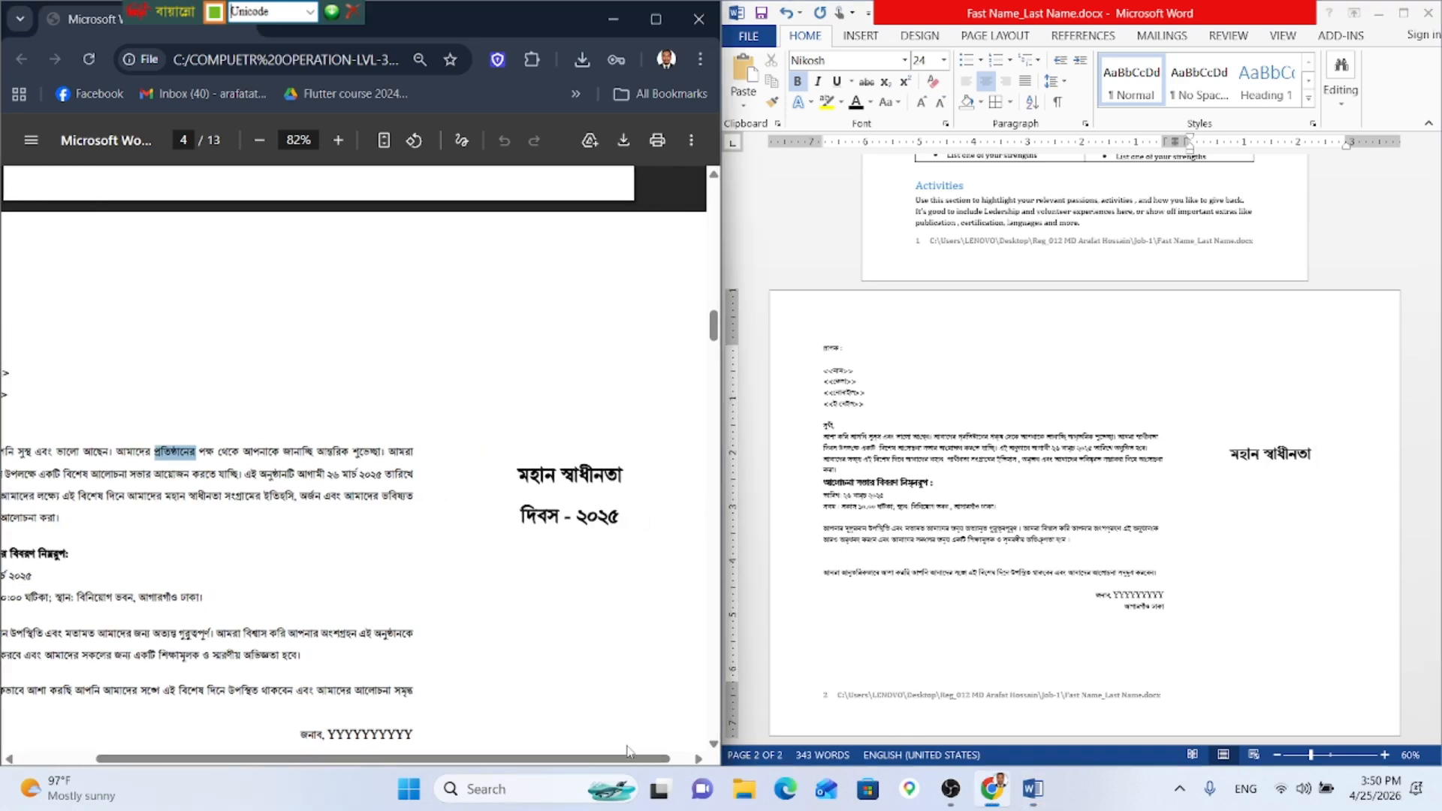
click(1322, 451)
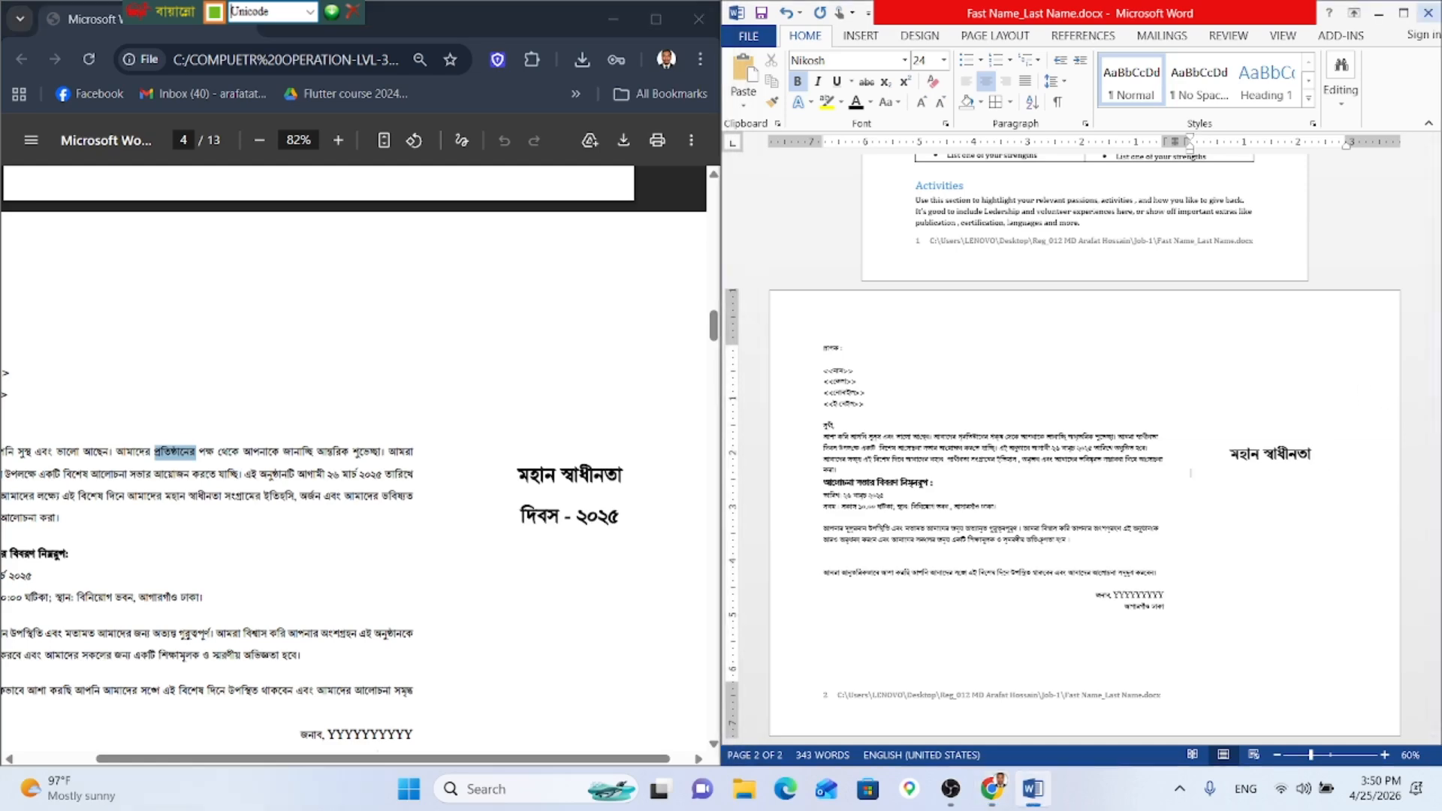
key(ctrl+l)
key(ctrl+e)
text(দিবস)
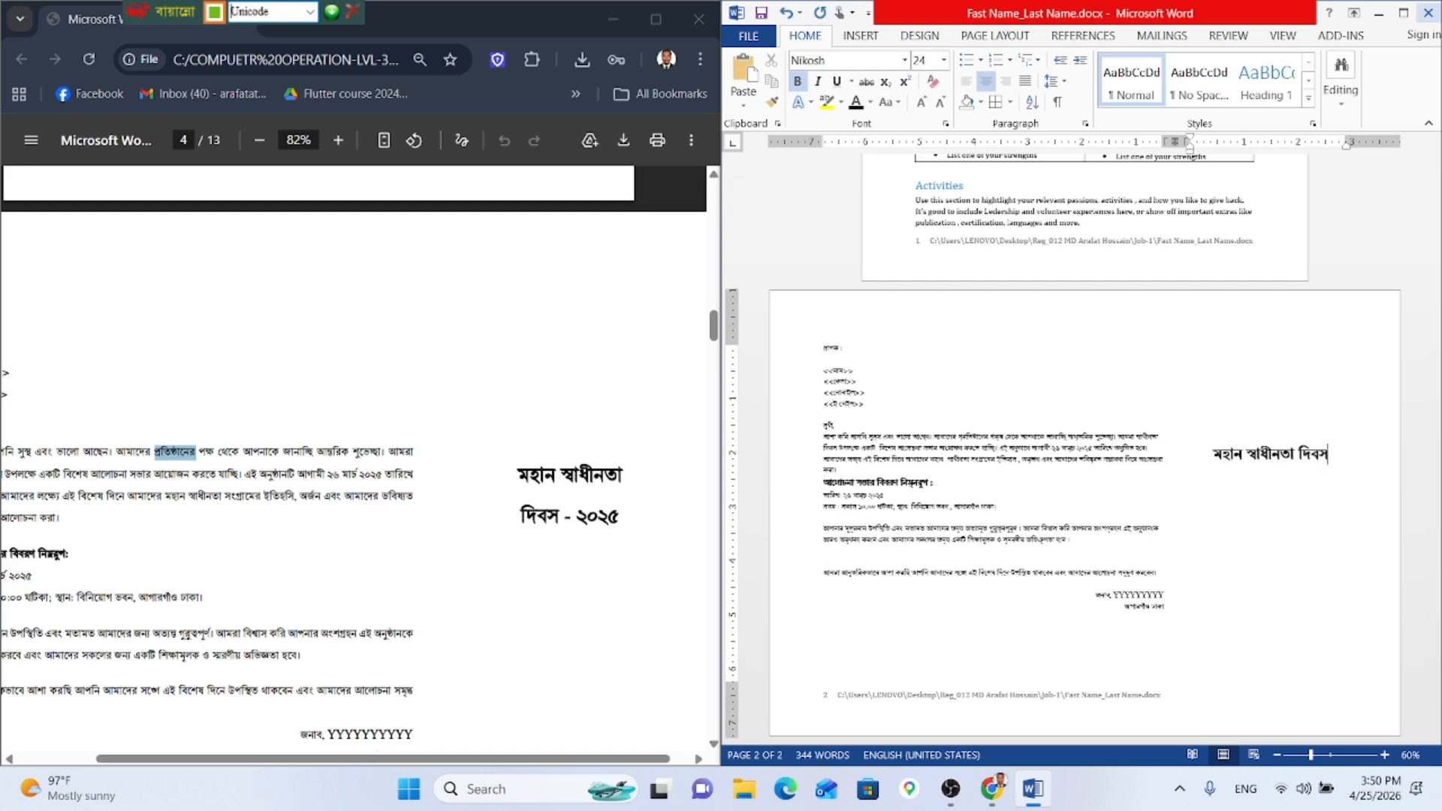
text(-২০২)
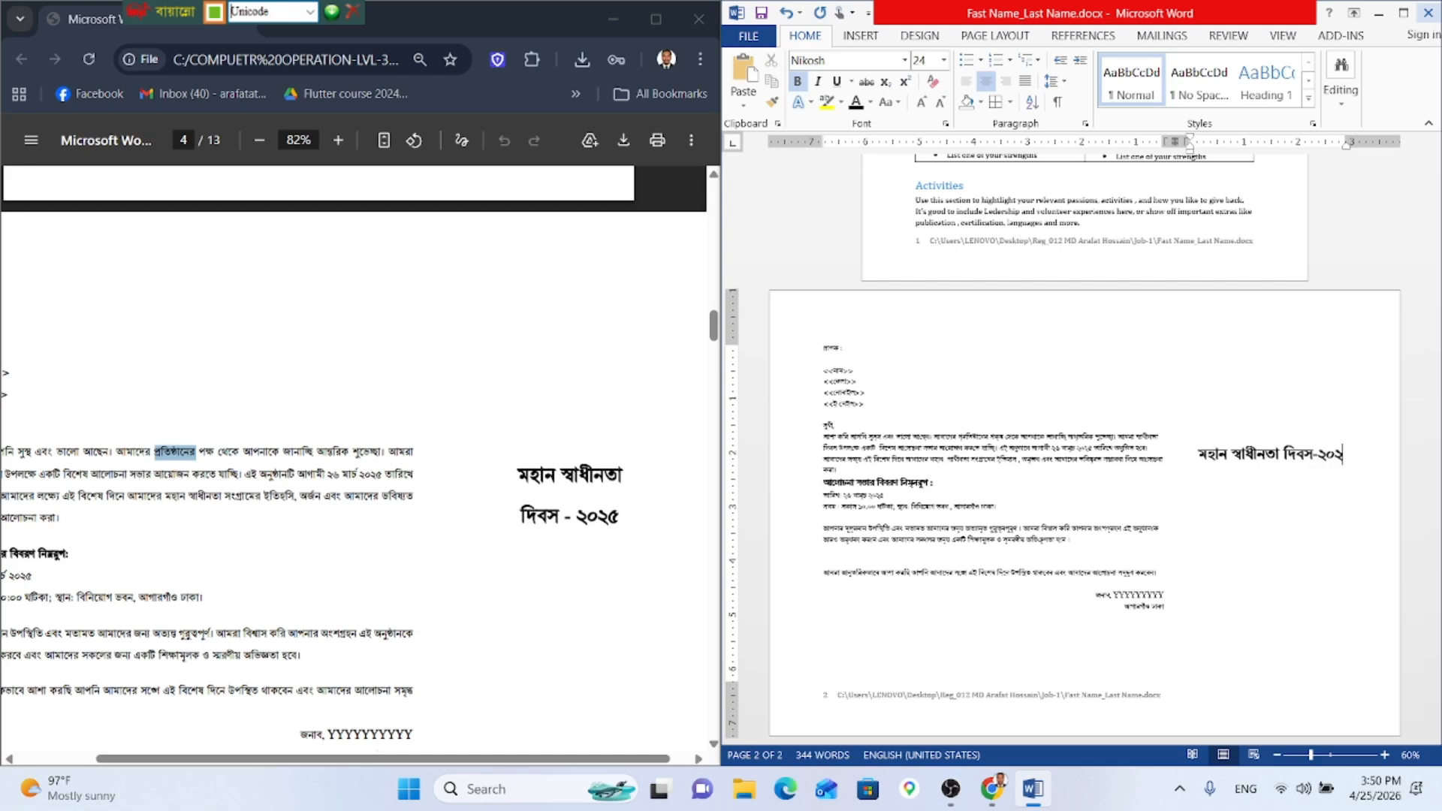
text(৫)
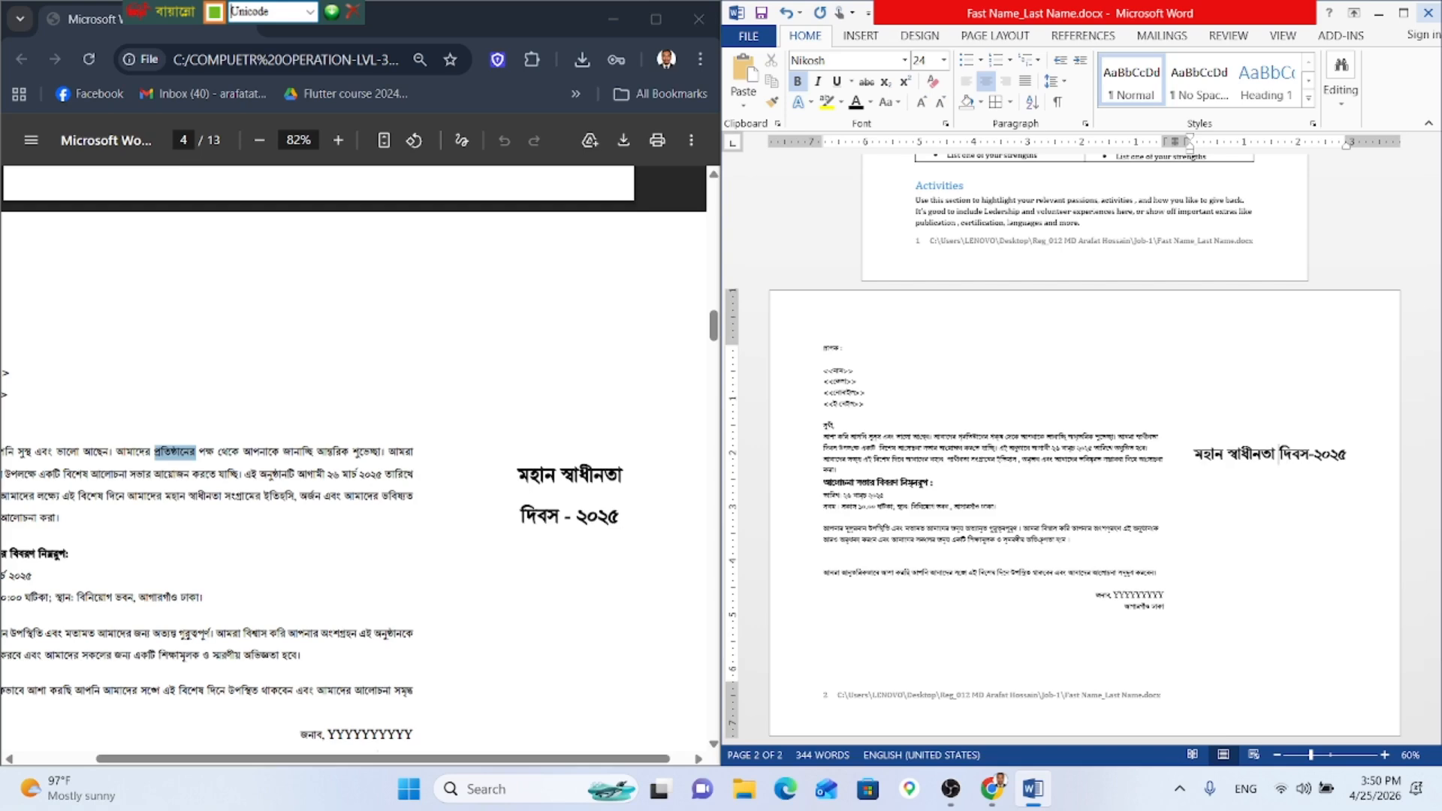
key(Return)
Step: Scroll through the document to review the new heading and the page 2 layout
click(1323, 551)
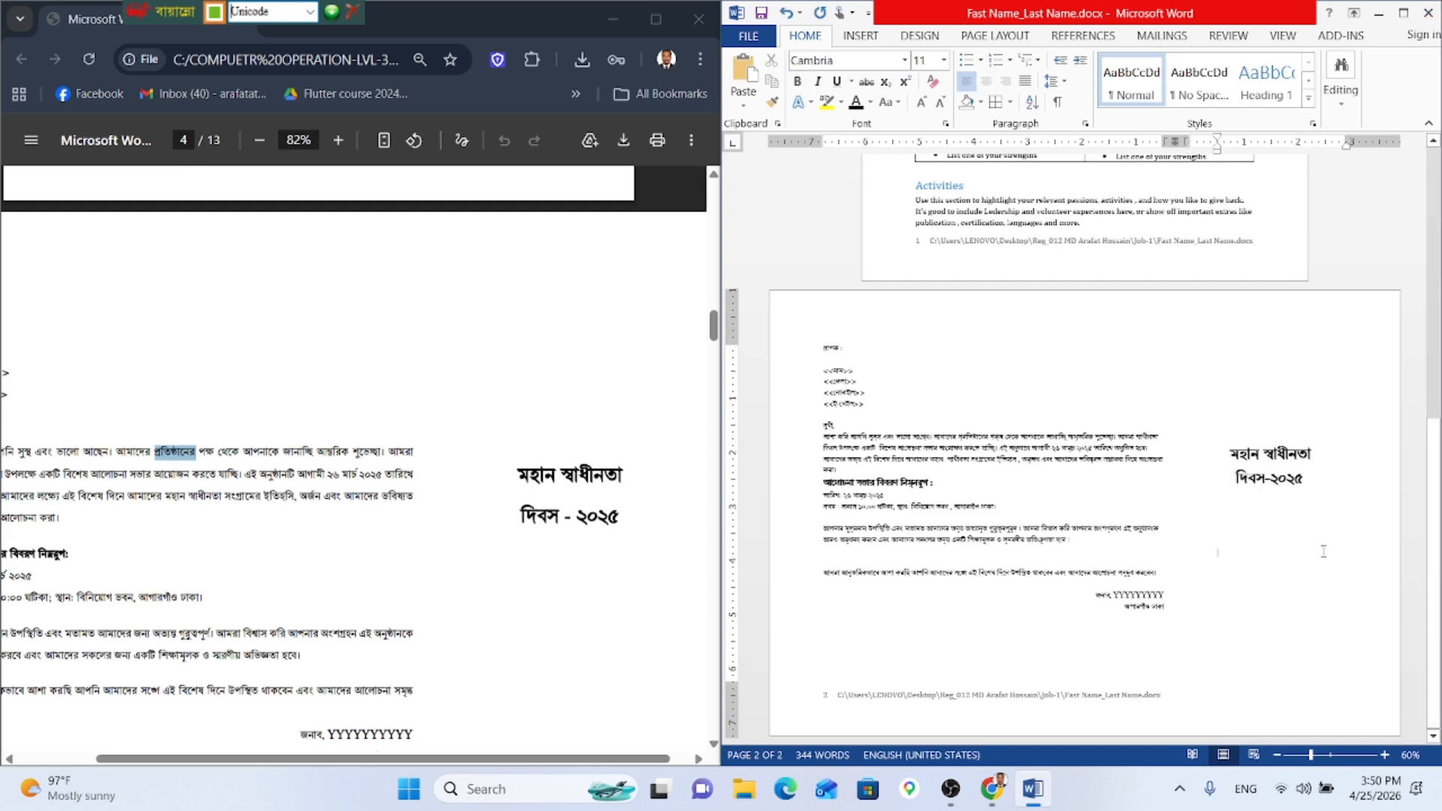
scroll(353, 450, down, 5)
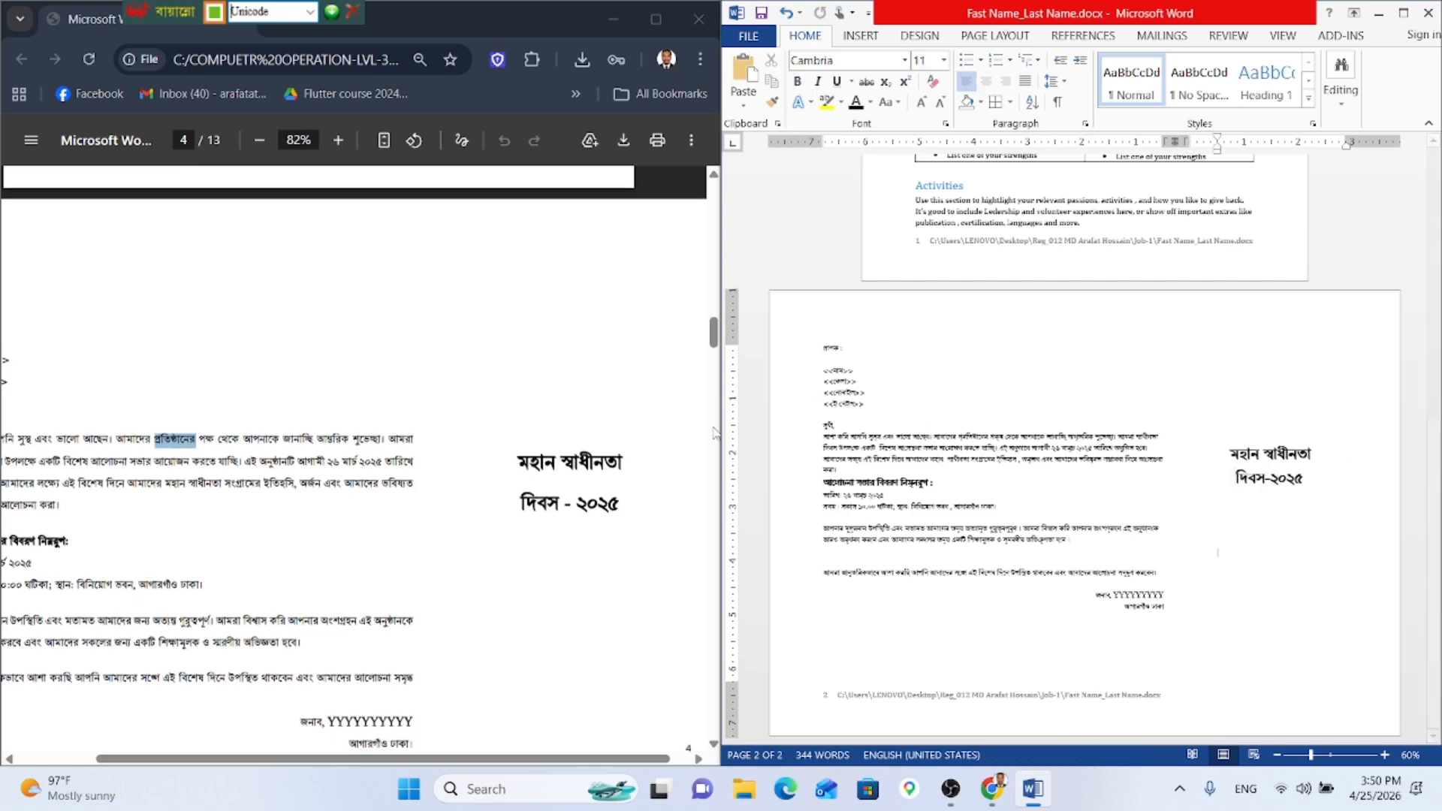
click(1229, 459)
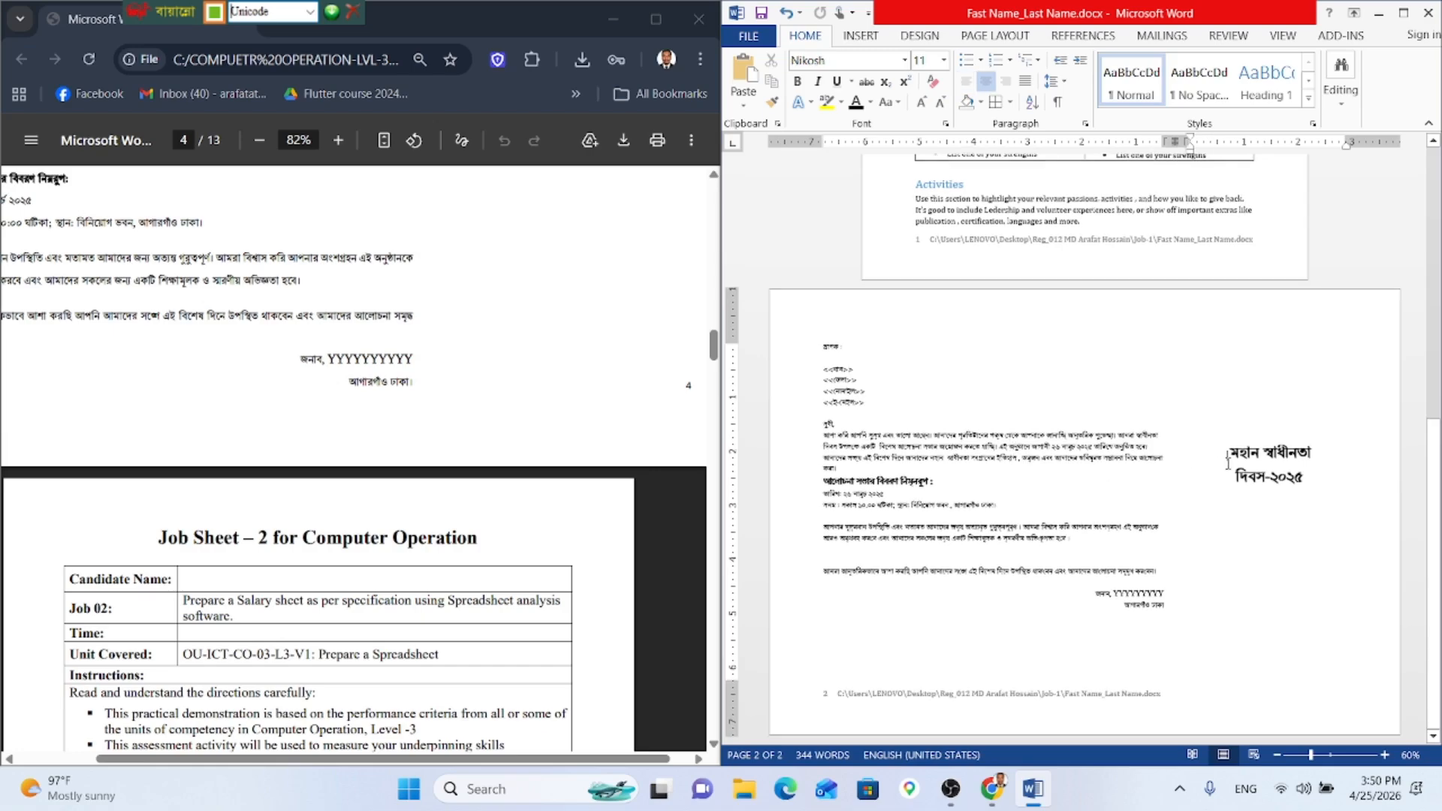
scroll(427, 568, down, 3)
scroll(427, 567, up, 7)
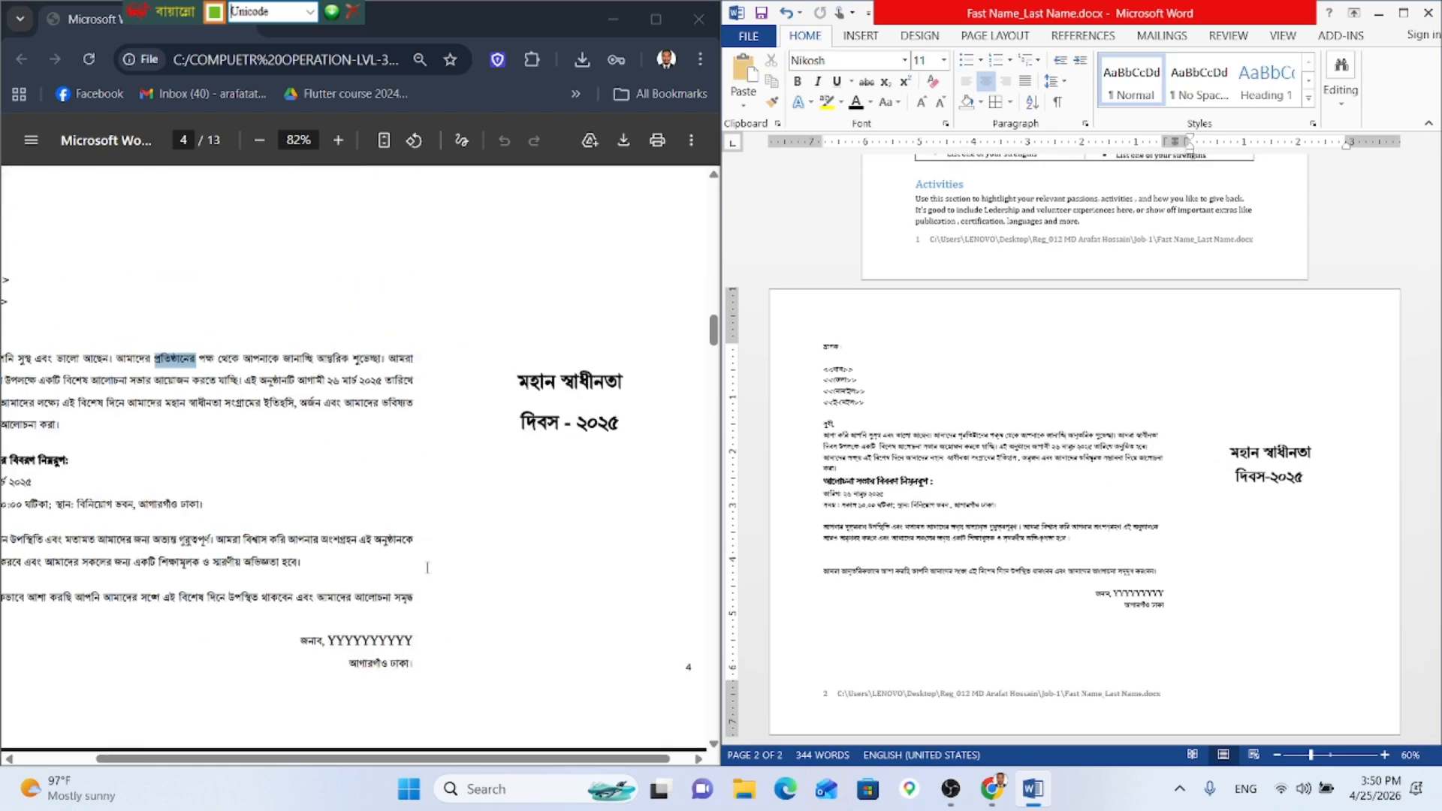
drag(501, 758, 424, 773)
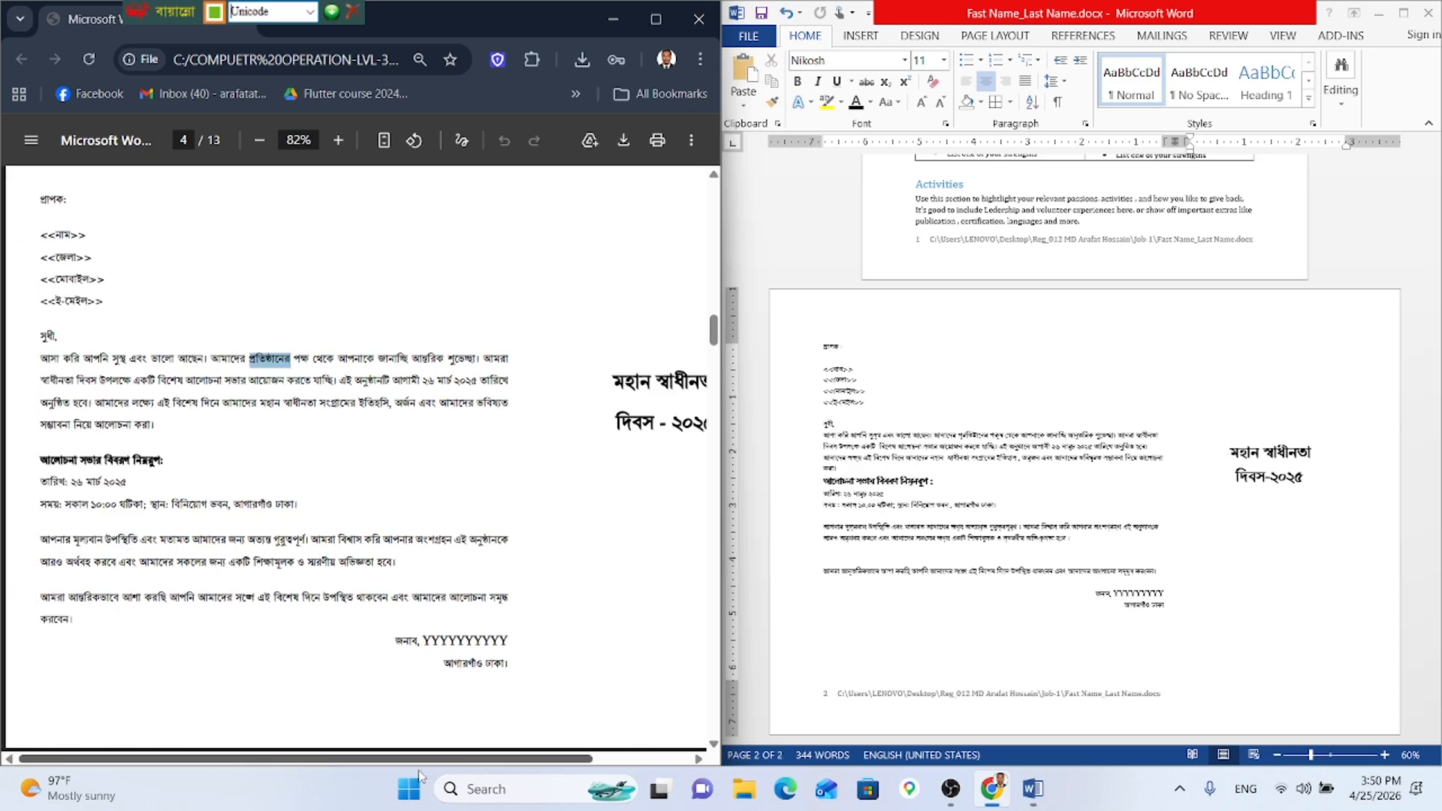
scroll(415, 535, up, 20)
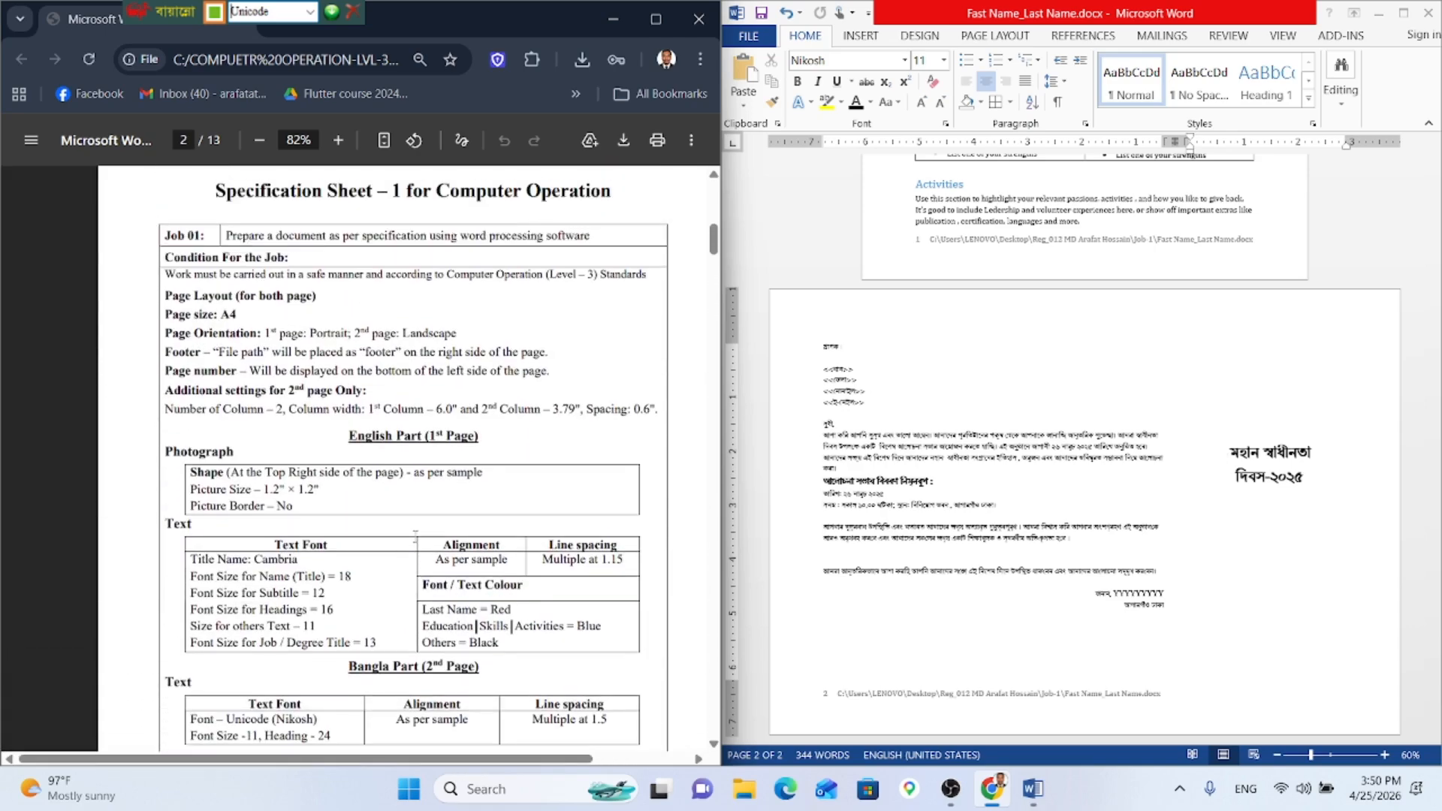
scroll(416, 537, up, 8)
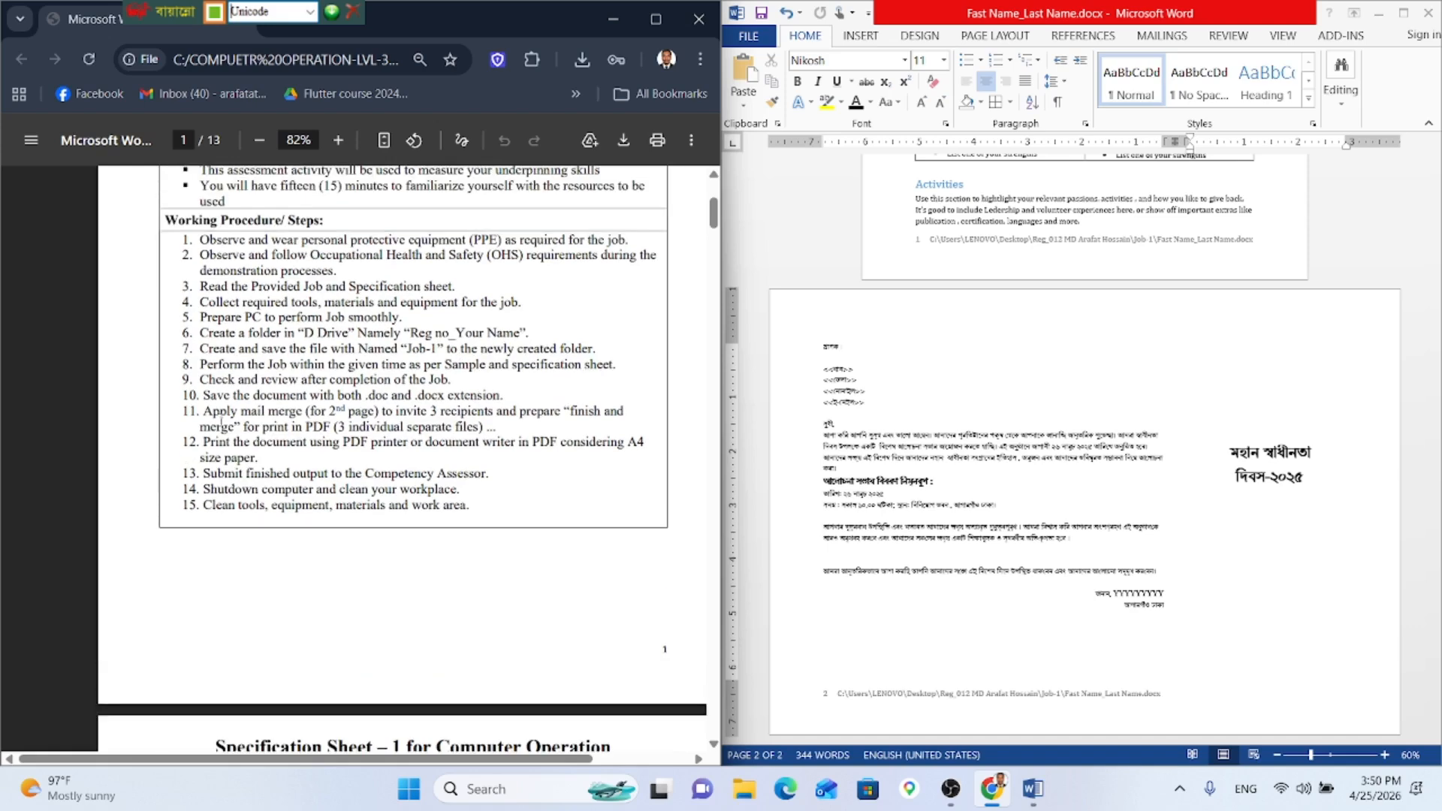
Step: In the task sheet, highlight the mail merge step and the phrase '3 individual separate files'
drag(206, 410, 605, 411)
click(611, 449)
drag(337, 426, 480, 427)
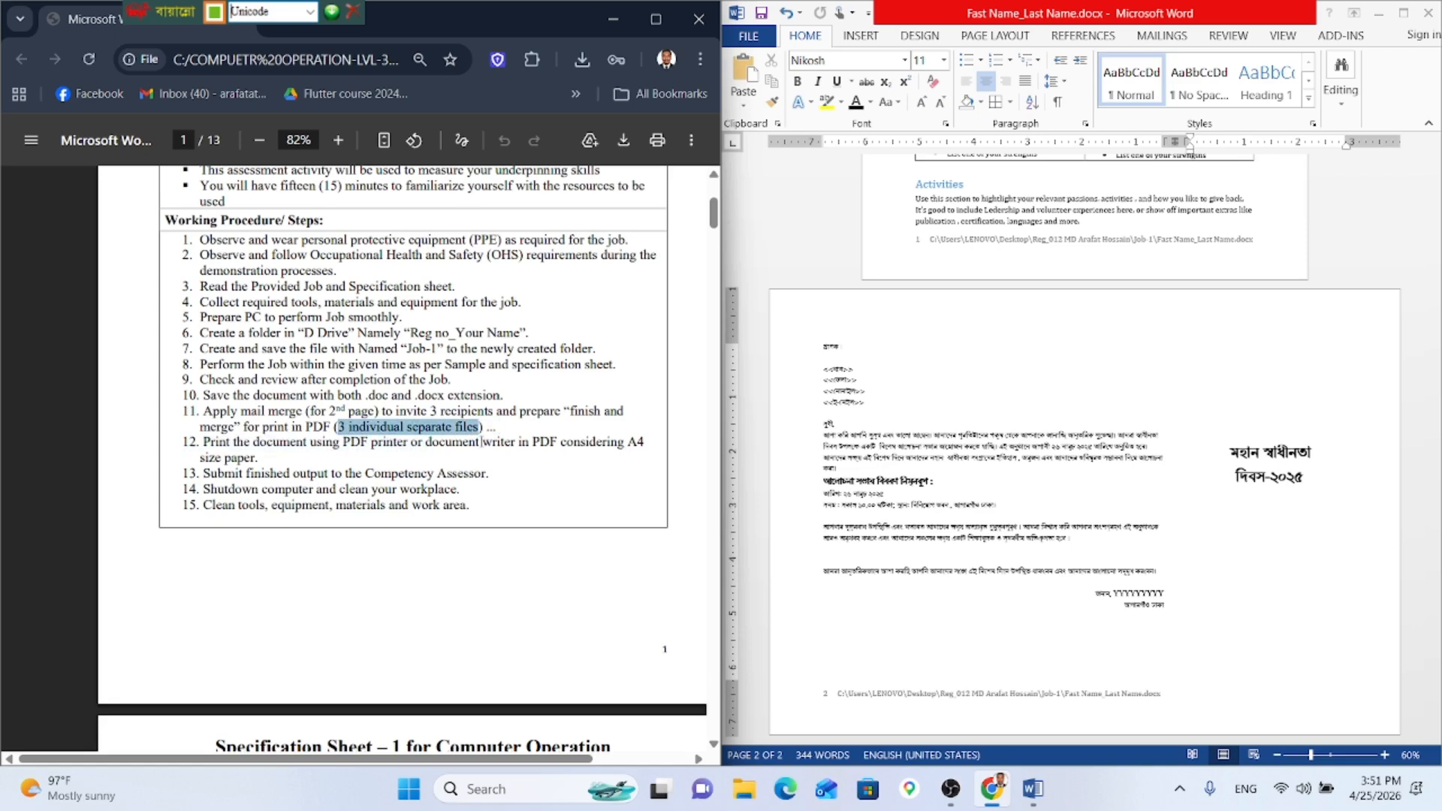
click(482, 443)
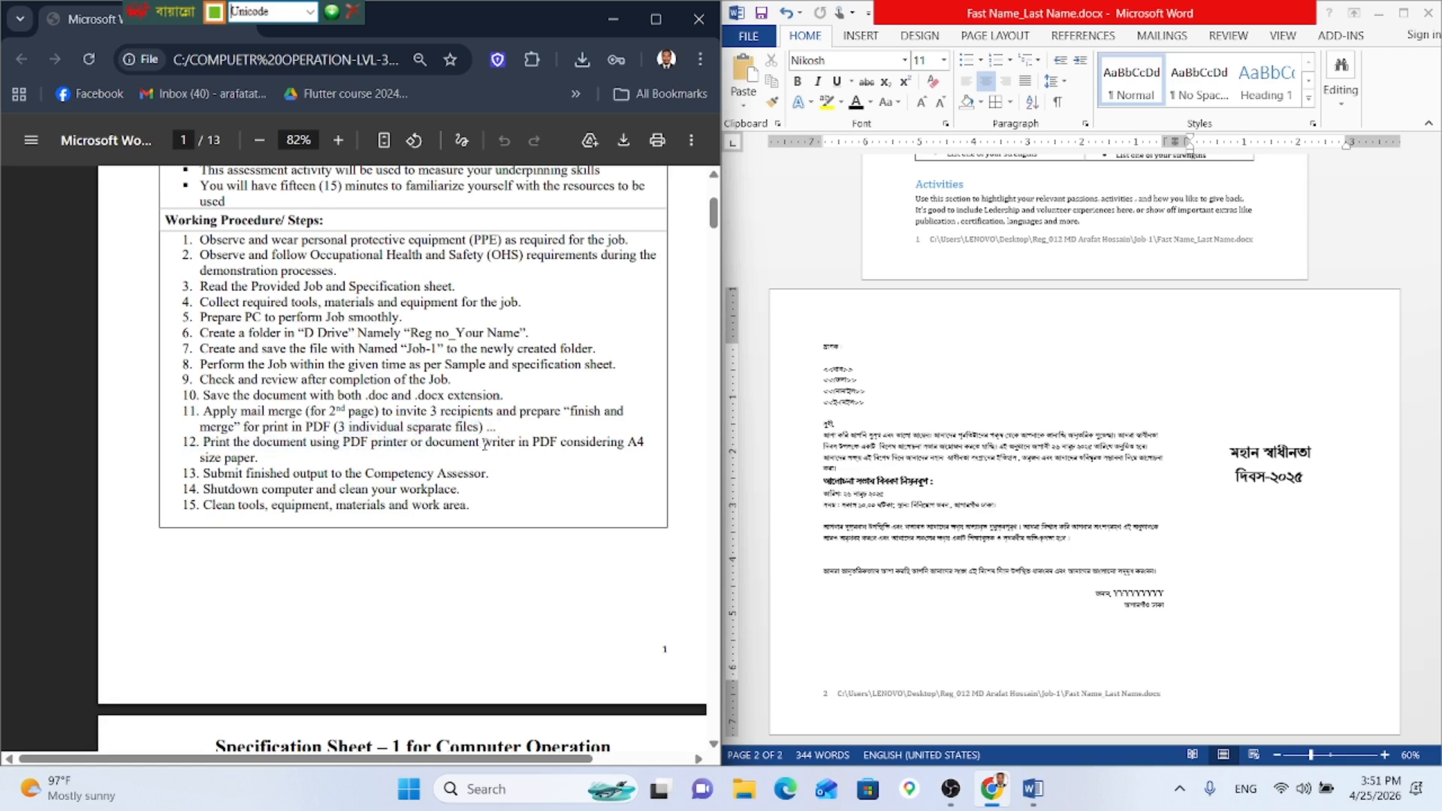
Step: Return to the Word document, click into the CV text, then minimize the Word window
click(912, 409)
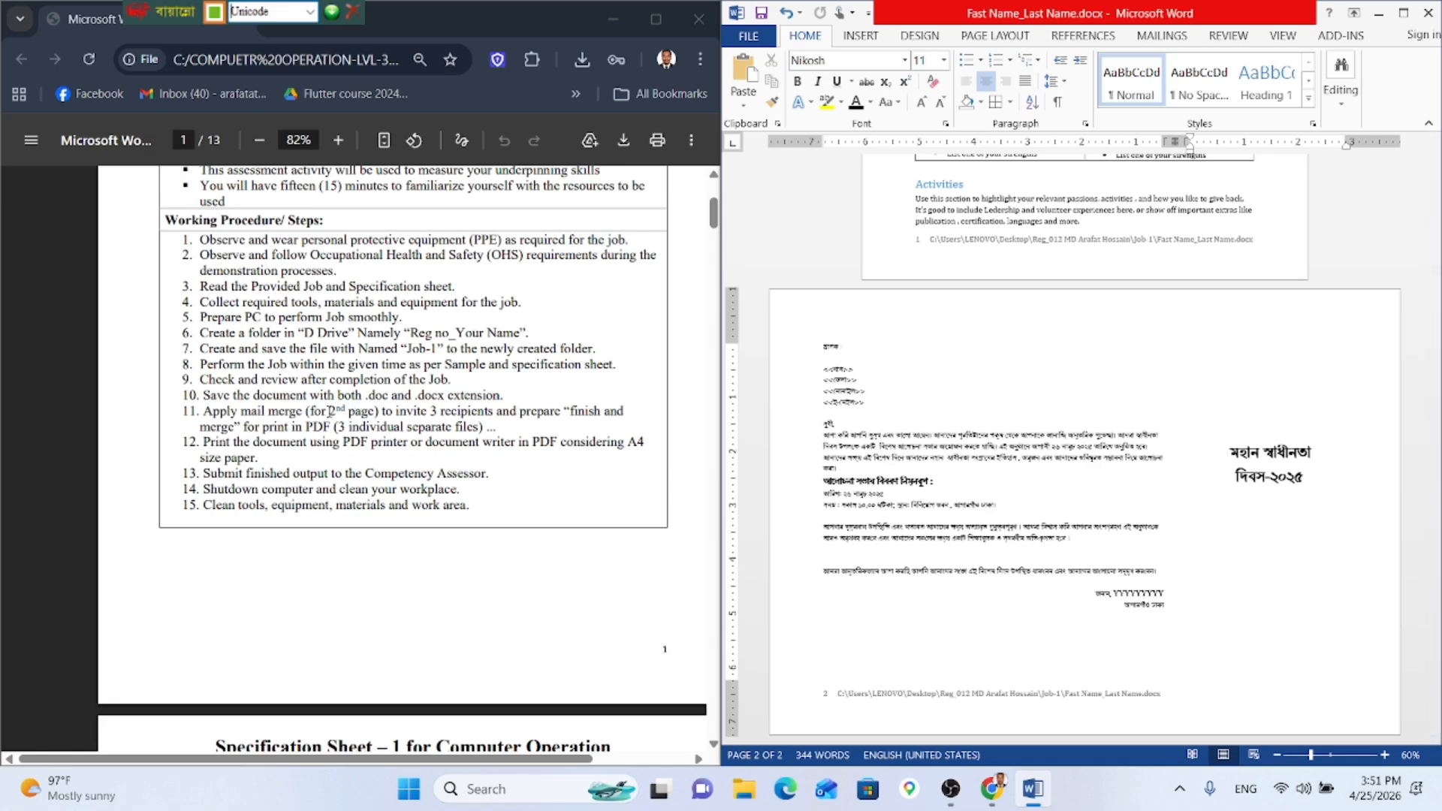
click(928, 451)
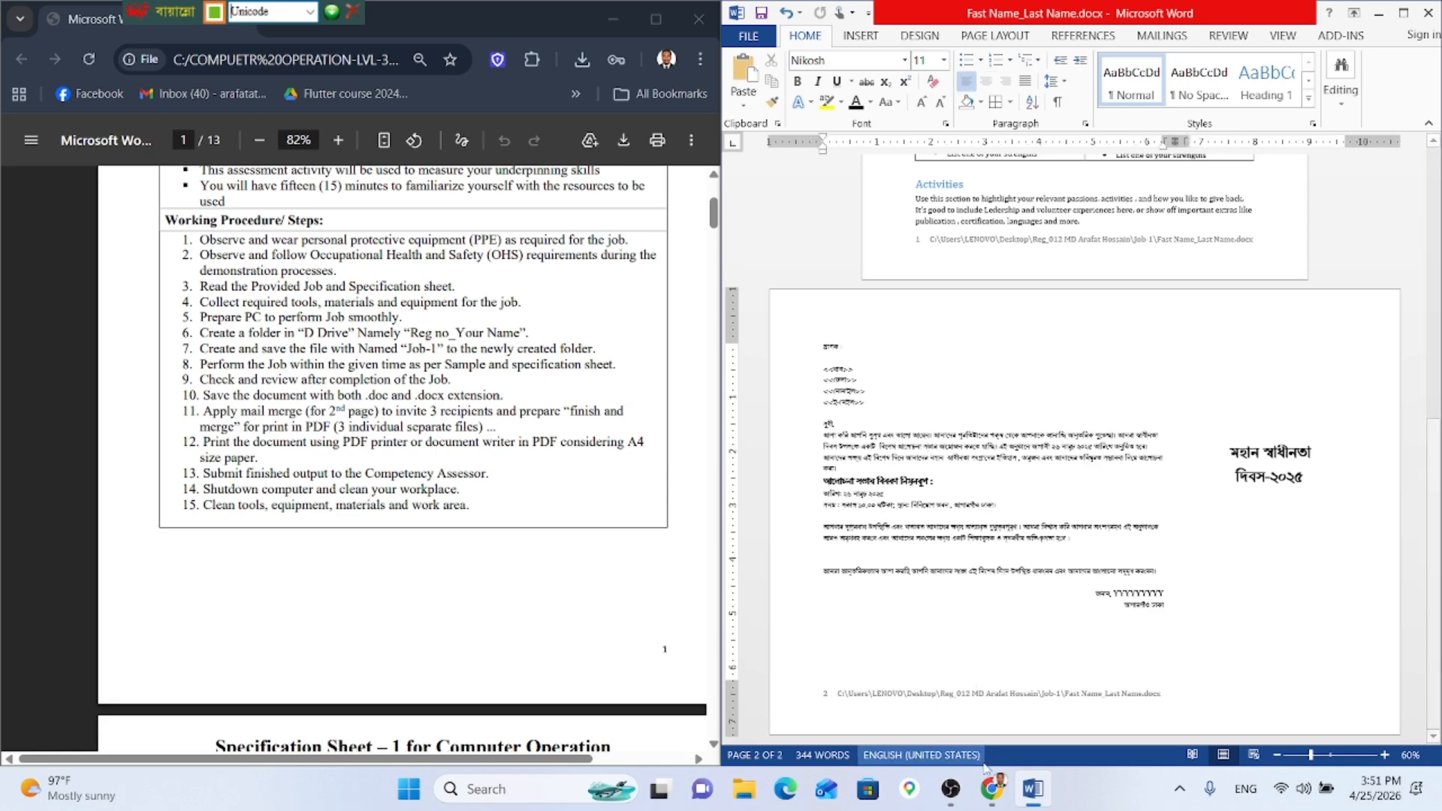
click(990, 797)
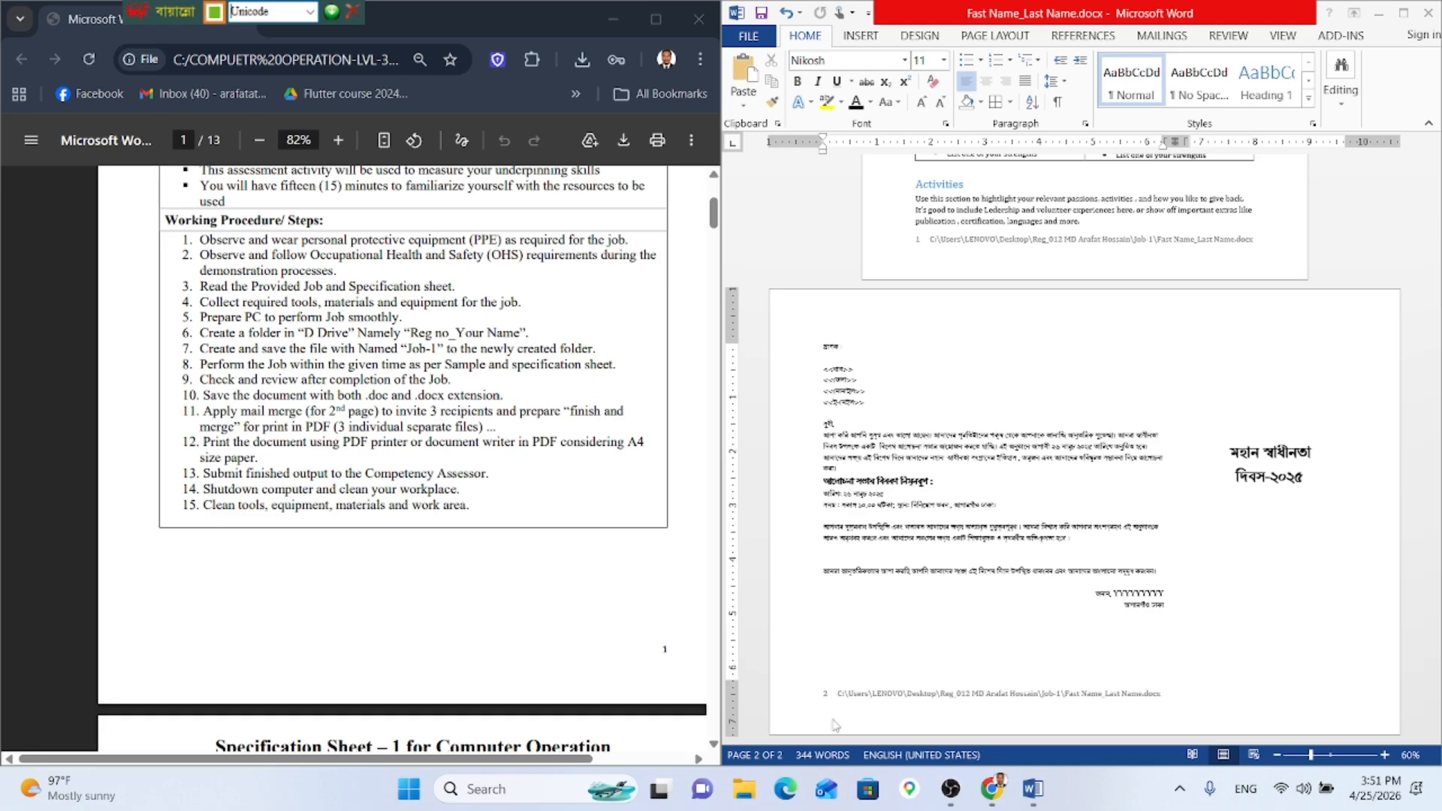
click(1384, 16)
Step: Minimize the browser, open registration > Job-1, and delete Address File.xlsx and mail_merge.pdf
click(605, 19)
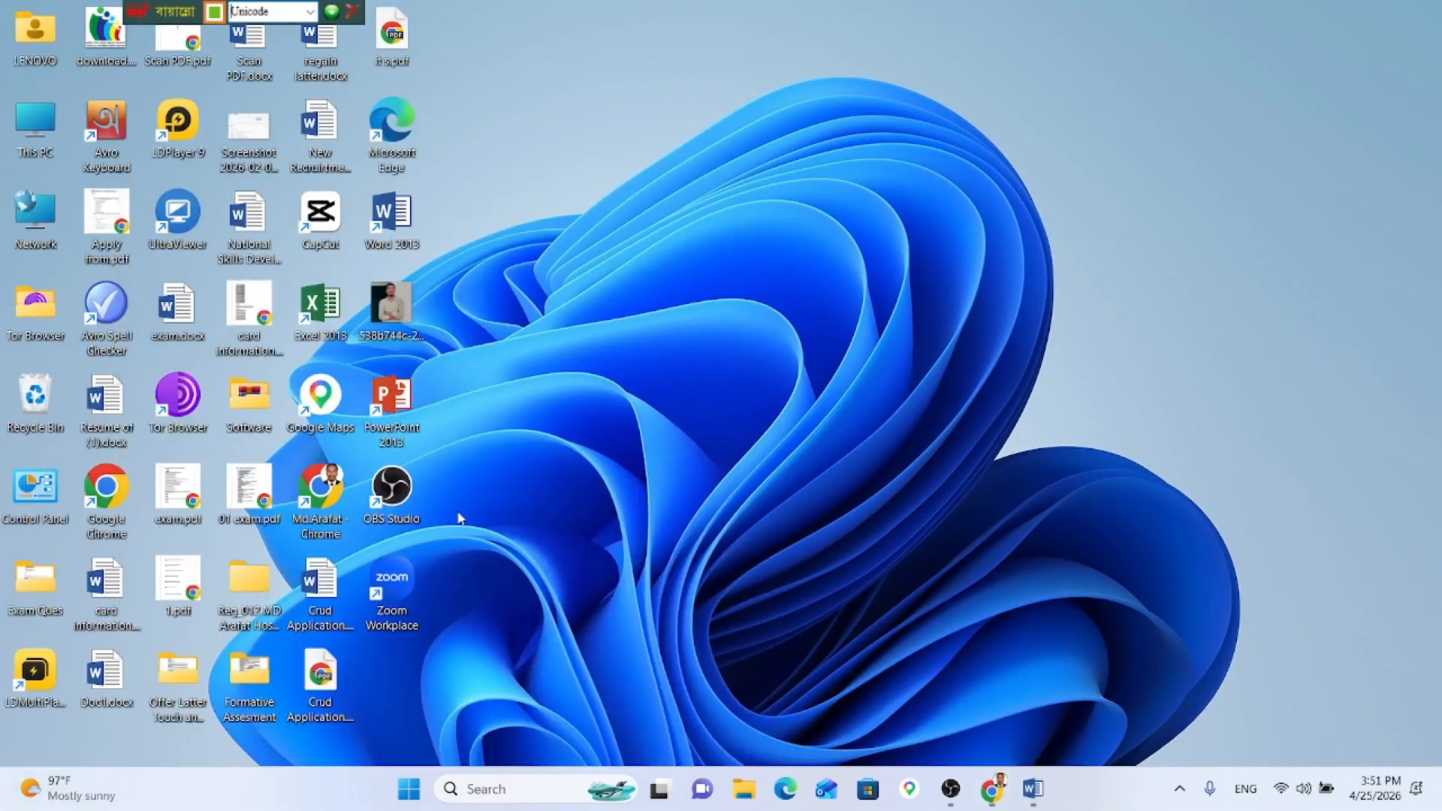
double_click(248, 601)
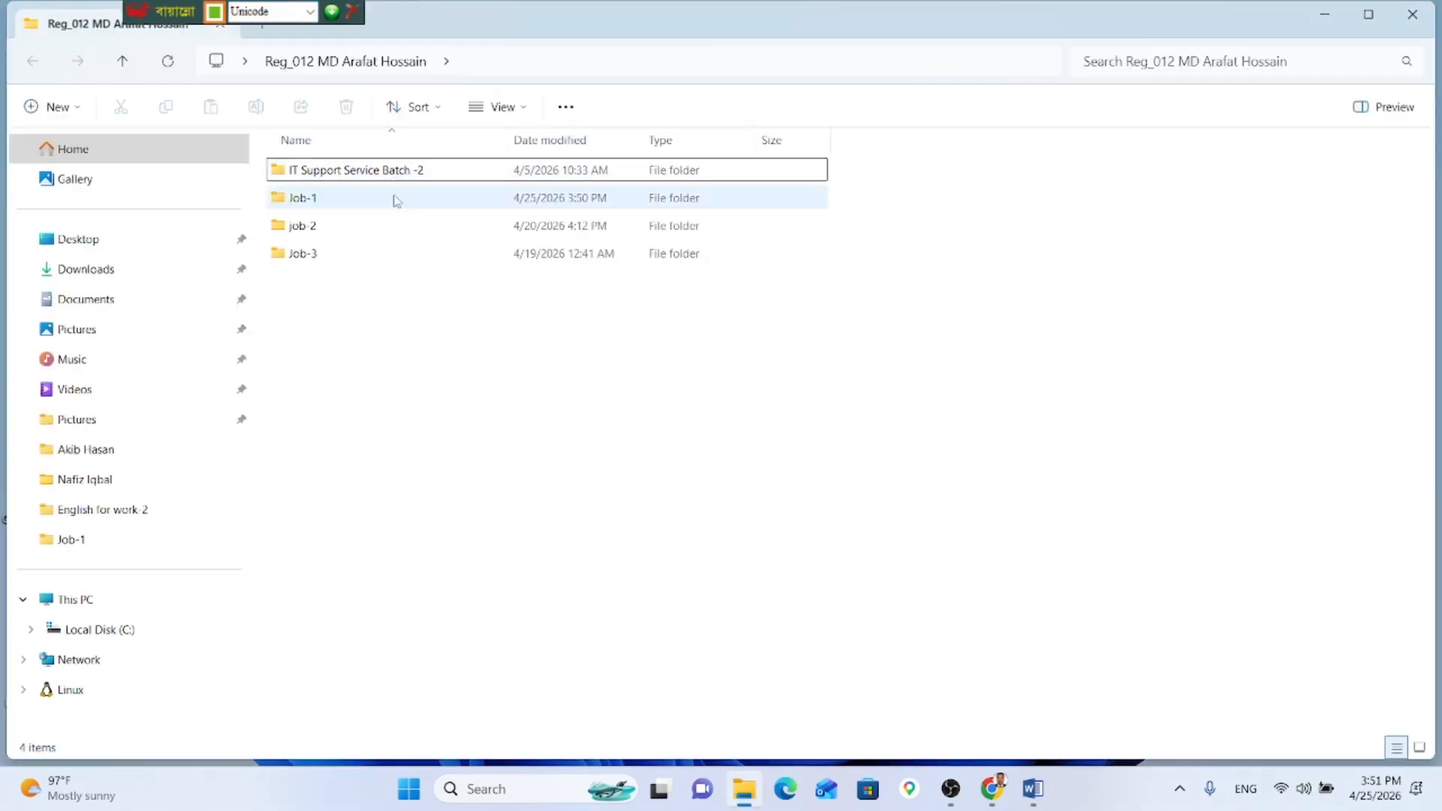
double_click(395, 198)
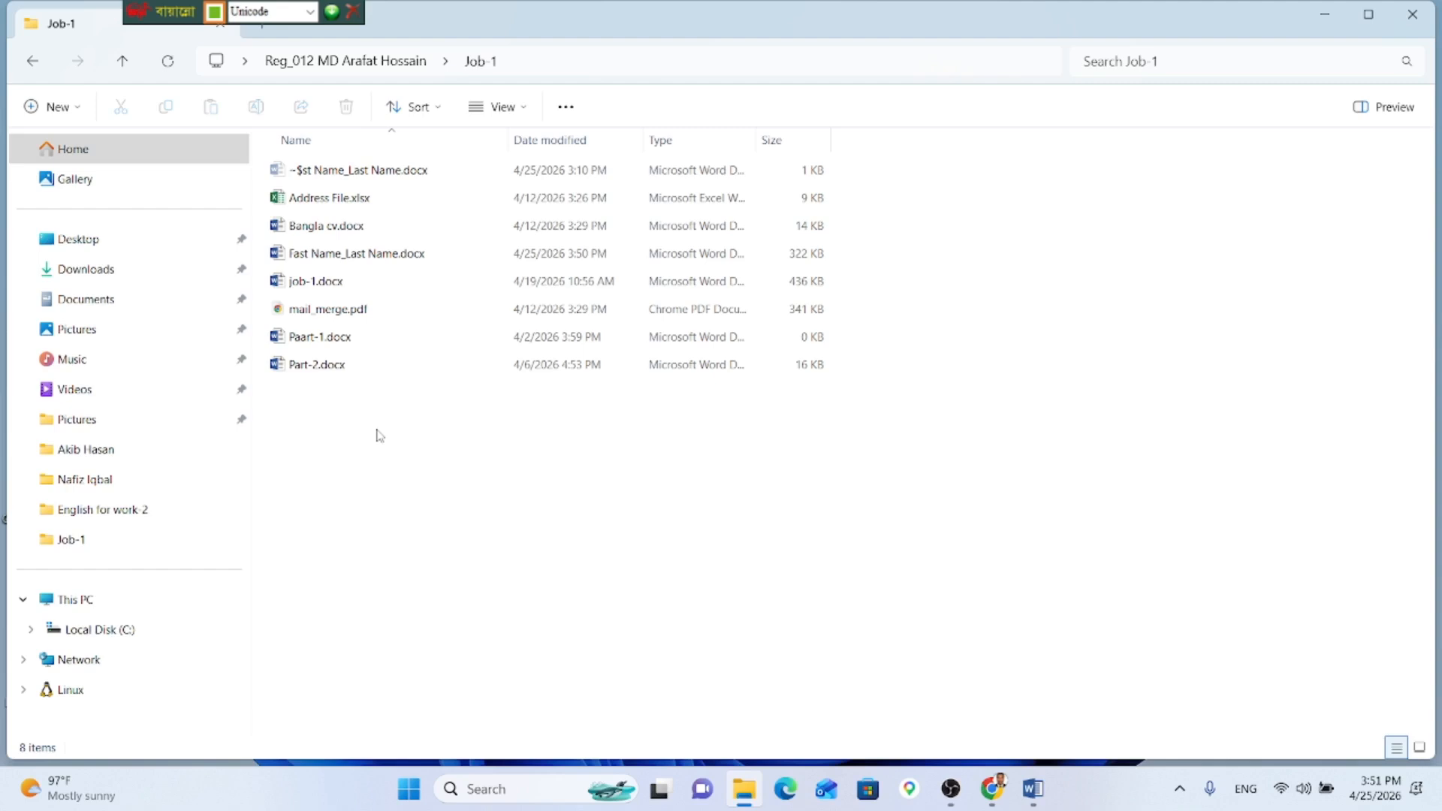
click(389, 199)
key(Delete)
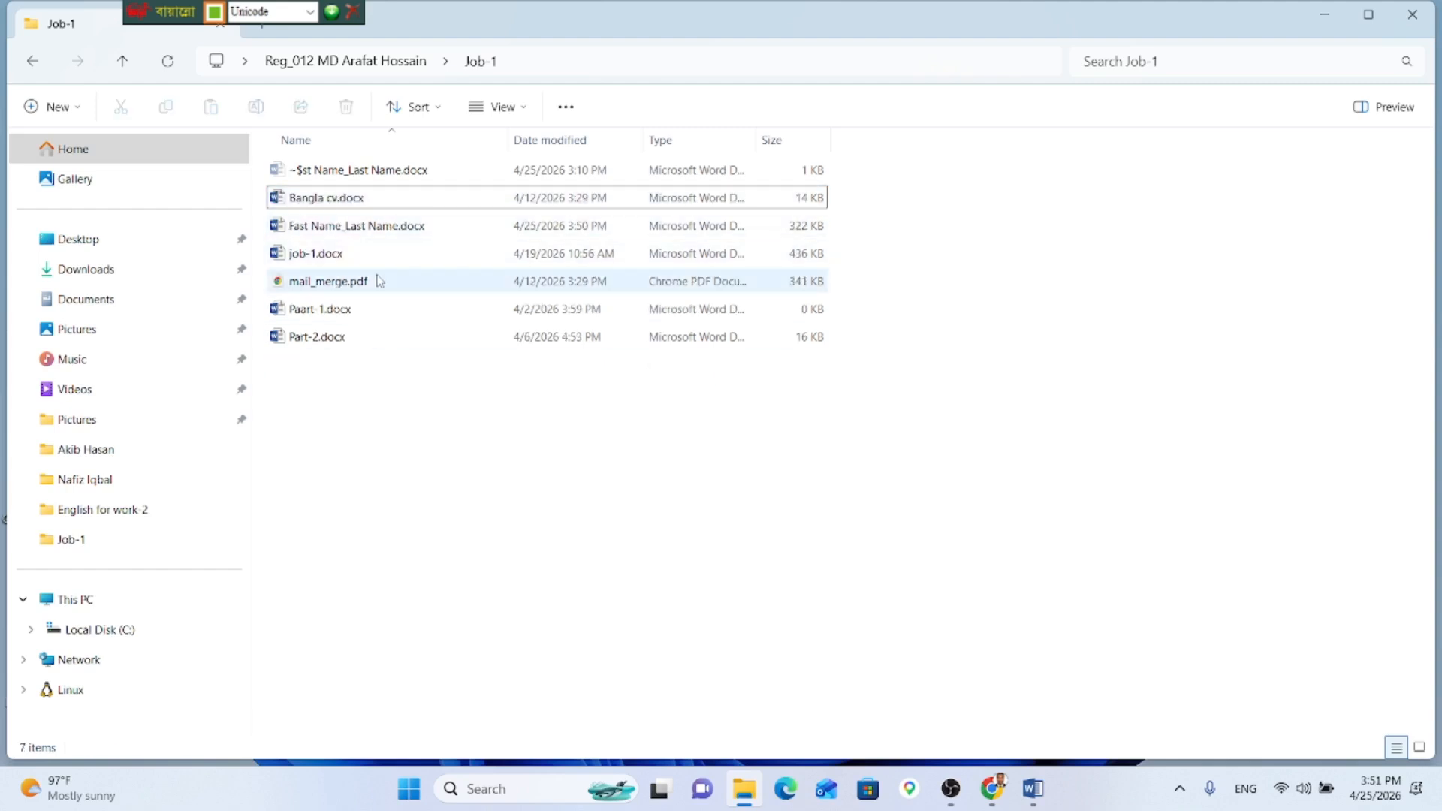
click(376, 281)
key(Delete)
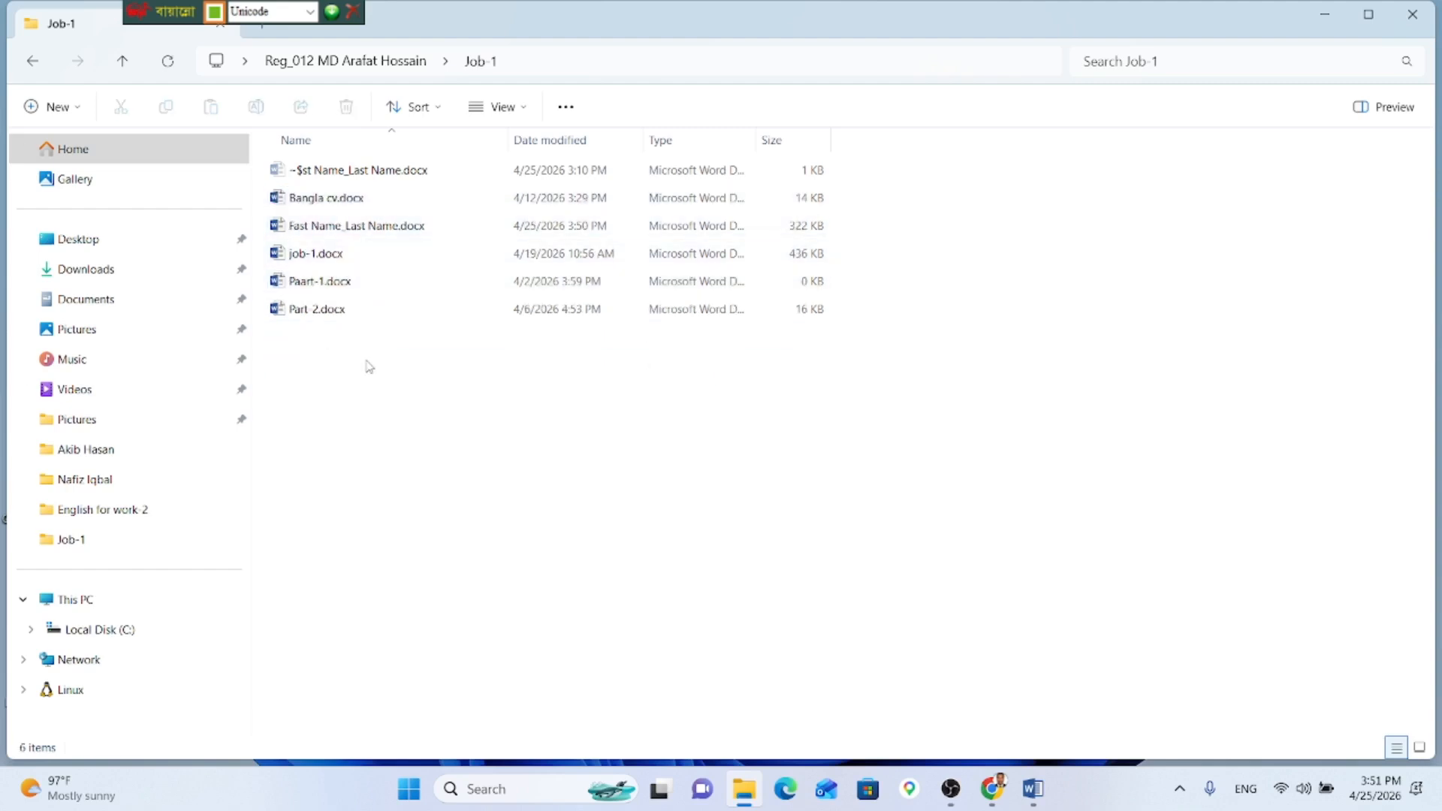
Step: Create a new Microsoft Excel Worksheet in Job-1 named 'Address fie'
right_click(368, 365)
mouse_move(474, 501)
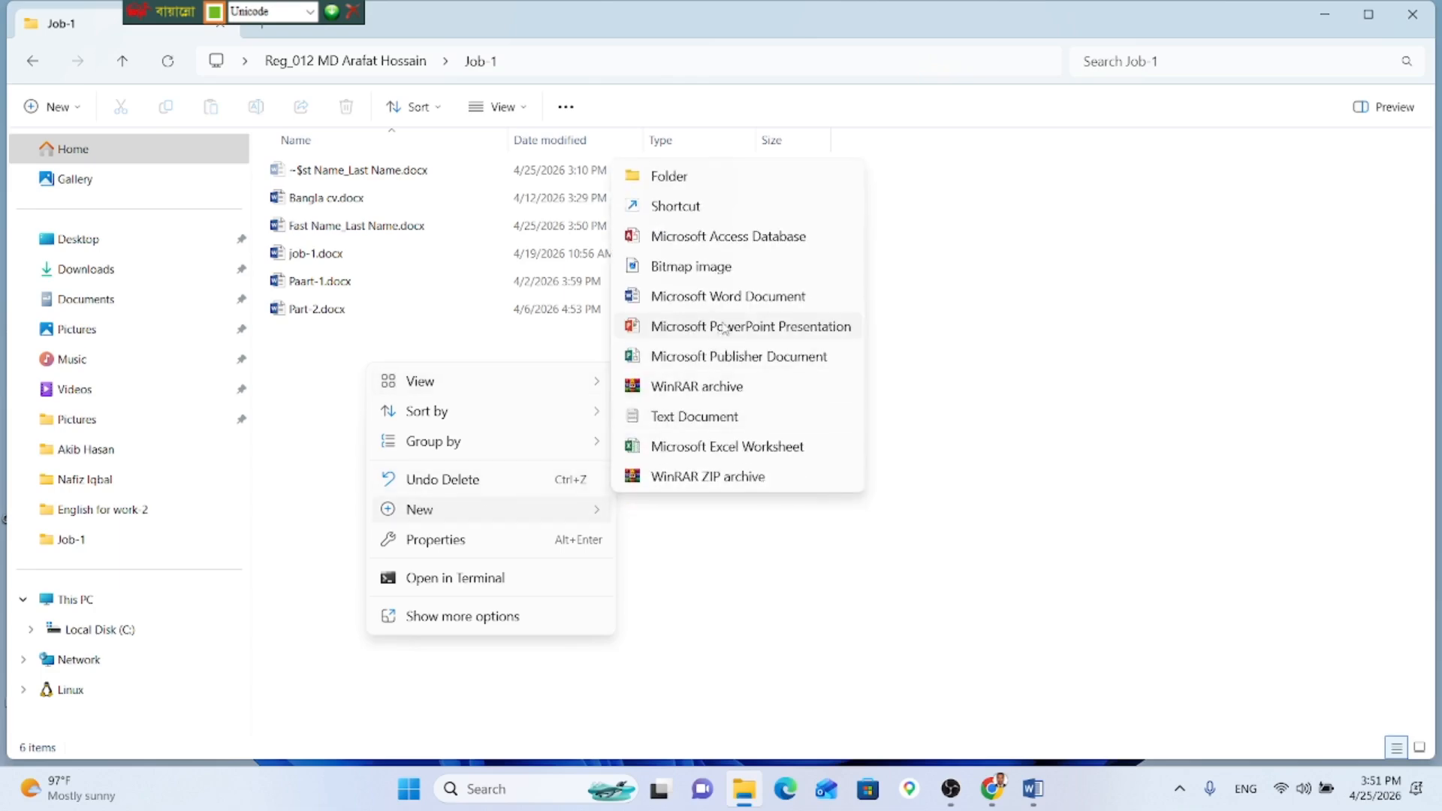
click(777, 445)
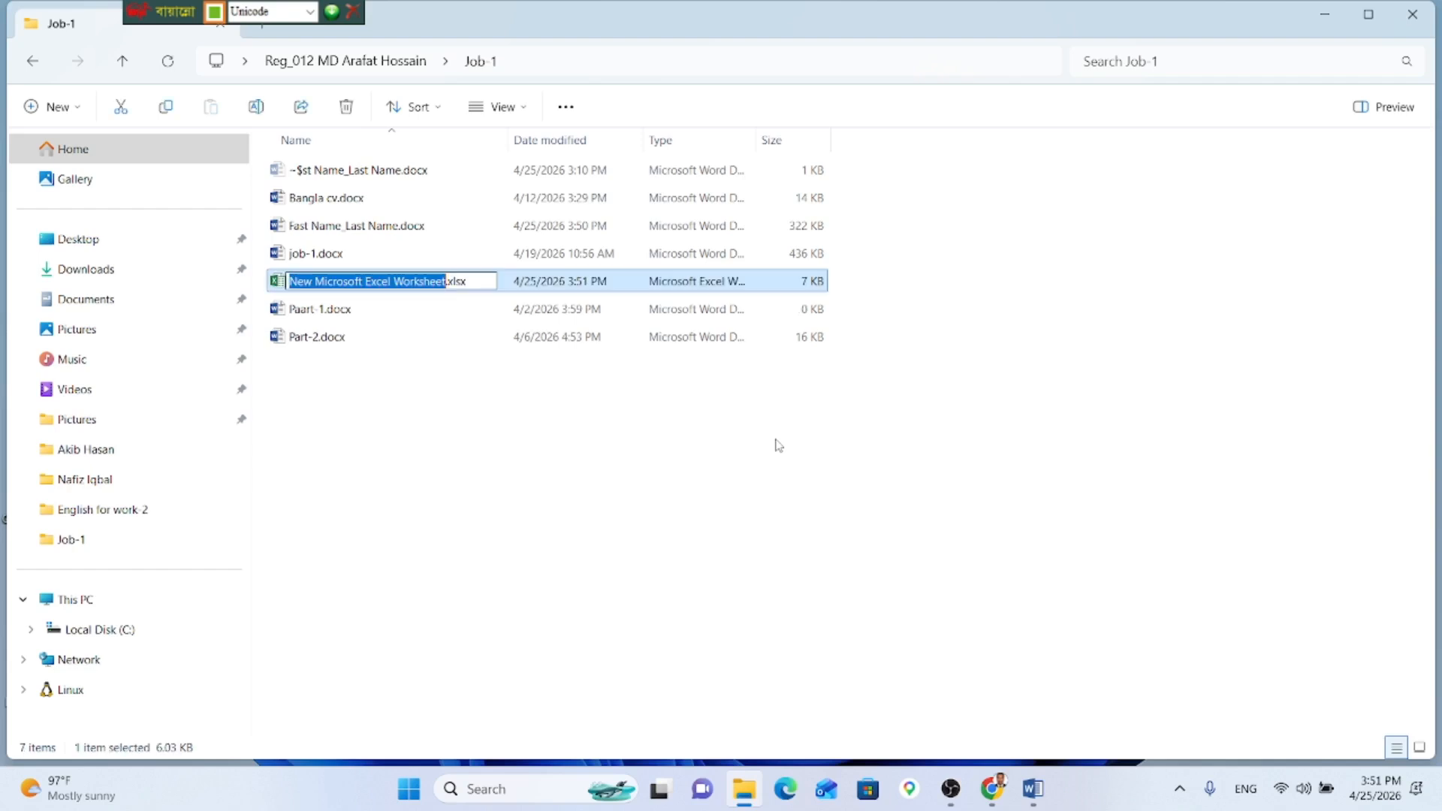
text(র)
key(BackSpace)
key(BackSpace)
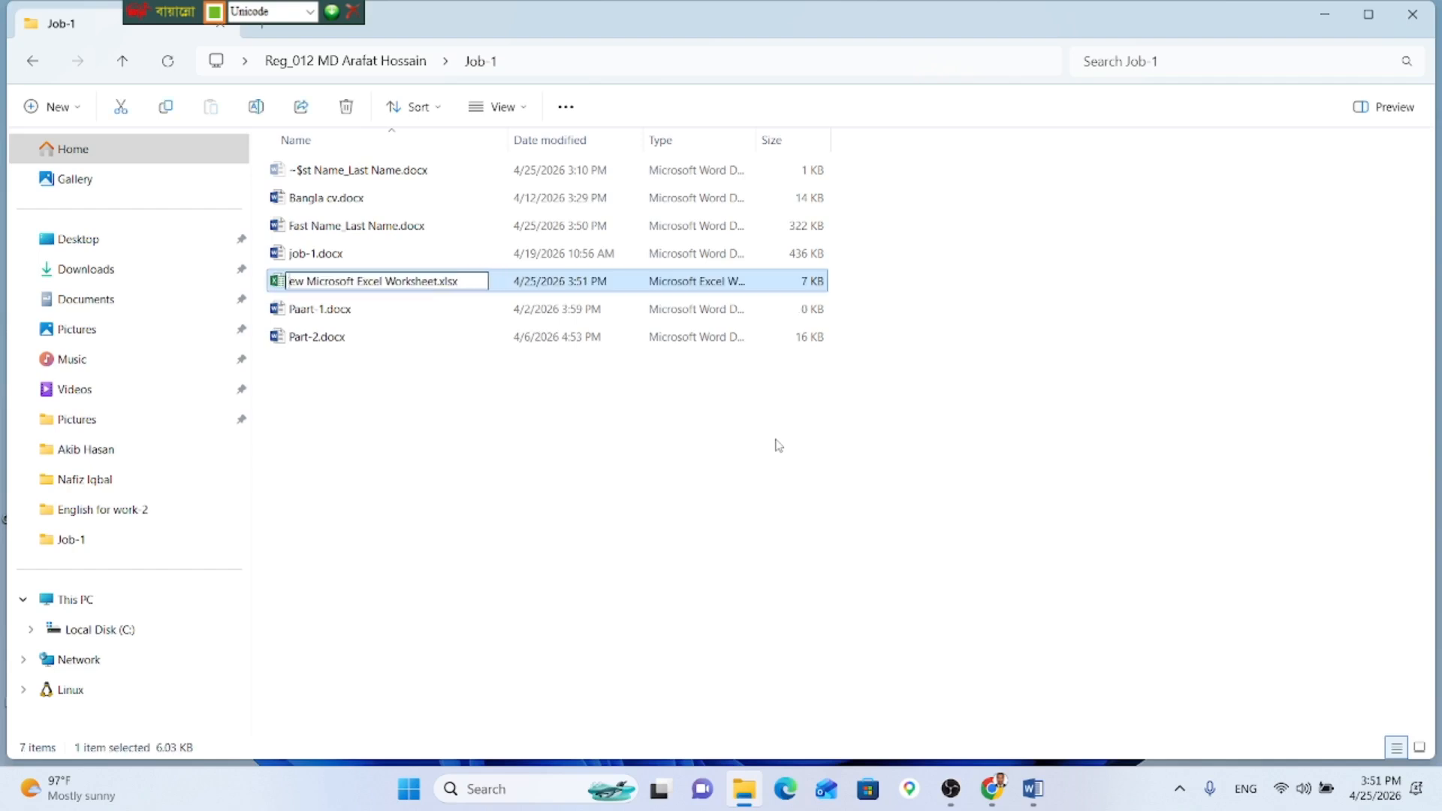
key(ctrl+alt+b)
key(Delete)
key(Delete)
key(Delete)
key(Delete)
key(Delete)
key(Delete)
key(Delete)
key(Delete)
key(Delete)
key(Delete)
key(Delete)
key(Delete)
key(Delete)
key(Delete)
key(Delete)
key(Delete)
key(Delete)
key(Delete)
key(Delete)
key(Delete)
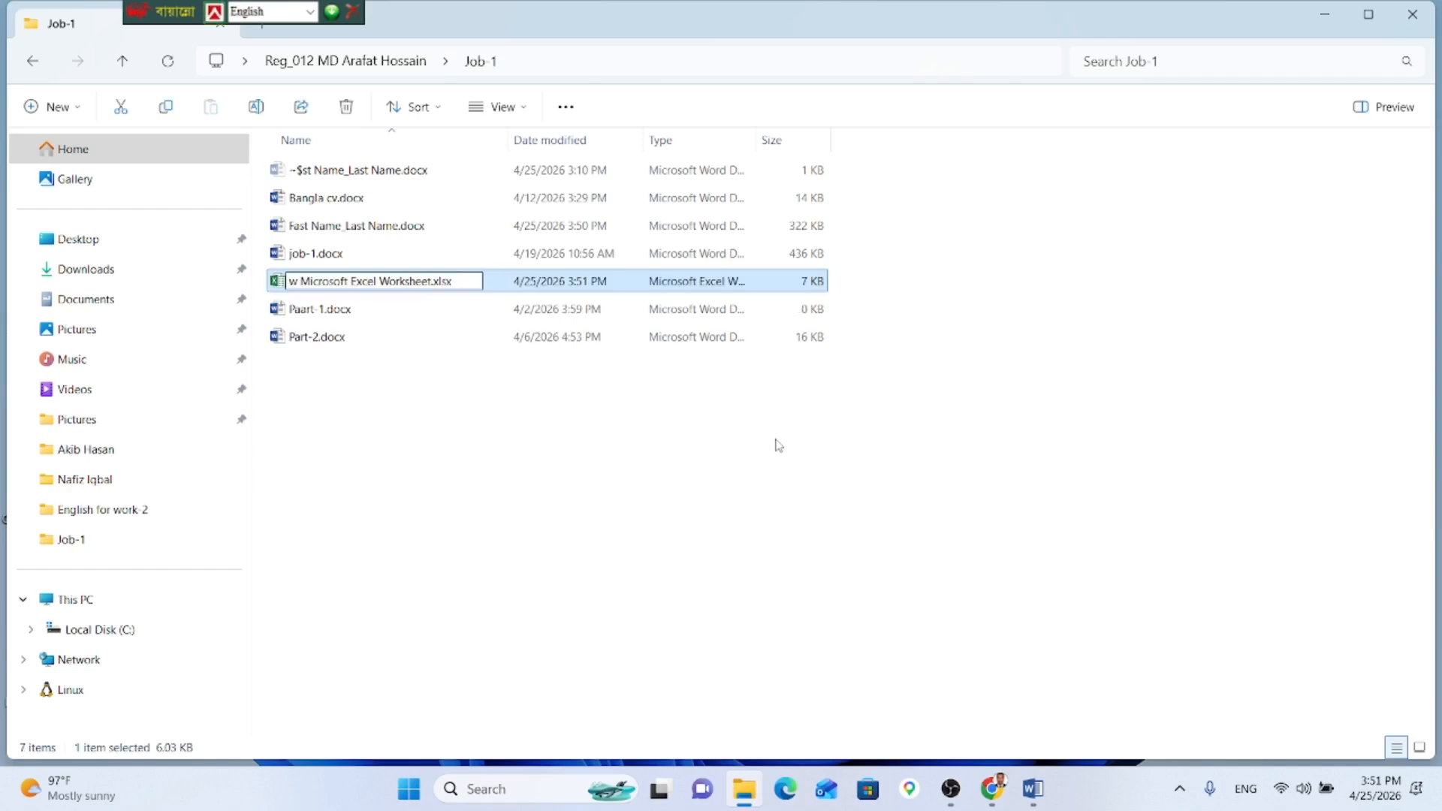
key(Delete)
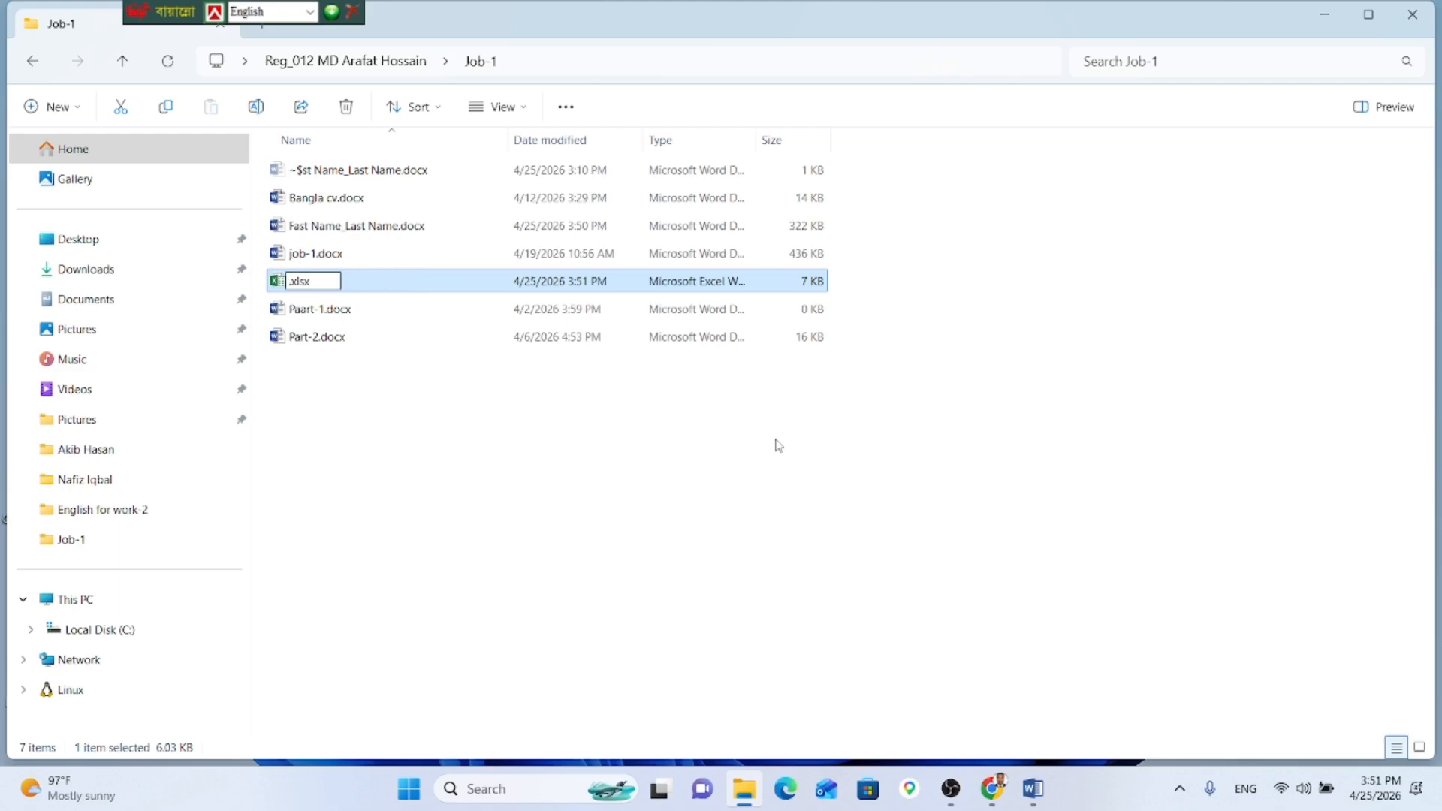
text(Address)
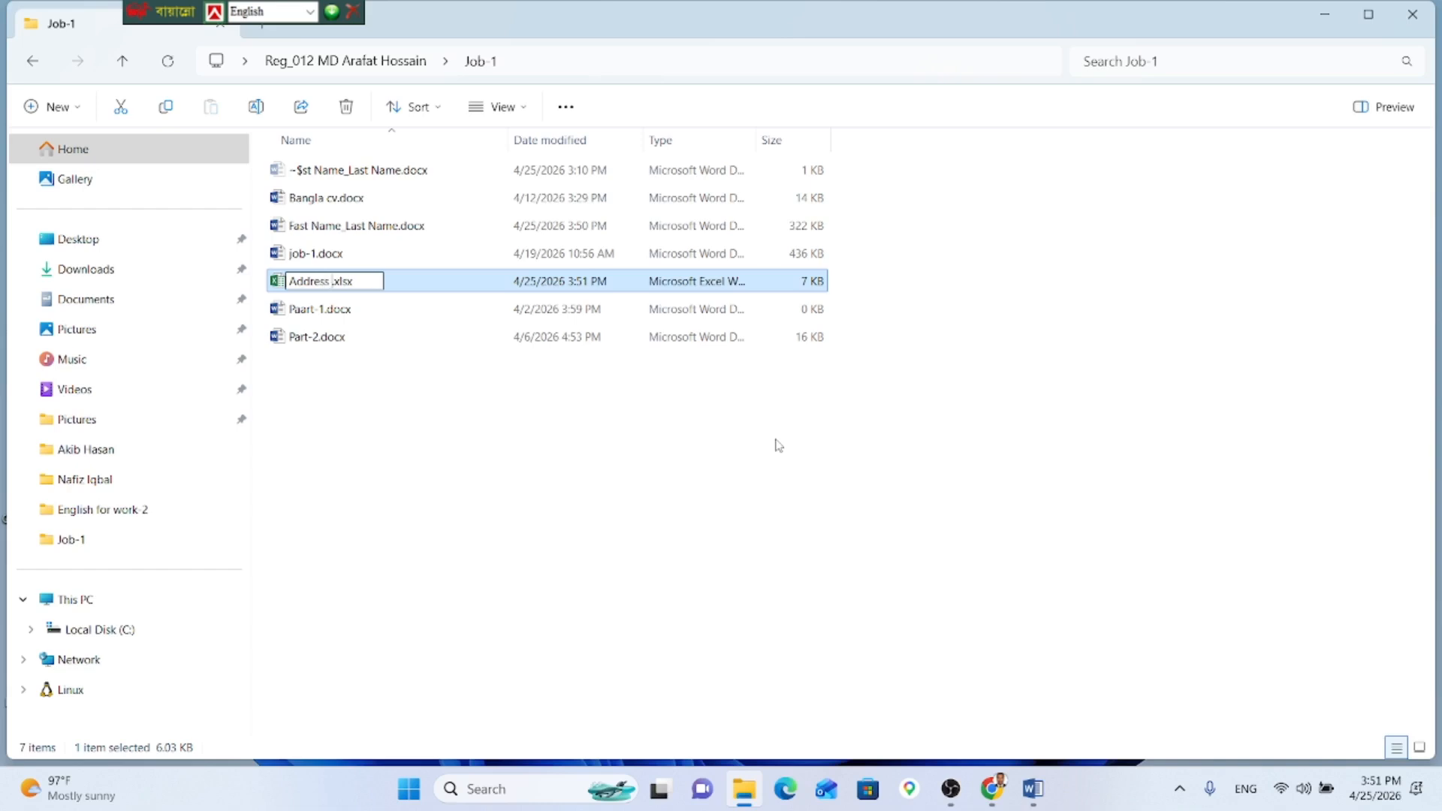
text( fie)
key(BackSpace)
key(BackSpace)
text(ie)
key(Return)
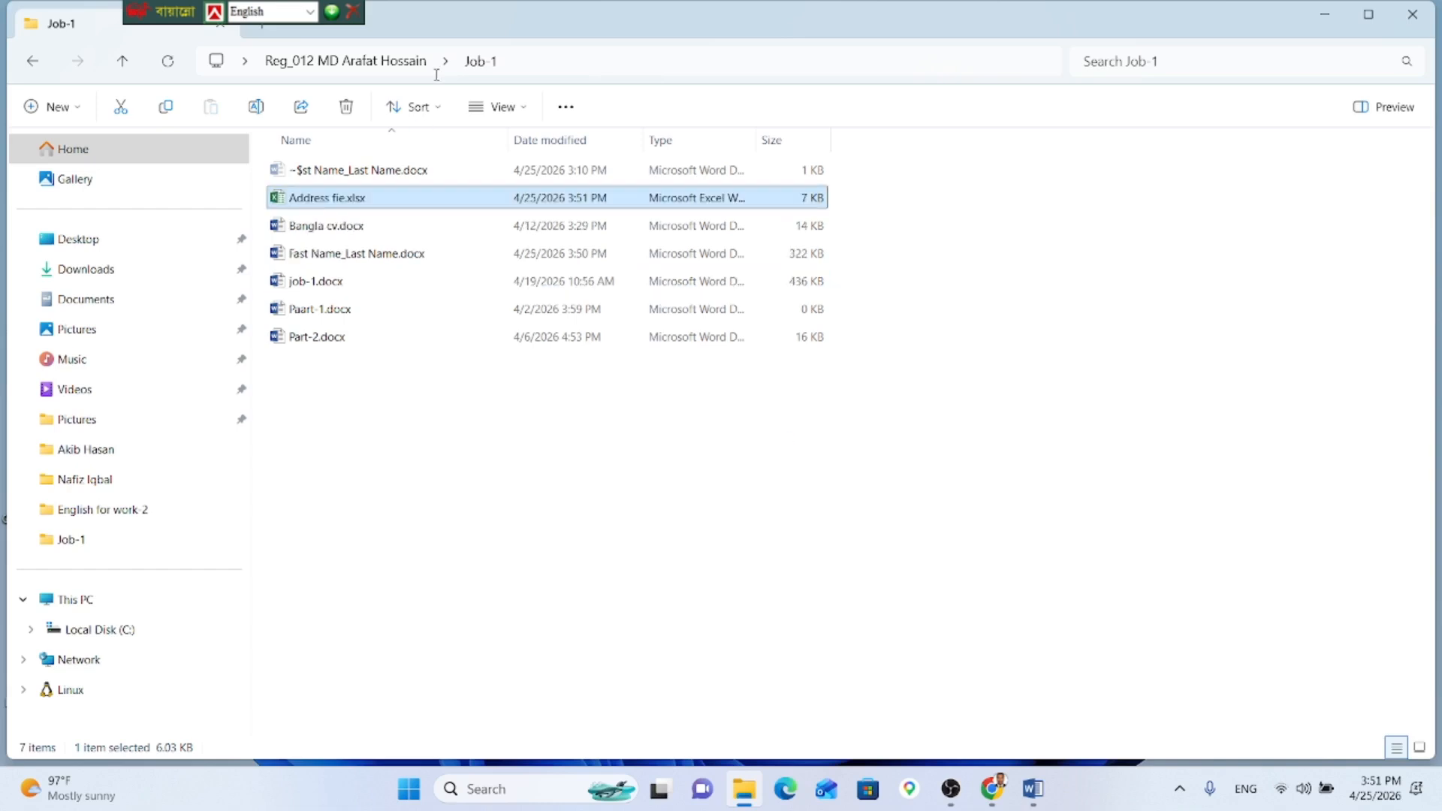
Step: Open Address fie.xlsx in Excel, dismiss the activation prompt, and minimize Excel and the folder
click(983, 787)
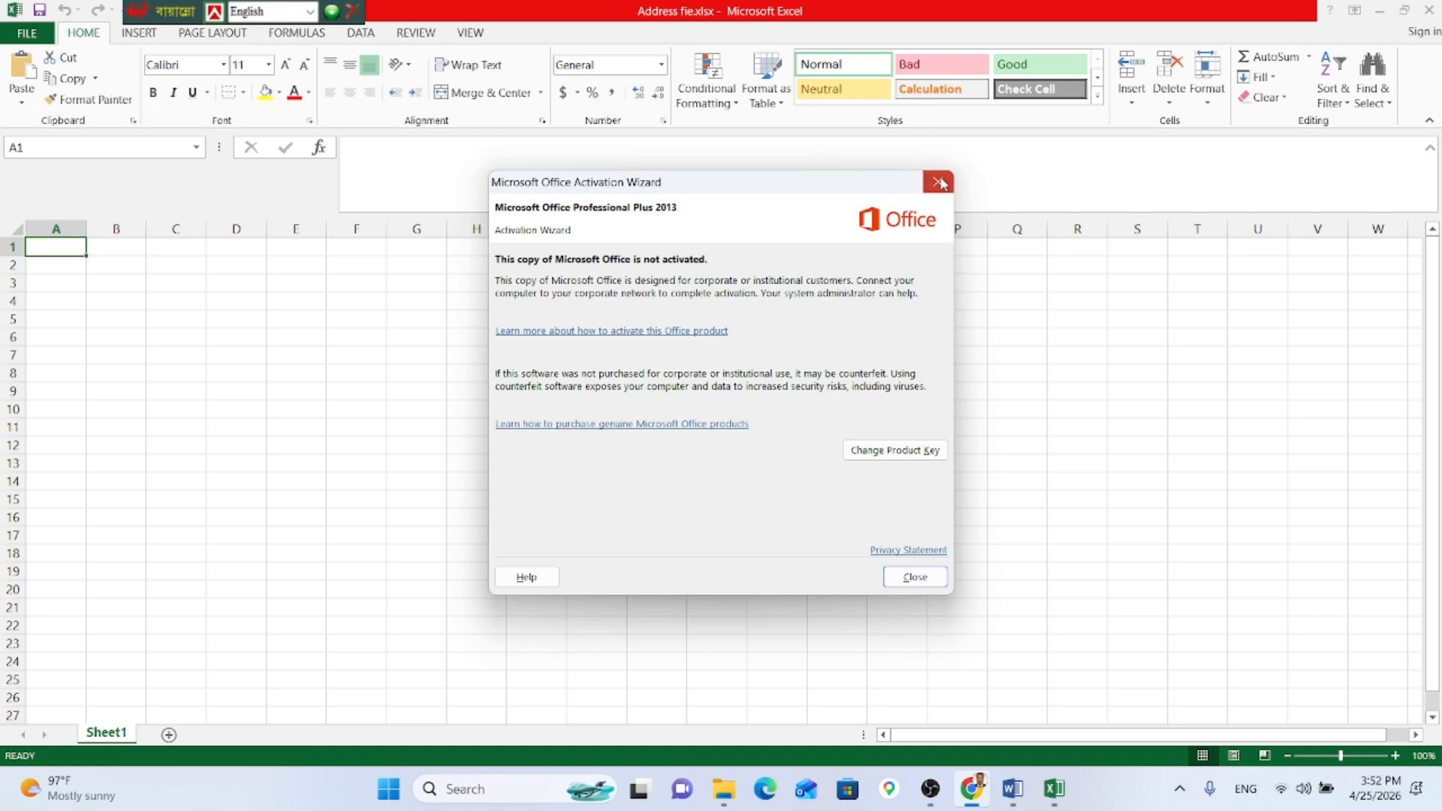
click(938, 182)
click(1379, 10)
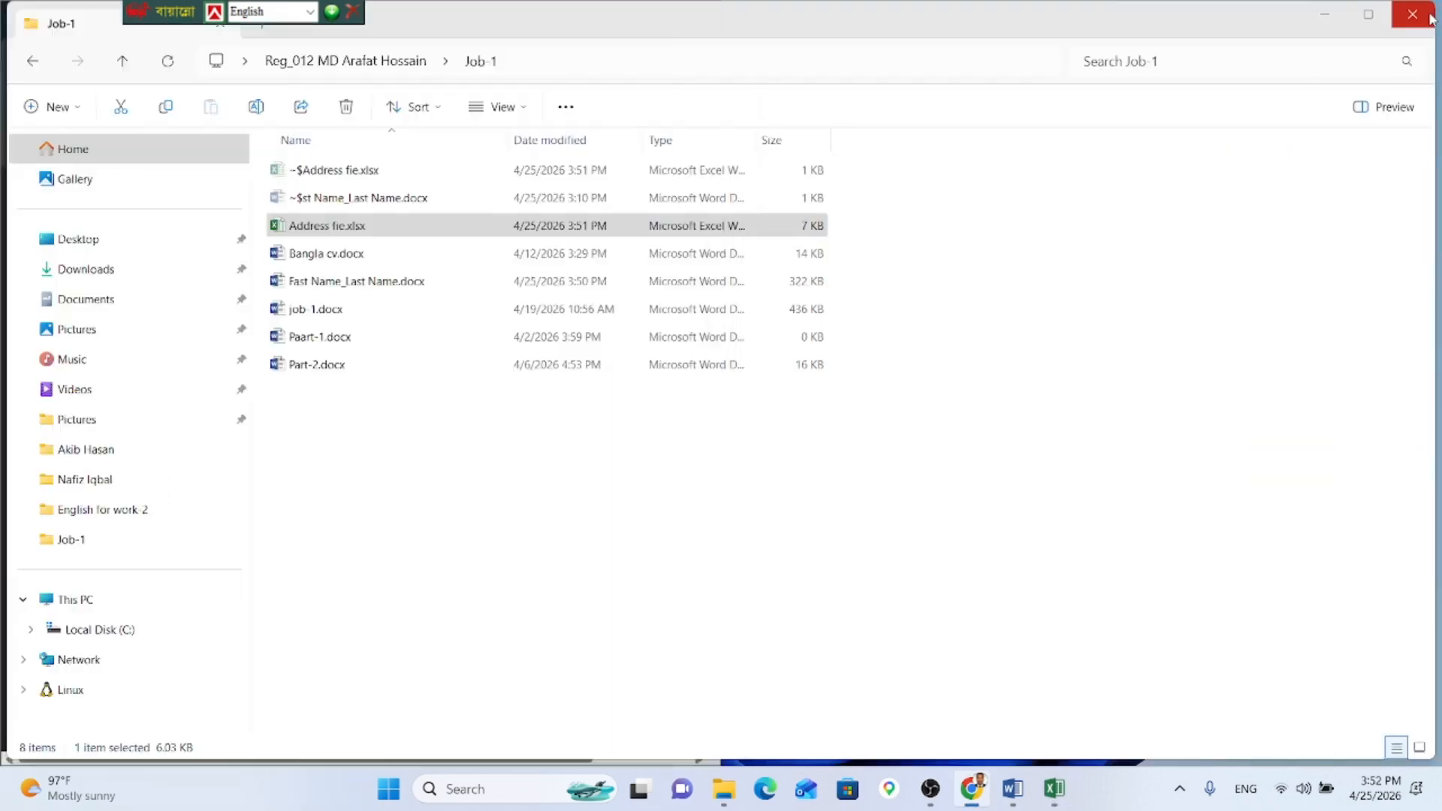
click(1428, 17)
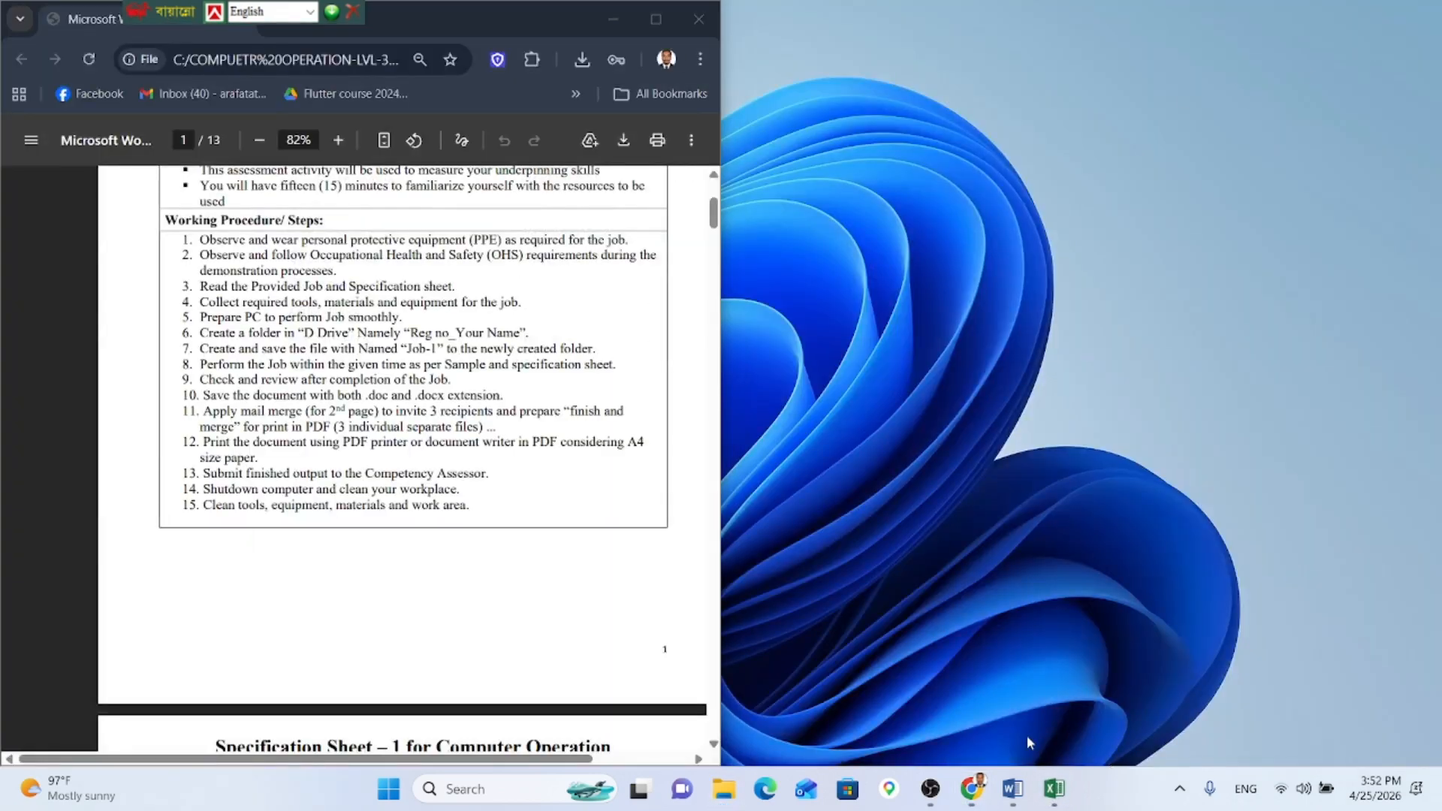
Step: Place the Excel workbook on the right and the PDF instructions on the left, showing the Bangla letter page
click(1053, 788)
double_click(471, 11)
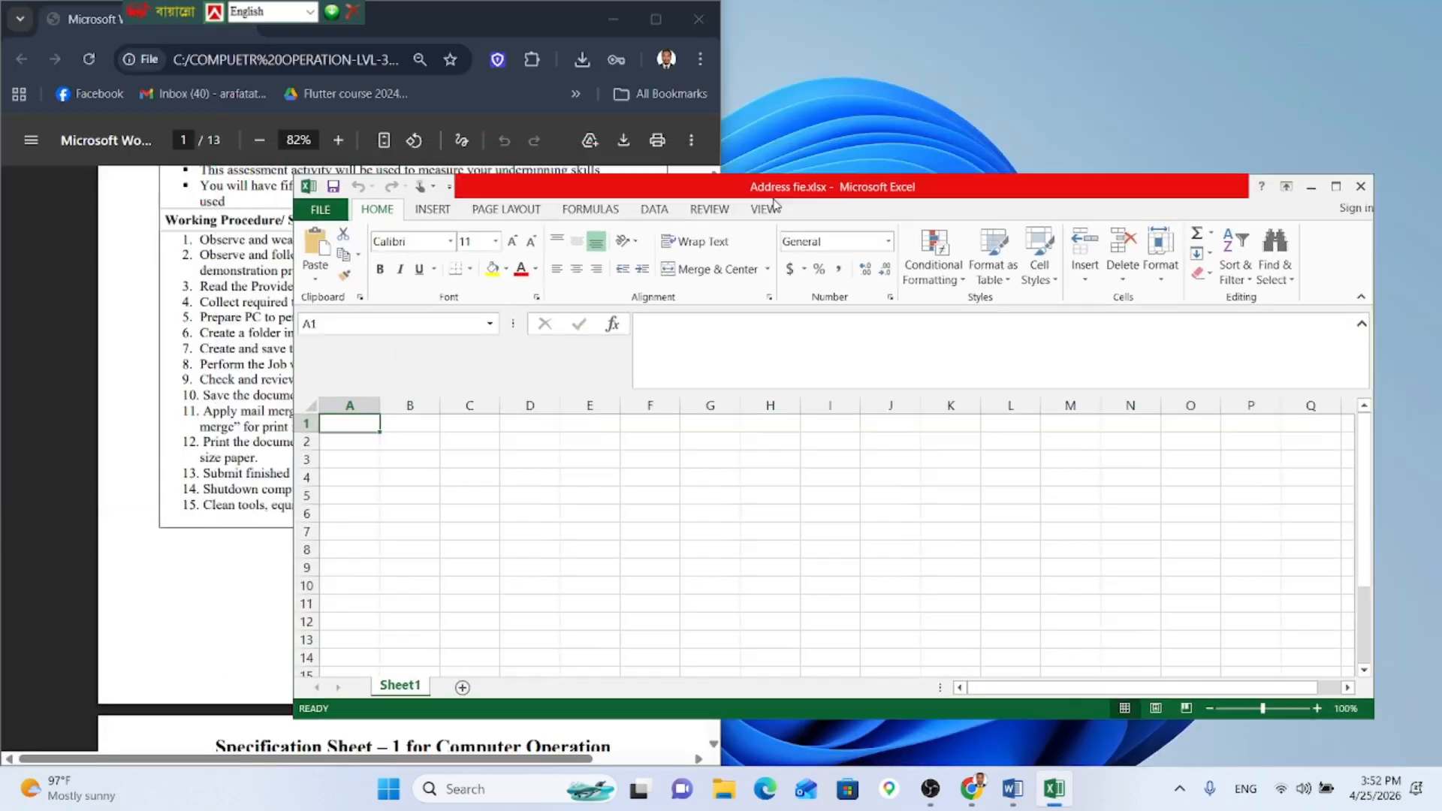
drag(775, 205, 789, 207)
drag(546, 26, 499, 79)
scroll(394, 484, down, 5)
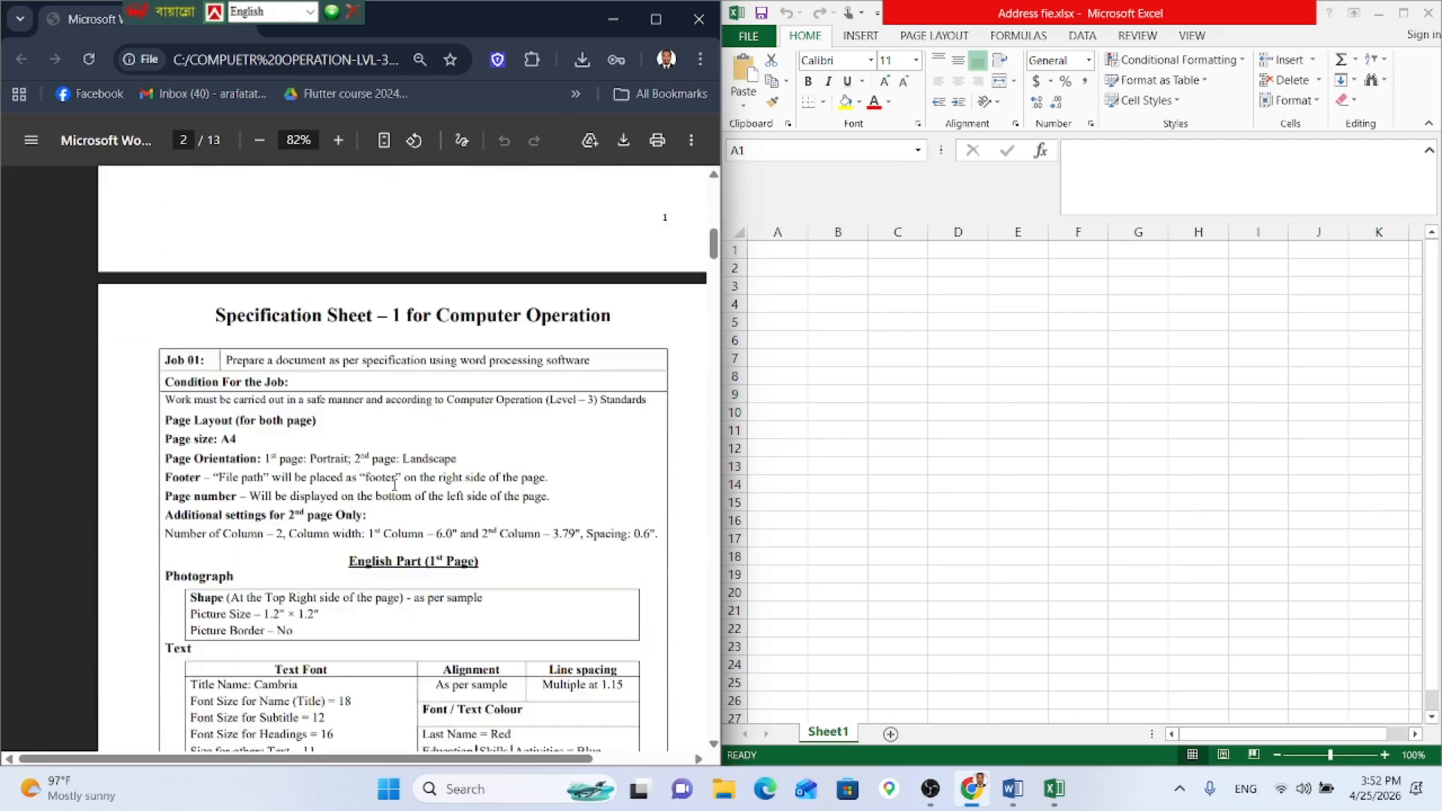
scroll(395, 485, down, 20)
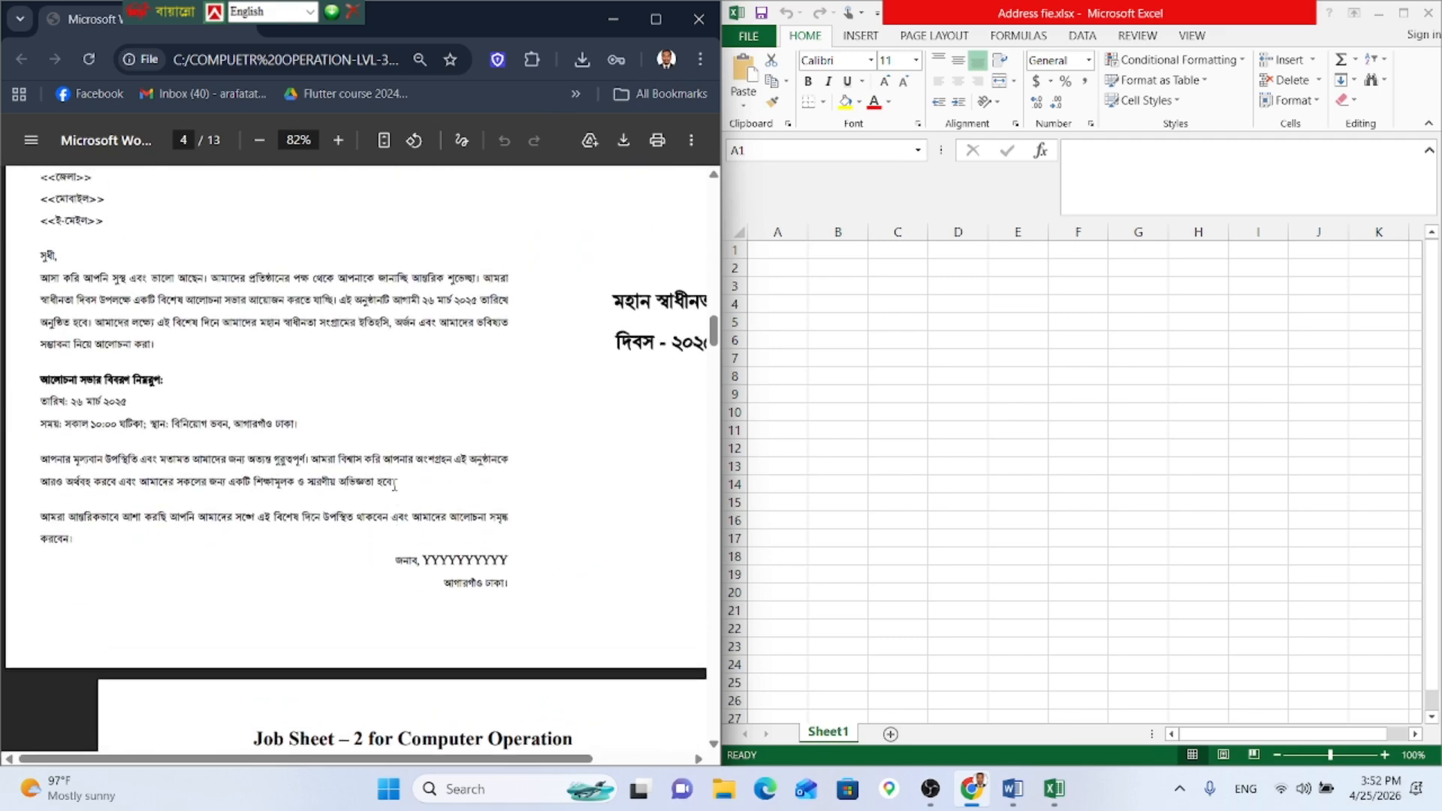
scroll(394, 485, up, 2)
Step: Try 'Name' in cell C4, clear it, and switch the keyboard to Bangla Unicode layout
click(976, 316)
click(909, 310)
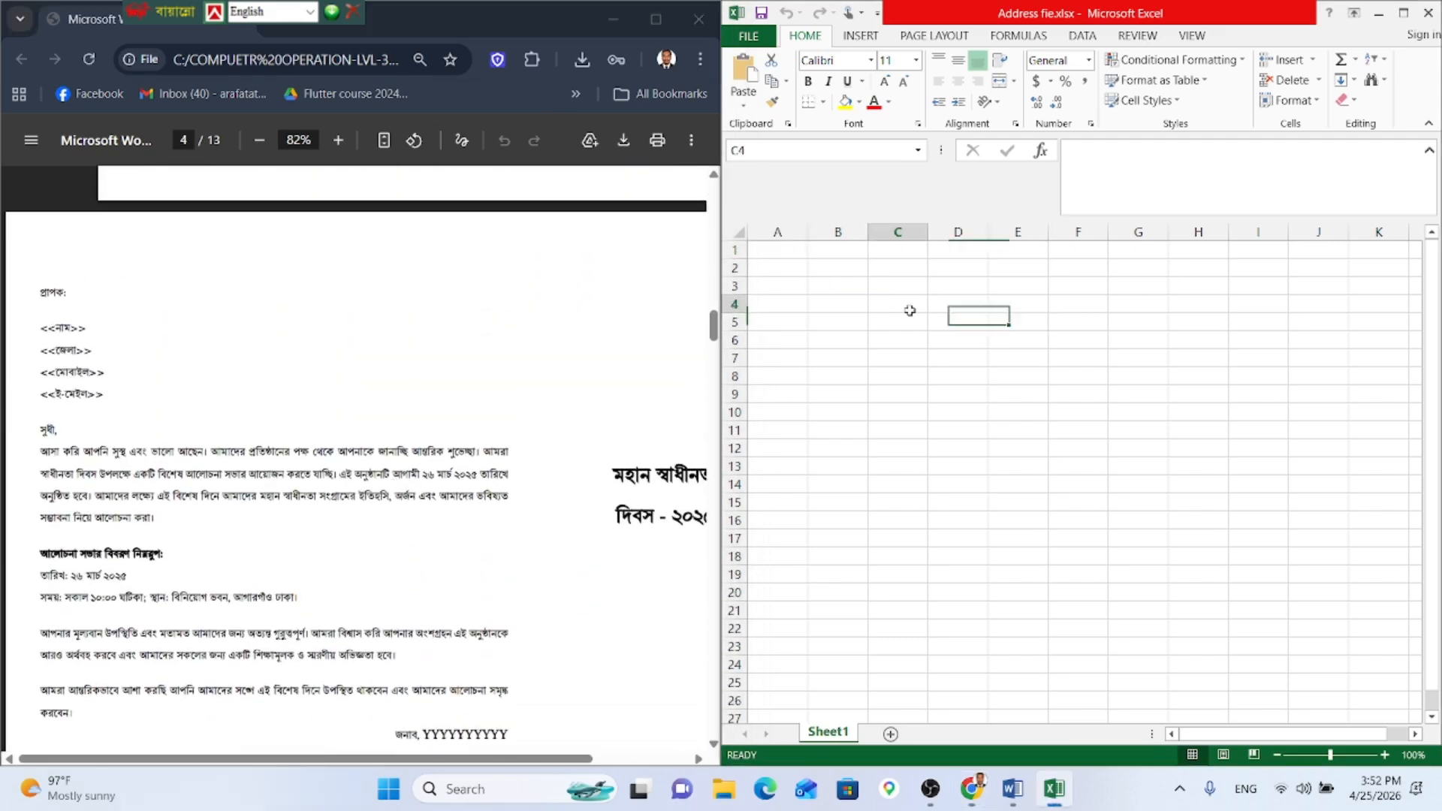
text(Name)
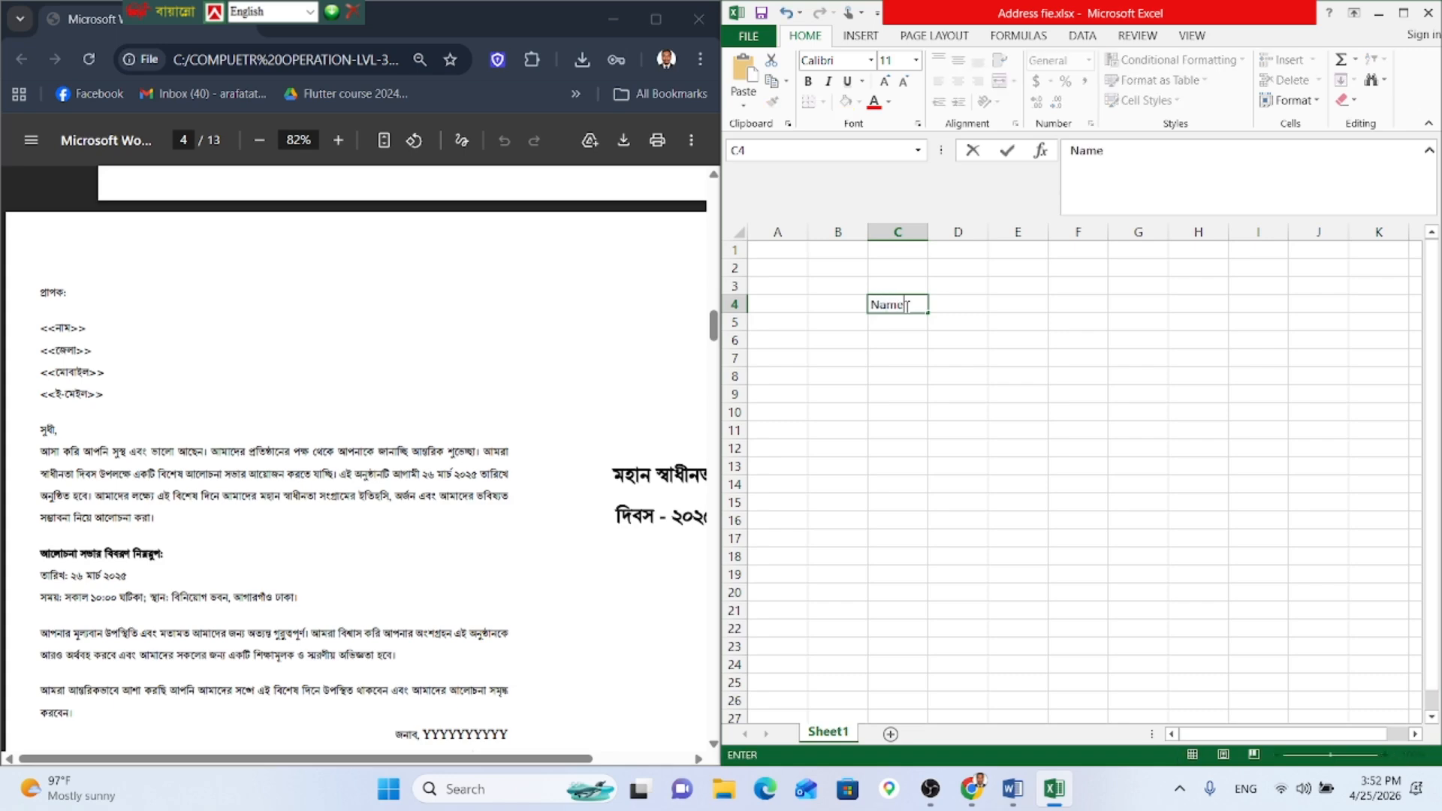
click(981, 303)
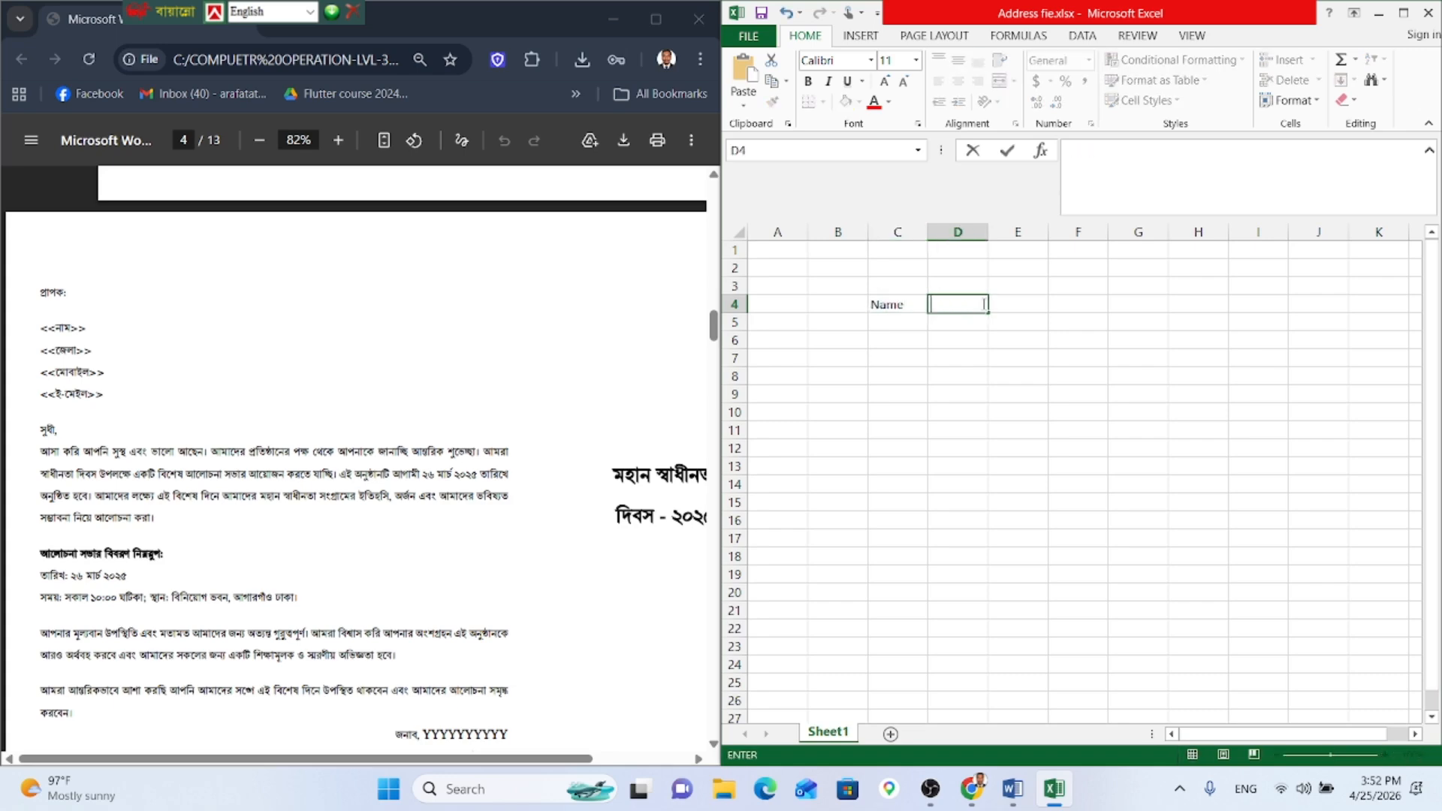
key(Left)
key(BackSpace)
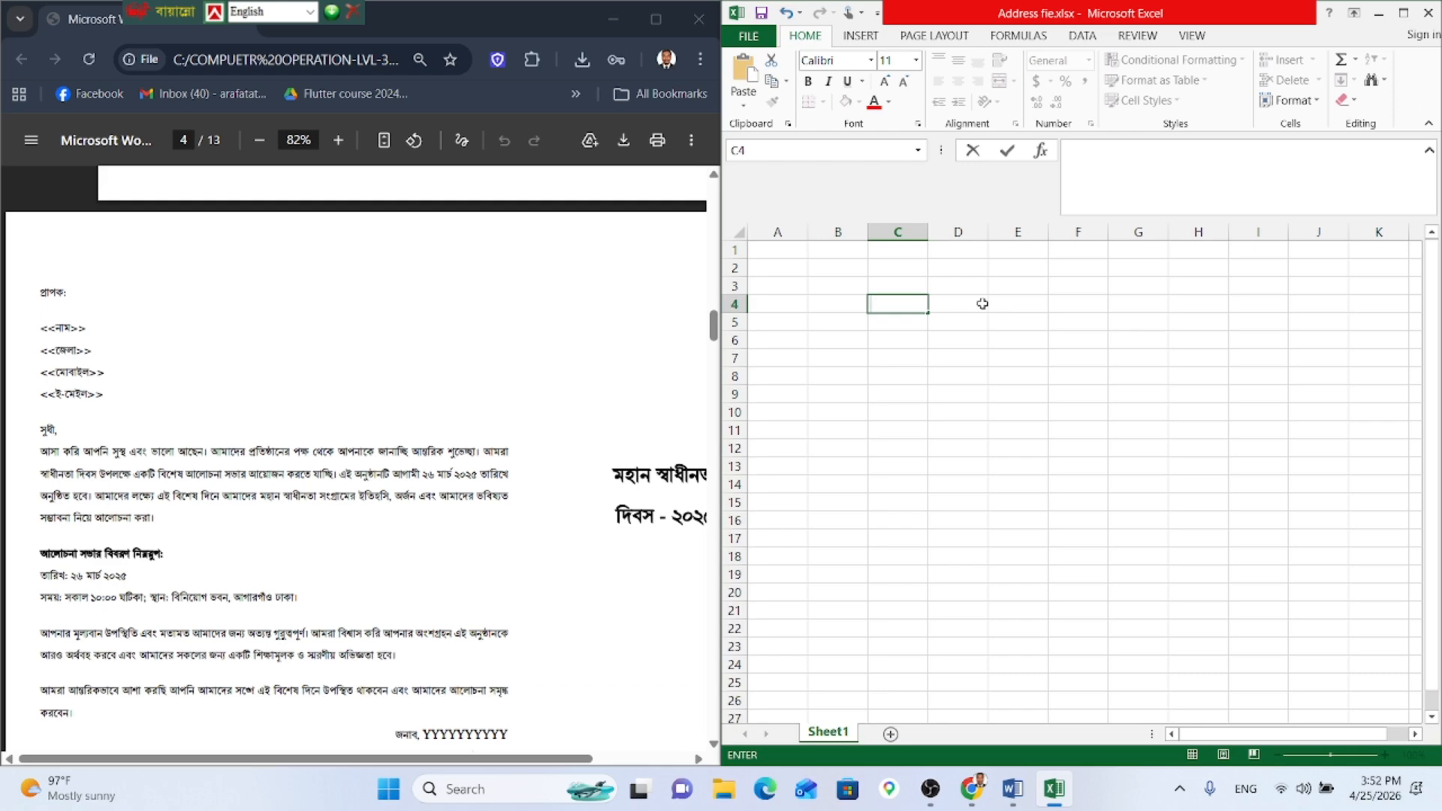
key(ctrl+alt+b)
Step: Change the font to Nikosh and increase the font size to 14
click(865, 61)
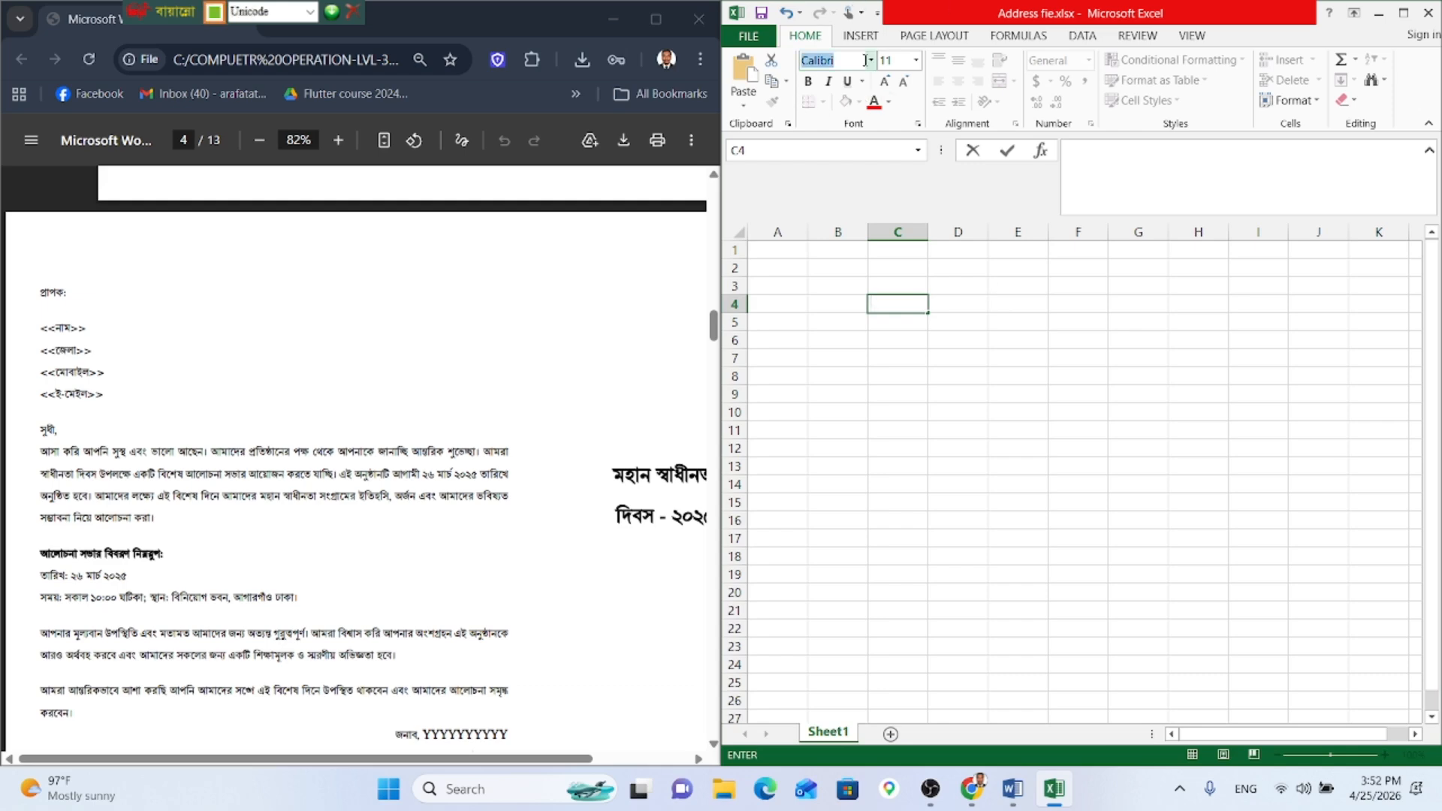
click(871, 61)
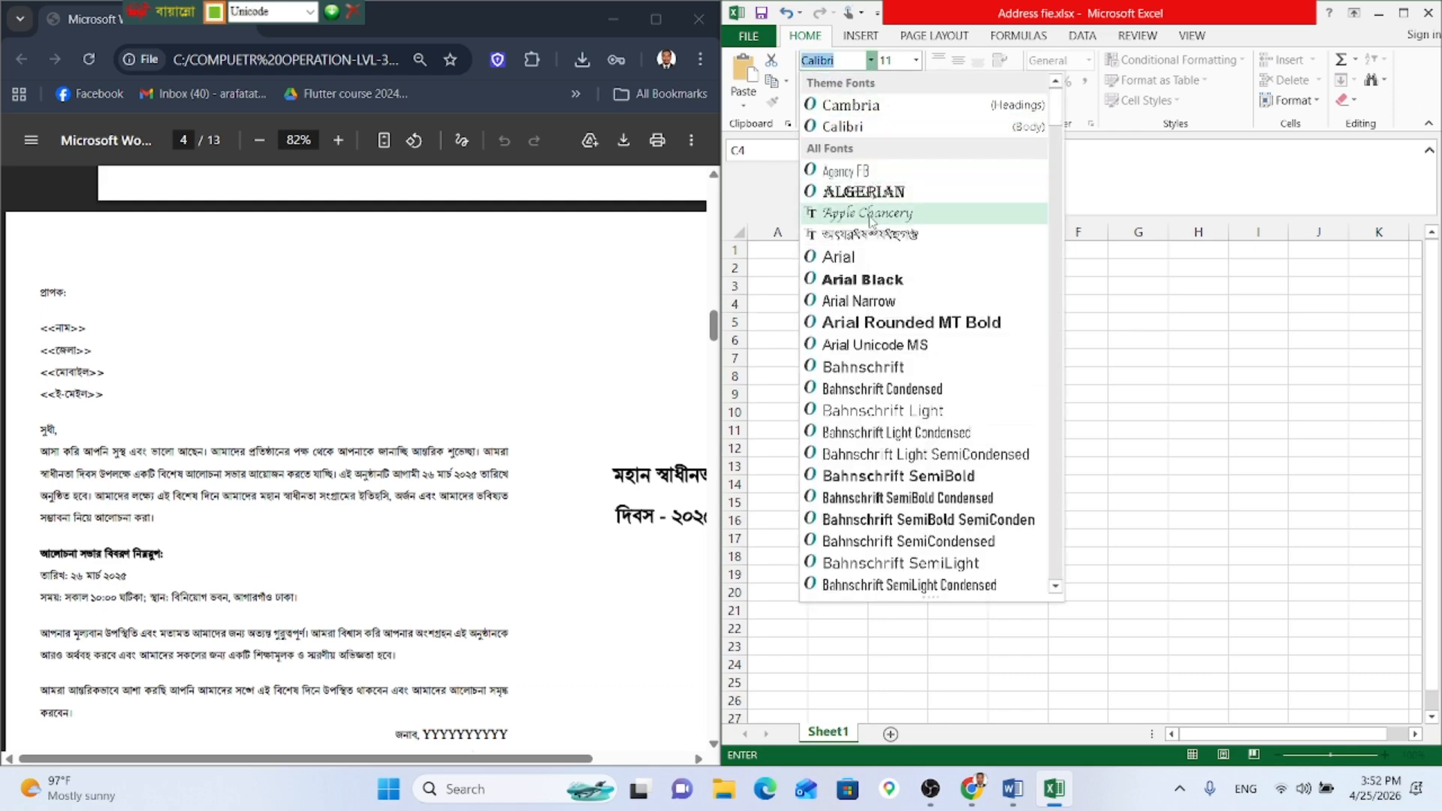
scroll(921, 325, down, 5)
scroll(921, 225, down, 3)
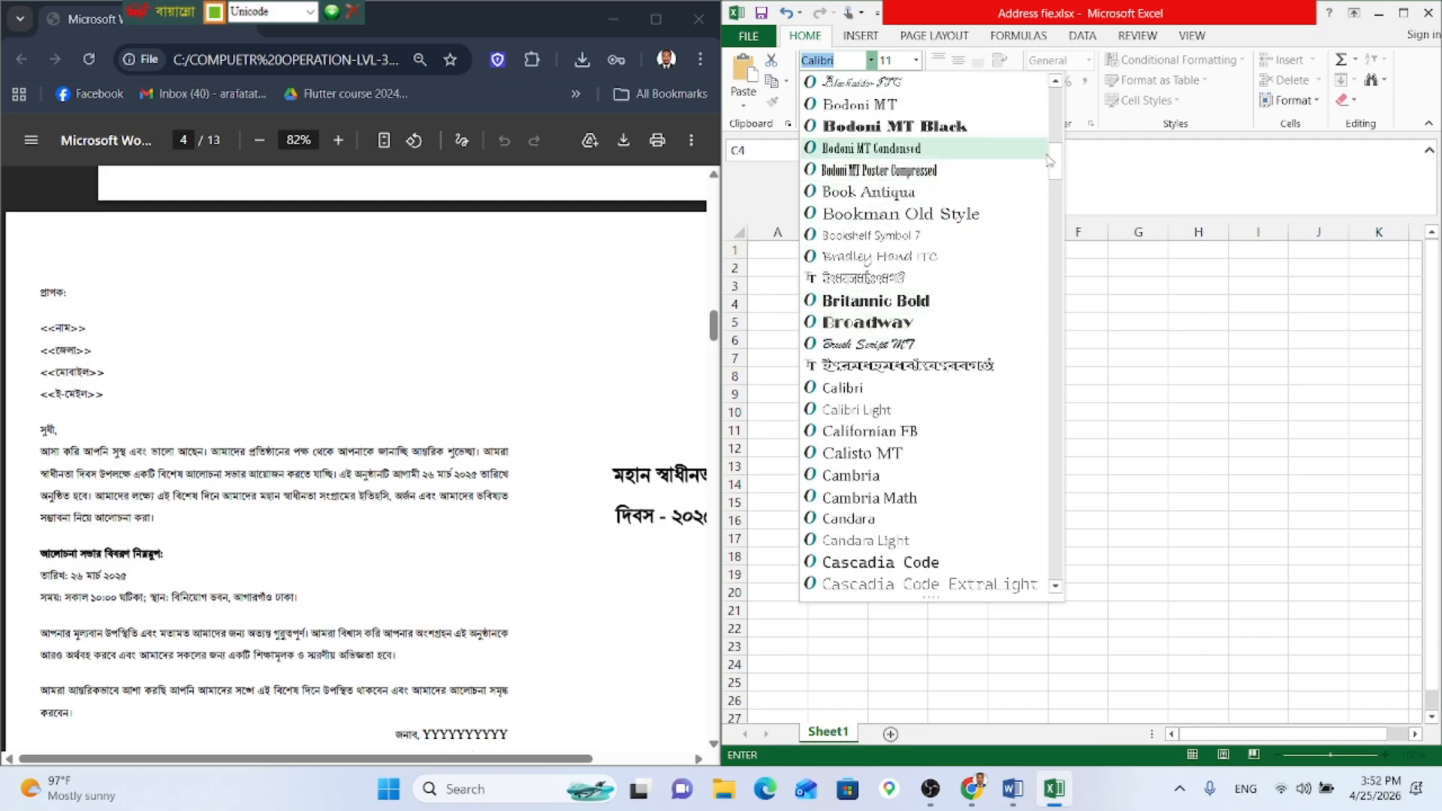
scroll(1049, 217, down, 3)
drag(1046, 213, 1028, 403)
click(892, 290)
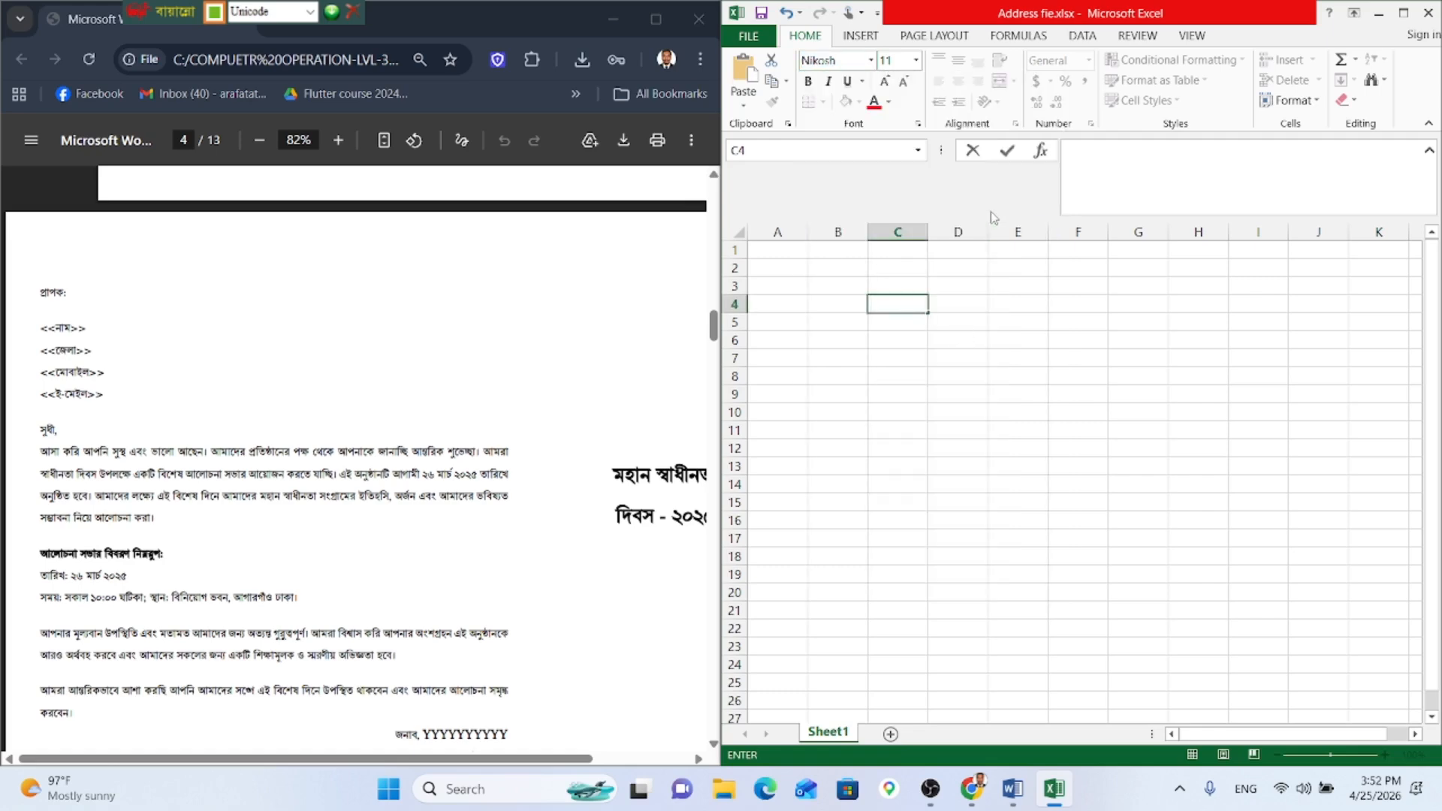
click(883, 81)
click(883, 81)
click(883, 81)
Step: Enter the header 'নাম' in cell C4
text(নাম)
key(BackSpace)
key(BackSpace)
key(BackSpace)
text(নাম)
key(Tab)
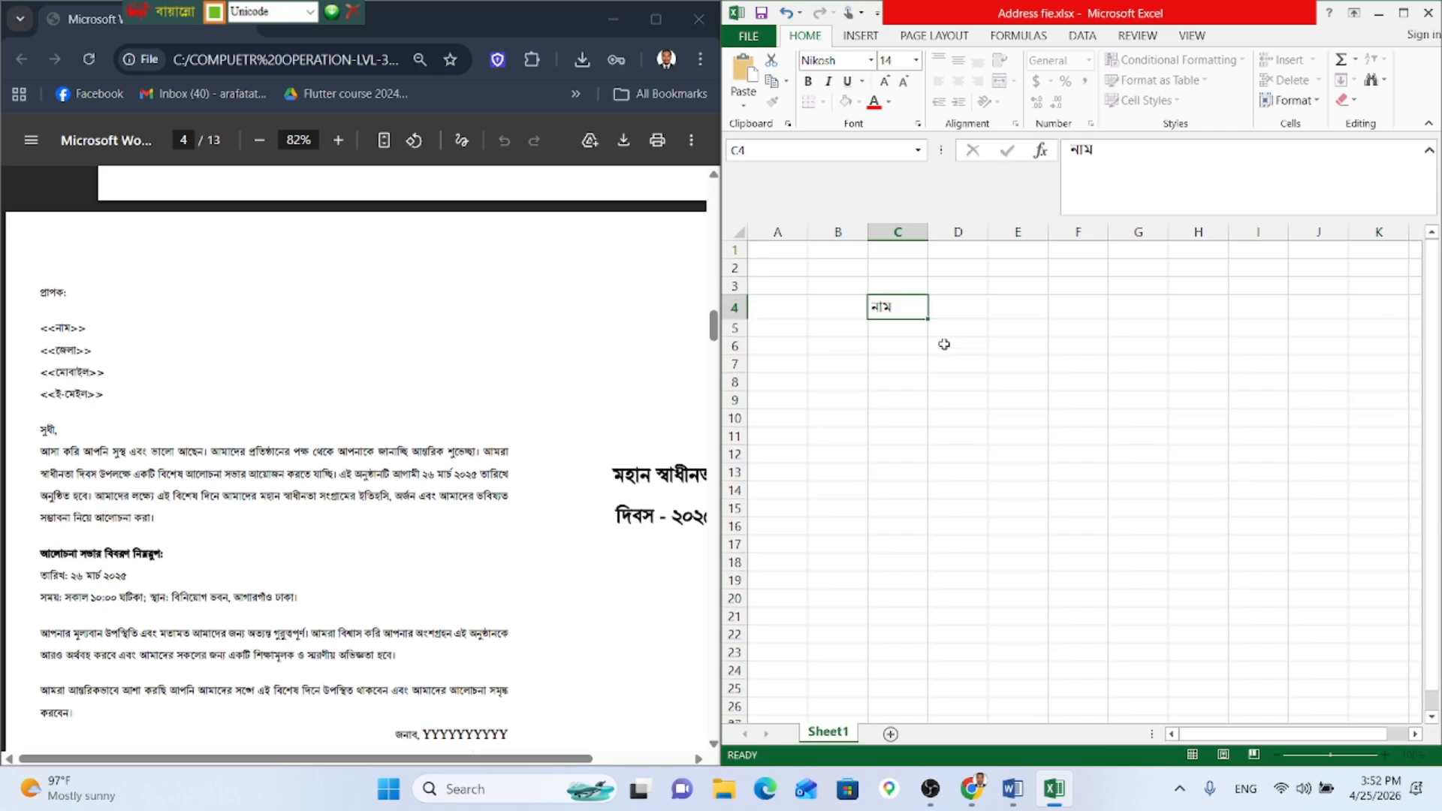
Step: Enter the header 'জেলা' in cell D4, correcting typos
text(জে)
key(BackSpace)
key(BackSpace)
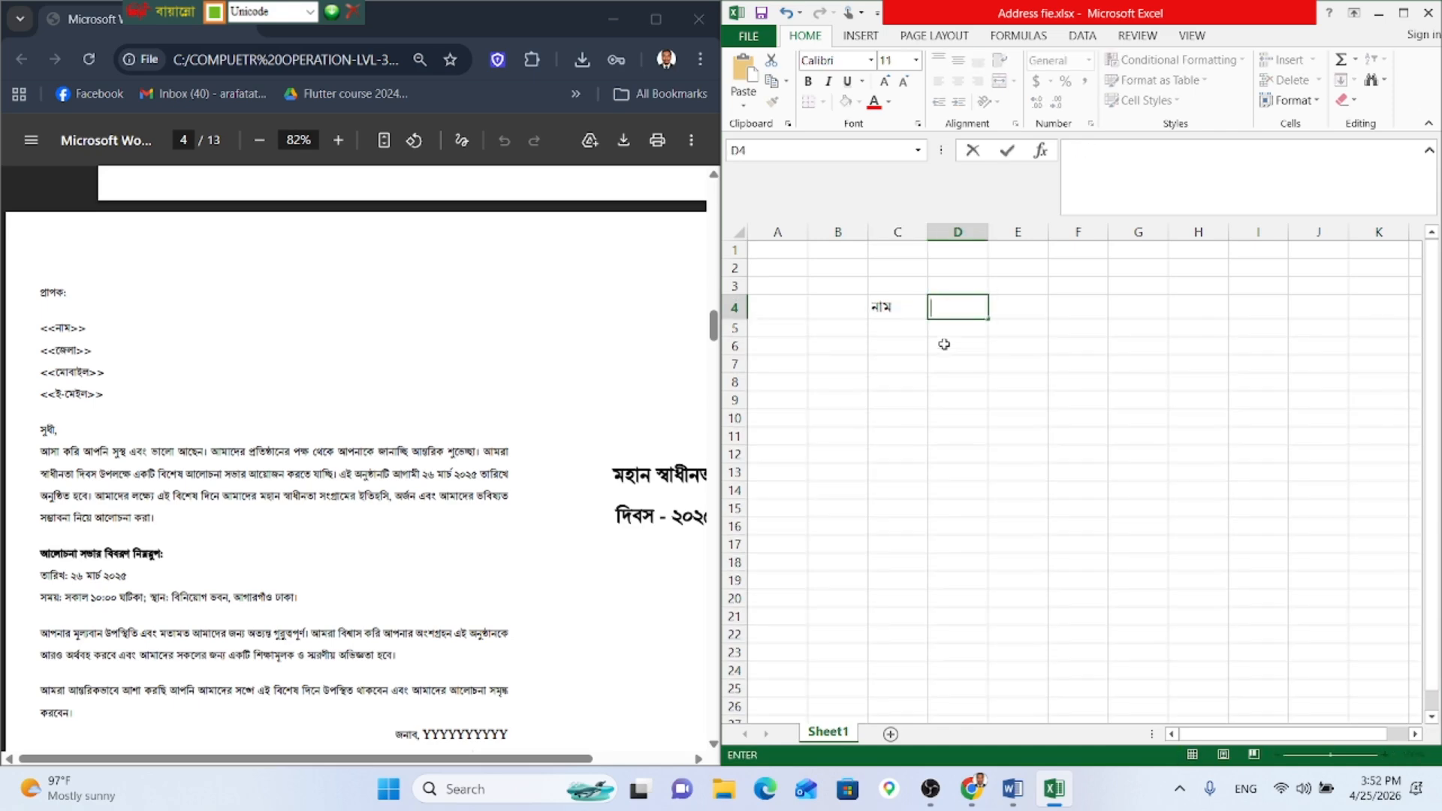
text(জে)
key(BackSpace)
key(BackSpace)
text(জে)
key(BackSpace)
key(BackSpace)
text(জেলা)
key(BackSpace)
key(BackSpace)
key(BackSpace)
key(BackSpace)
text(জে)
key(BackSpace)
key(BackSpace)
text(জেল)
key(Tab)
Step: Enter the header 'মোবাইল' in cell E4, fixing the stray space in the formula bar
text(ো)
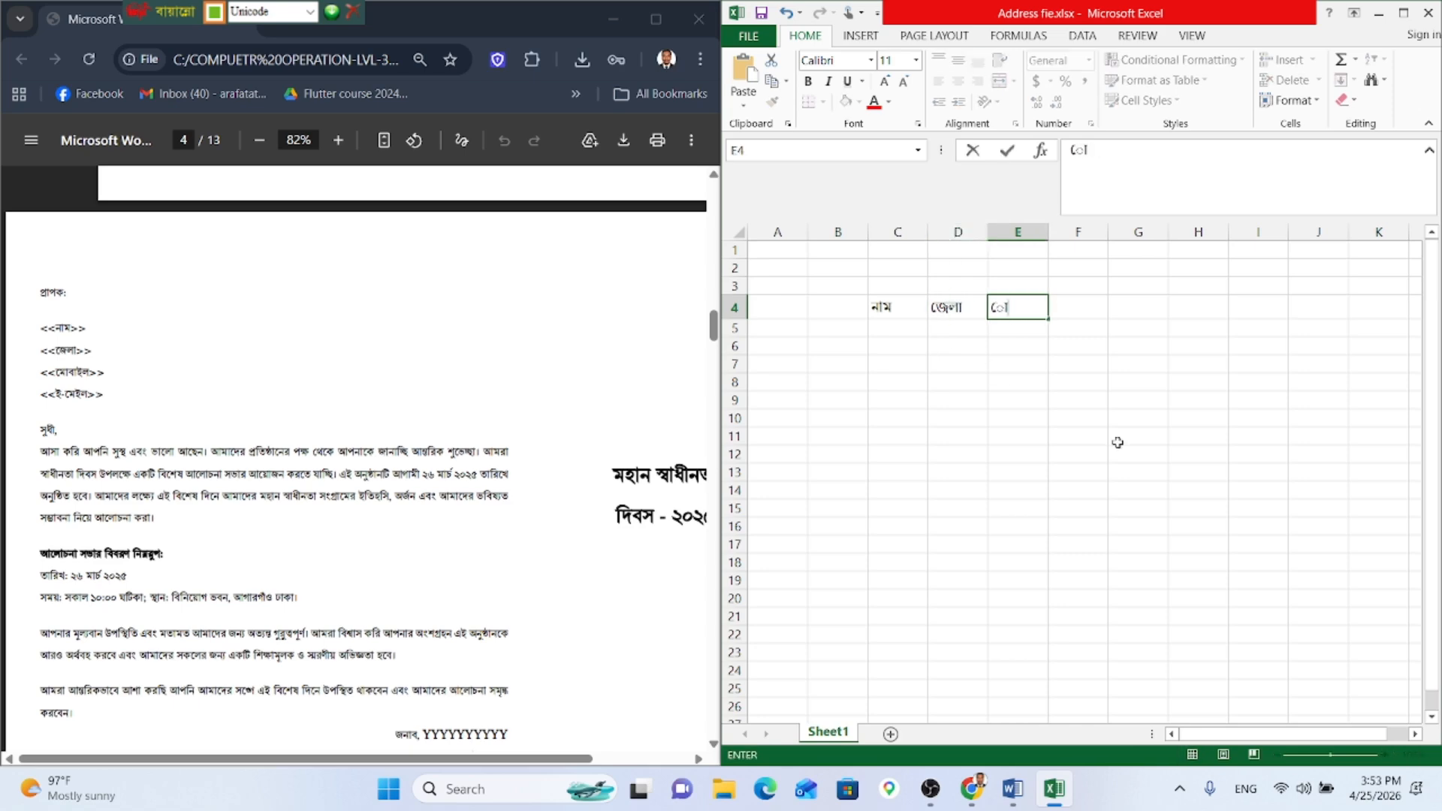
key(BackSpace)
key(BackSpace)
text(মে)
key(BackSpace)
key(BackSpace)
text(োবা)
key(BackSpace)
key(BackSpace)
text(ই)
key(BackSpace)
key(BackSpace)
text(মেবা)
key(BackSpace)
key(BackSpace)
text(ই)
key(BackSpace)
text(বা ইল)
key(Left)
key(Right)
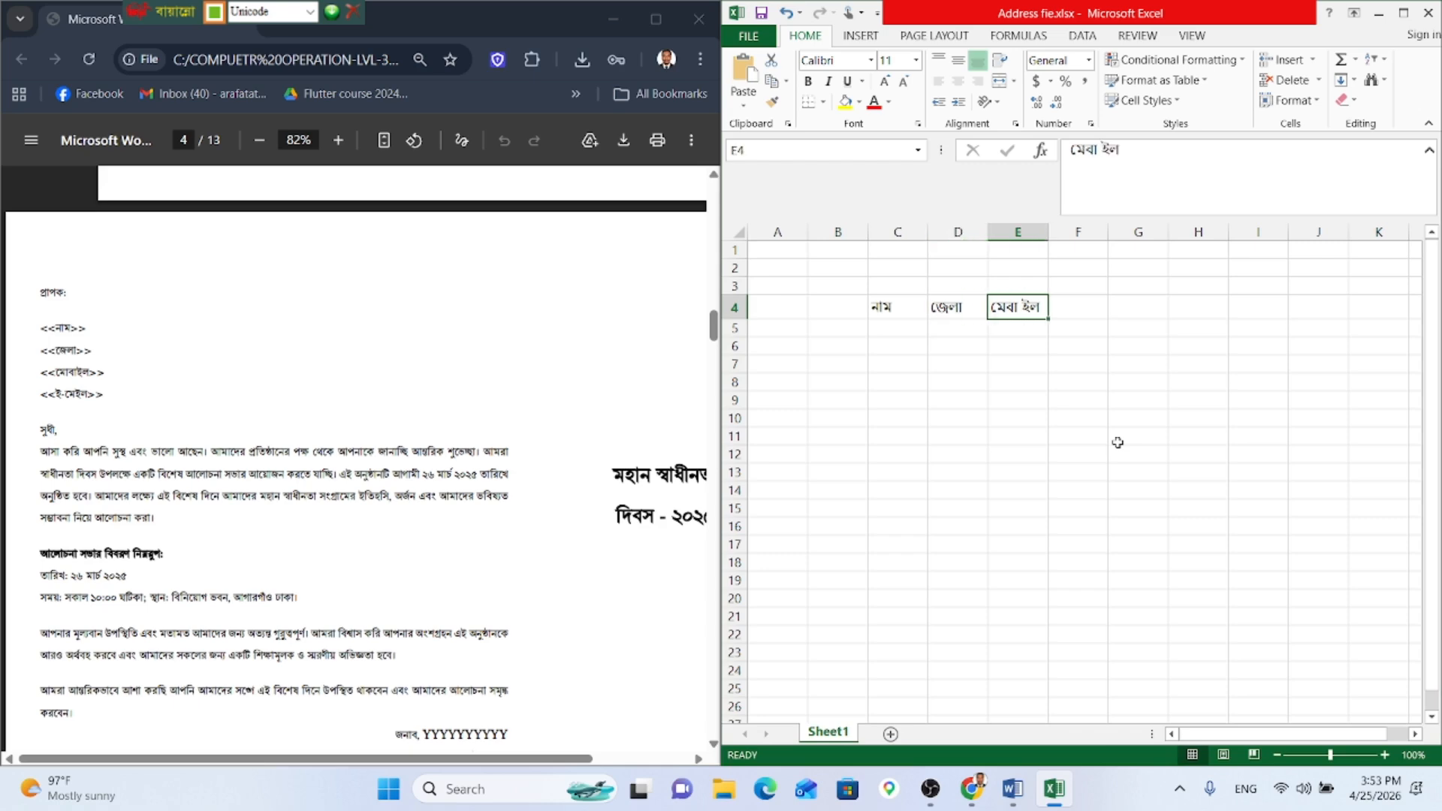
click(1101, 155)
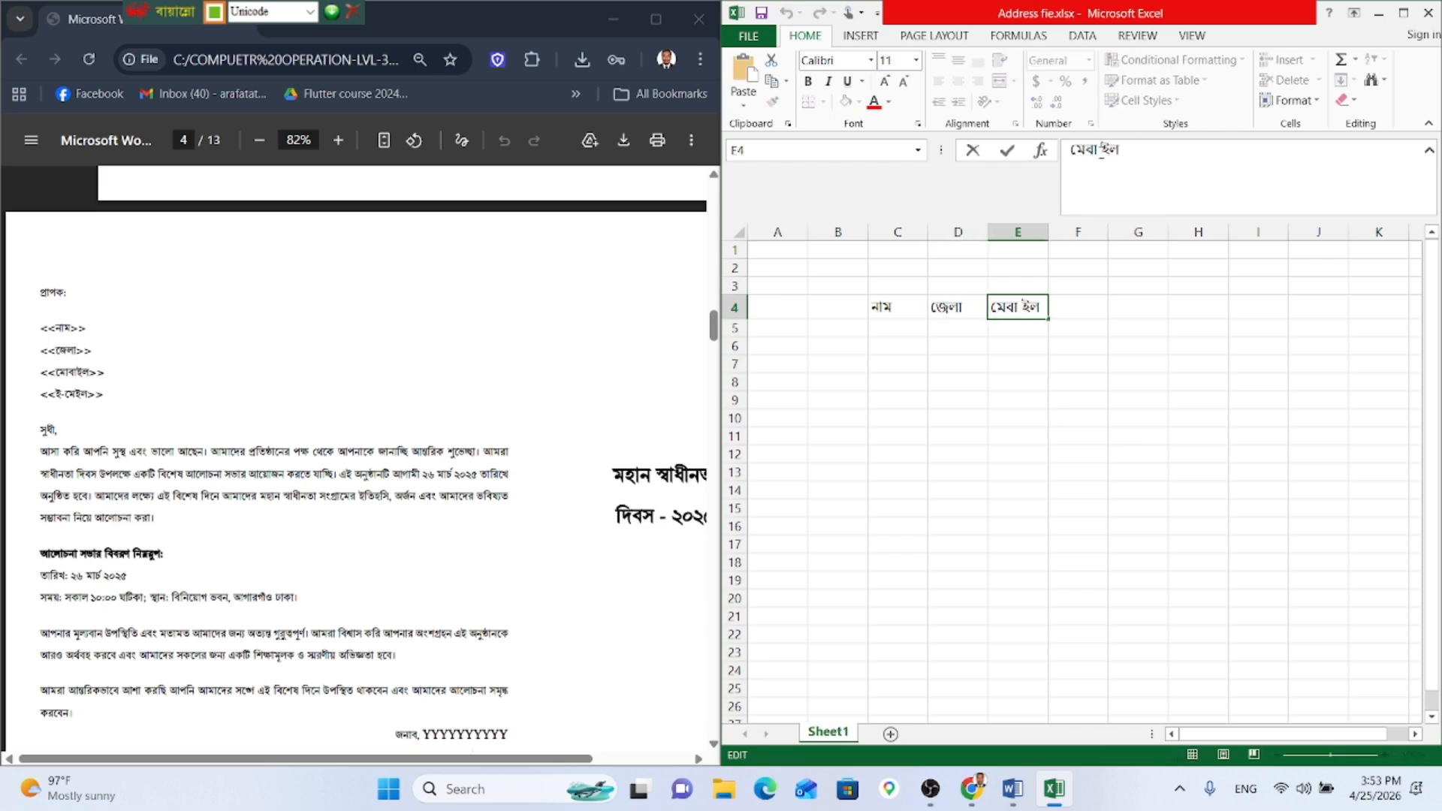
key(BackSpace)
text(া)
click(1077, 311)
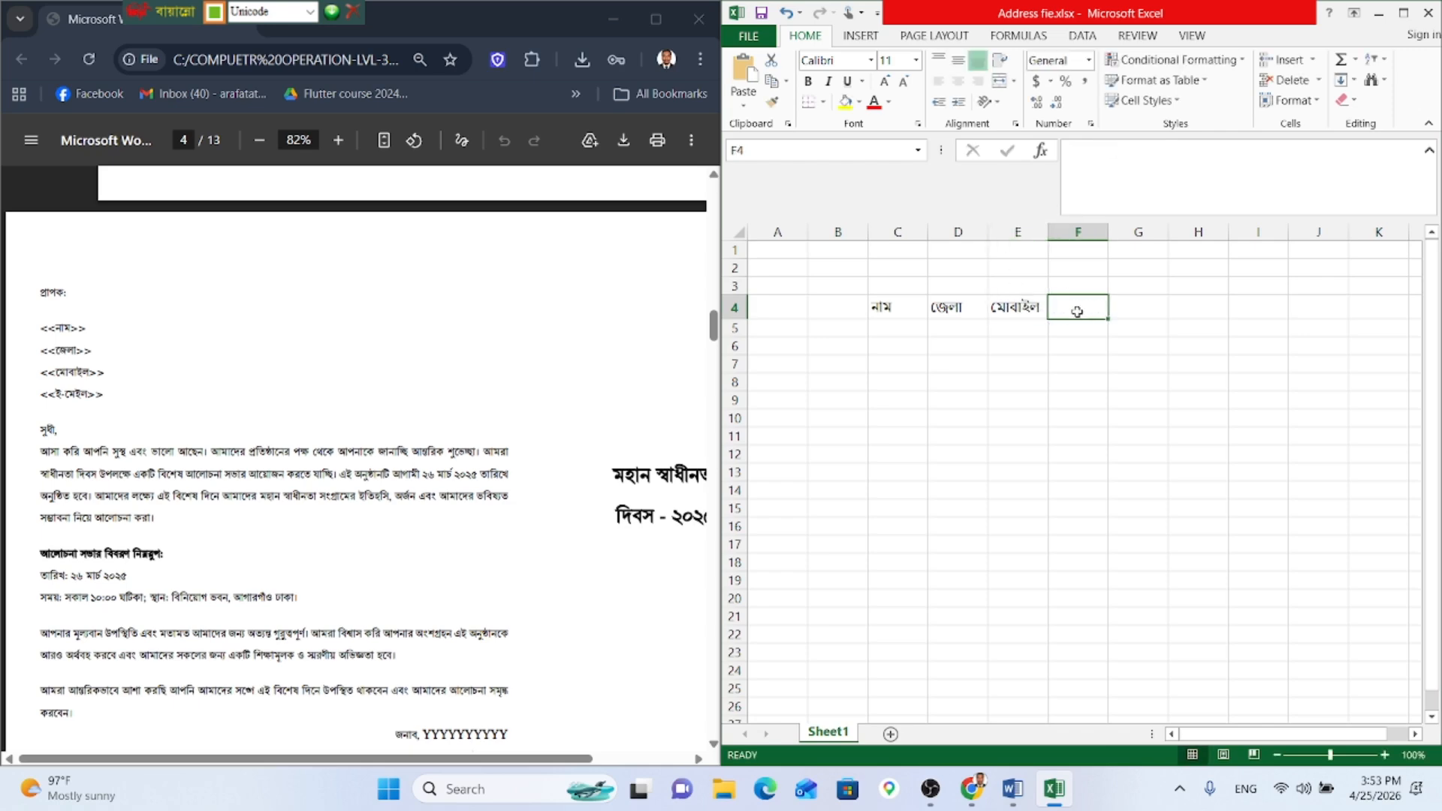
Step: Enter the header 'ই-মেইল' in cell F4, completing it in the formula bar
text(ই-)
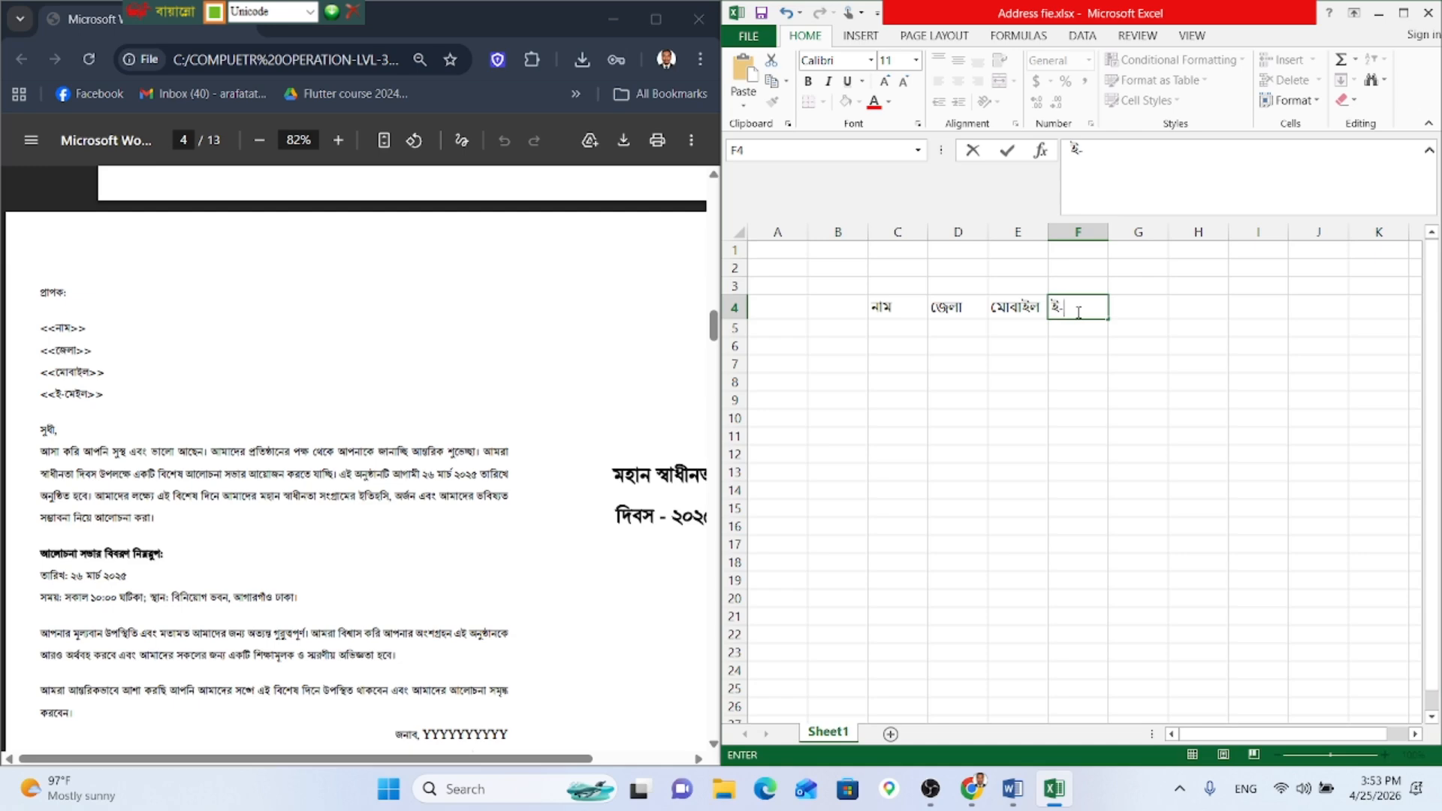
key(BackSpace)
key(BackSpace)
text(ই-মে)
key(BackSpace)
key(BackSpace)
text(মে)
key(BackSpace)
text(ম)
key(Tab)
click(1075, 310)
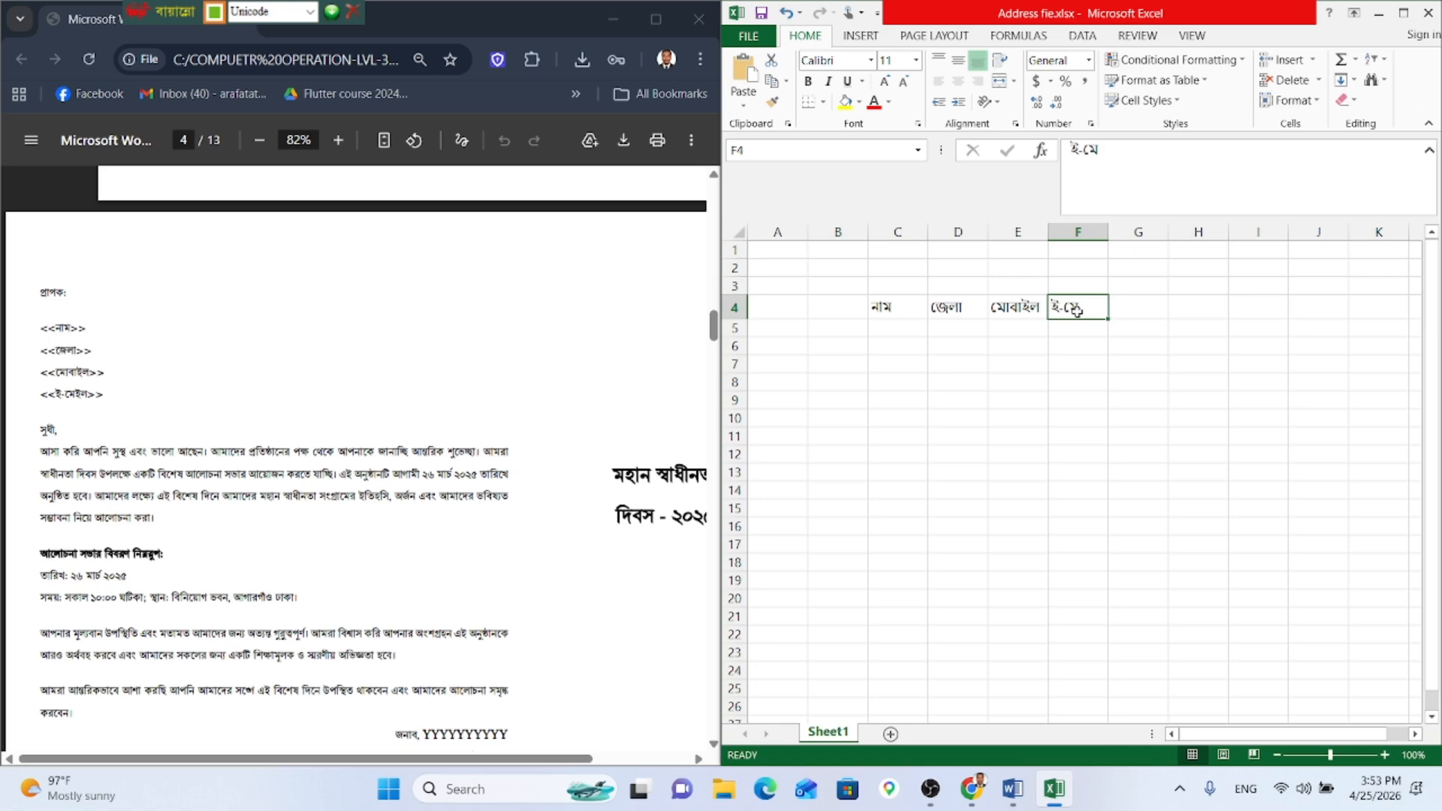
click(1119, 148)
text(েই)
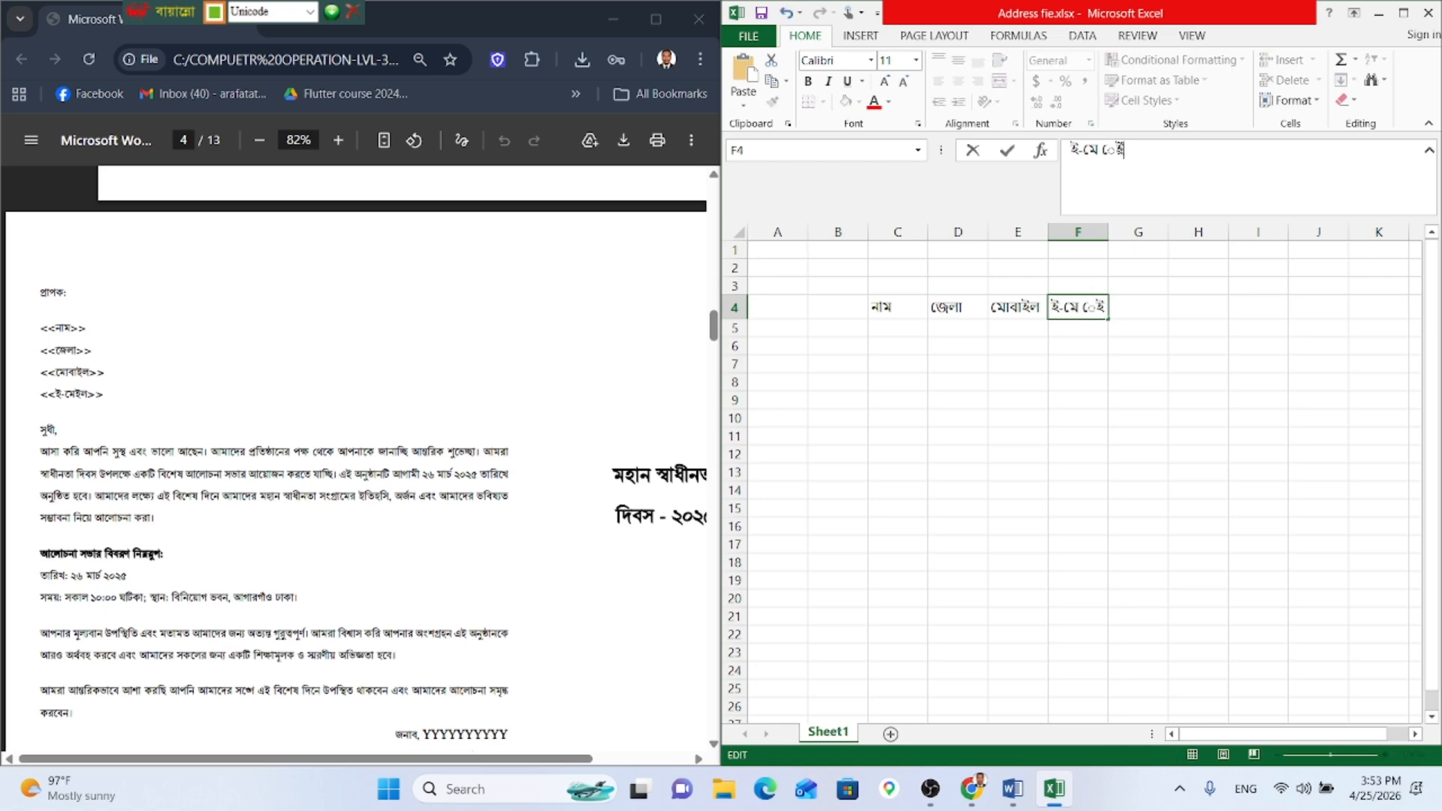
text(ল)
key(BackSpace)
key(BackSpace)
key(BackSpace)
text(ইল)
key(Return)
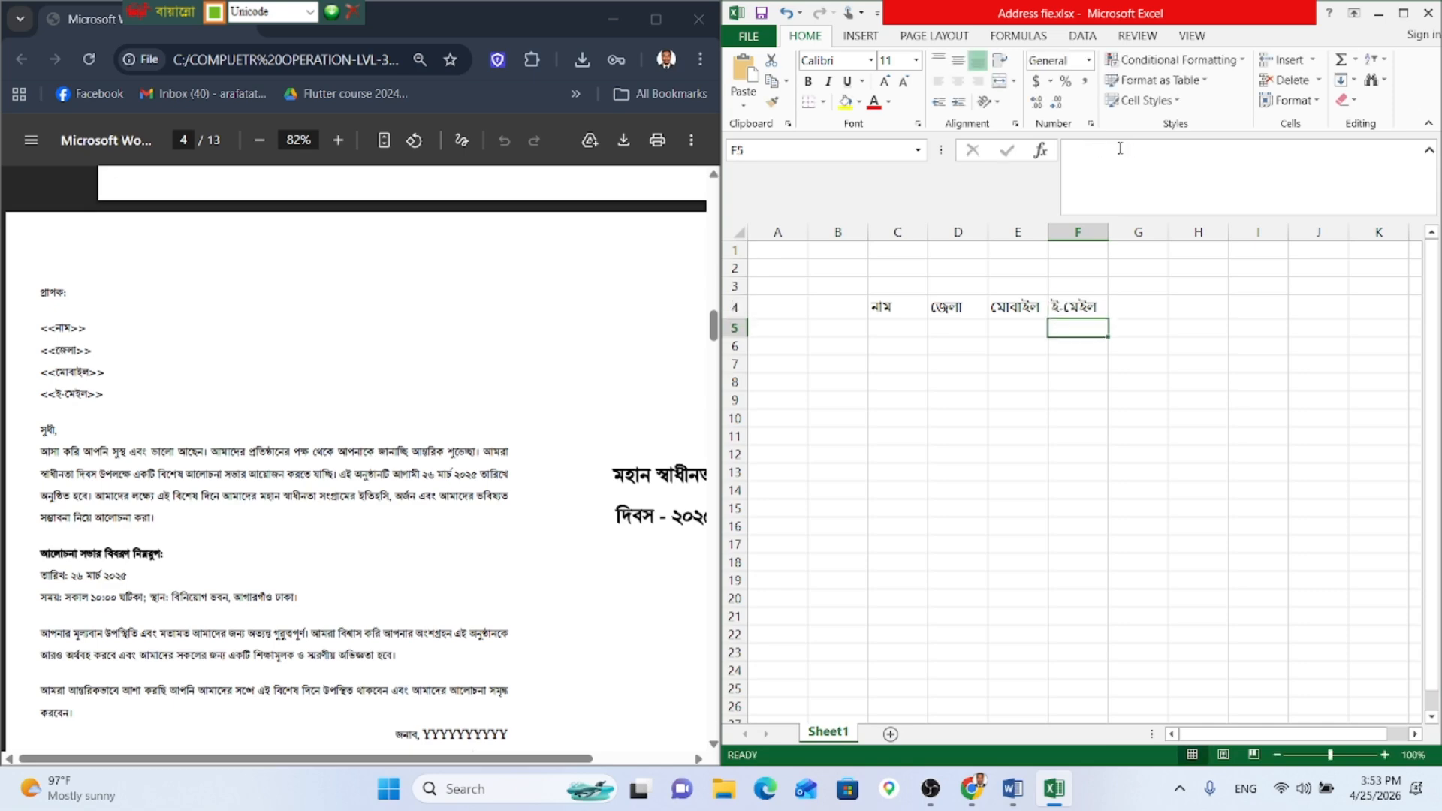
Step: Type the first sample person's name in cell C5 under নাম
click(886, 336)
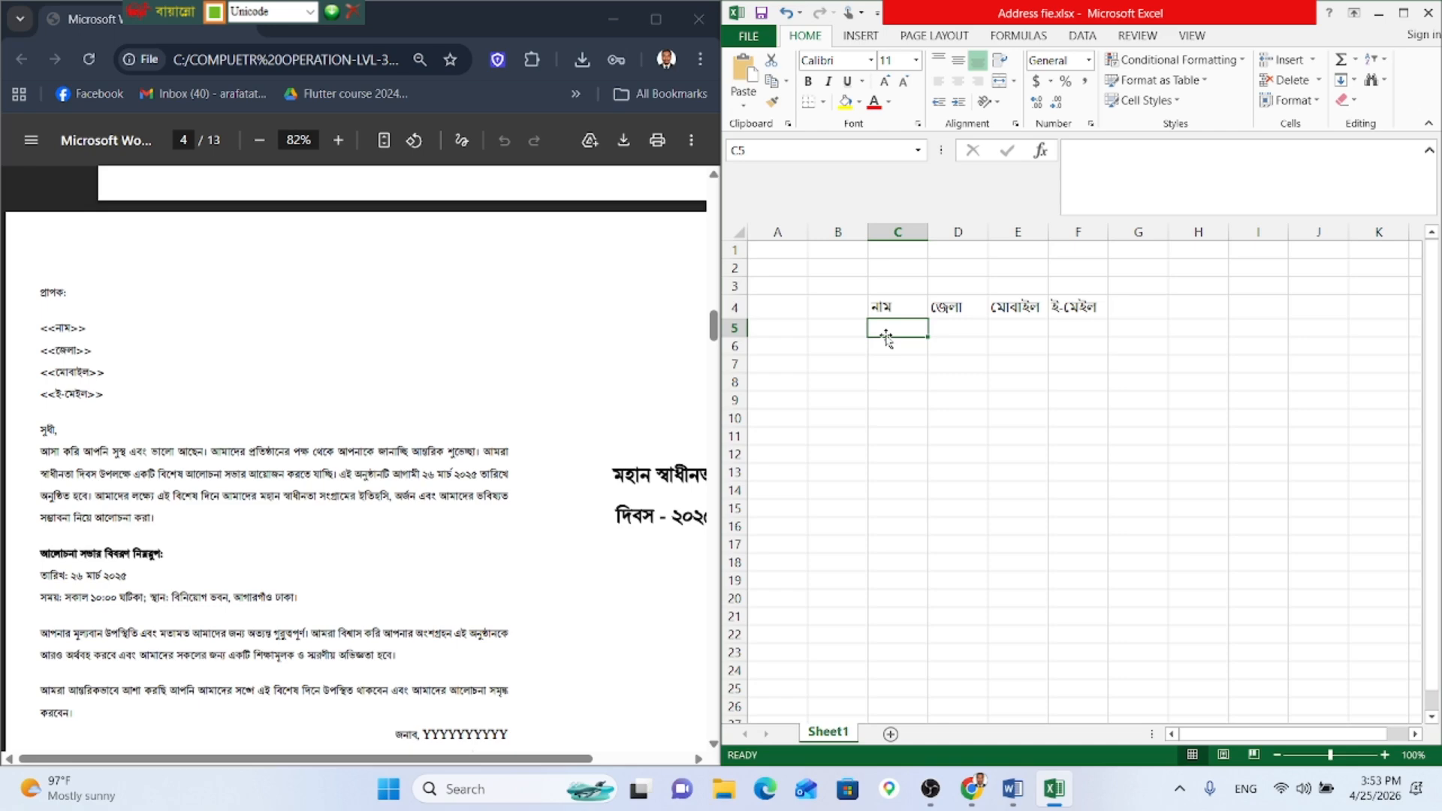
key(alt)
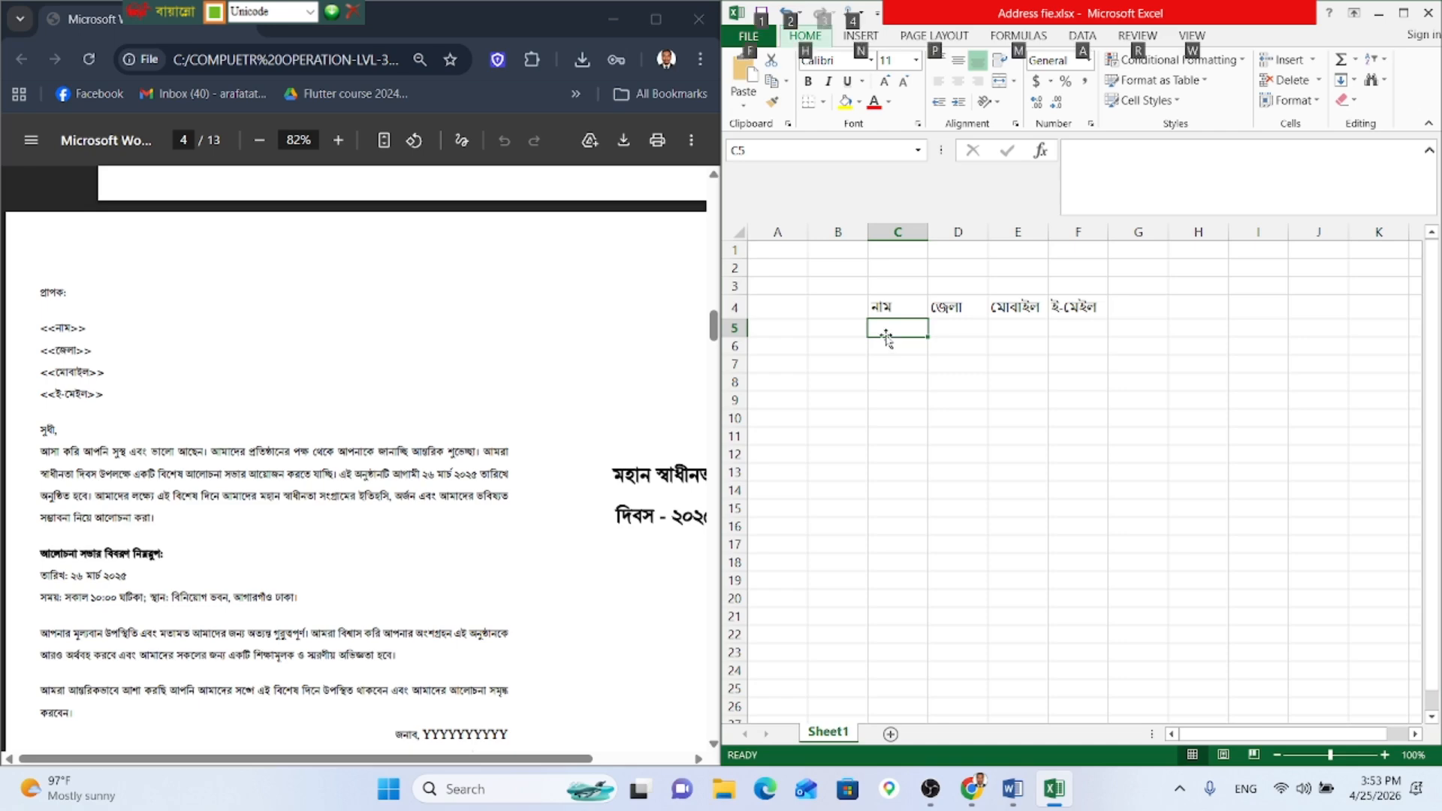
click(949, 351)
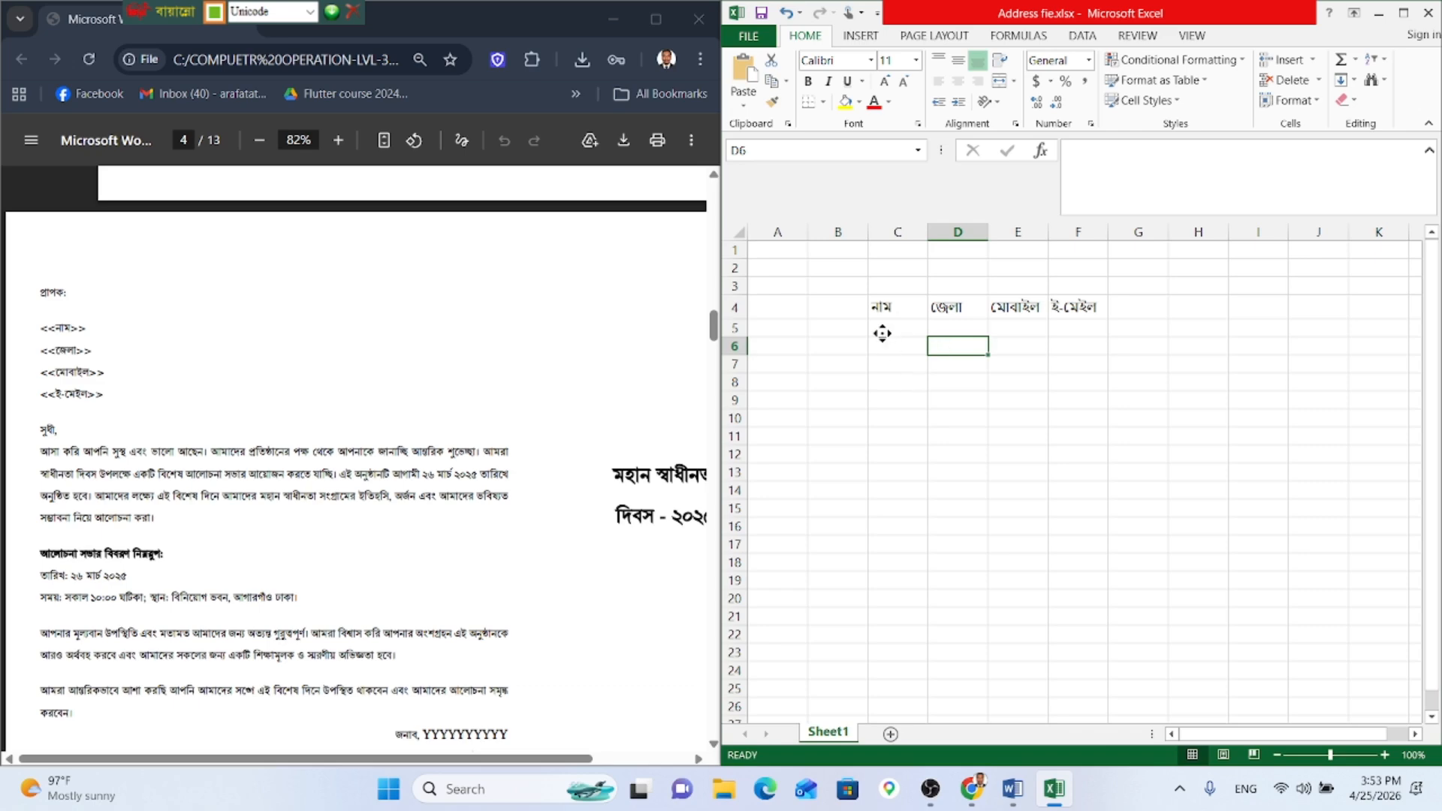
key(Left)
key(Up)
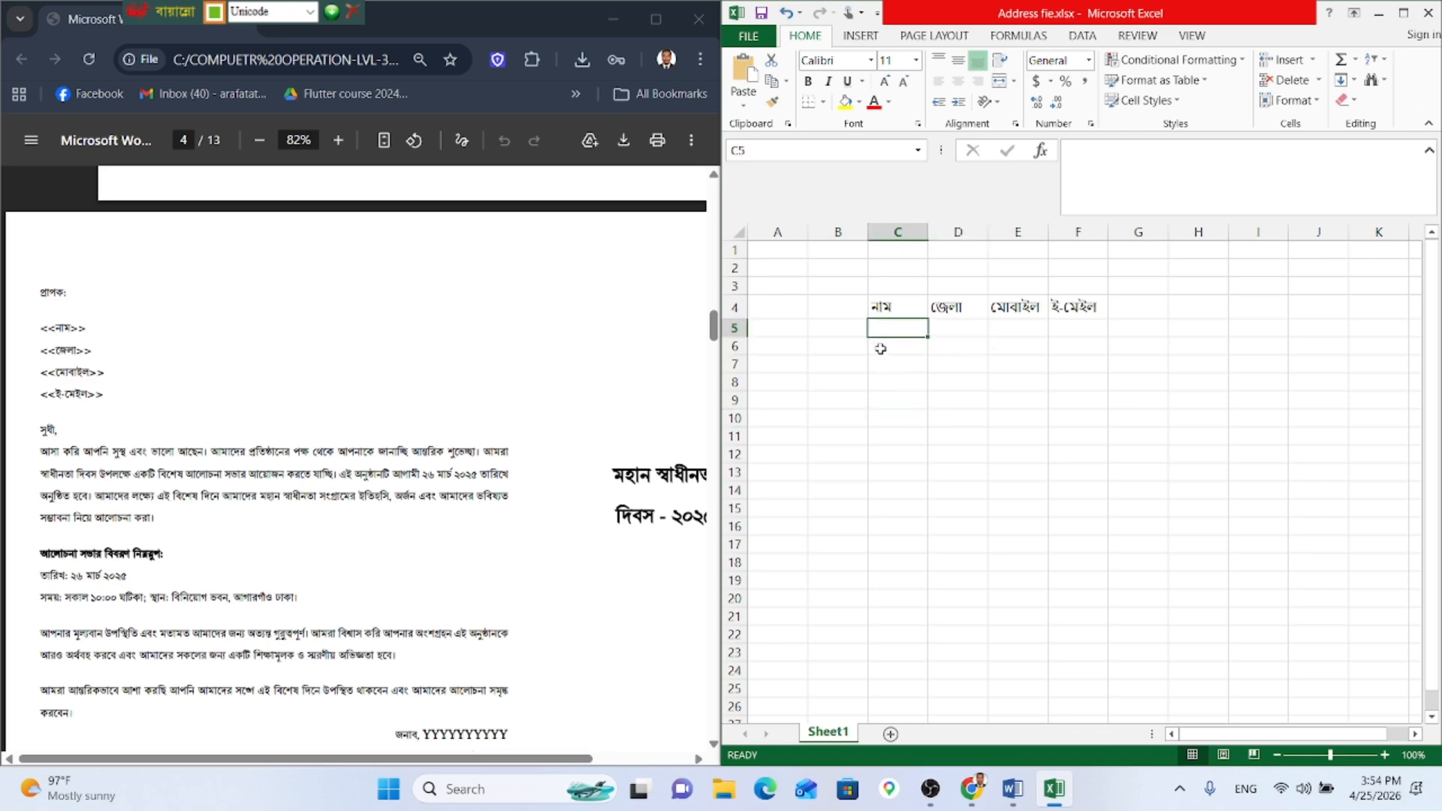
text(লঅ)
key(BackSpace)
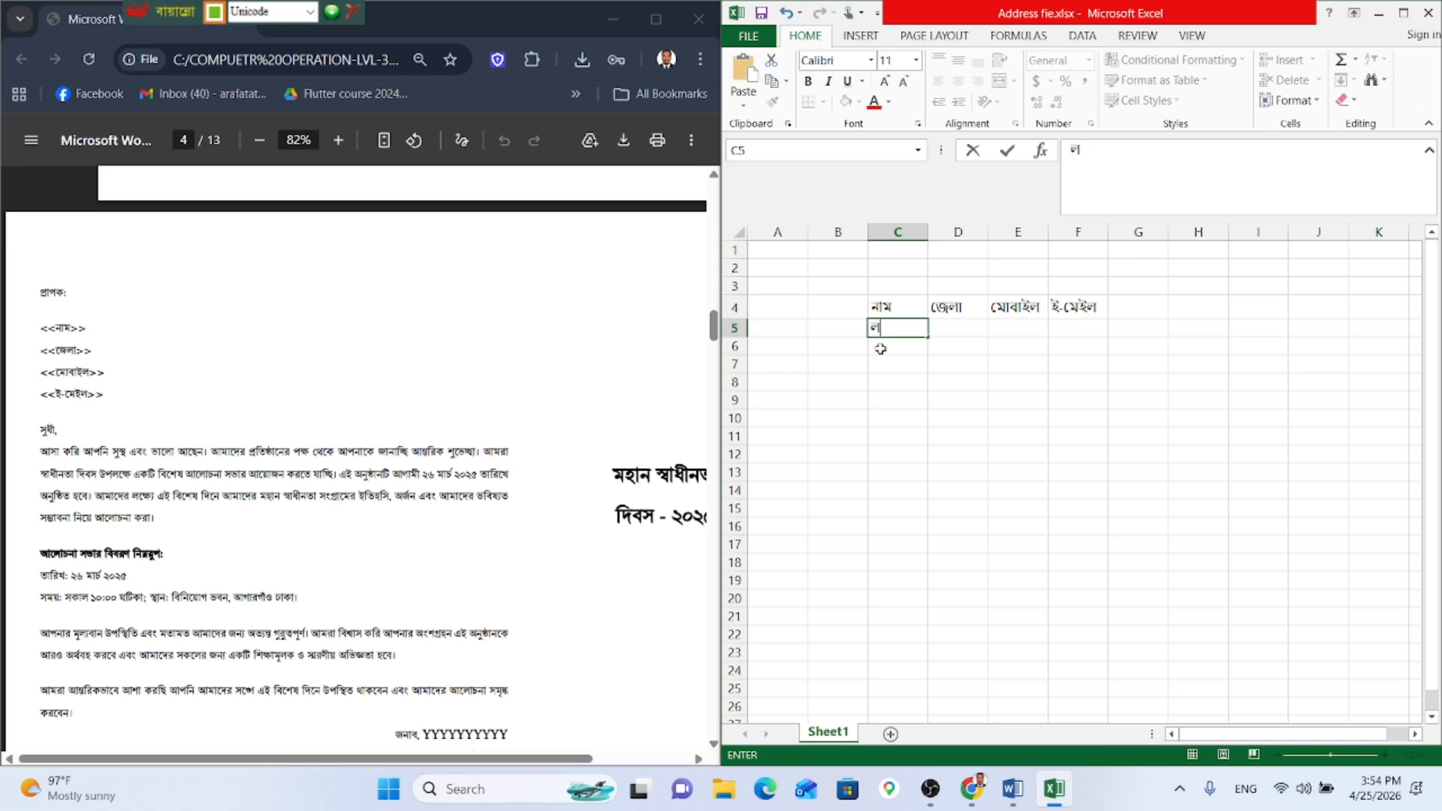
text(া)
text(বির)
key(BackSpace)
text(র)
key(Return)
Step: Type the second and third sample names into cells C6 and C7
text(হা)
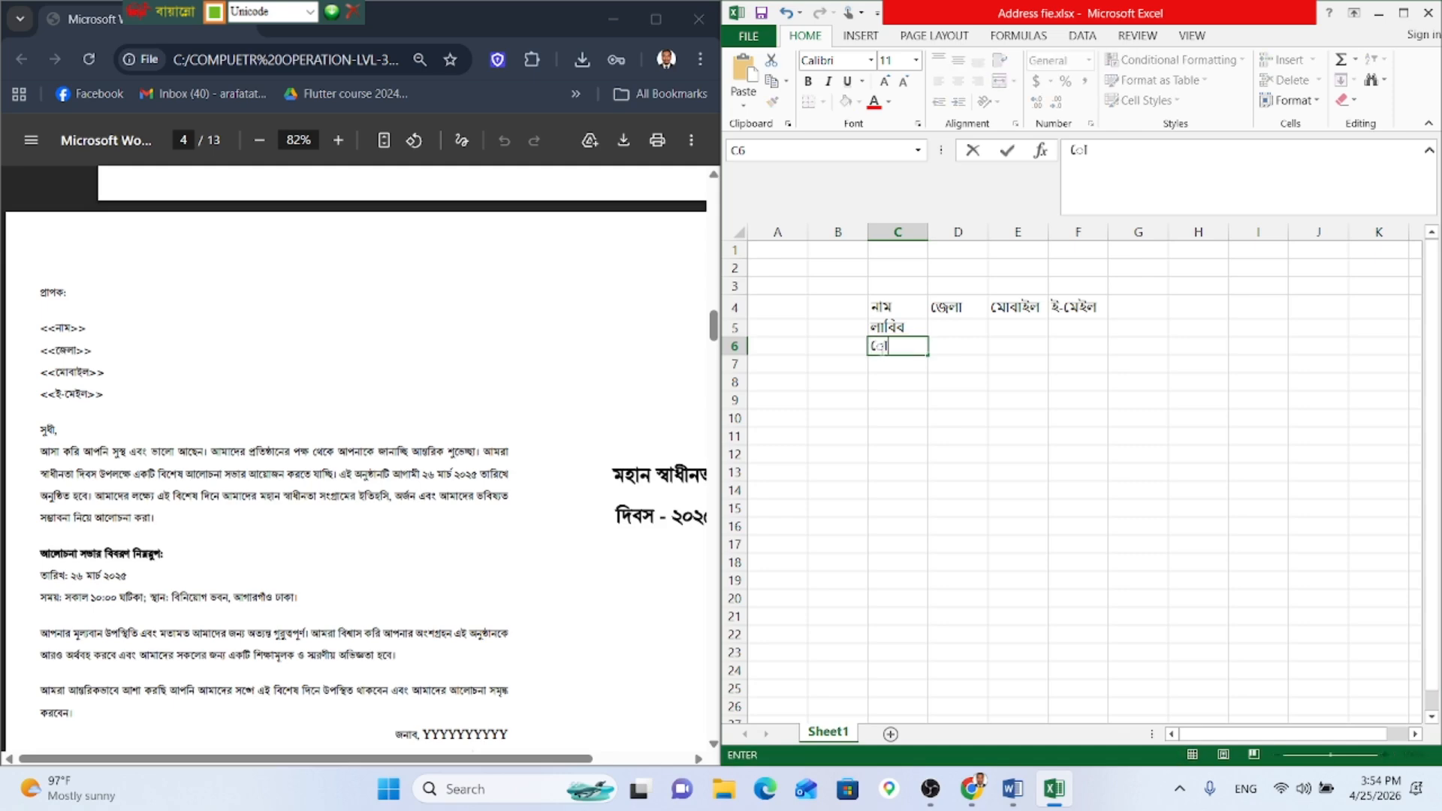
key(BackSpace)
key(BackSpace)
text(মেহেদি)
key(Return)
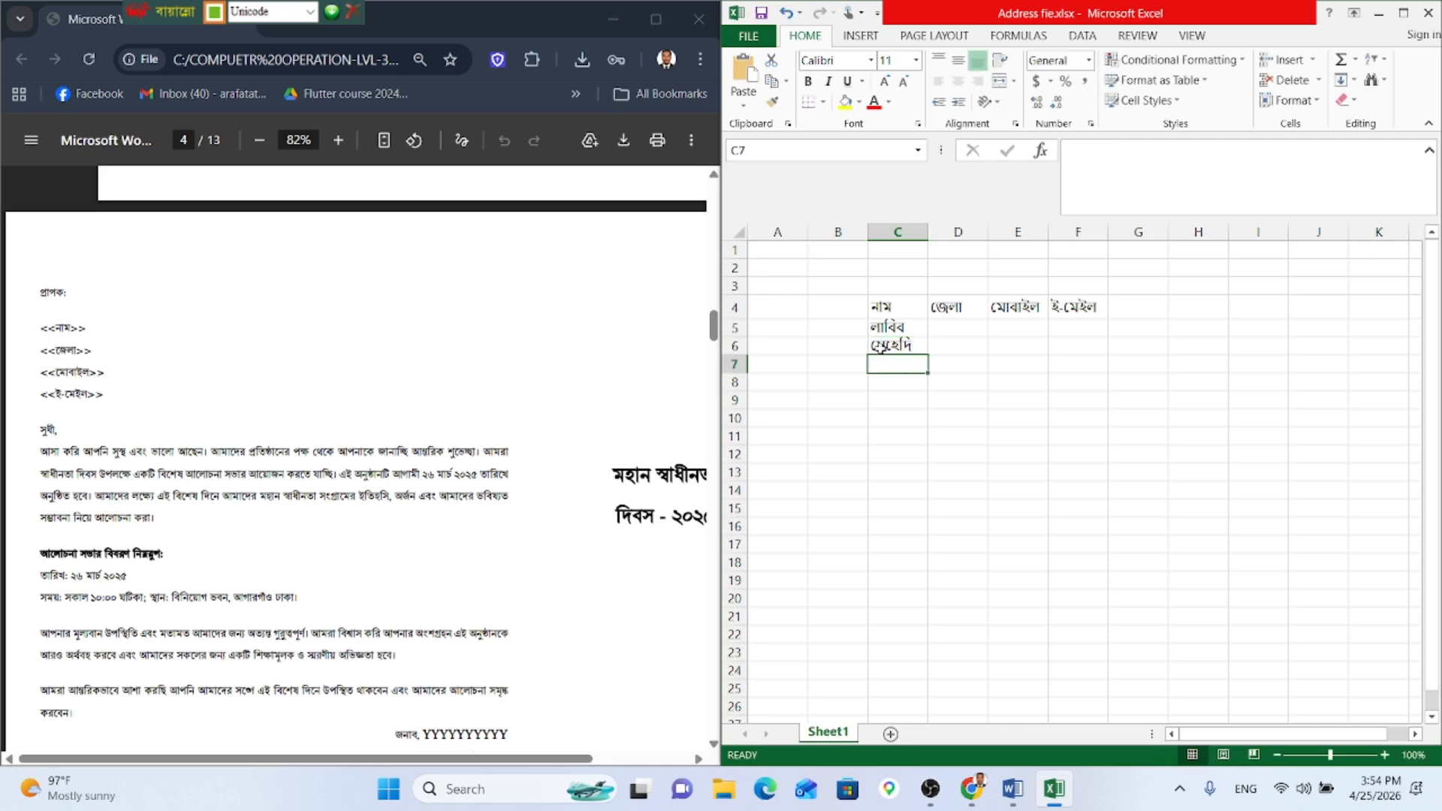
text(ি)
key(BackSpace)
text(ি)
key(BackSpace)
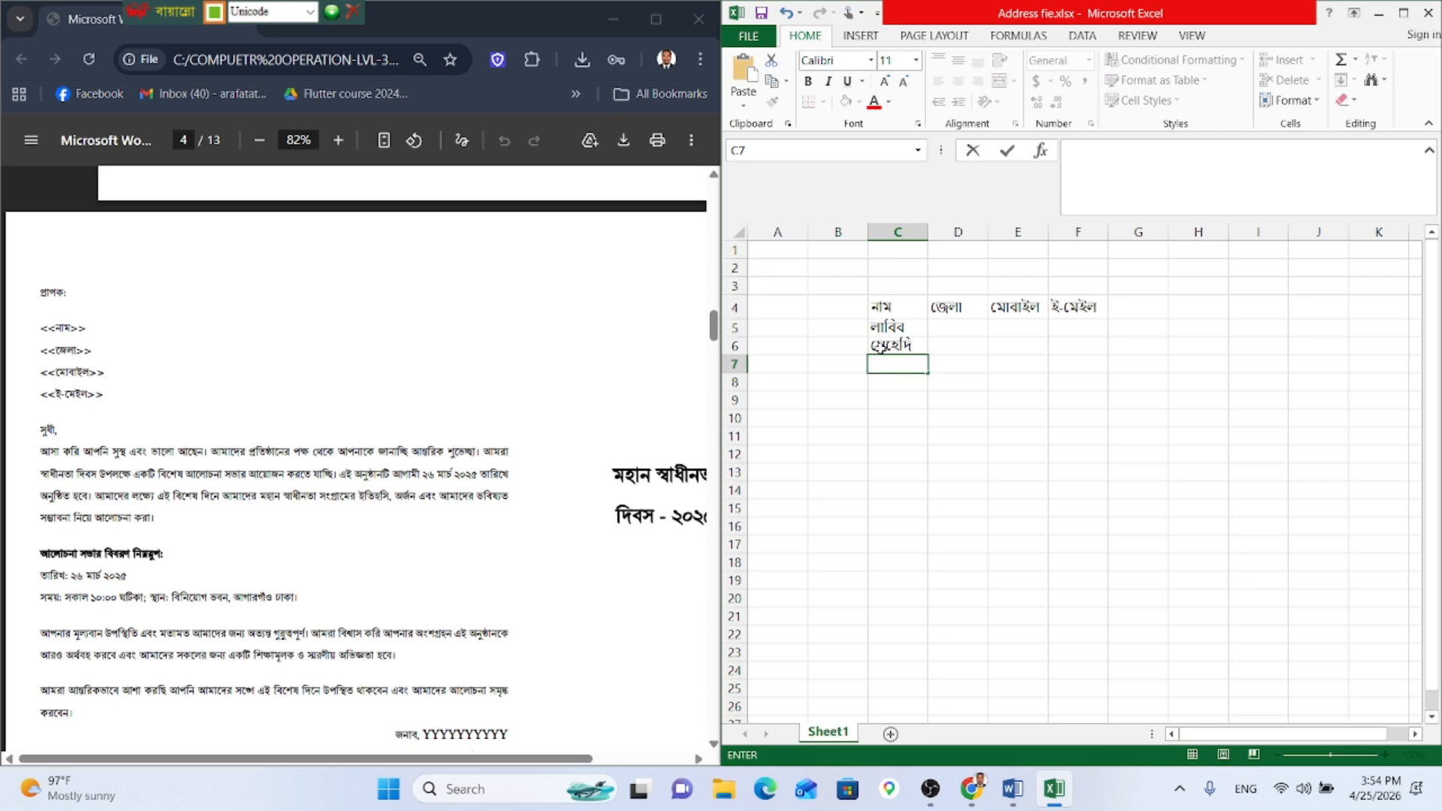
text(আরাফাত)
key(Return)
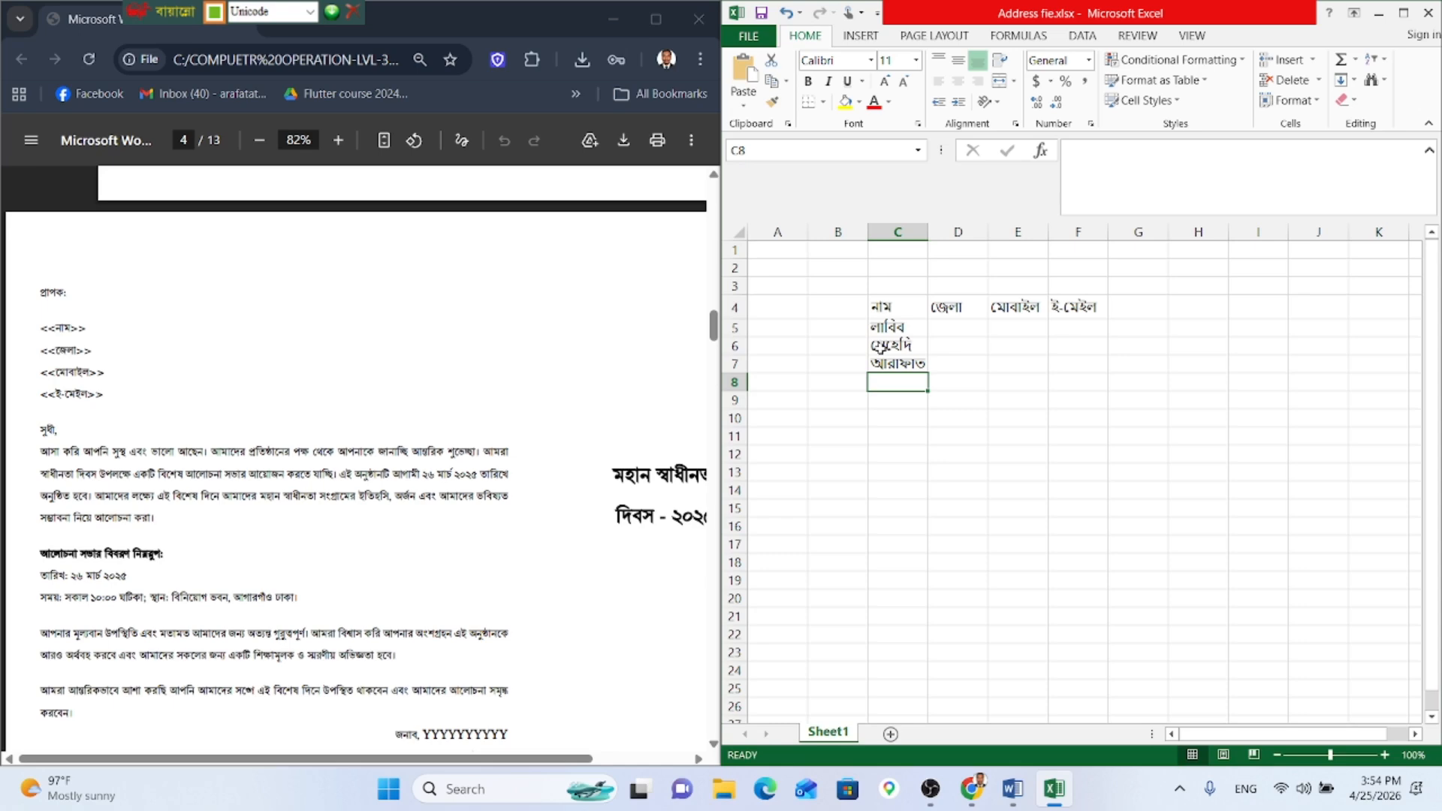
Step: Clear the mistyped entry in C8 and type the fourth recipient's name in Bengali
text(জ)
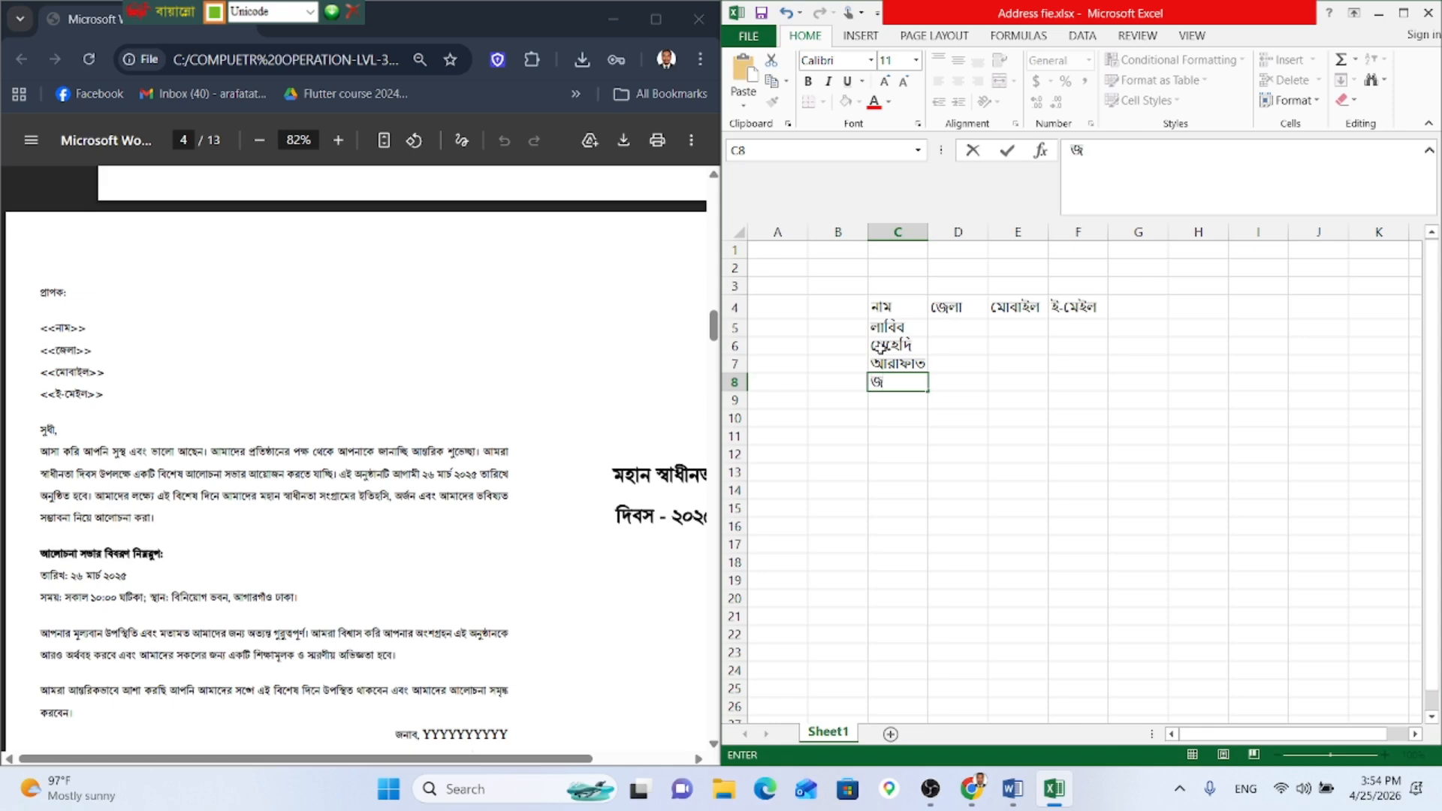
text(ং)
key(BackSpace)
key(BackSpace)
text(ঙ)
key(Right)
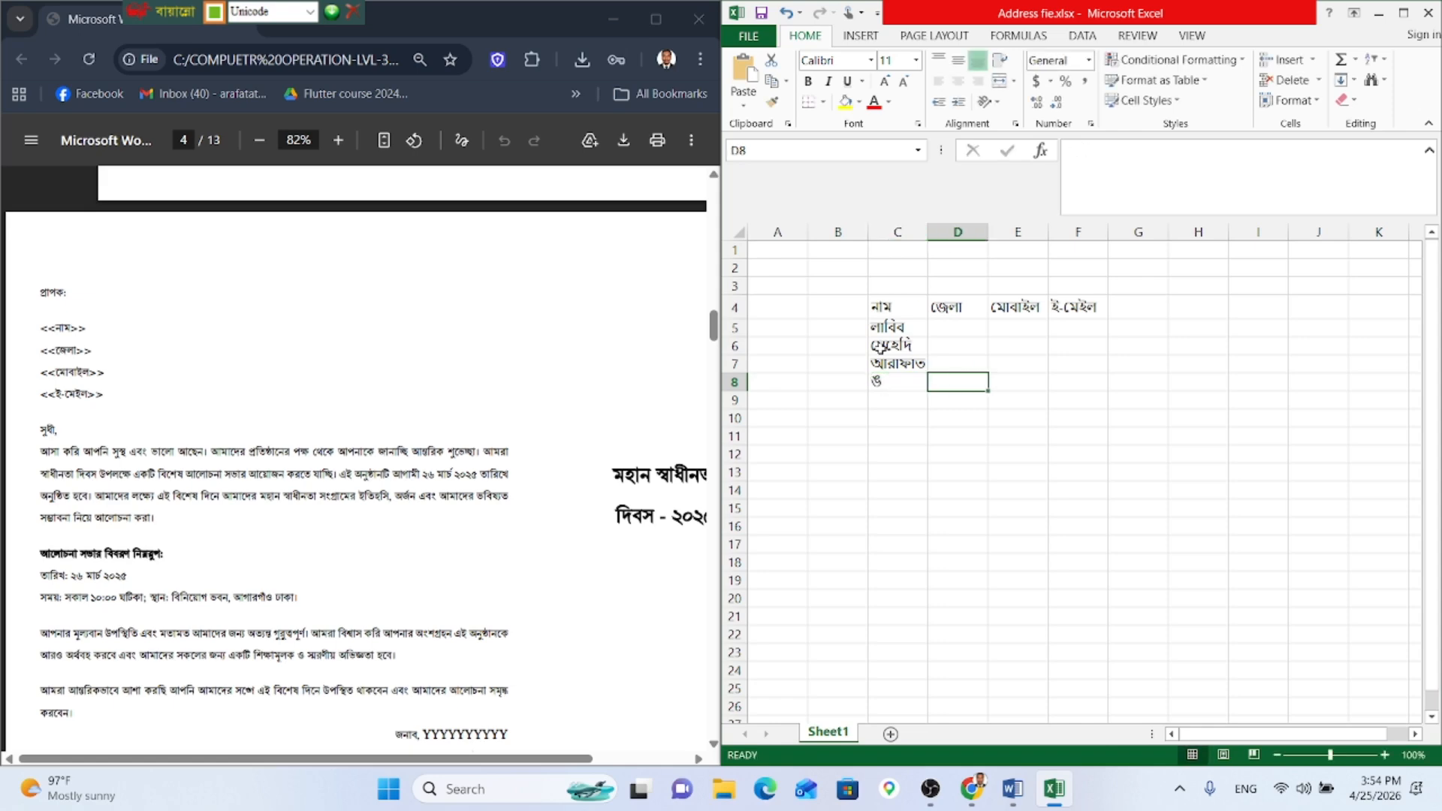
key(Left)
key(BackSpace)
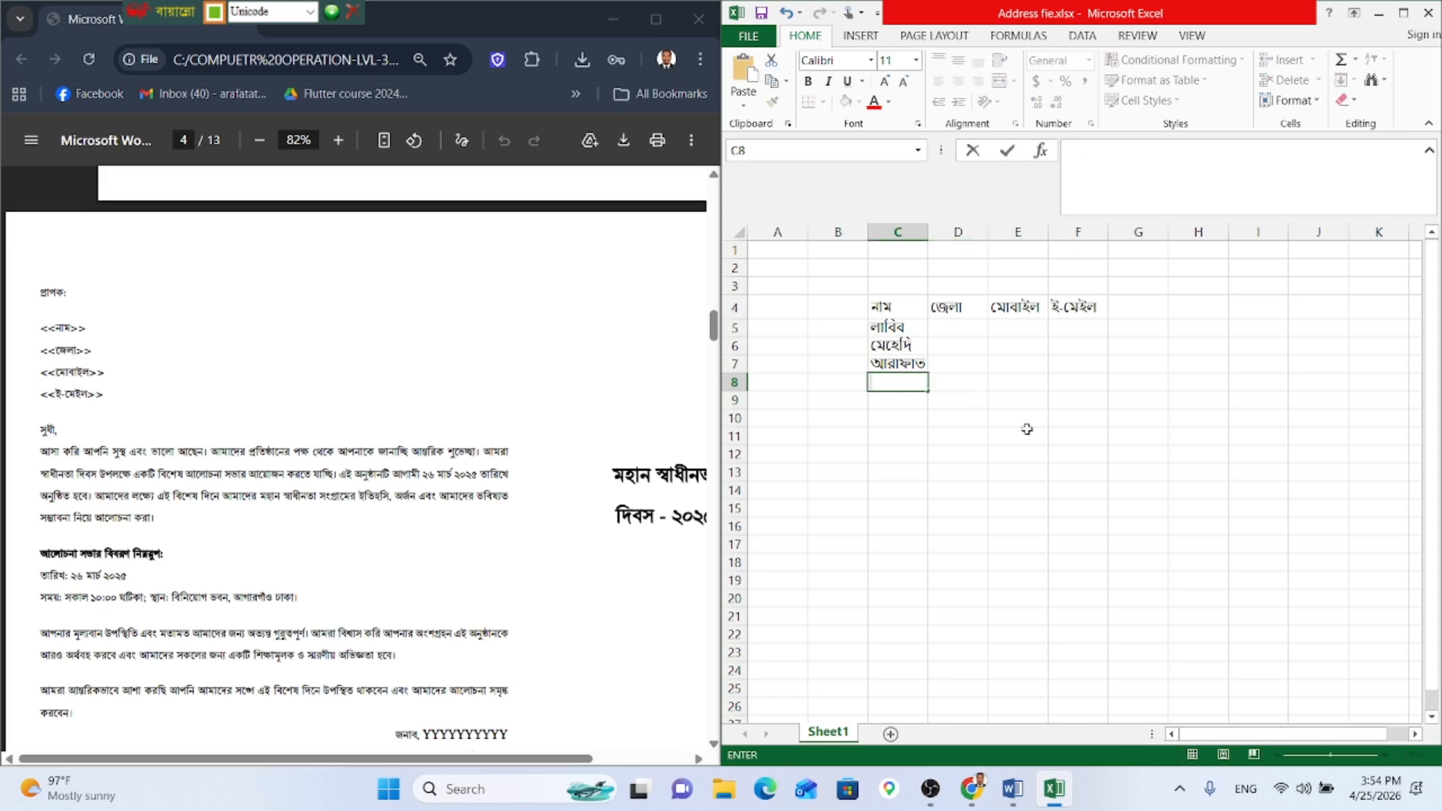
text(জয়)
Step: Enter রংপুর as the first recipient's district in D5
key(Right)
key(Up)
key(Up)
key(Up)
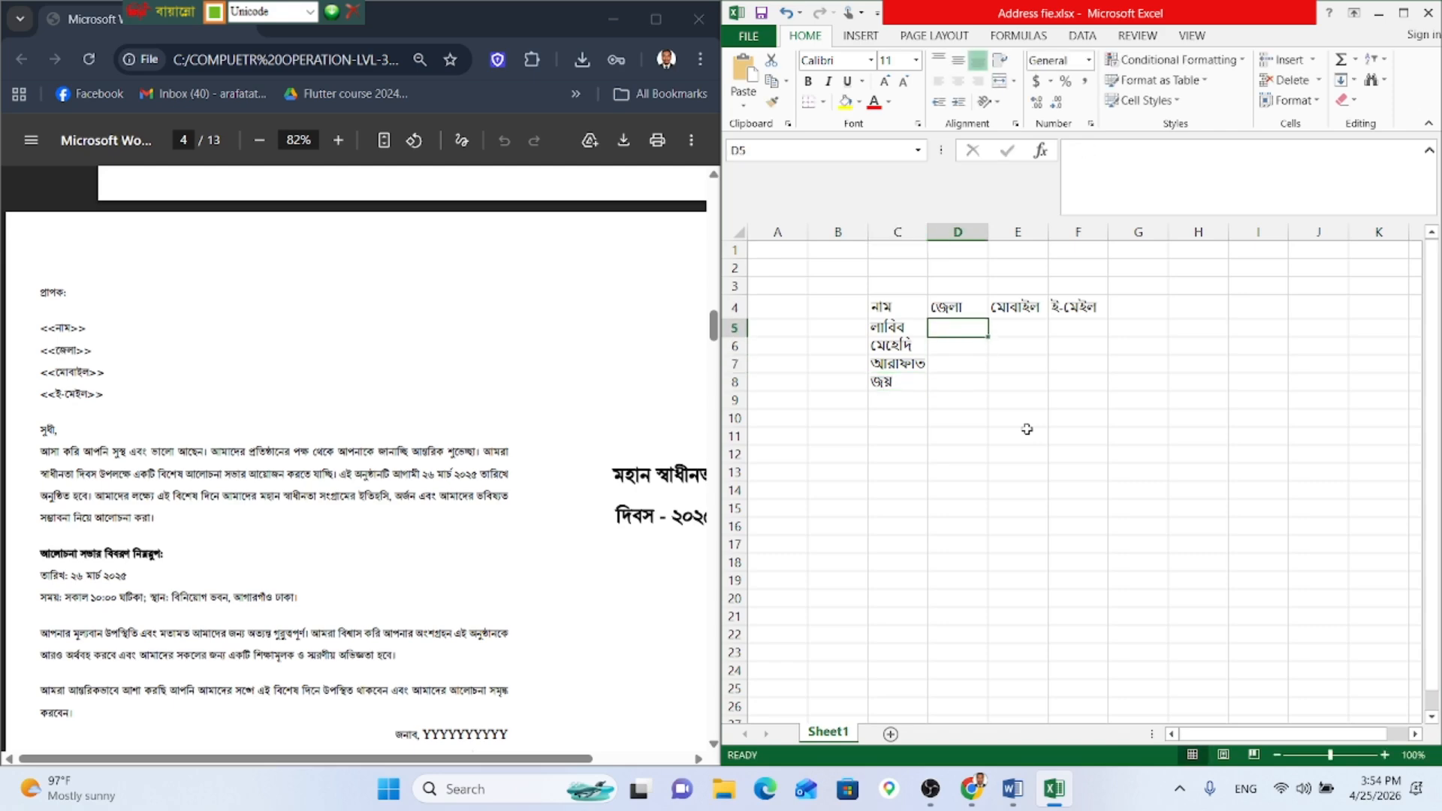
text(র)
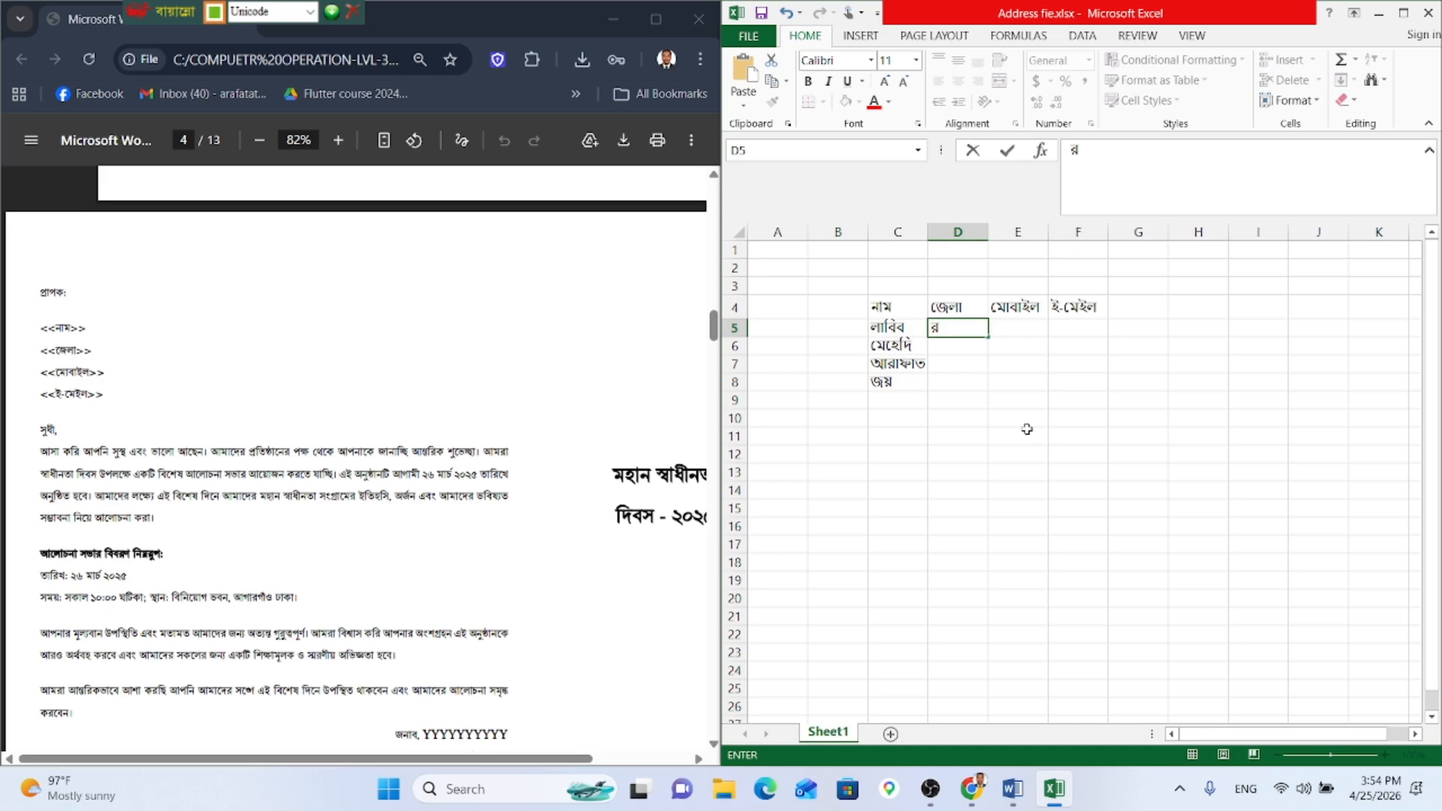
text(ংপুর)
key(BackSpace)
text(র)
key(Return)
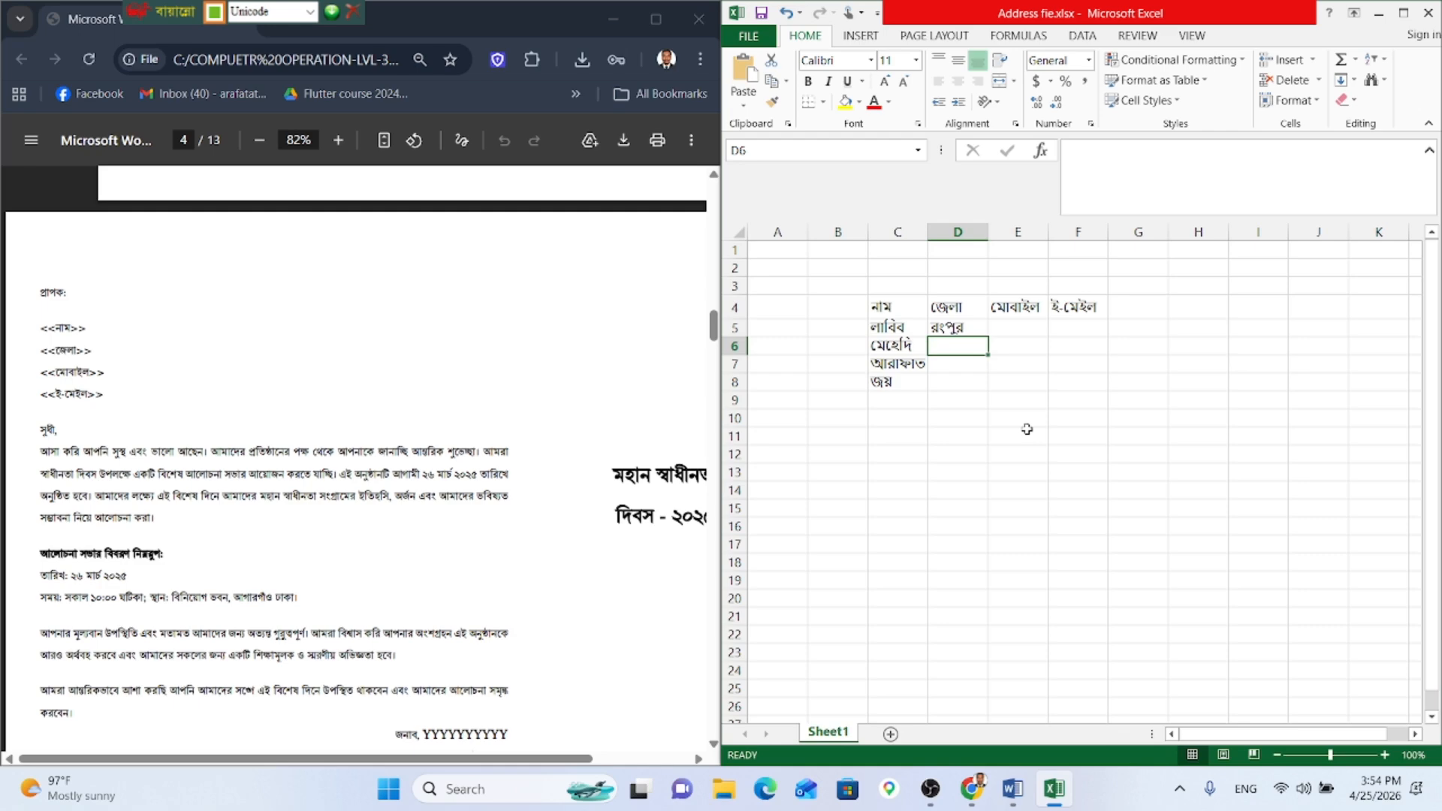
Step: Enter ঢাকা in D6 and কুষ্টিয়া as the district in D7
text(চা)
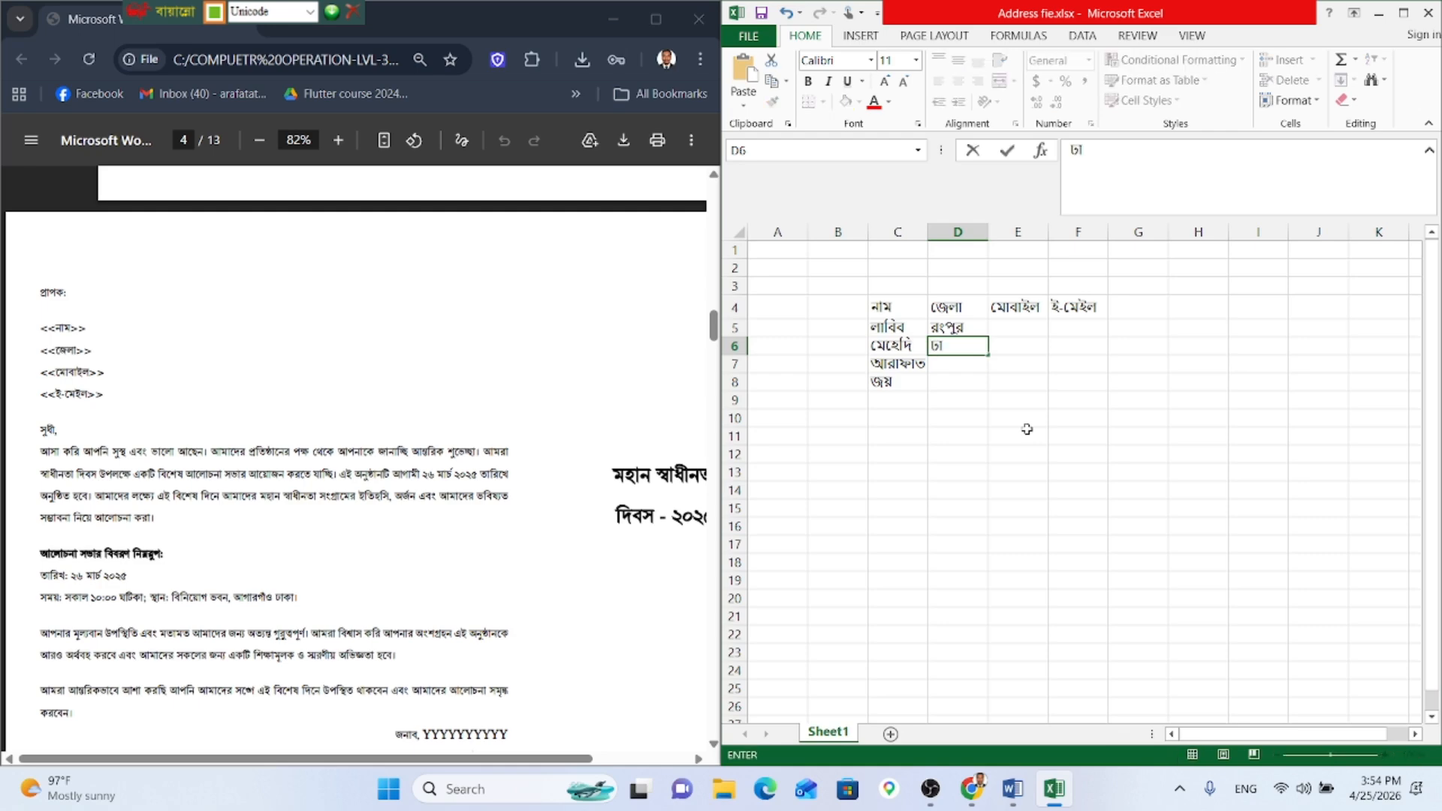
text(কা)
key(Return)
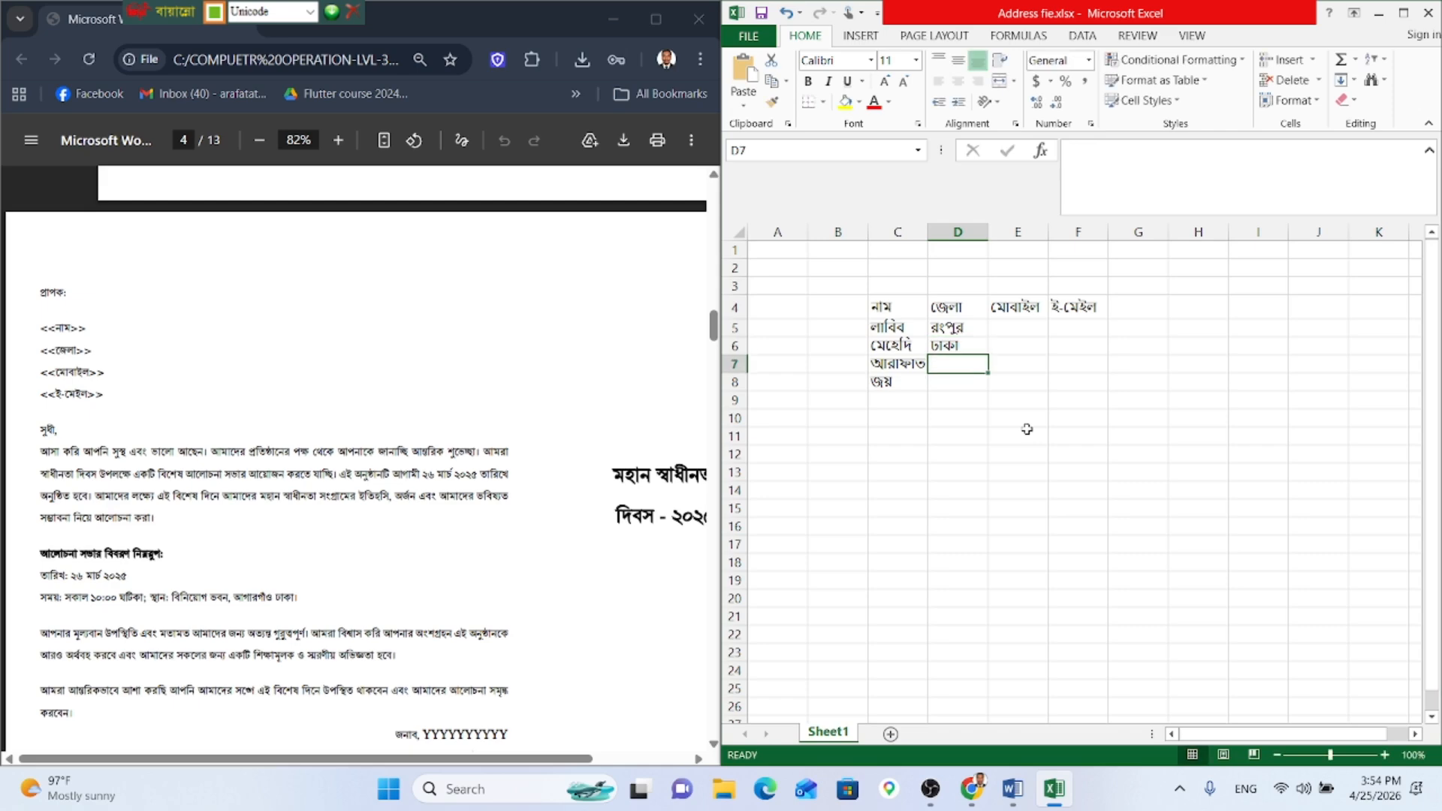
text(কু)
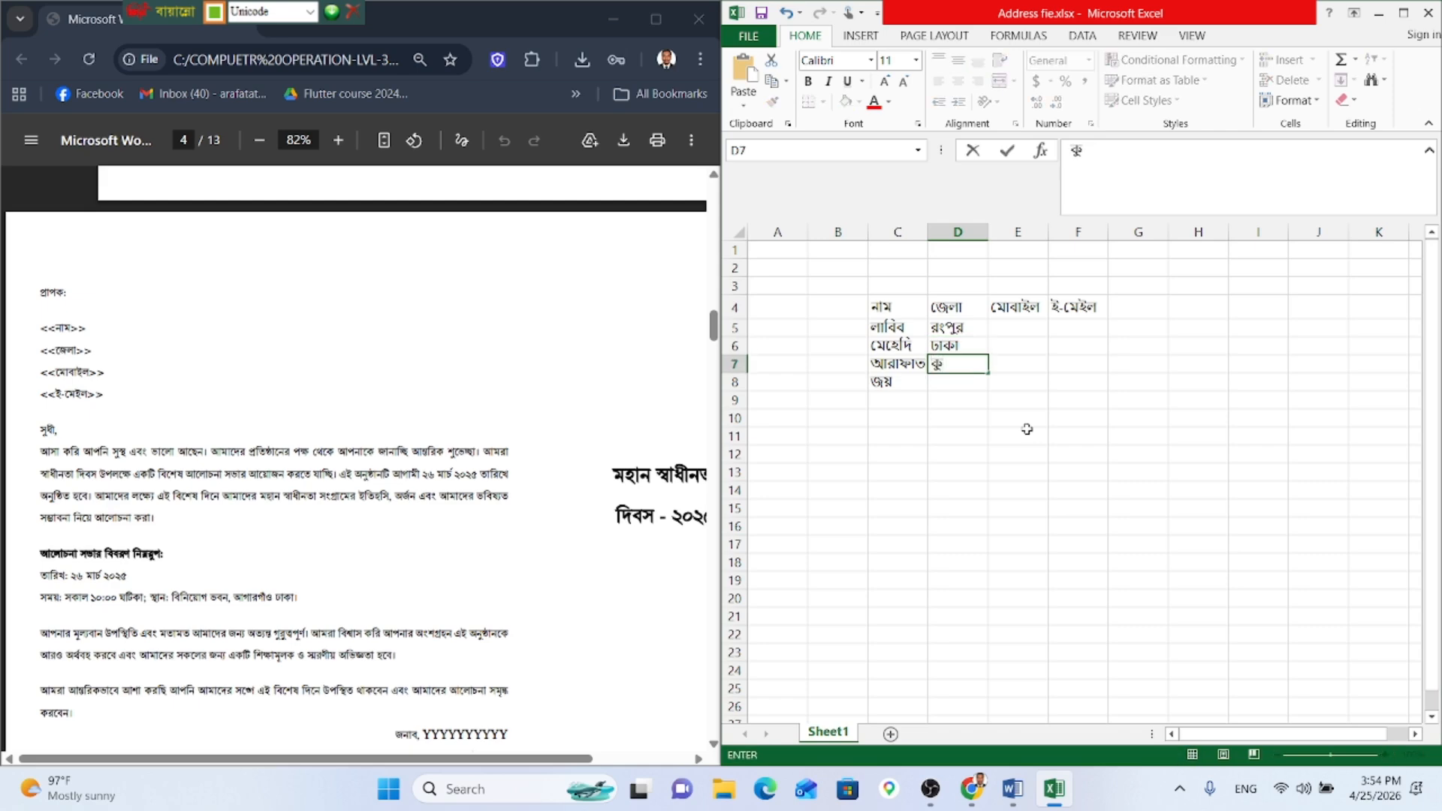
text(ষি)
text(্ট)
key(BackSpace)
key(BackSpace)
key(BackSpace)
key(BackSpace)
key(BackSpace)
key(BackSpace)
text(কুটিয়া)
key(Return)
key(Up)
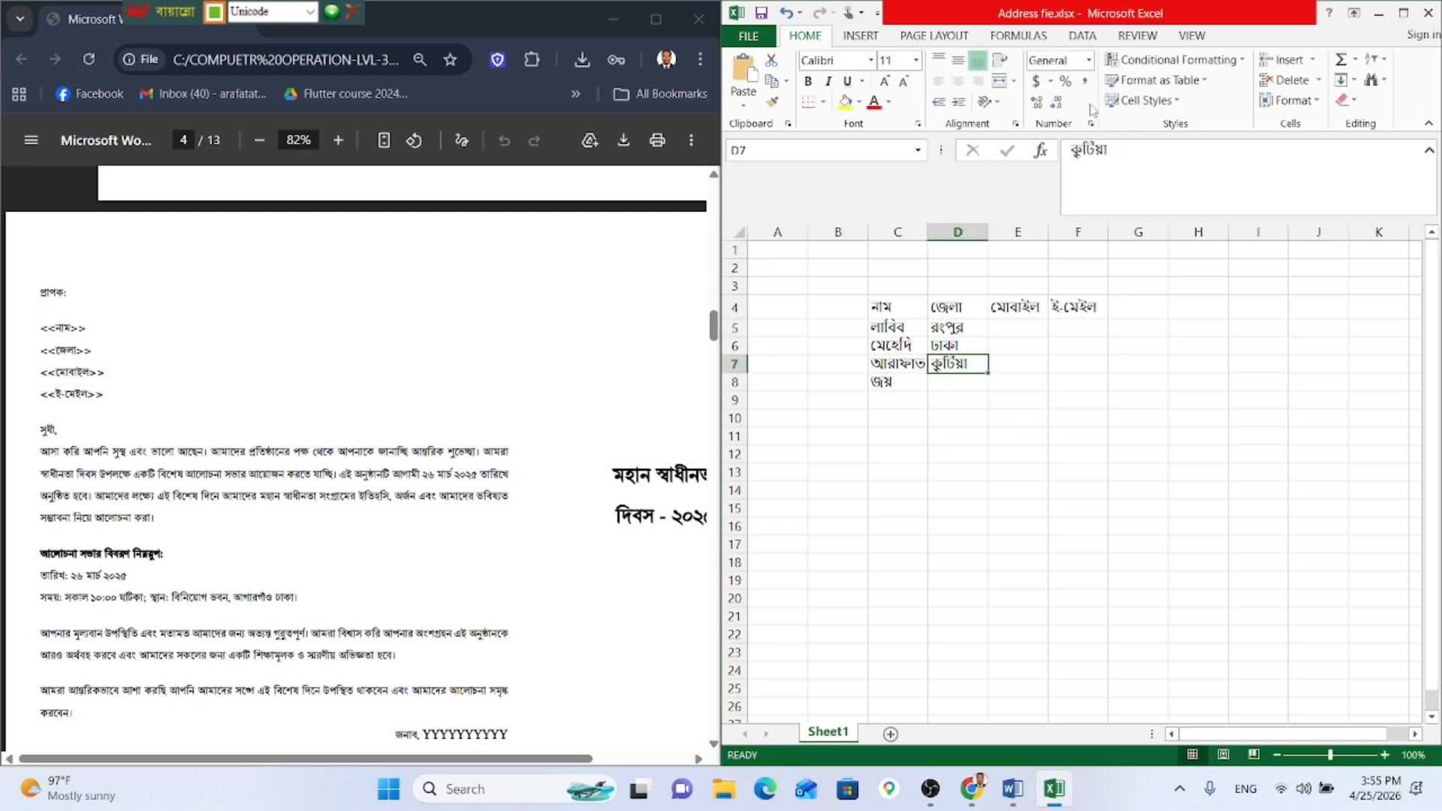
Step: Try to correct the D7 district spelling, ending by clearing the cell
click(1135, 153)
key(BackSpace)
key(BackSpace)
key(BackSpace)
key(BackSpace)
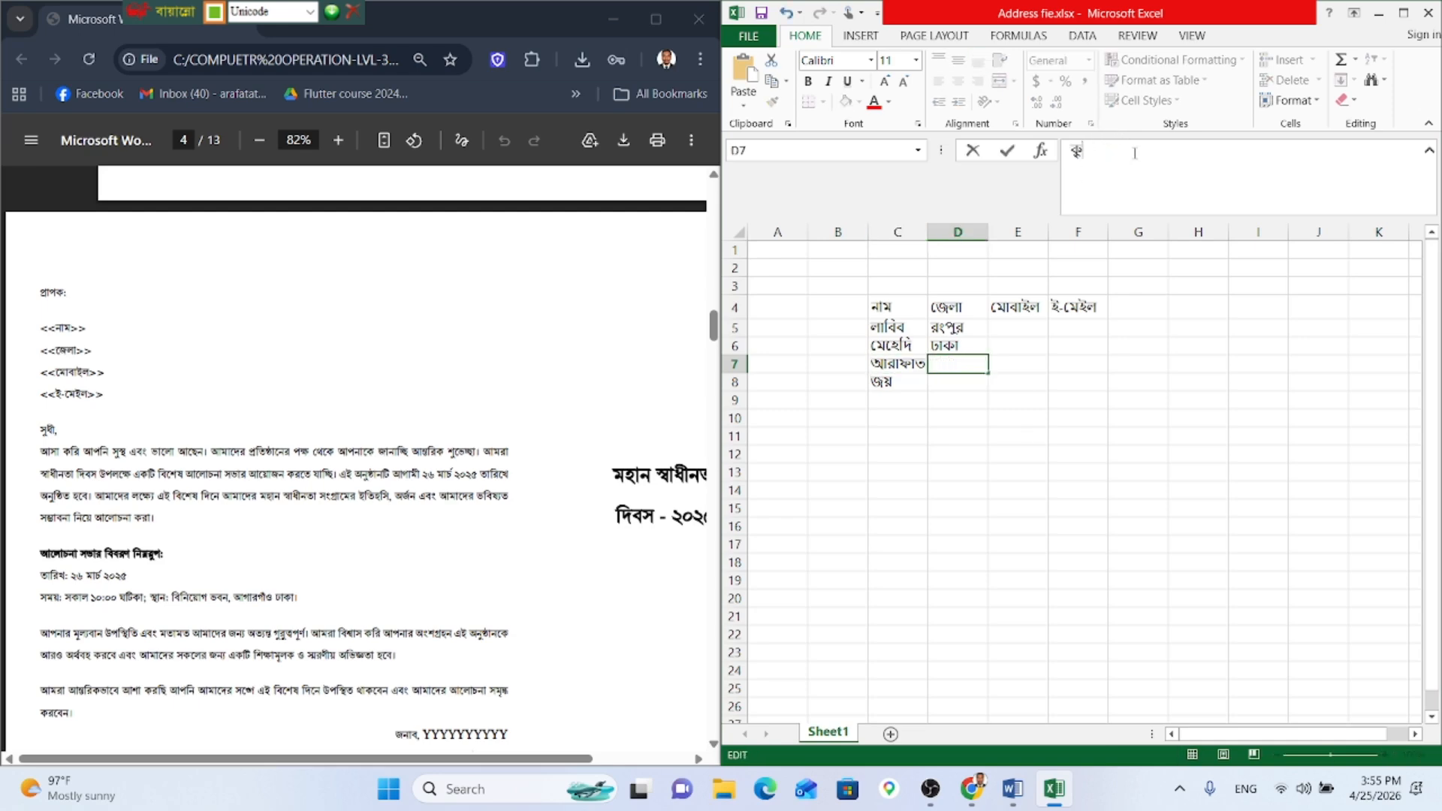
key(BackSpace)
key(BackSpace)
text(কুষি)
key(BackSpace)
key(BackSpace)
text(ষ্ট)
text(য়)
key(BackSpace)
key(BackSpace)
key(BackSpace)
key(BackSpace)
text(কি)
key(BackSpace)
key(BackSpace)
text(কু)
key(shift+End)
key(BackSpace)
text(ষ্টয়া)
key(ctrl+z)
key(ctrl+y)
key(BackSpace)
key(BackSpace)
text(য়া)
key(BackSpace)
key(BackSpace)
key(BackSpace)
key(BackSpace)
text(ষ্ট)
key(BackSpace)
key(BackSpace)
key(BackSpace)
key(BackSpace)
key(BackSpace)
text(ক)
key(BackSpace)
key(Return)
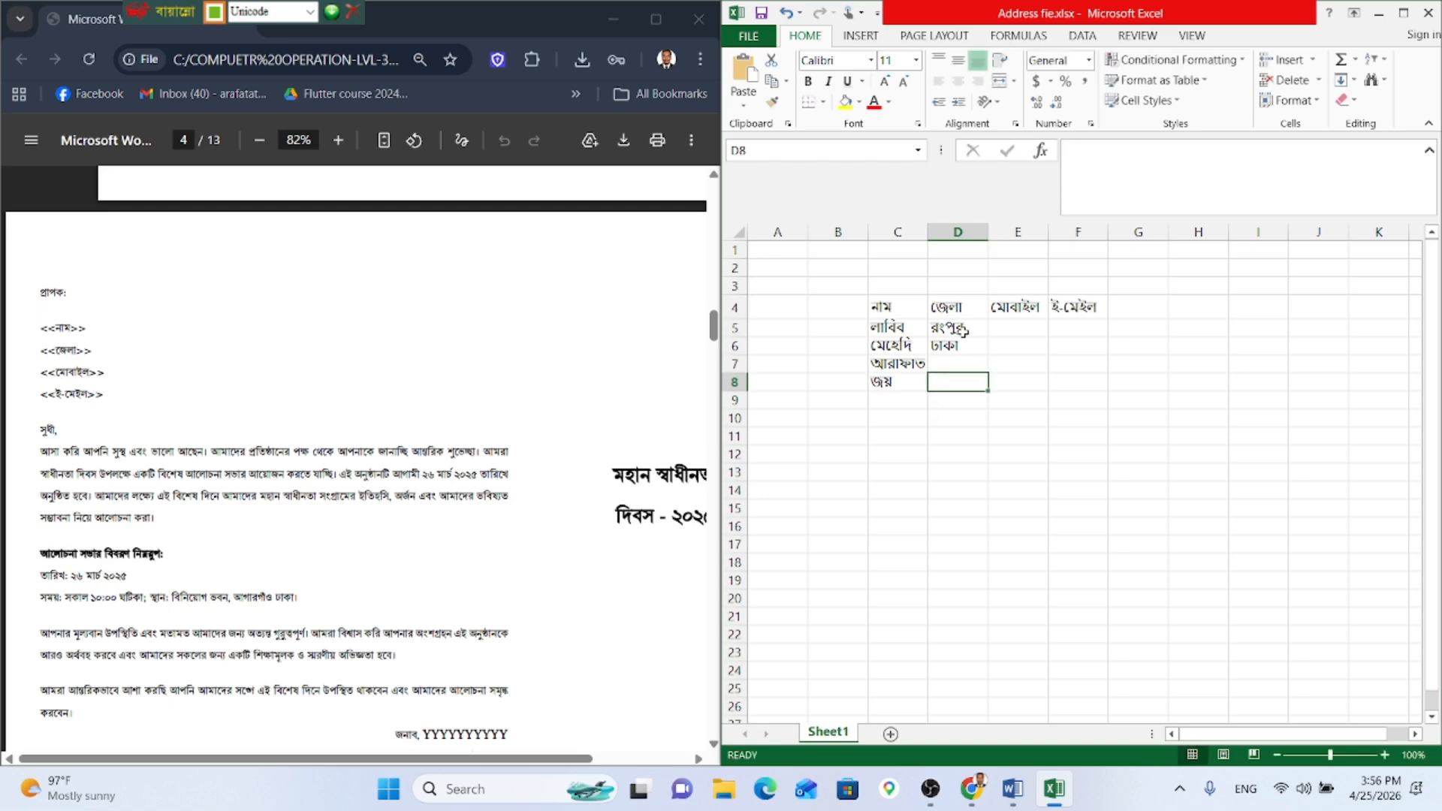
Step: Enter মাগুরা in D7 and খুলনা in D8
click(953, 361)
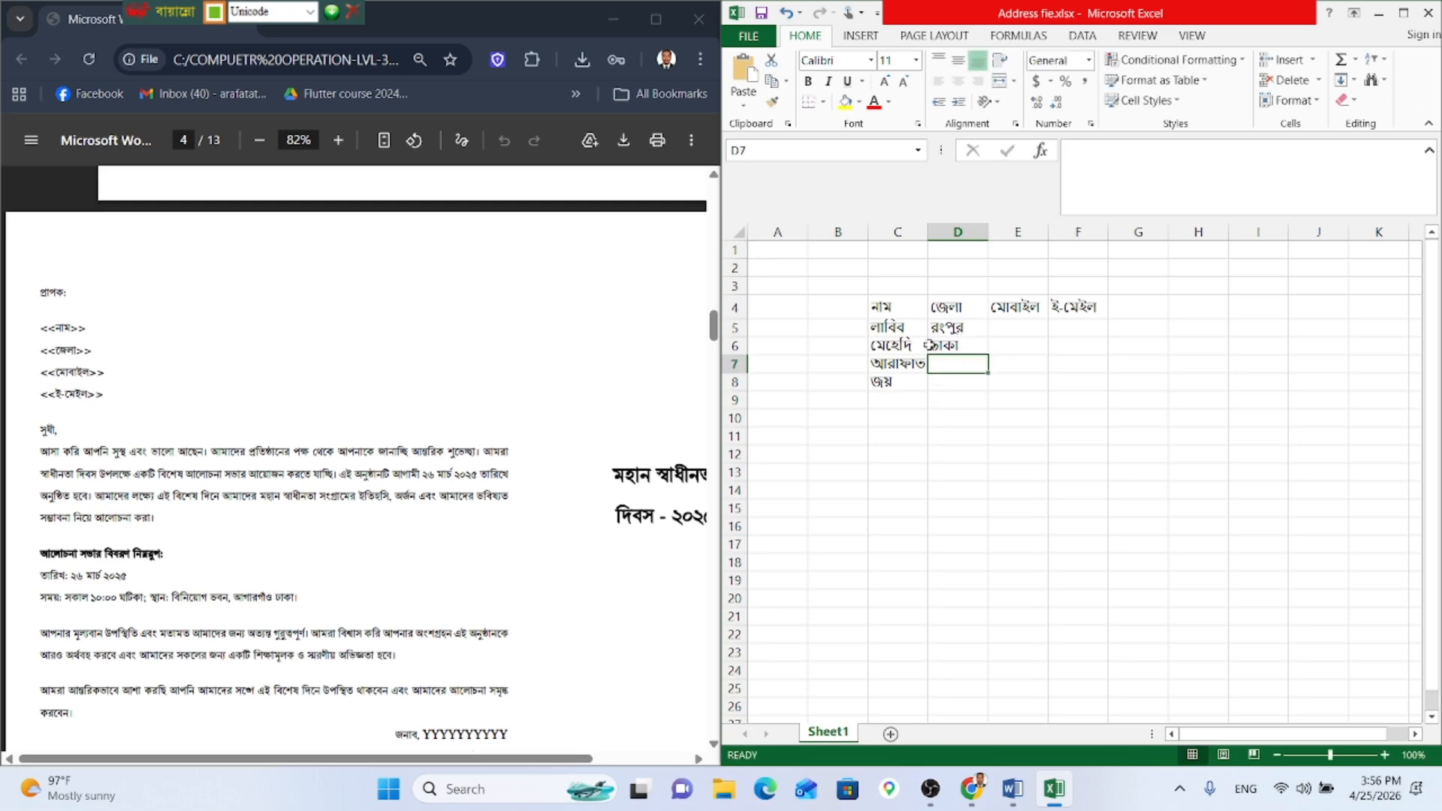
text(মাগু)
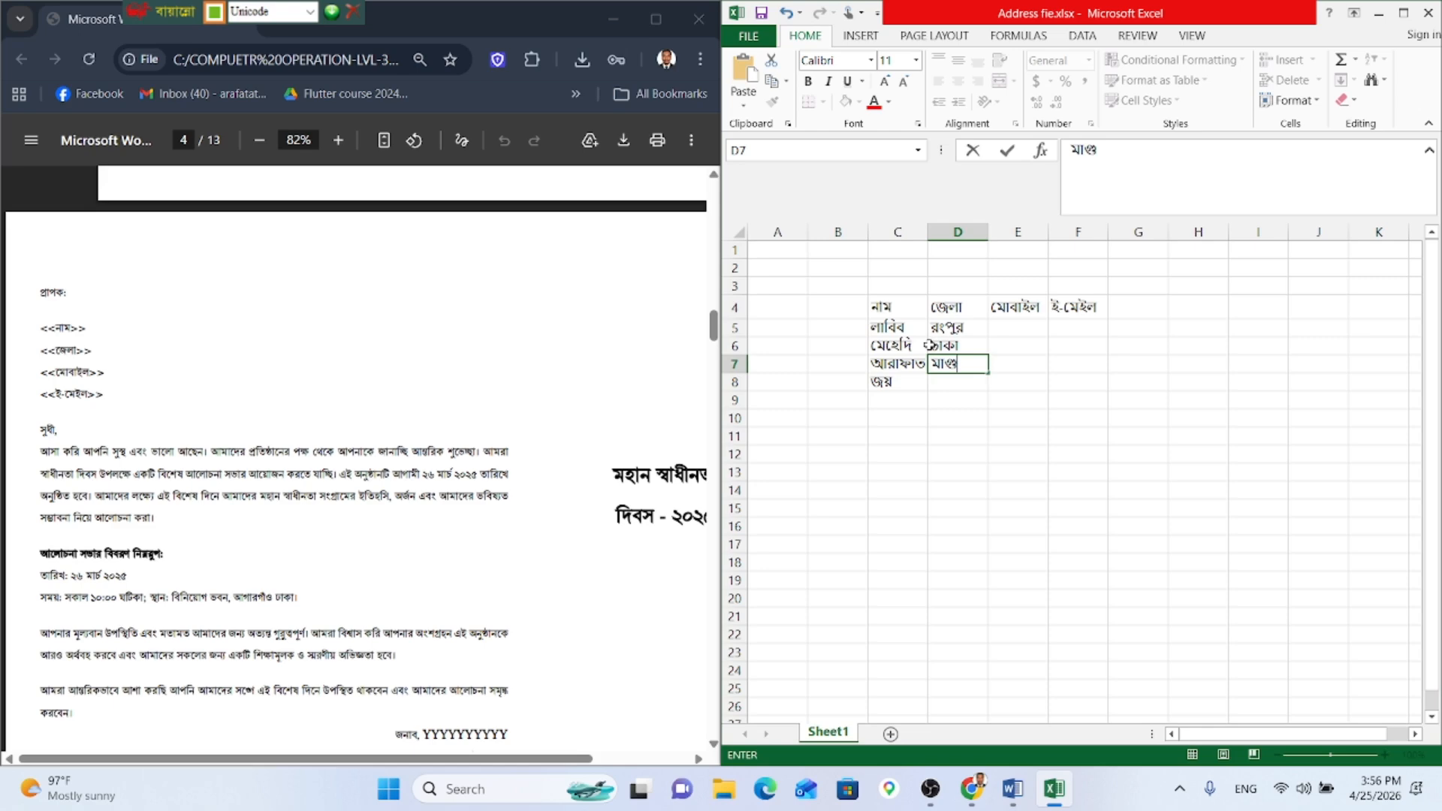
text(রা)
key(Return)
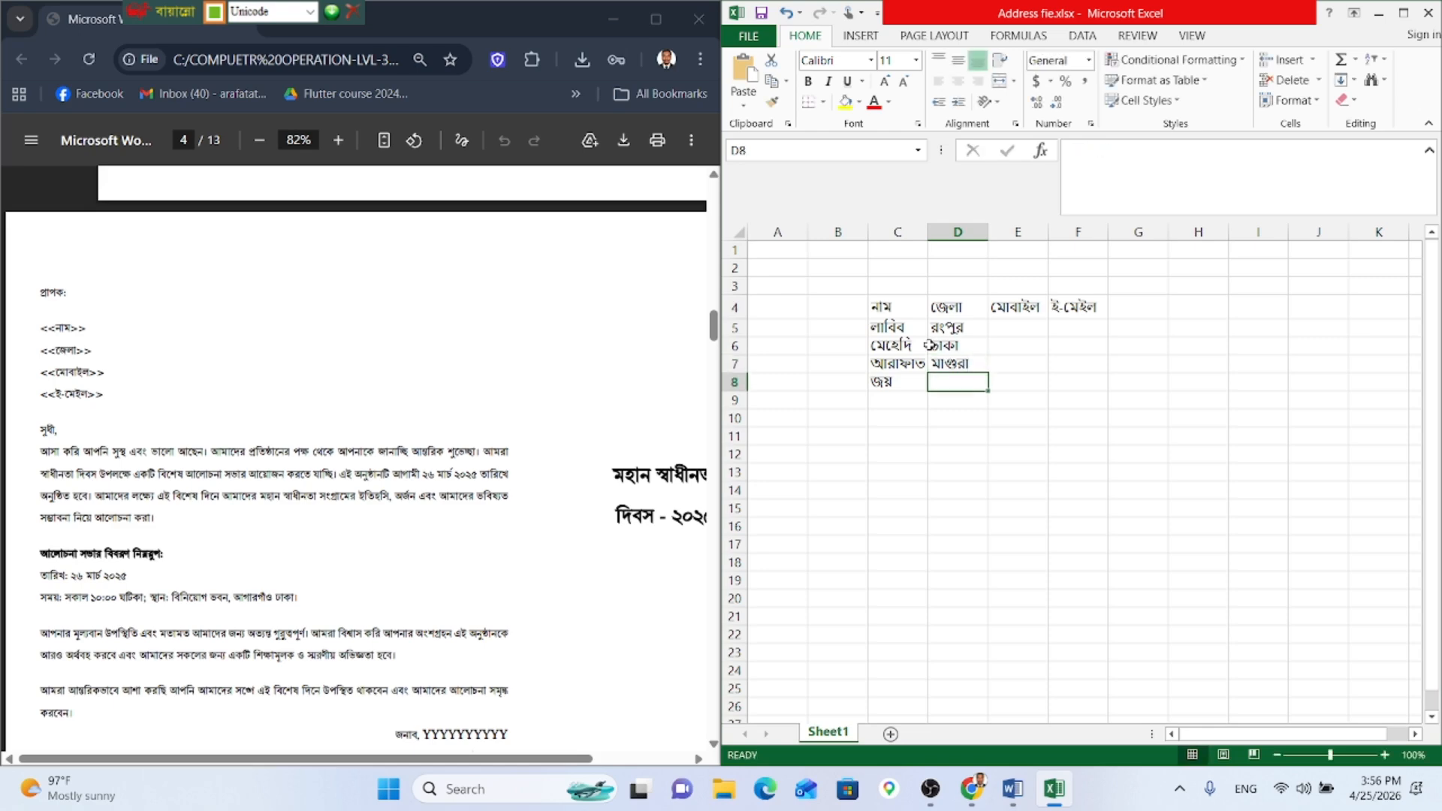
text(খুল)
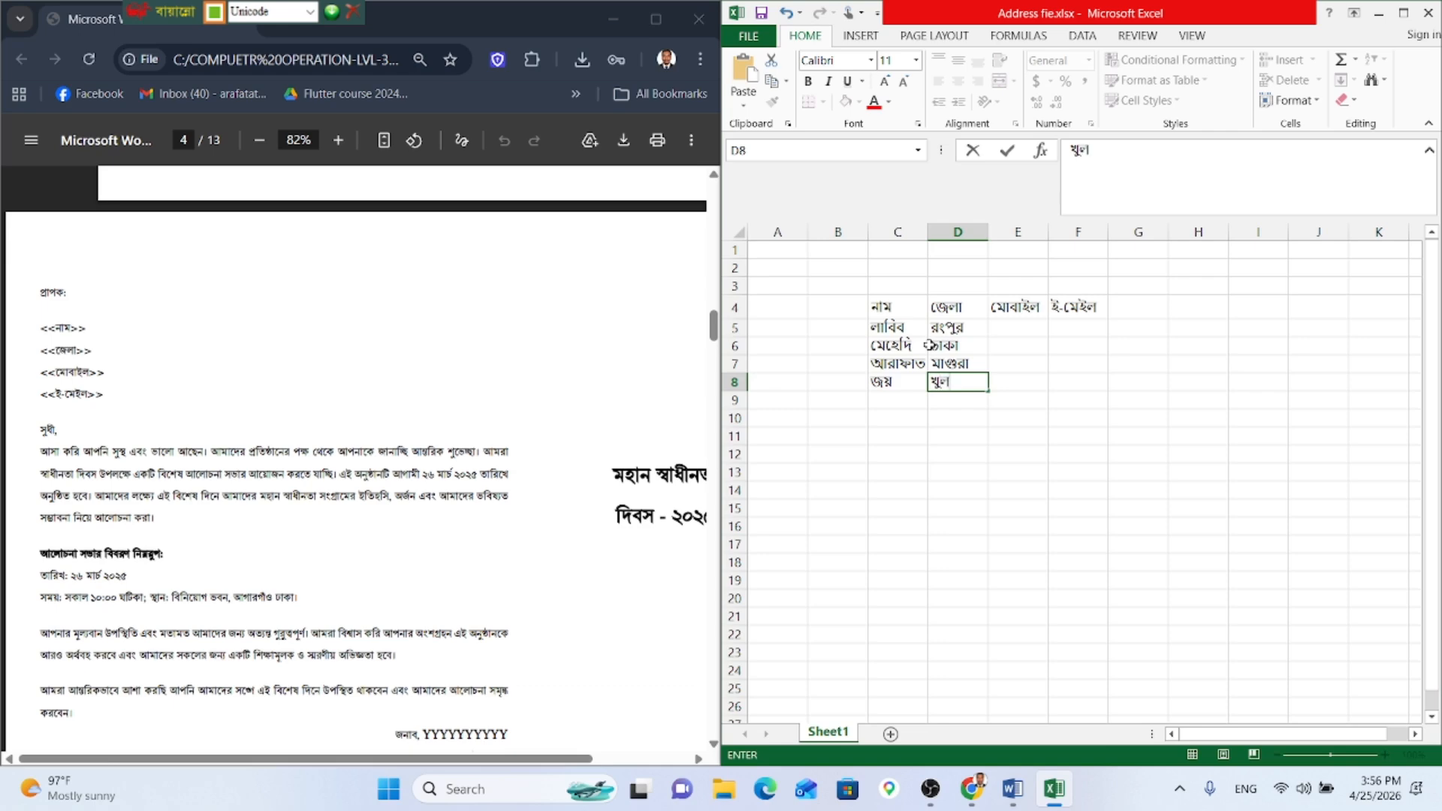
text(না)
Step: Widen column E to fit the mobile numbers
click(1025, 327)
drag(1044, 231, 1109, 232)
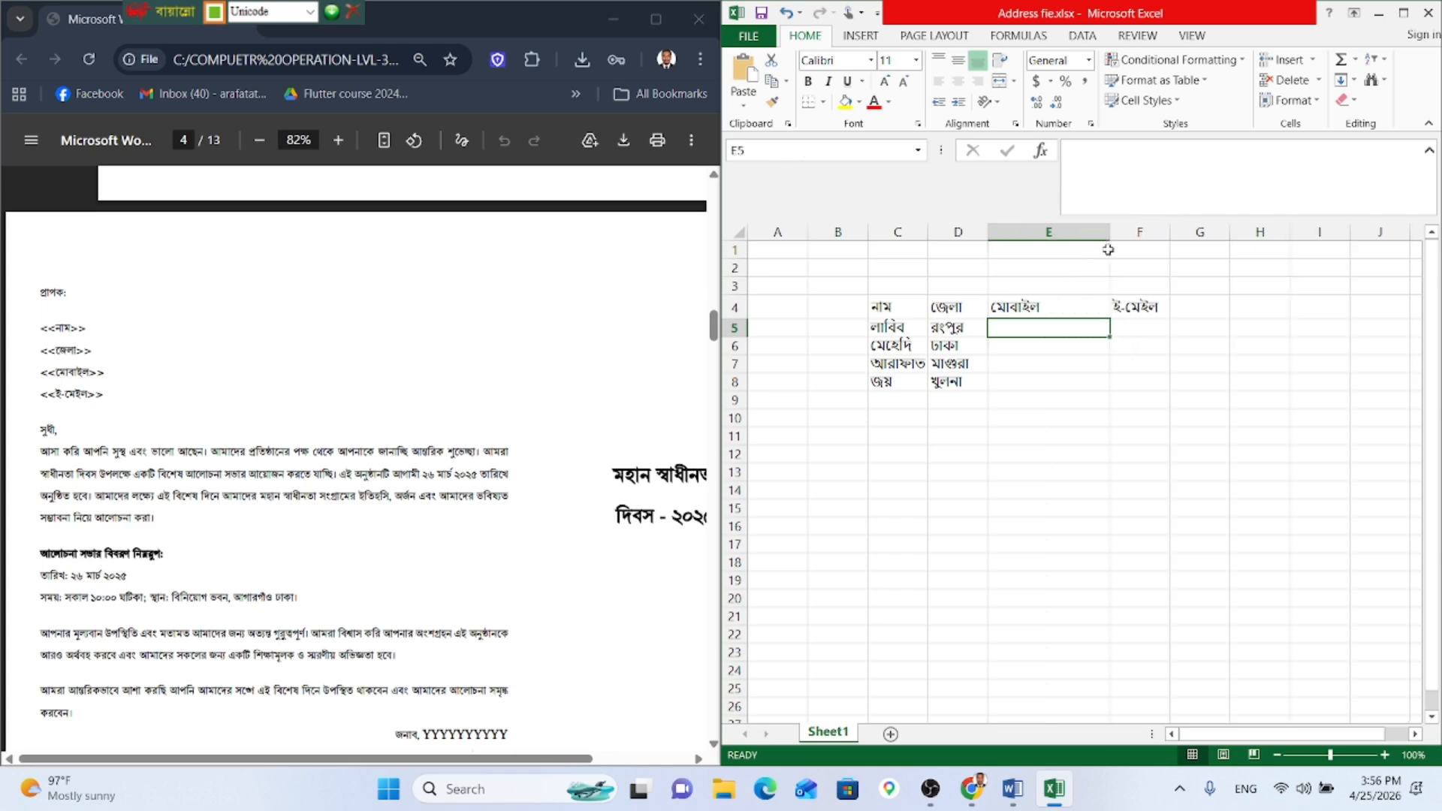
scroll(903, 304, down, 1)
scroll(1029, 366, right, 2)
click(968, 414)
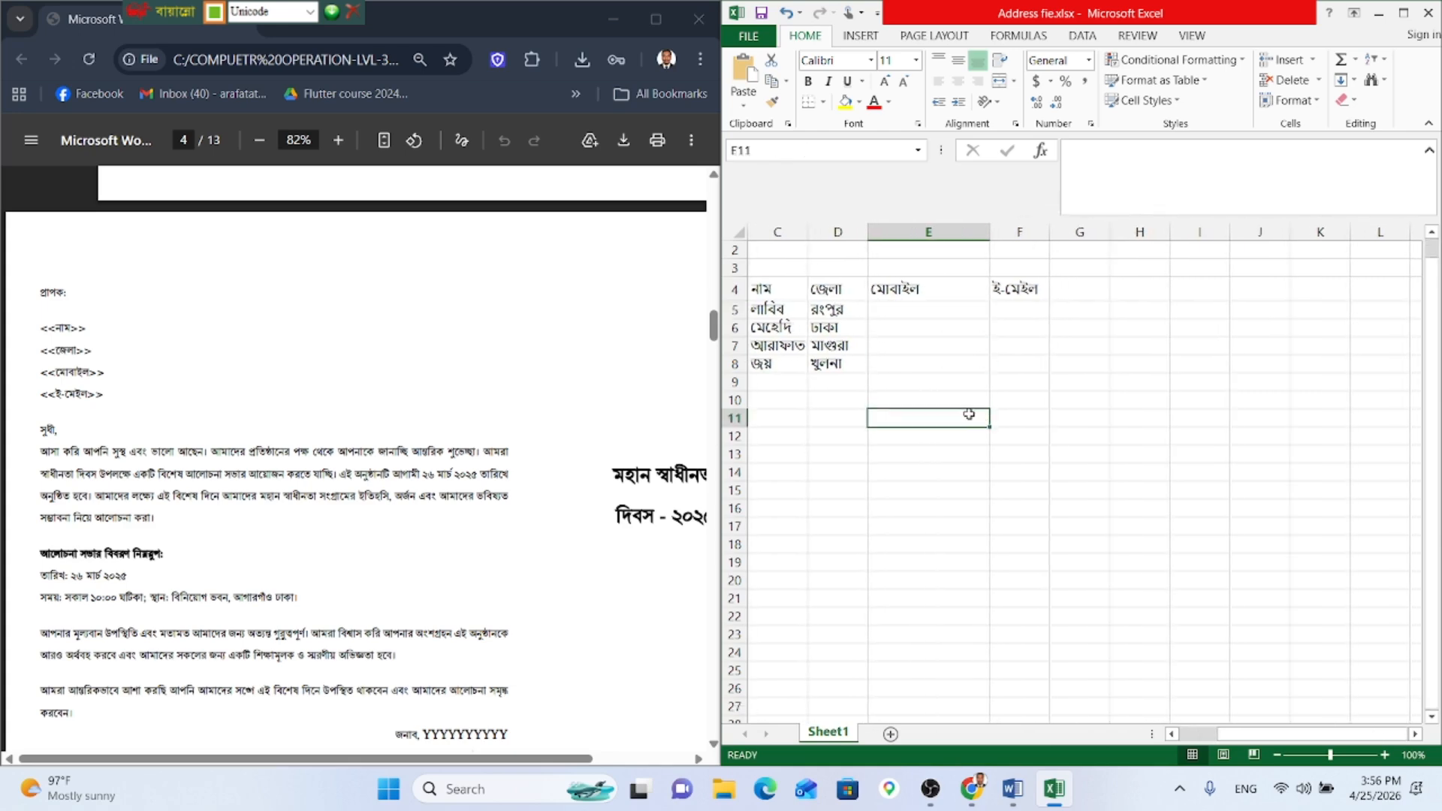
Step: Apply All Borders to C4:F8 and centre its text horizontally and vertically
click(769, 291)
drag(769, 291, 1030, 360)
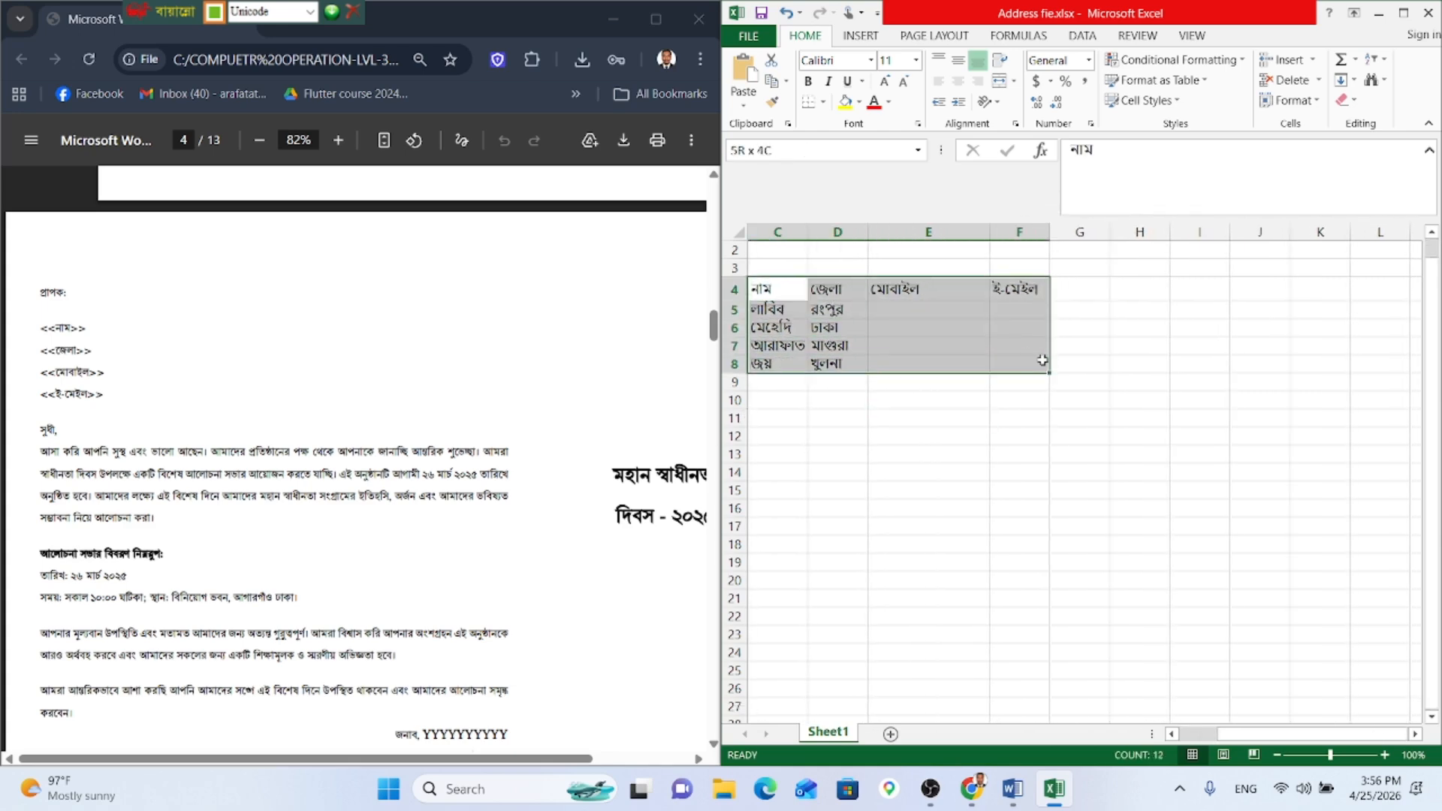
click(822, 104)
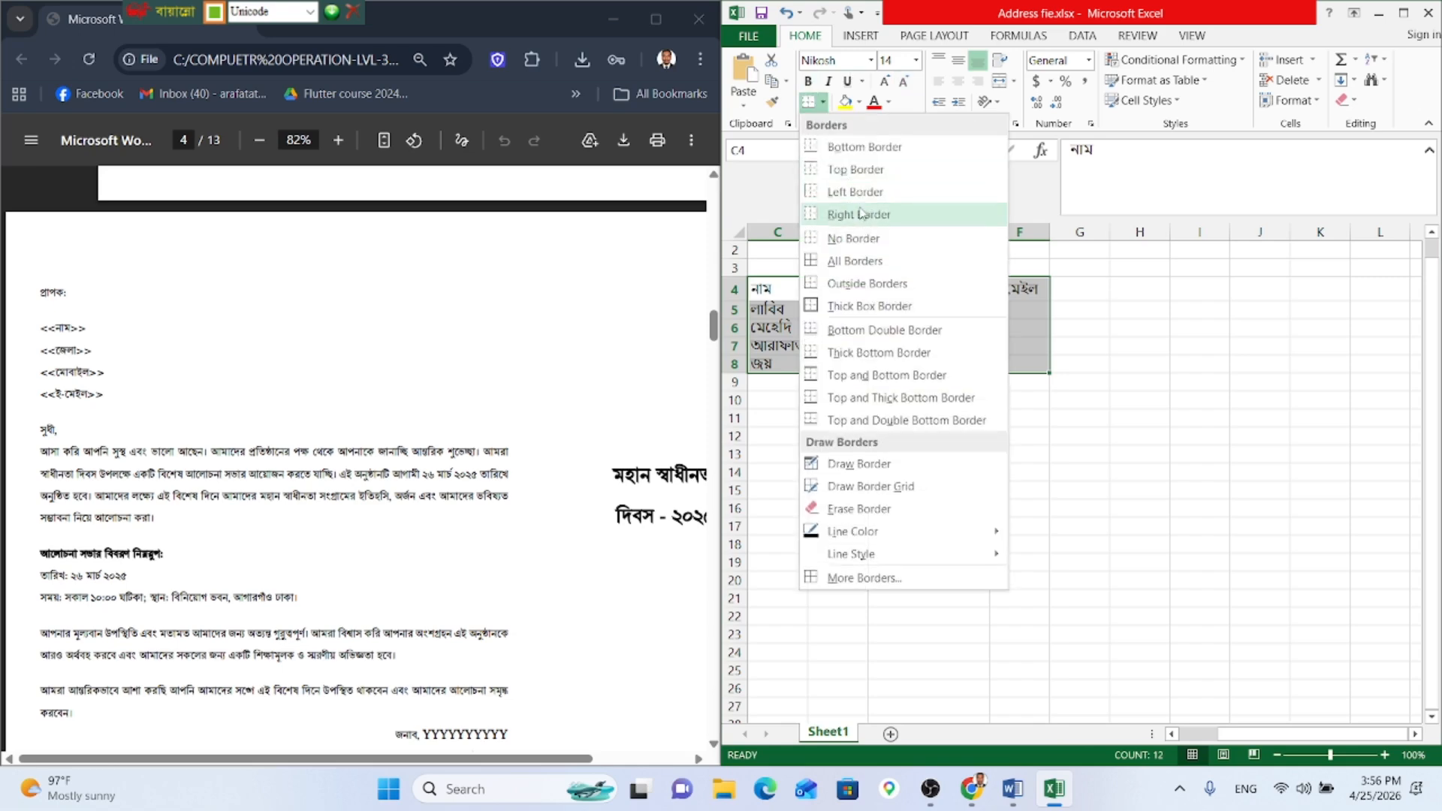
click(865, 263)
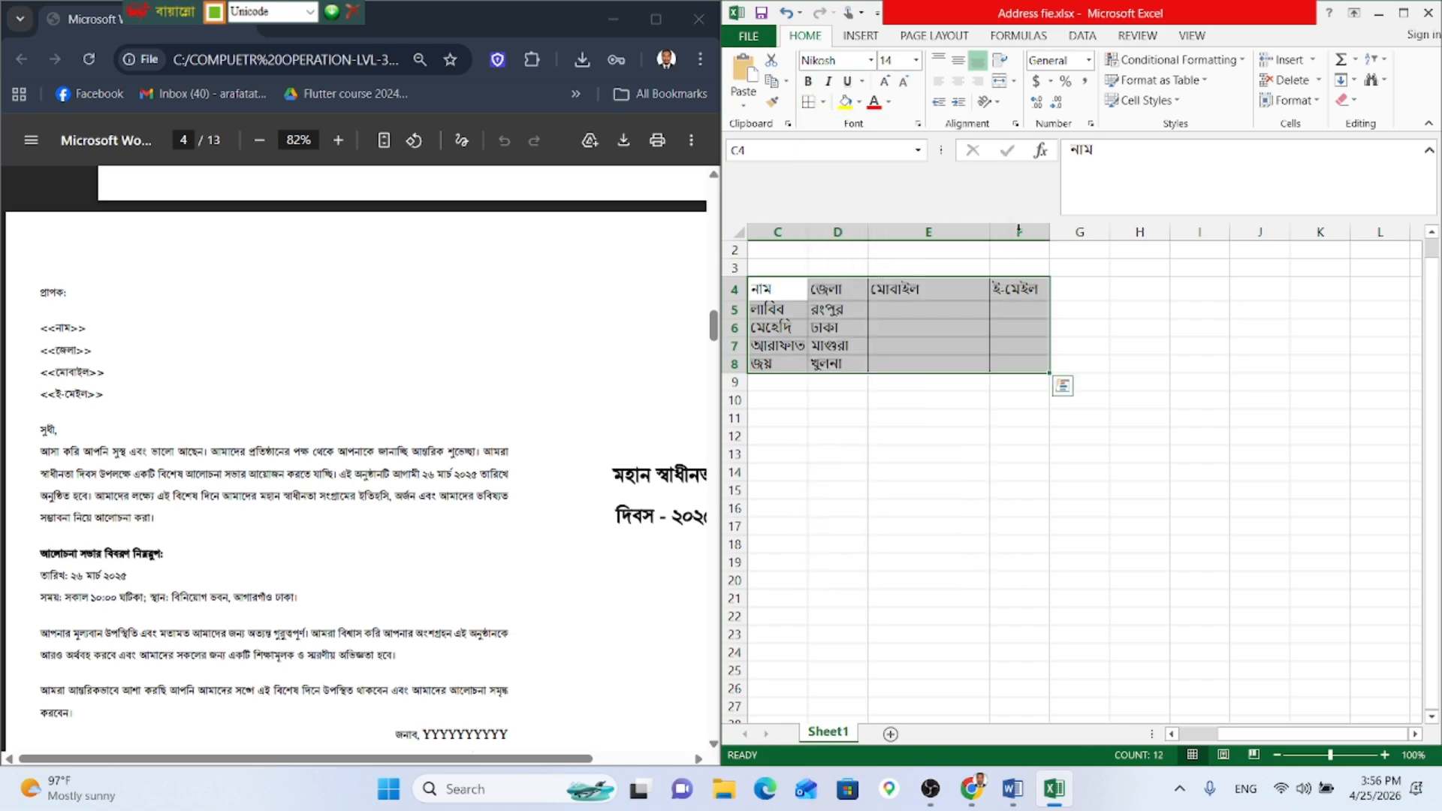
click(957, 80)
click(958, 60)
click(1086, 373)
Step: Type the first three recipients' mobile numbers into E5, E6 and E7
click(910, 311)
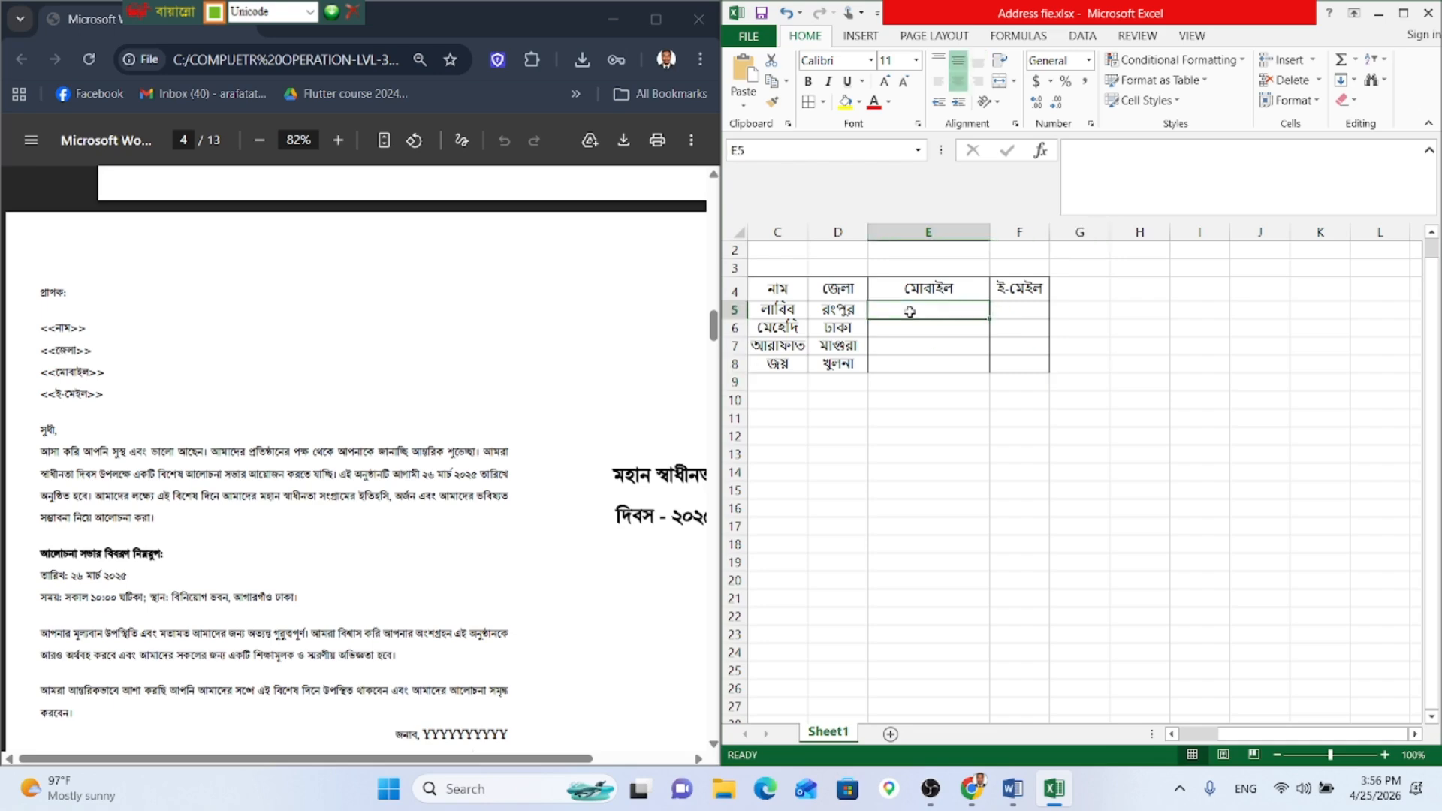
text(০১২)
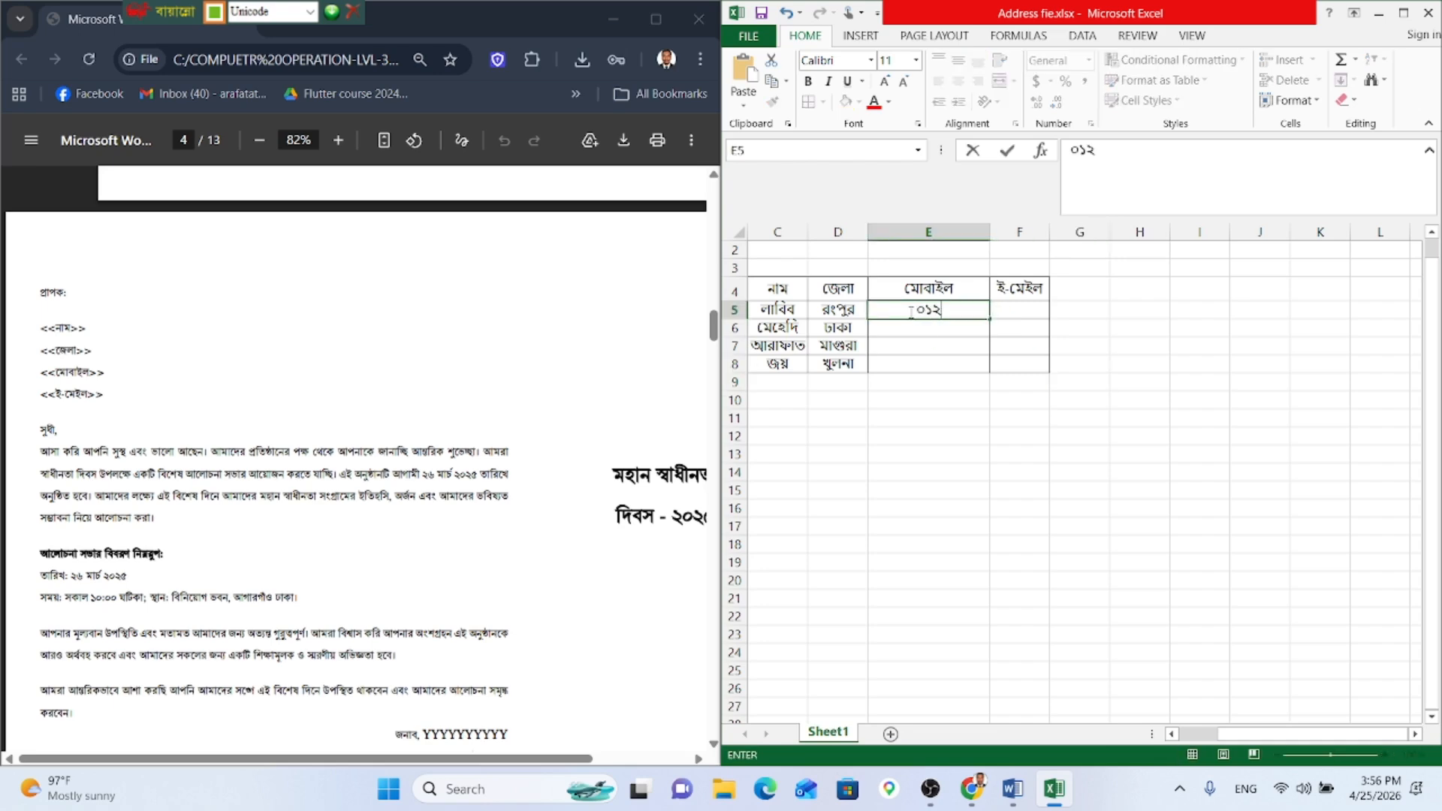
text(৩৪৫৬৭৮৯)
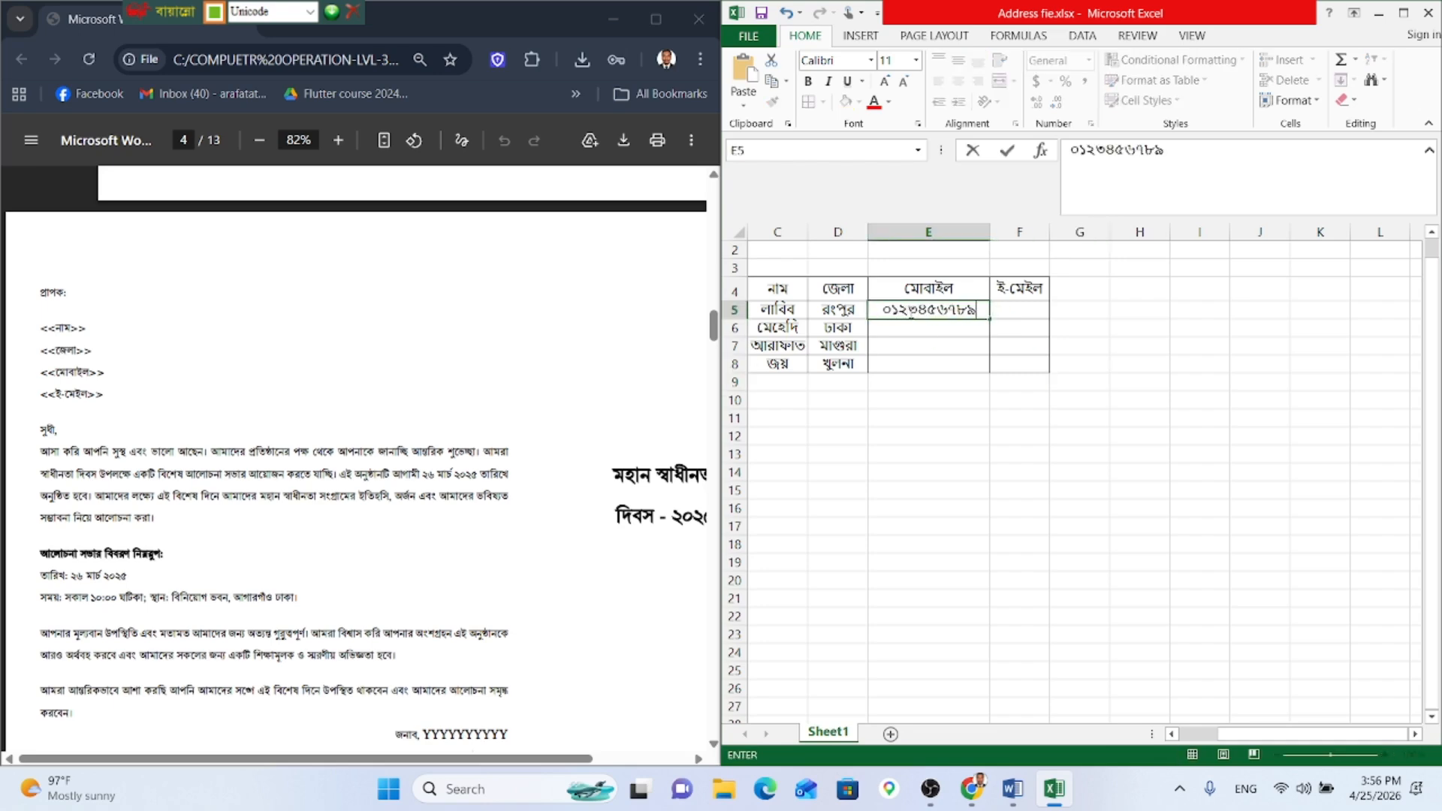
text(০)
key(Return)
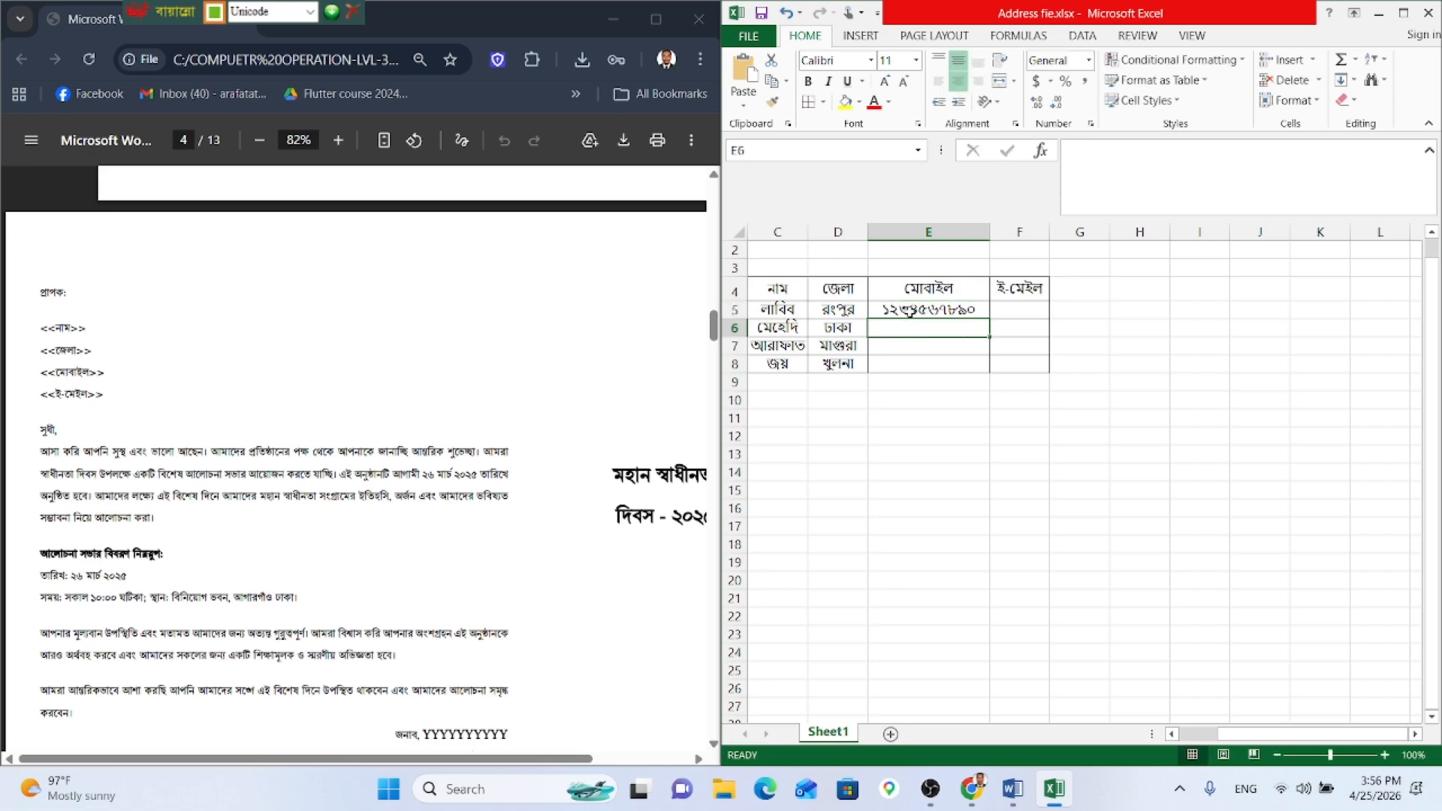
text(০১৯৮৭)
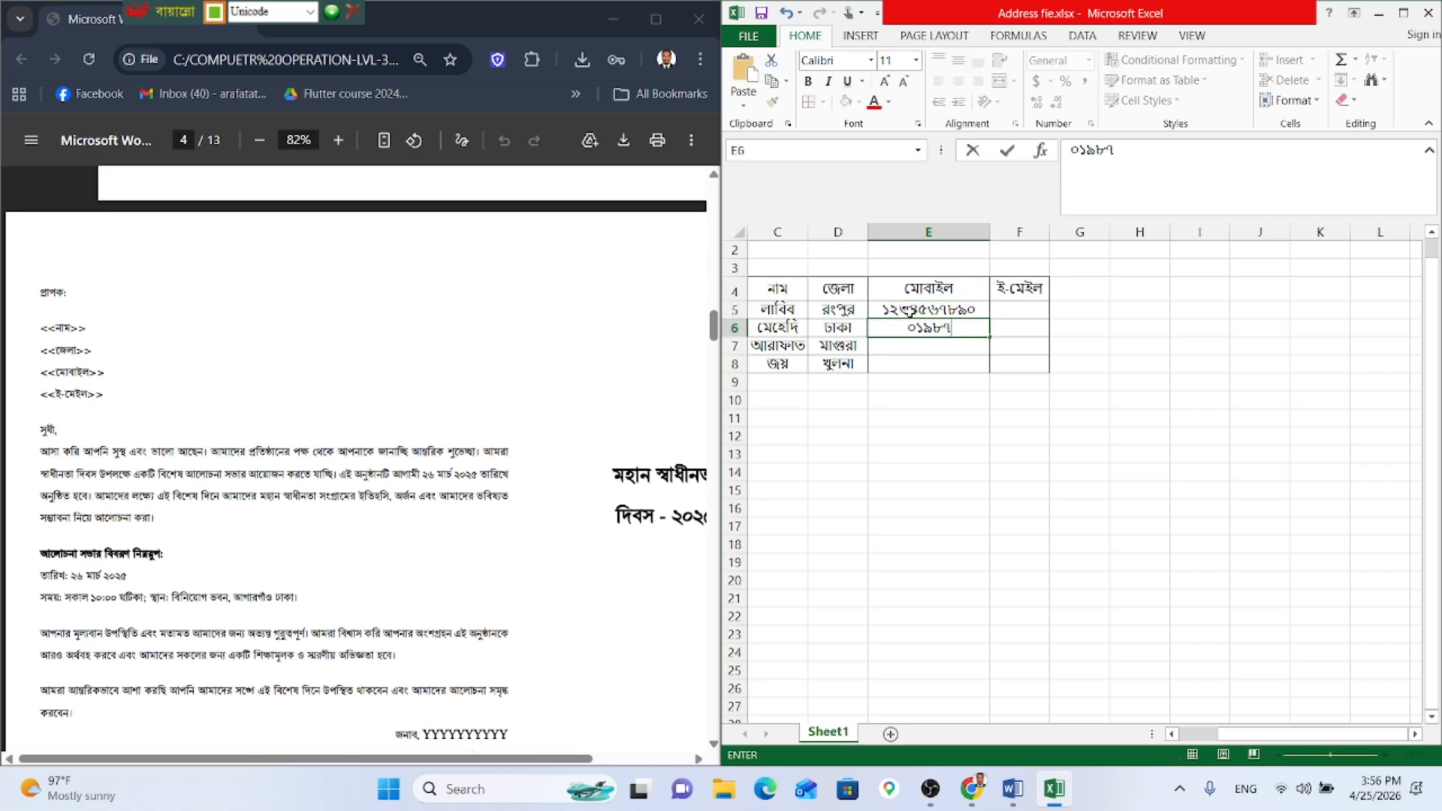
text(৬৫৪৩২১)
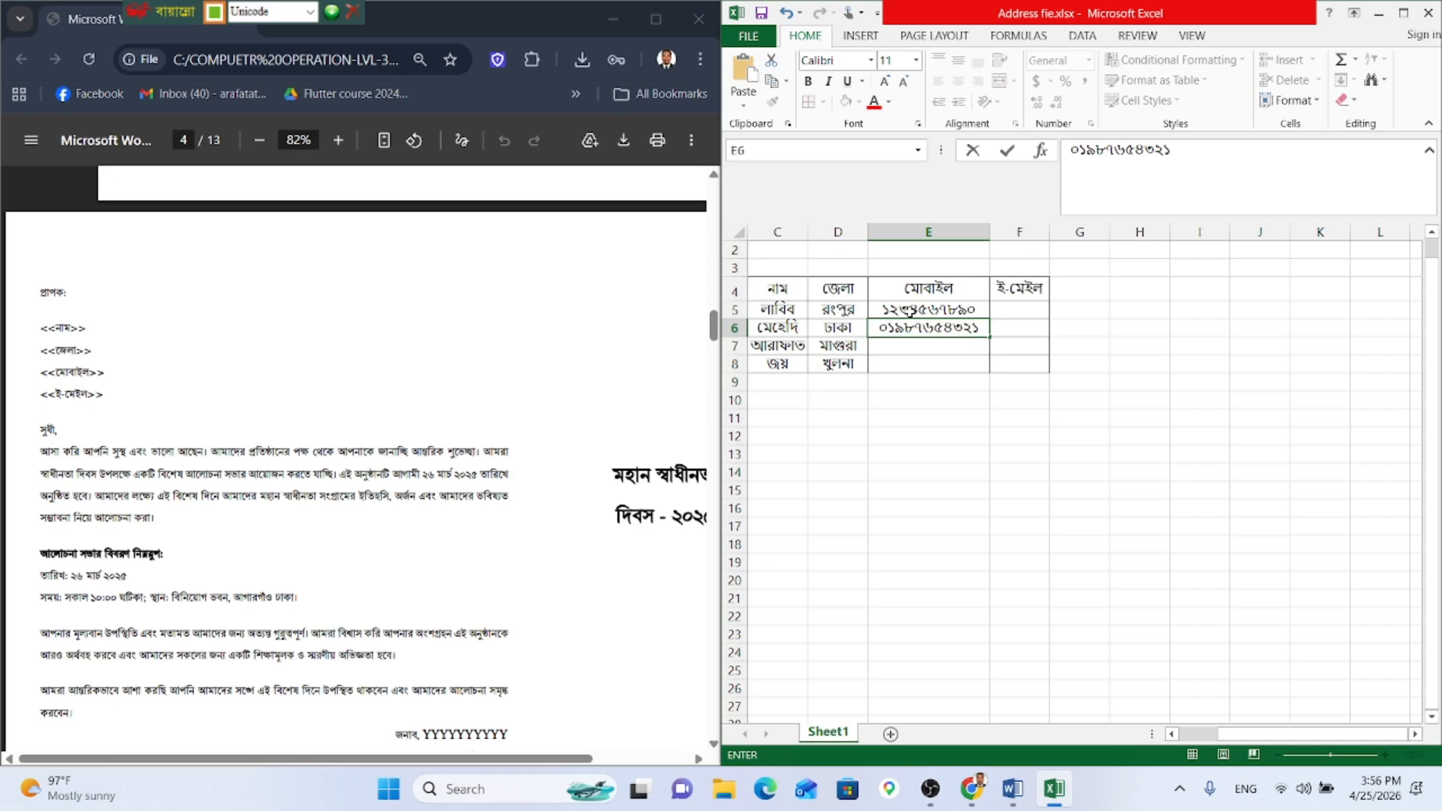
key(Return)
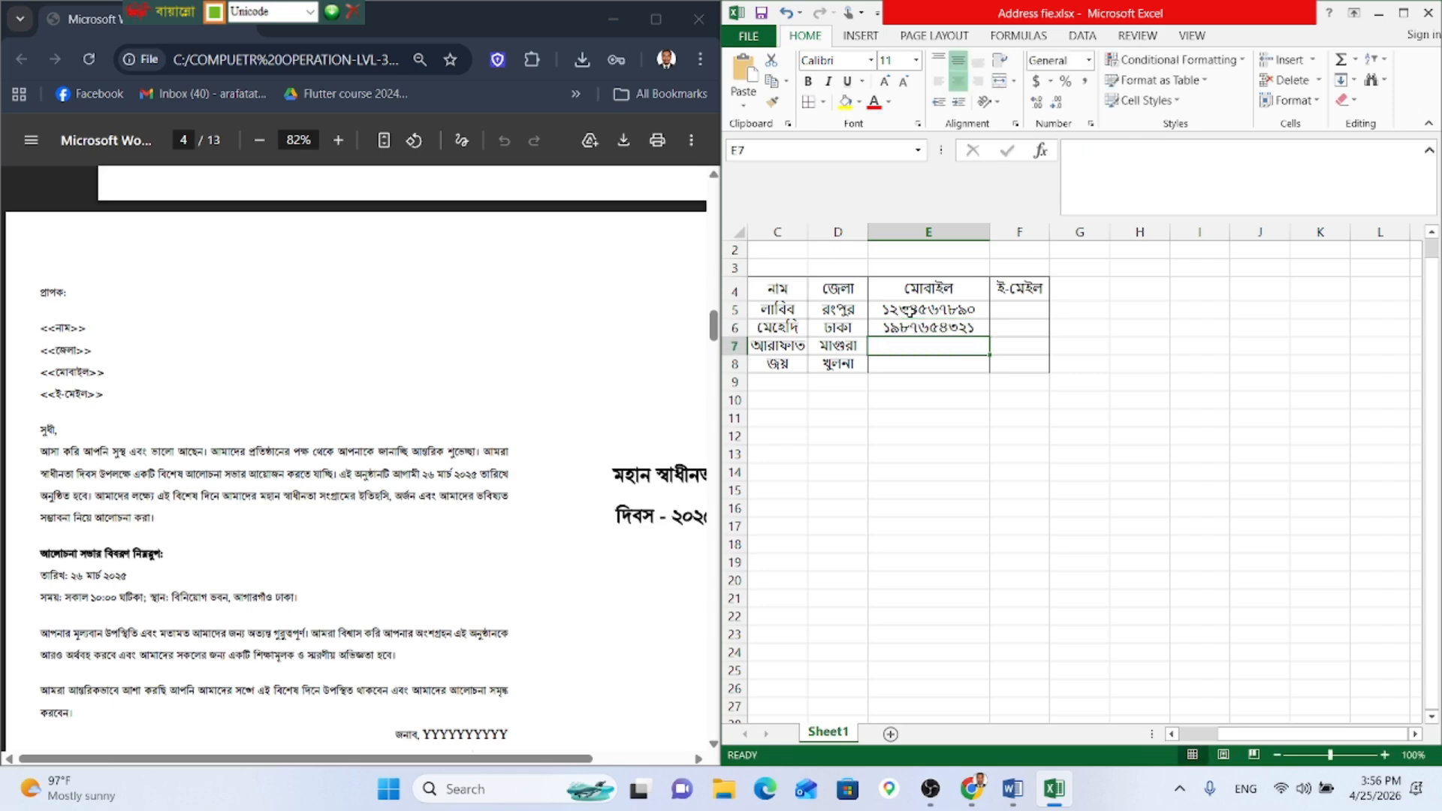
text(০১২)
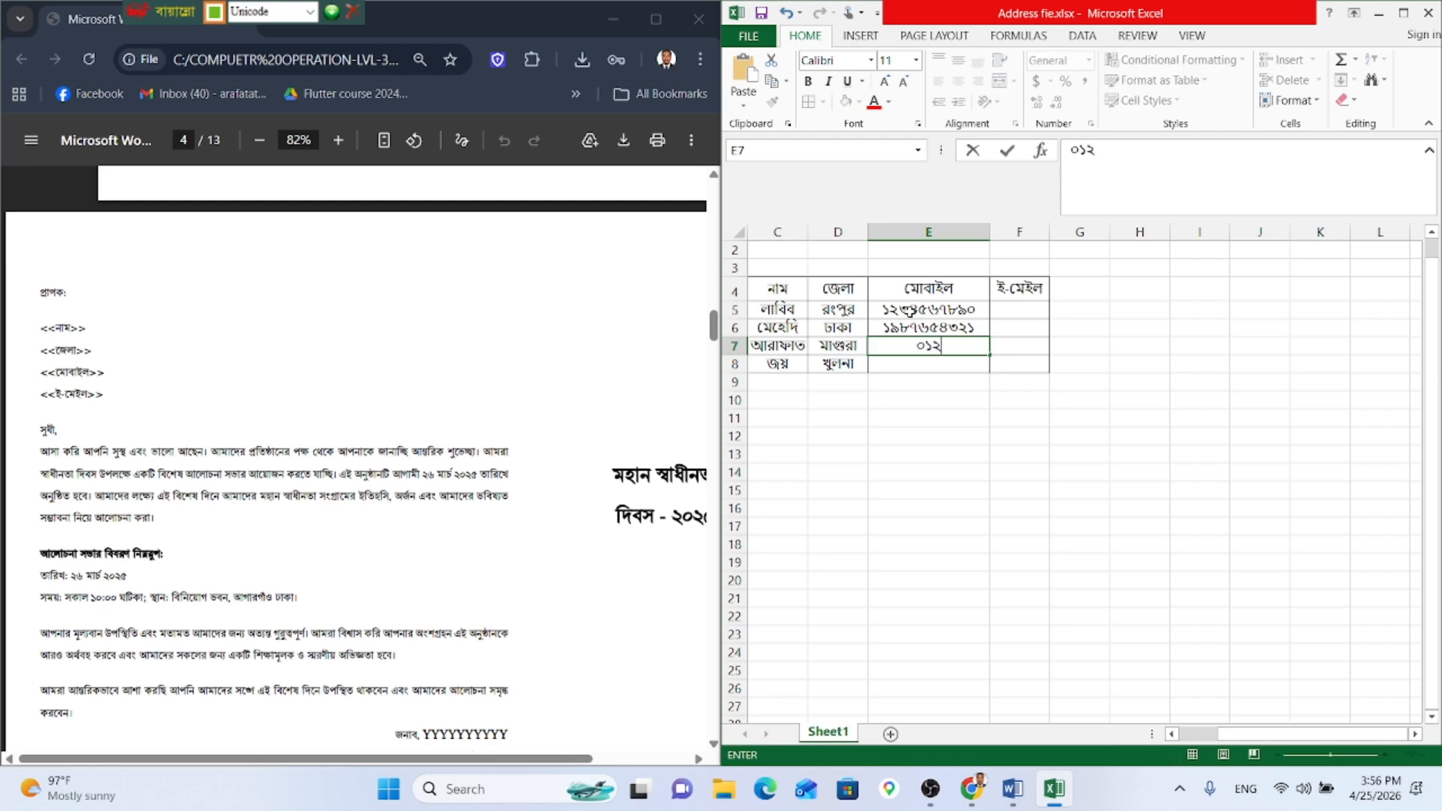
text(৩৪৫৯৮৭৬)
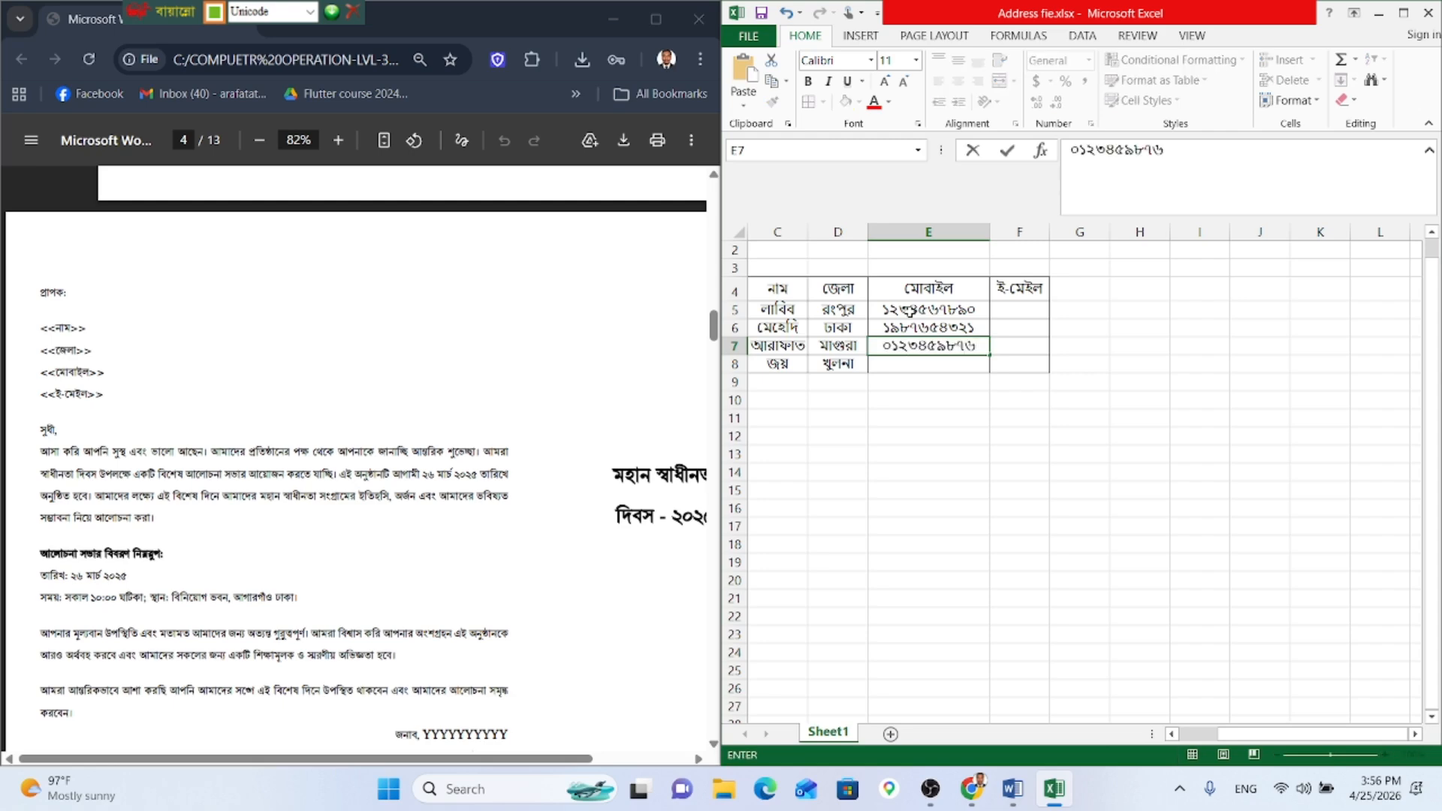
key(Return)
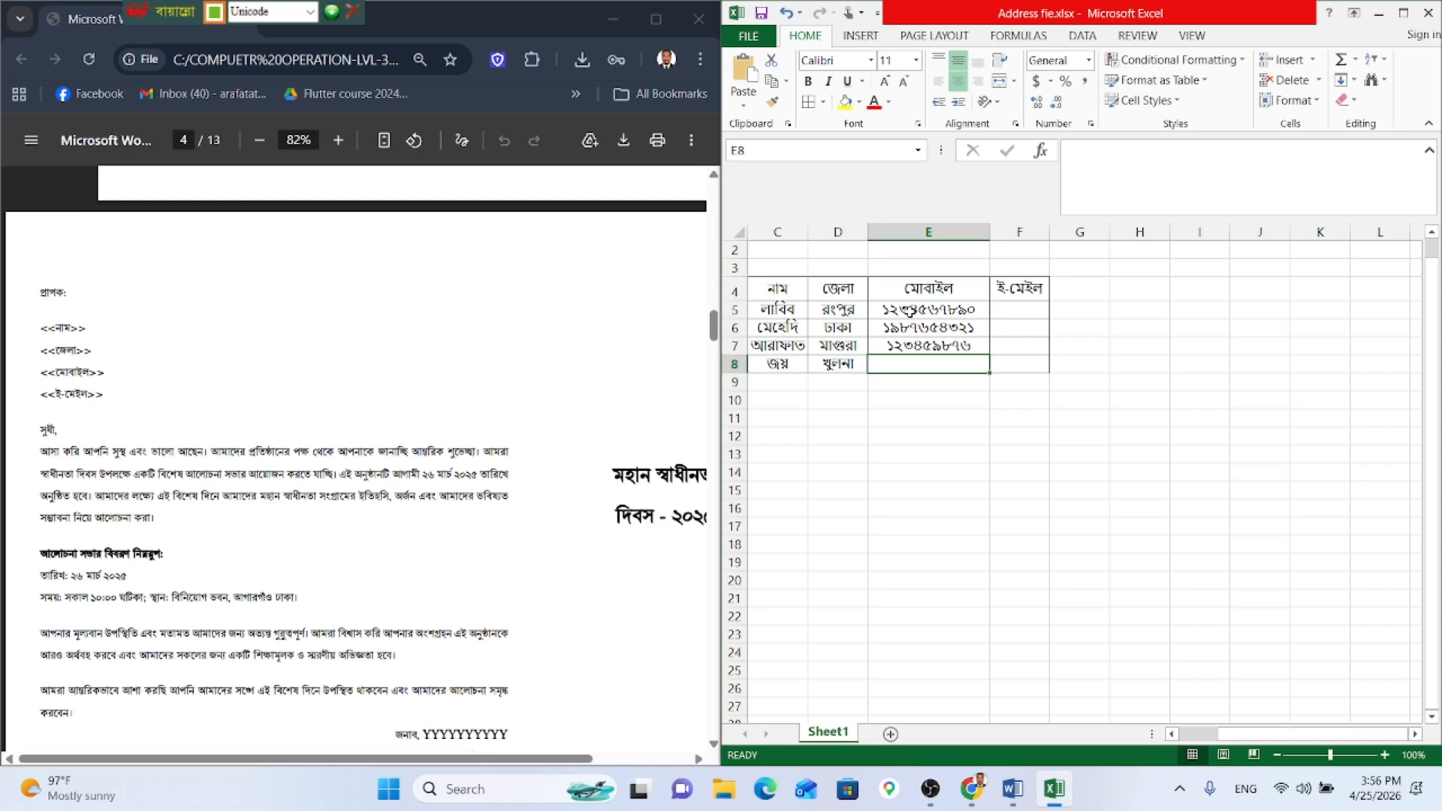
Step: Add the missing digit to E7's number and enter the fourth mobile number in E8
double_click(978, 347)
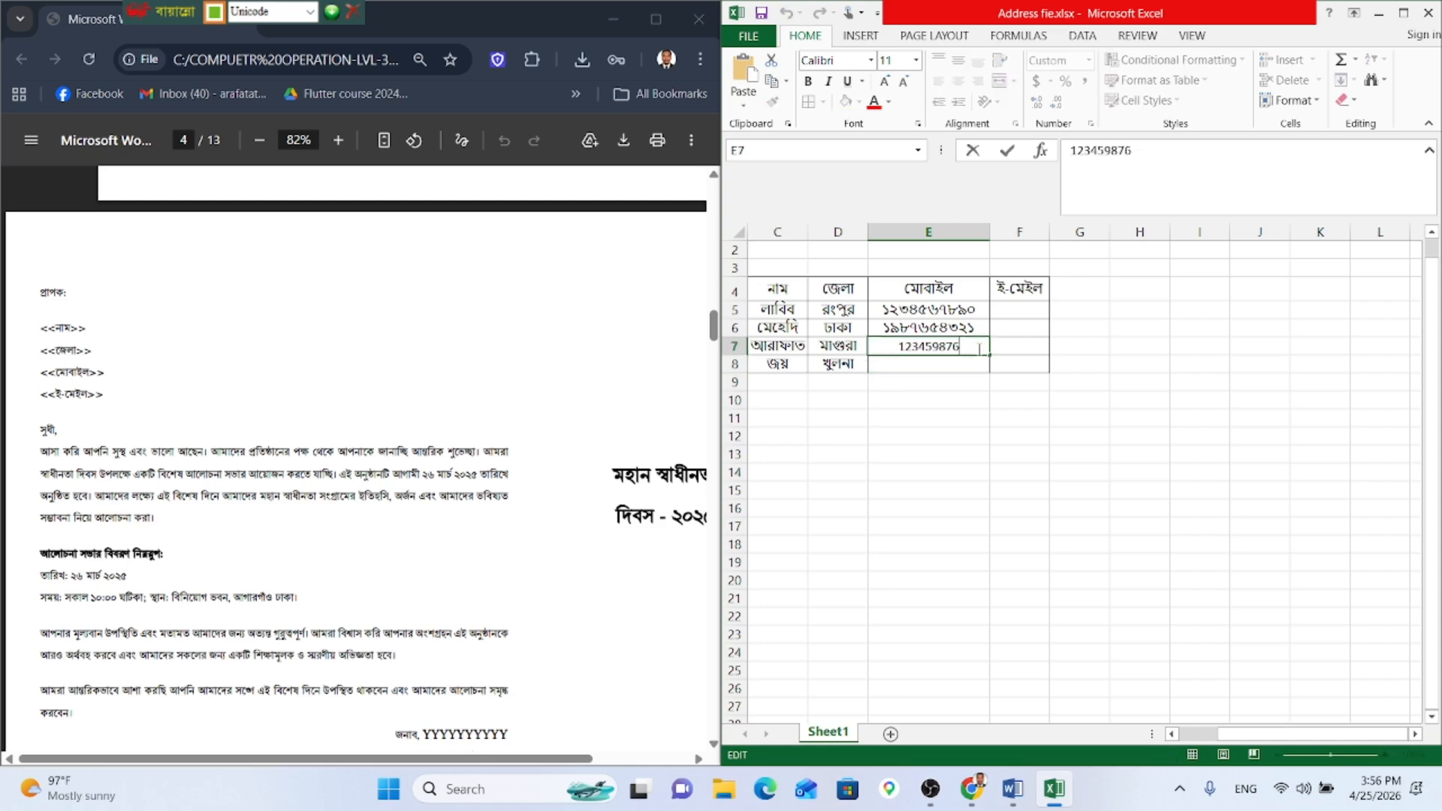
text(১)
key(Return)
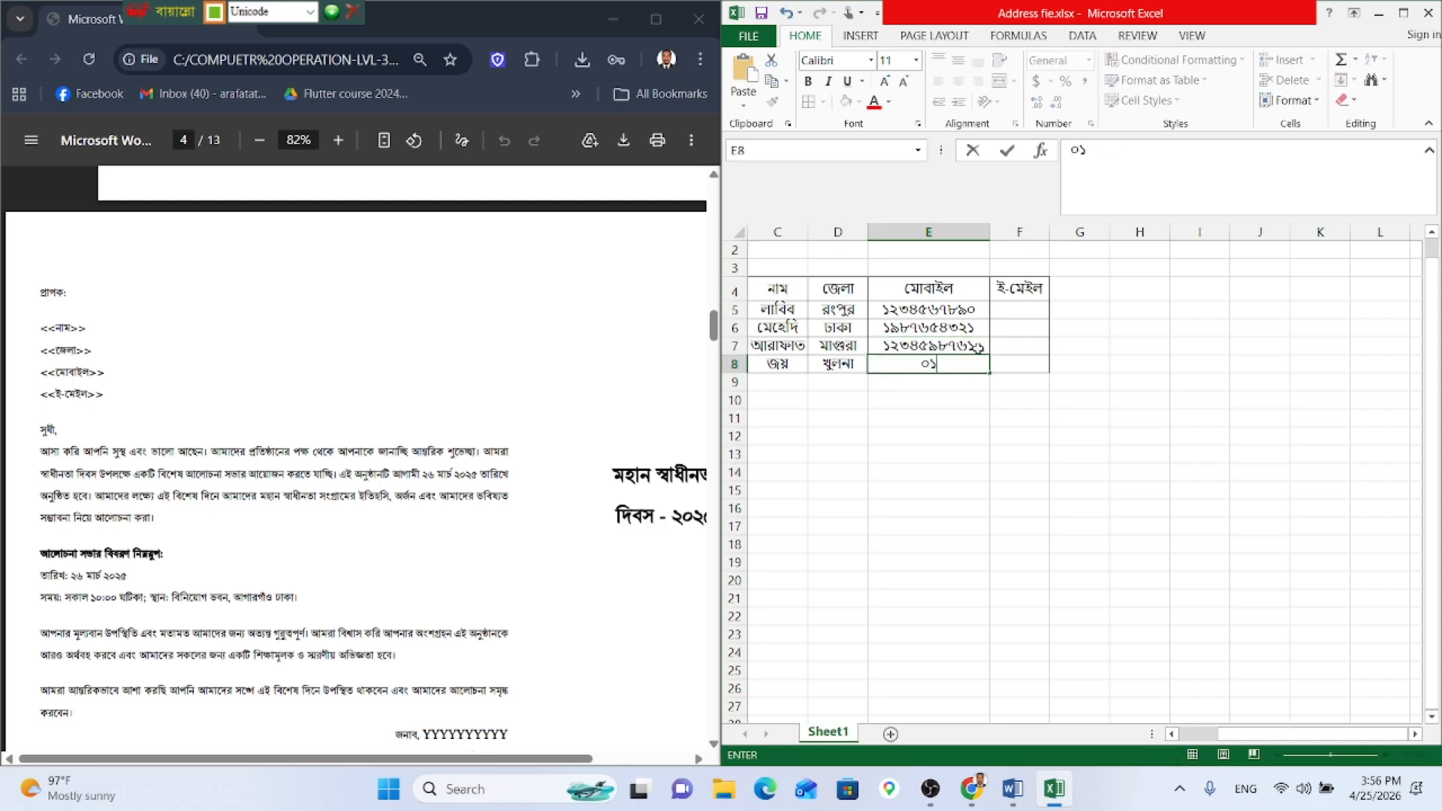
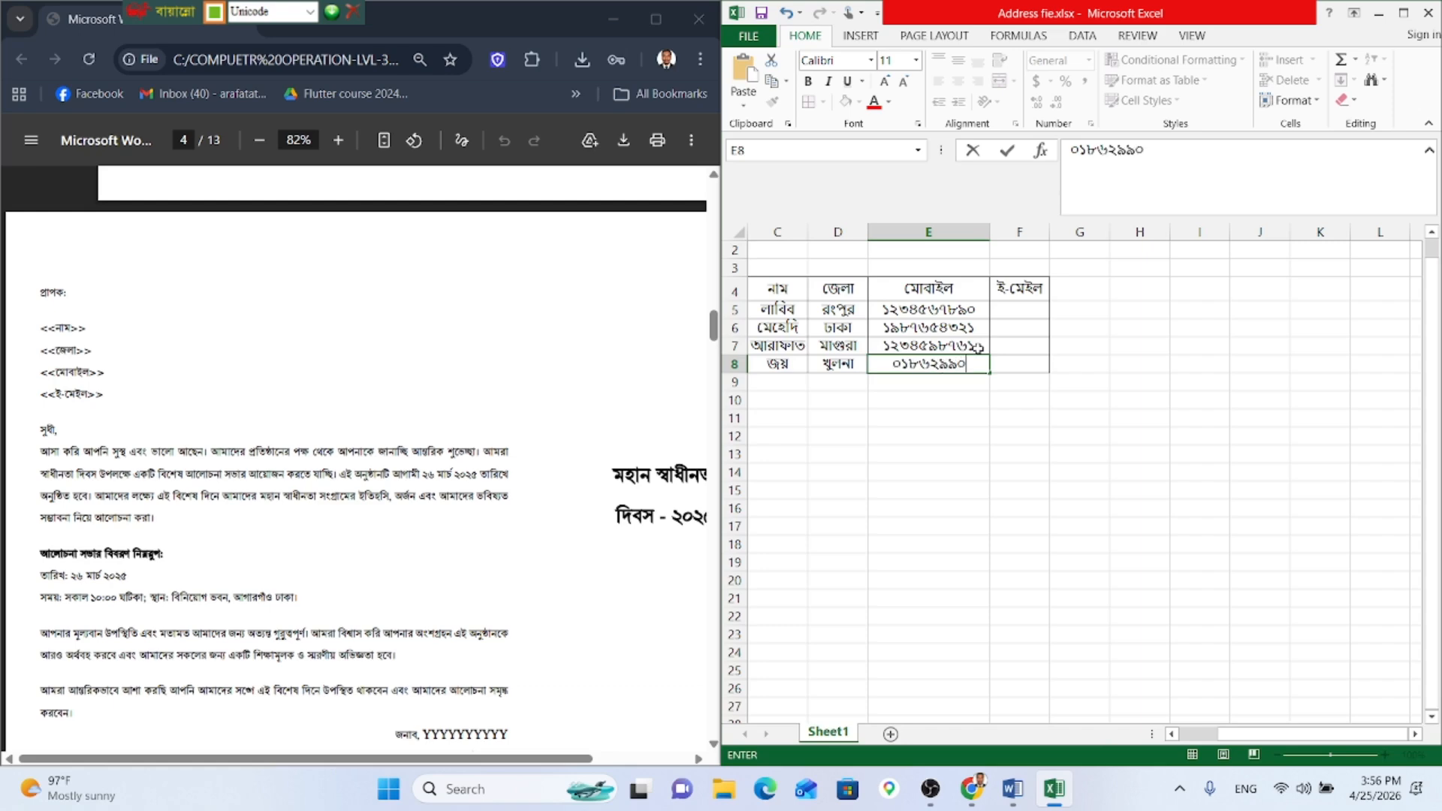
key(Return)
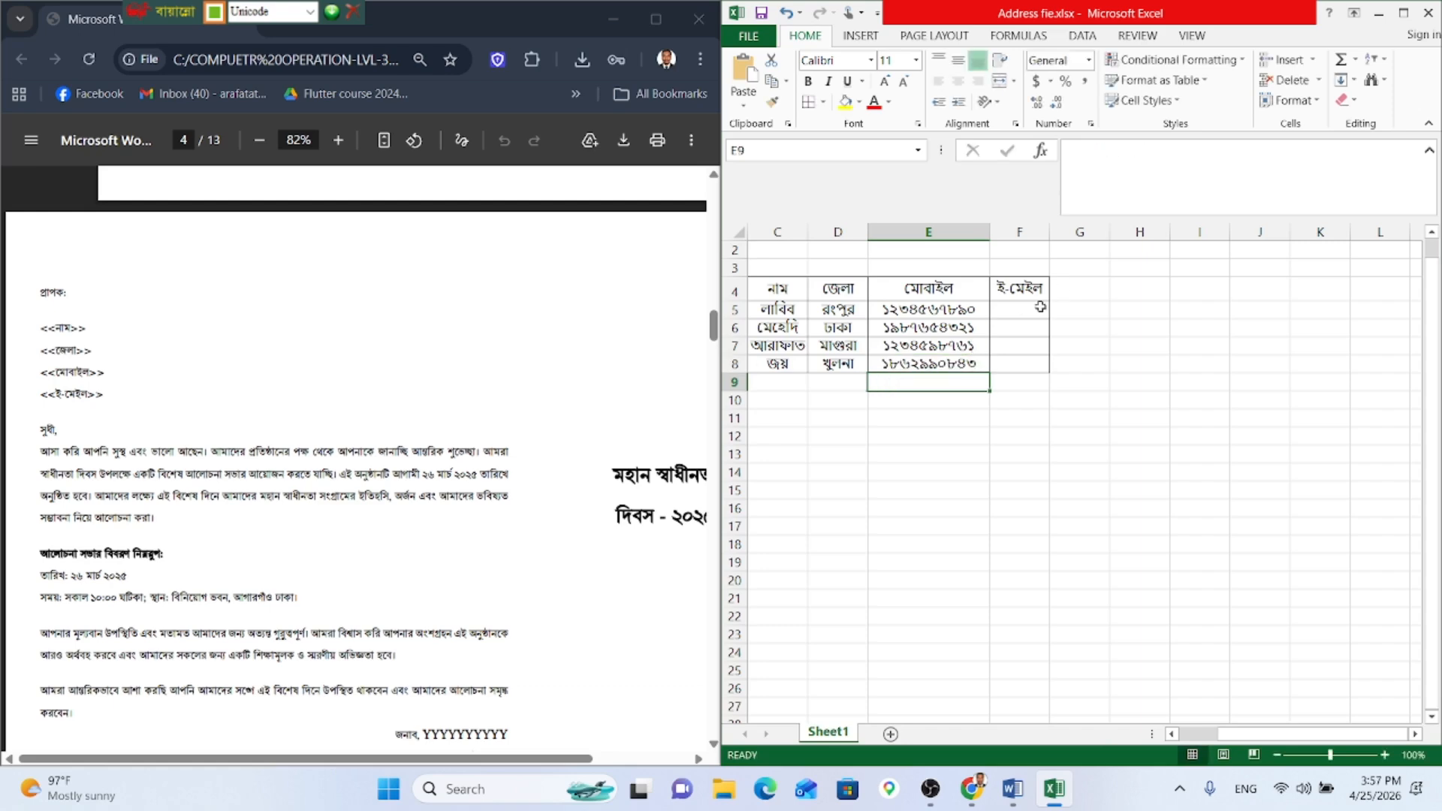
Step: Switch input to English and enter the first two recipients' e-mail addresses in F5 and F6
click(1036, 296)
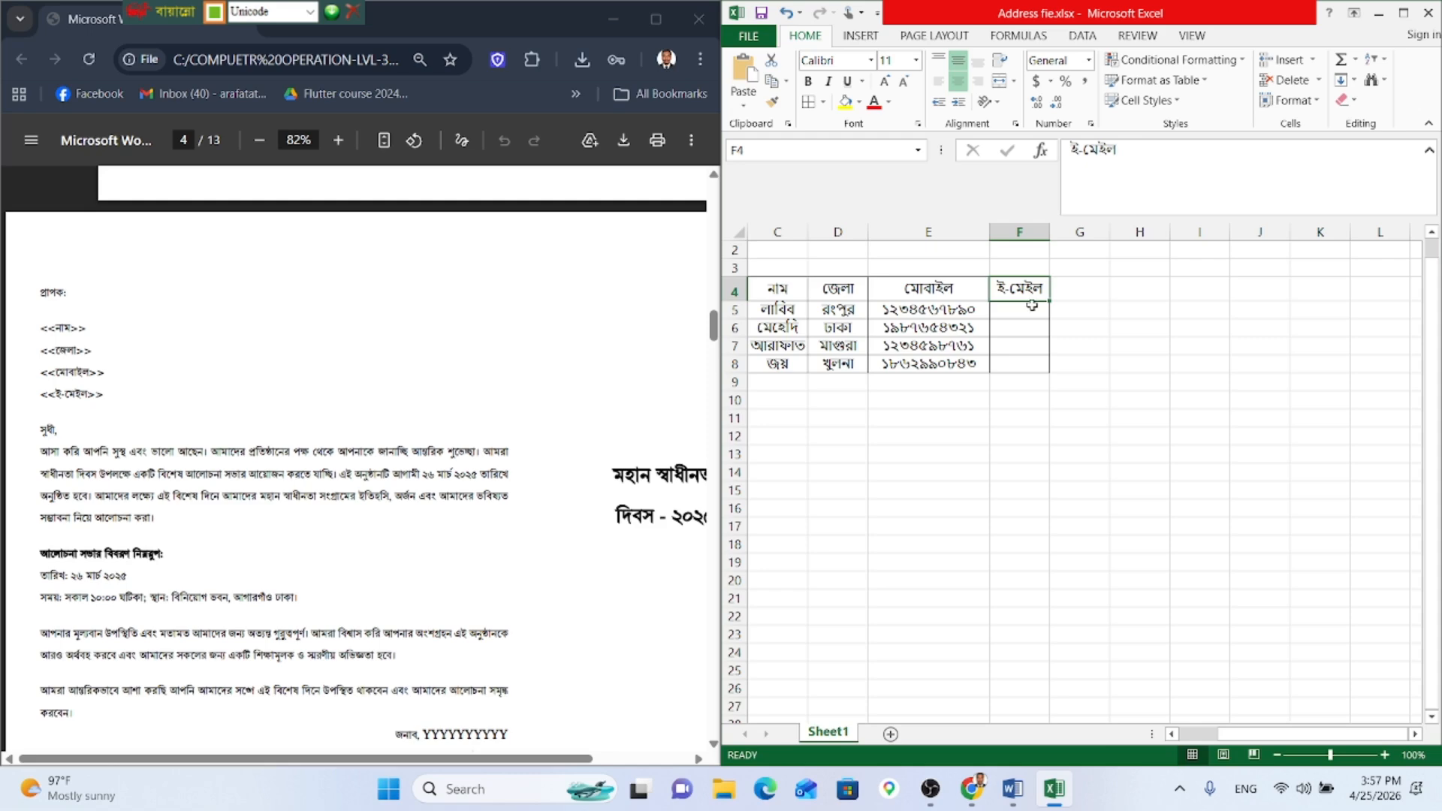
click(1031, 305)
key(ctrl+alt+b)
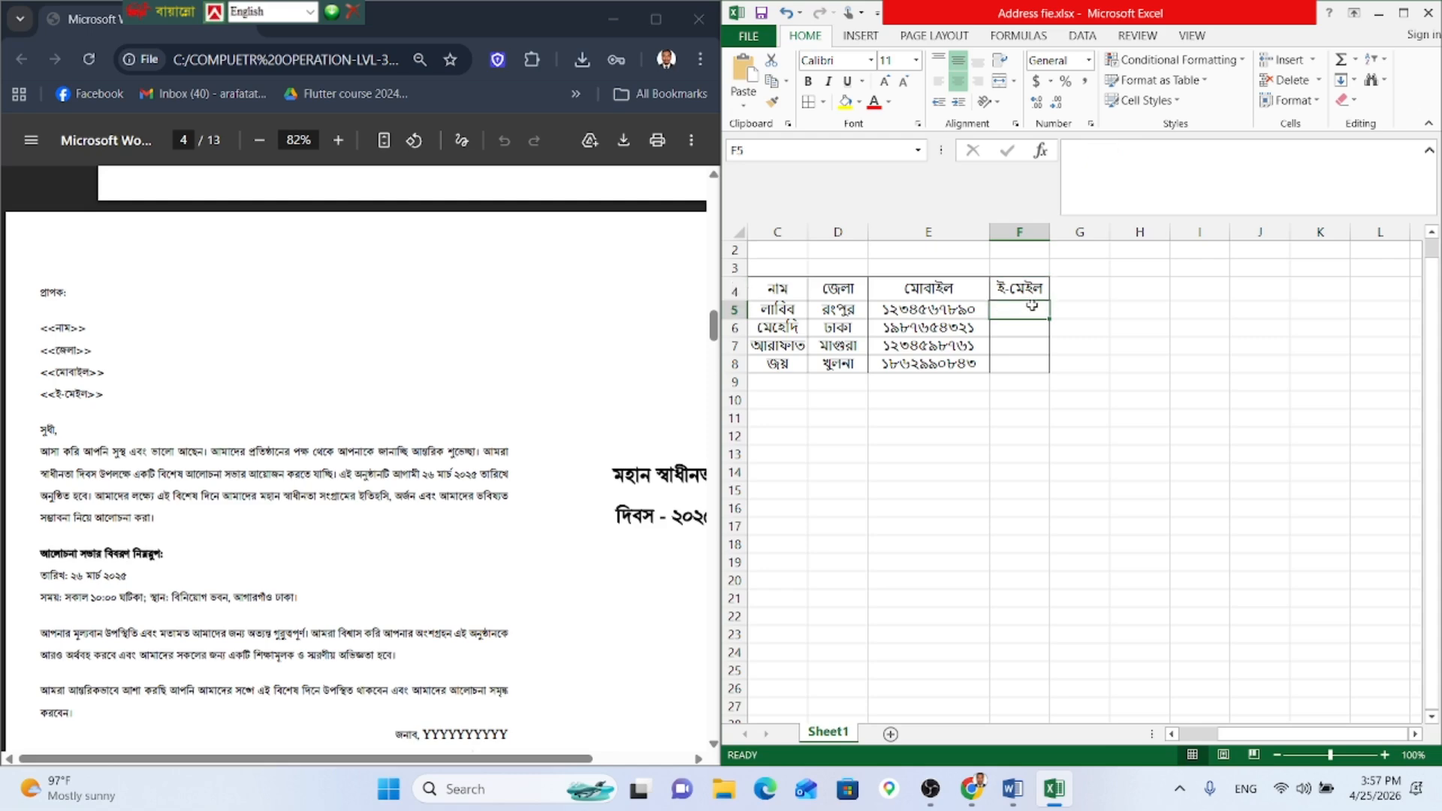
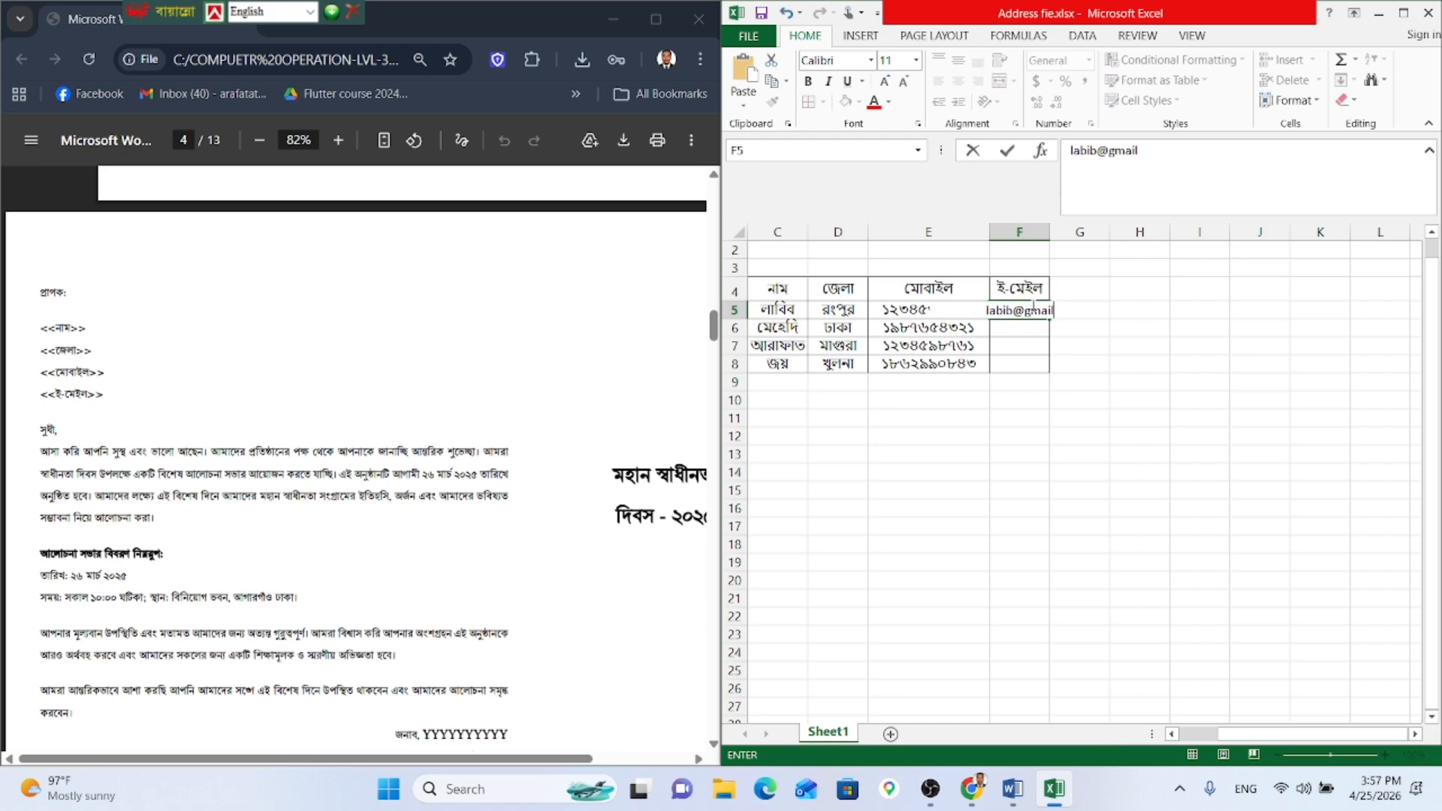
key(Return)
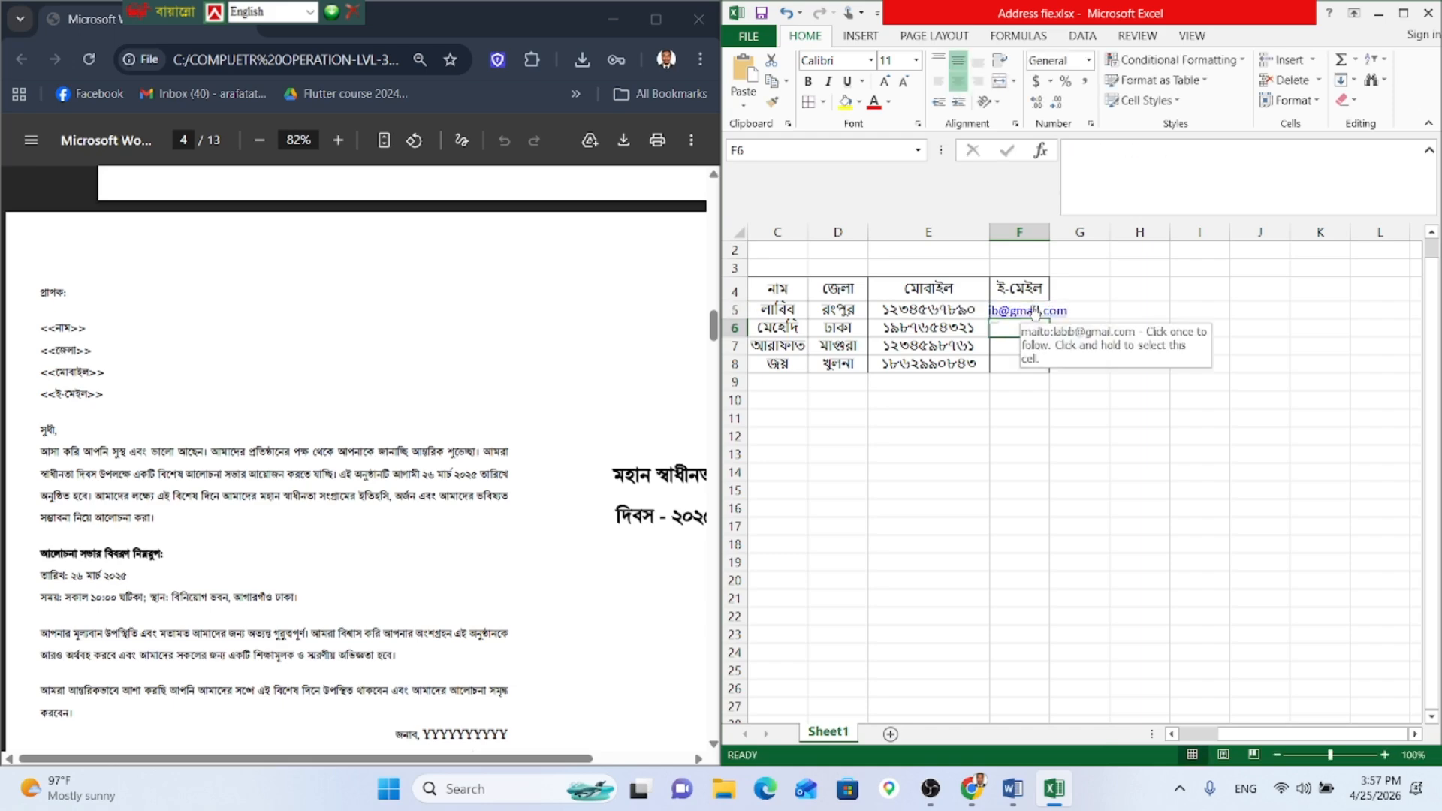
double_click(1050, 232)
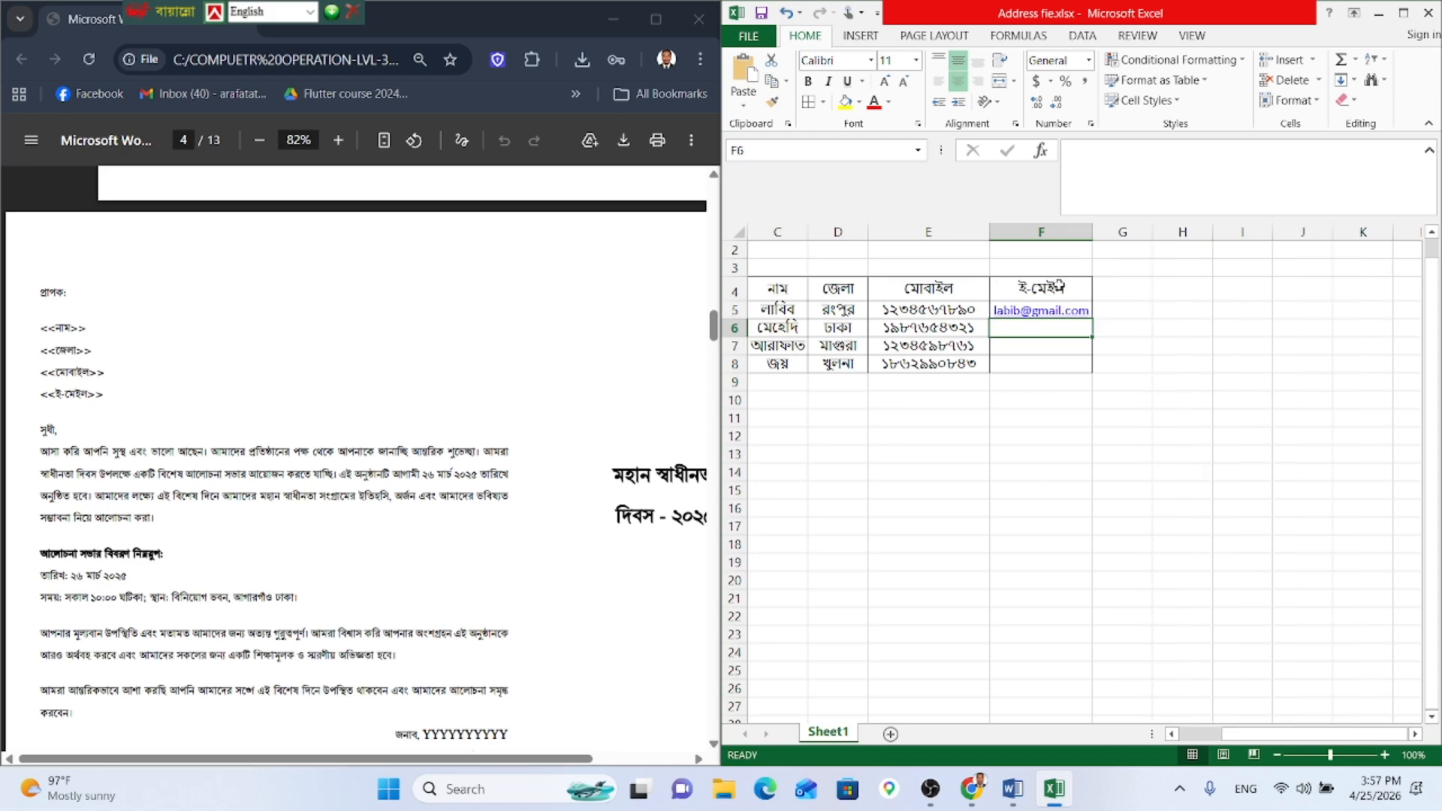
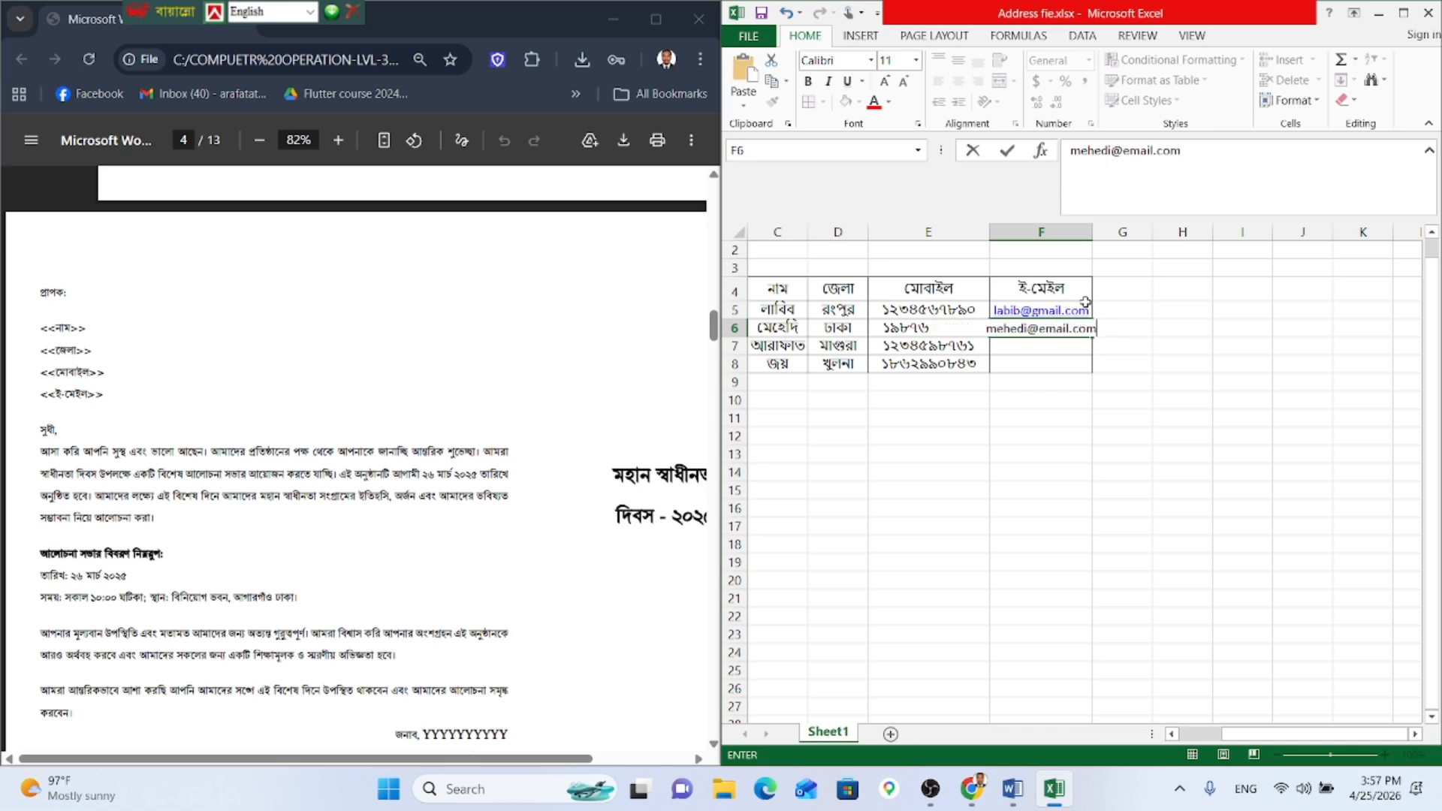
key(Return)
Step: Widen column F and enter the third and fourth recipients' e-mail addresses in F7 and F8
click(1056, 315)
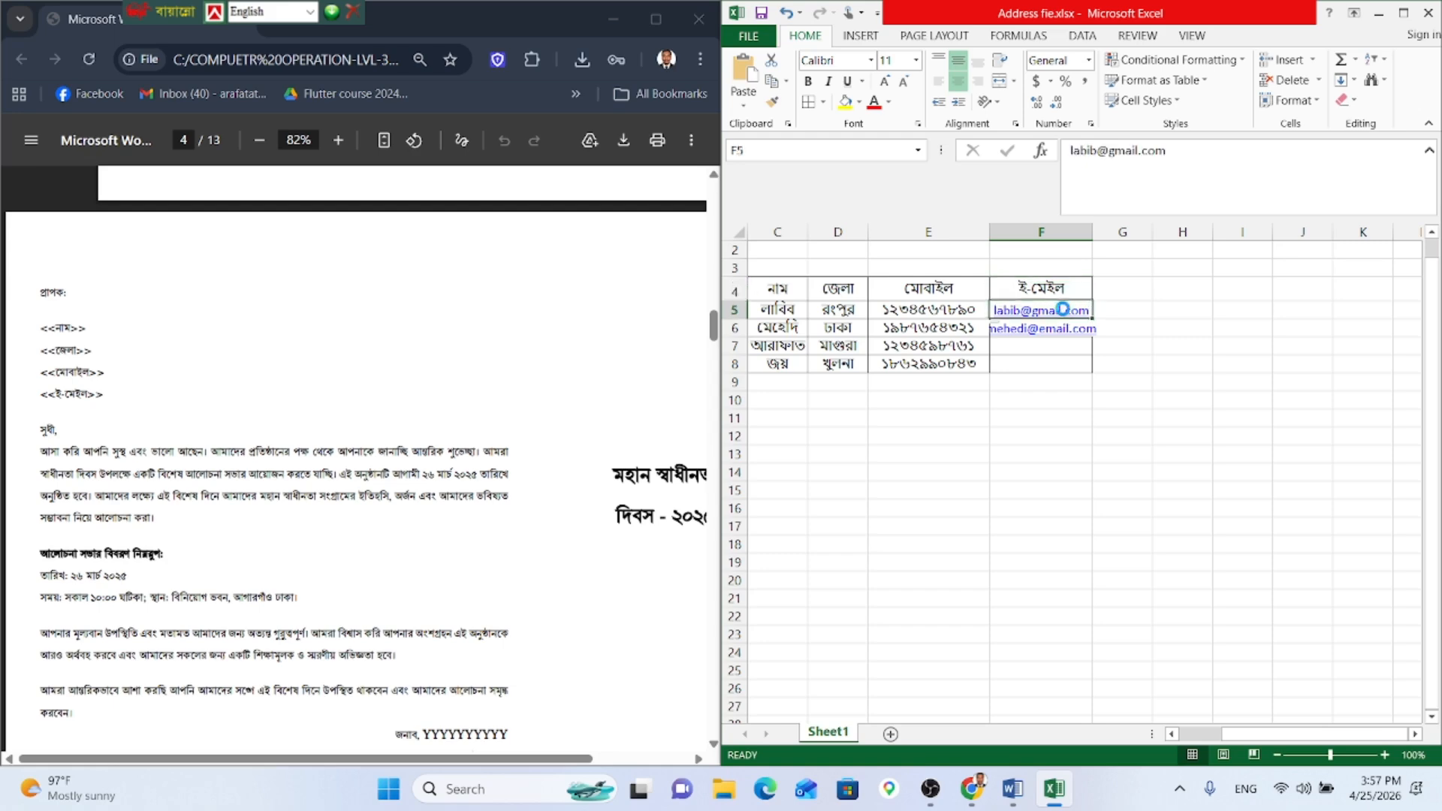
click(1083, 346)
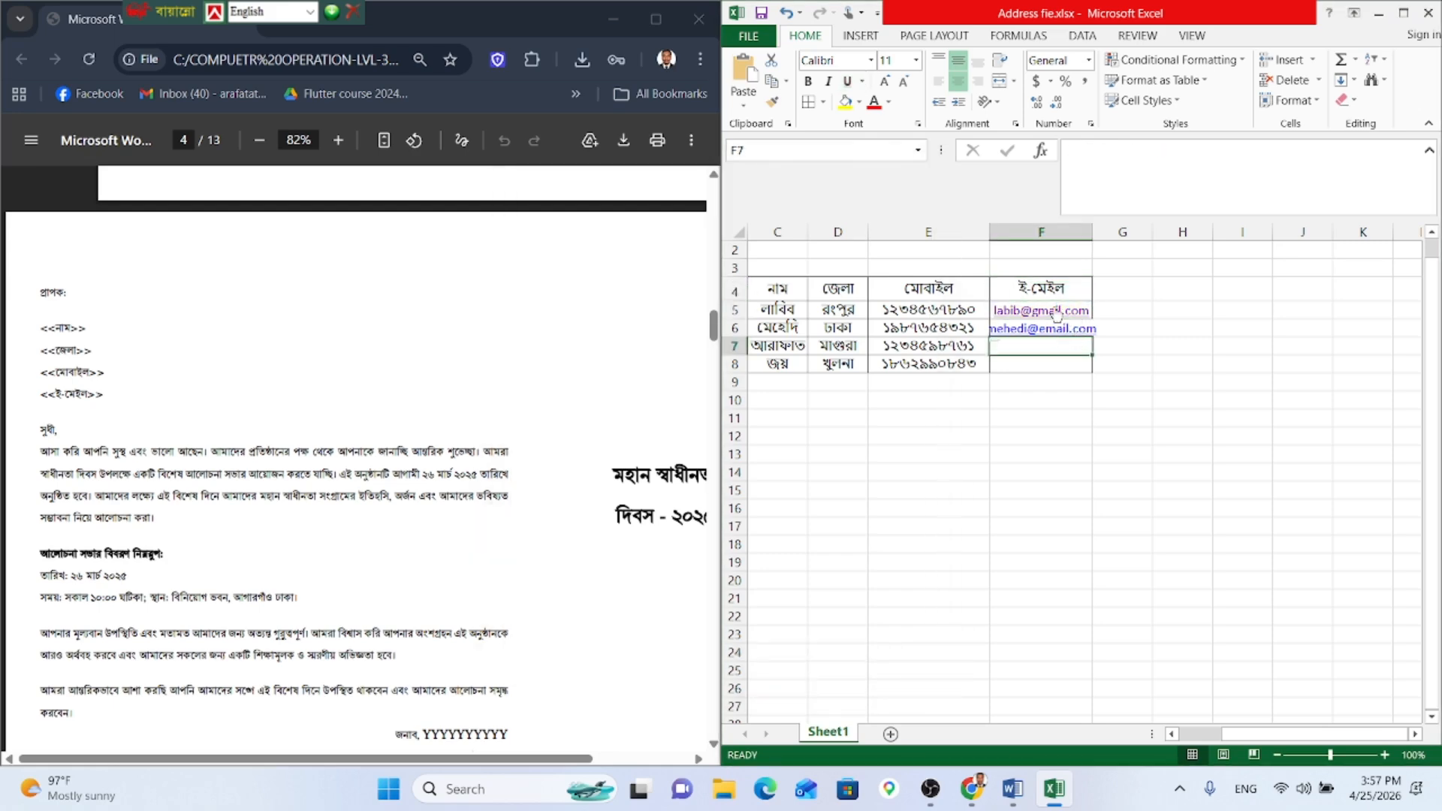
click(1056, 315)
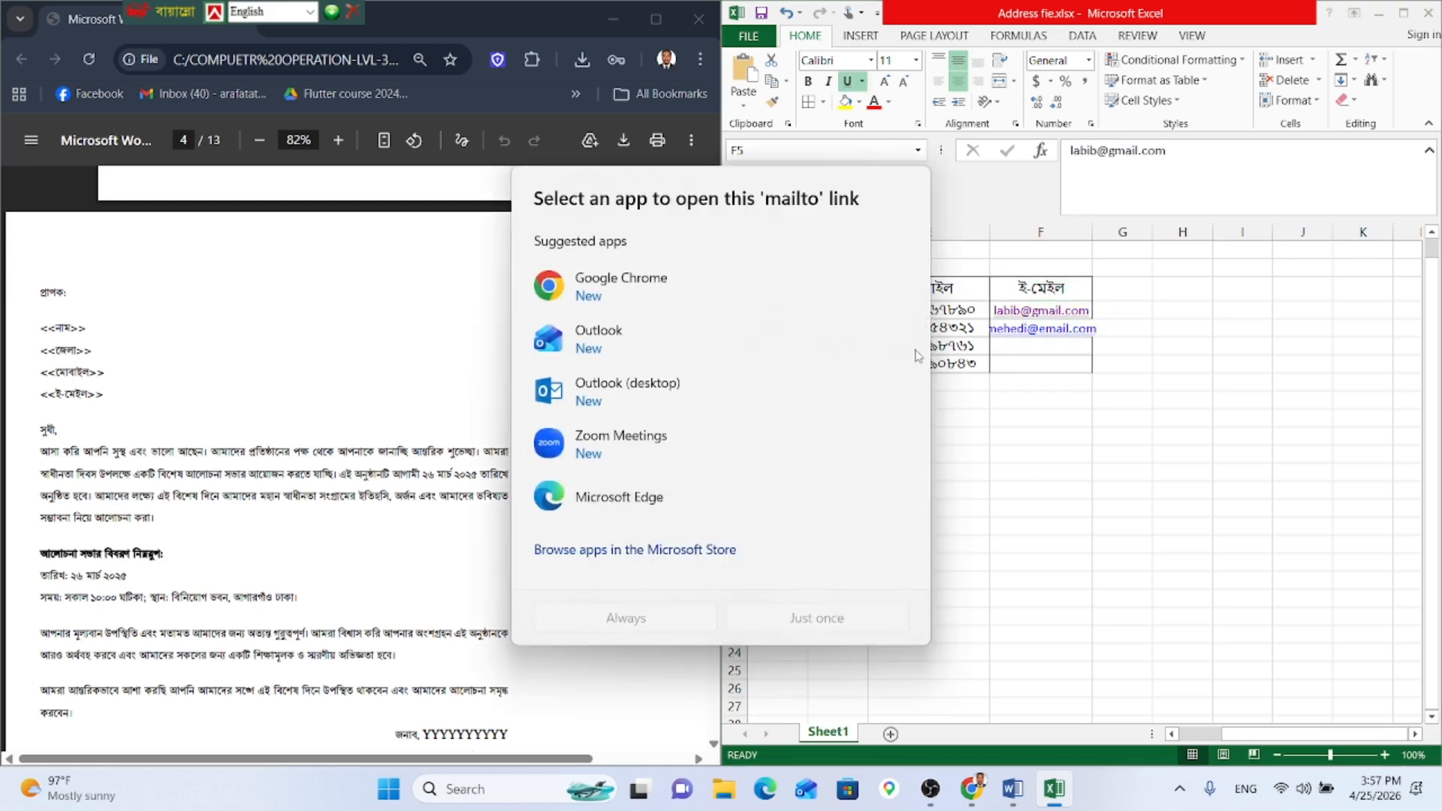
click(1016, 544)
click(1033, 439)
click(1047, 343)
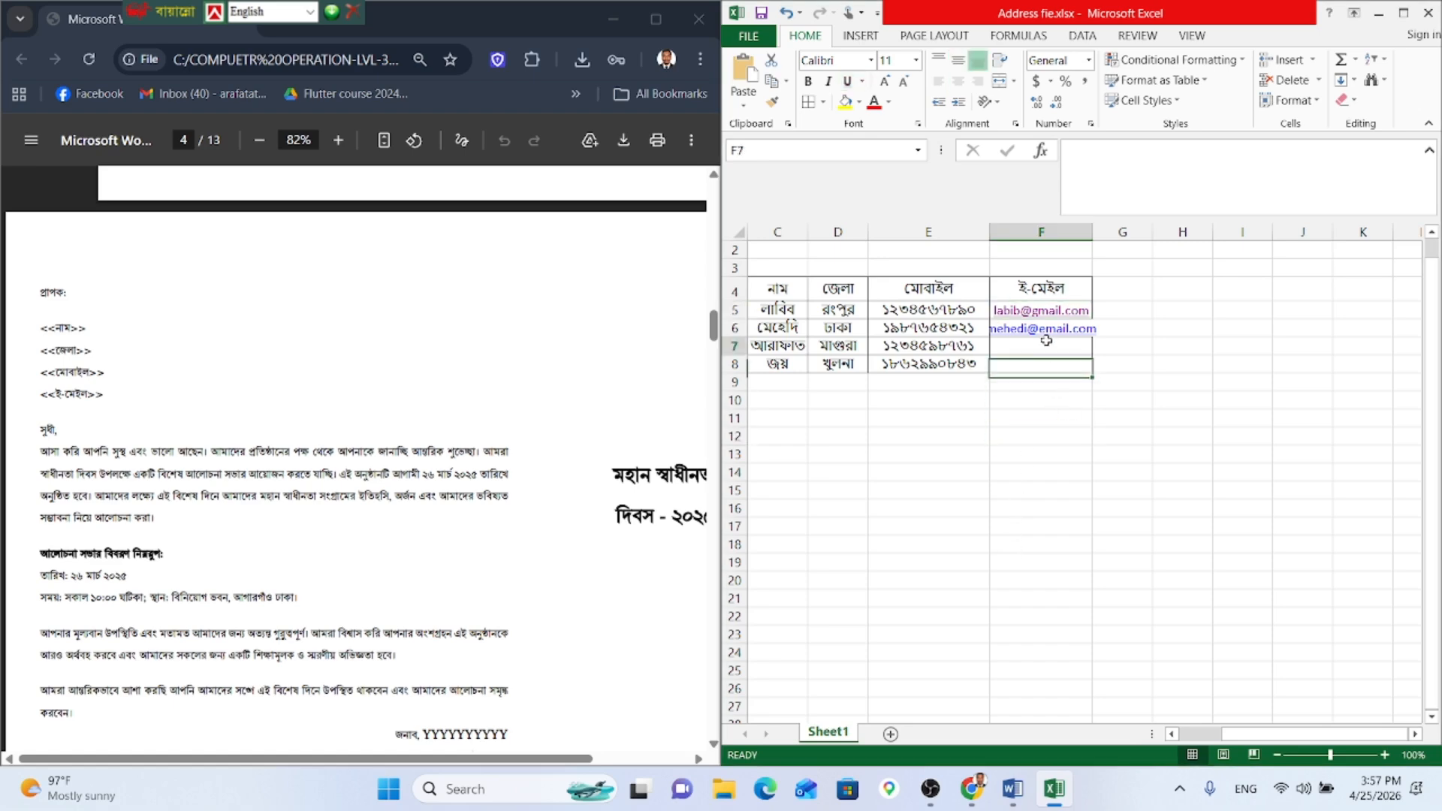
drag(1093, 231, 1130, 232)
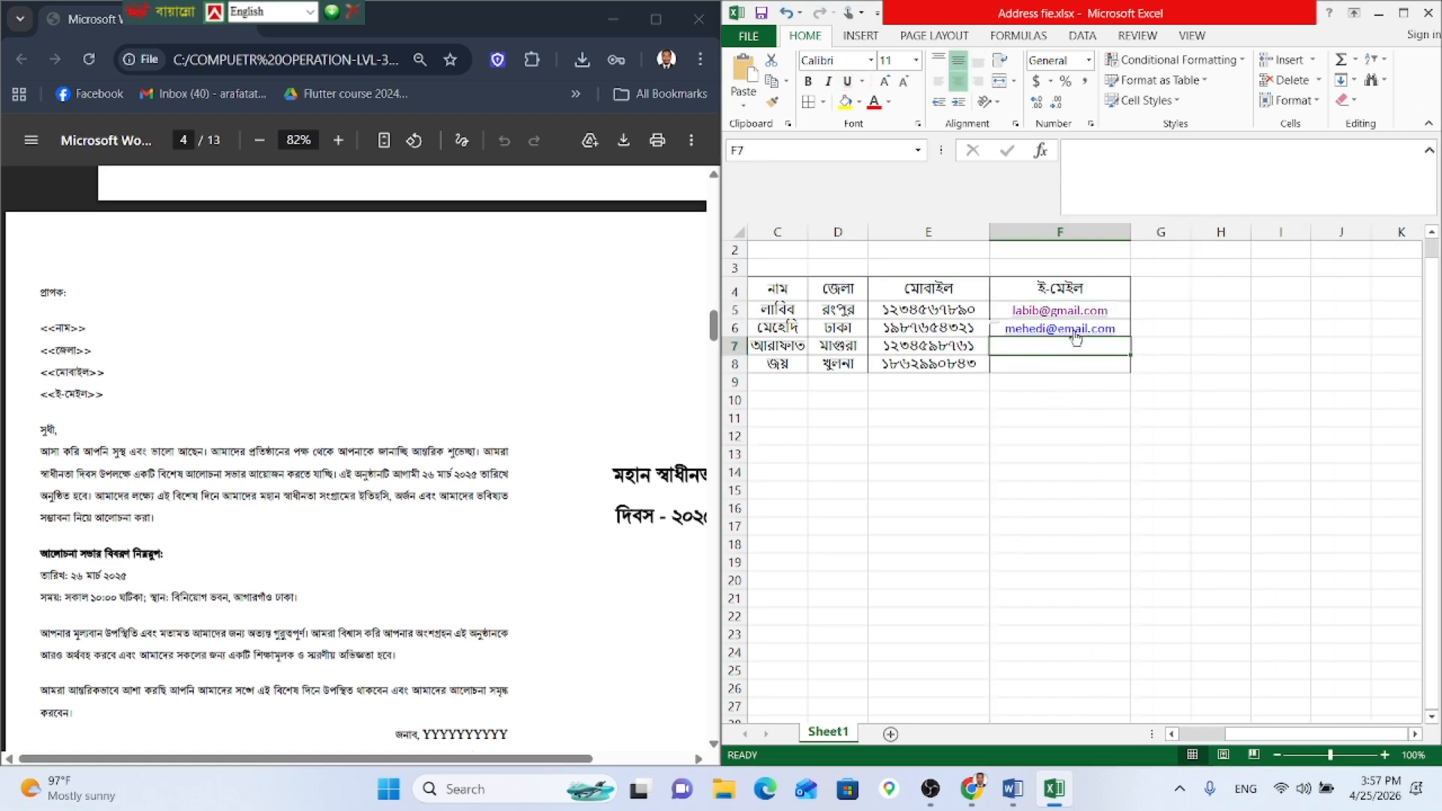
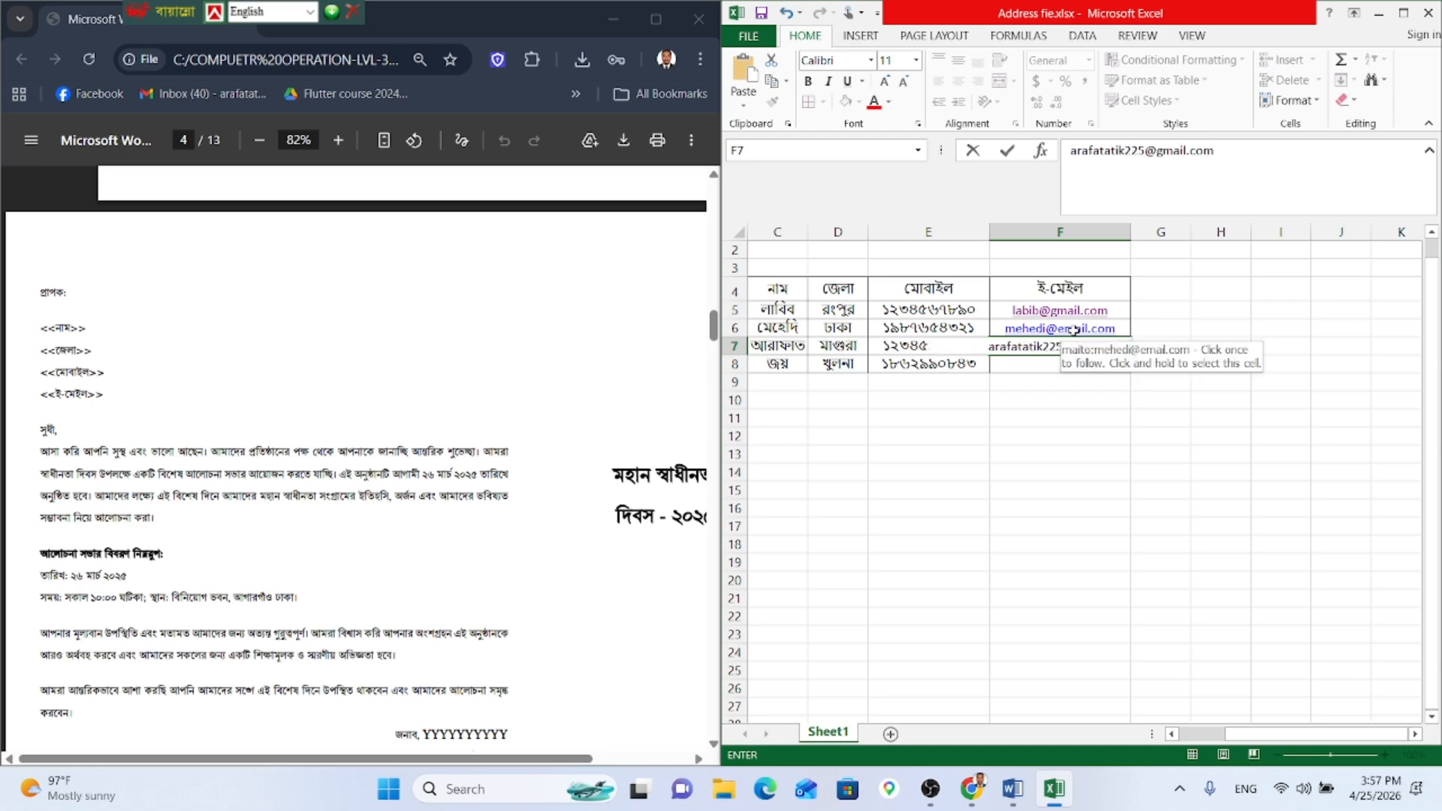
key(Return)
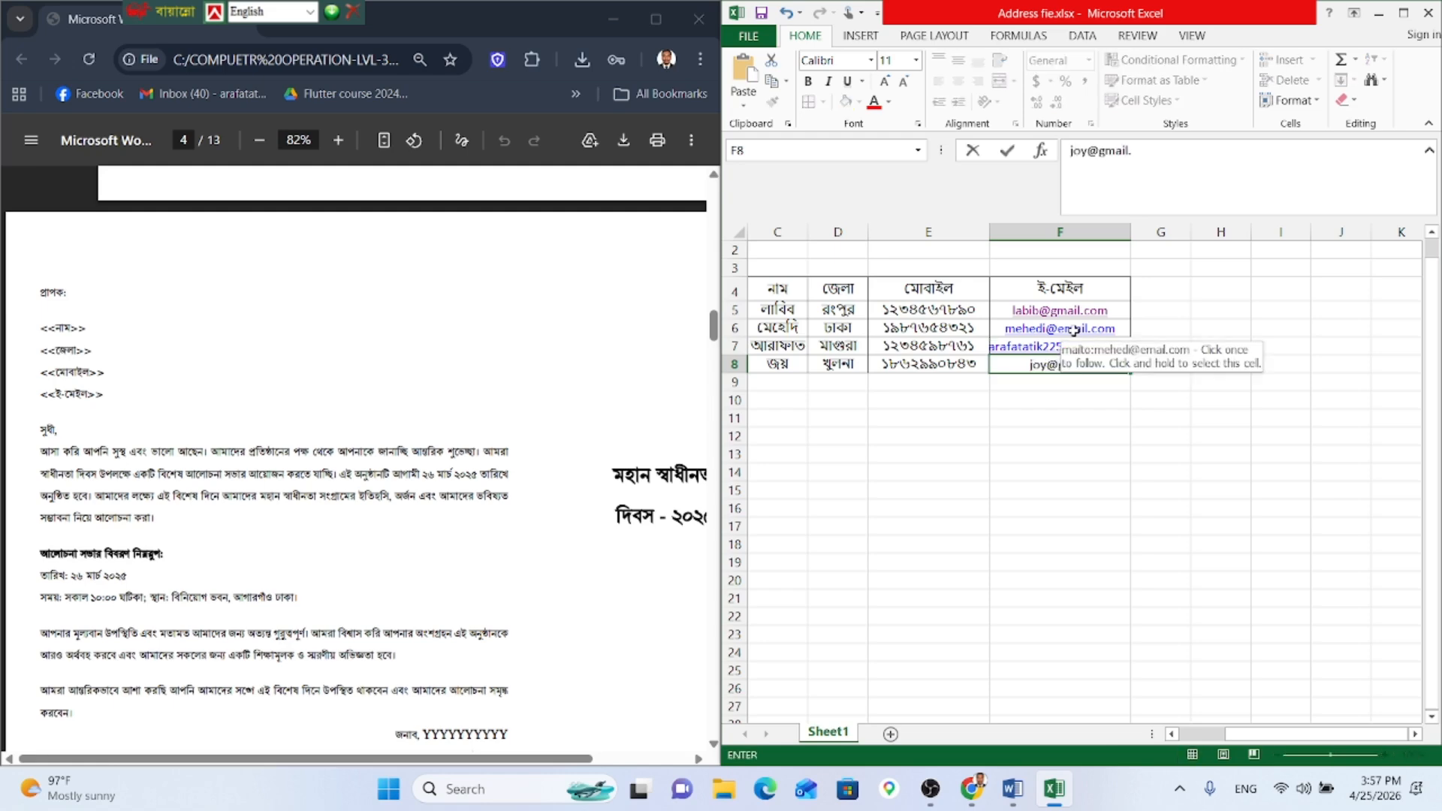
click(1067, 436)
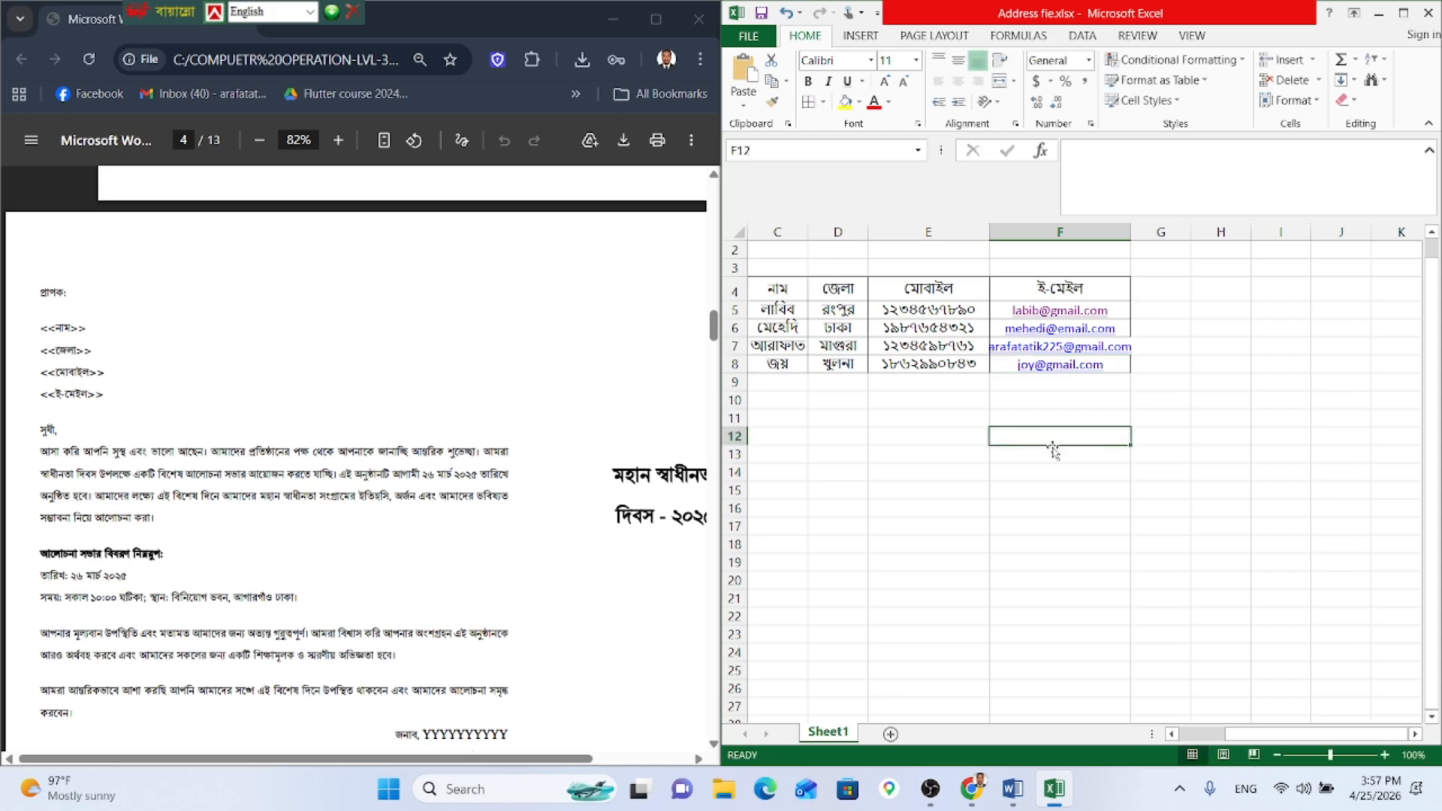
Step: Clear the fourth recipient's row C8:F8 and remove its borders
drag(1122, 367, 1010, 368)
key(Delete)
click(873, 401)
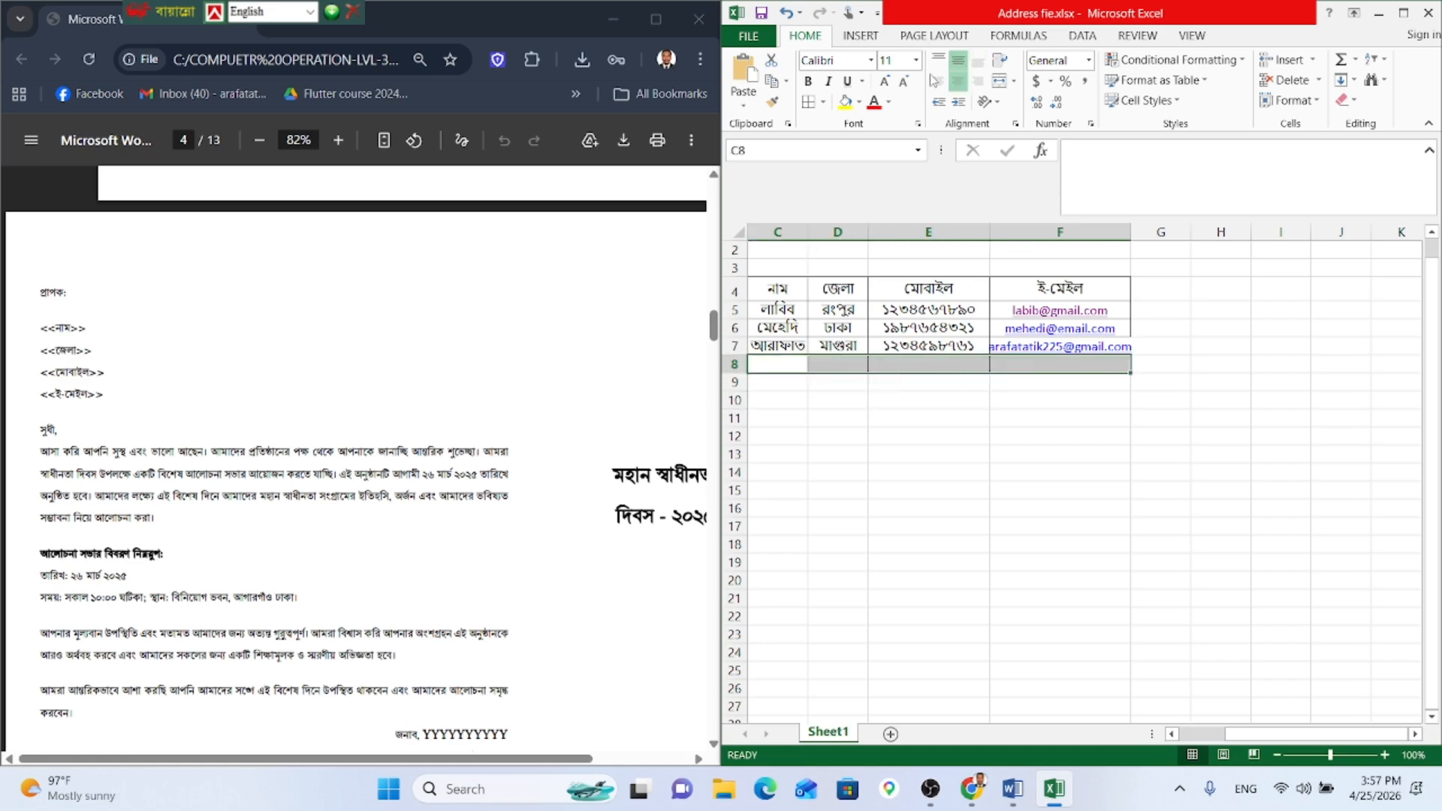
click(823, 103)
click(841, 240)
click(1051, 454)
Step: Apply All Borders to the three-recipient table C4:F7
drag(769, 351, 1014, 293)
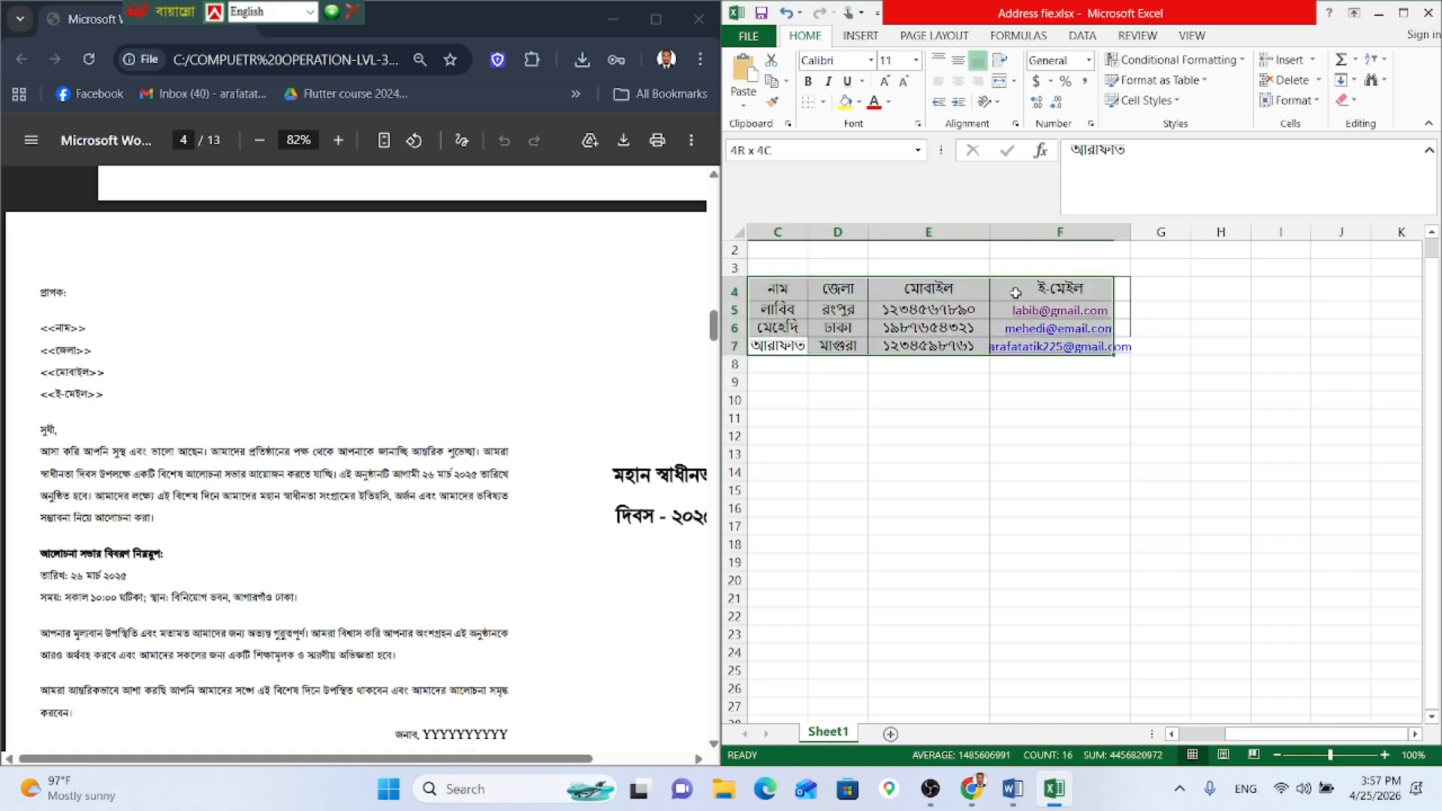
click(823, 101)
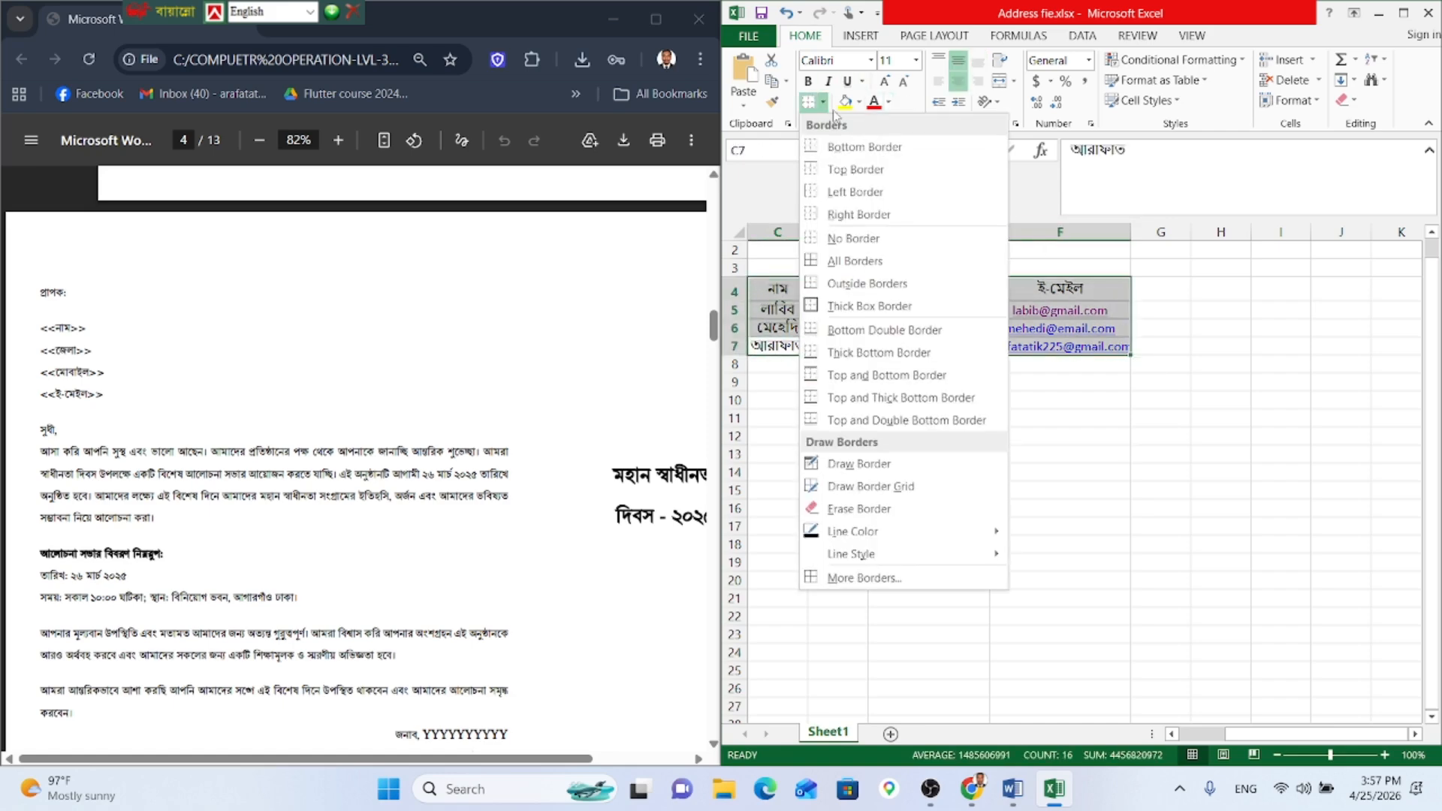
click(838, 260)
Step: Review the PDF's requirement to mail-merge 3 separate letters, then close the Excel address file
scroll(398, 451, up, 15)
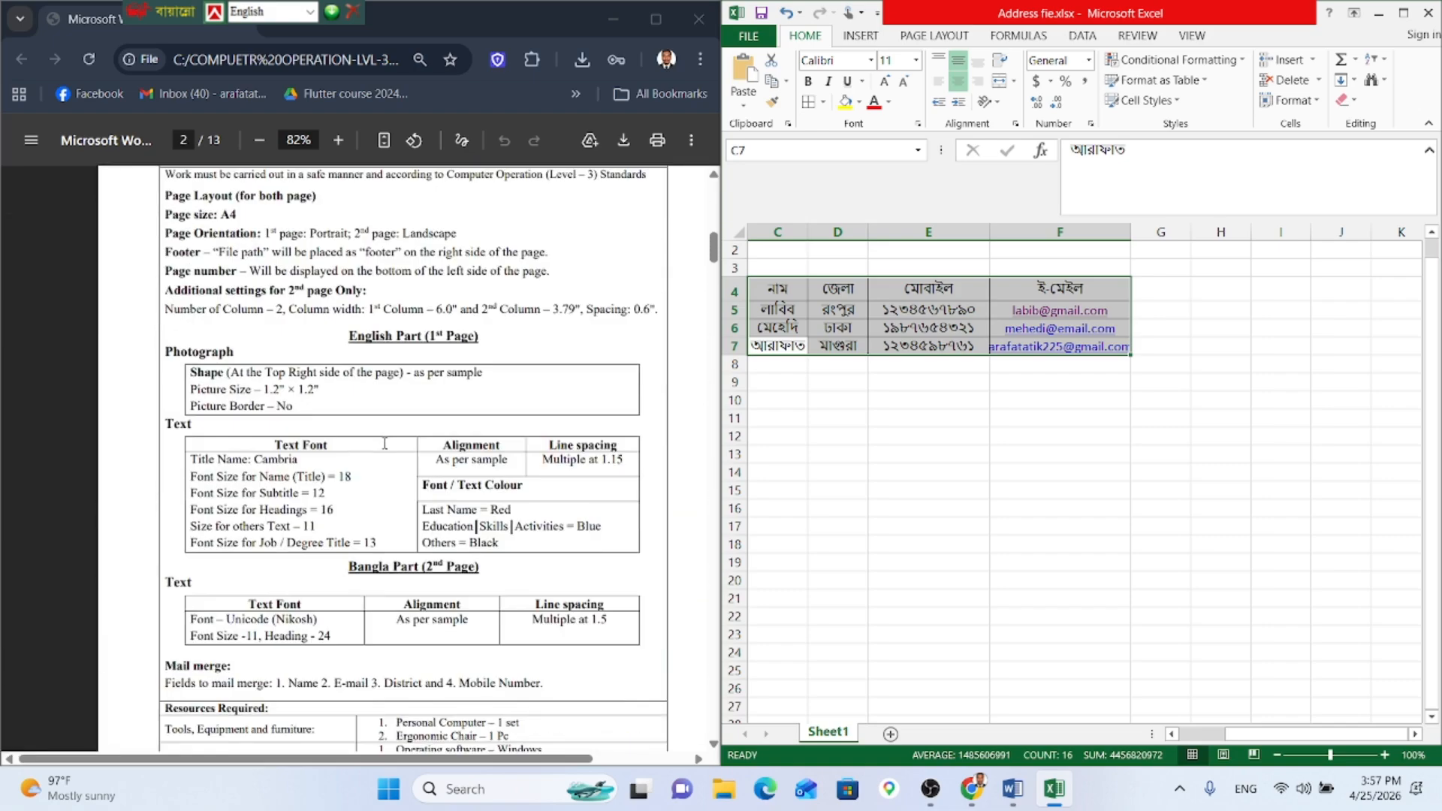
scroll(425, 432, down, 6)
scroll(413, 412, up, 15)
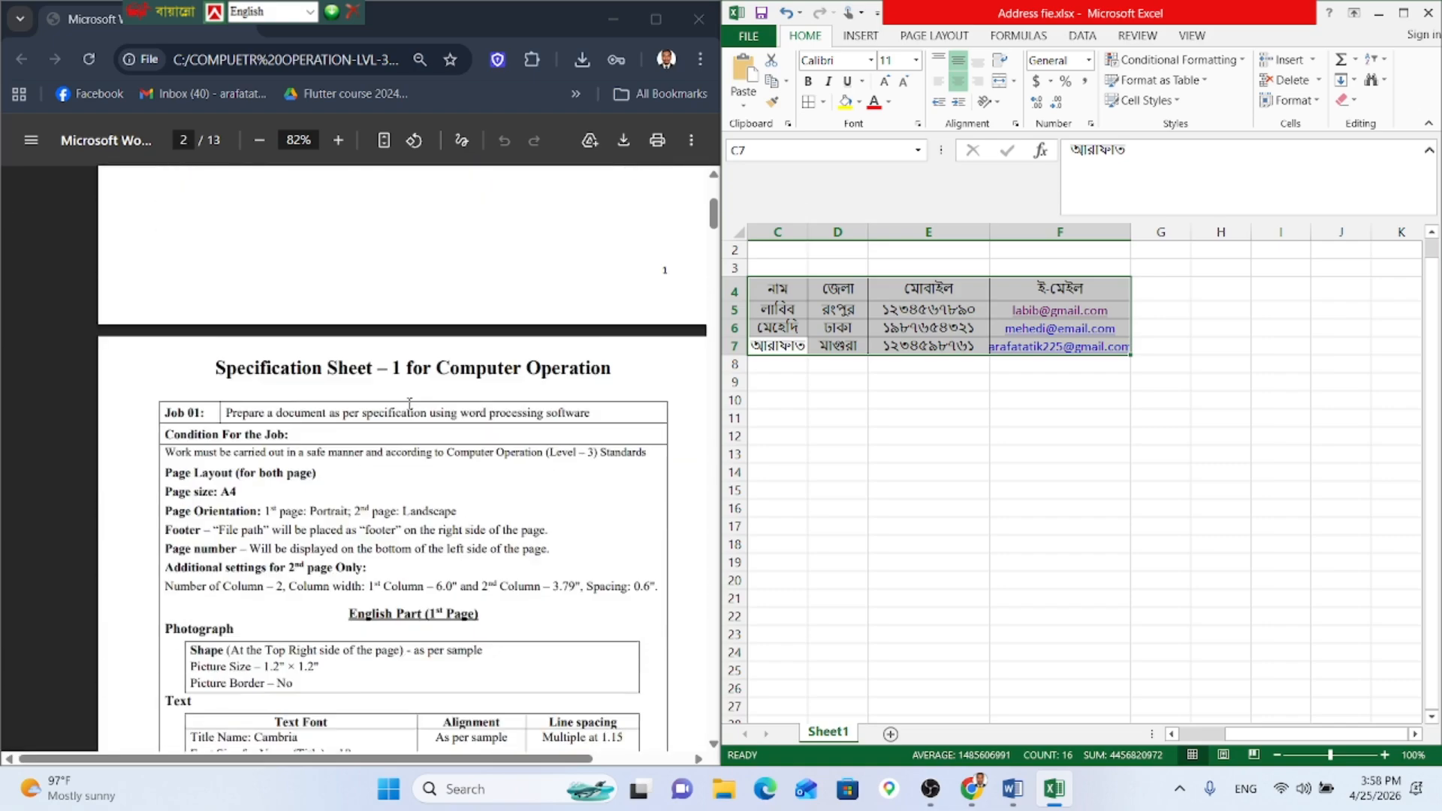
drag(334, 427, 491, 427)
drag(399, 411, 618, 403)
click(638, 507)
click(1059, 566)
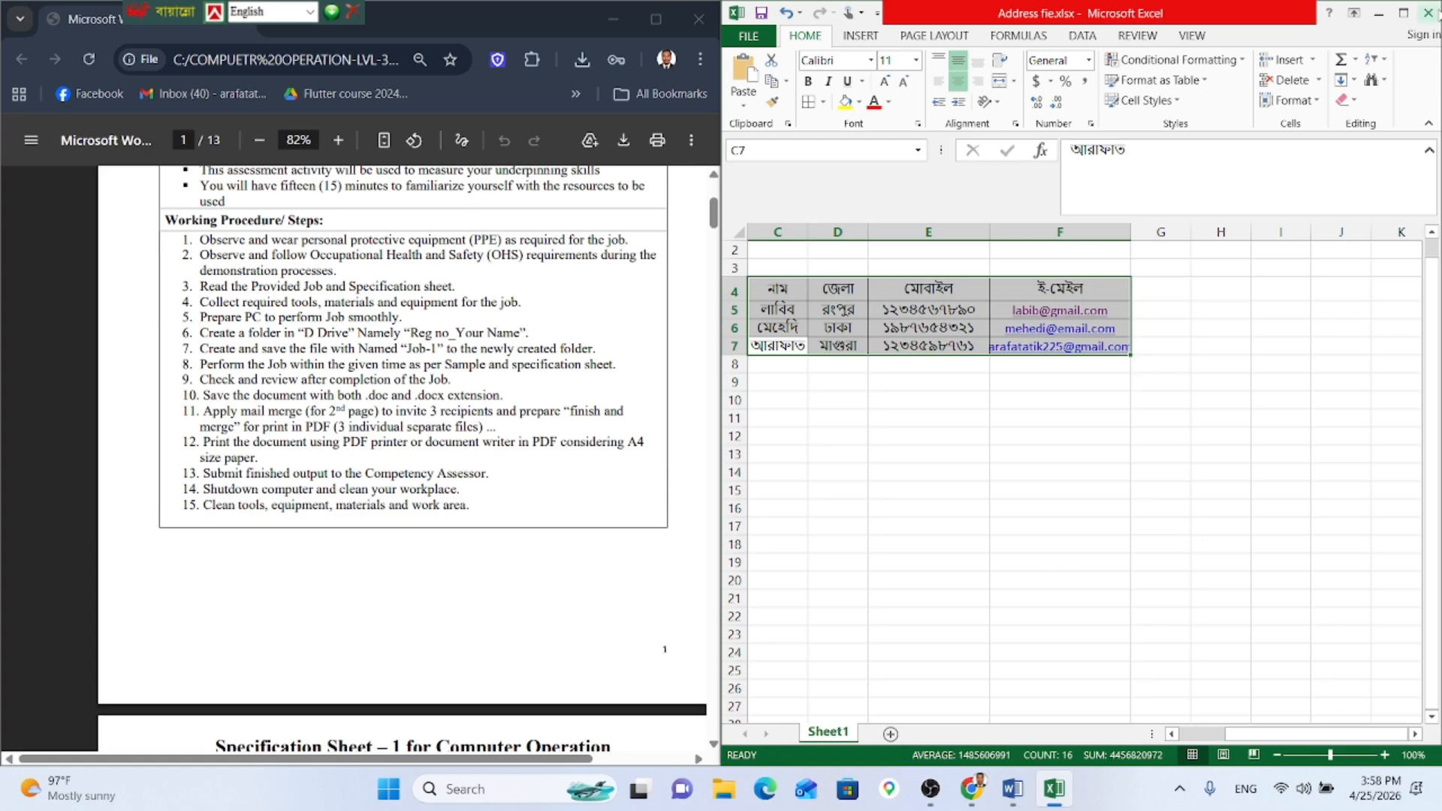
click(1427, 13)
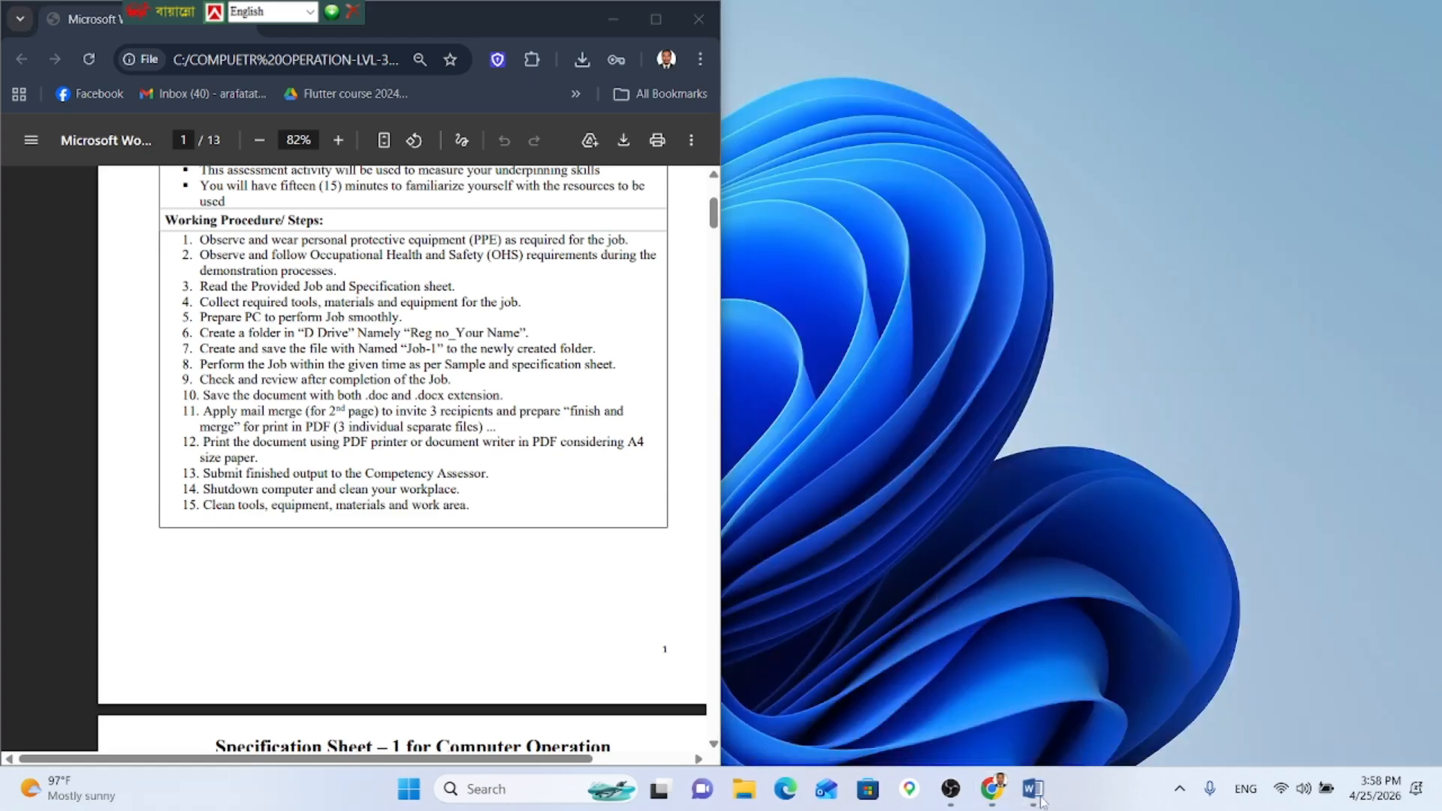
Step: Delete the four placeholder recipient lines under the salutation in the Word letter
click(1041, 802)
scroll(895, 409, up, 1)
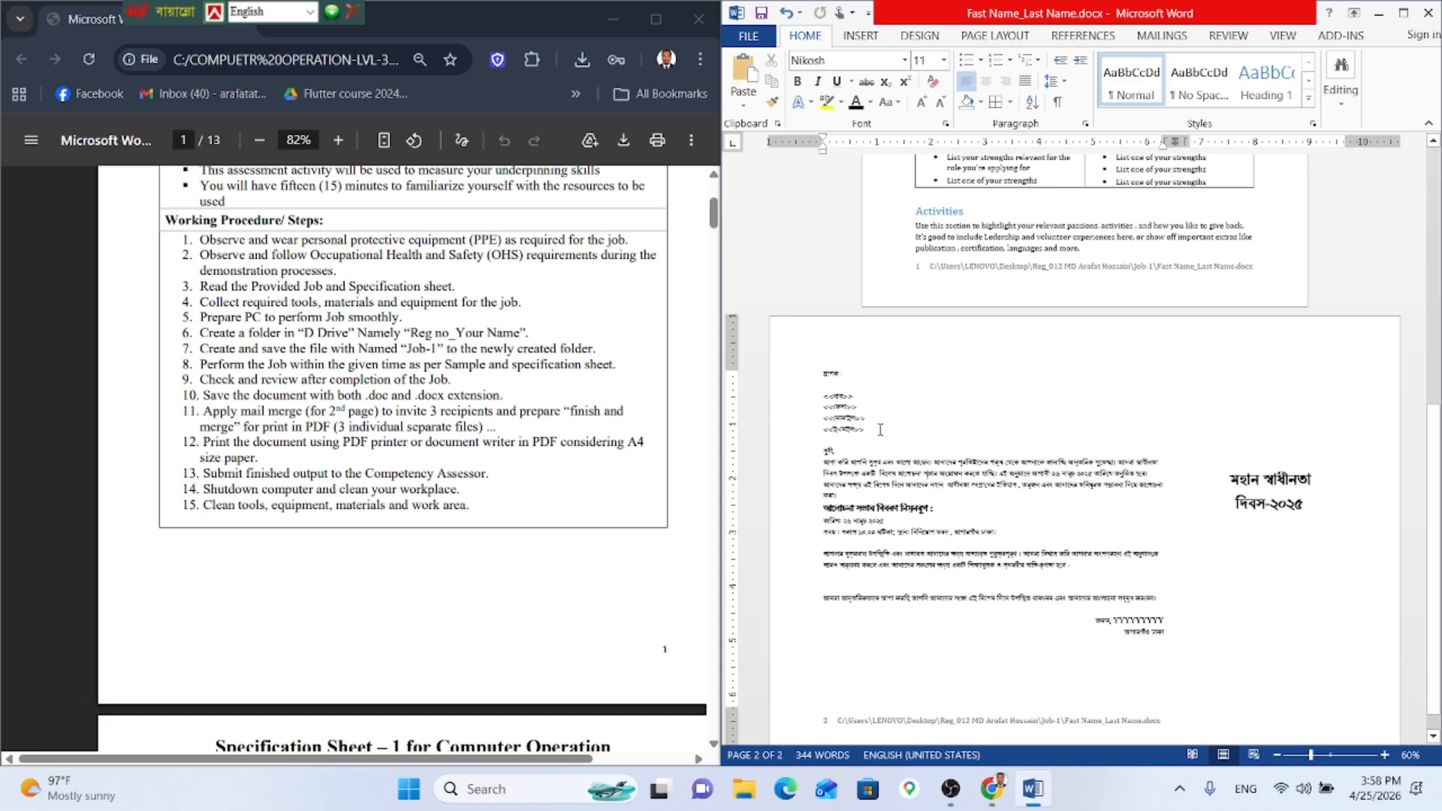
drag(880, 429, 824, 396)
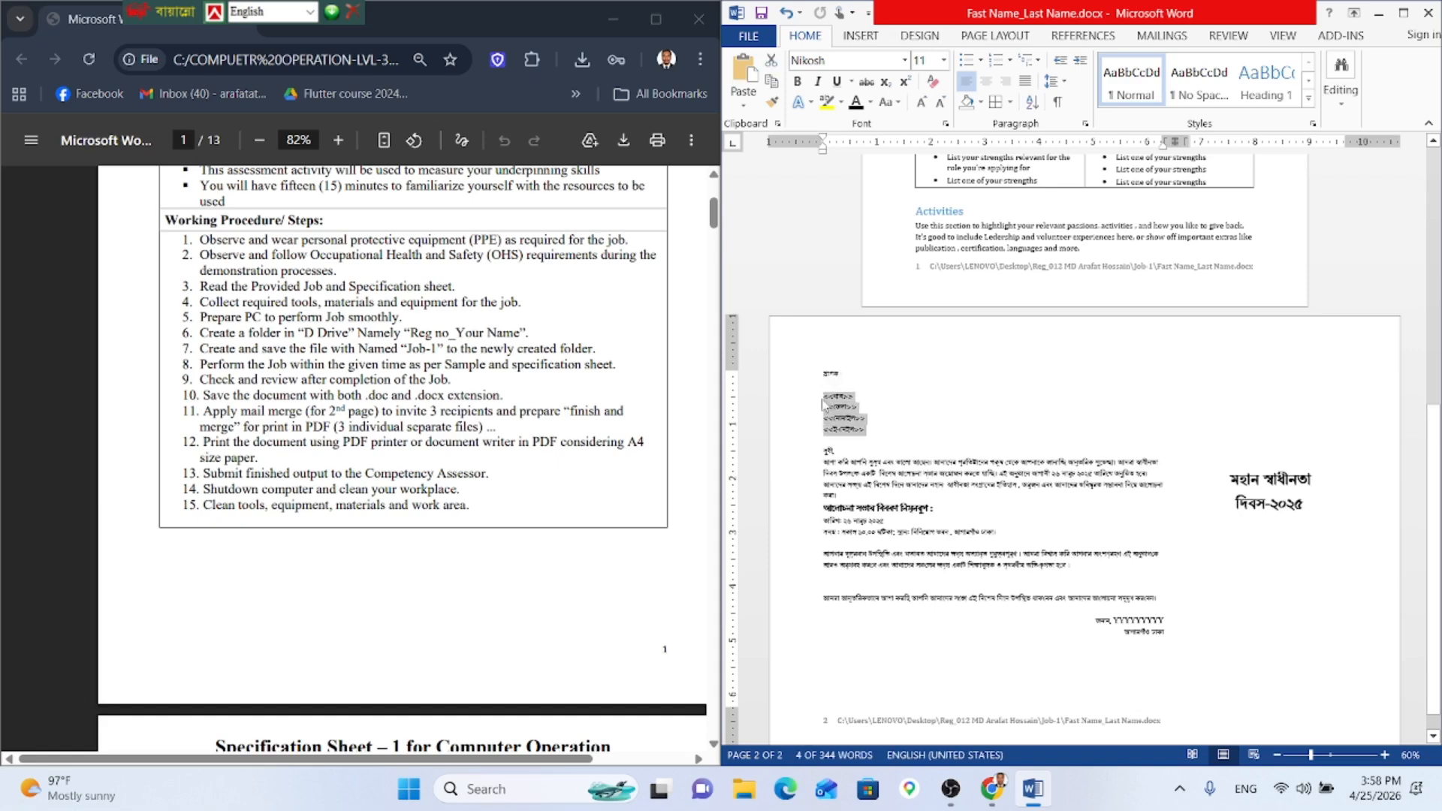
key(Delete)
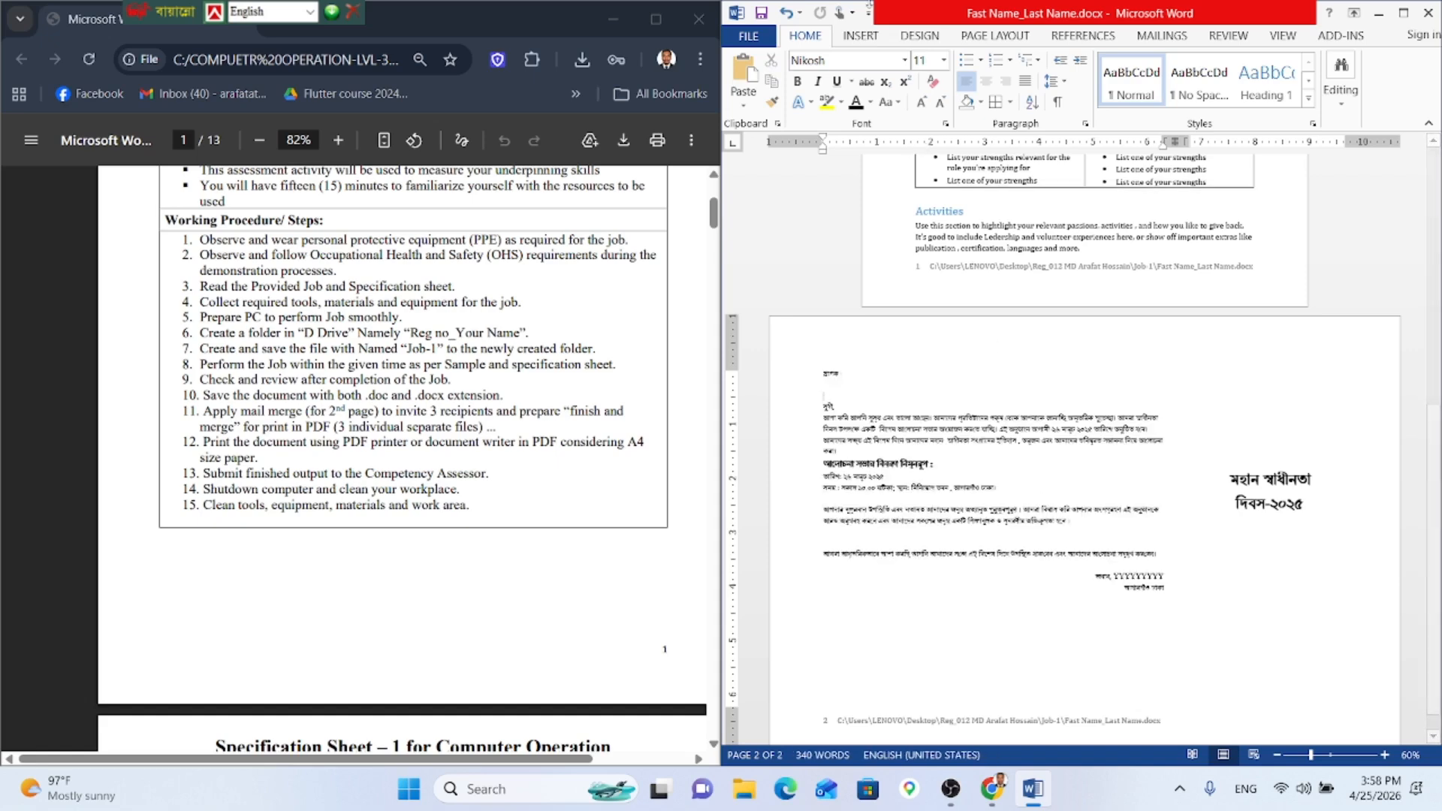
Step: Choose Mailings > Select Recipients > Use an Existing List
click(1160, 39)
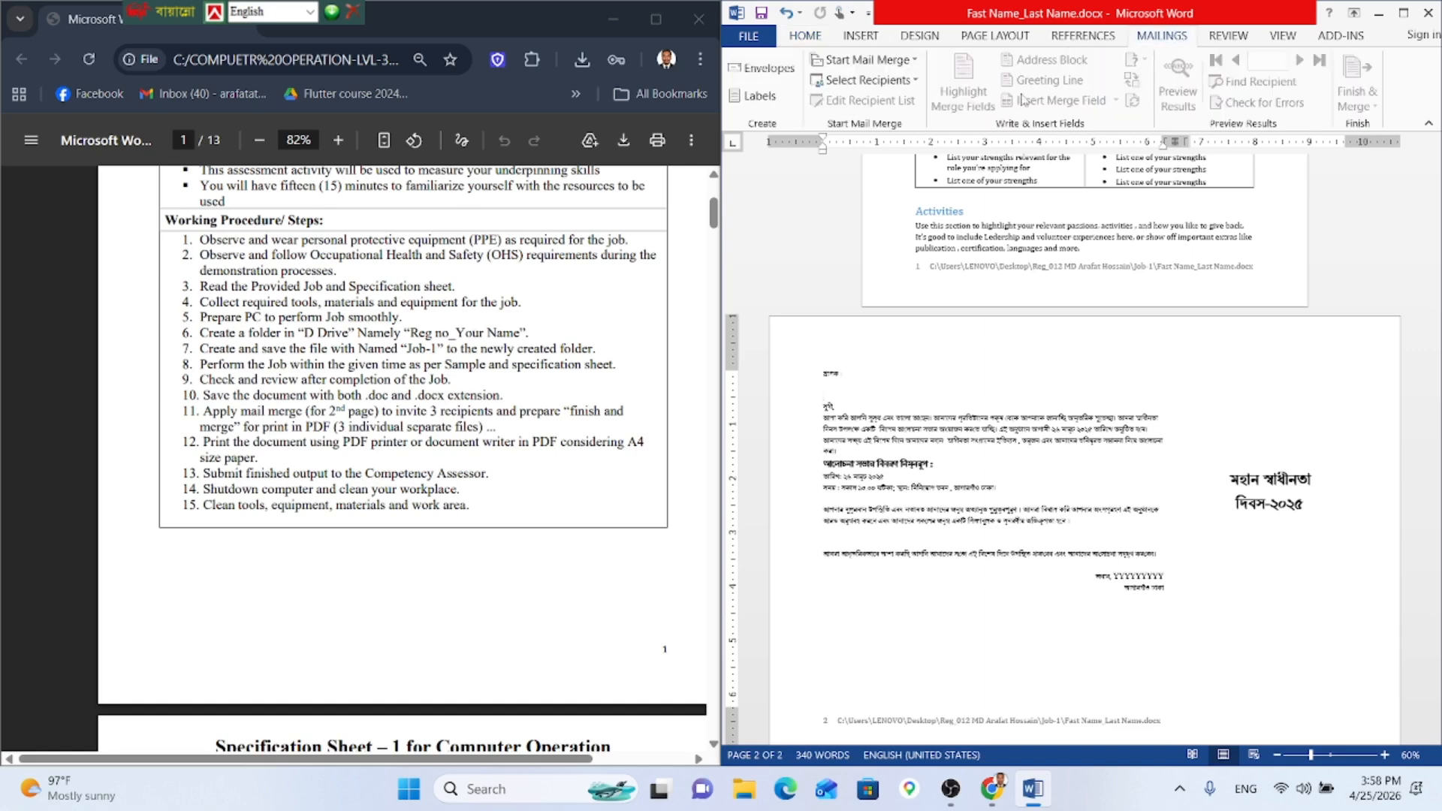
click(863, 59)
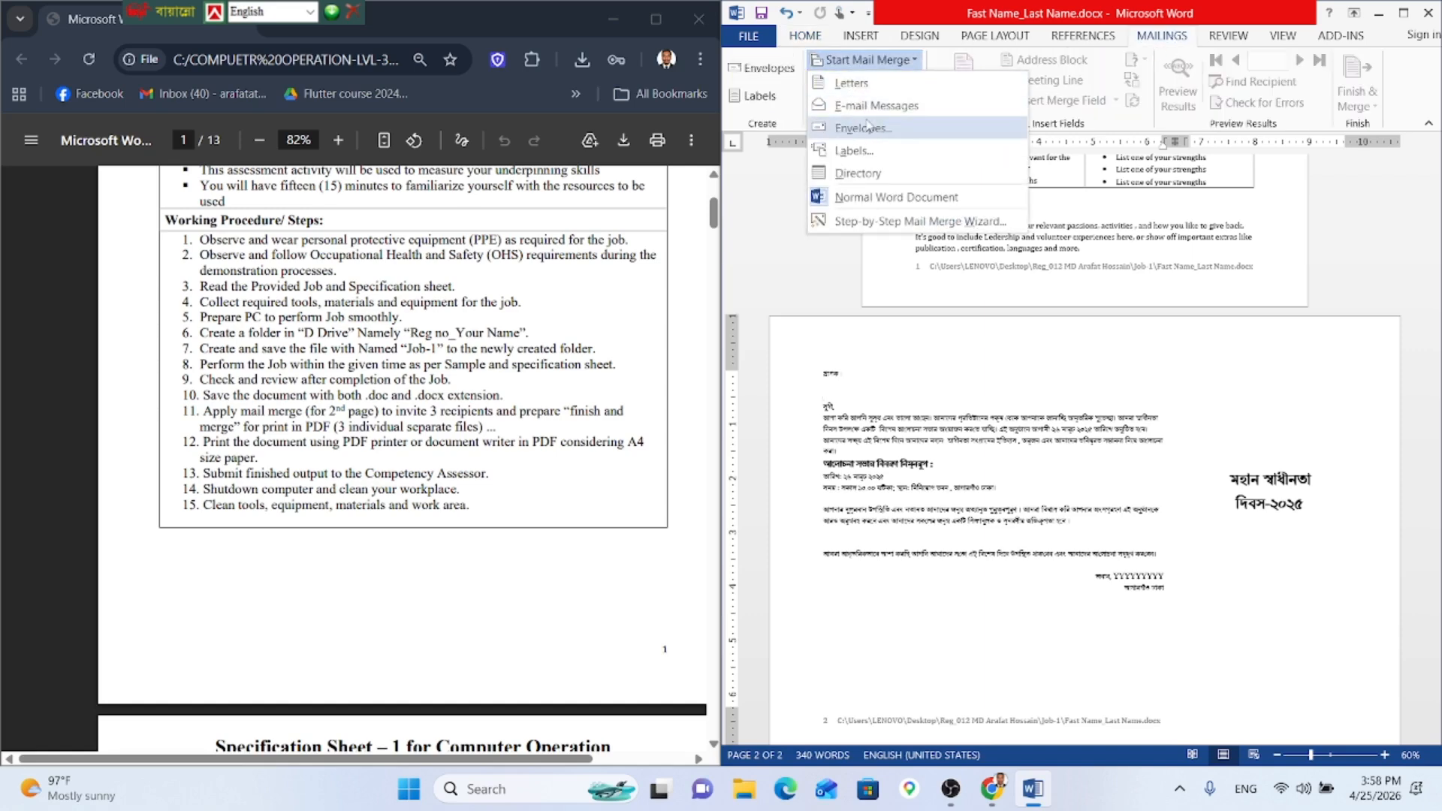
click(1168, 267)
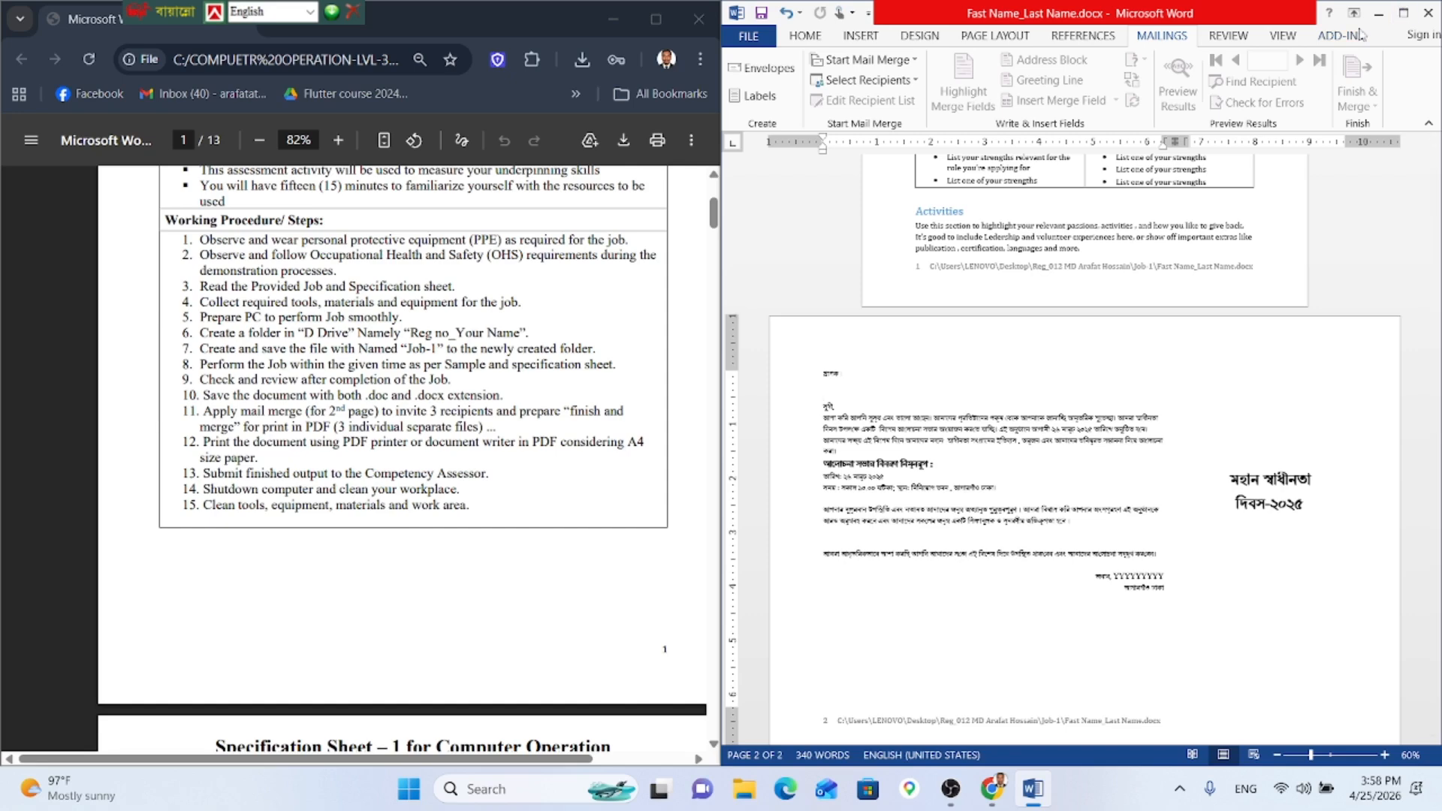
click(867, 80)
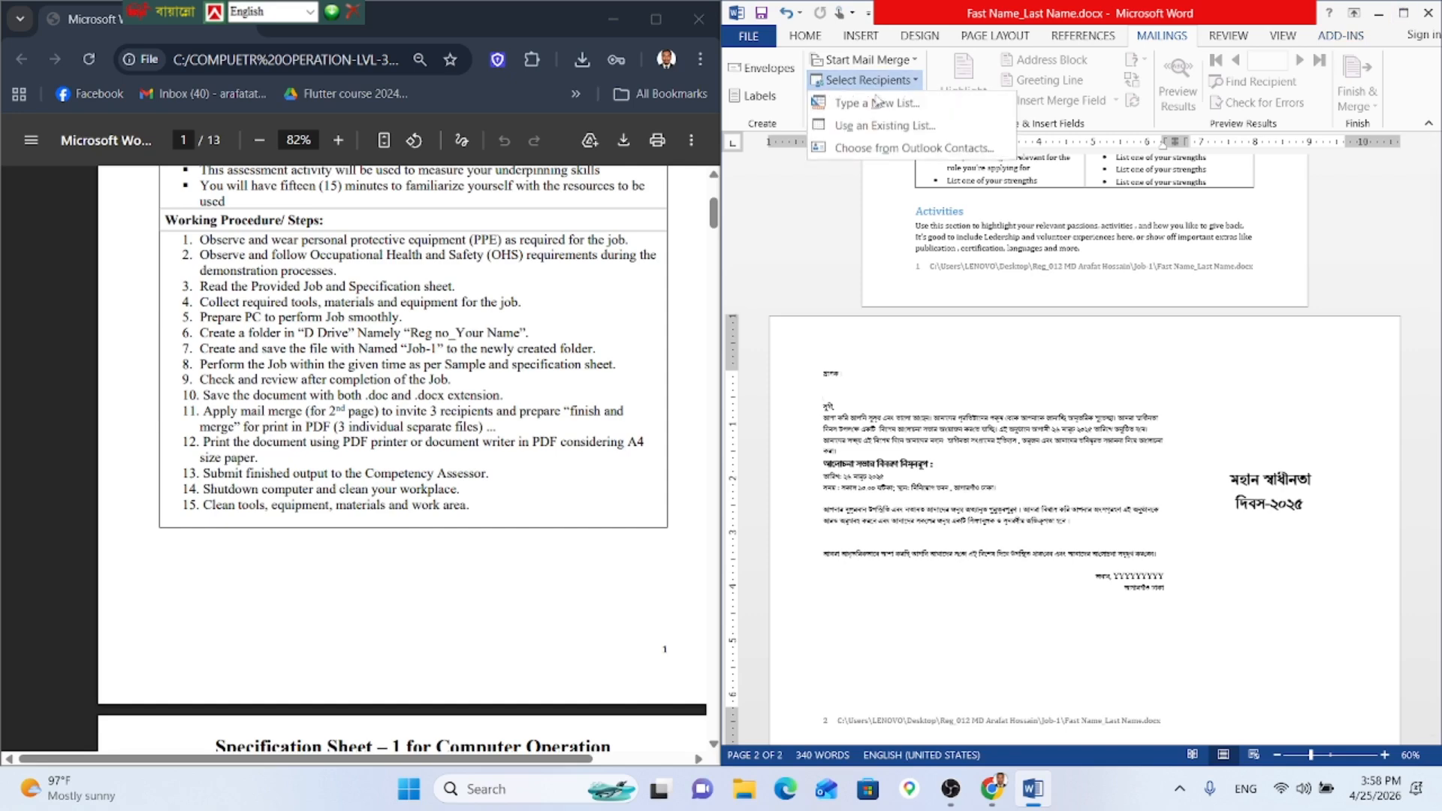
click(892, 126)
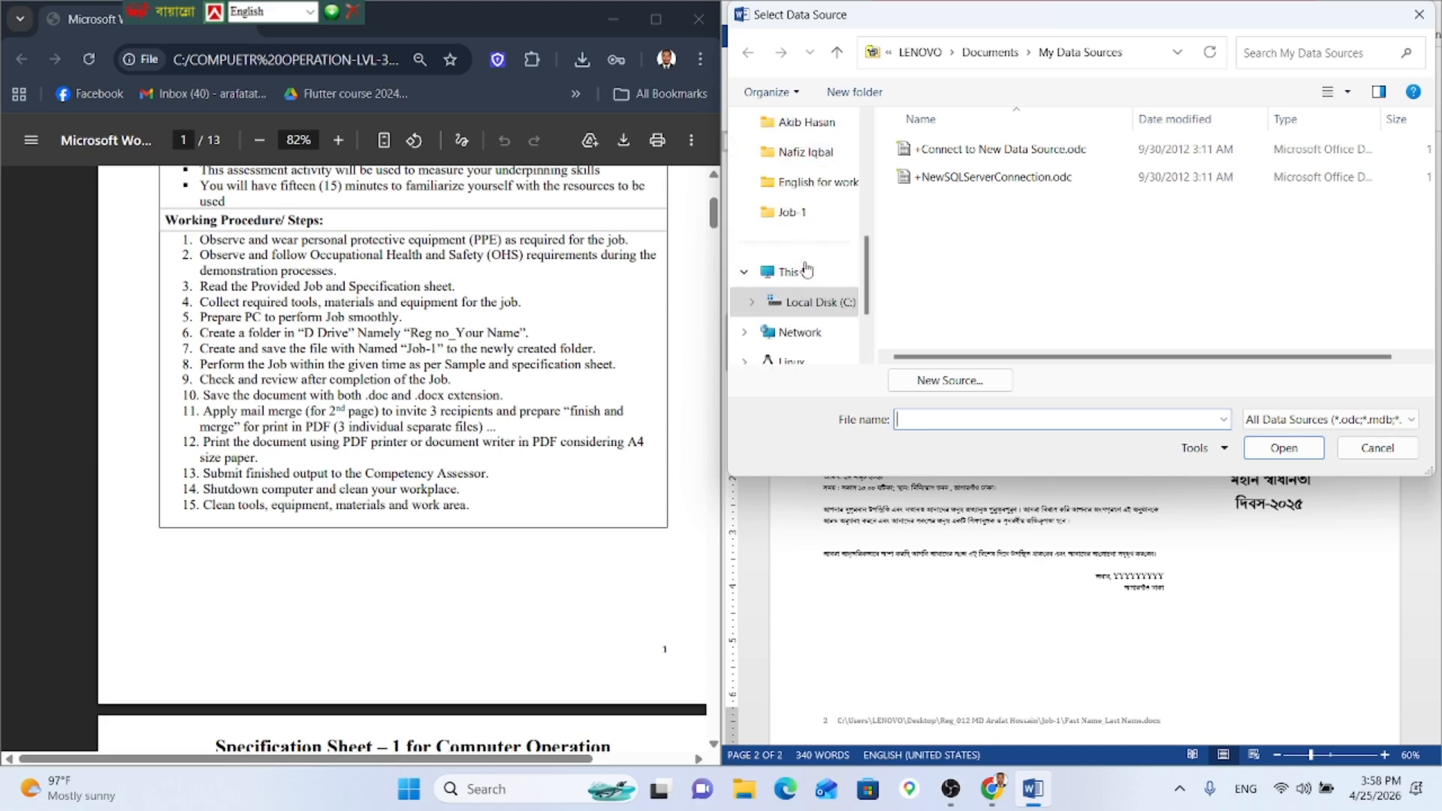
Step: Browse the Select Data Source dialog to the Desktop
click(814, 302)
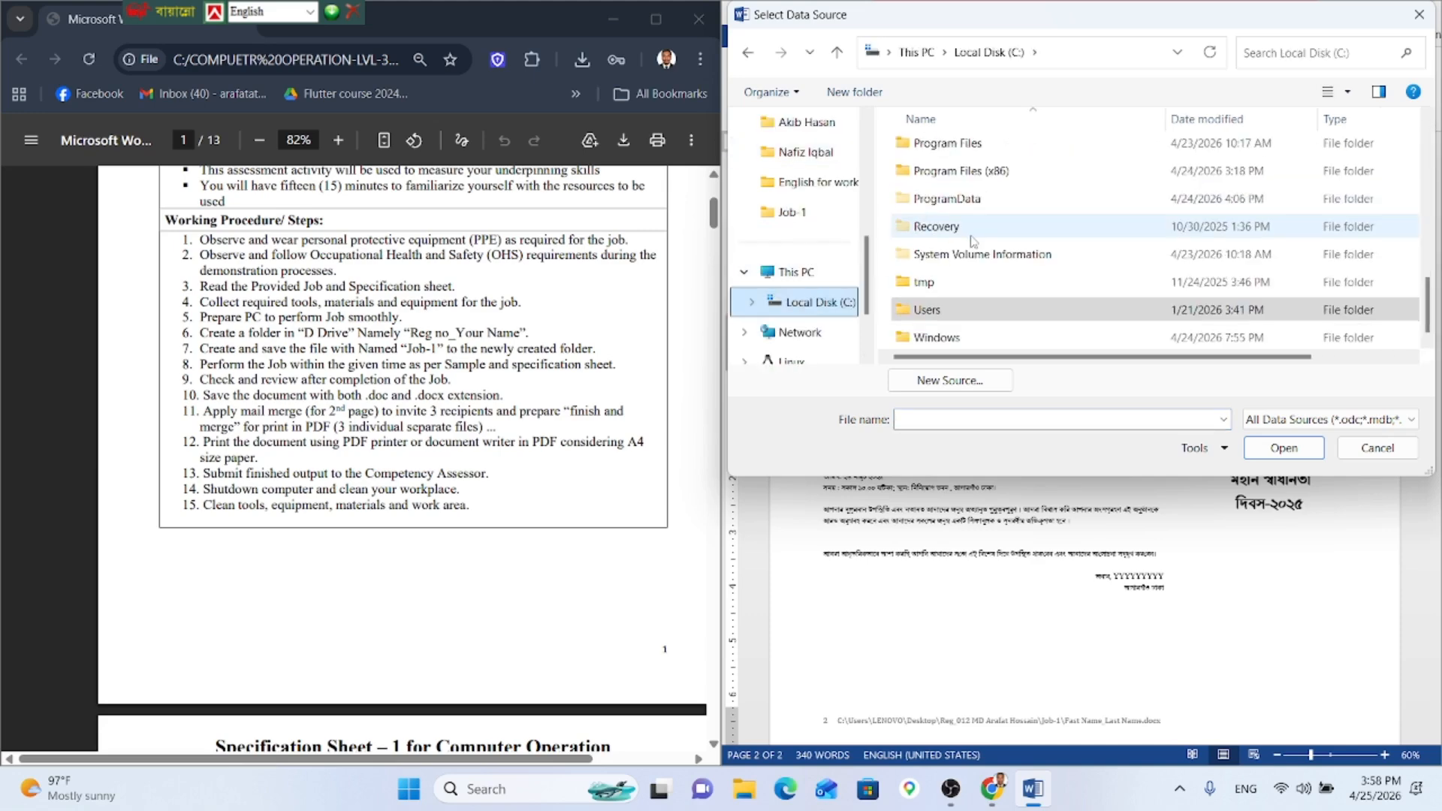
scroll(943, 235, up, 5)
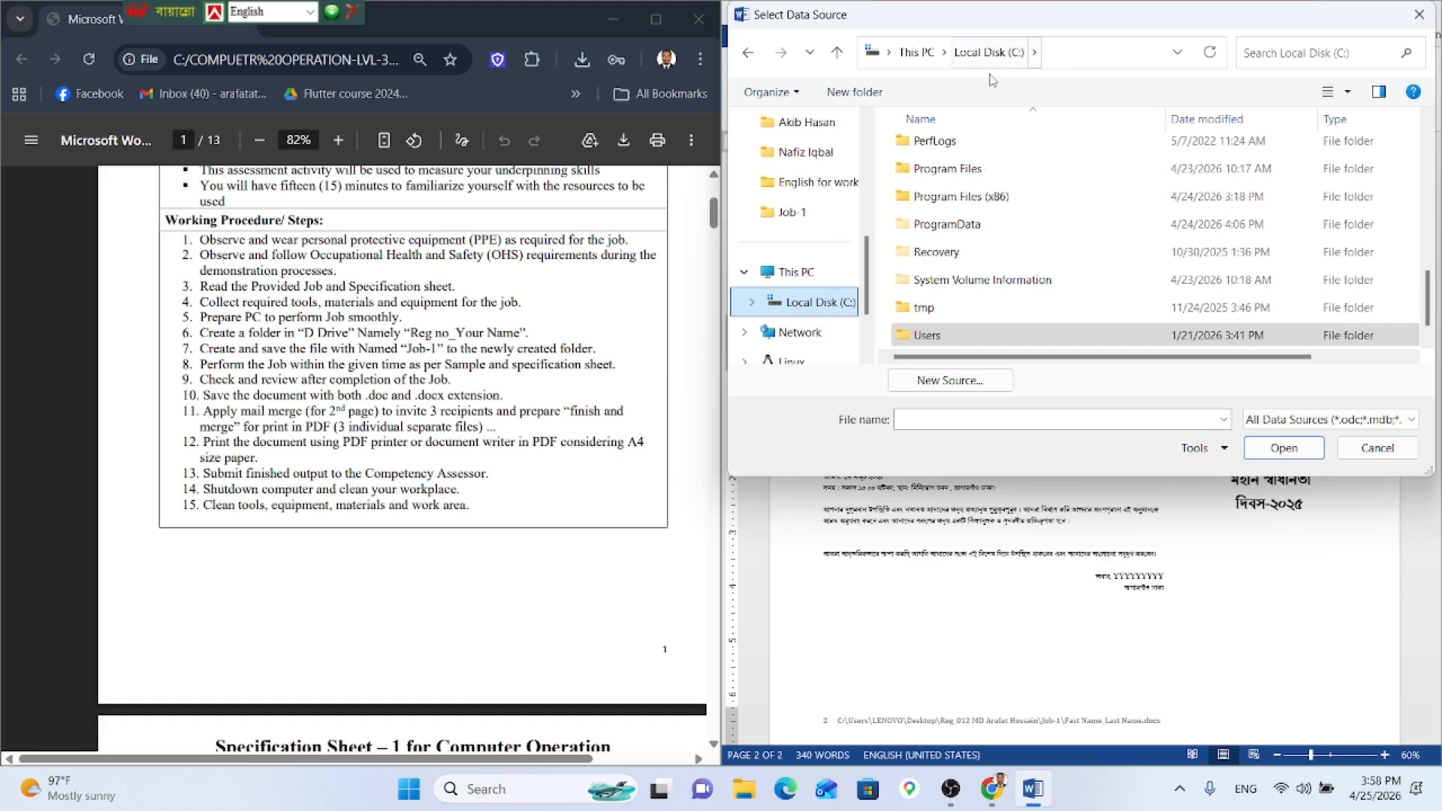
scroll(943, 235, up, 1)
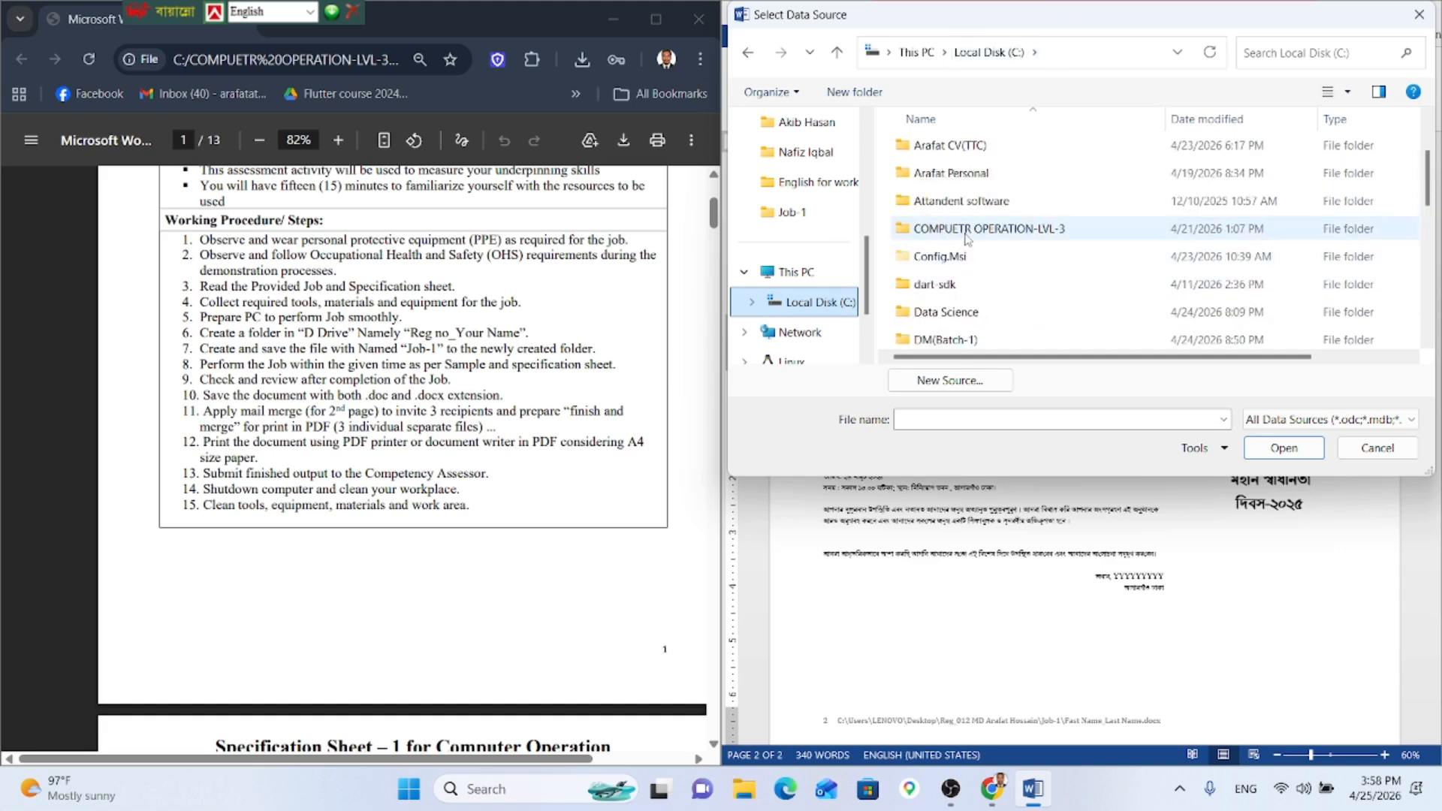
scroll(976, 230, down, 4)
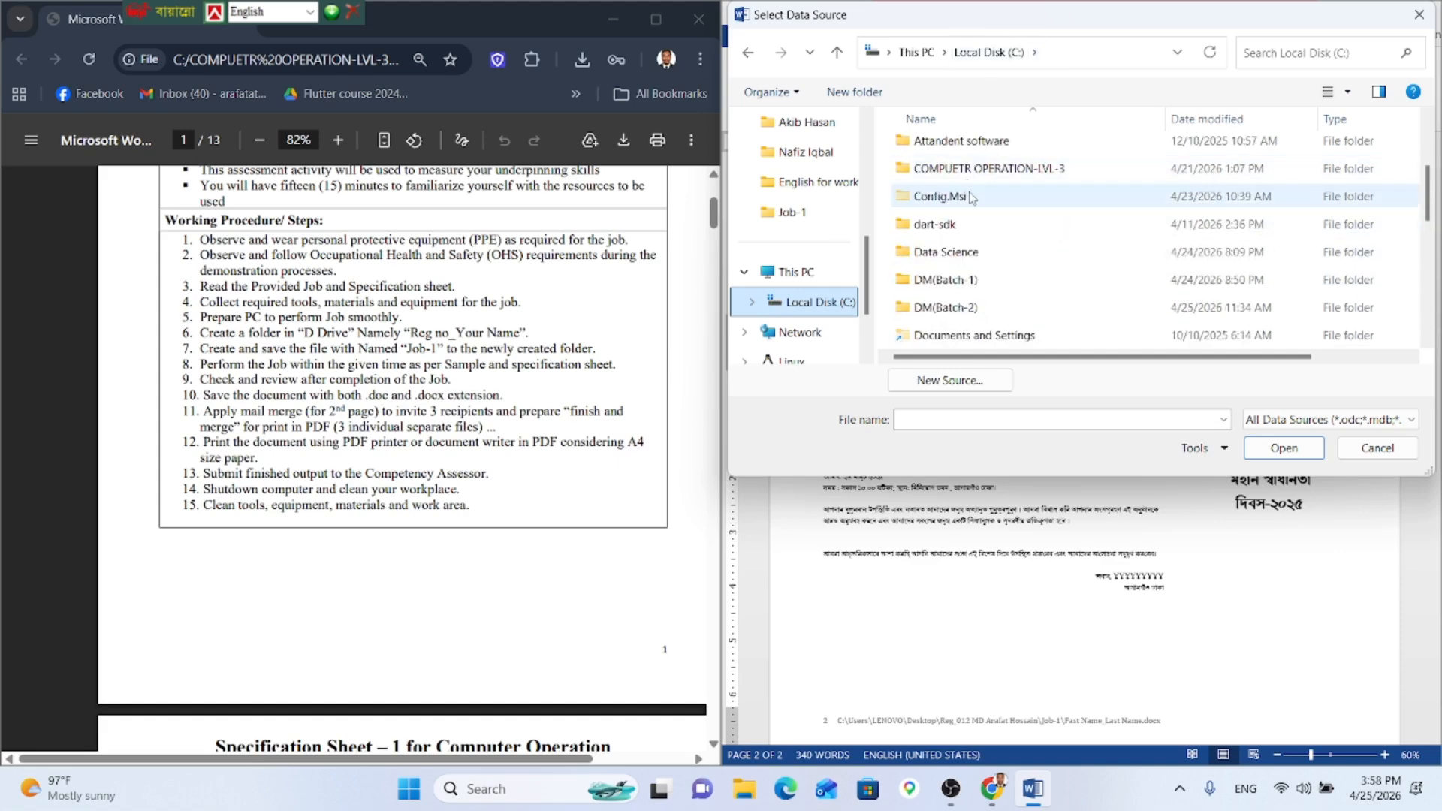
scroll(973, 227, up, 5)
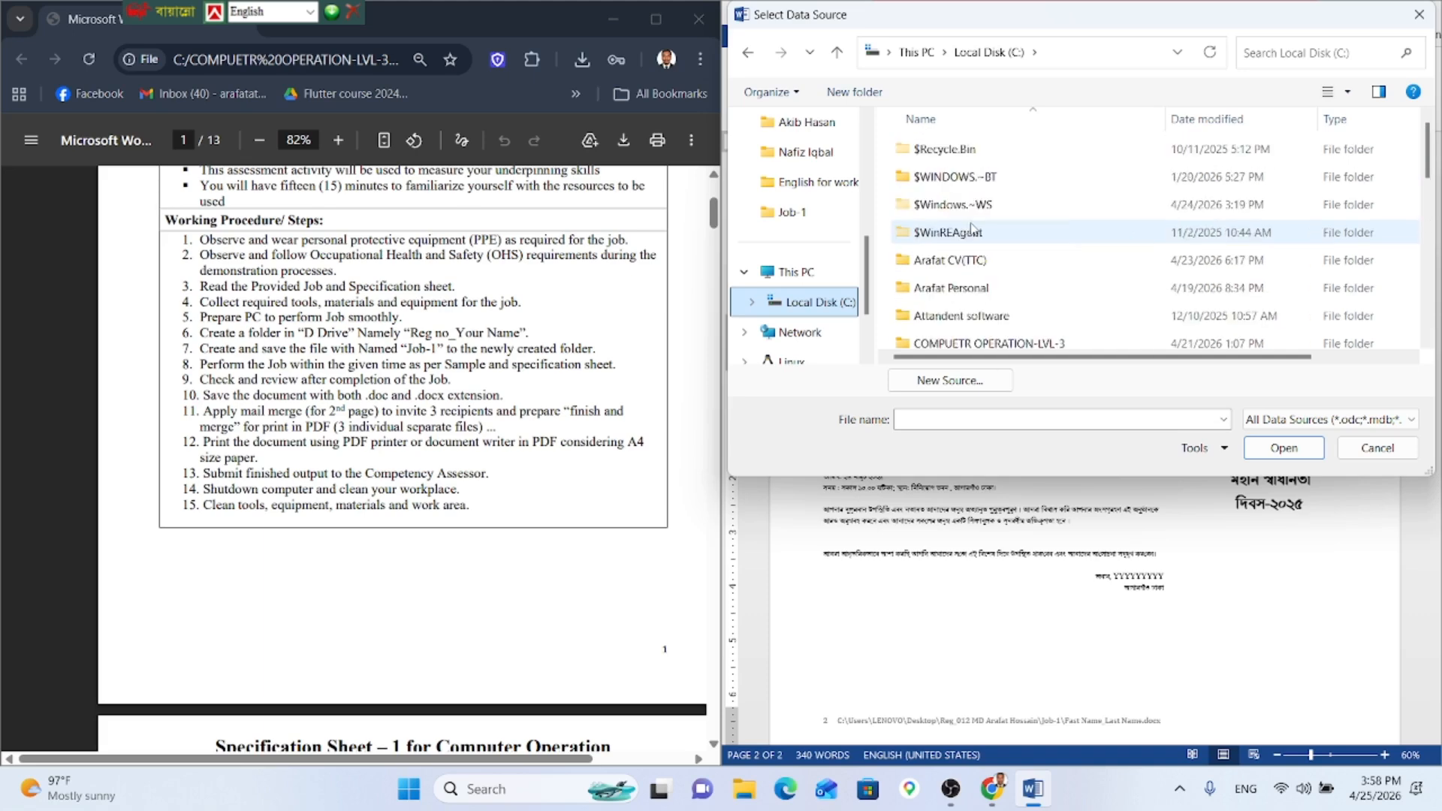
scroll(976, 245, down, 7)
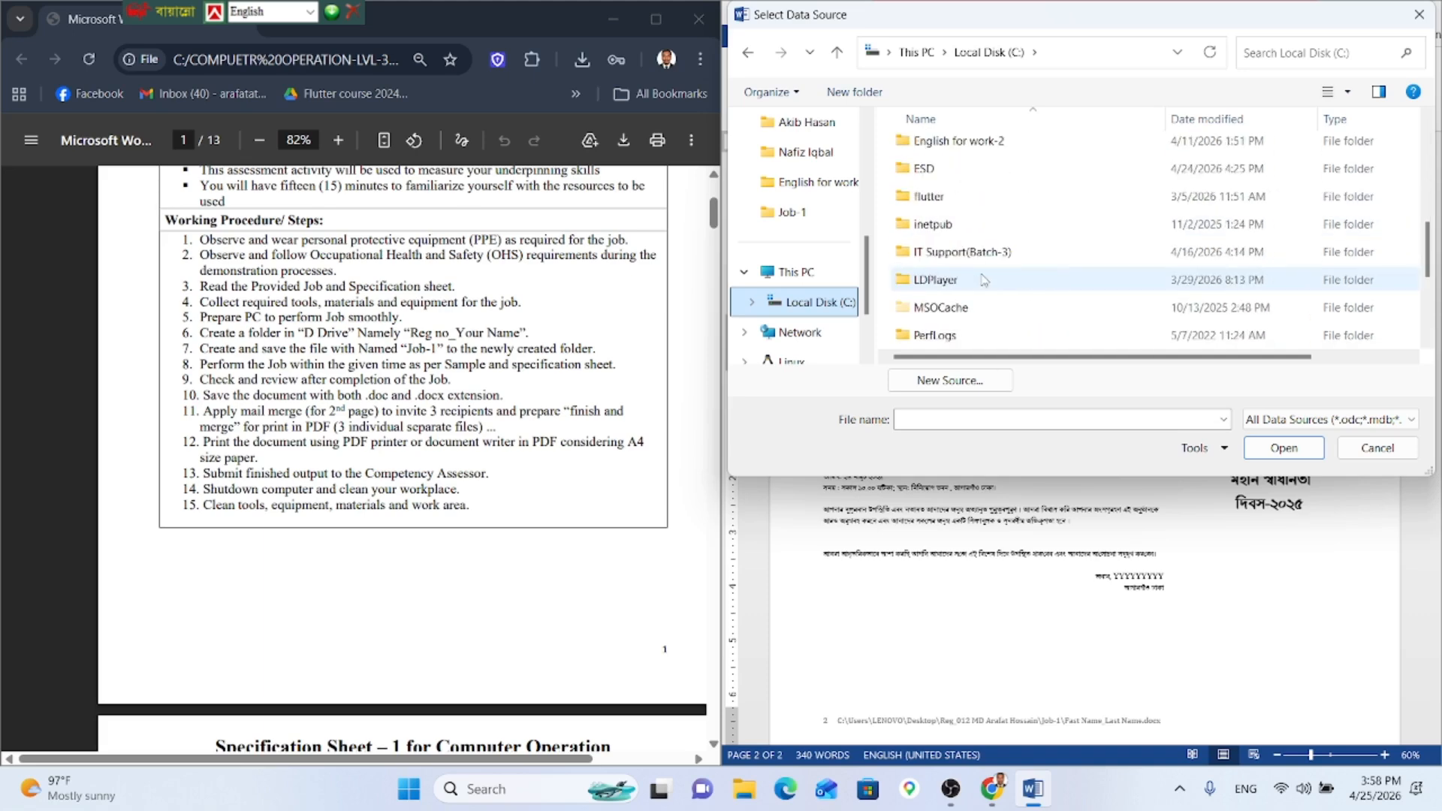
scroll(803, 225, up, 5)
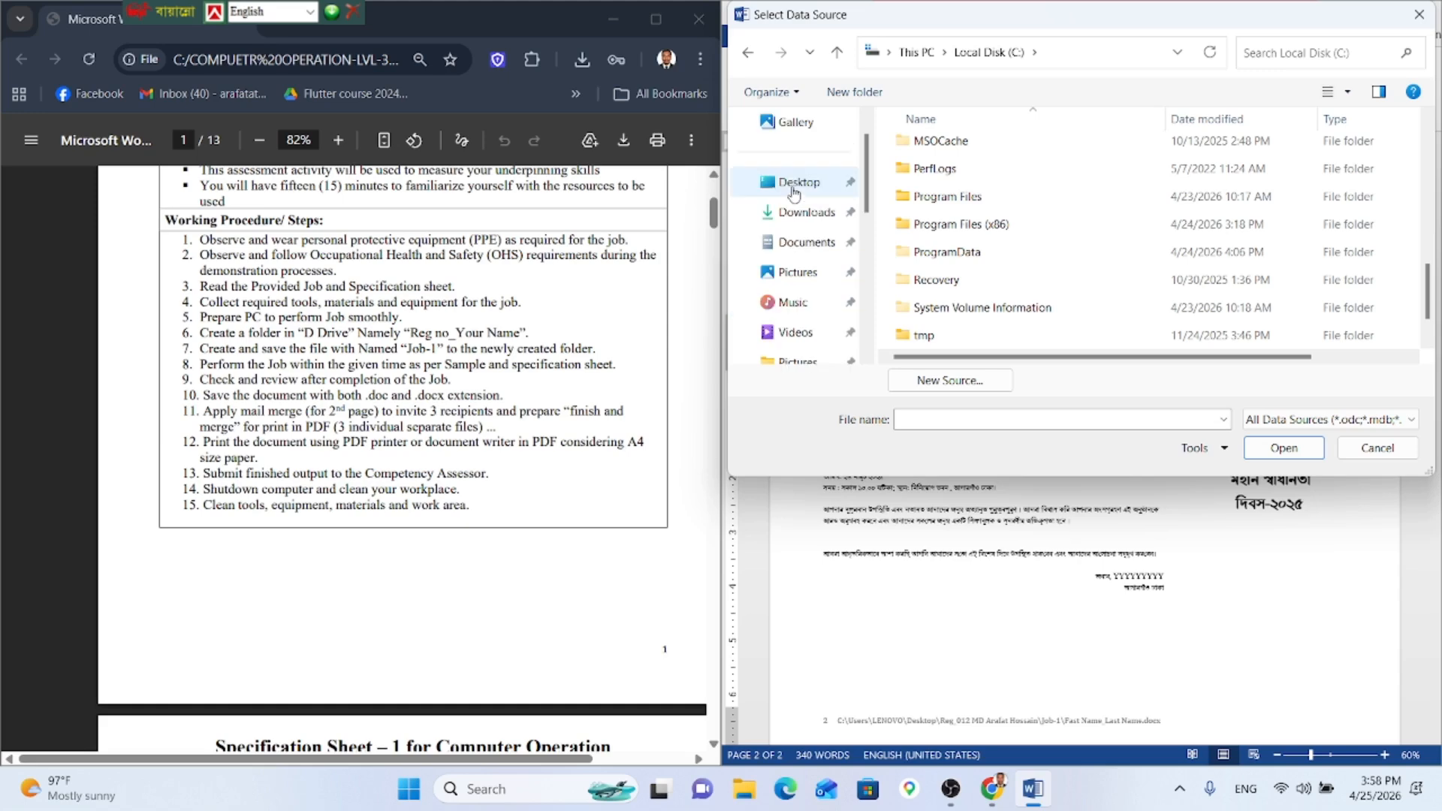
click(798, 183)
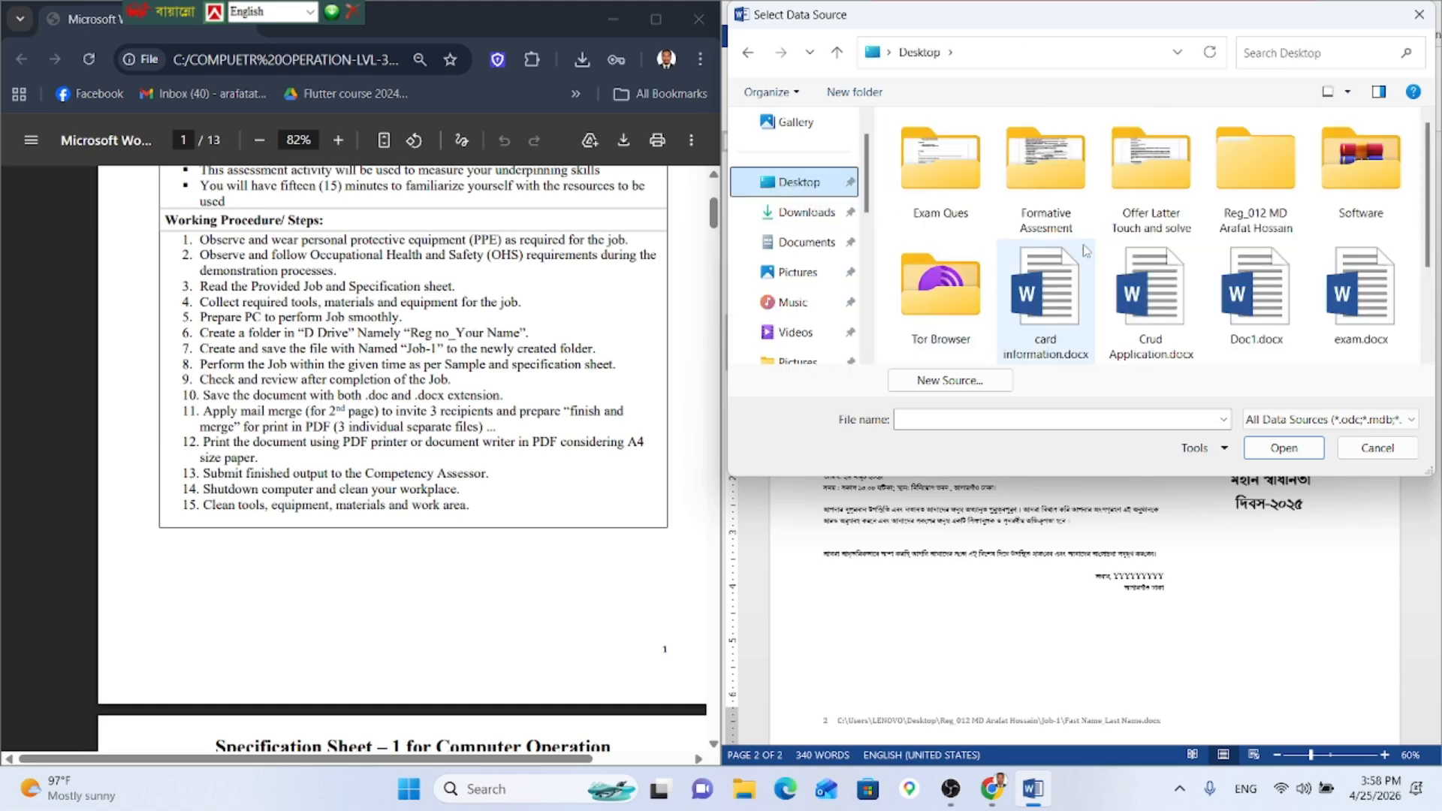
Step: Open Address file.xlsx from the Job-1 folder and confirm Sheet1$ as the recipient table
double_click(1255, 175)
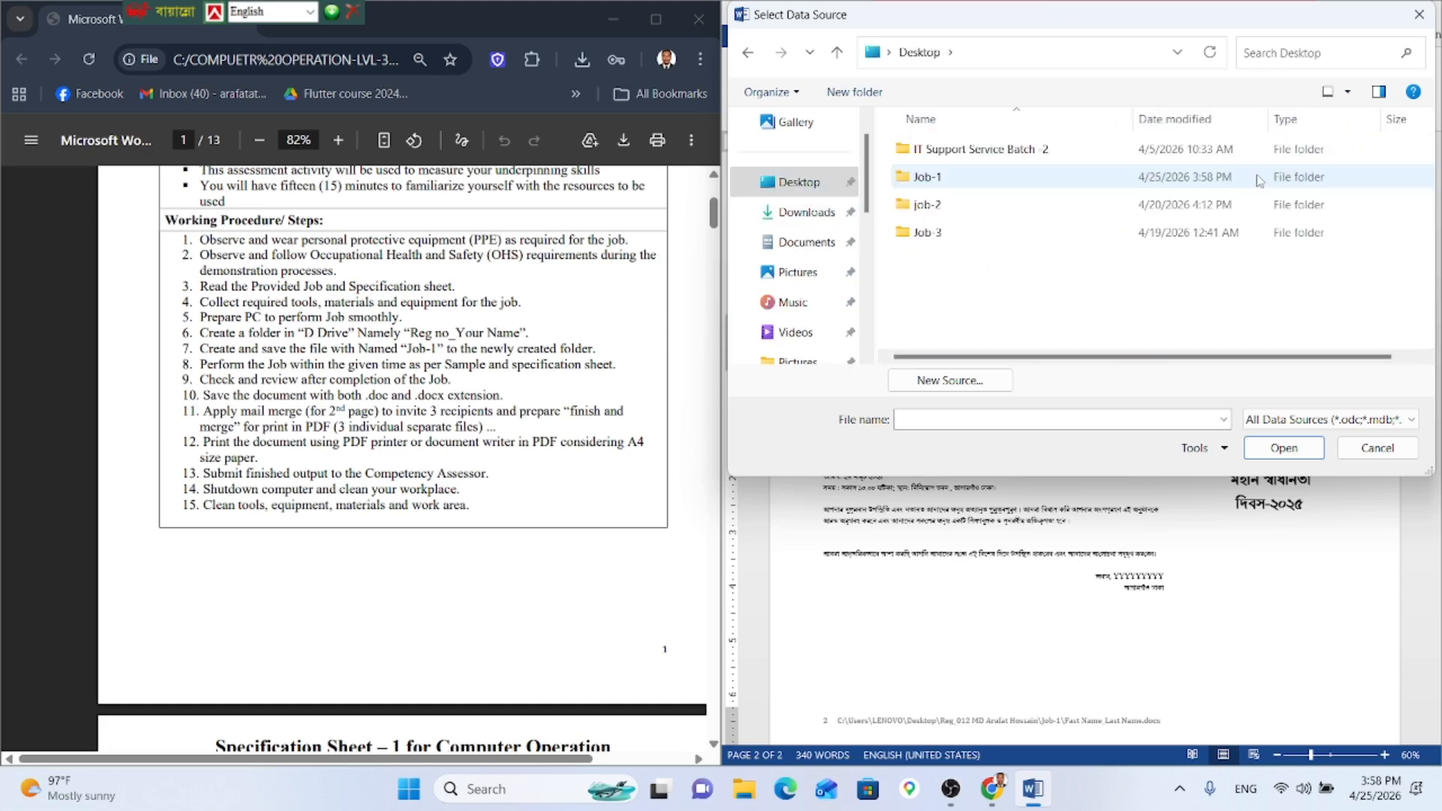
double_click(968, 179)
click(984, 179)
click(1284, 449)
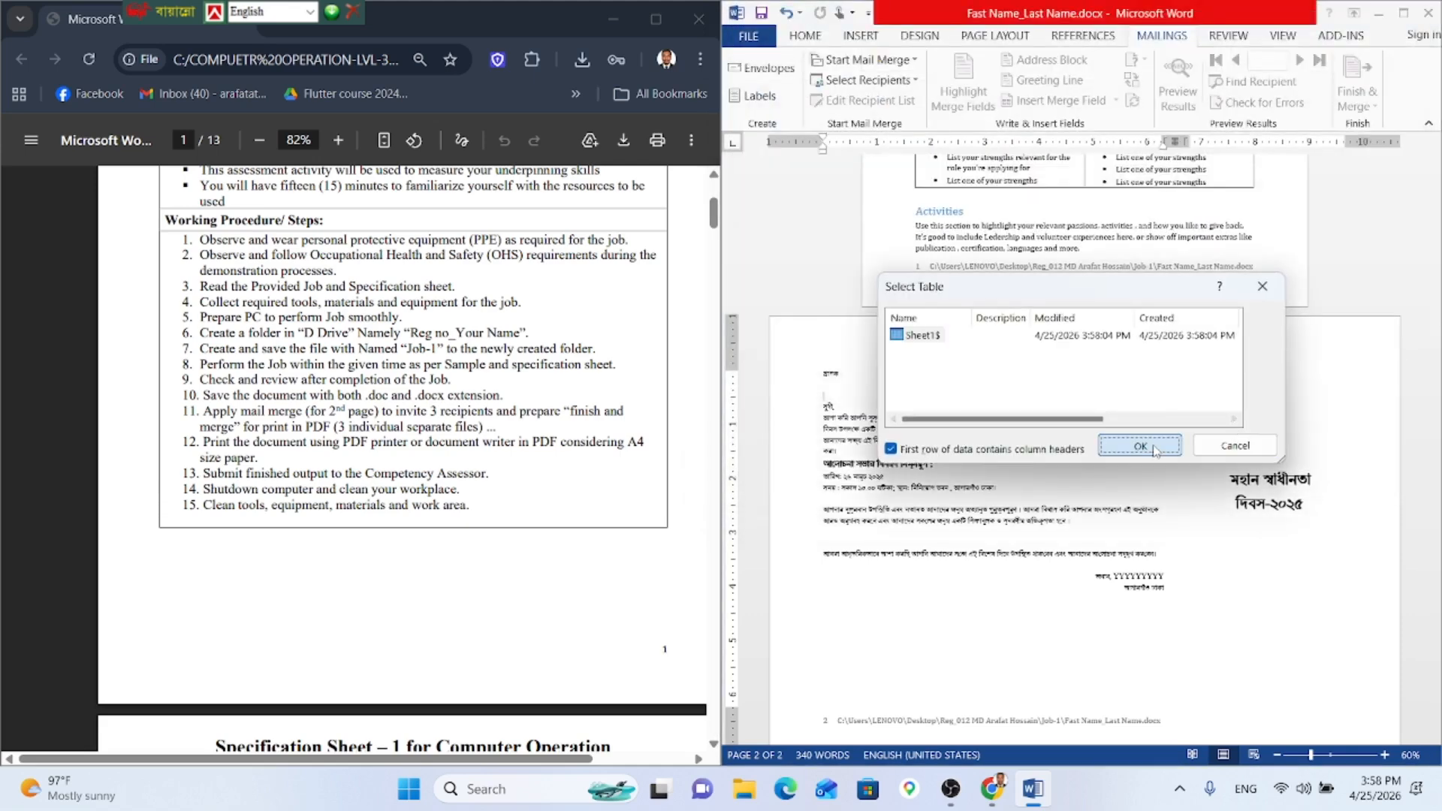
click(1139, 445)
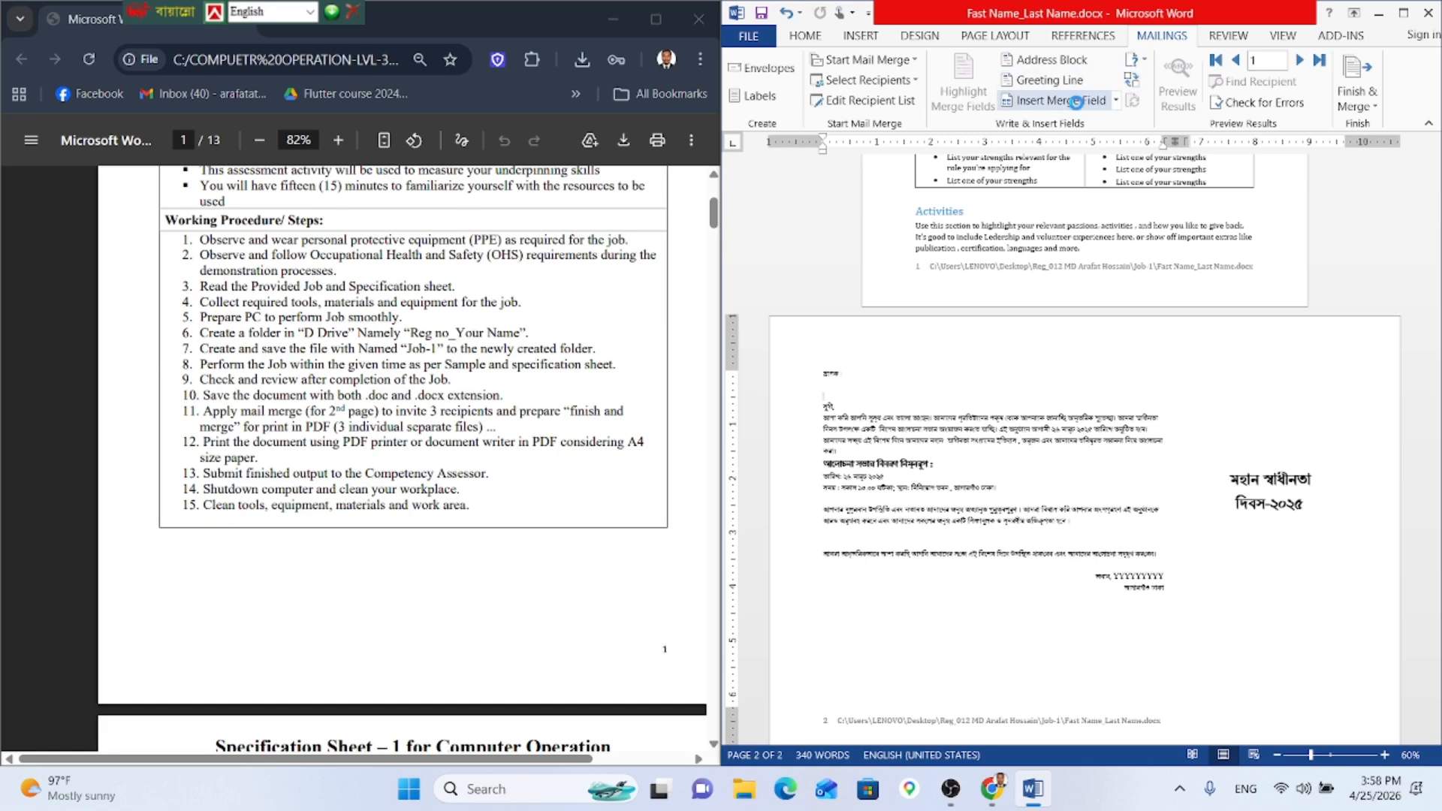
Step: Insert the «নাম» merge field beneath the salutation and start a new line
click(1076, 102)
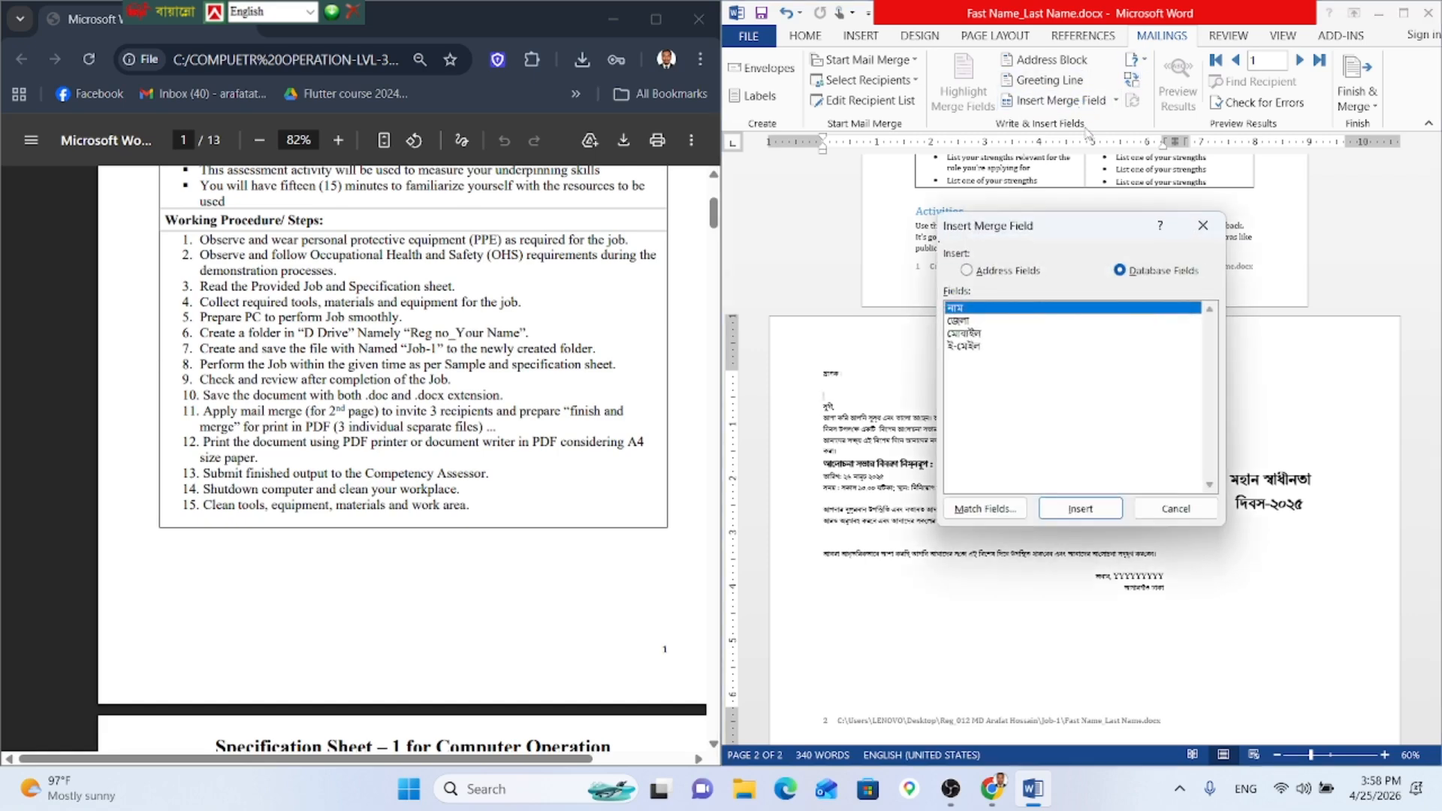
click(1080, 509)
click(1156, 509)
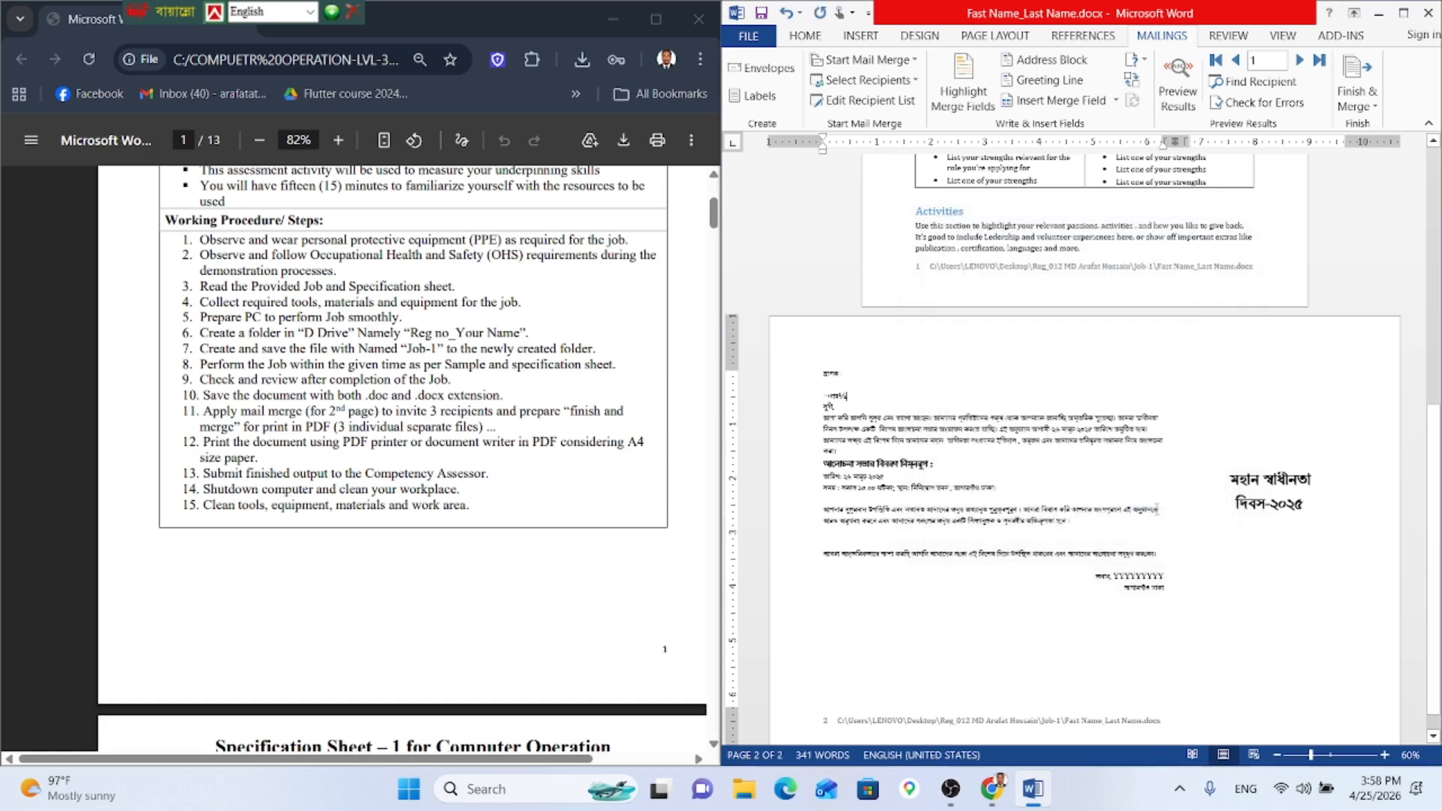
key(Return)
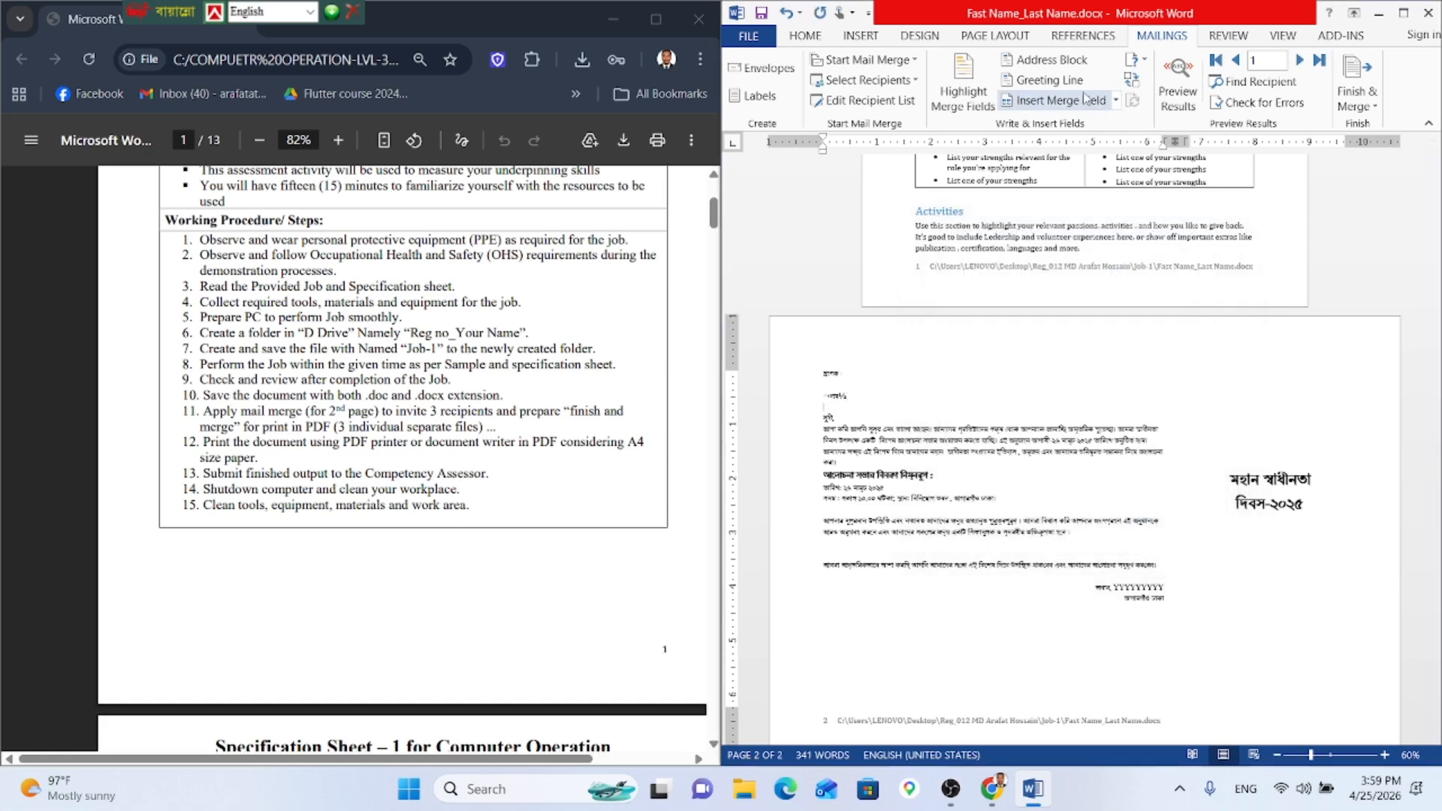
Step: Add the জেলা, মোবাইল and ই-মেইল merge fields, each on its own line
click(1115, 100)
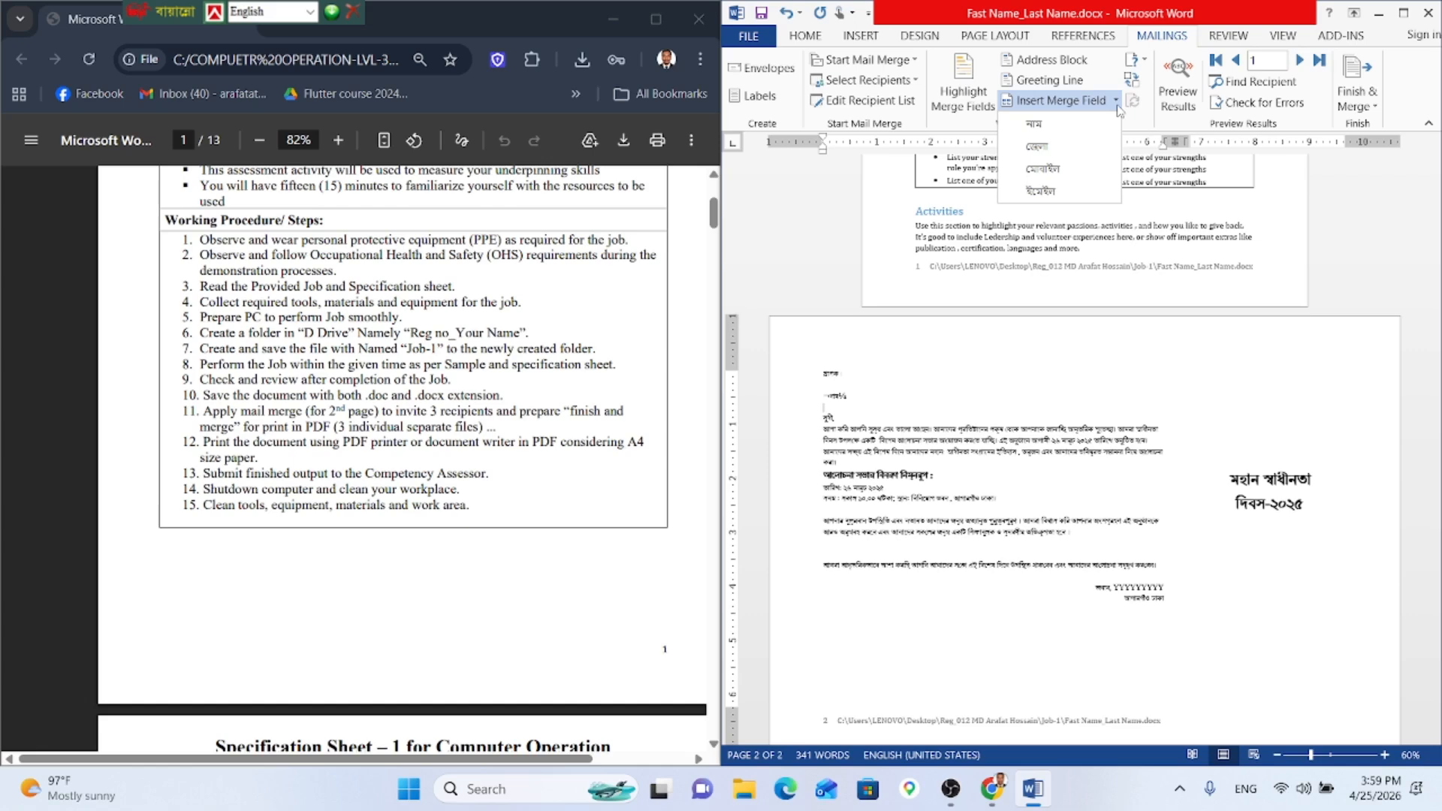
click(1091, 153)
key(Return)
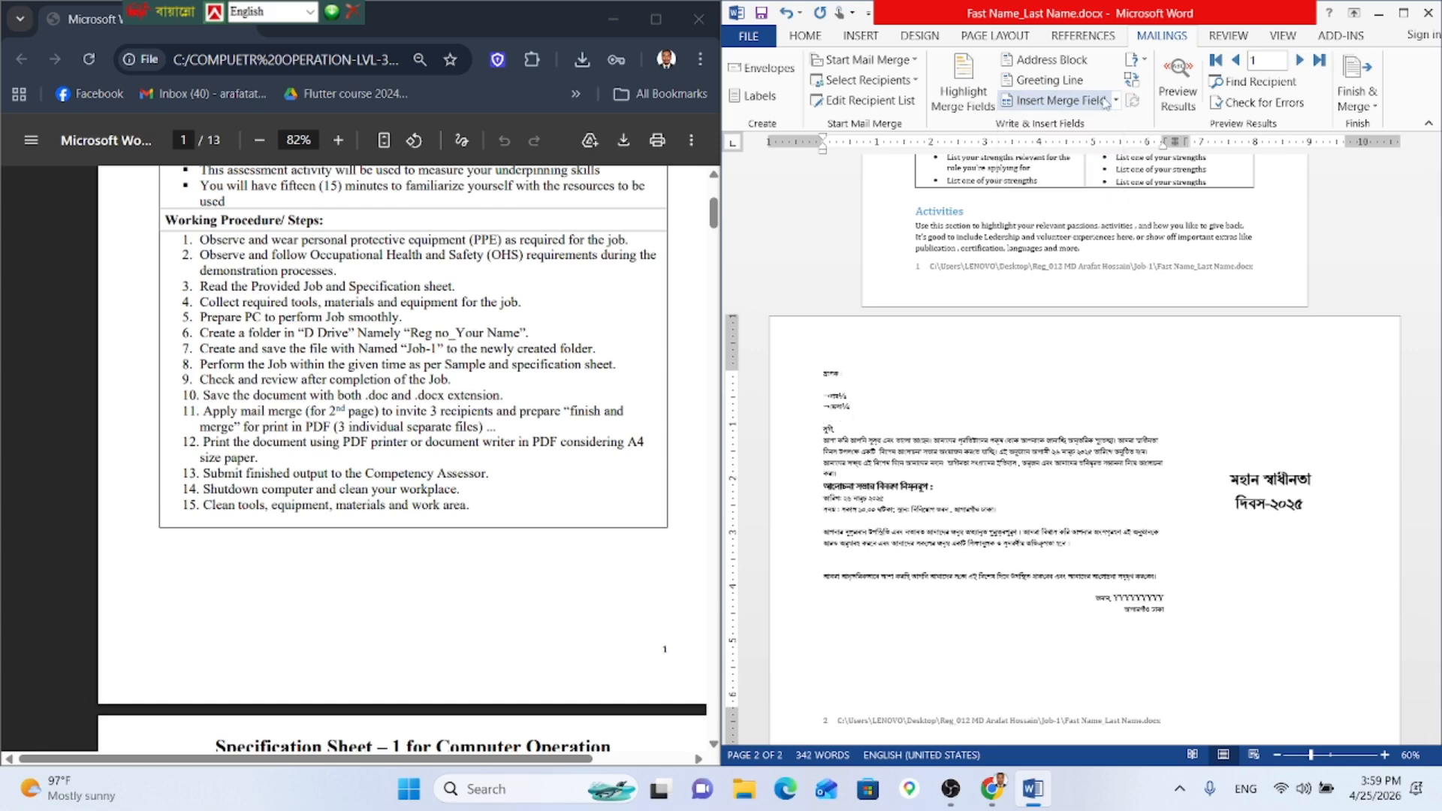
click(1115, 100)
click(1076, 168)
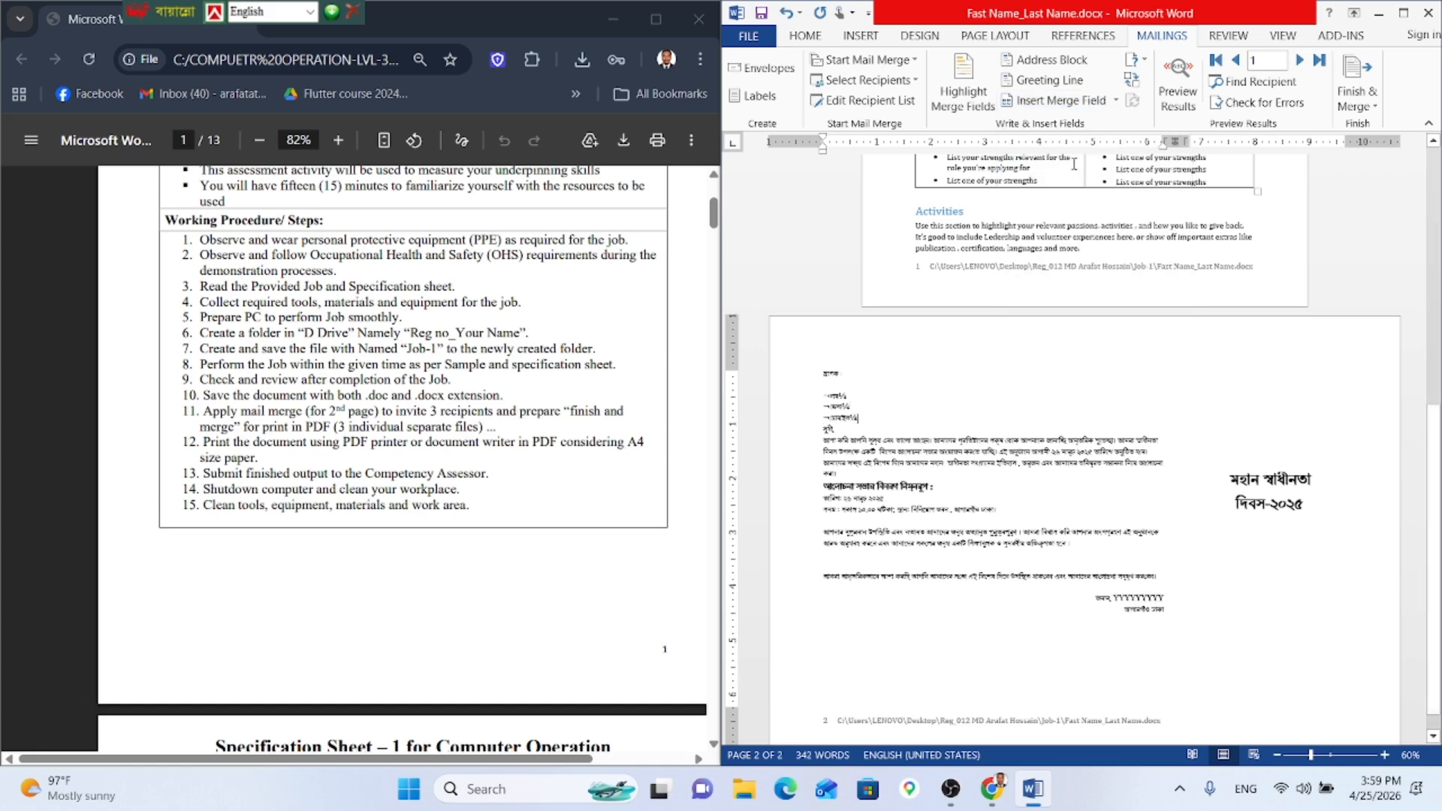
key(Return)
click(1115, 100)
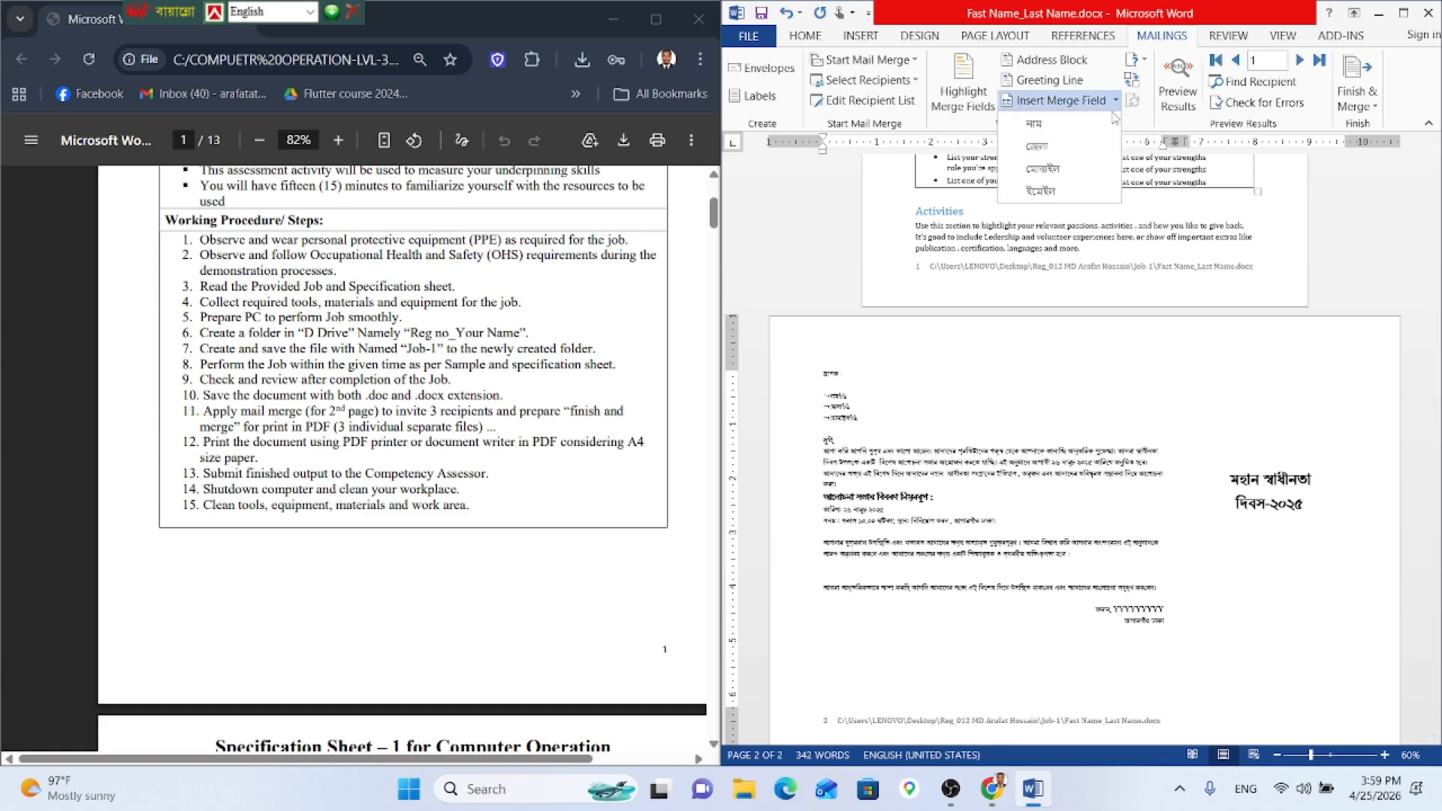
click(1070, 188)
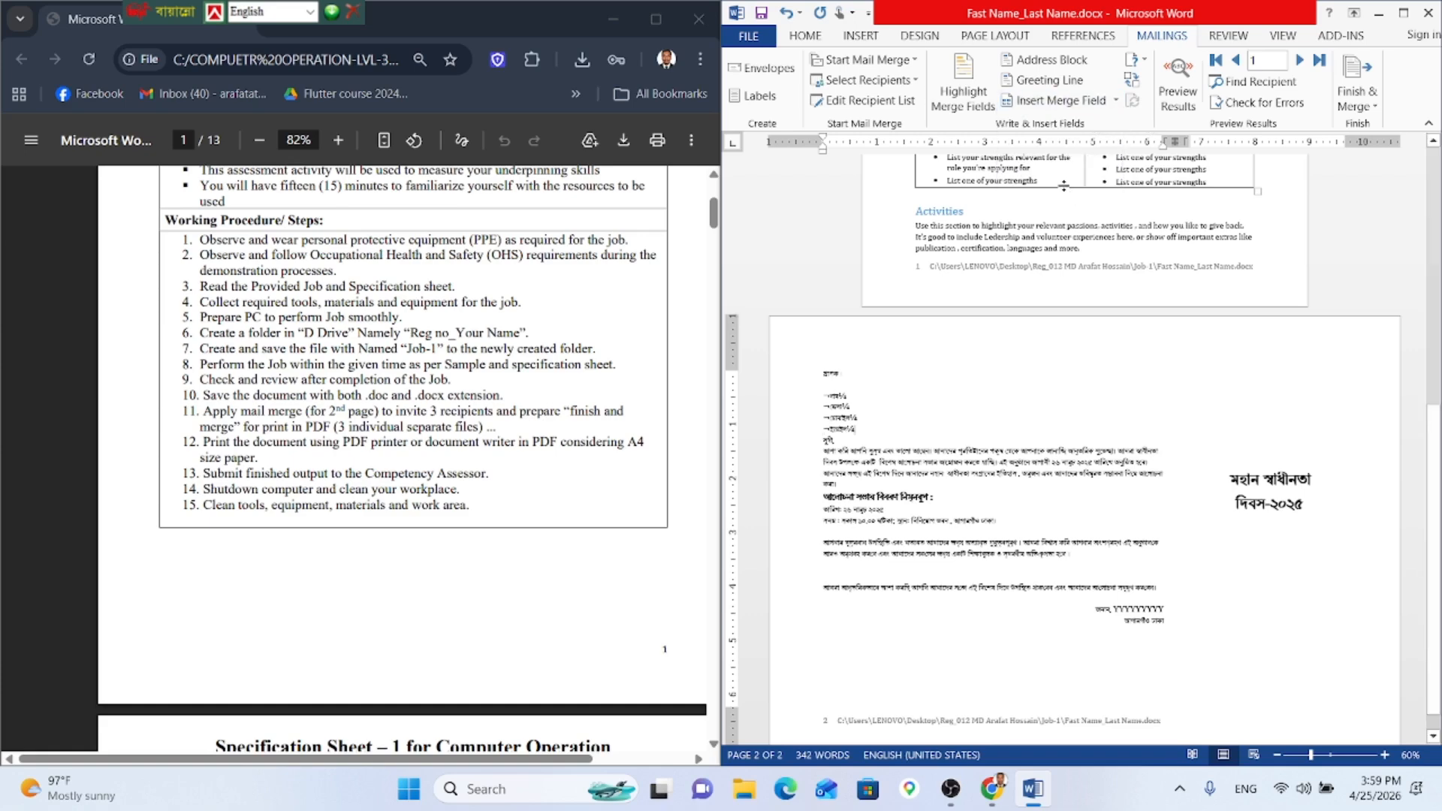
click(1361, 86)
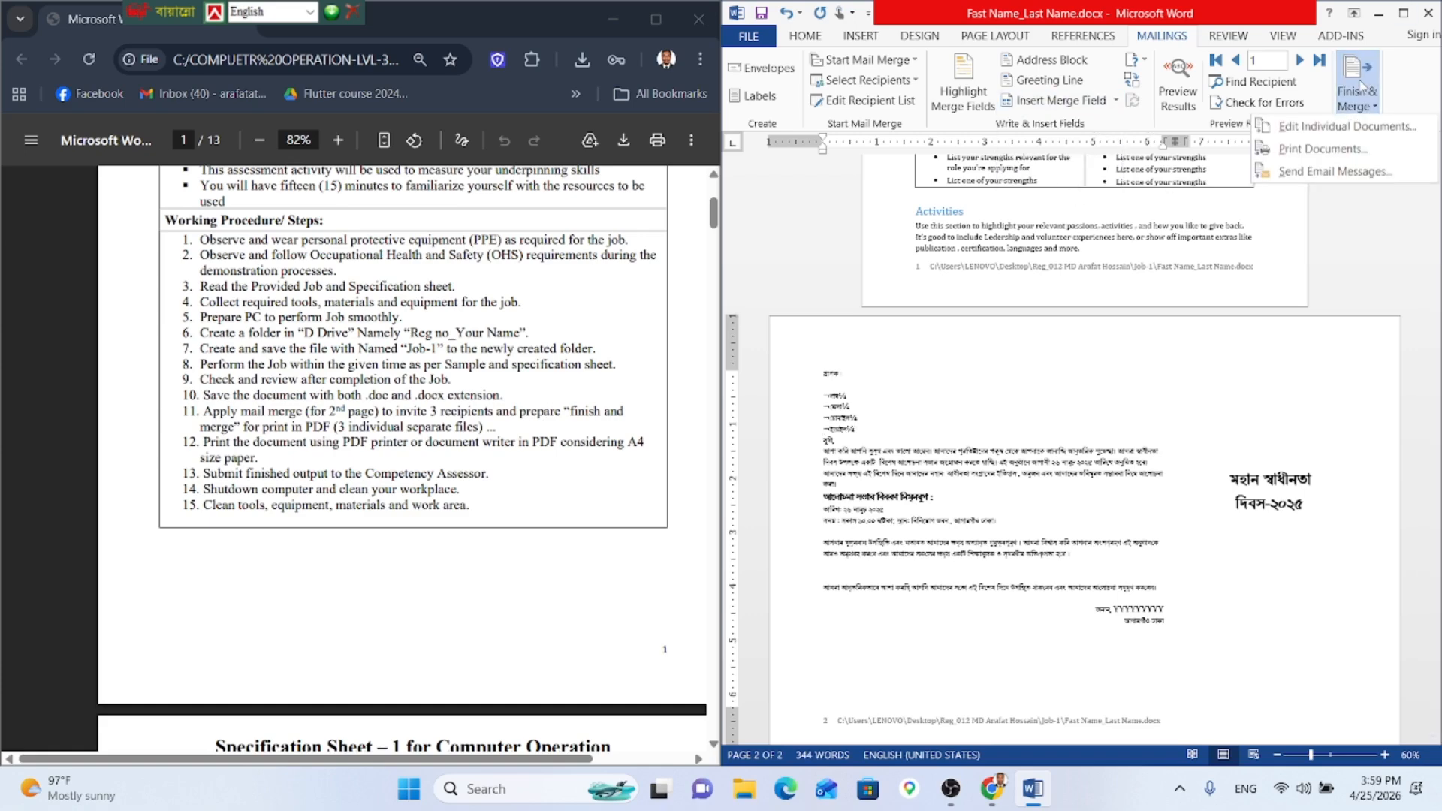
click(1305, 154)
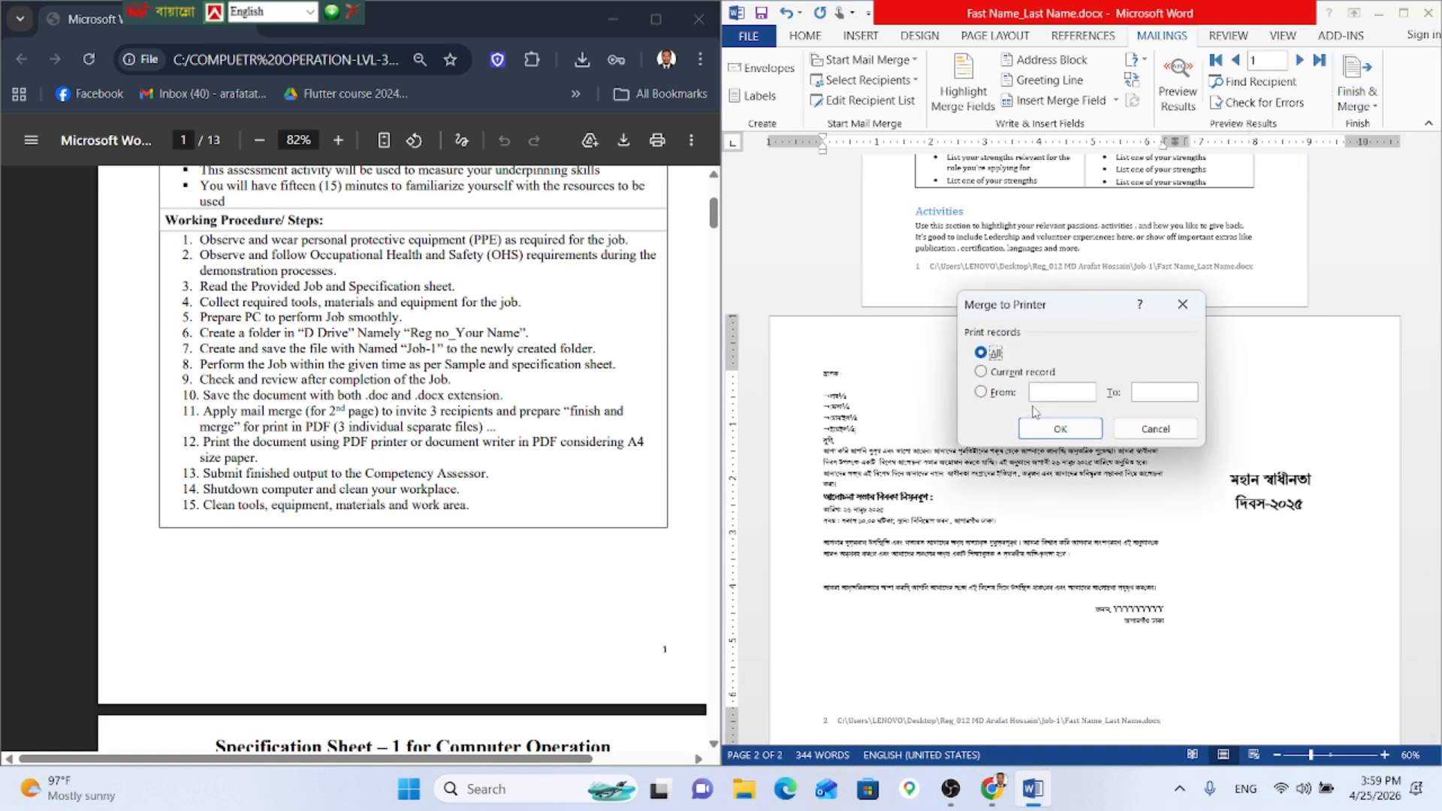
click(1050, 427)
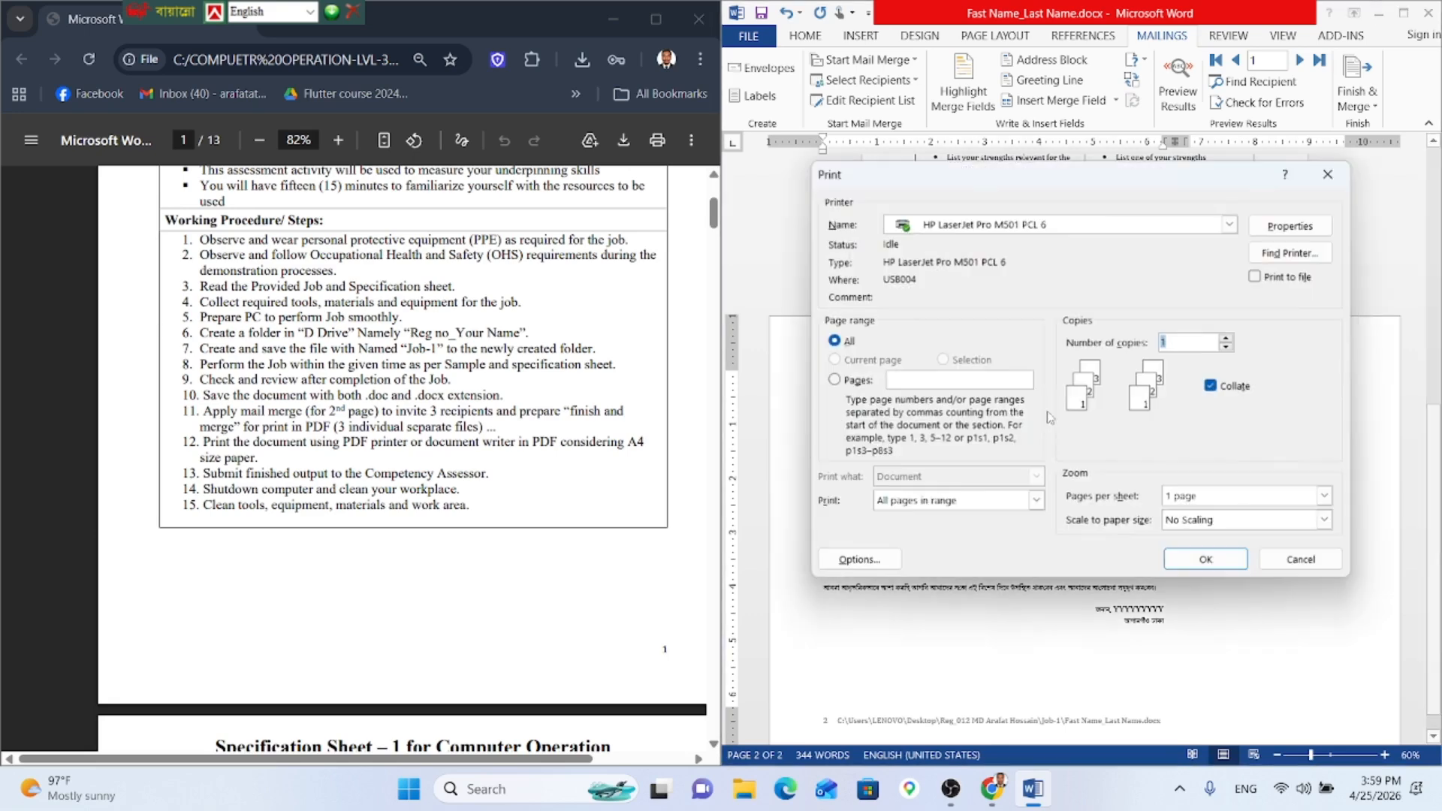
click(844, 381)
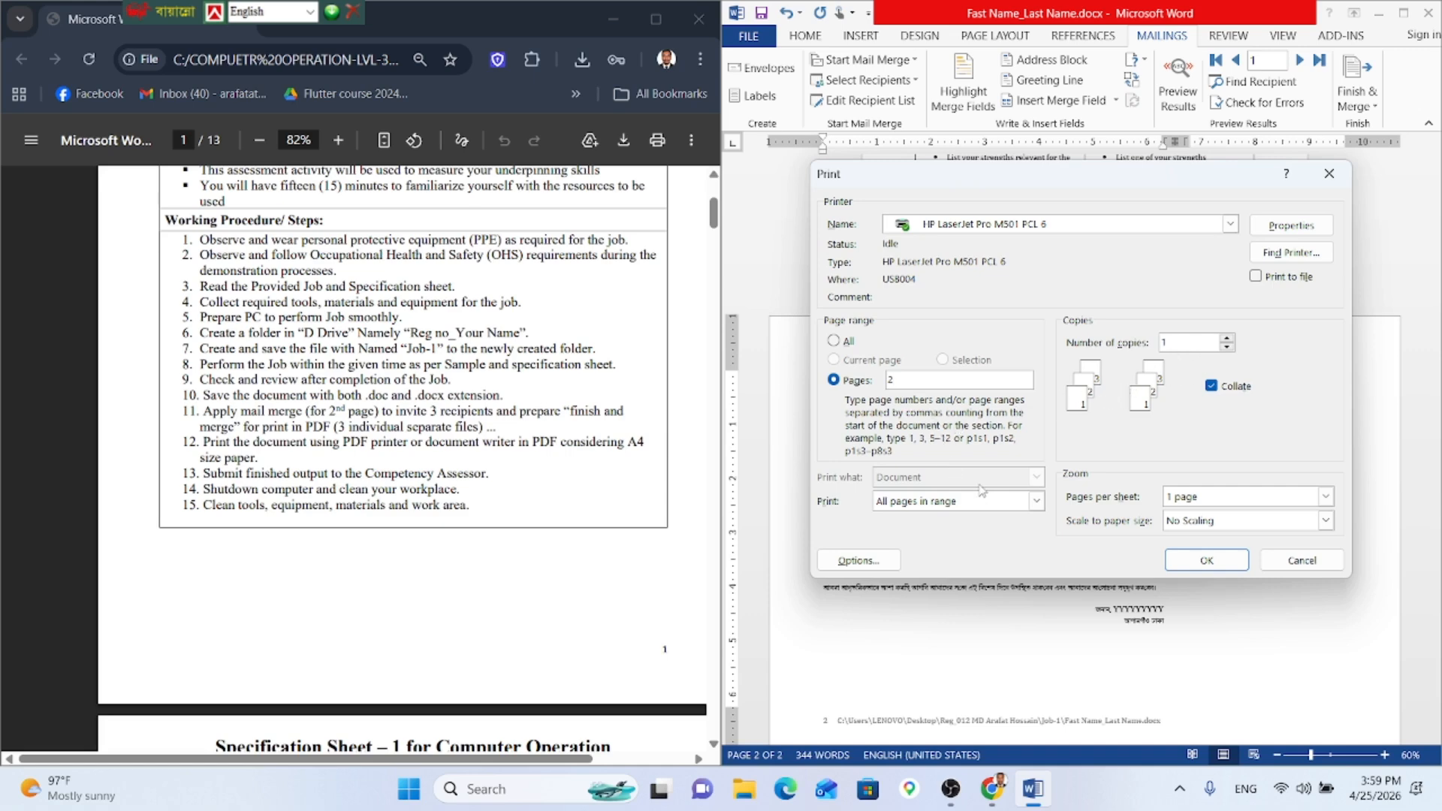
click(1210, 503)
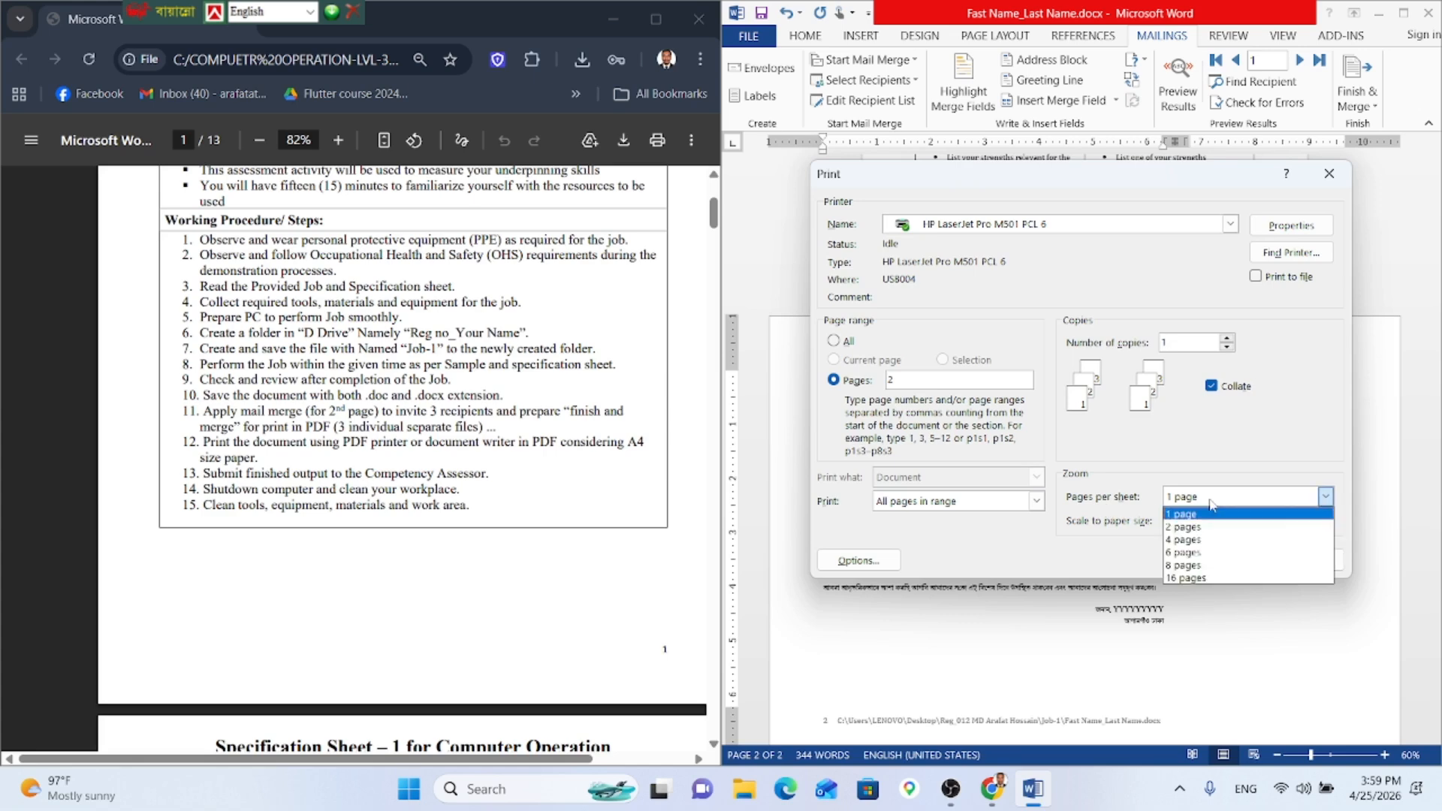
click(1210, 513)
click(1167, 341)
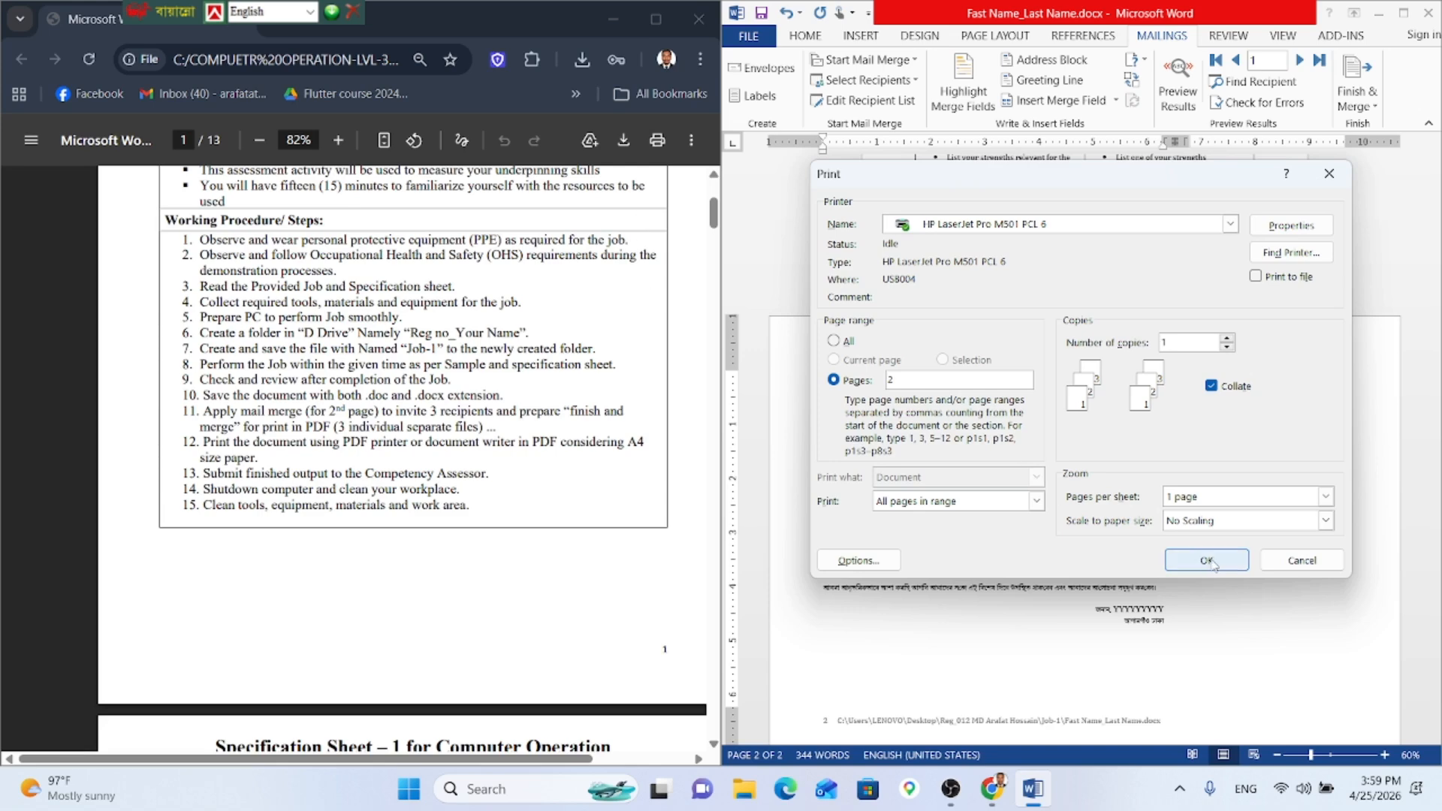
click(1210, 562)
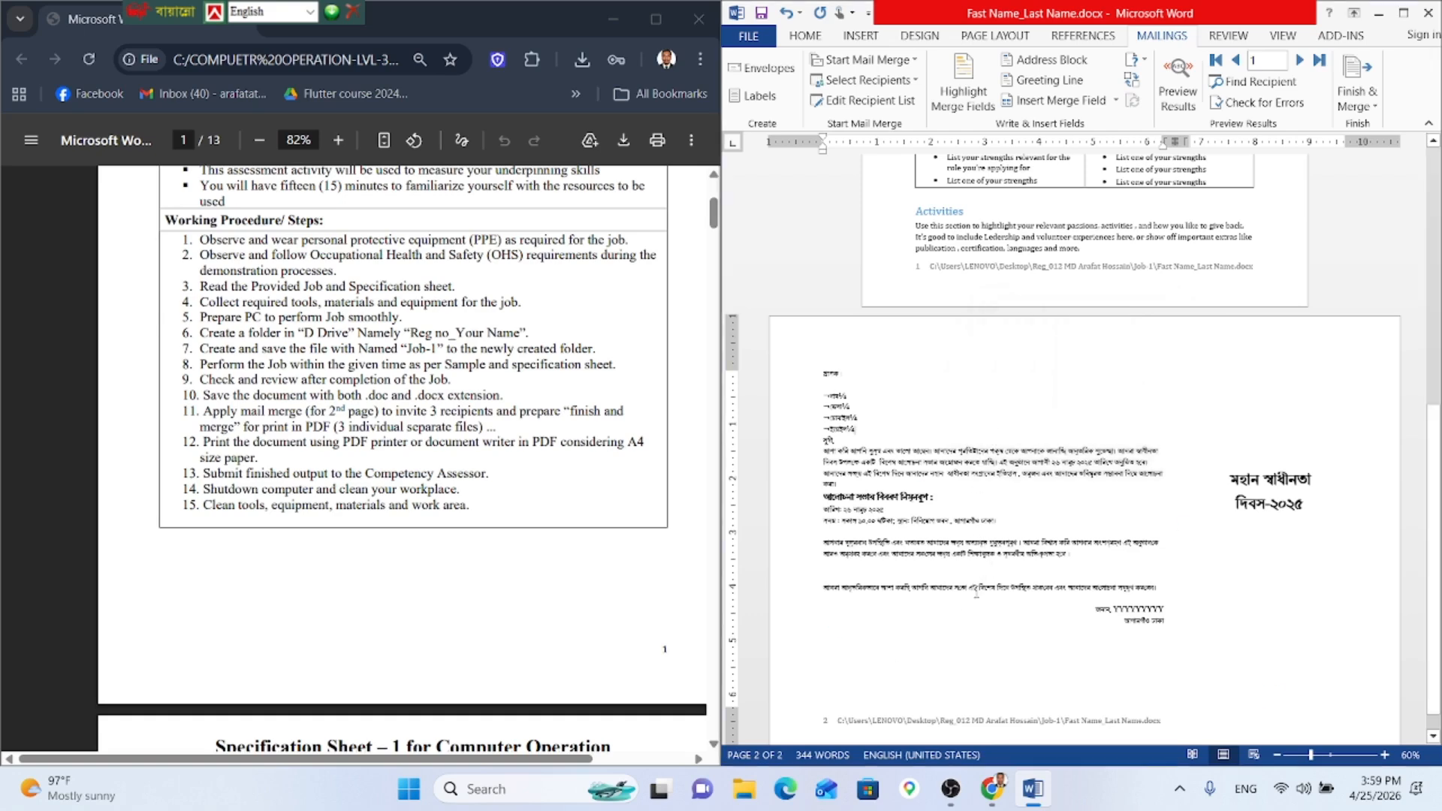
click(1353, 98)
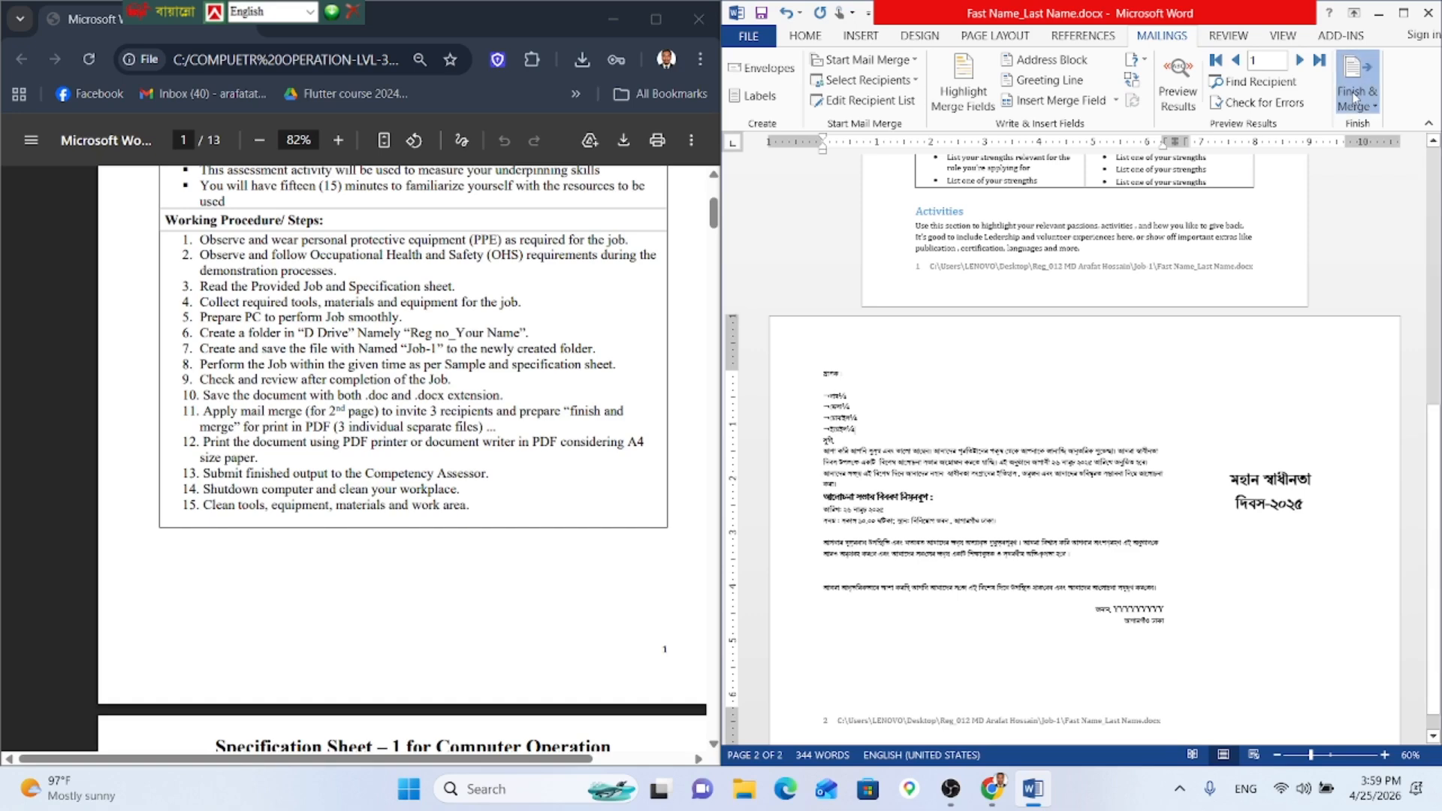
click(1308, 151)
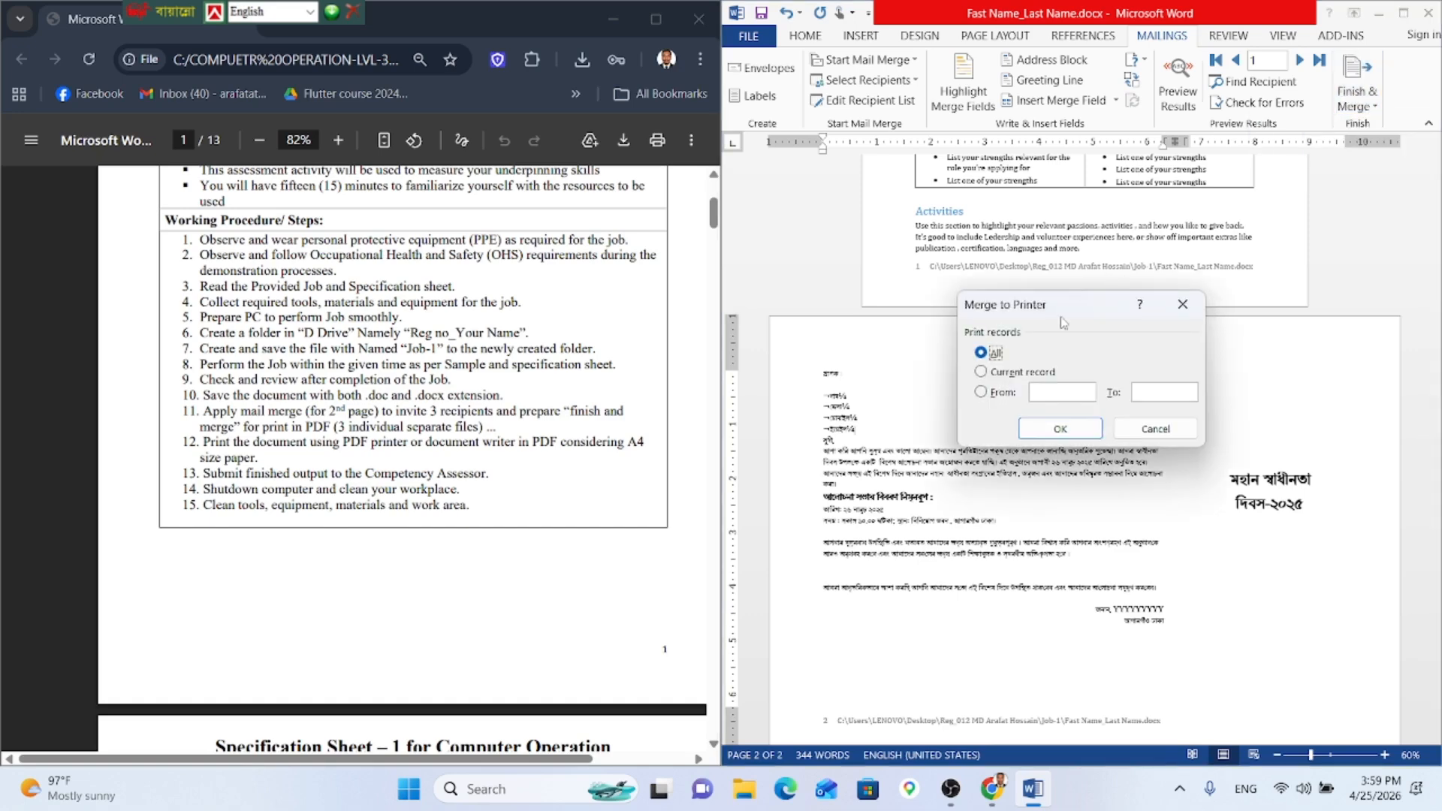
click(1054, 426)
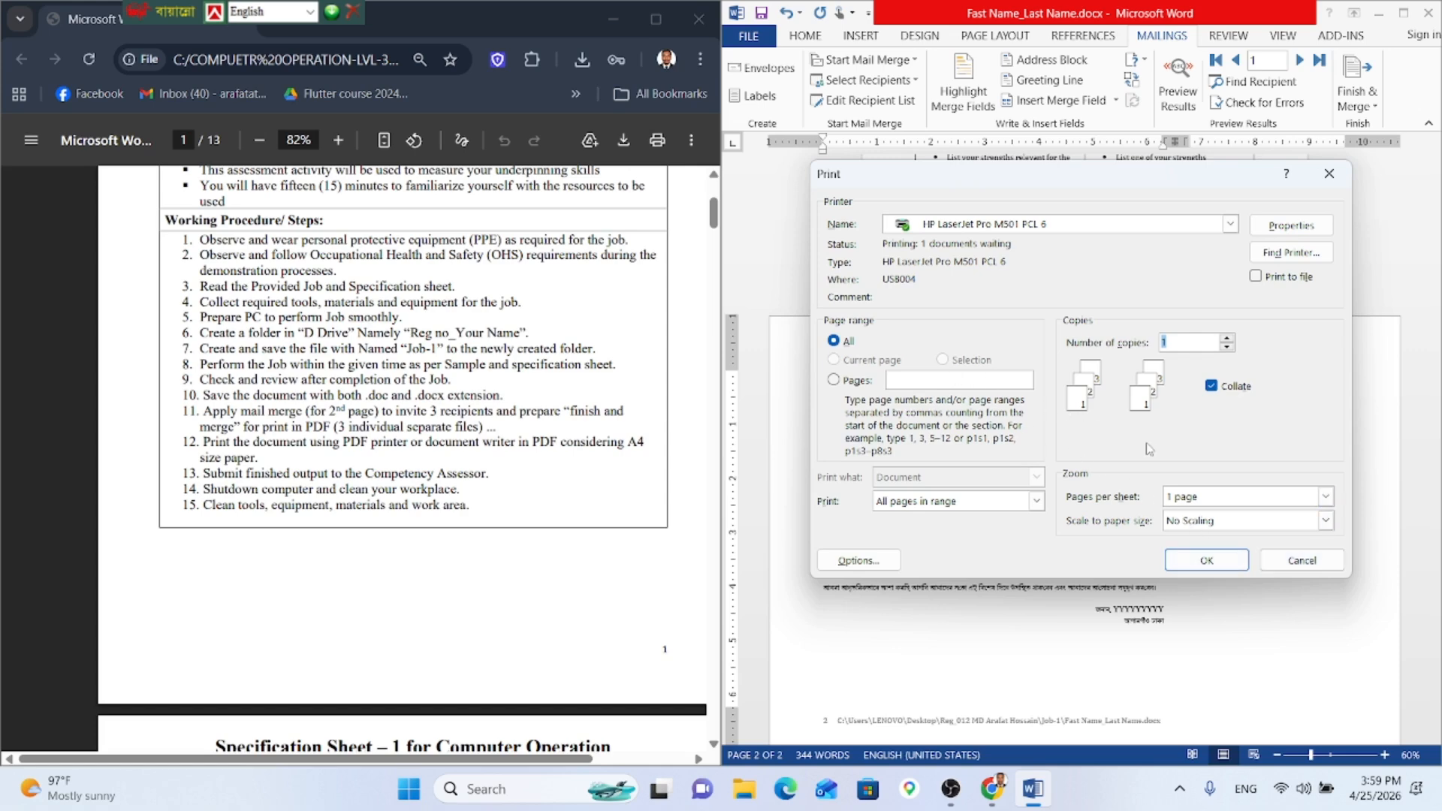
click(835, 381)
click(1194, 563)
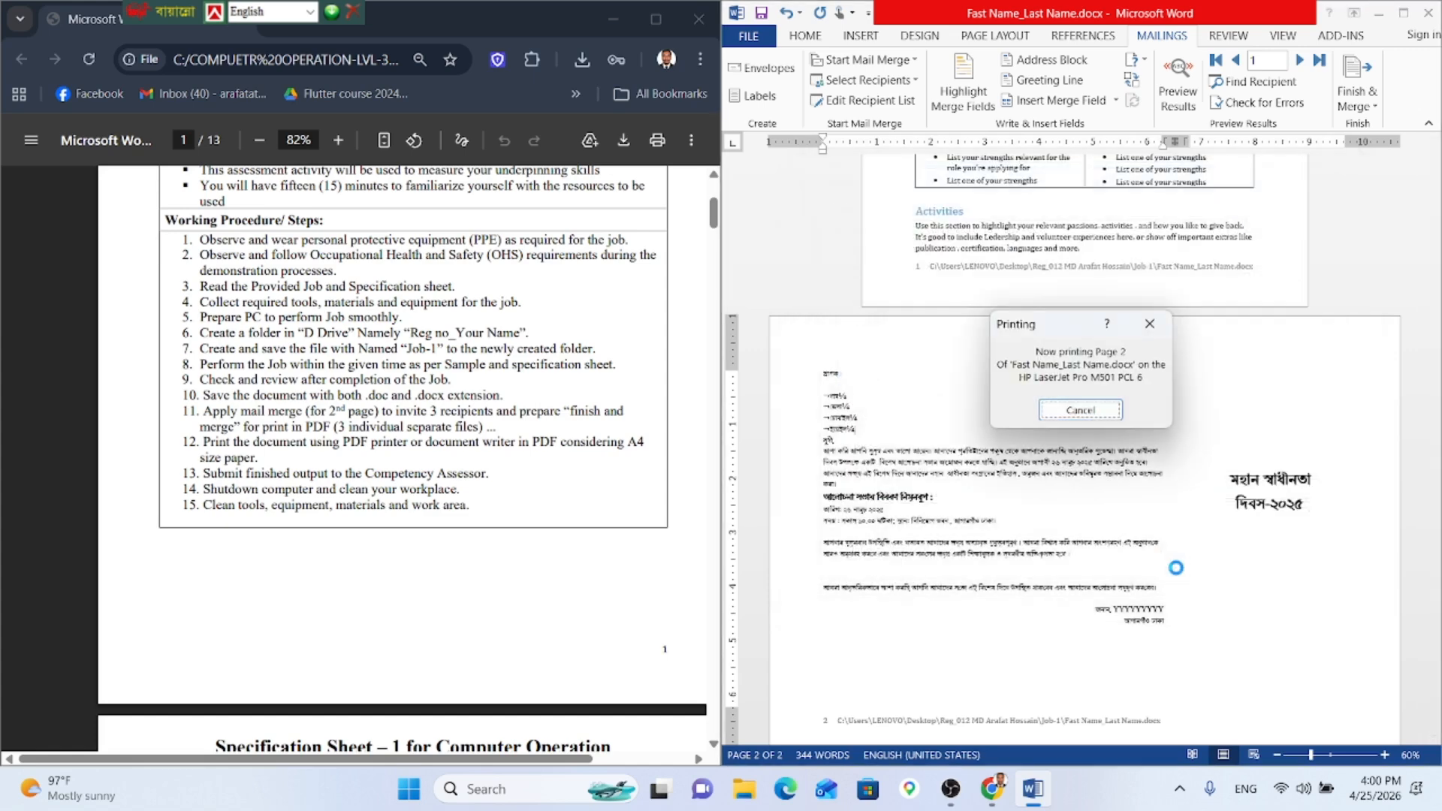
click(1082, 411)
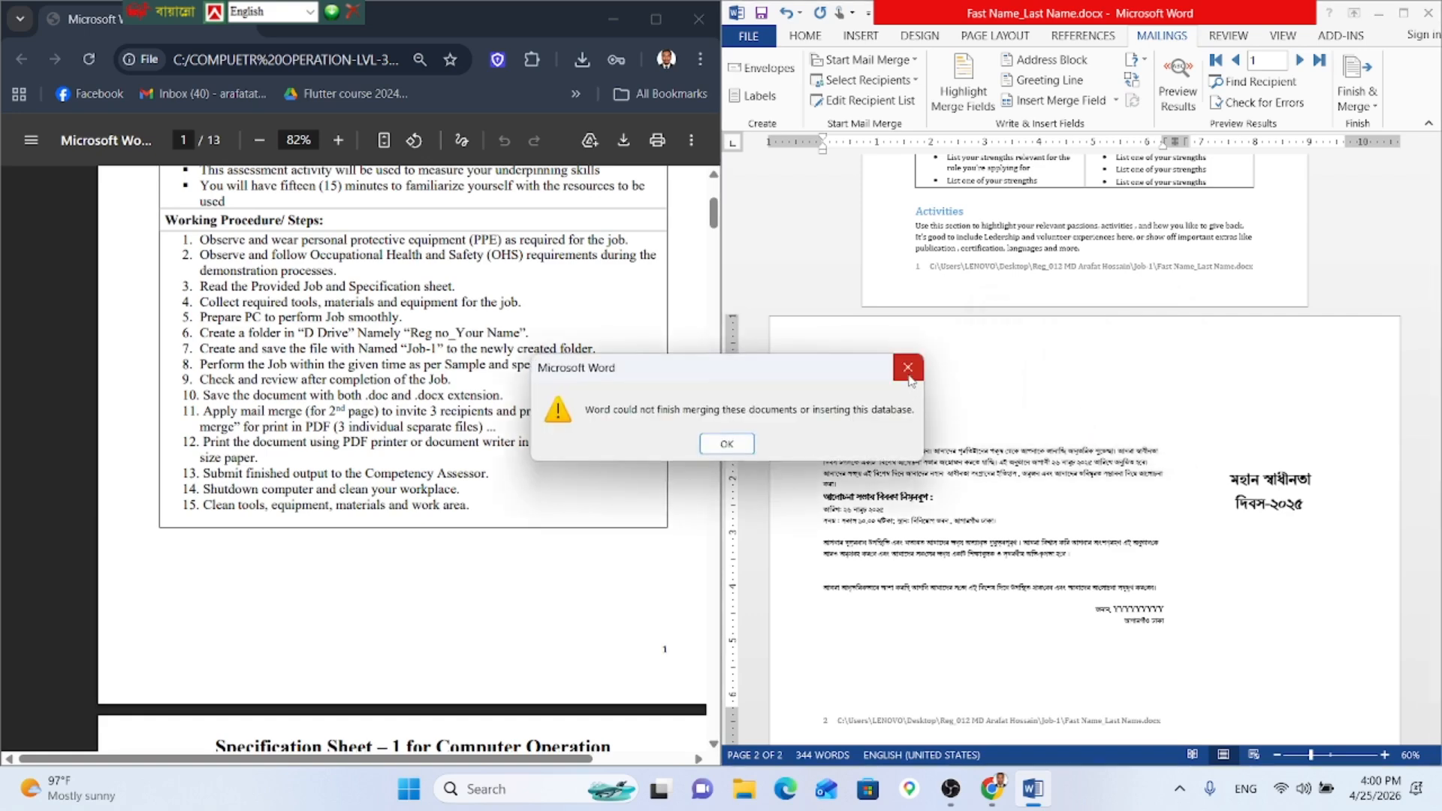
key(Return)
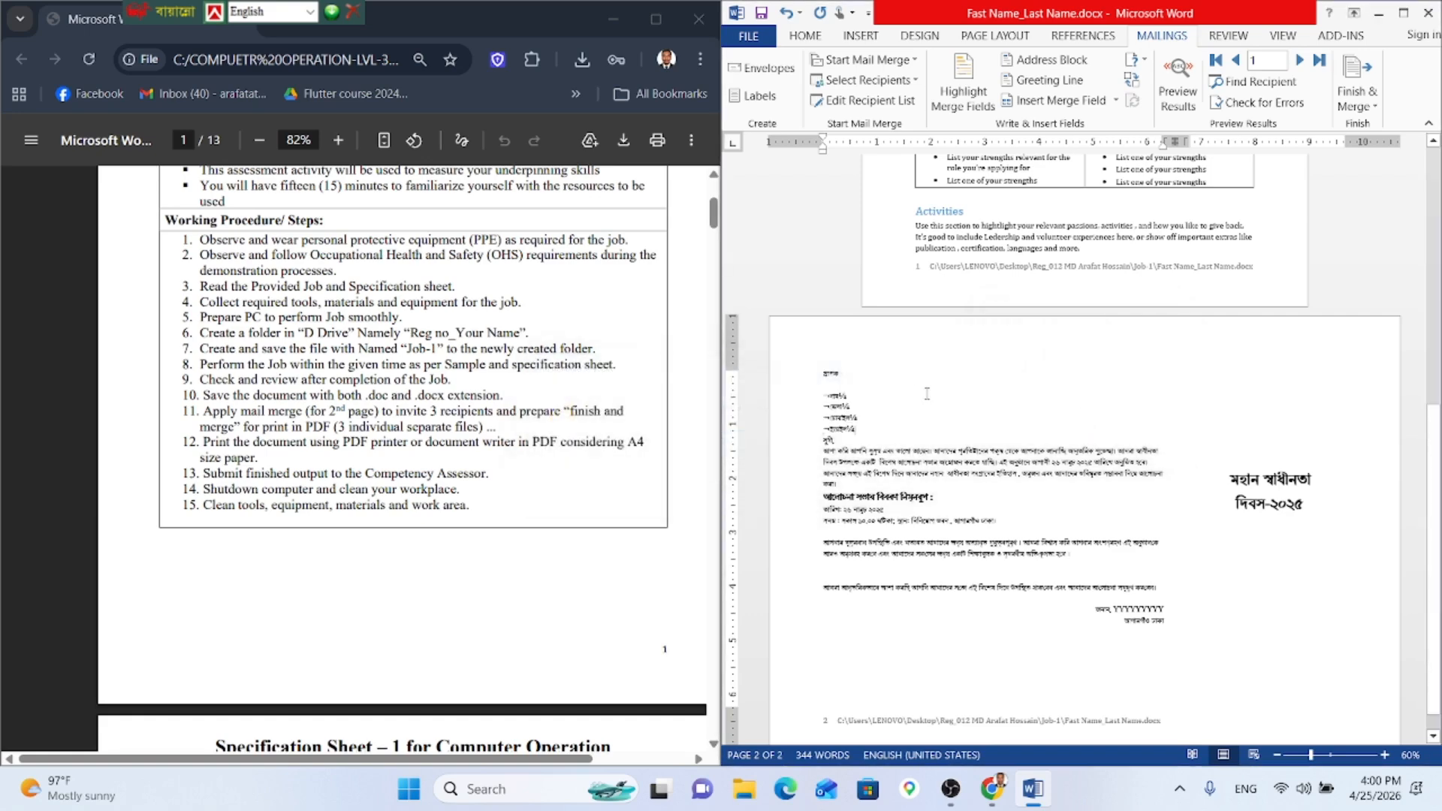
Step: Print the merged letters for all records using the Microsoft Print to PDF printer
click(1357, 97)
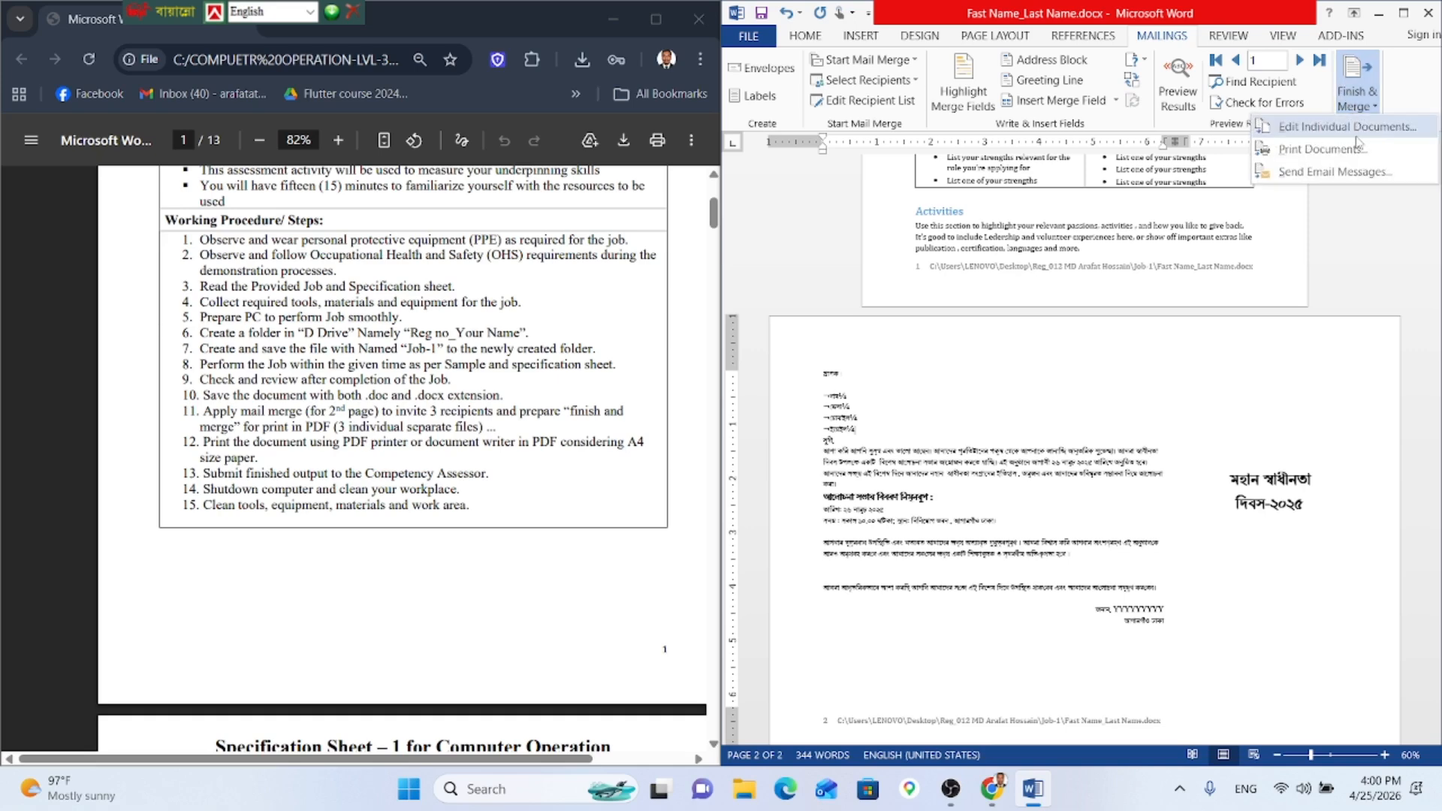
click(1341, 152)
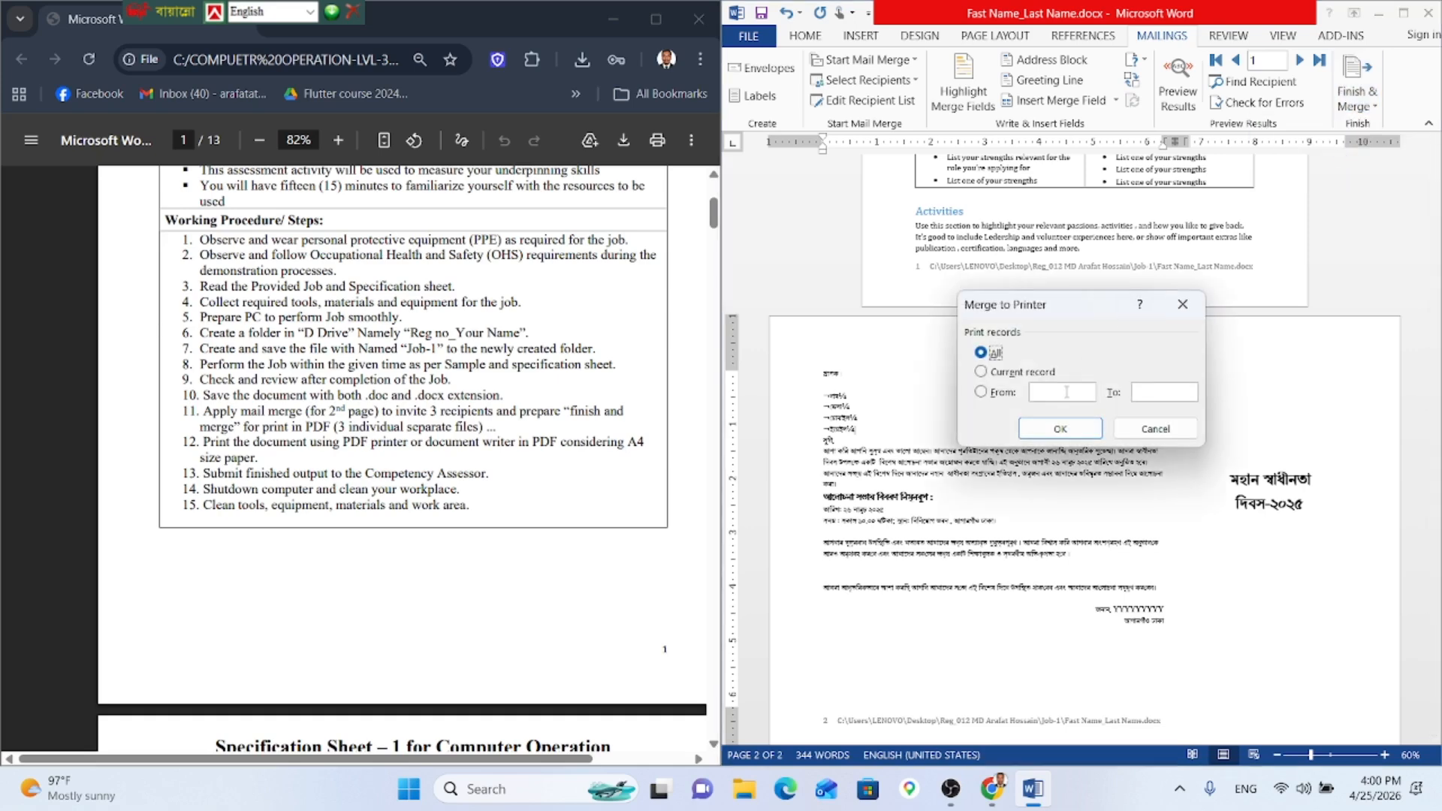
click(1059, 429)
click(993, 225)
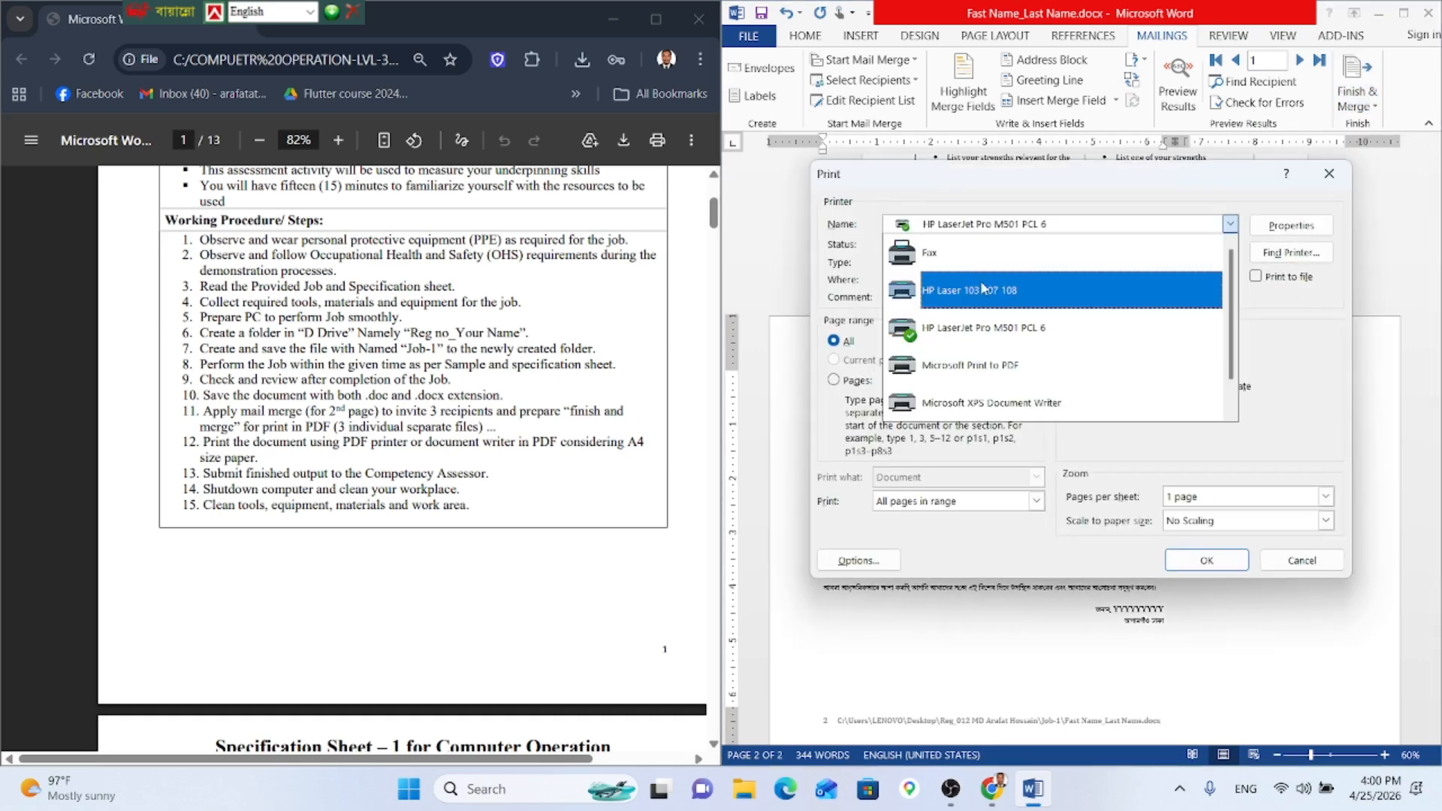
click(1003, 368)
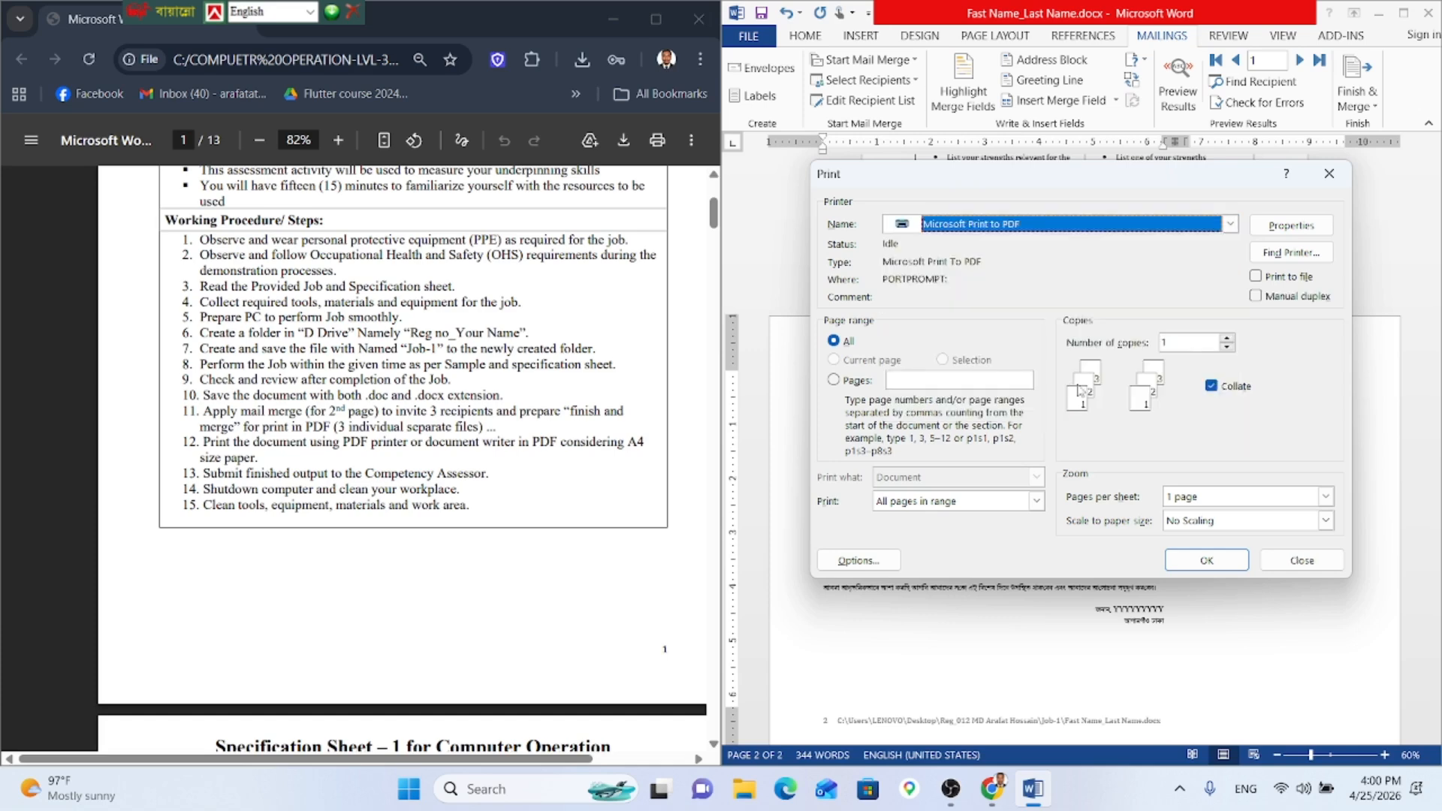
click(912, 384)
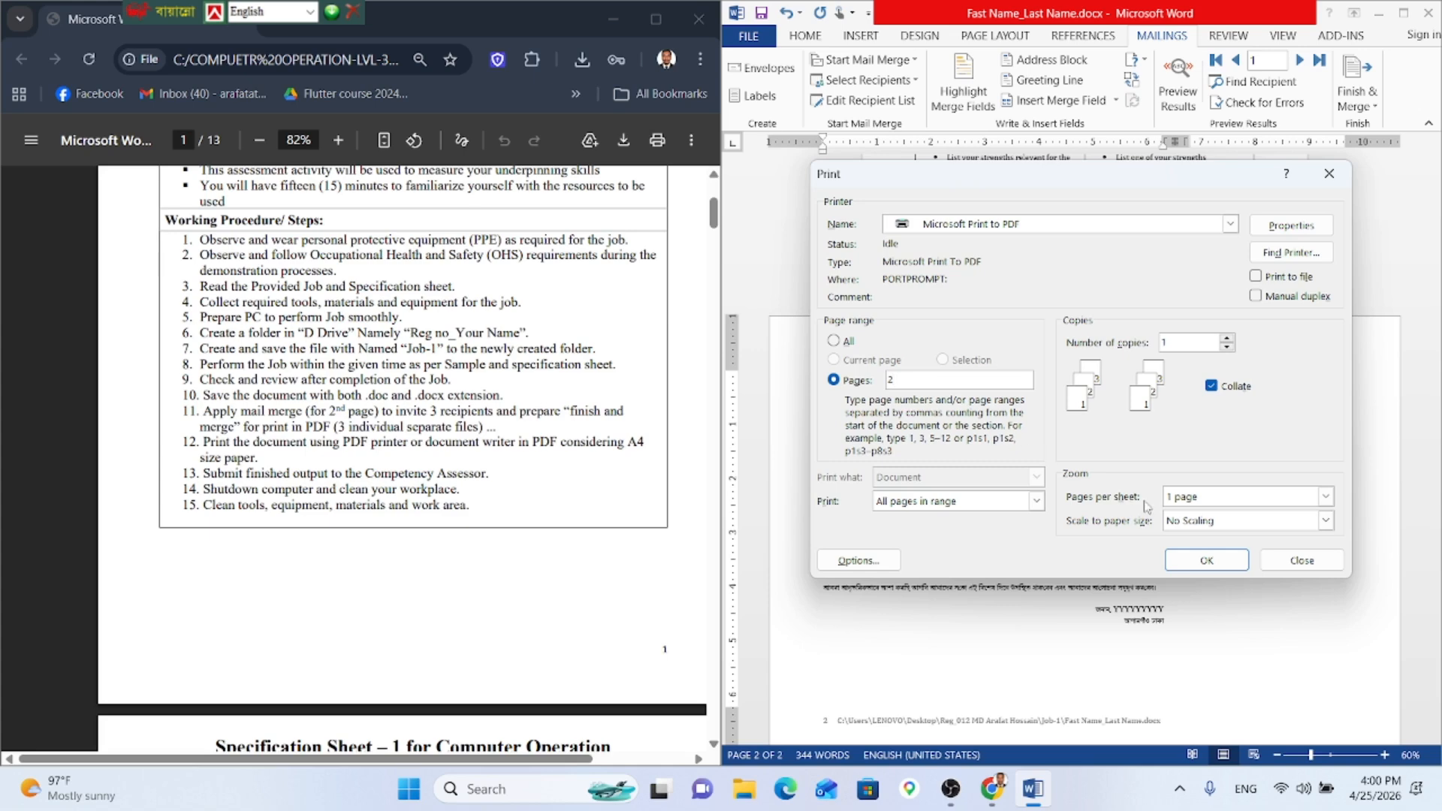
click(1196, 557)
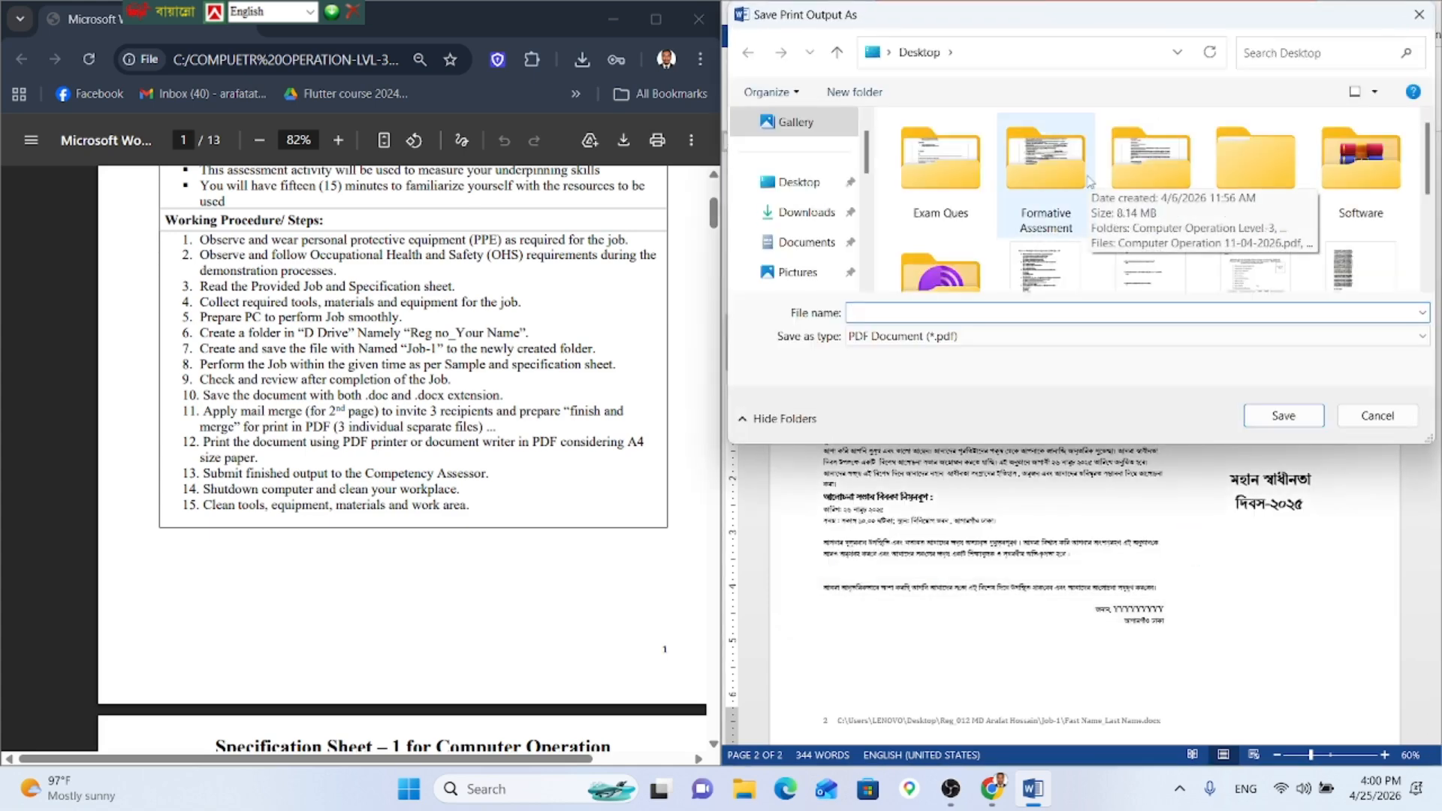
Step: Save the printed PDF as mail_merge in the Job-1 folder
scroll(1089, 182, down, 3)
scroll(1060, 198, up, 3)
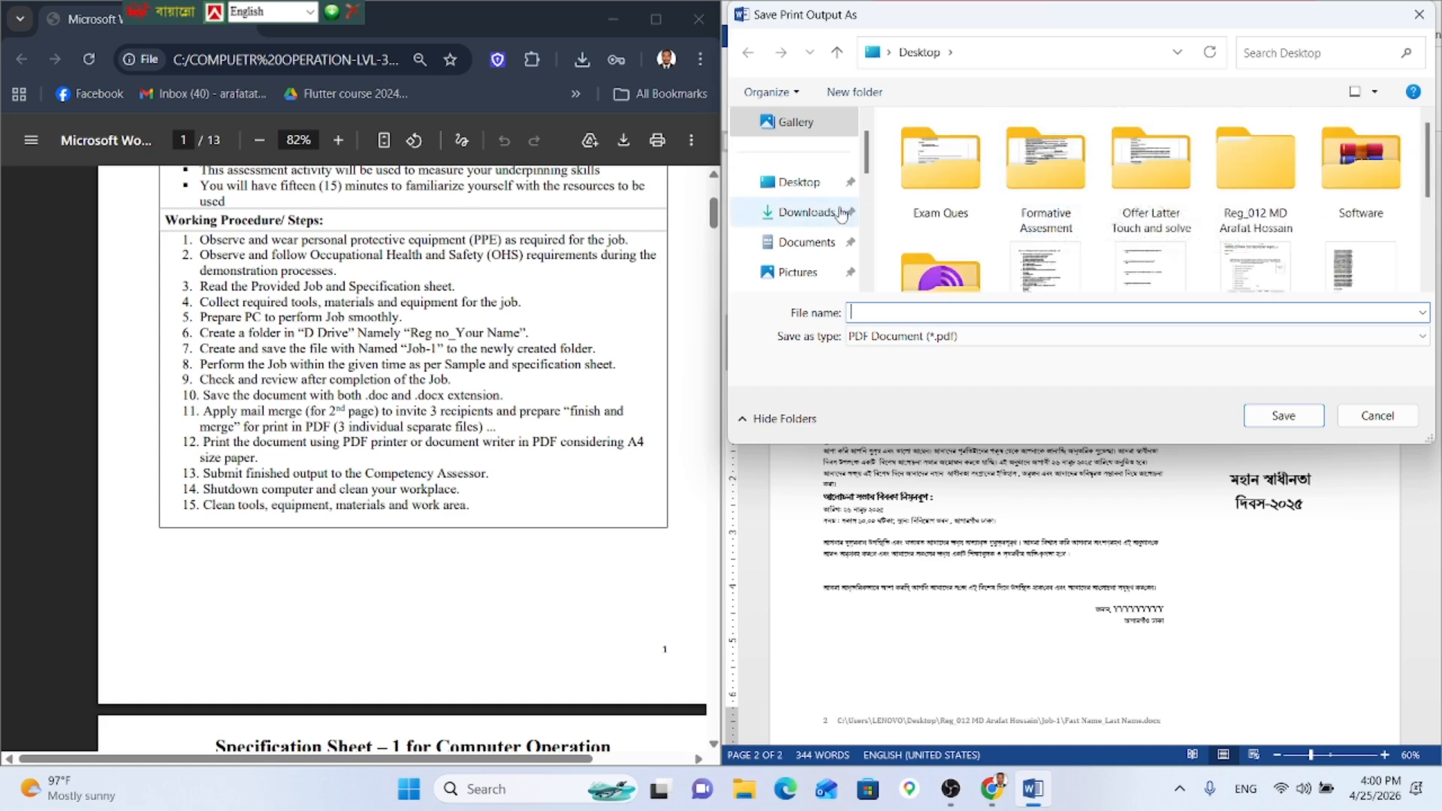
double_click(1228, 178)
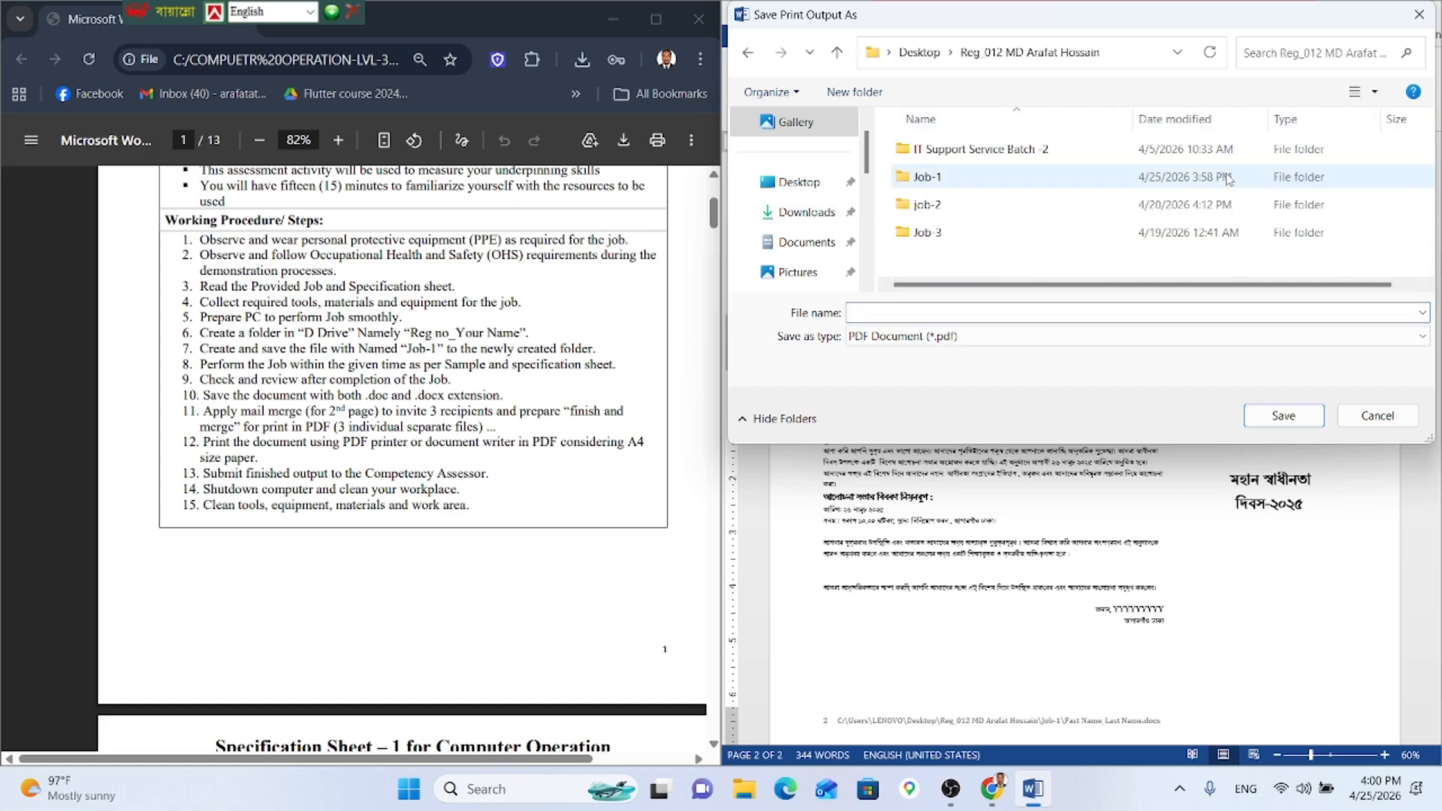
double_click(1022, 179)
click(967, 309)
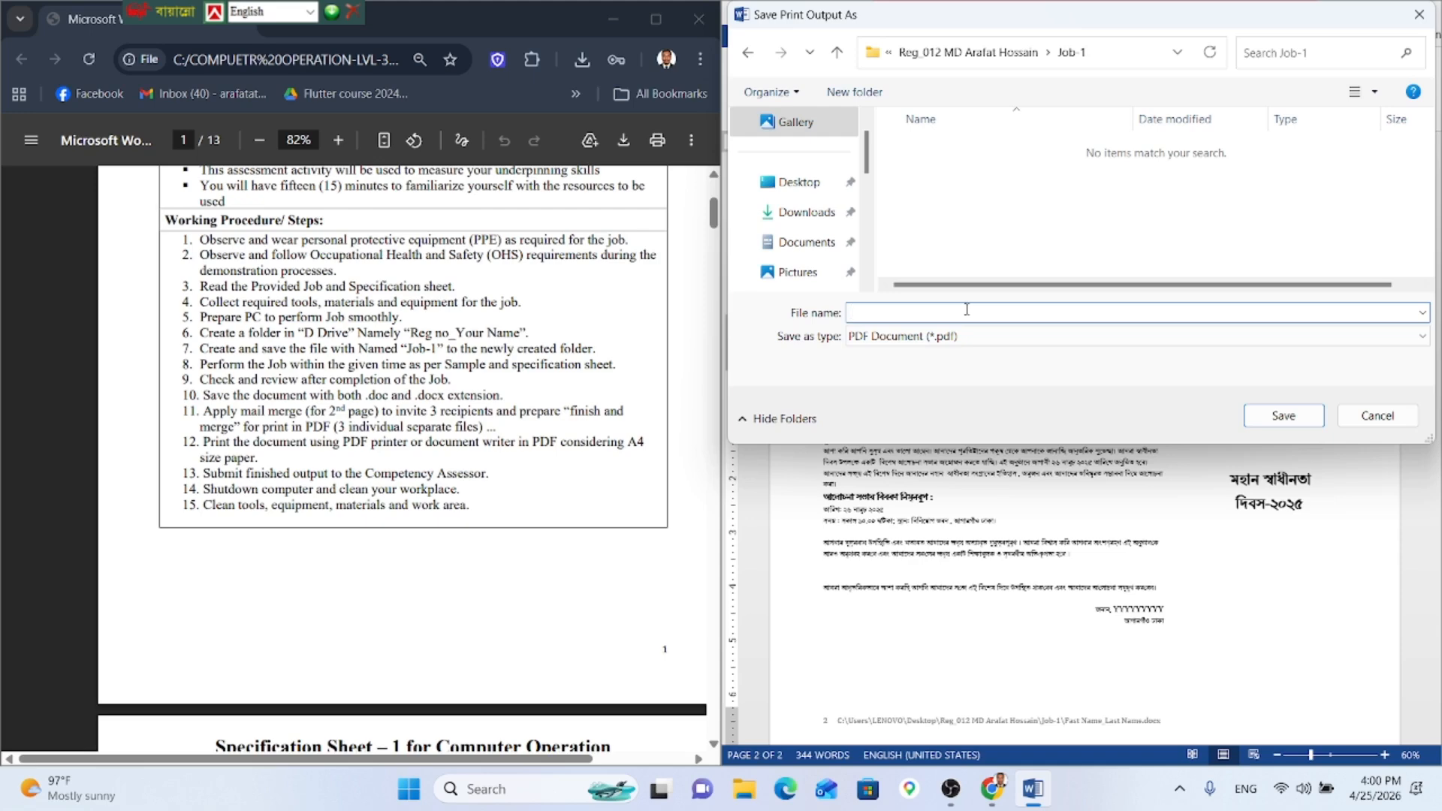
text(mail_merge)
key(Return)
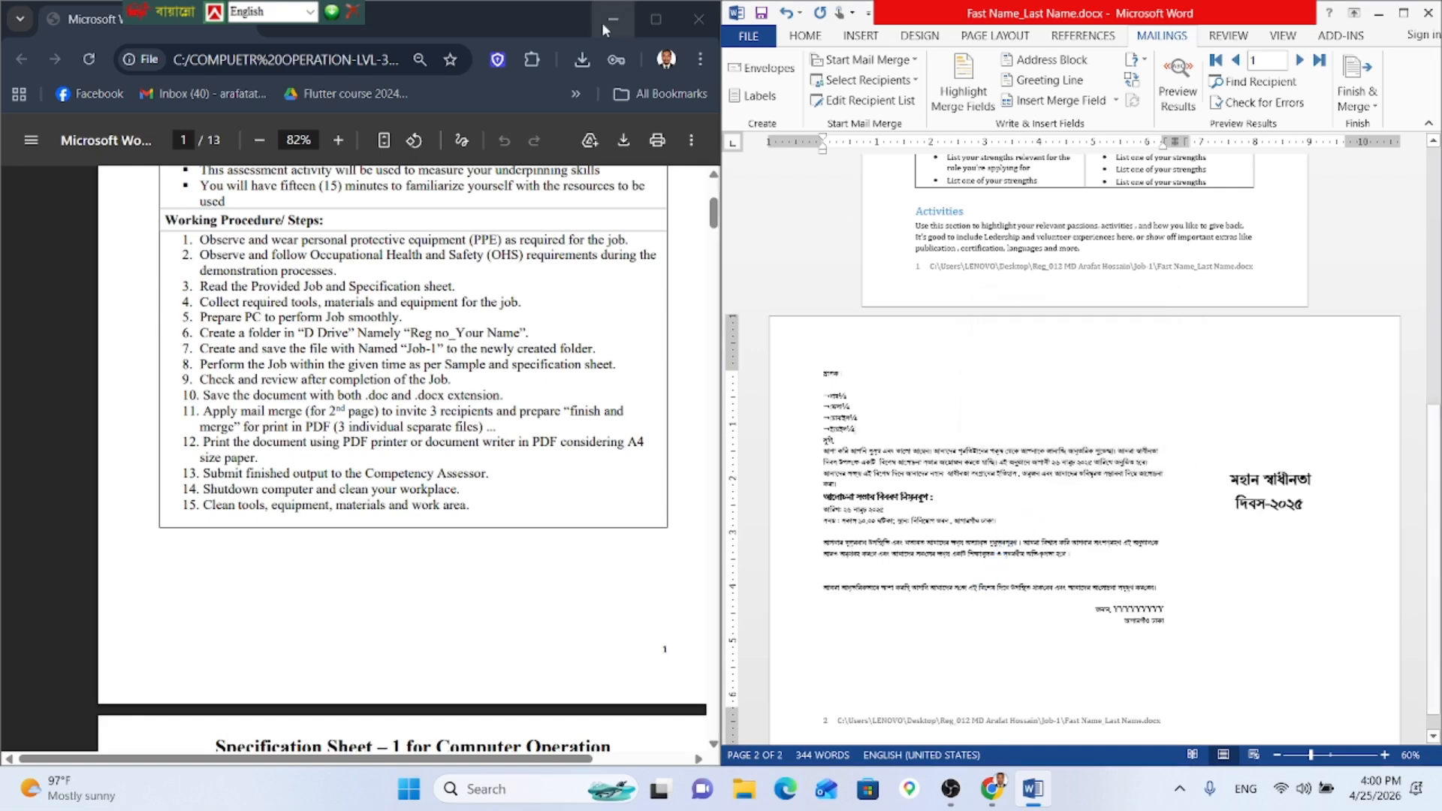
Step: Close the Word letter with its changes saved, then minimise Chrome to reveal the desktop
click(1429, 13)
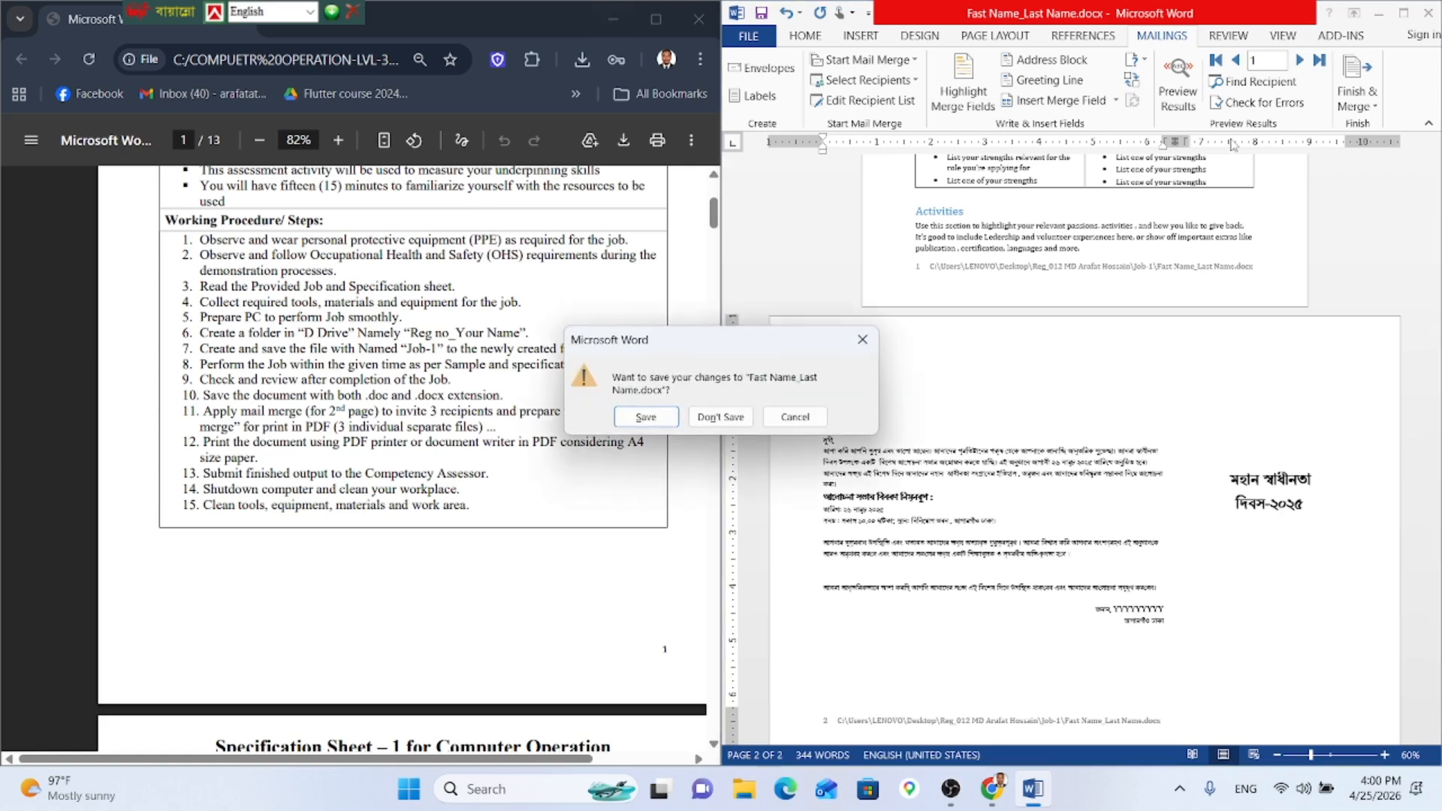
click(642, 419)
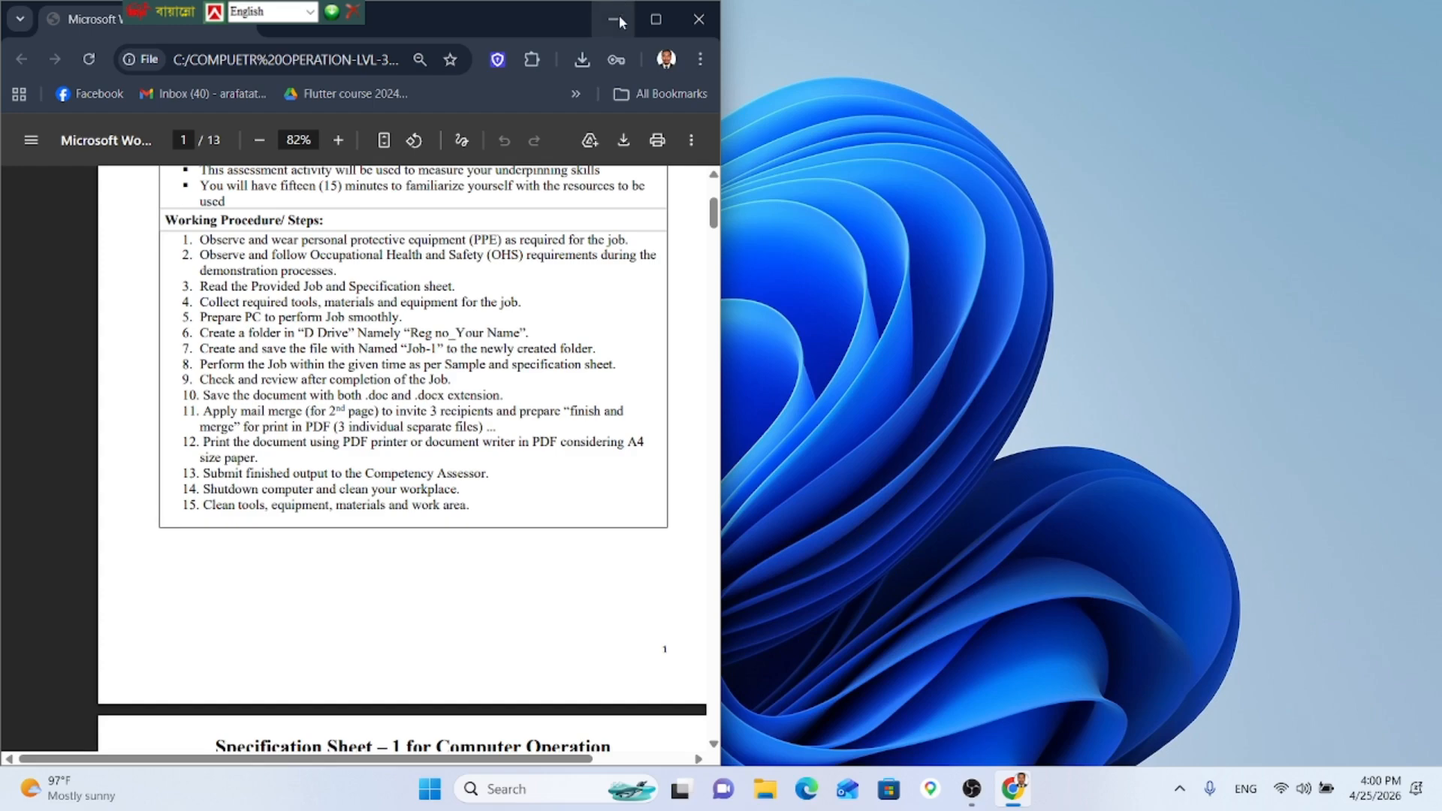
click(614, 20)
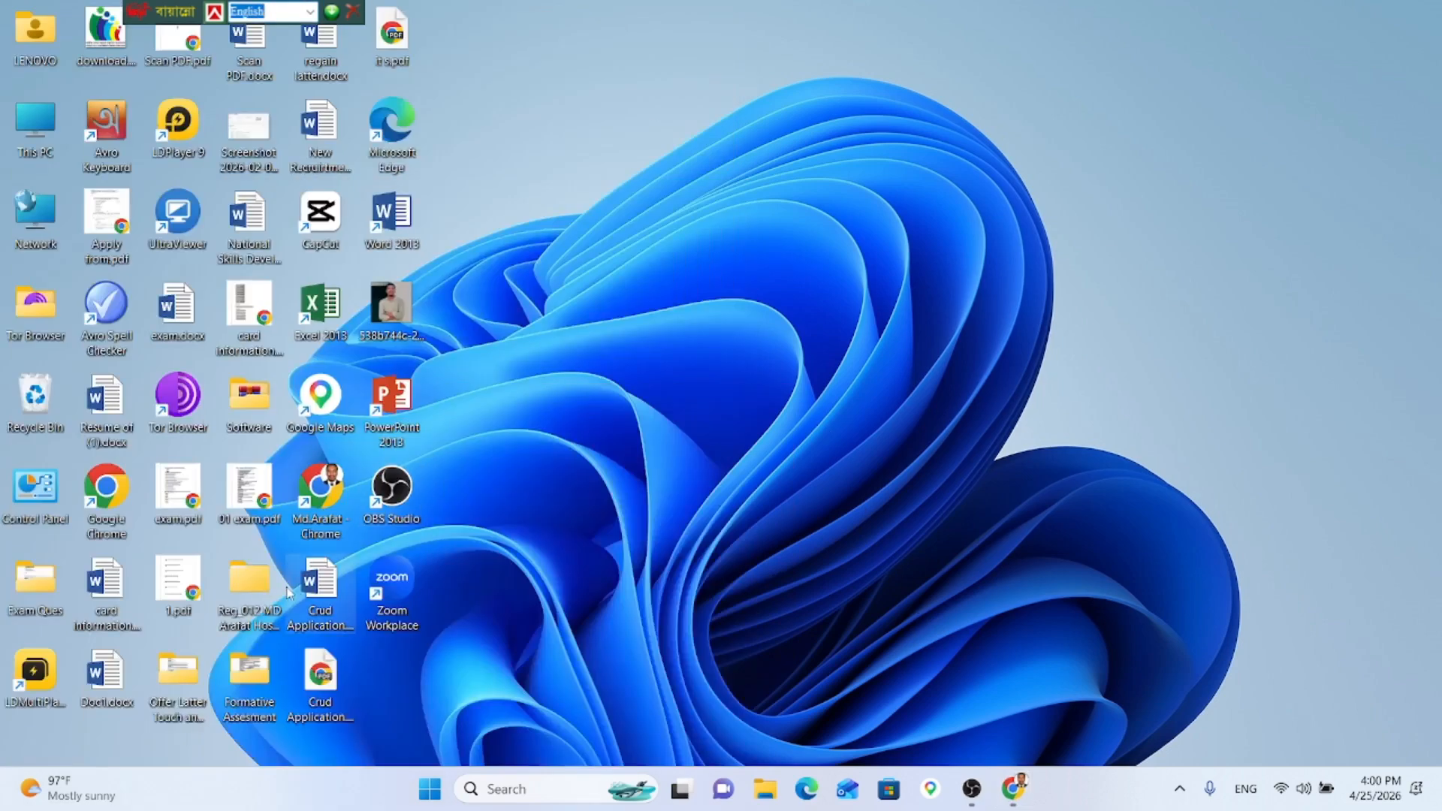
Step: Open mail_merge.pdf from the work folder's Job-1 subfolder
click(239, 607)
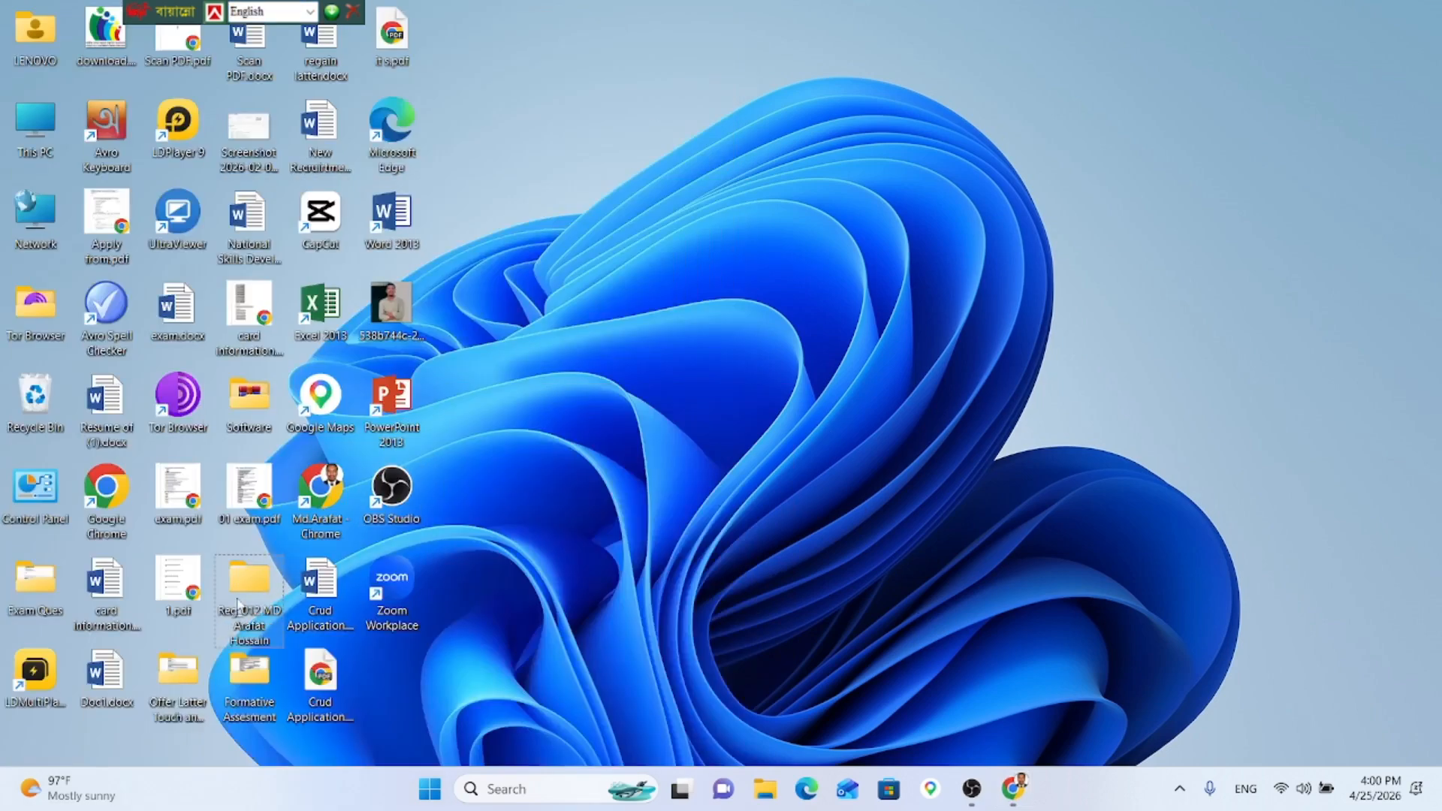
double_click(240, 606)
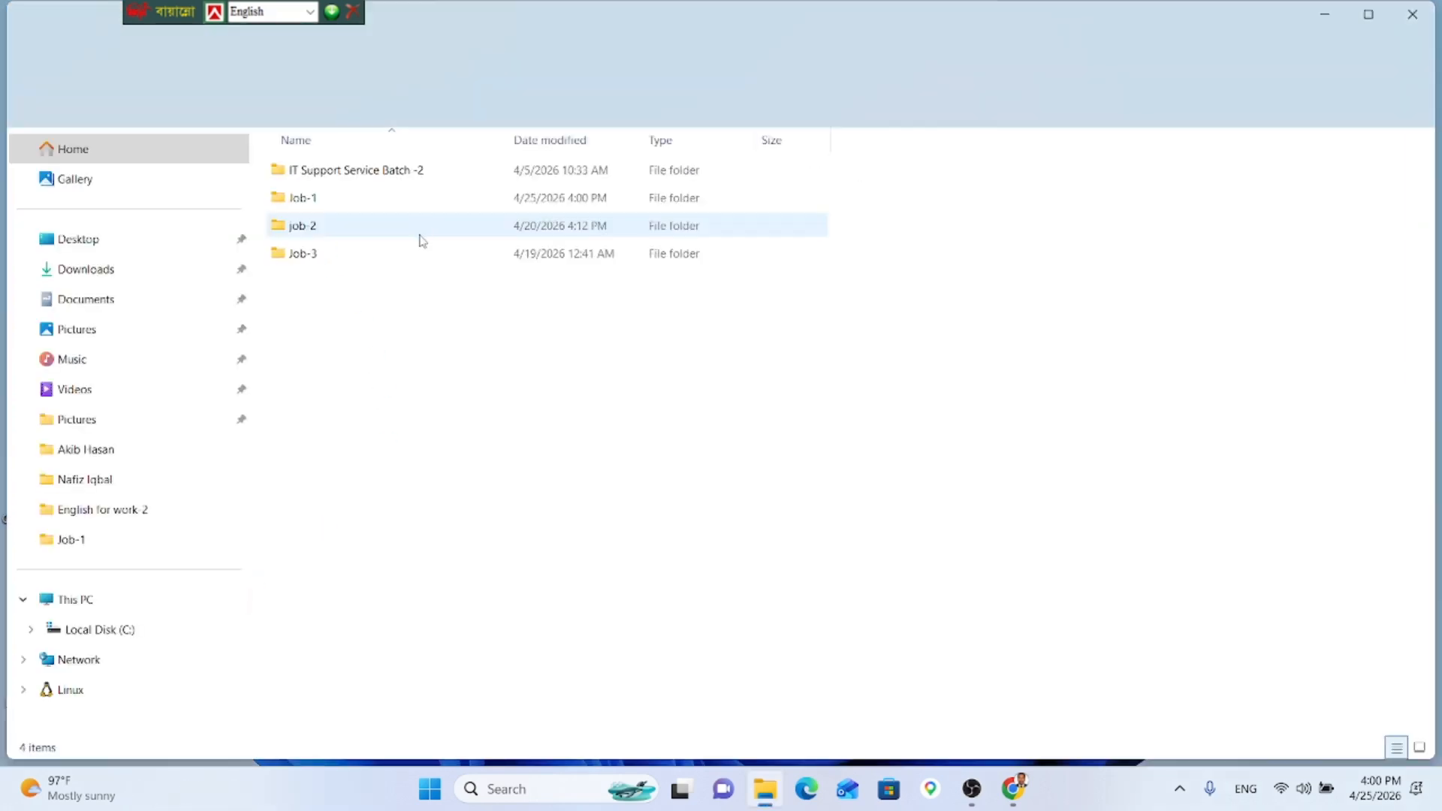
double_click(387, 202)
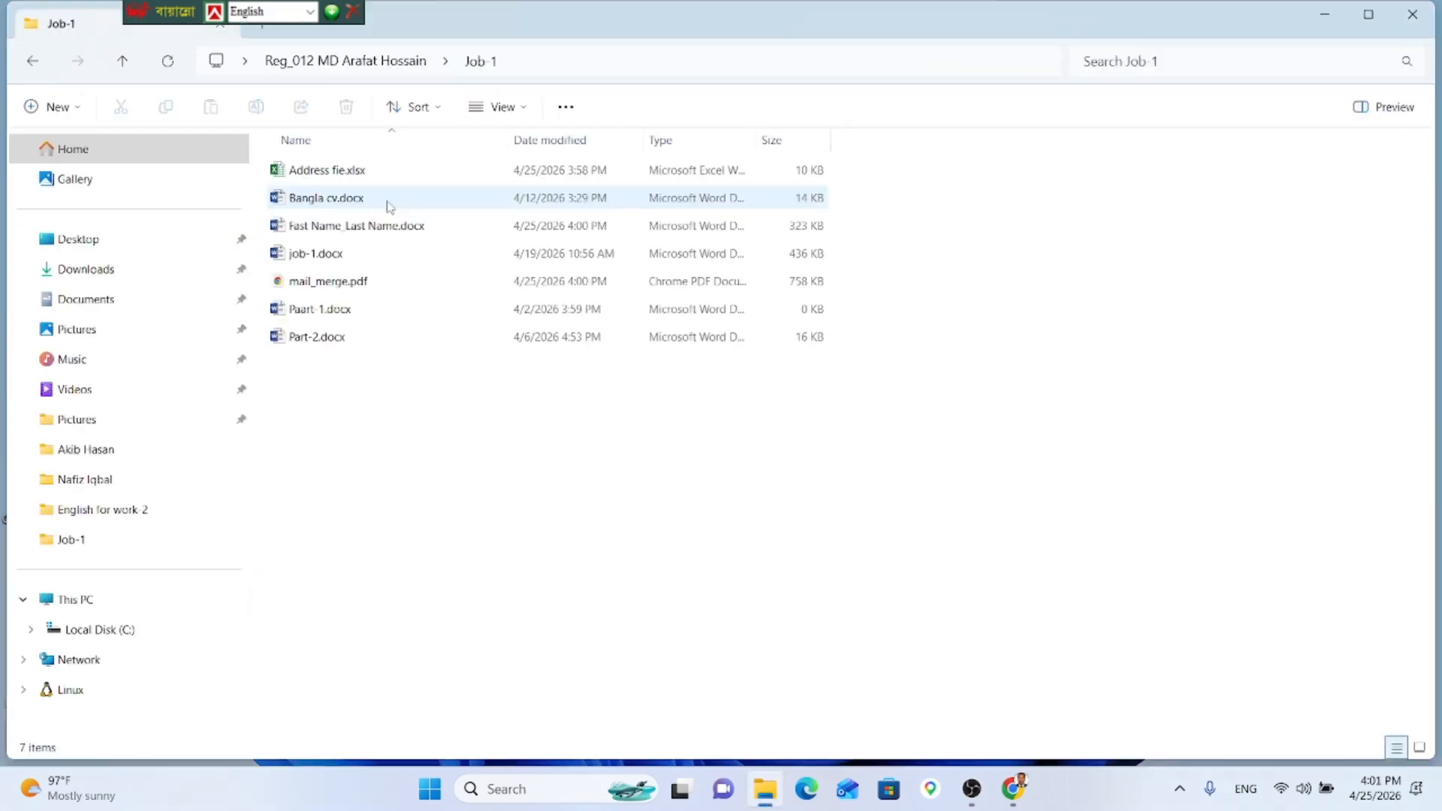
double_click(374, 293)
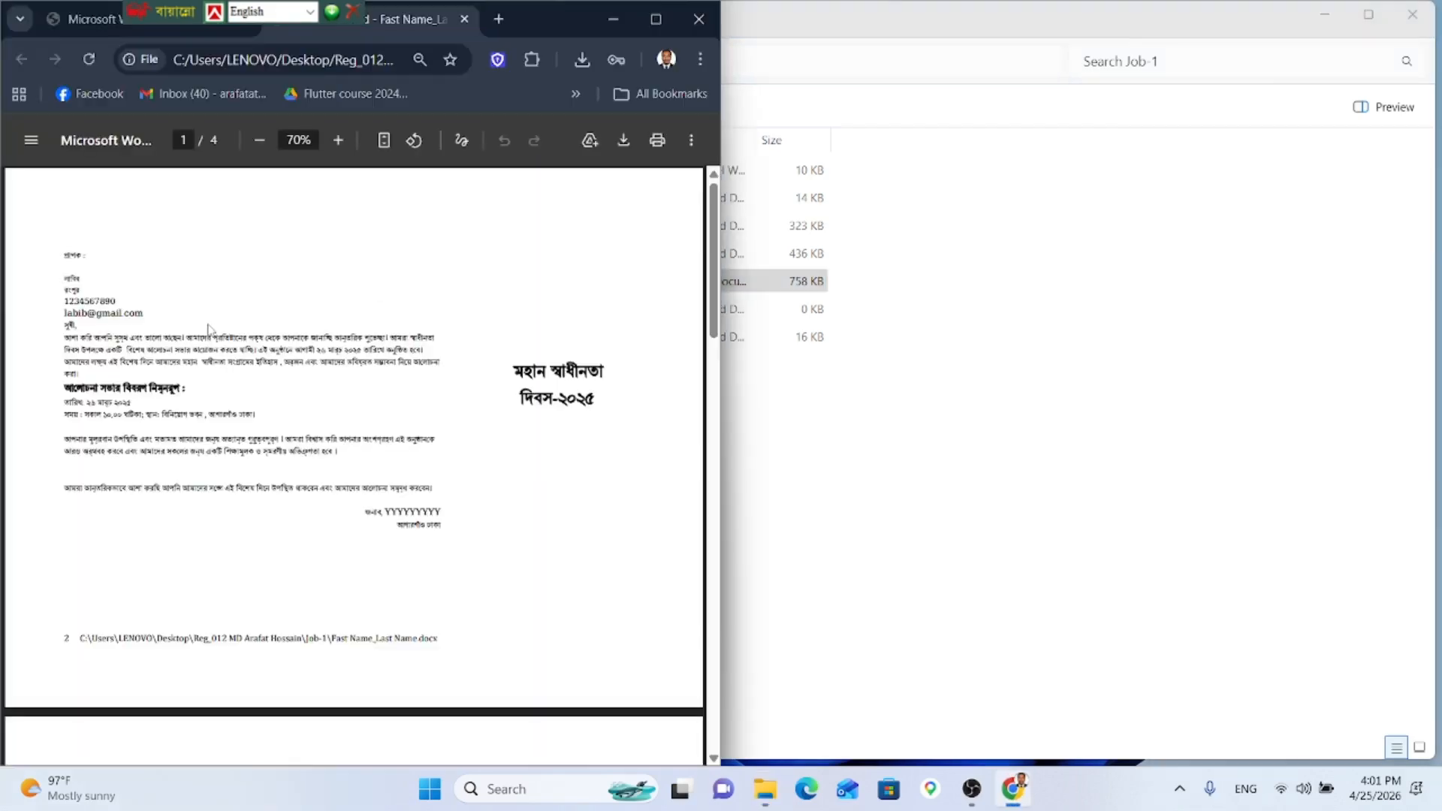
Step: Scroll through pages 1–4 of mail_merge.pdf to confirm each shows a different recipient
ctrl+scroll(69, 287, up, 2)
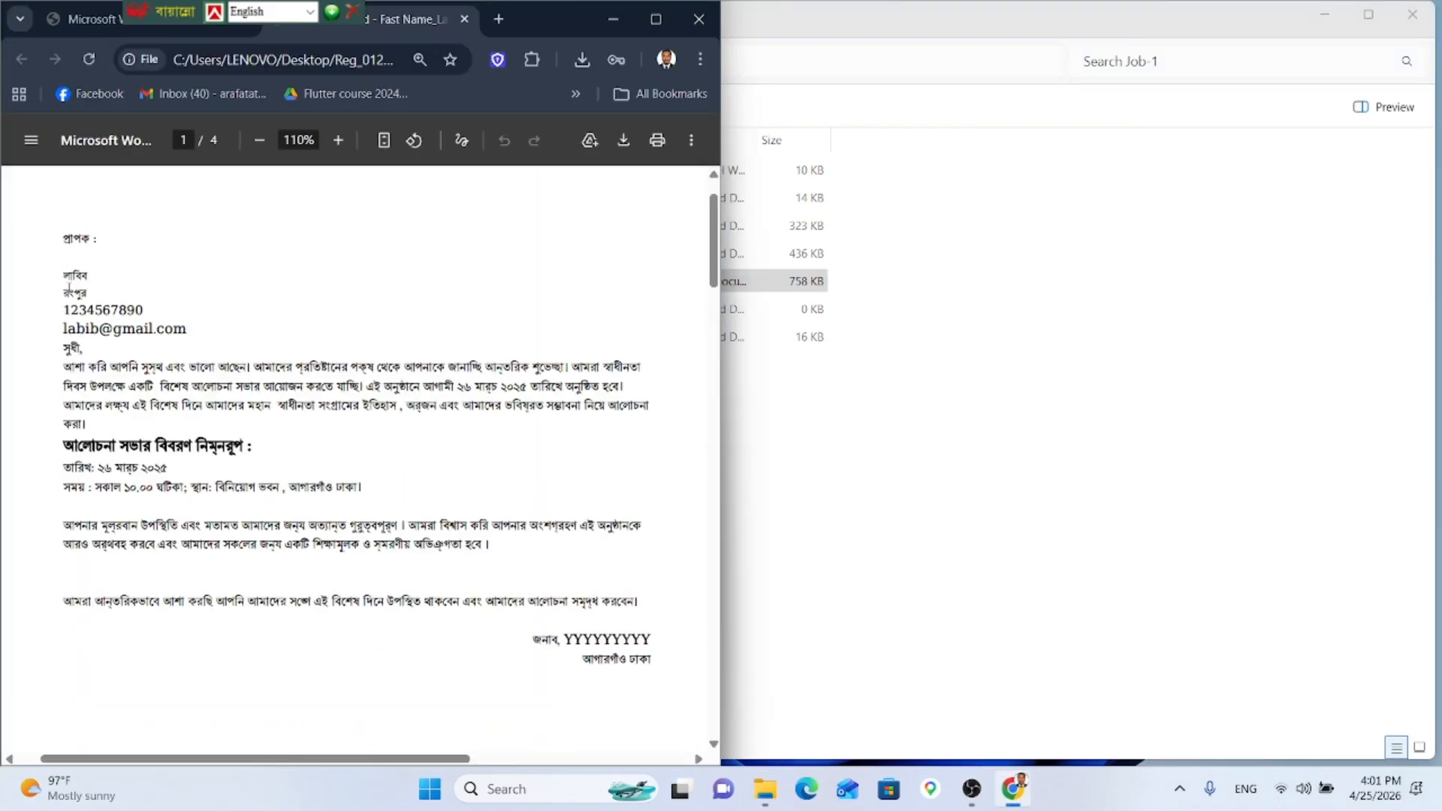
scroll(74, 294, down, 7)
scroll(74, 293, down, 3)
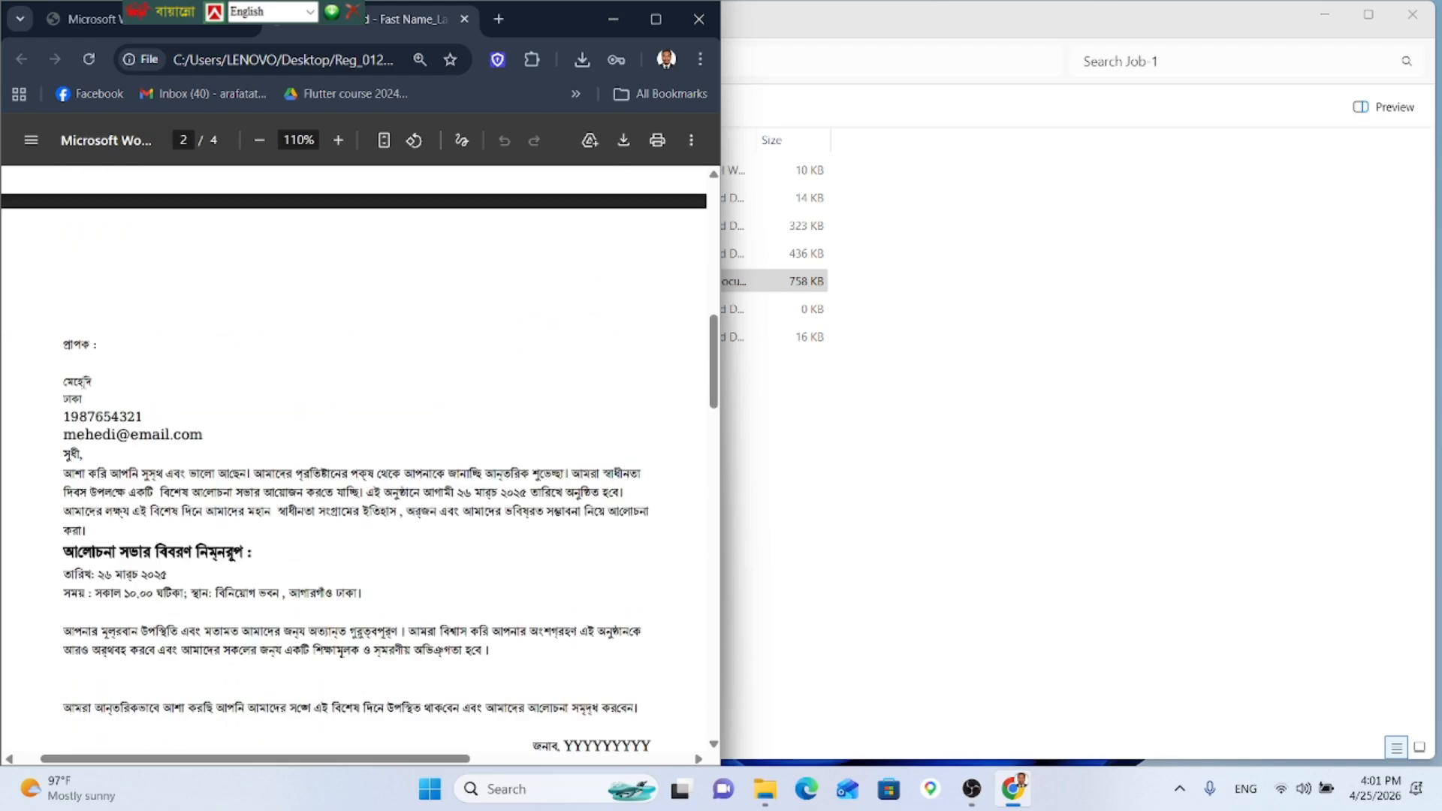
scroll(84, 384, down, 5)
ctrl+scroll(86, 385, down, 3)
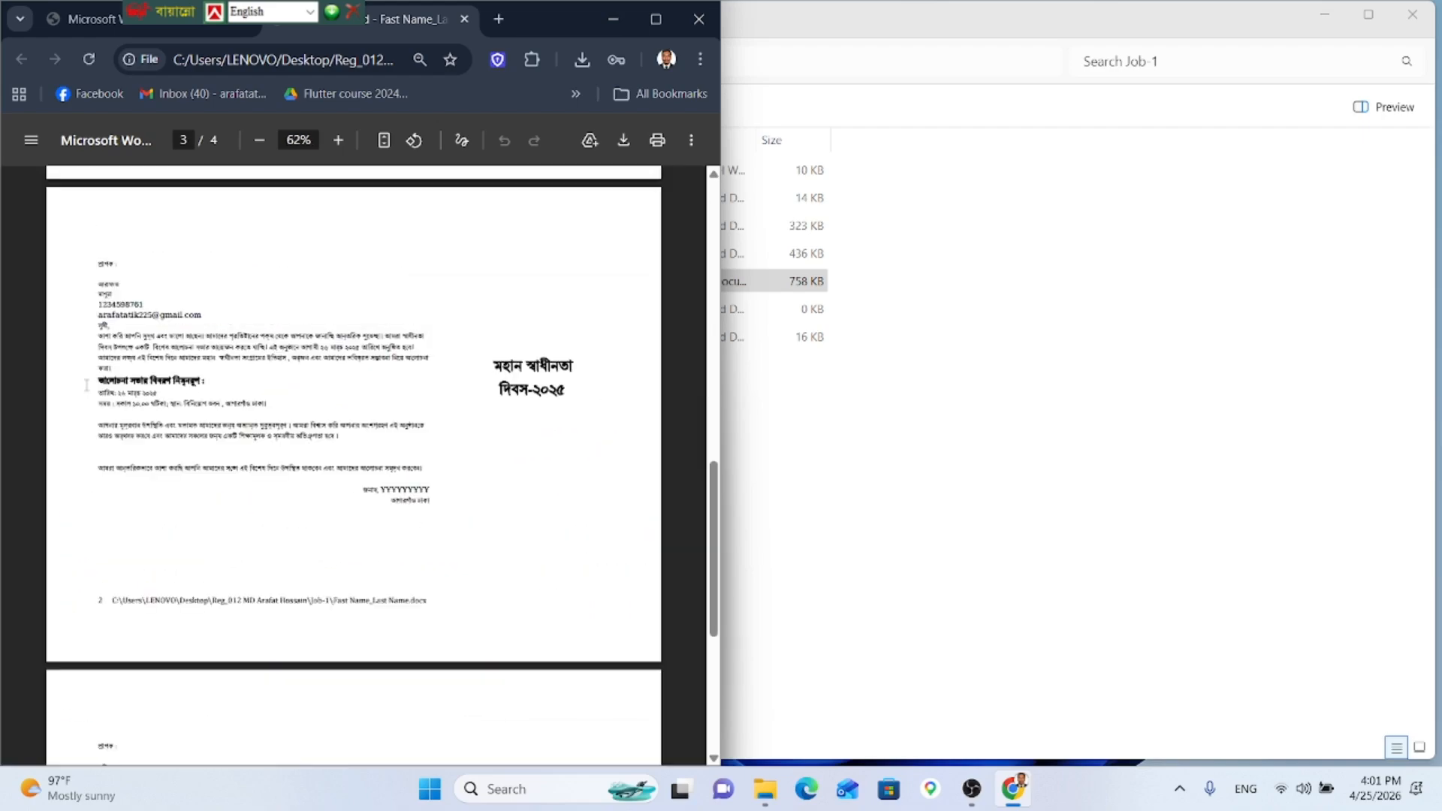
scroll(86, 385, down, 5)
Step: Close the File Explorer window and bring OBS Studio to the front
click(1169, 476)
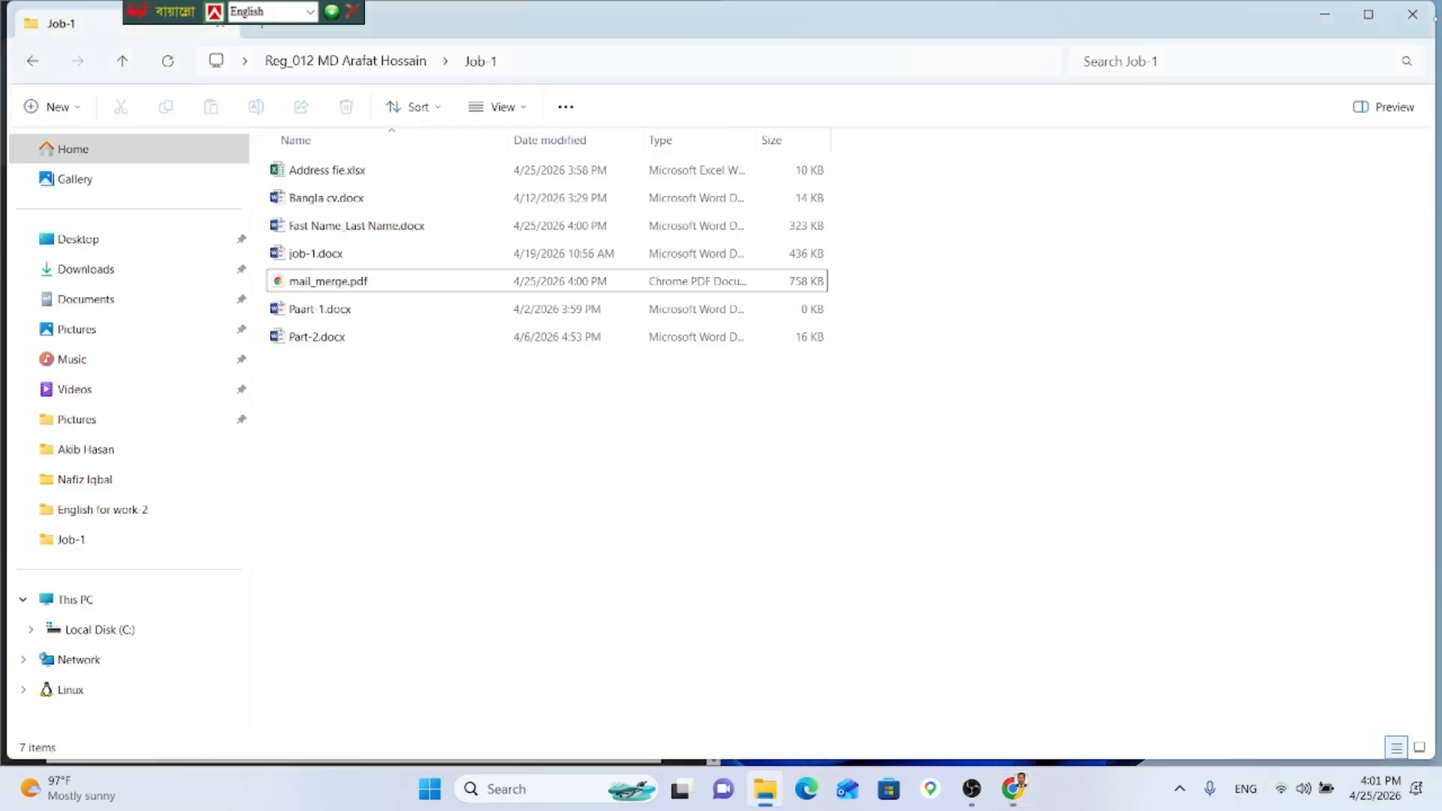
click(1411, 14)
click(984, 786)
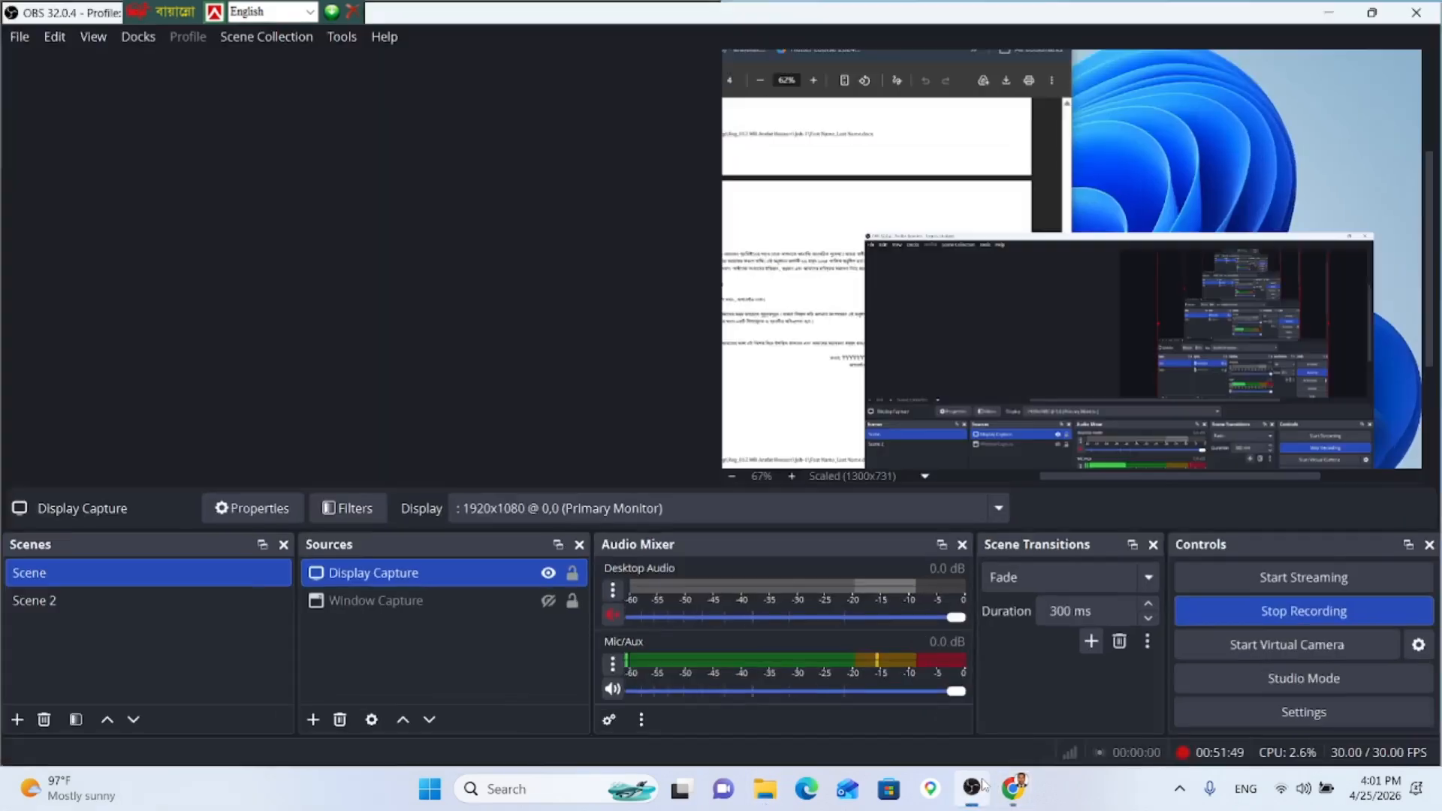